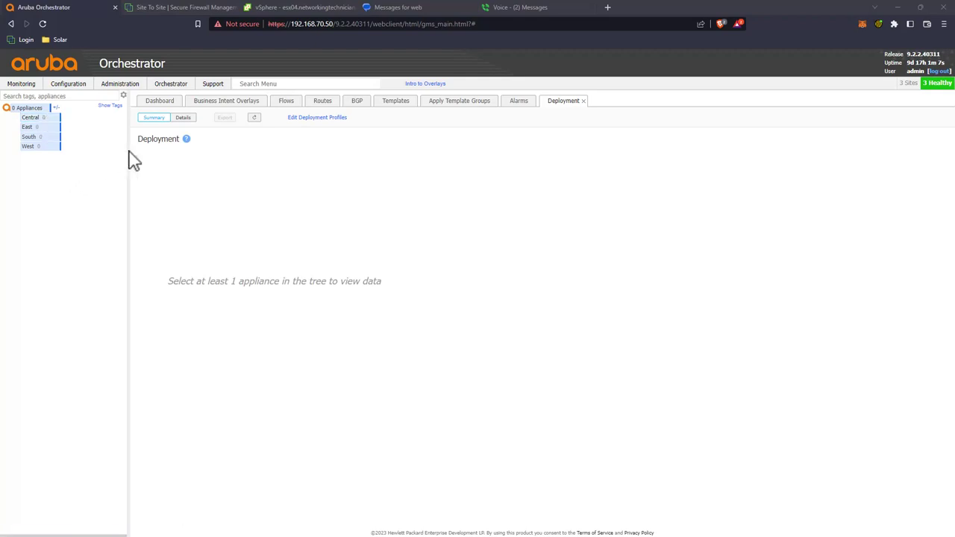
# Step: Show the overlays table listing RealTime, CriticalApps, BulkApps and DefaultOverlay
pyautogui.click(225, 105)
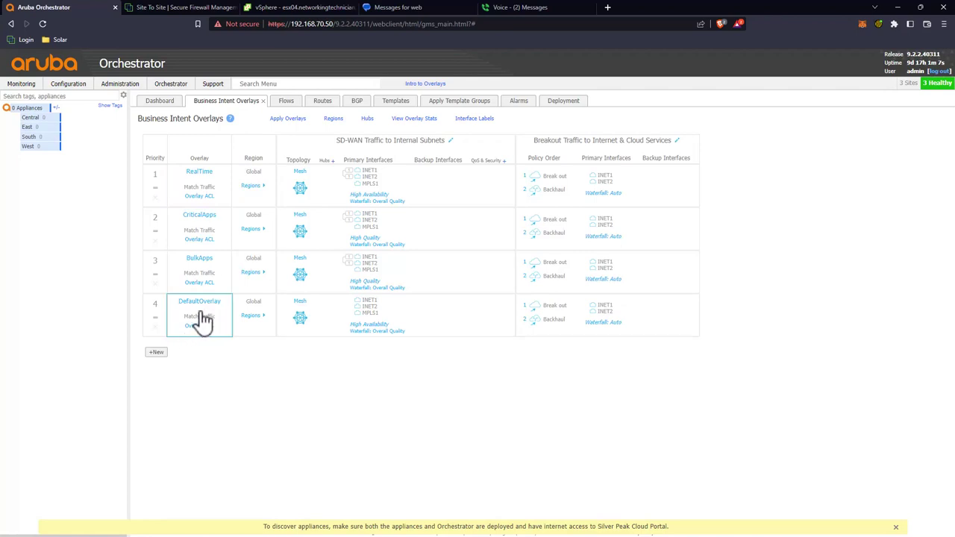
# Step: Limit DefaultOverlay's primary SD-WAN interfaces to INET1 and set bonding to High Efficiency
pyautogui.click(317, 300)
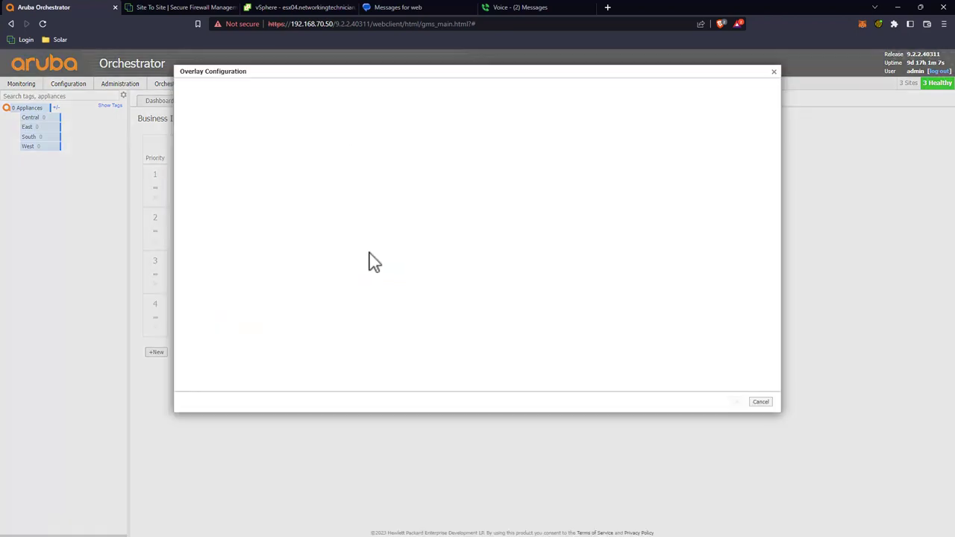
pyautogui.moveTo(482, 185); pyautogui.dragTo(615, 184)
pyautogui.moveTo(486, 187); pyautogui.dragTo(627, 191)
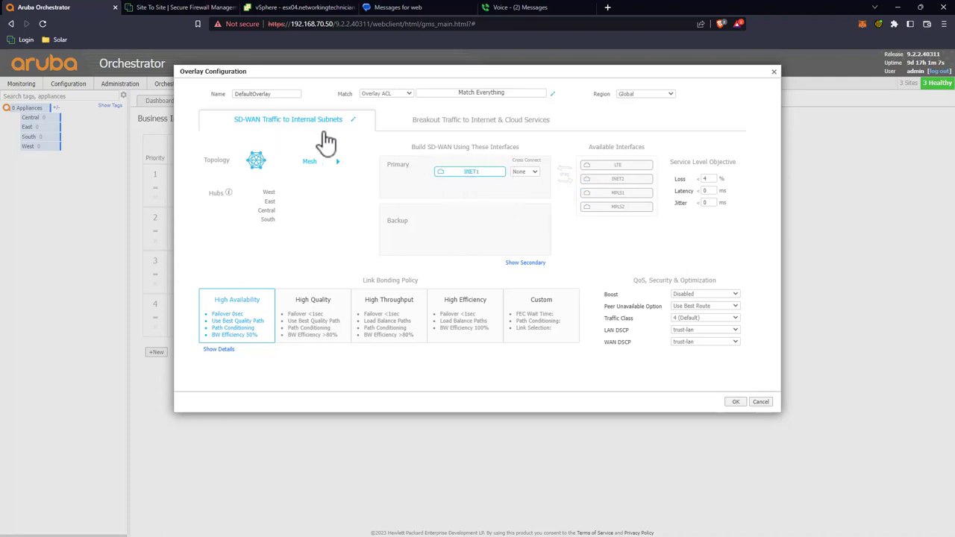
pyautogui.click(458, 329)
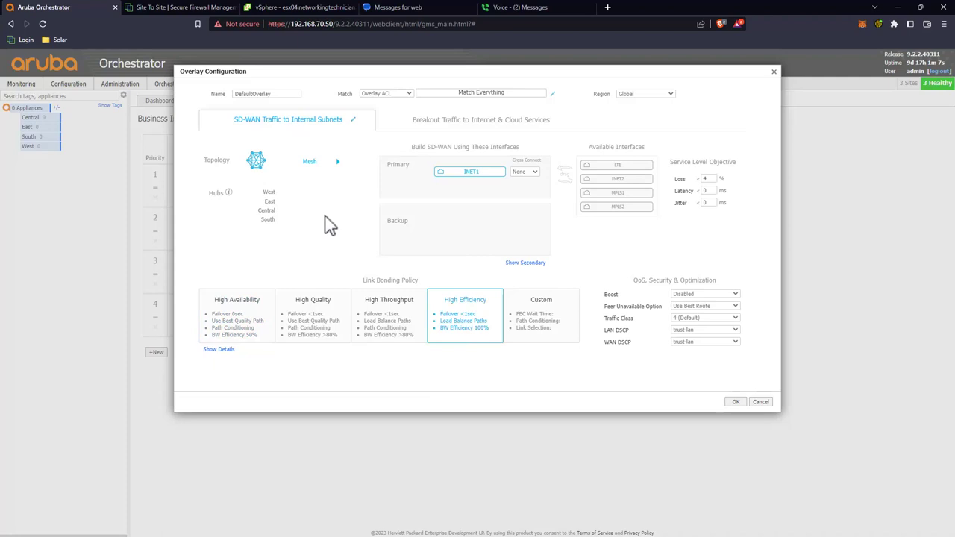
# Step: Remove INET2 from DefaultOverlay's breakout interfaces, then save and apply the change
pyautogui.click(475, 125)
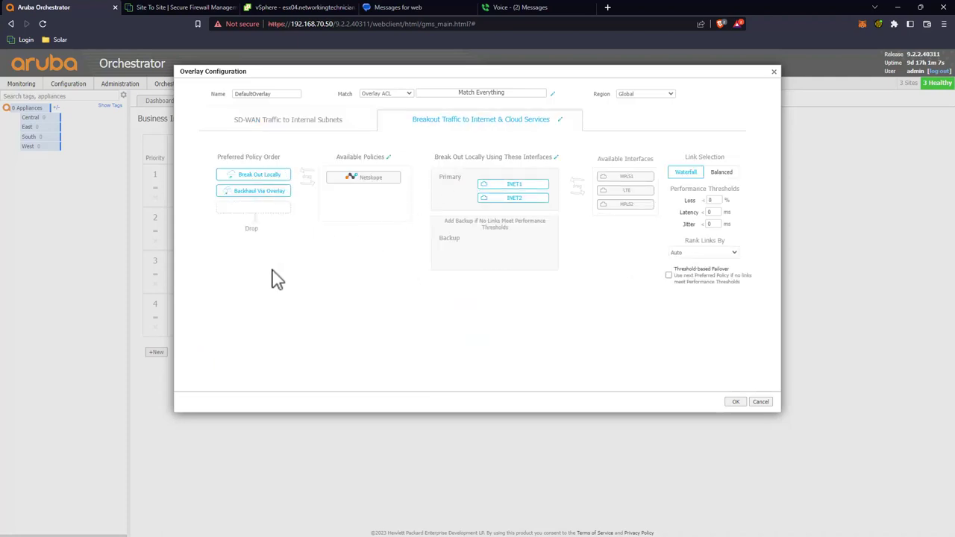
pyautogui.moveTo(529, 196); pyautogui.dragTo(605, 207)
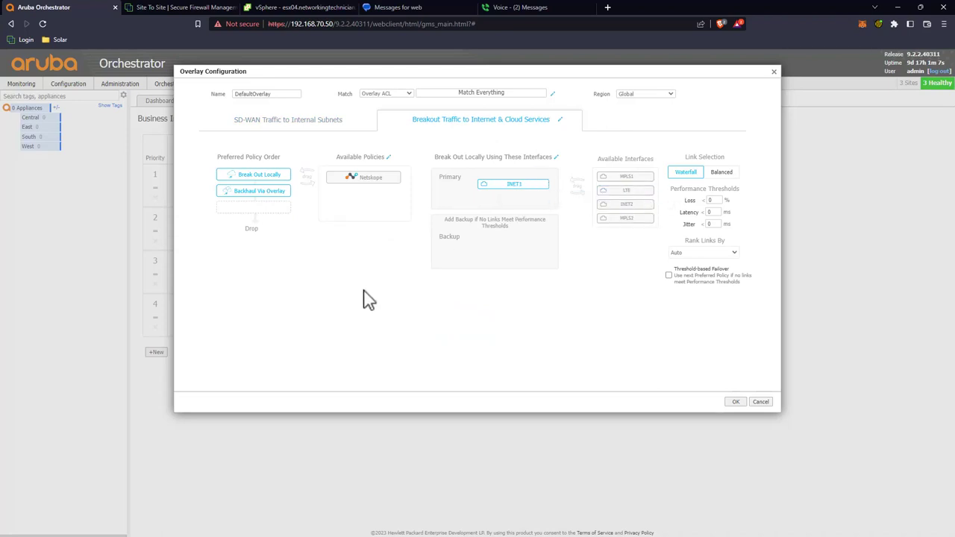
pyautogui.click(735, 403)
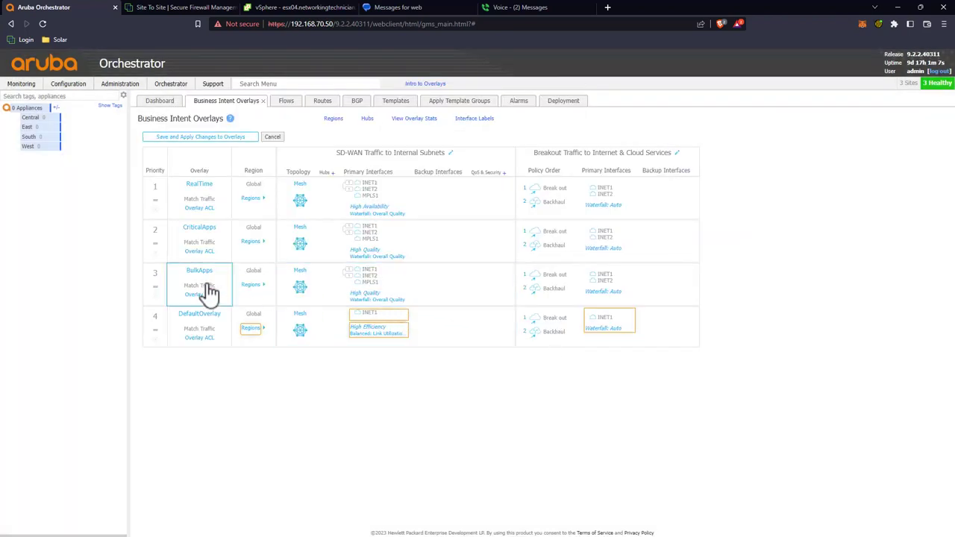
pyautogui.click(203, 138)
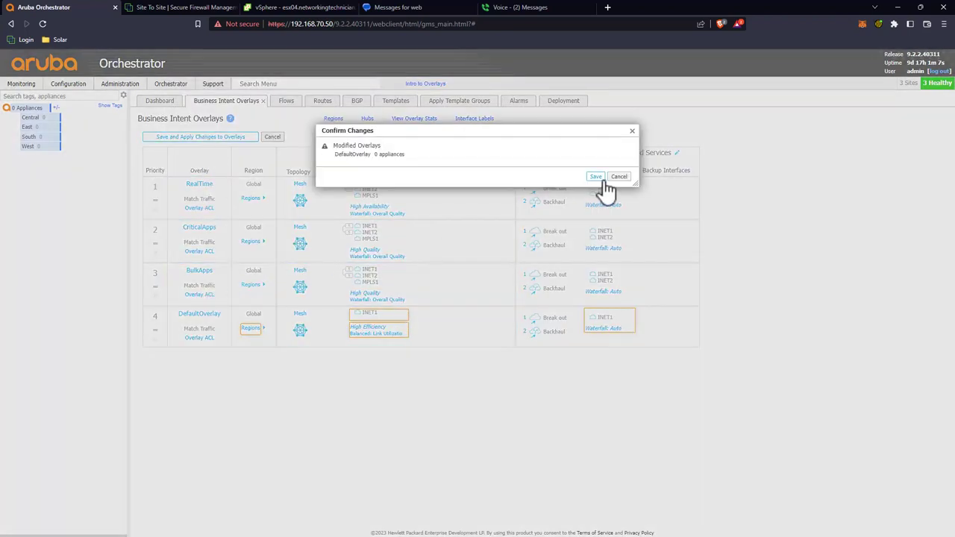
pyautogui.click(595, 177)
# Step: Restrict BulkApps to INET1 for SD-WAN and breakout, with INET1 cross connect set to None
pyautogui.click(213, 288)
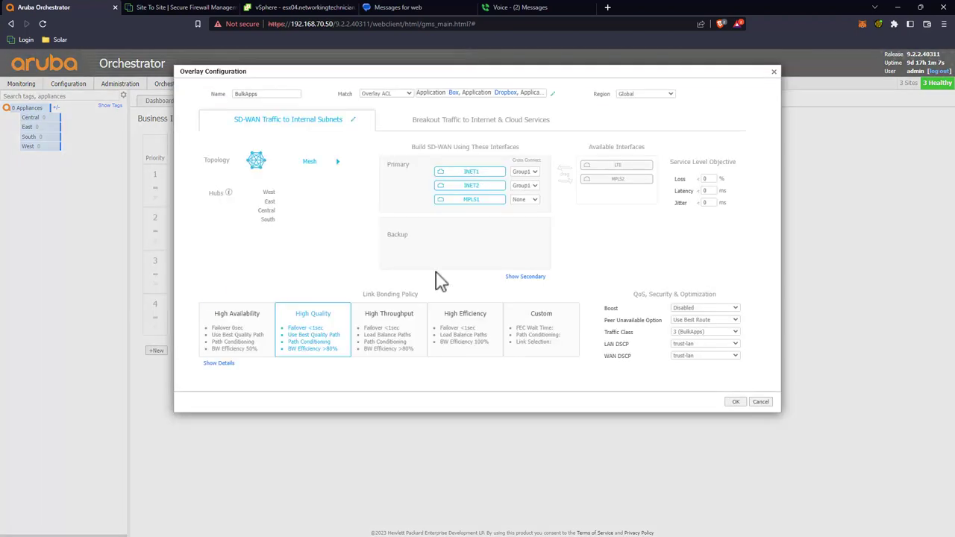
pyautogui.moveTo(485, 186); pyautogui.dragTo(612, 187)
pyautogui.moveTo(477, 186); pyautogui.dragTo(627, 187)
pyautogui.click(534, 172)
pyautogui.click(523, 185)
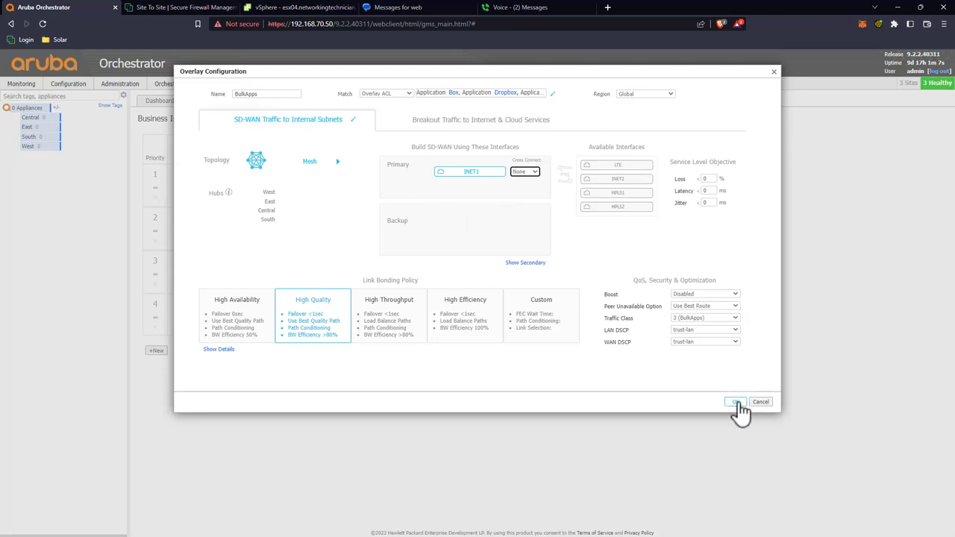
pyautogui.click(496, 122)
pyautogui.moveTo(505, 199); pyautogui.dragTo(599, 202)
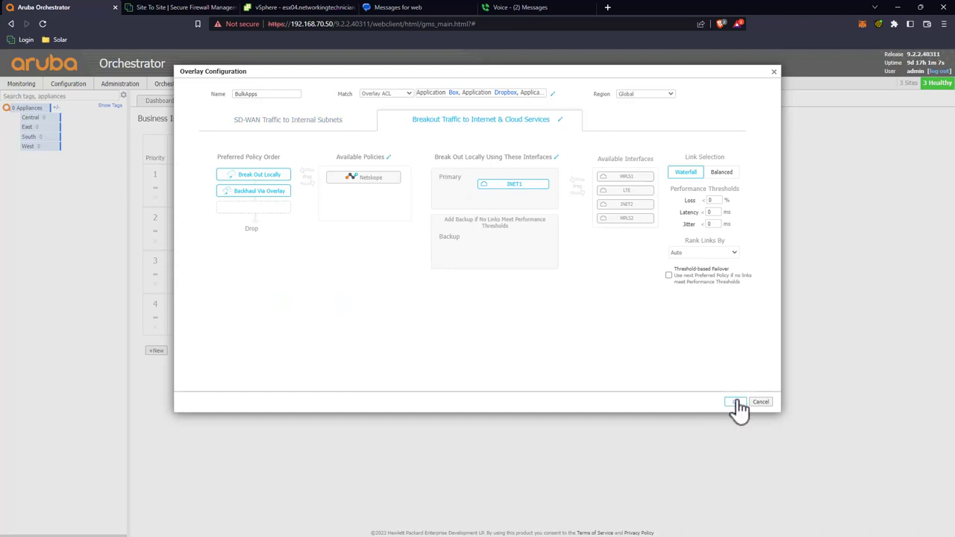
pyautogui.click(735, 403)
# Step: Restrict CriticalApps to INET1 for primary SD-WAN and breakout traffic
pyautogui.click(224, 248)
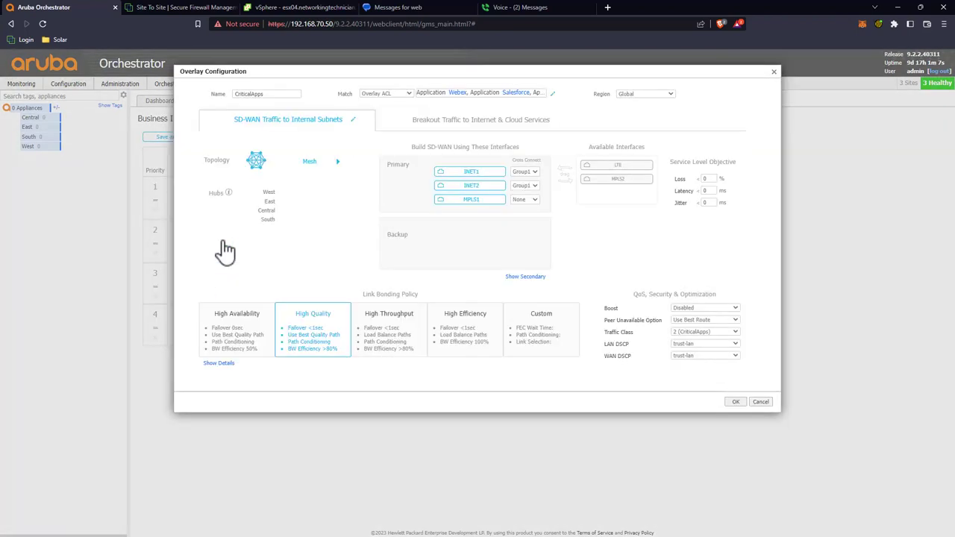
pyautogui.moveTo(454, 198); pyautogui.dragTo(597, 197)
pyautogui.moveTo(486, 186); pyautogui.dragTo(603, 186)
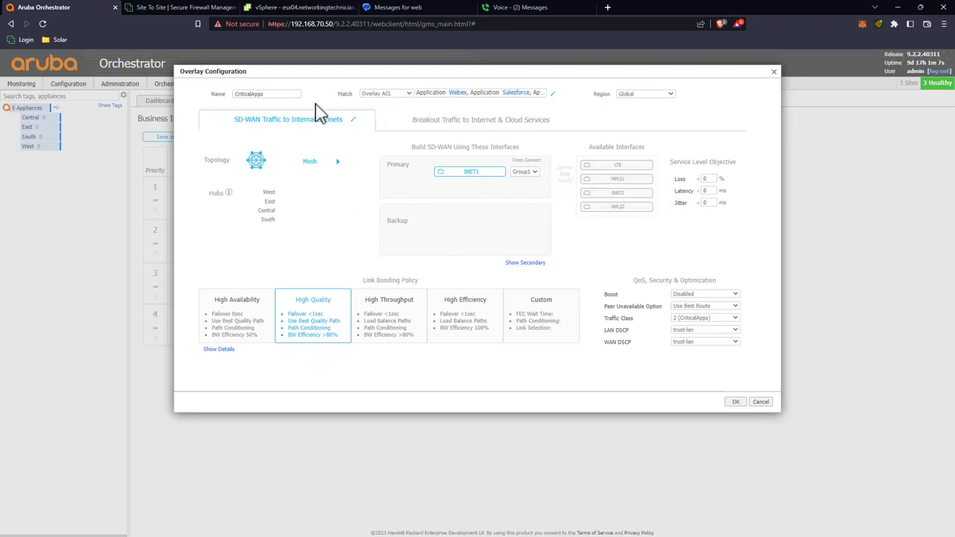
pyautogui.click(411, 121)
pyautogui.moveTo(506, 195); pyautogui.dragTo(600, 203)
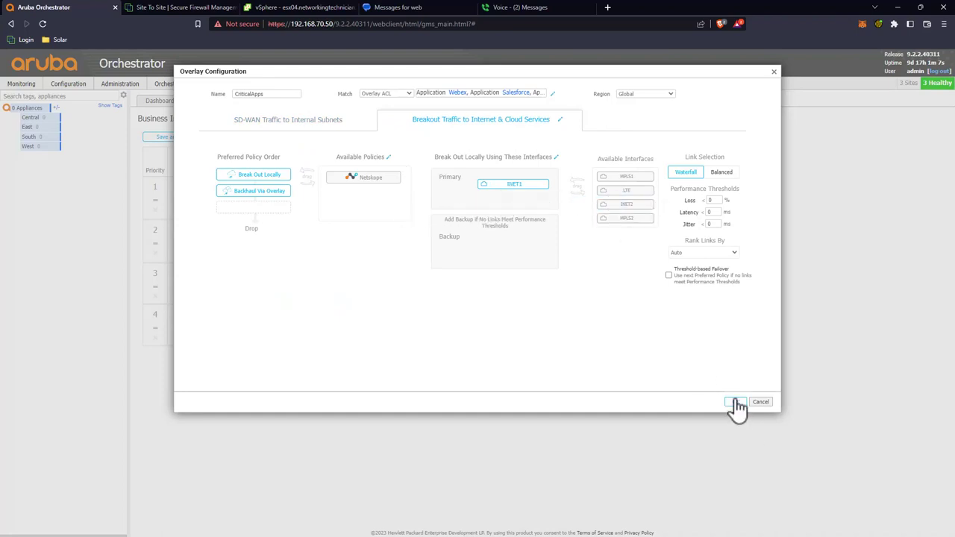
pyautogui.click(735, 403)
# Step: Switch BulkApps link bonding to High Throughput
pyautogui.click(220, 283)
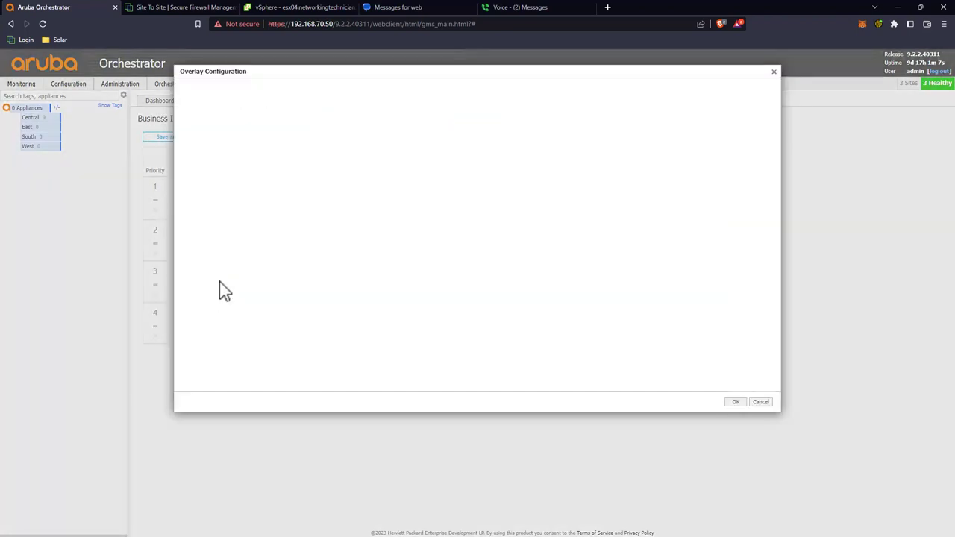
pyautogui.click(394, 302)
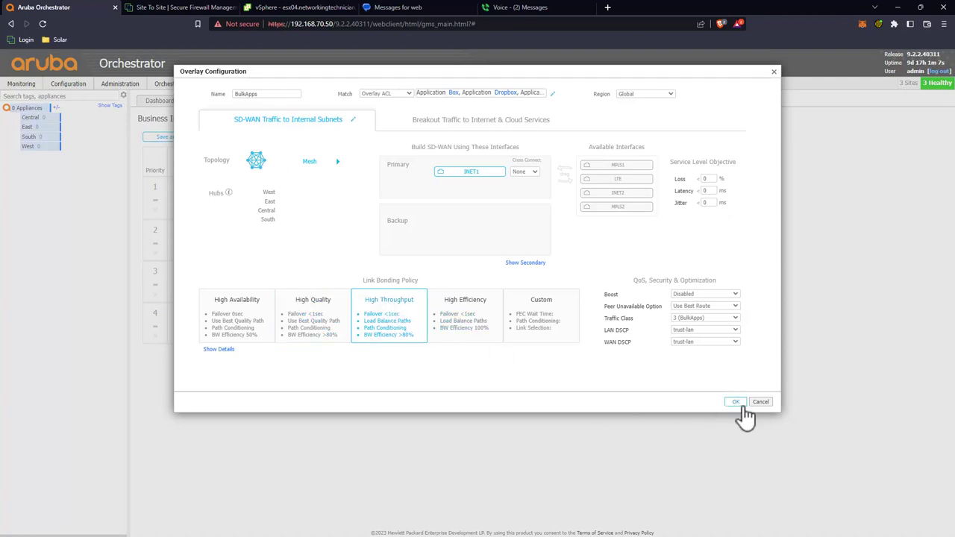
pyautogui.click(735, 402)
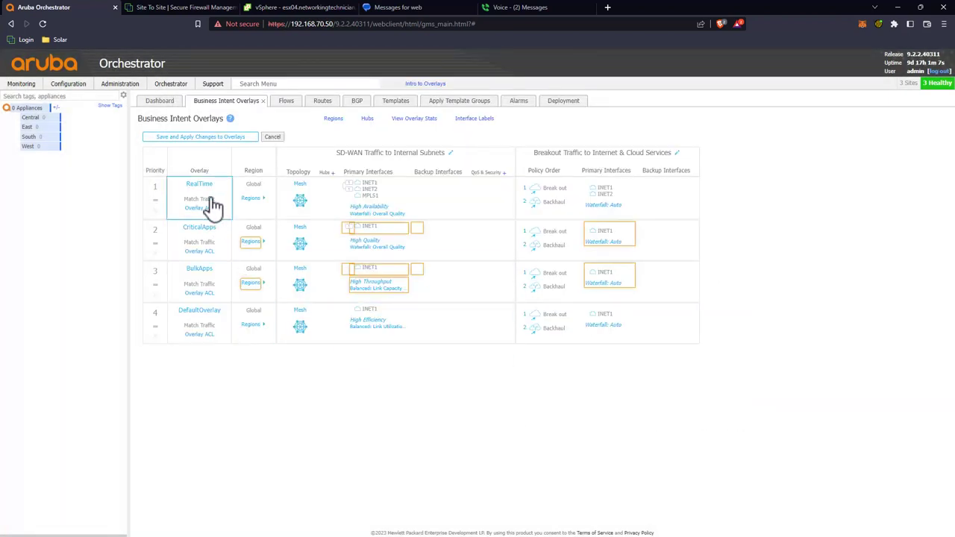
# Step: Restrict RealTime to INET1 for primary SD-WAN and breakout traffic
pyautogui.click(214, 206)
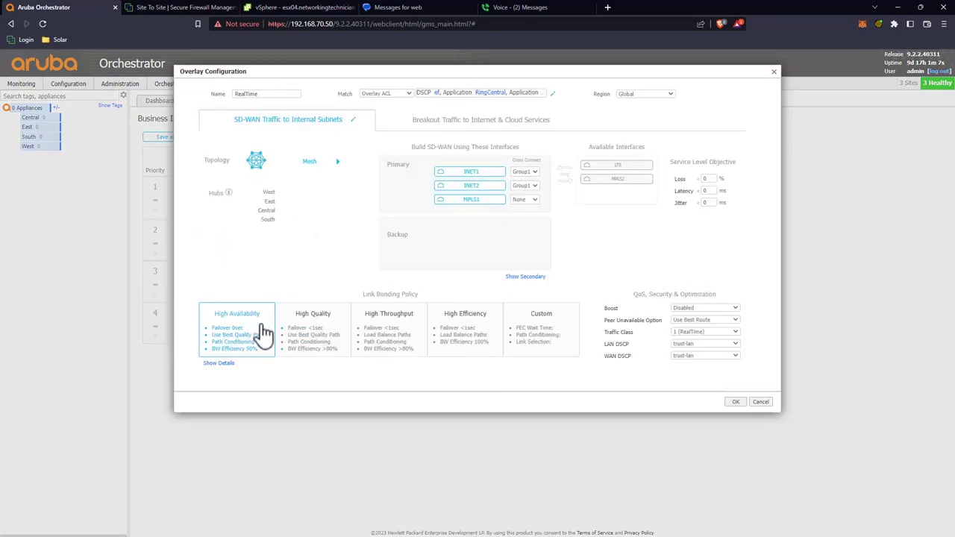
pyautogui.moveTo(456, 199); pyautogui.dragTo(616, 193)
pyautogui.moveTo(494, 185); pyautogui.dragTo(616, 206)
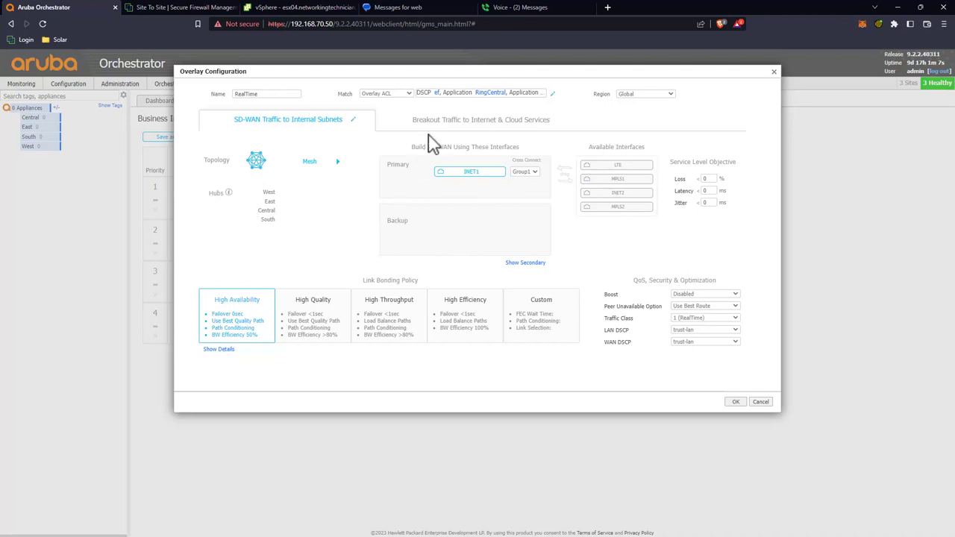
pyautogui.click(537, 173)
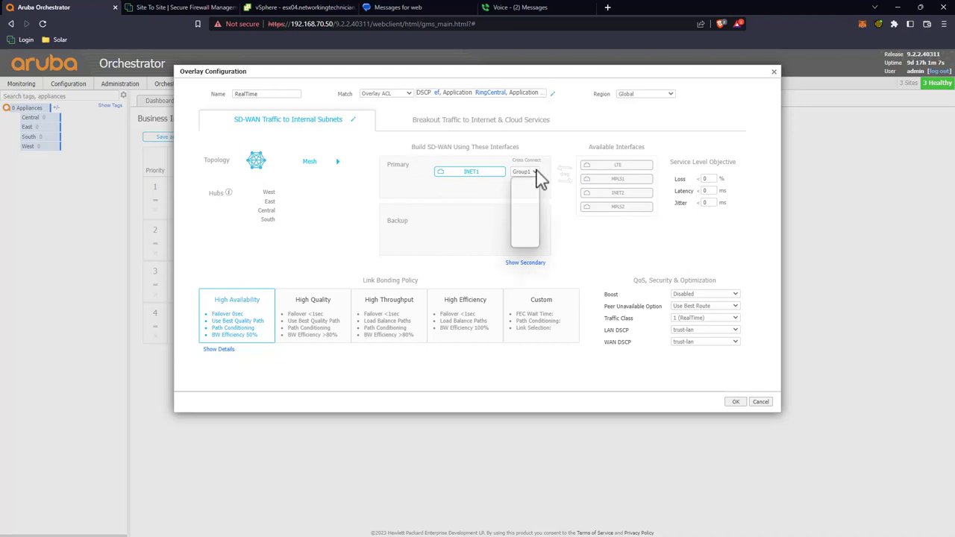
pyautogui.click(484, 122)
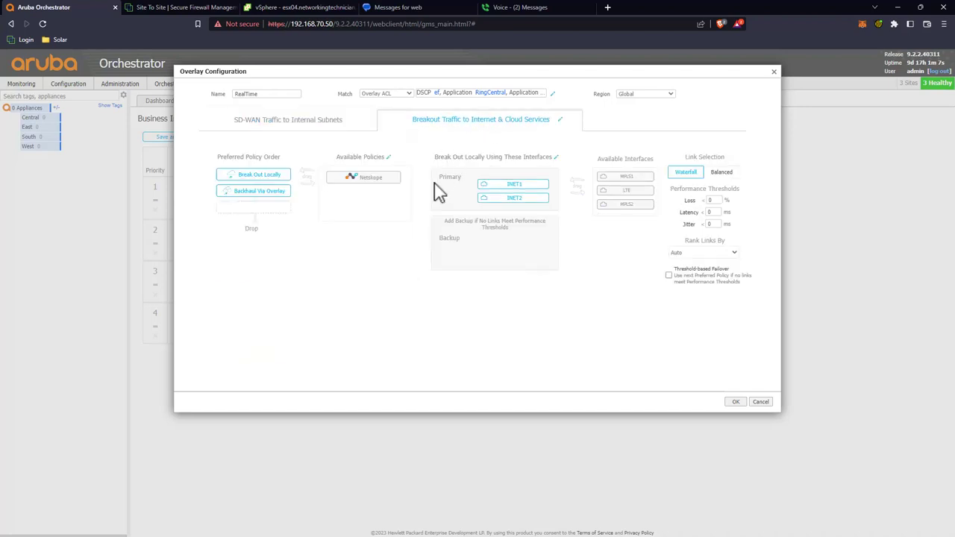
pyautogui.moveTo(498, 194); pyautogui.dragTo(605, 198)
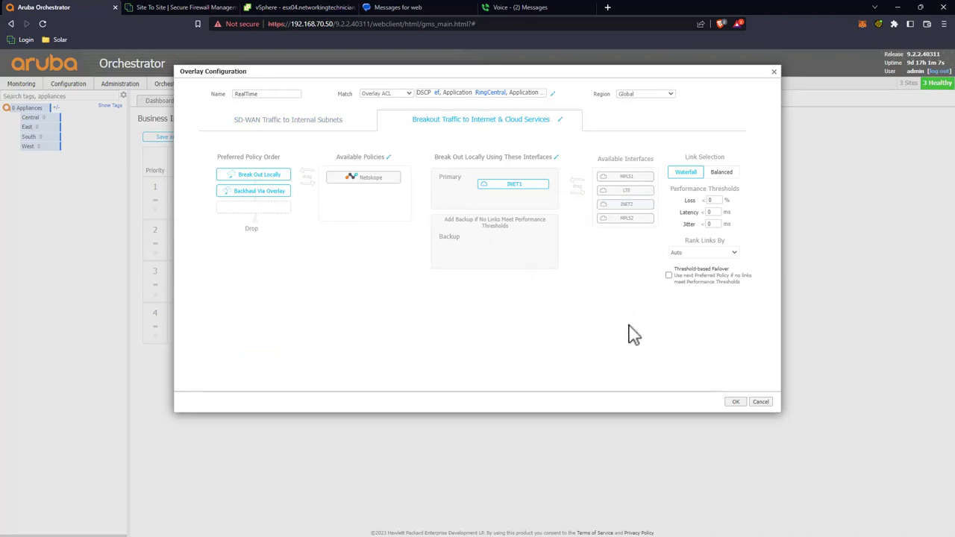
pyautogui.click(734, 402)
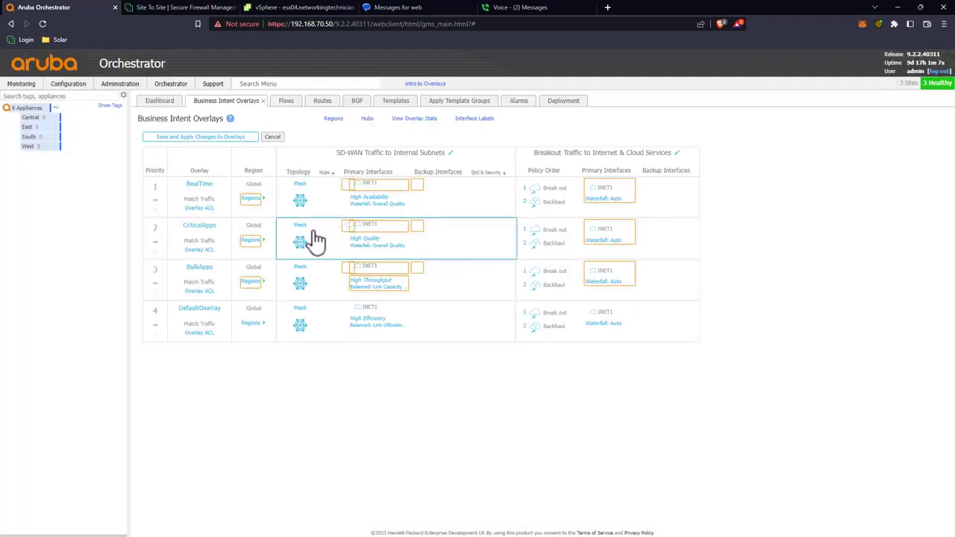
# Step: Set CriticalApps' INET1 cross connect to None and save all overlay changes
pyautogui.click(364, 237)
pyautogui.click(533, 173)
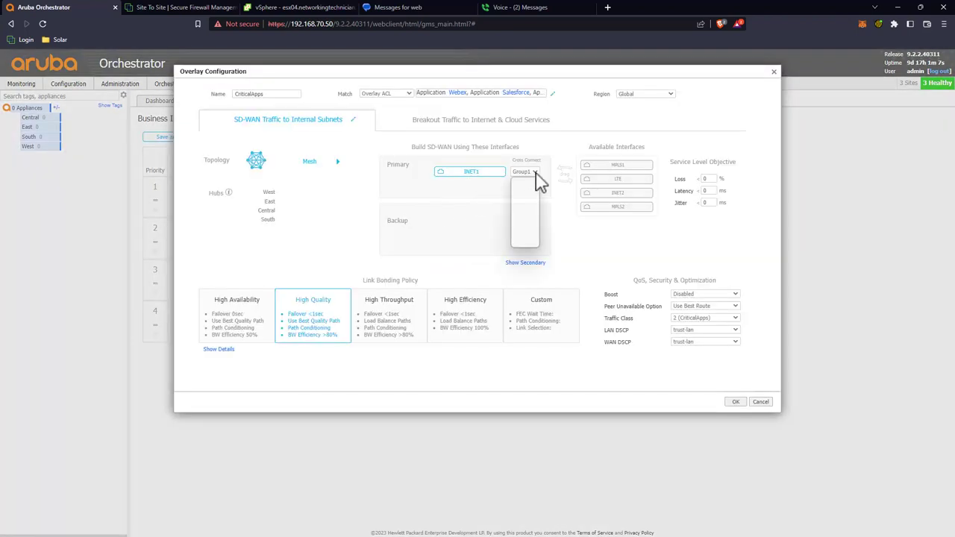
pyautogui.click(528, 185)
pyautogui.click(735, 401)
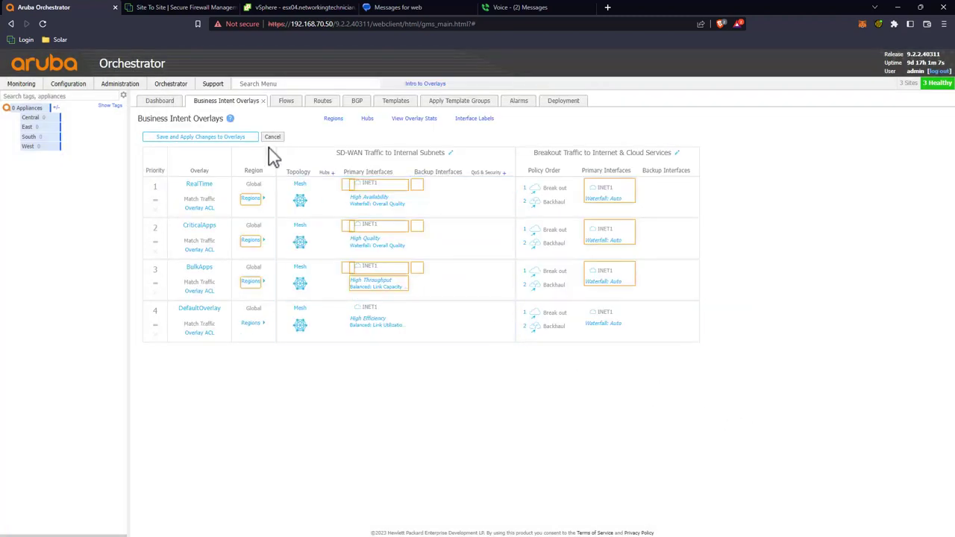
pyautogui.click(221, 136)
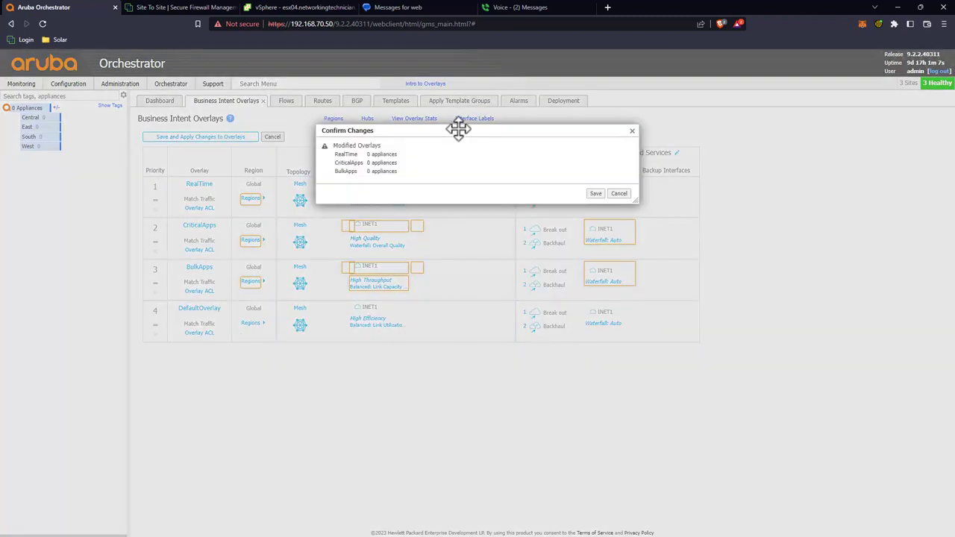
pyautogui.click(596, 194)
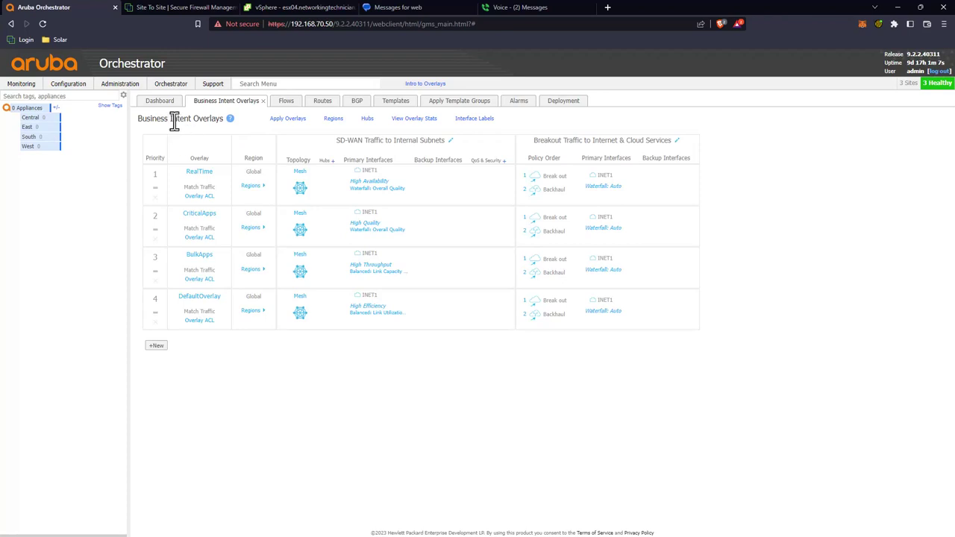
# Step: Delete the Routing-Secondary and Routing template groups
pyautogui.click(389, 105)
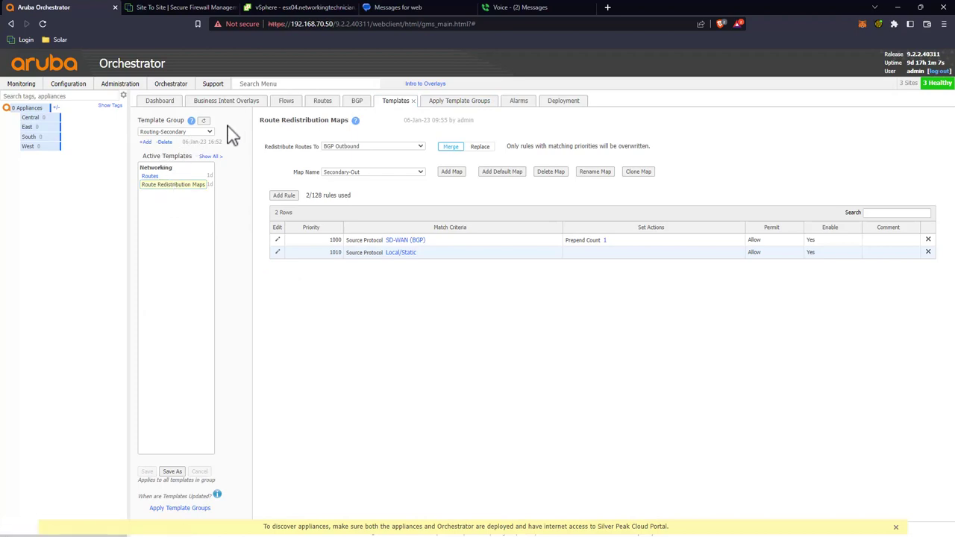
pyautogui.click(168, 142)
pyautogui.click(499, 192)
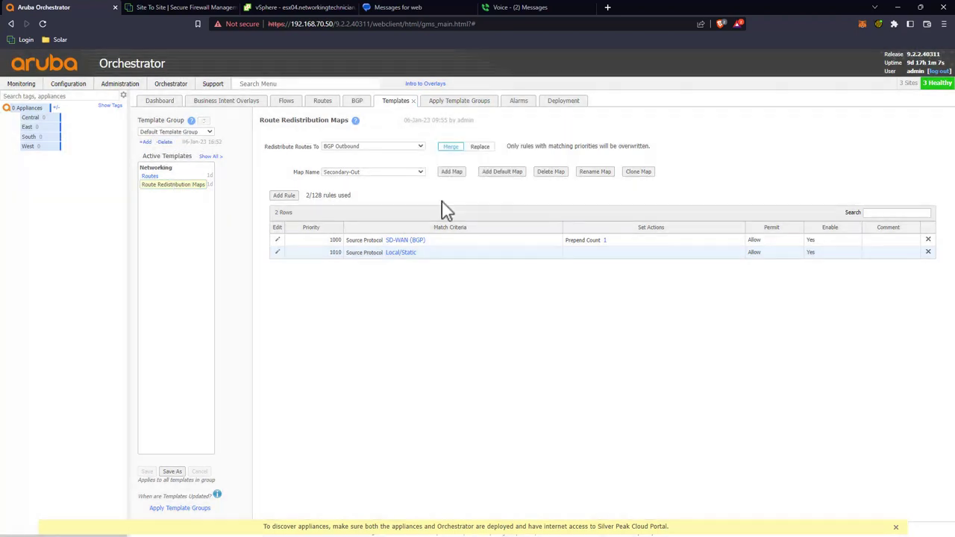
pyautogui.click(176, 132)
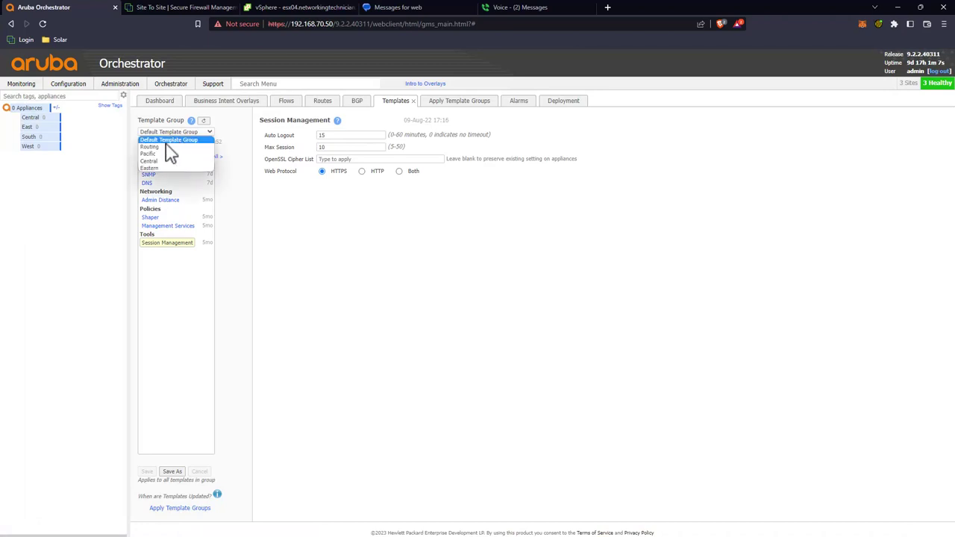
pyautogui.click(166, 147)
pyautogui.click(165, 142)
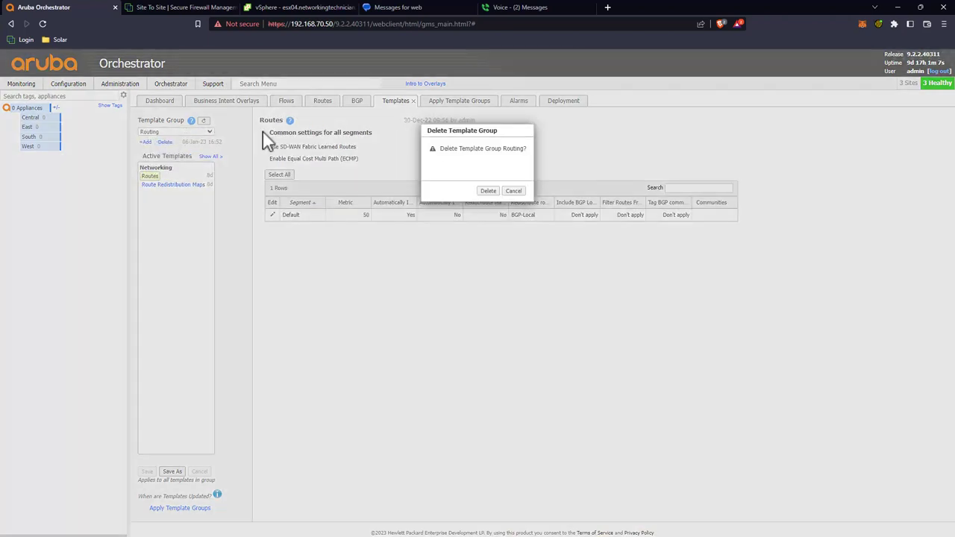
pyautogui.click(481, 192)
# Step: Review the SNMP, DNS and Admin Distance templates, then go to vSphere
pyautogui.click(183, 133)
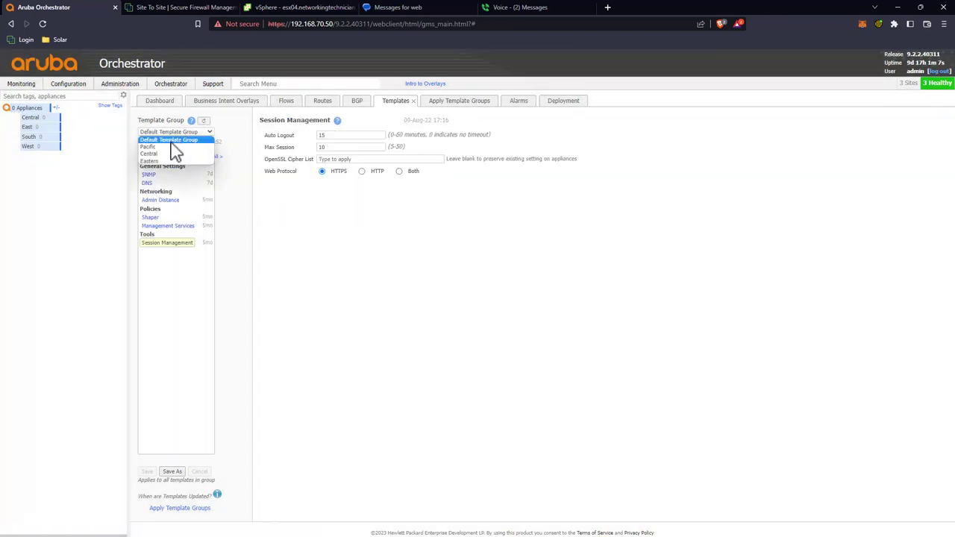
pyautogui.click(250, 222)
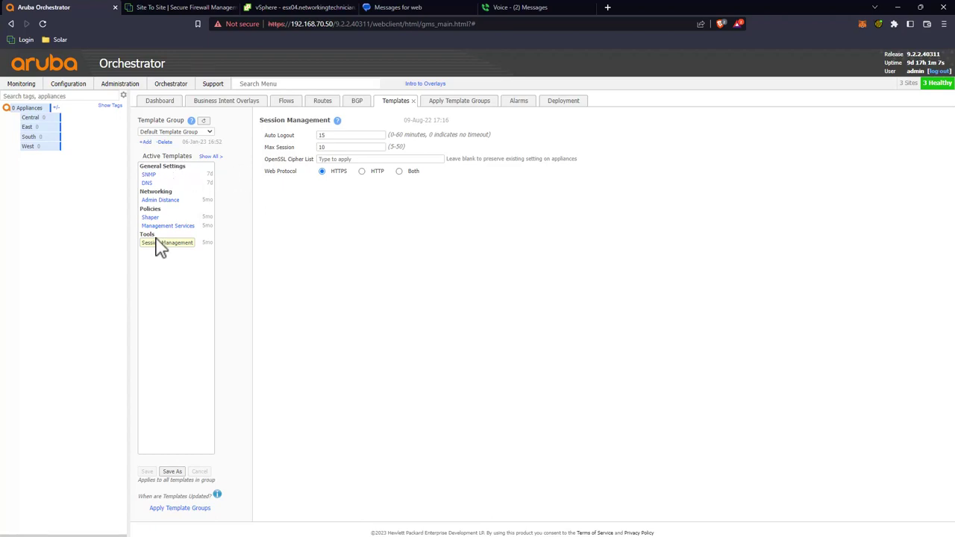
pyautogui.click(149, 175)
pyautogui.click(146, 184)
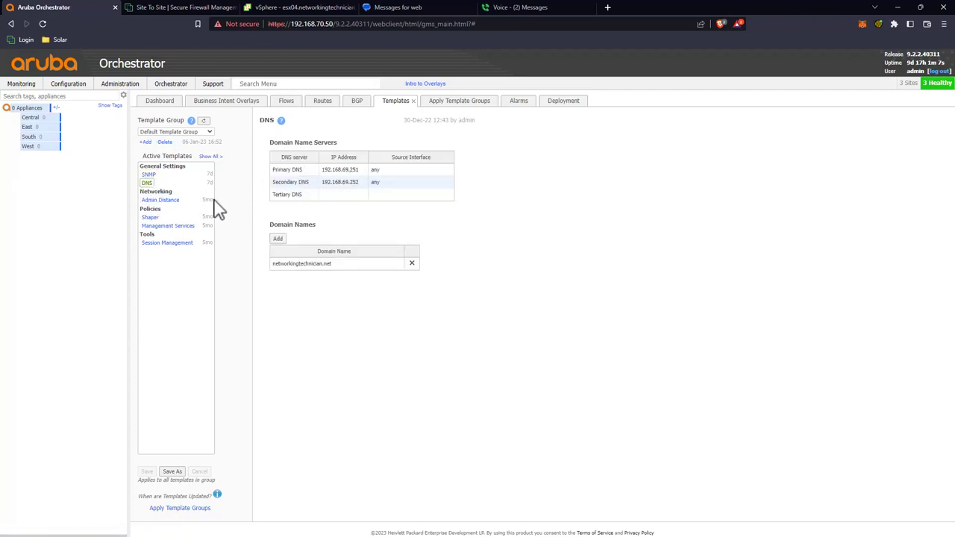
pyautogui.click(156, 201)
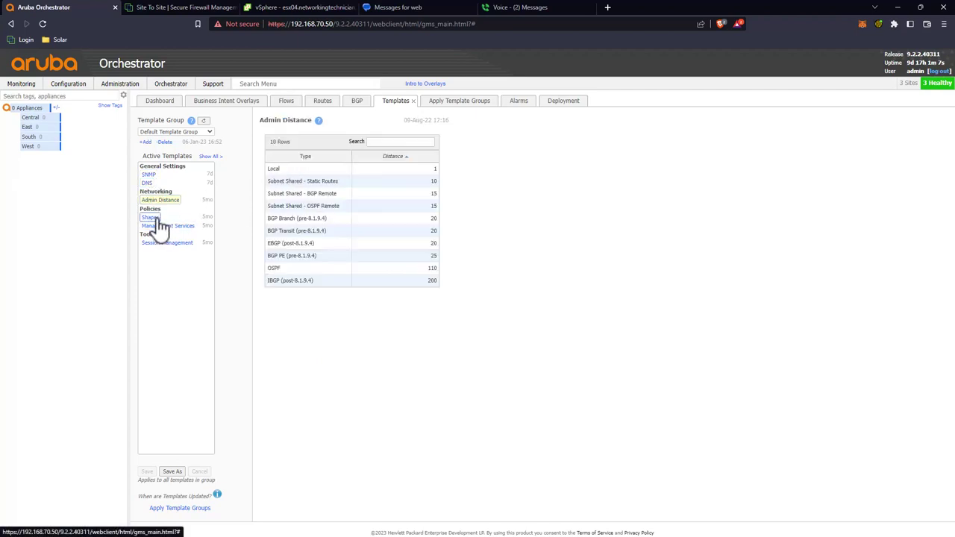
pyautogui.click(148, 183)
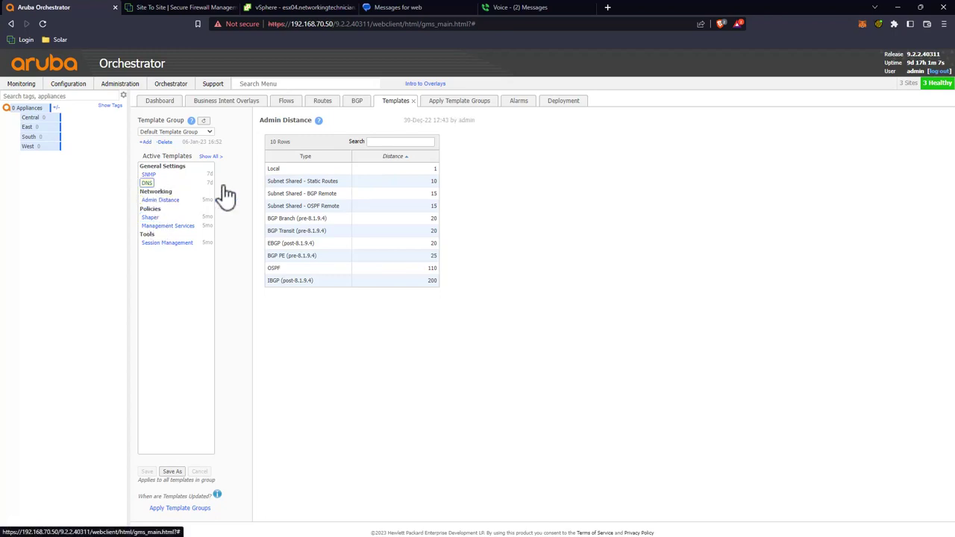
pyautogui.click(164, 201)
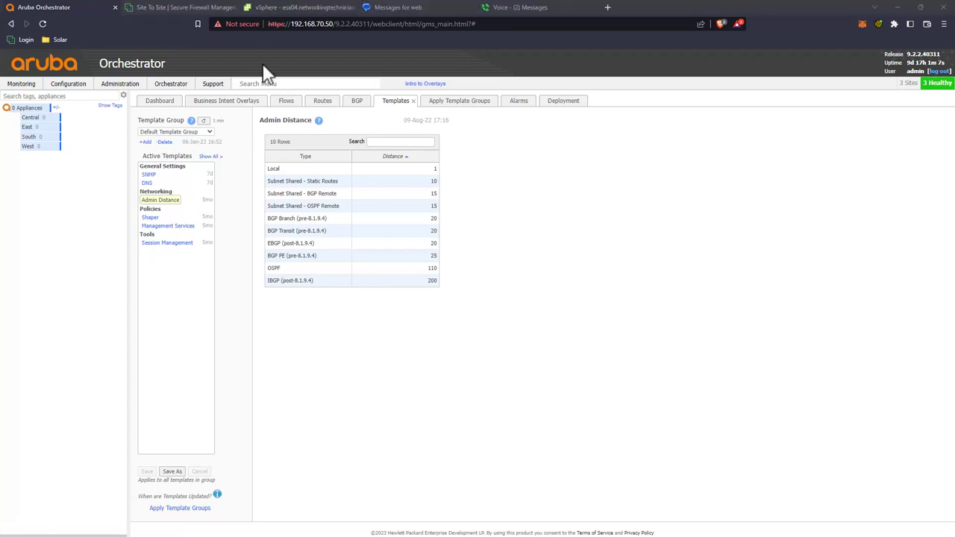
pyautogui.click(292, 9)
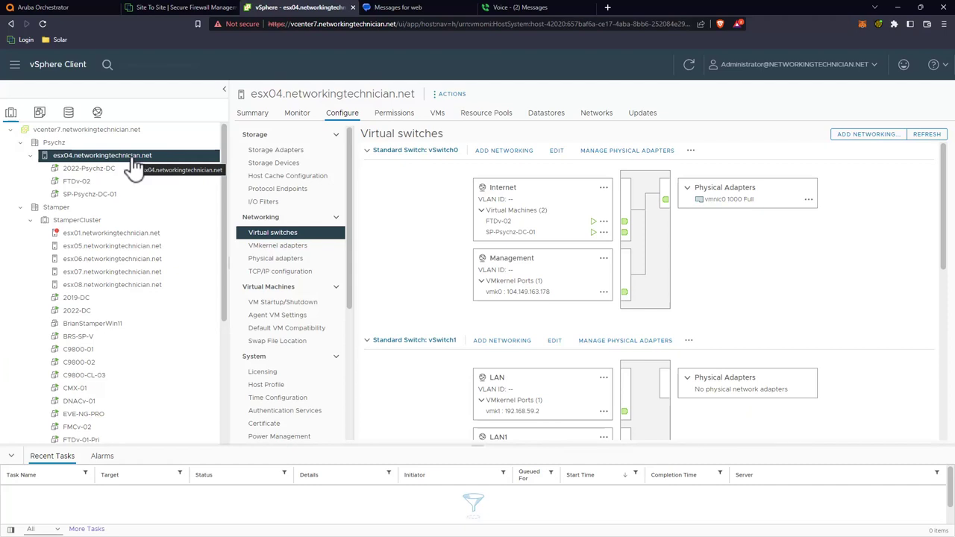
# Step: Check FTDv-02 and the Psychz datacenter, then select SP-Psychz-DC-01 to view its Summary
pyautogui.click(75, 184)
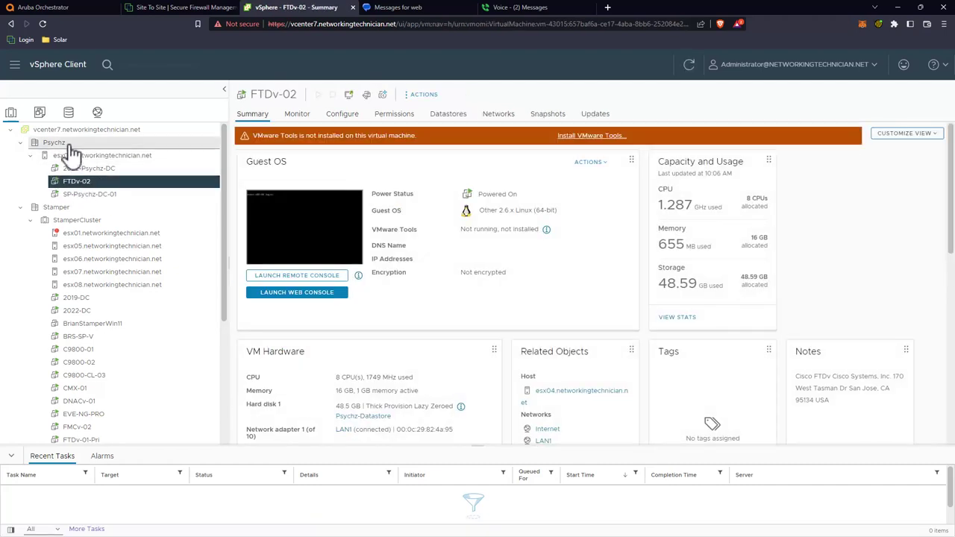
pyautogui.click(67, 143)
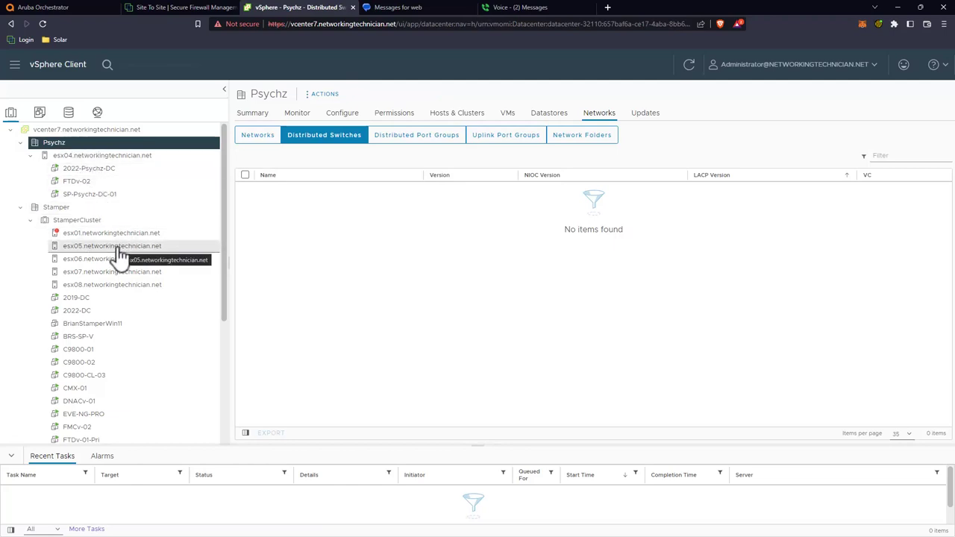
pyautogui.scroll(-1, 120, 255)
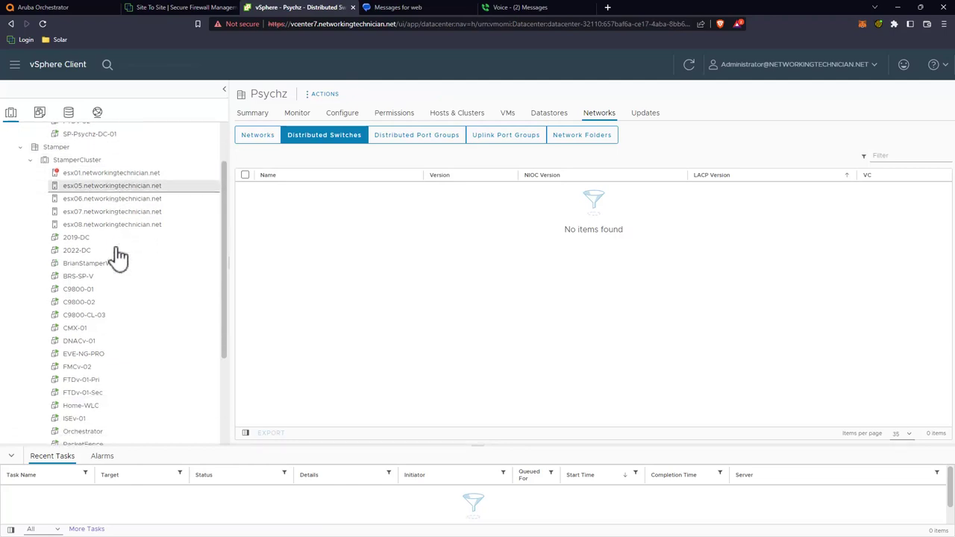
pyautogui.scroll(-1, 119, 255)
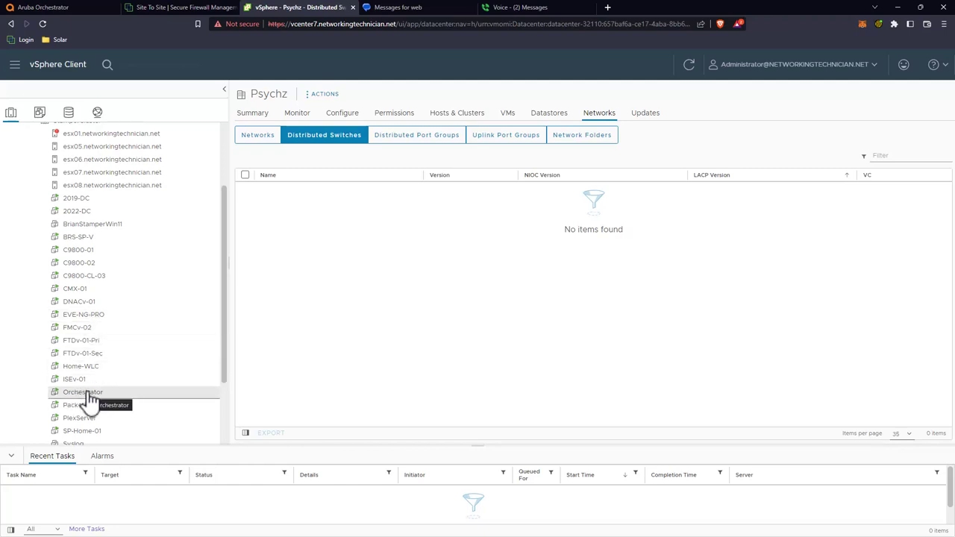
pyautogui.scroll(1, 88, 399)
pyautogui.scroll(1, 88, 400)
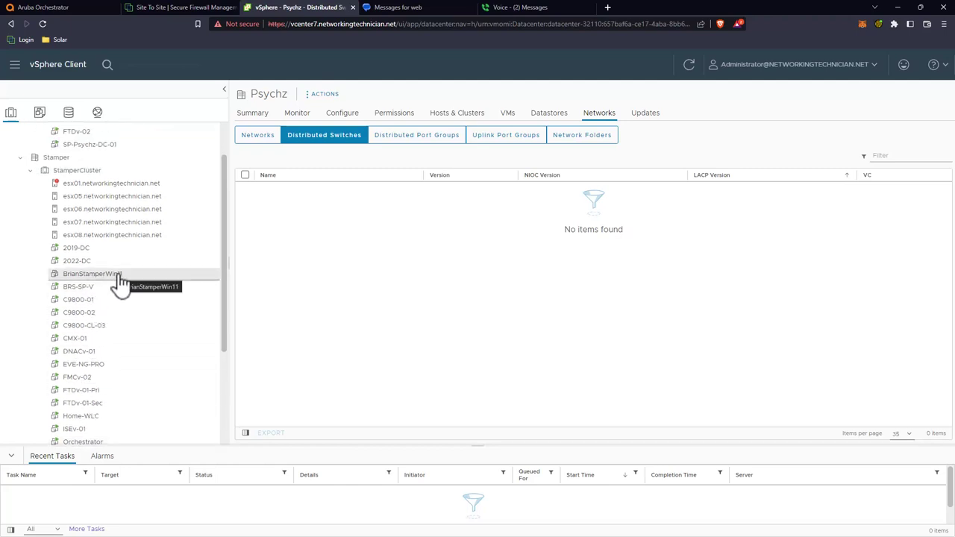
pyautogui.scroll(-3, 105, 365)
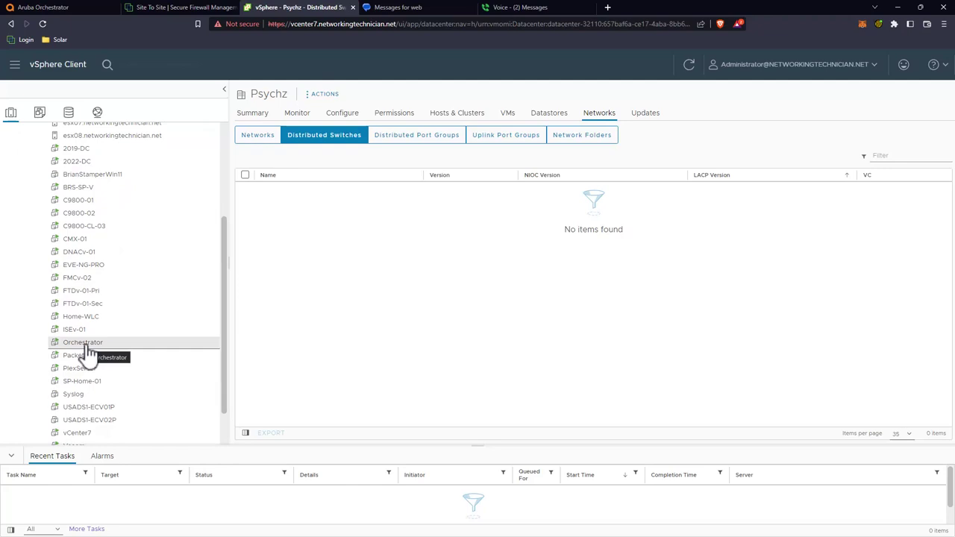
pyautogui.scroll(4, 88, 357)
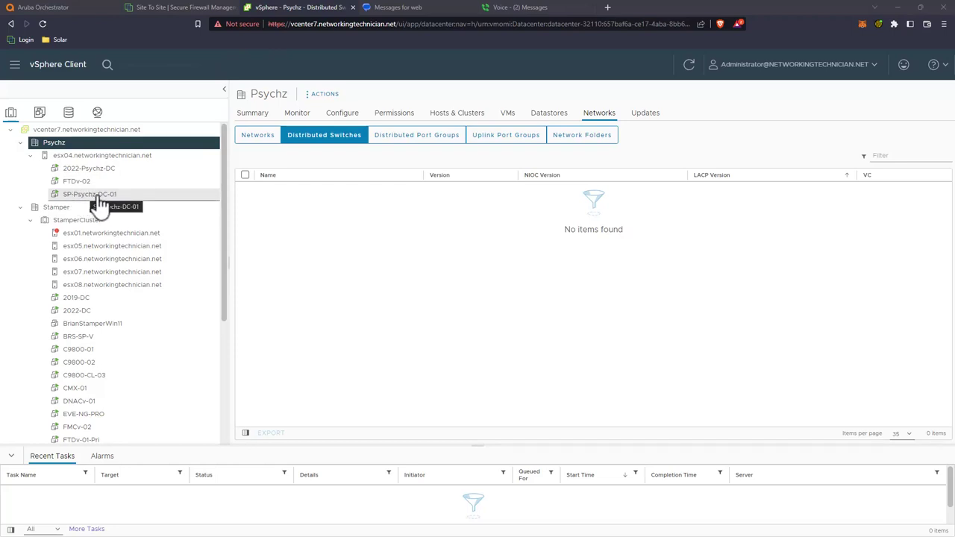
pyautogui.scroll(-5, 97, 205)
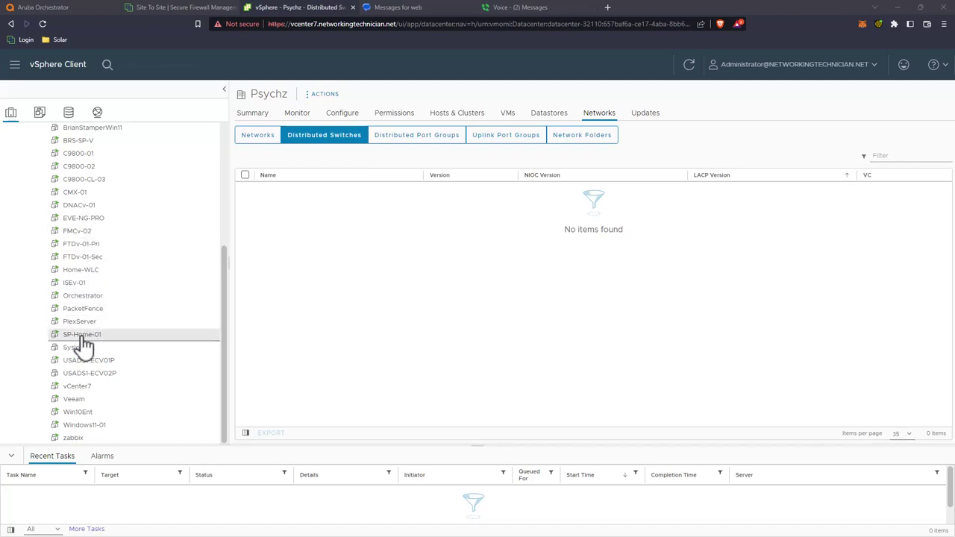
pyautogui.scroll(5, 82, 345)
pyautogui.click(99, 193)
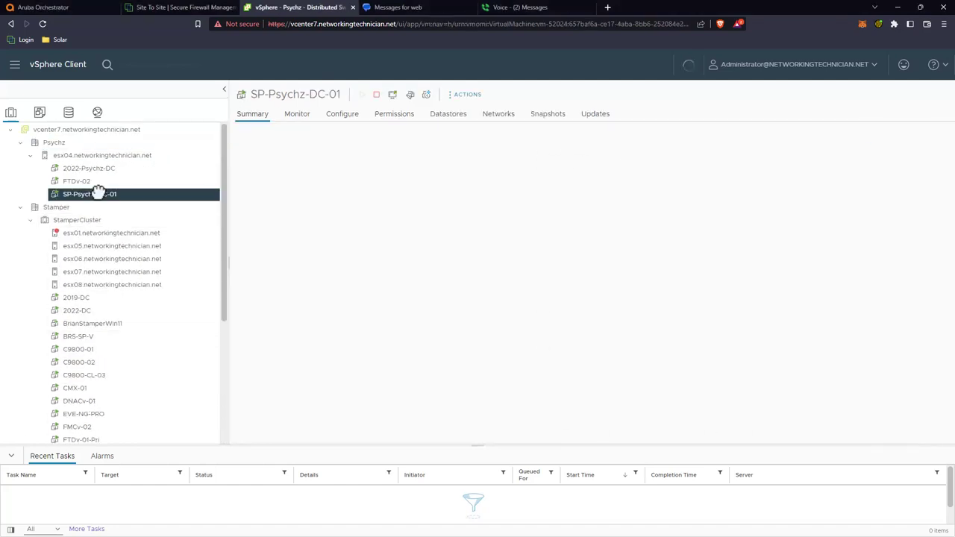
pyautogui.rightClick(98, 193)
pyautogui.click(137, 362)
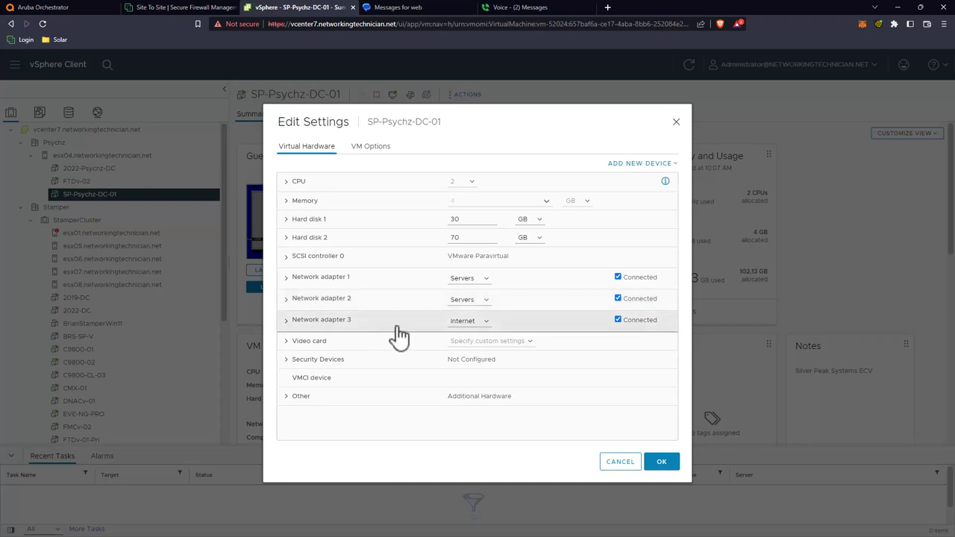
pyautogui.click(619, 461)
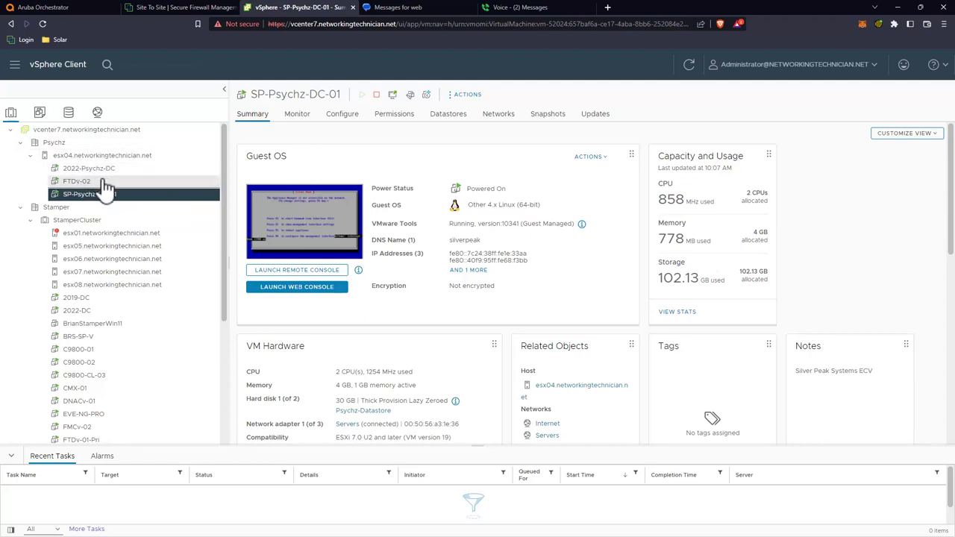
pyautogui.scroll(-1, 106, 187)
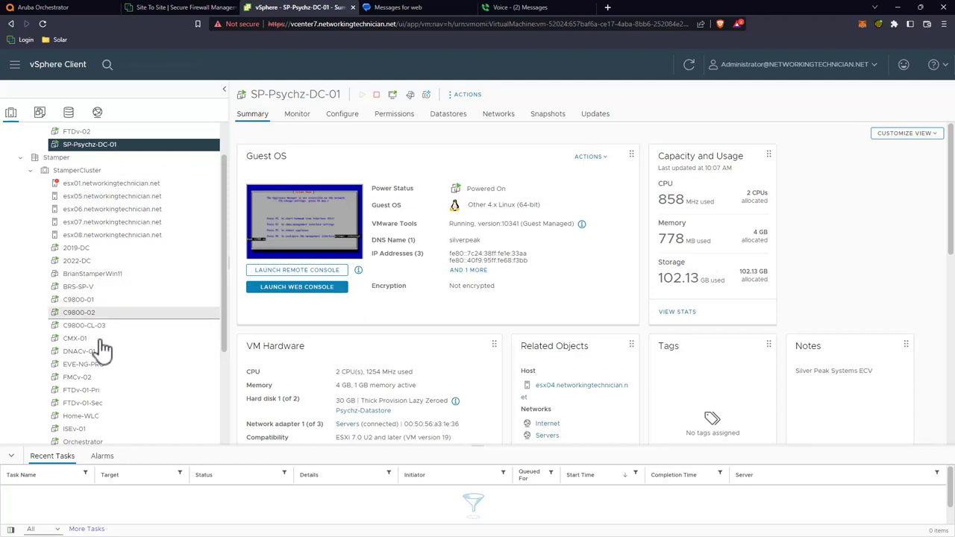
pyautogui.scroll(-1, 95, 366)
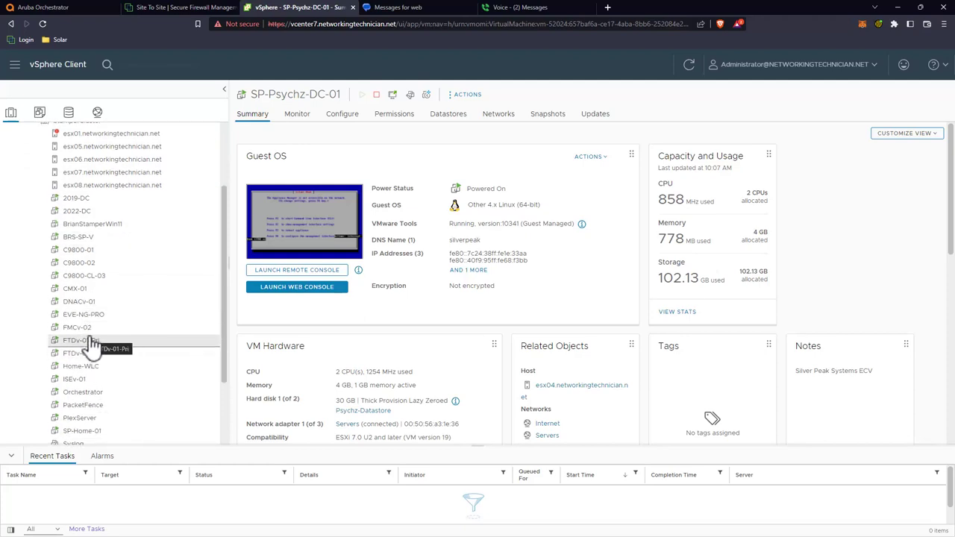
pyautogui.scroll(1, 93, 343)
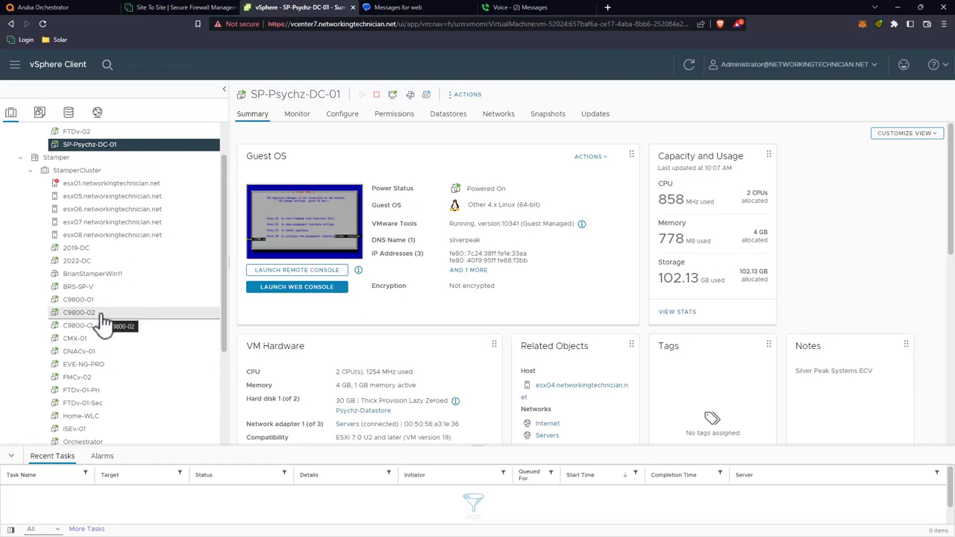
pyautogui.scroll(-2, 106, 305)
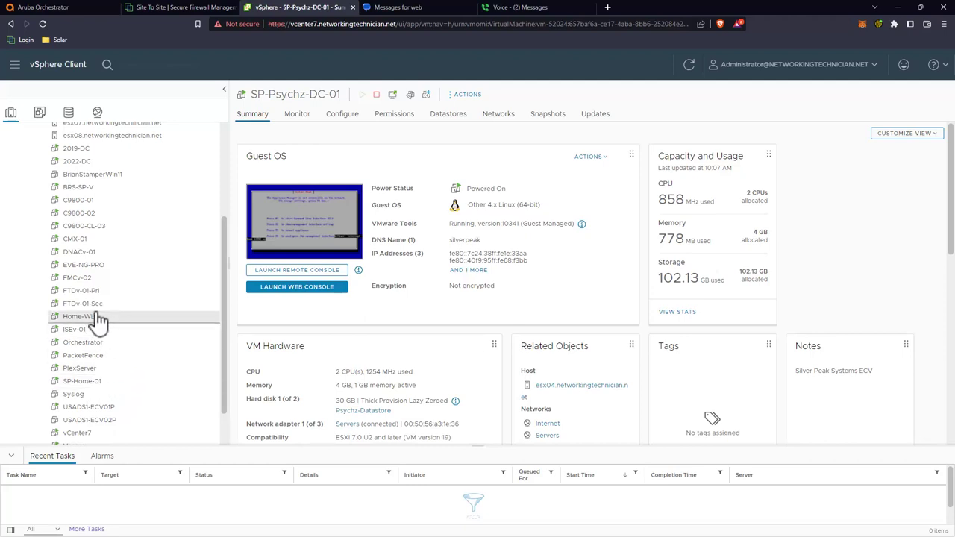
pyautogui.scroll(1, 99, 320)
pyautogui.scroll(1, 99, 319)
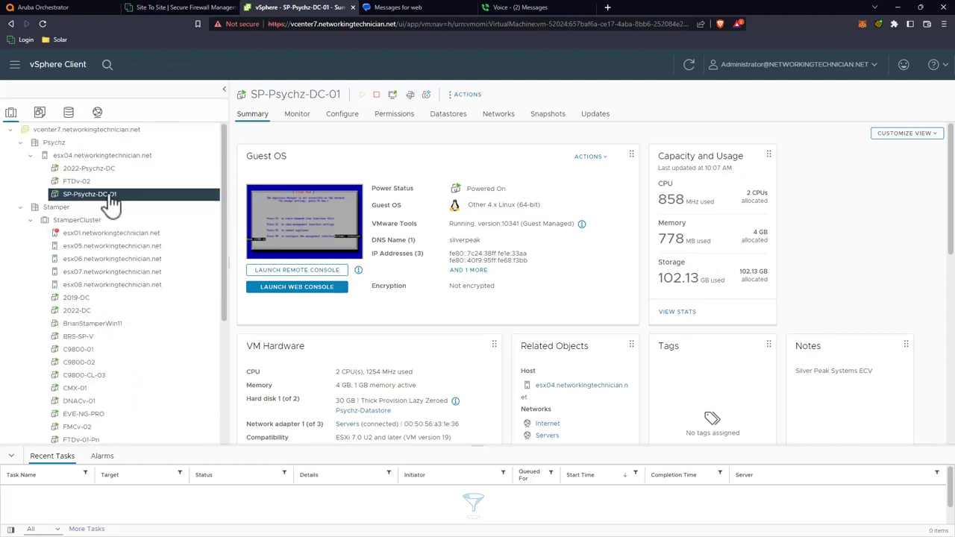
pyautogui.scroll(-4, 105, 313)
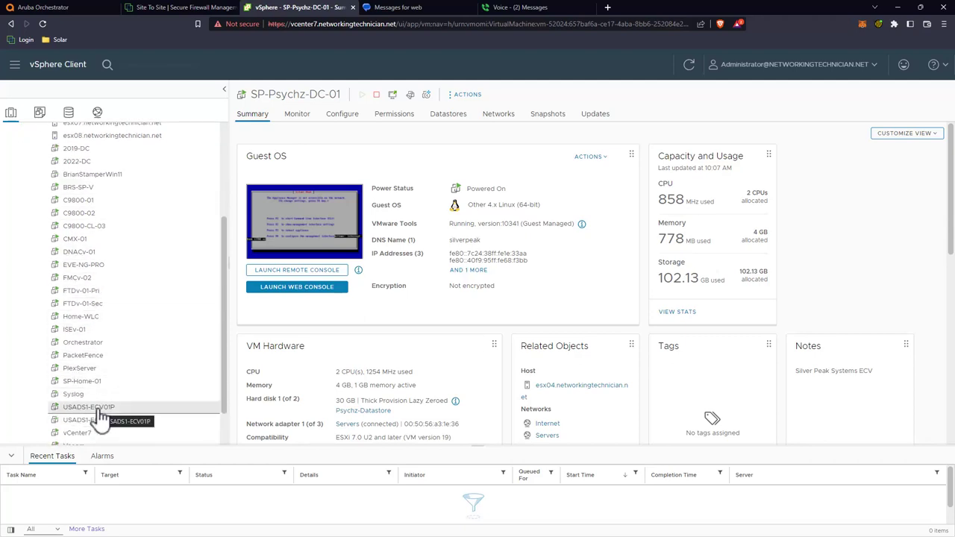
pyautogui.scroll(4, 94, 341)
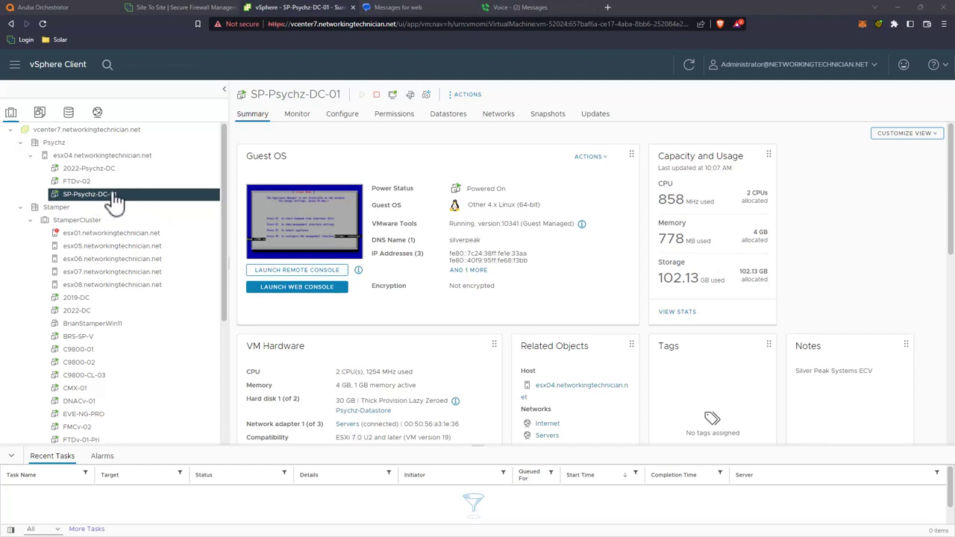
# Step: Launch SP-Psychz-DC-01's web console and start the Silver Peak management interface setup (F4)
pyautogui.click(317, 287)
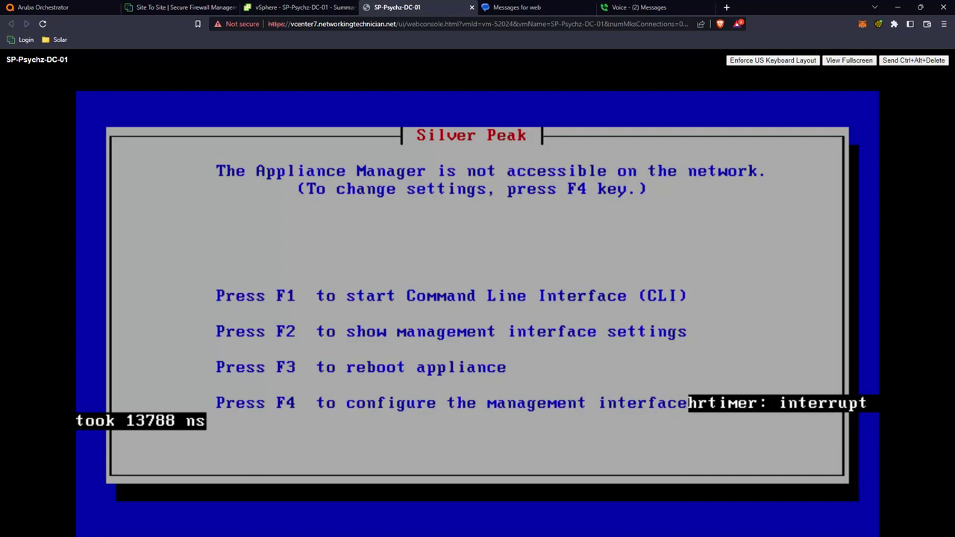
pyautogui.press('F4')
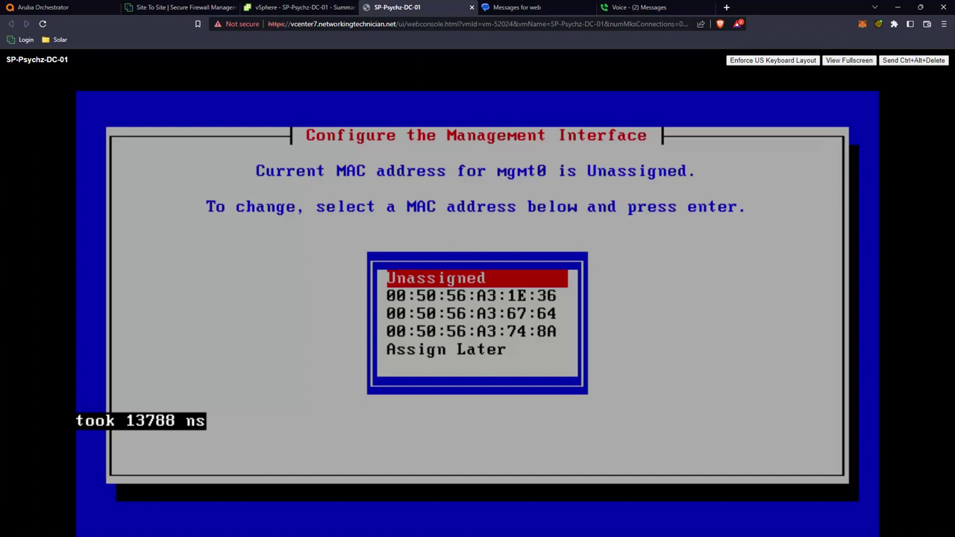
# Step: Look up Network adapter 1's MAC address in SP-Psychz-DC-01's hardware settings
pyautogui.click(287, 8)
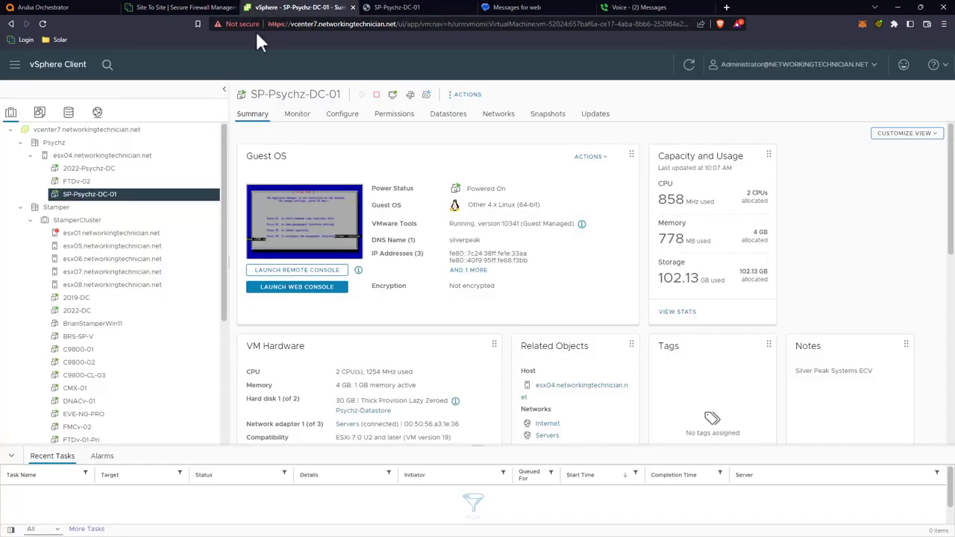
pyautogui.rightClick(127, 196)
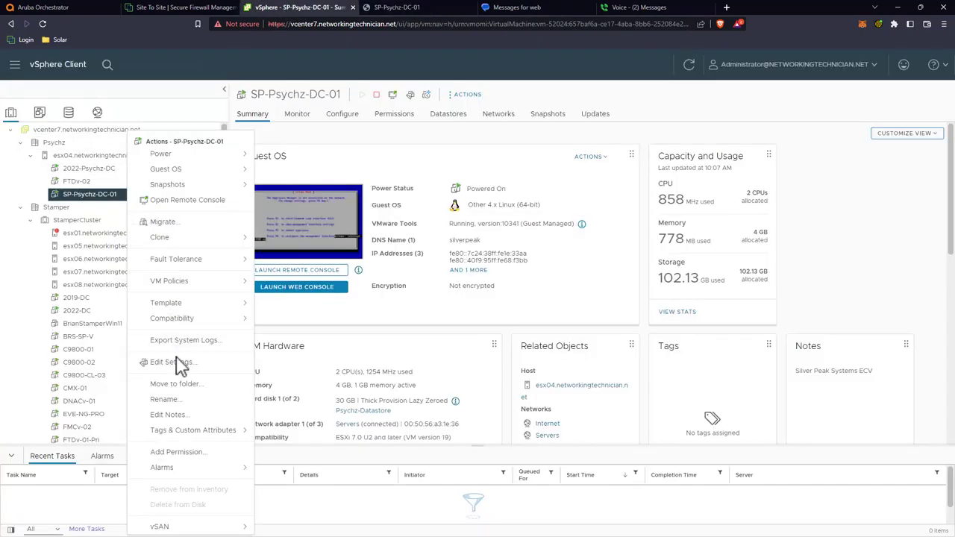
pyautogui.click(179, 362)
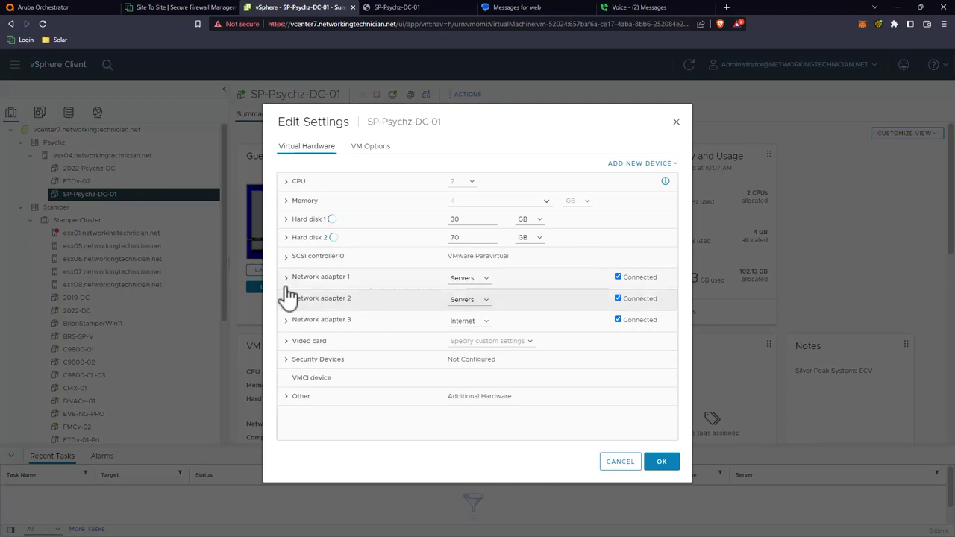
pyautogui.click(287, 277)
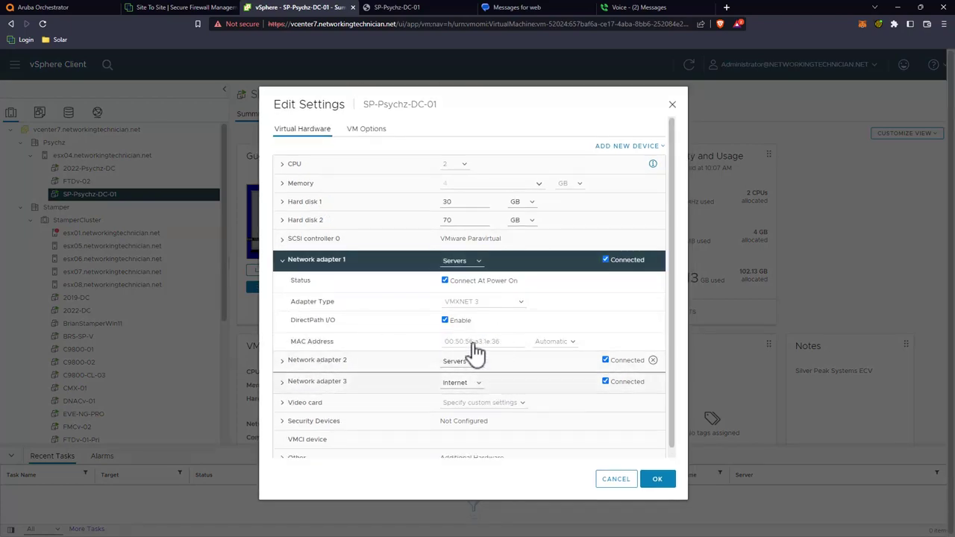
# Step: In the console, bind management to MAC 00:50:56:A3:1E:36 with static addressing
pyautogui.click(412, 7)
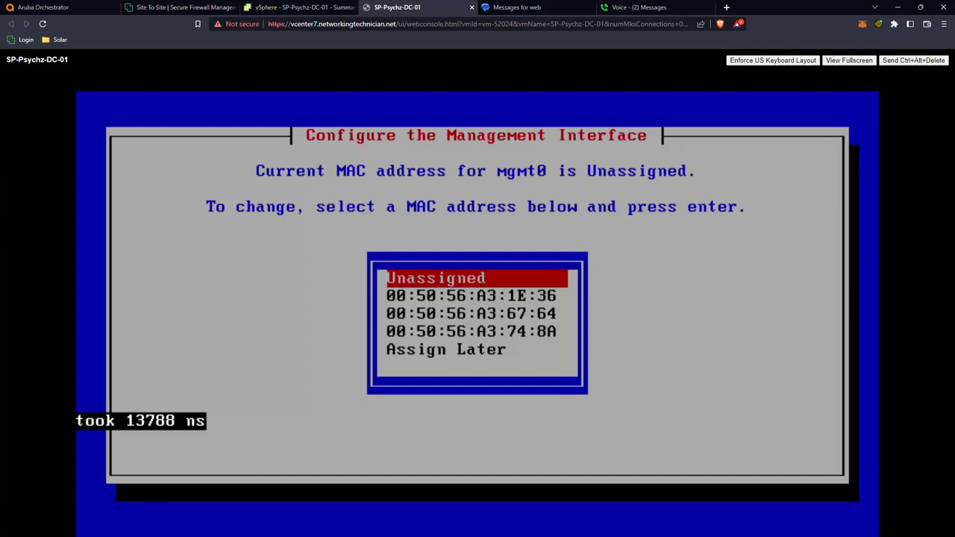
pyautogui.press('Down')
pyautogui.press('Return')
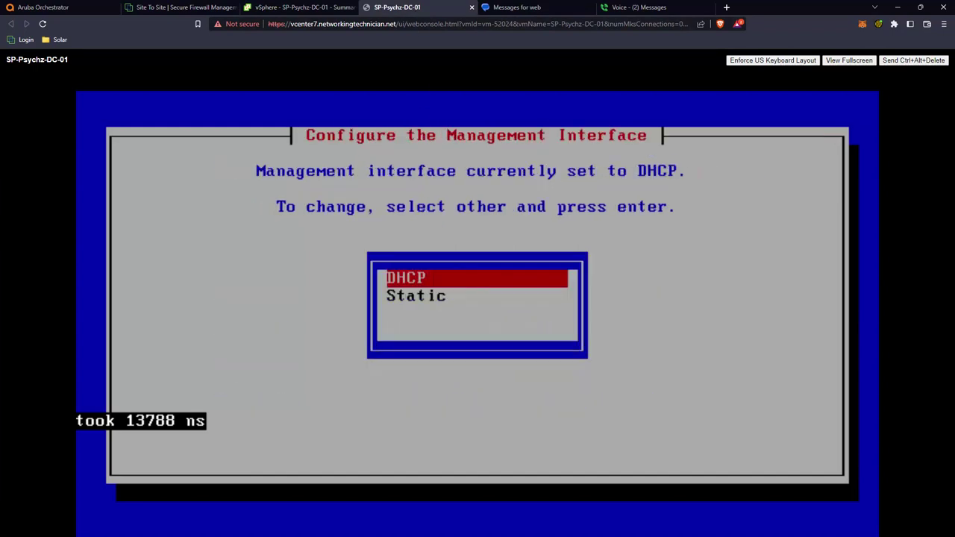
pyautogui.press('Down')
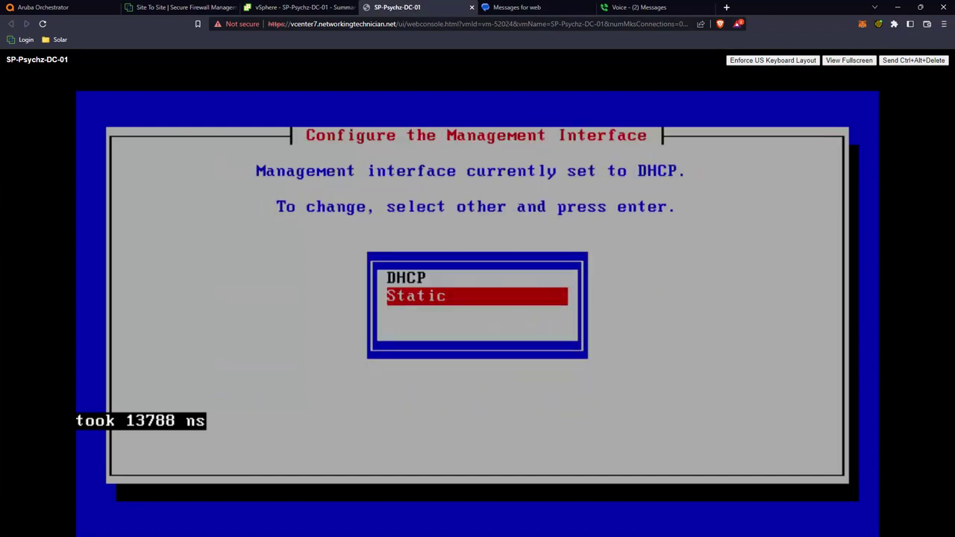
pyautogui.press('Return')
# Step: Enter IP 192.168.59.5, netmask 255.255.255.0, gateway 192.168.59.1, and apply
pyautogui.write('192.')
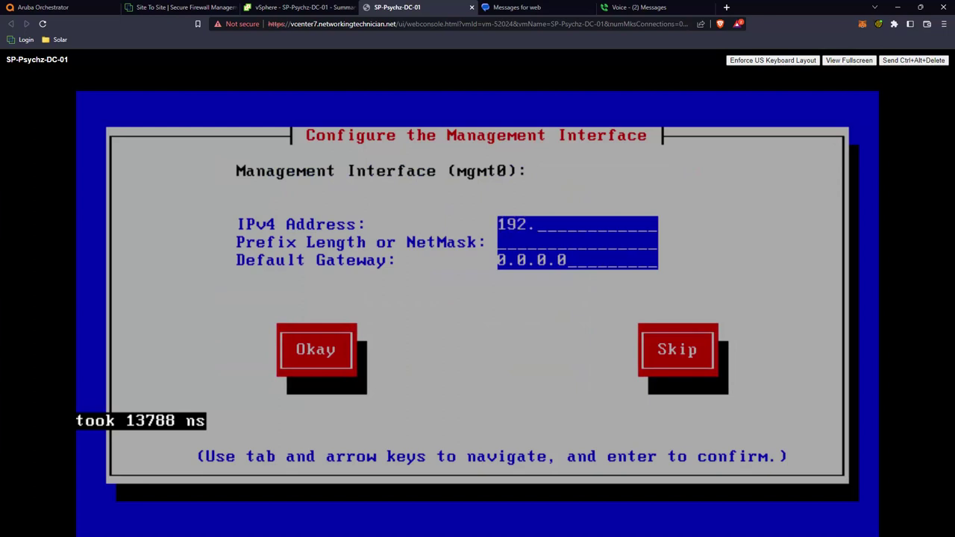
pyautogui.write('168.59.')
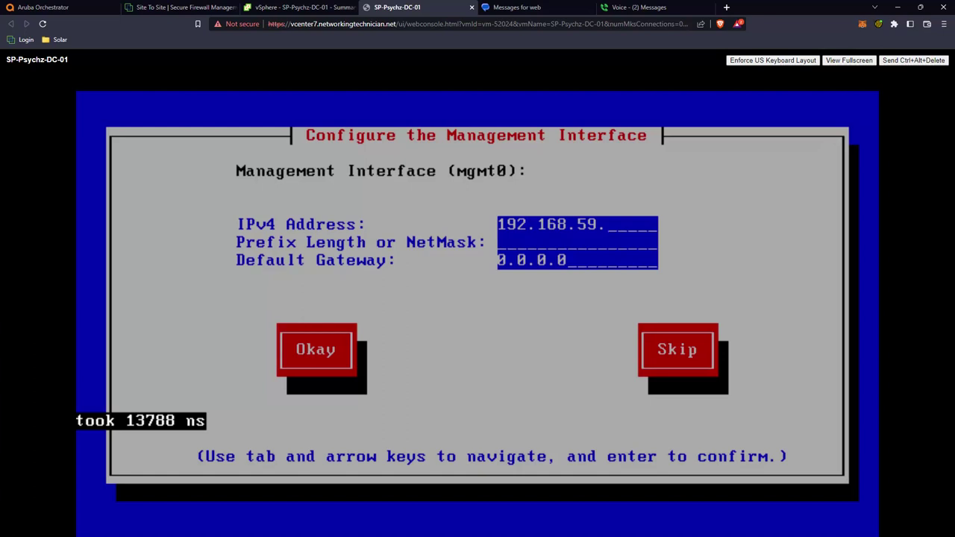
pyautogui.write('5')
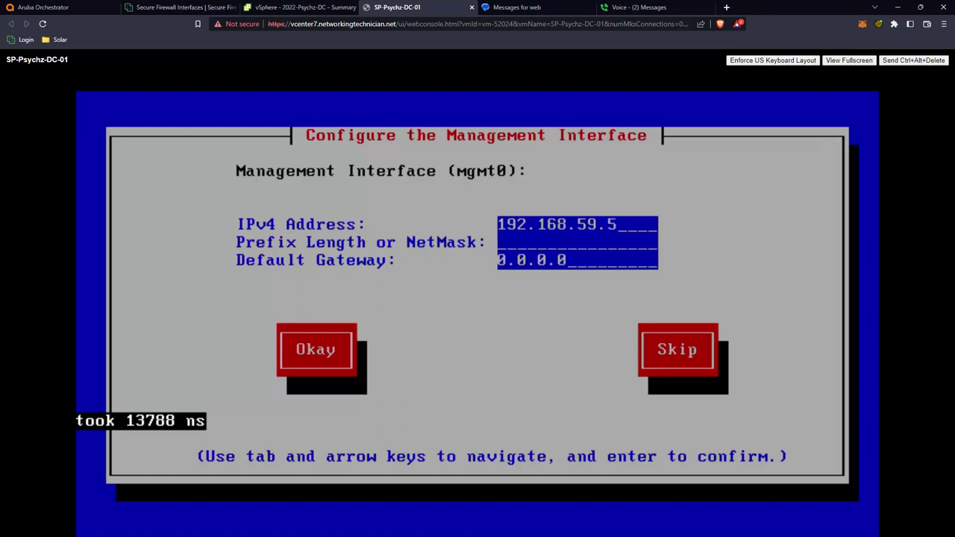
pyautogui.press('Tab')
pyautogui.write('255.255')
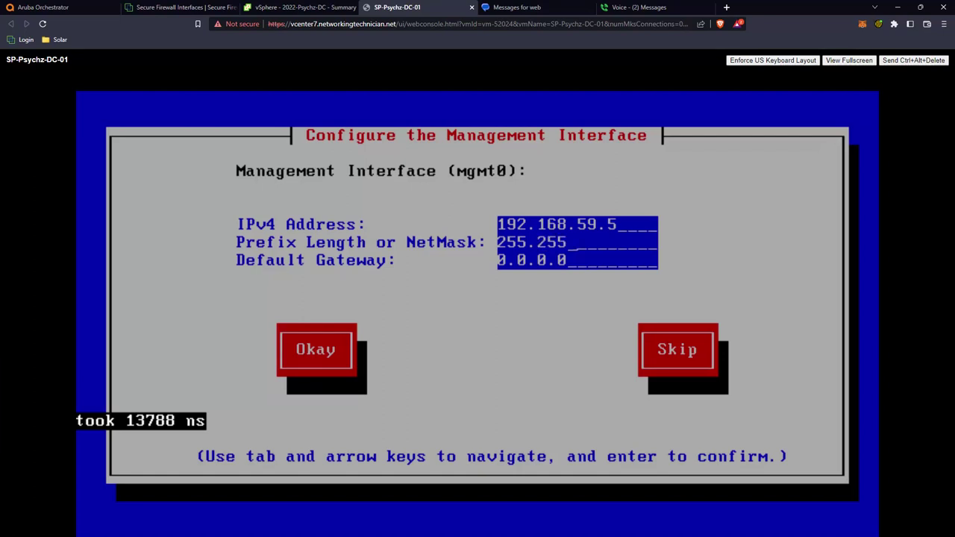
pyautogui.write('.255.0')
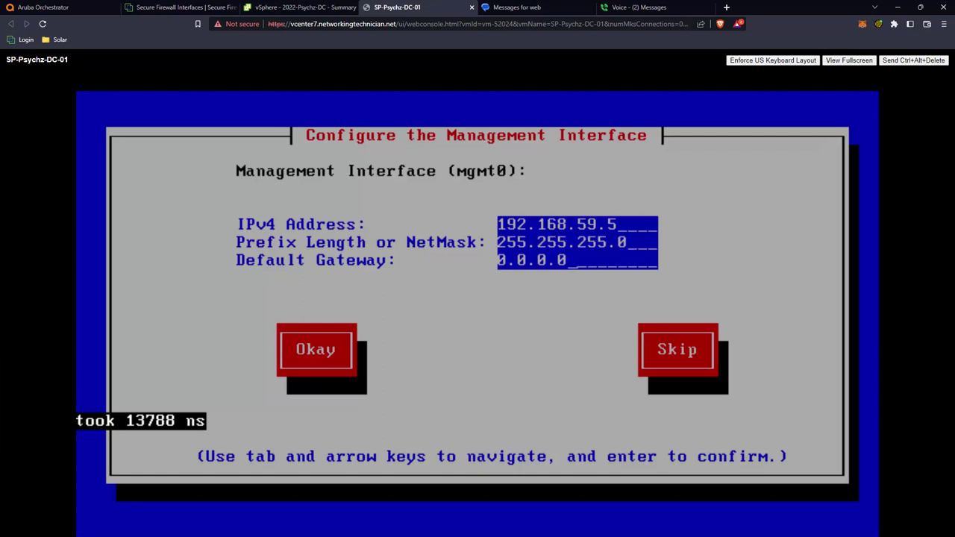
pyautogui.press('BackSpace')
pyautogui.press('BackSpace')
pyautogui.press('BackSpace')
pyautogui.press('BackSpace')
pyautogui.press('BackSpace')
pyautogui.press('BackSpace')
pyautogui.press('BackSpace')
pyautogui.write('192.168.59.1')
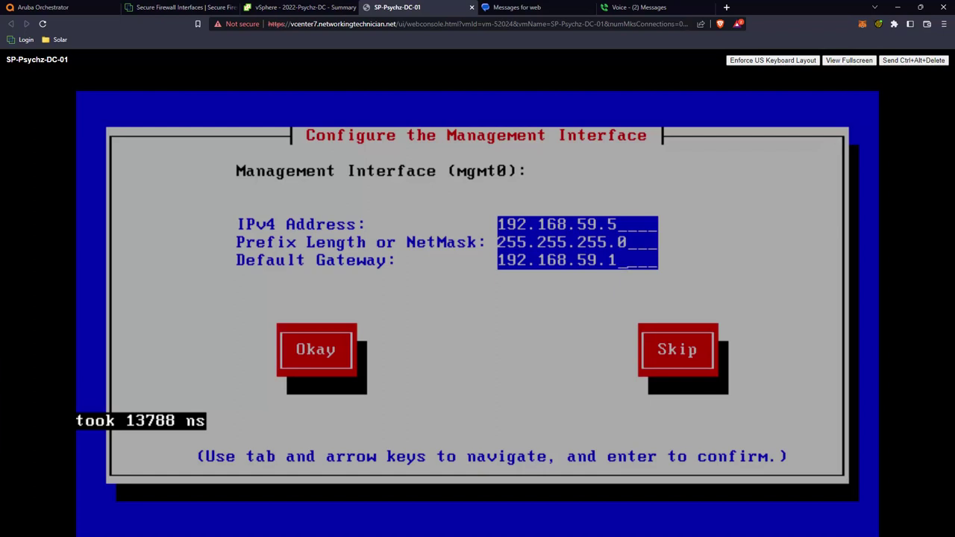
pyautogui.press('Tab')
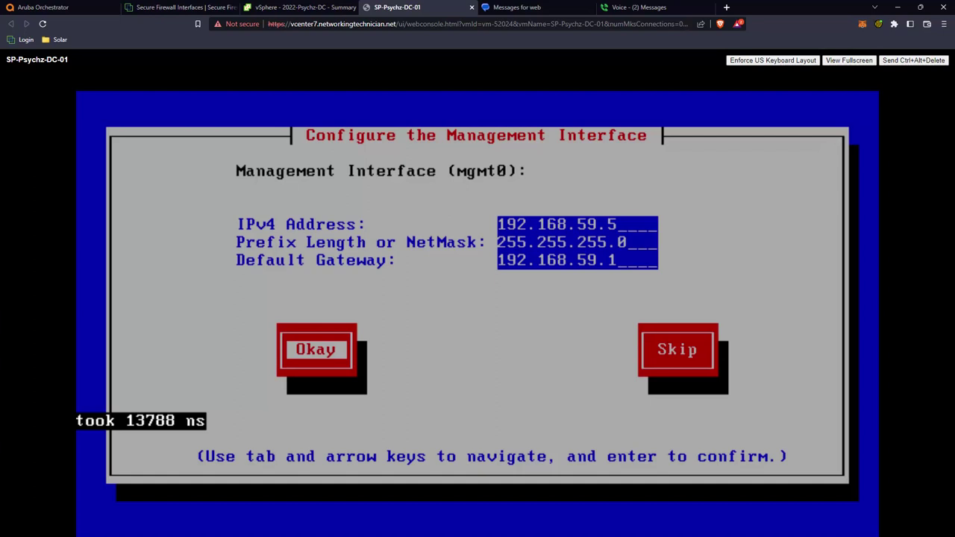
pyautogui.press('Return')
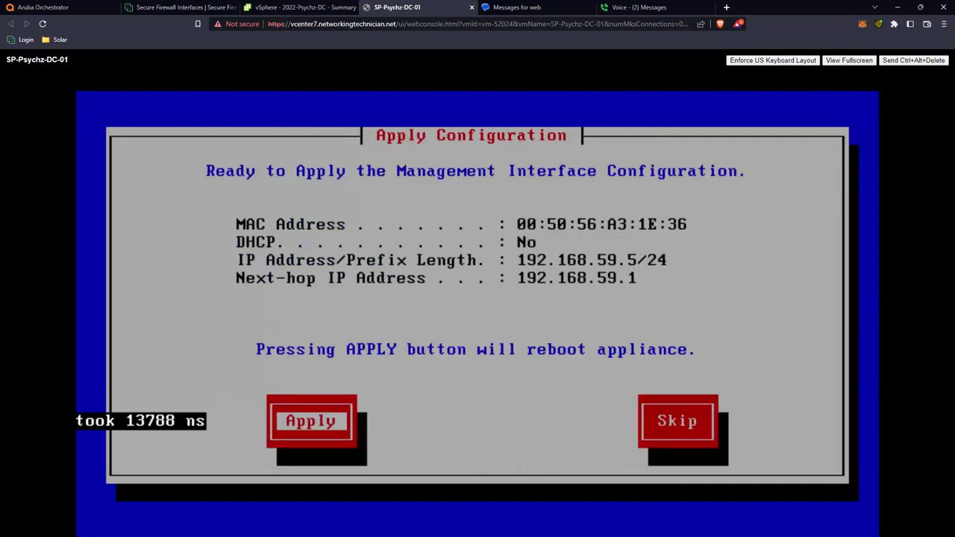
pyautogui.press('Return')
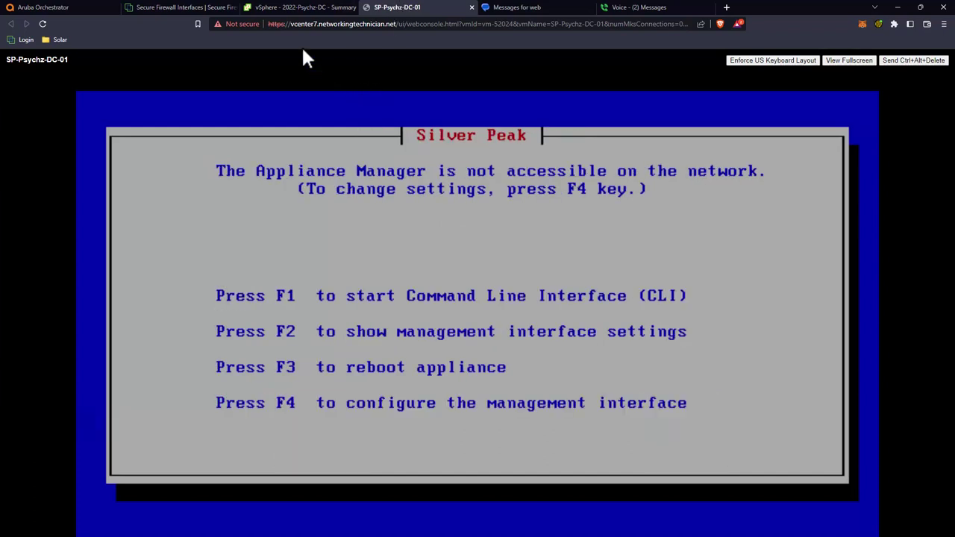
# Step: Open SP-Home-01 and review its VLAN50, SilverPeakLab1 and SDA-Internet adapters without changes
pyautogui.click(295, 8)
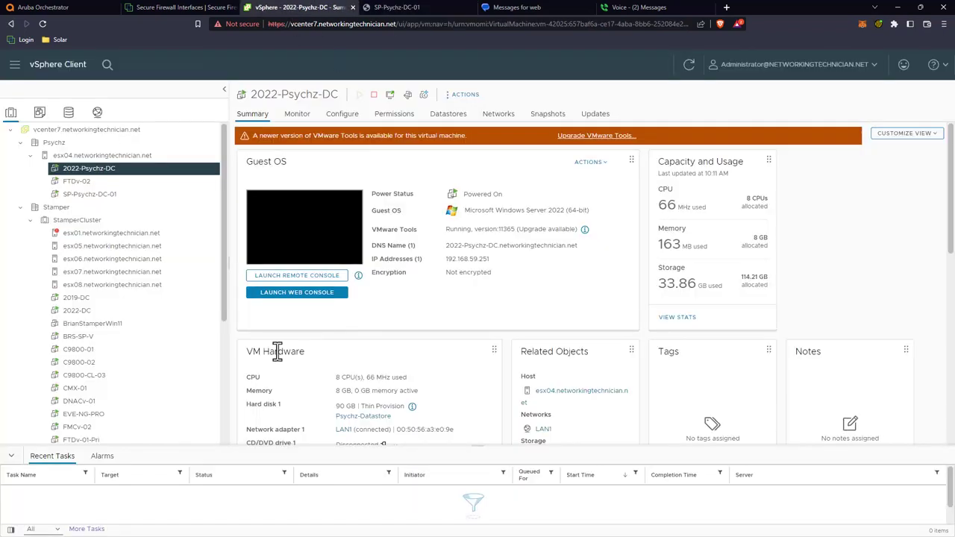
pyautogui.scroll(-1, 183, 356)
pyautogui.scroll(-3, 183, 356)
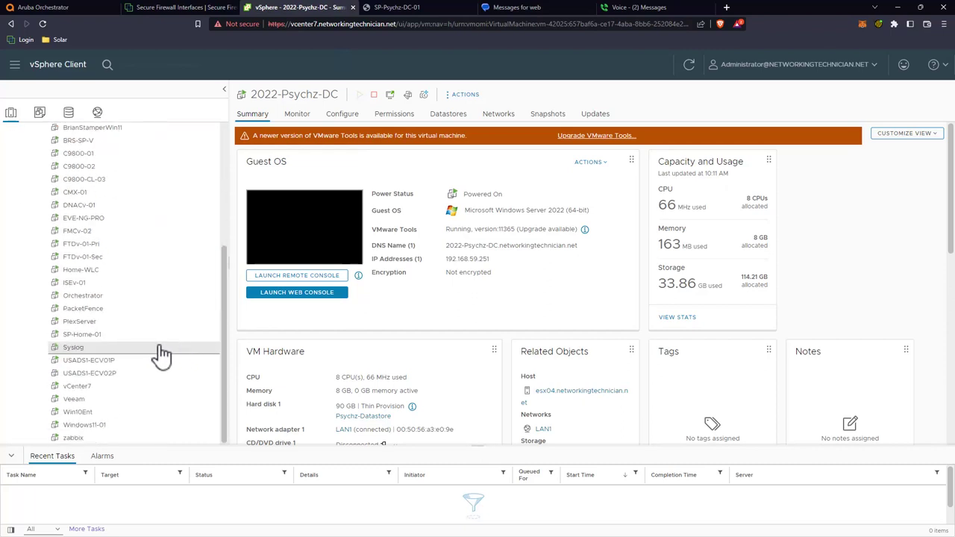
pyautogui.click(108, 336)
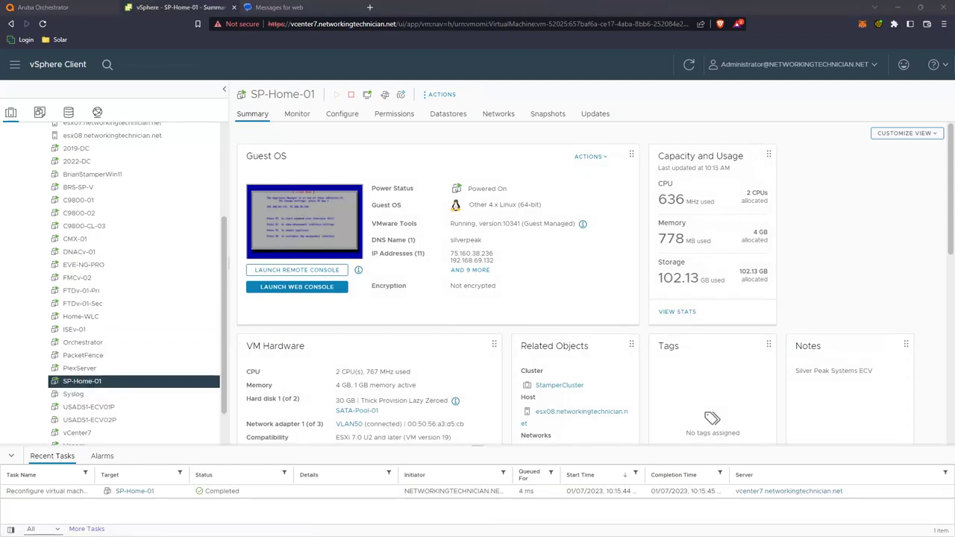
pyautogui.rightClick(126, 384)
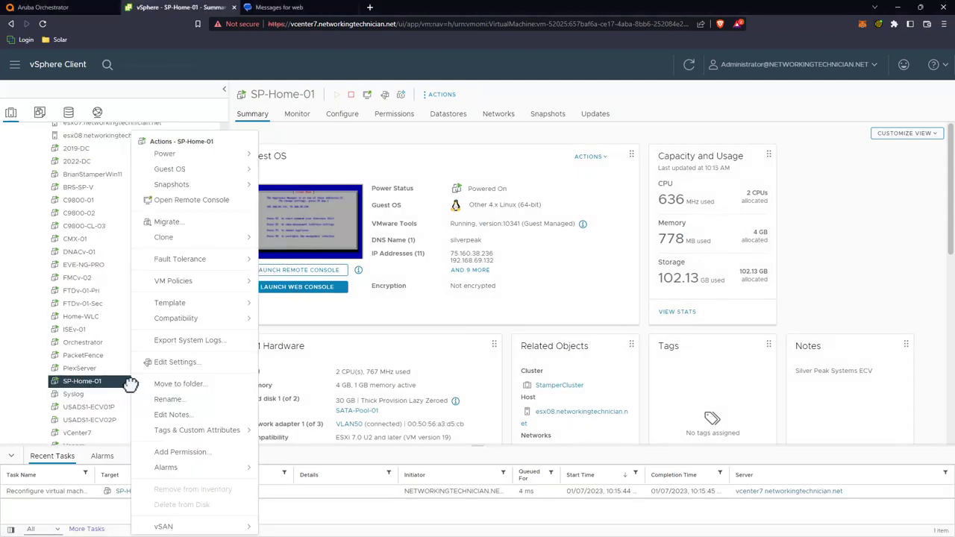
pyautogui.click(170, 364)
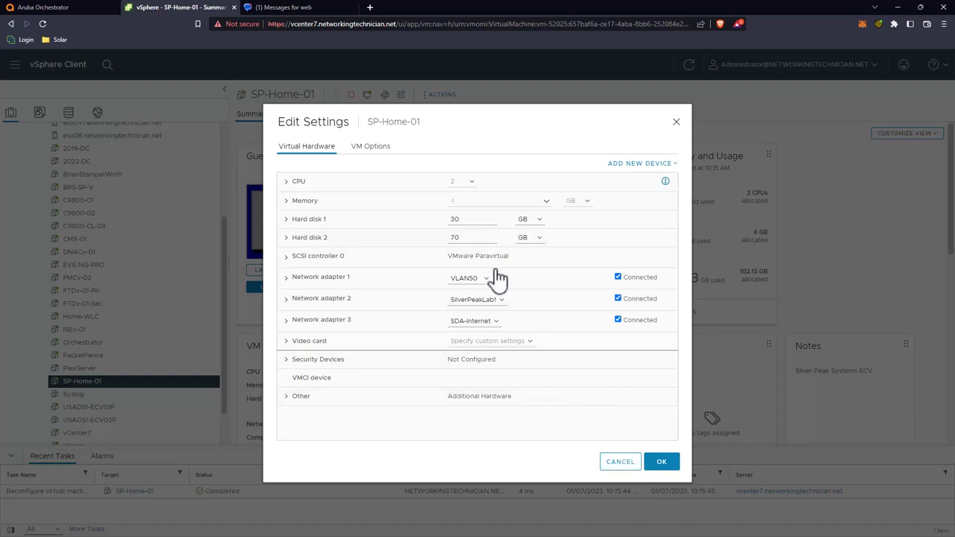
pyautogui.click(617, 464)
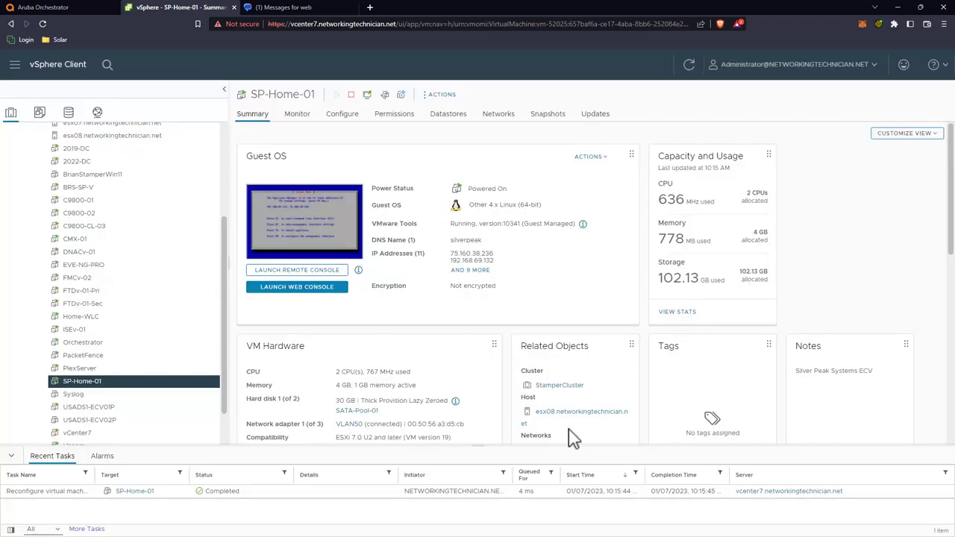
# Step: Launch SP-Home-01's web console to see its Appliance Manager addresses
pyautogui.click(317, 288)
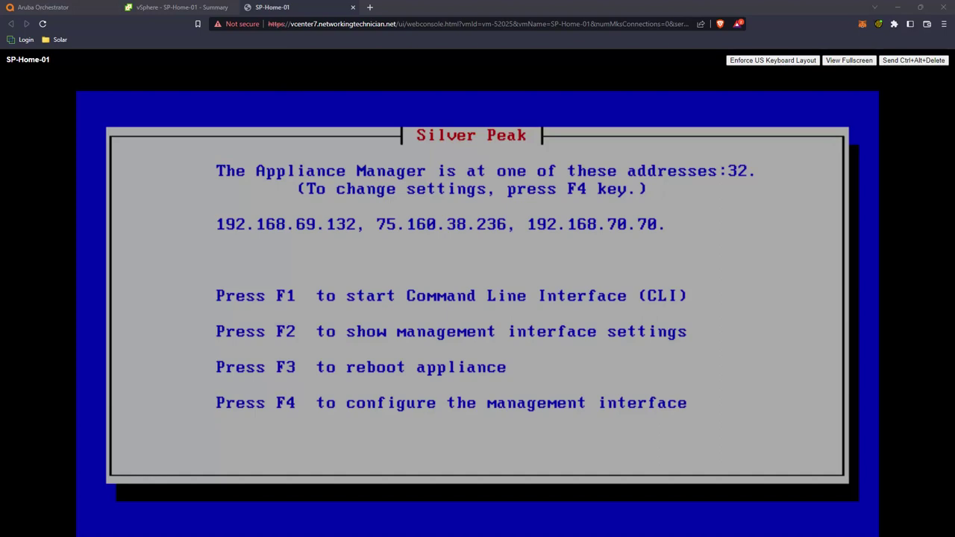
pyautogui.click(369, 8)
pyautogui.write('192.168.69.132')
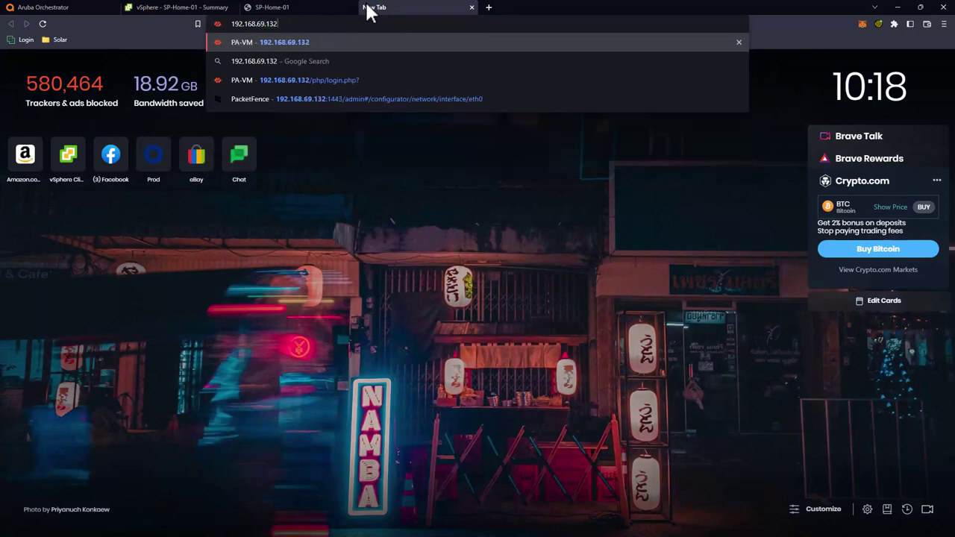
pyautogui.press('Return')
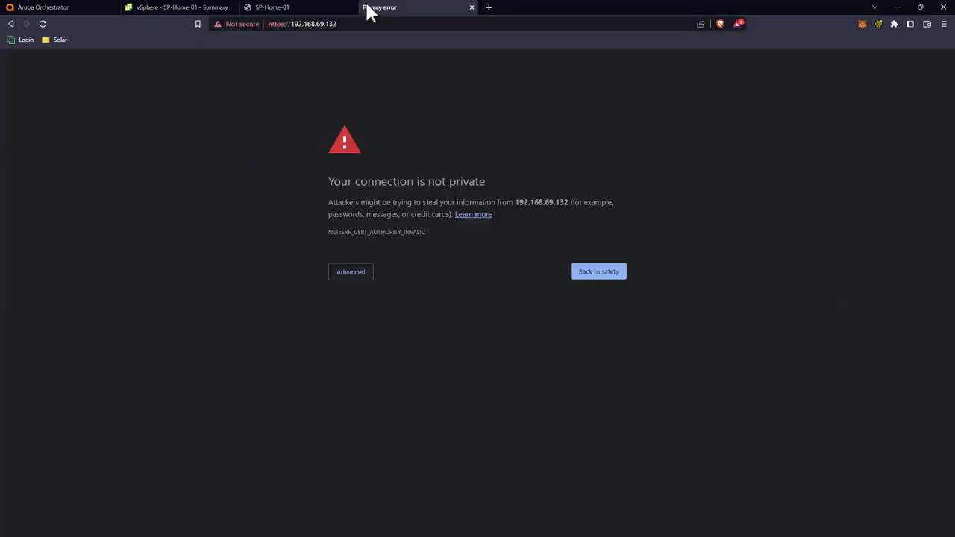
pyautogui.click(351, 271)
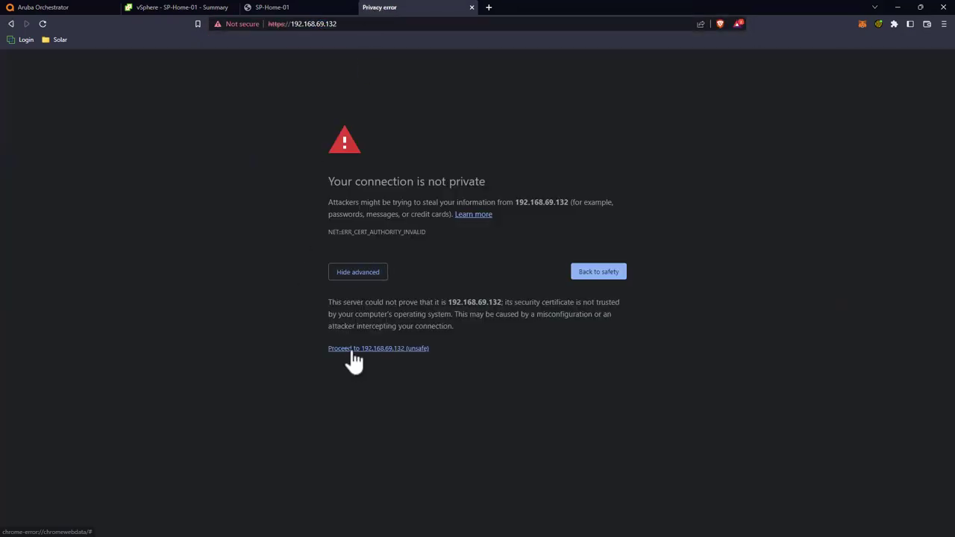
pyautogui.click(349, 347)
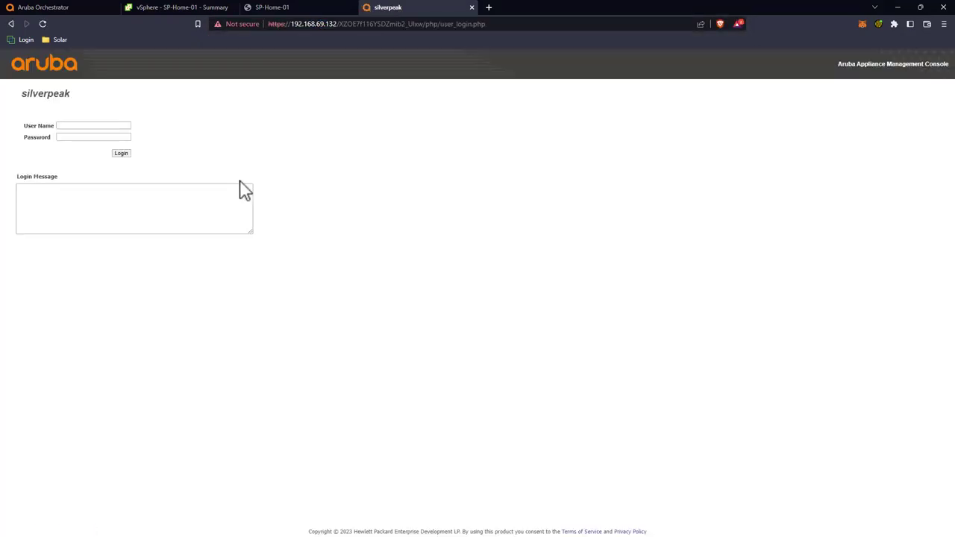
# Step: Log in to the appliance with the admin account and decline saving the password
pyautogui.click(86, 129)
pyautogui.write('admin')
pyautogui.press('Tab')
pyautogui.write('admin')
pyautogui.press('Return')
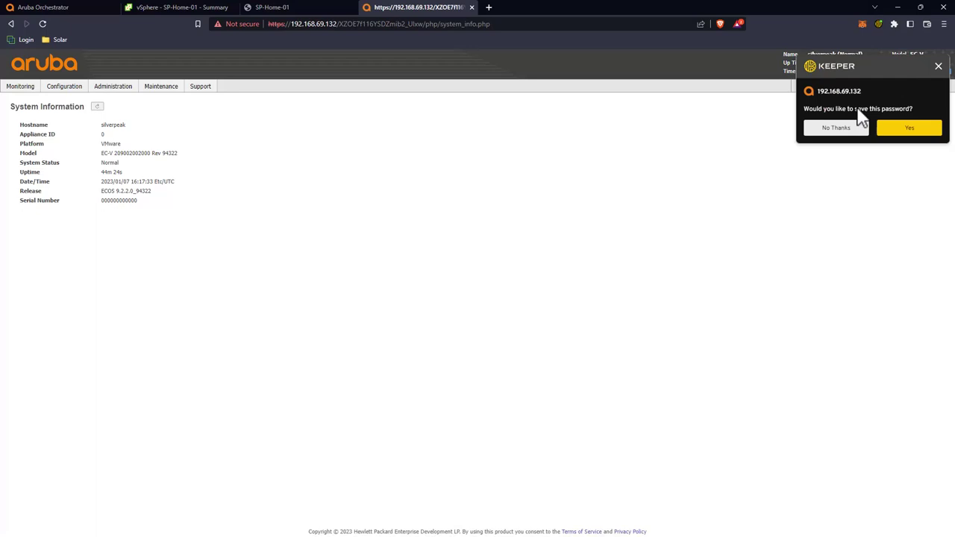
pyautogui.click(837, 127)
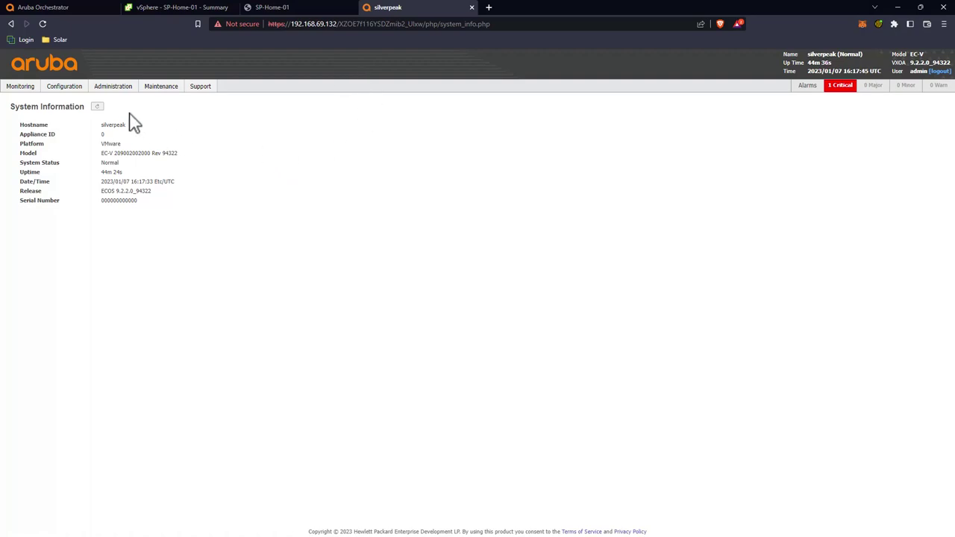
pyautogui.moveTo(74, 85)
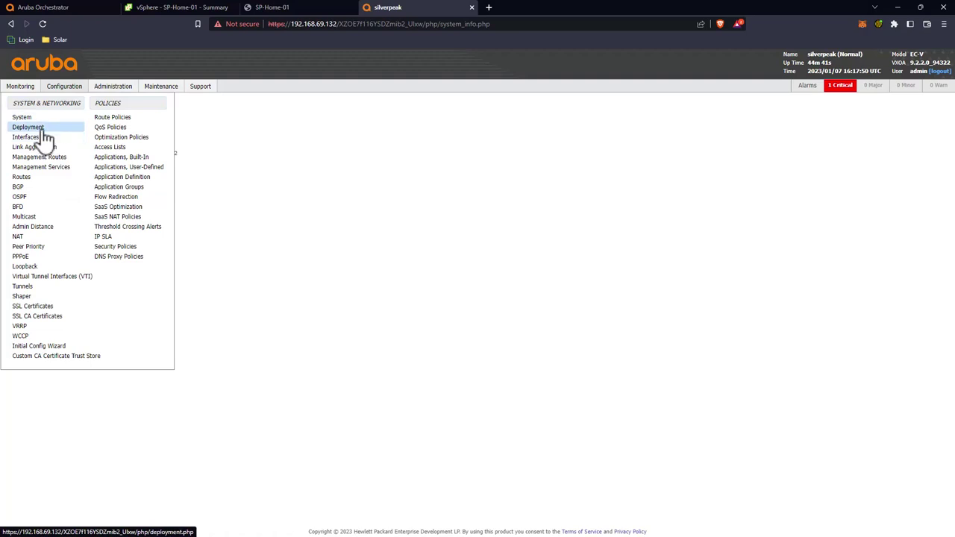
# Step: Show all 34 hardware interfaces on the Configuration > Interfaces page
pyautogui.click(30, 137)
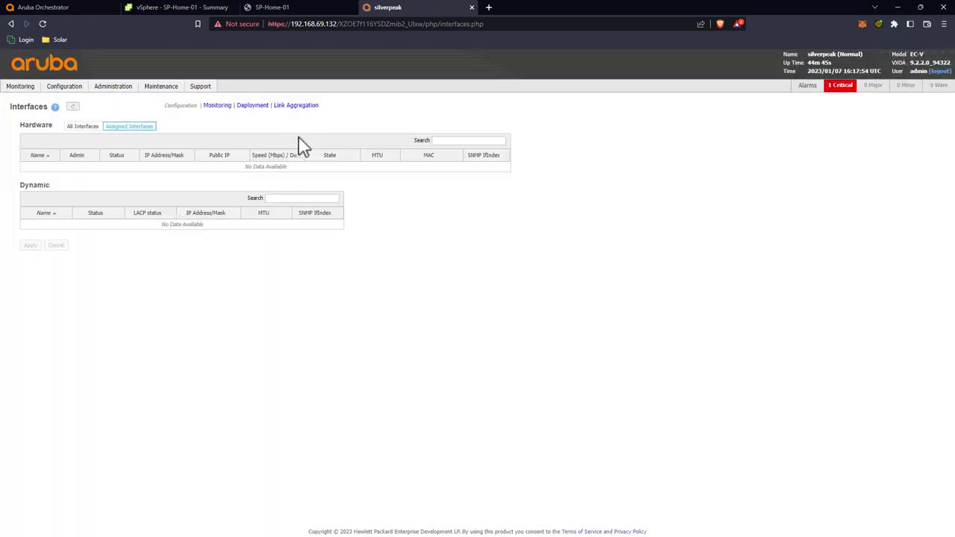
pyautogui.click(87, 128)
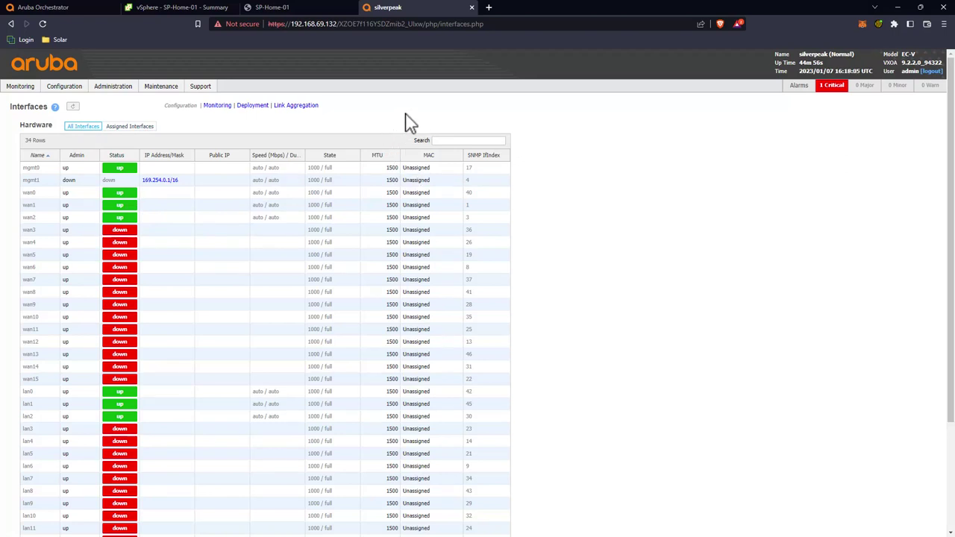
# Step: Read Network adapter 2's MAC in SP-Home-01's Edit Settings, then return to the appliance tab
pyautogui.click(194, 9)
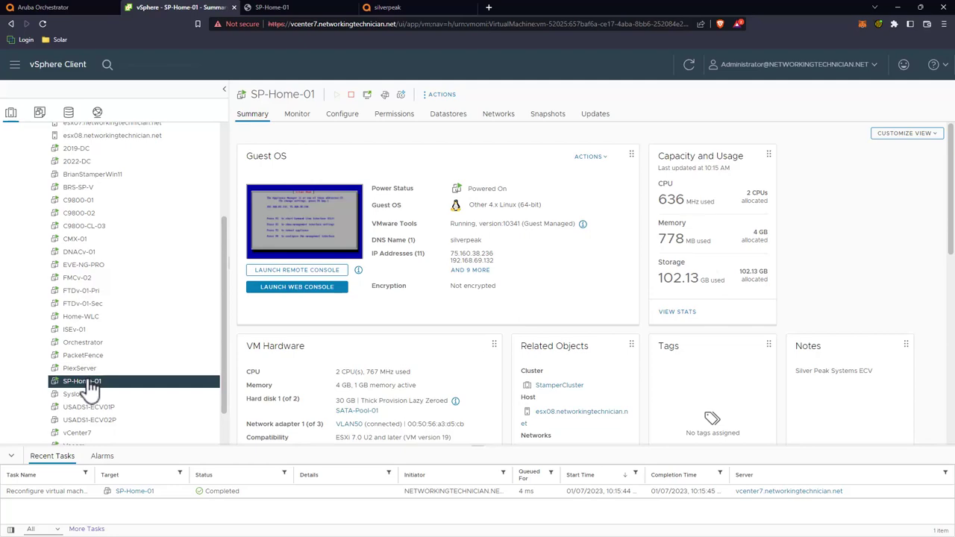
pyautogui.rightClick(86, 381)
pyautogui.click(138, 363)
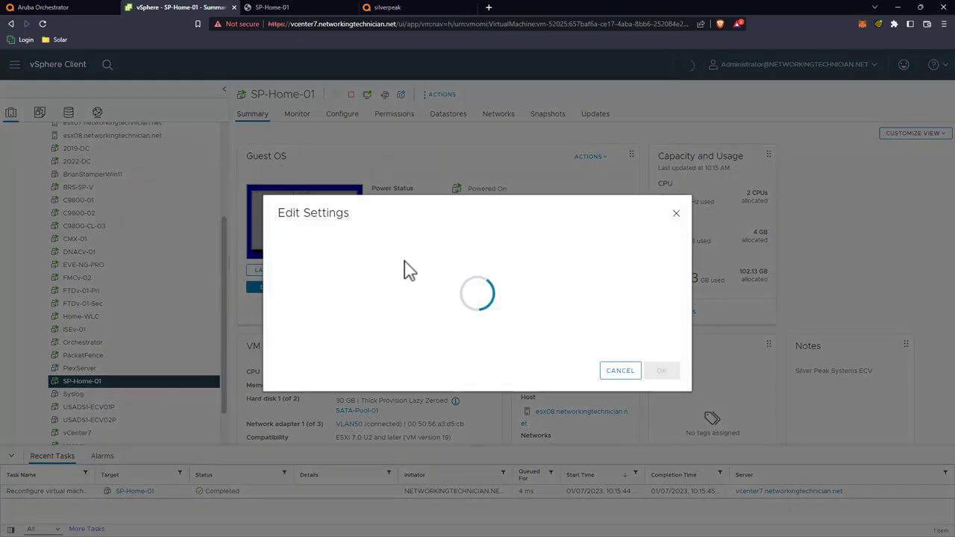
pyautogui.click(289, 284)
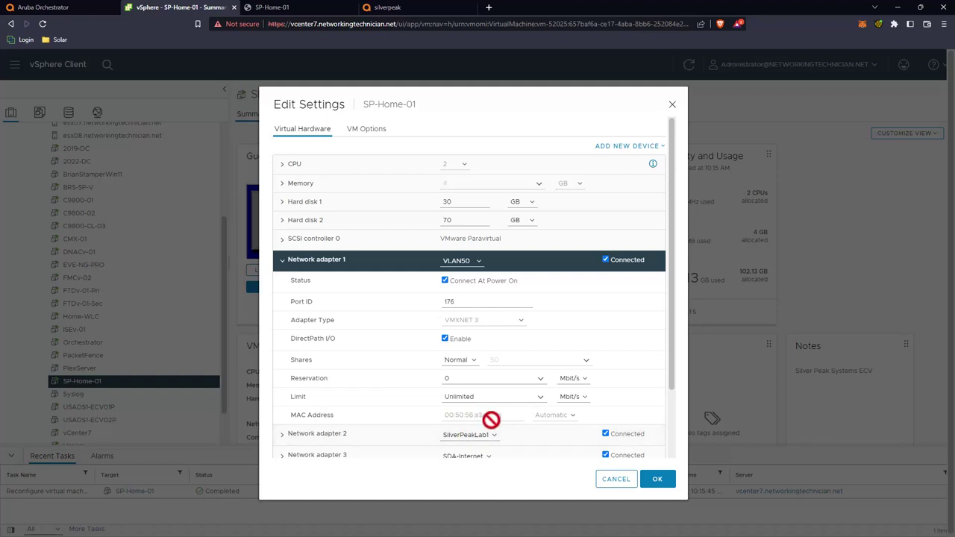
pyautogui.click(282, 262)
pyautogui.click(286, 299)
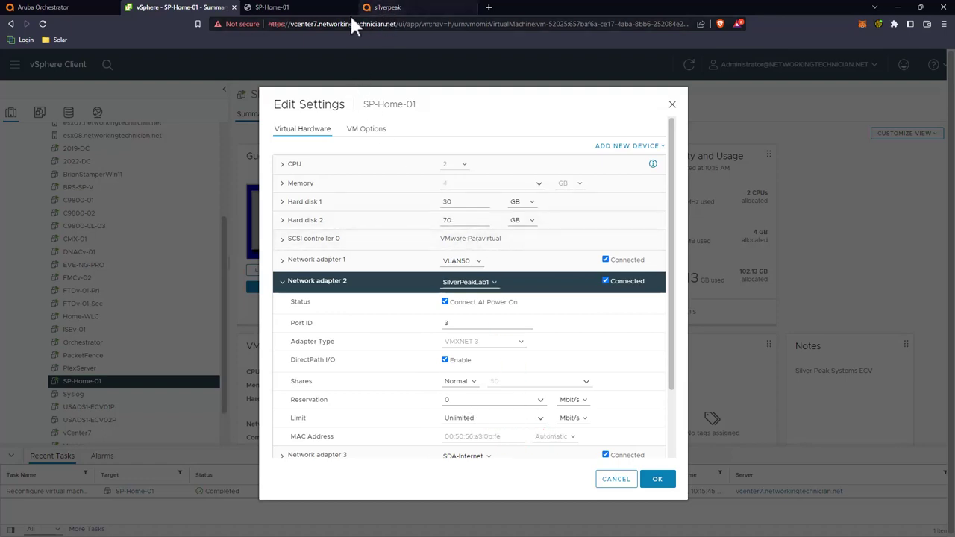
pyautogui.click(388, 7)
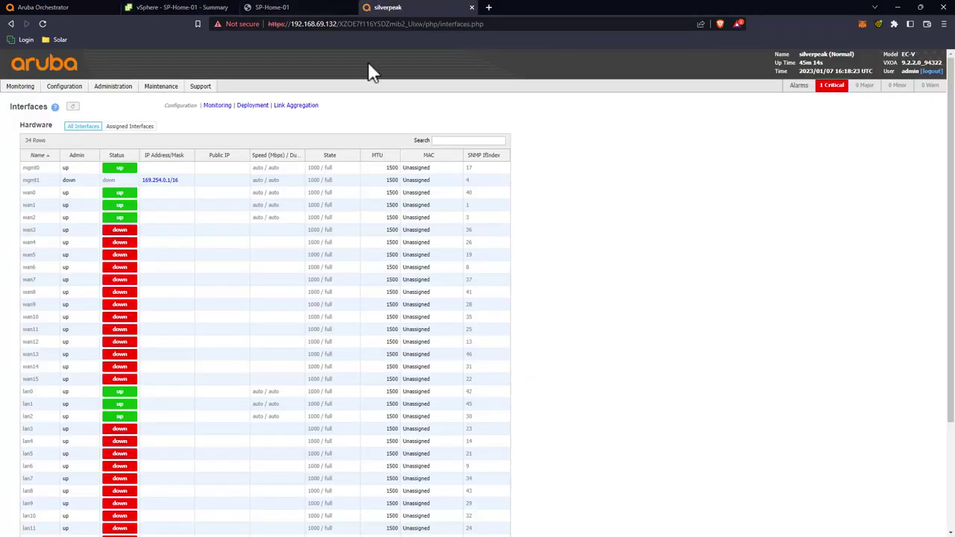
# Step: Assign 00:50:56:A3:D5:CB to mgmt0, confirming the change, and 00:50:56:A3:0B:FE to lan0
pyautogui.click(432, 167)
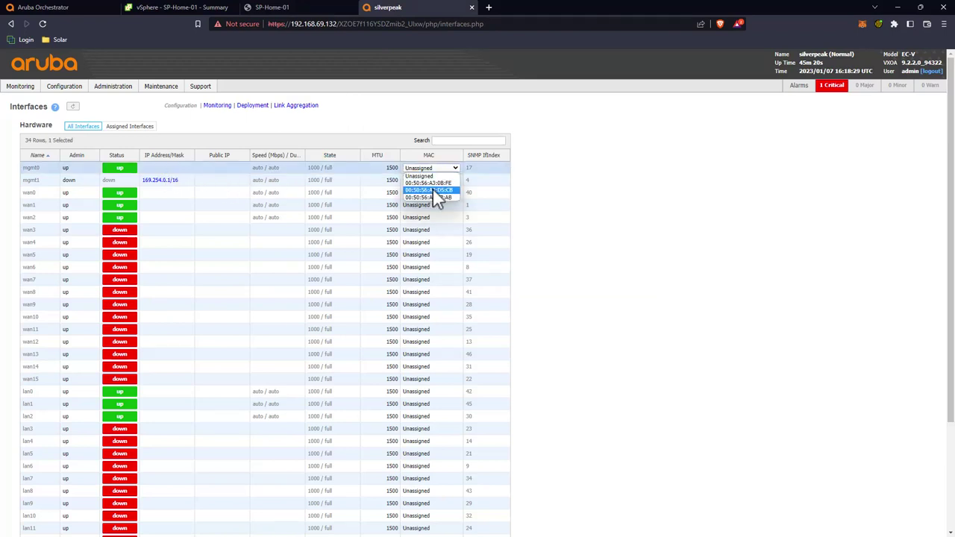
pyautogui.click(432, 190)
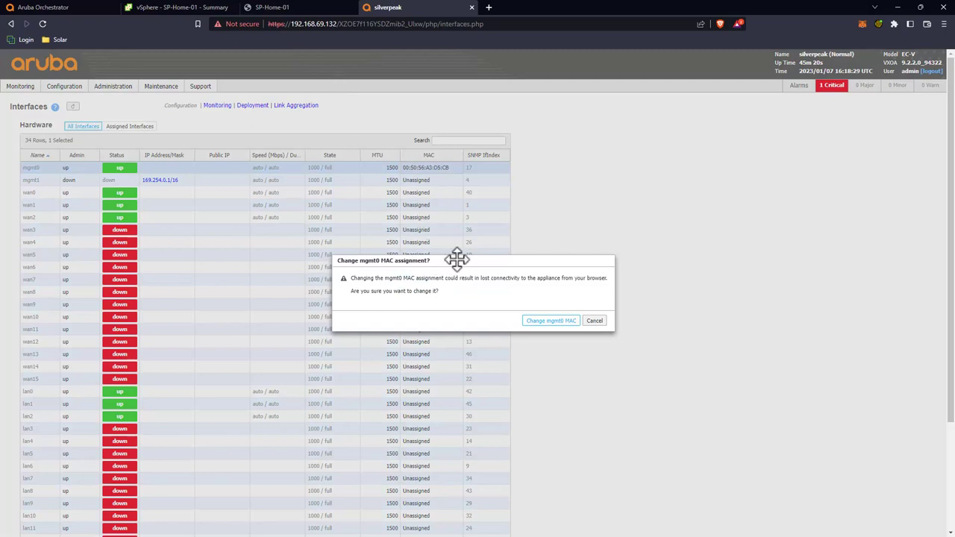
pyautogui.click(544, 323)
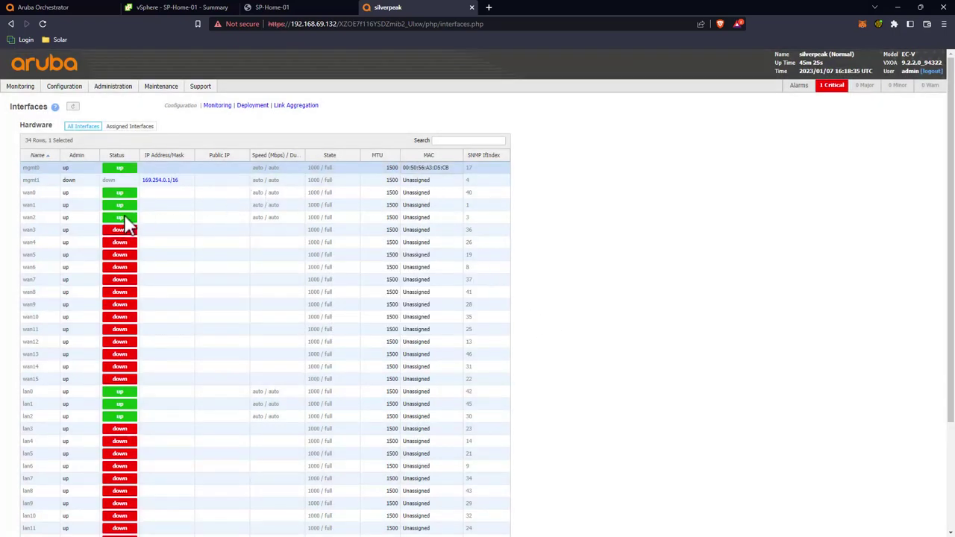
pyautogui.click(435, 393)
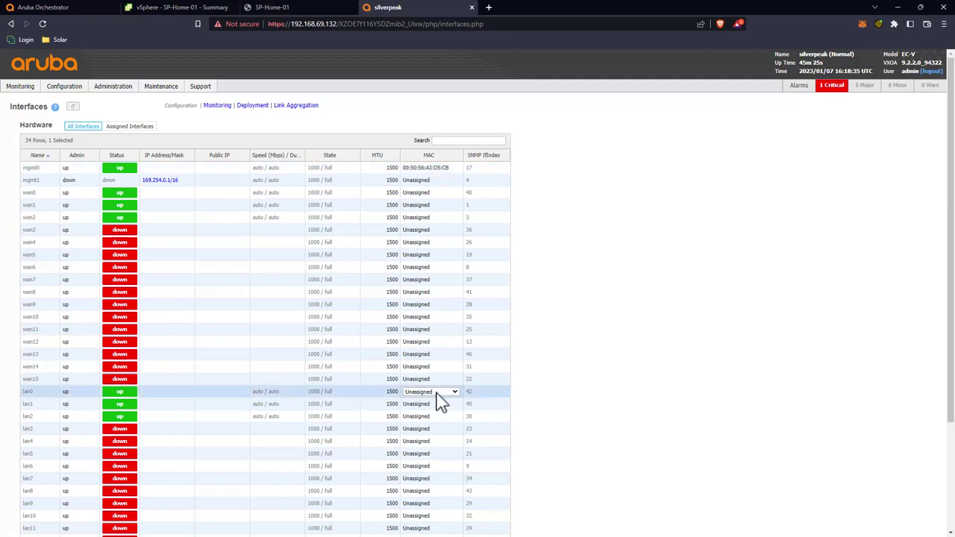
pyautogui.click(437, 393)
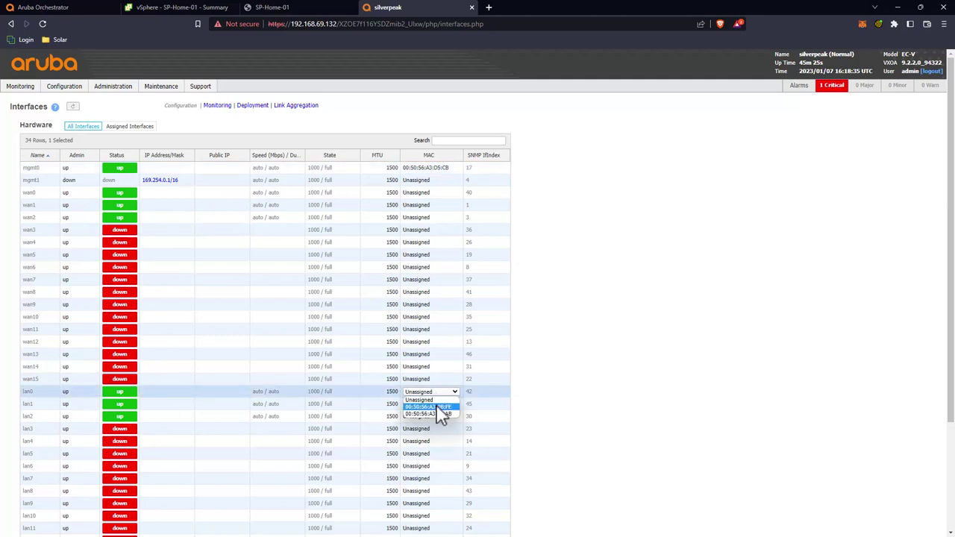
pyautogui.click(438, 407)
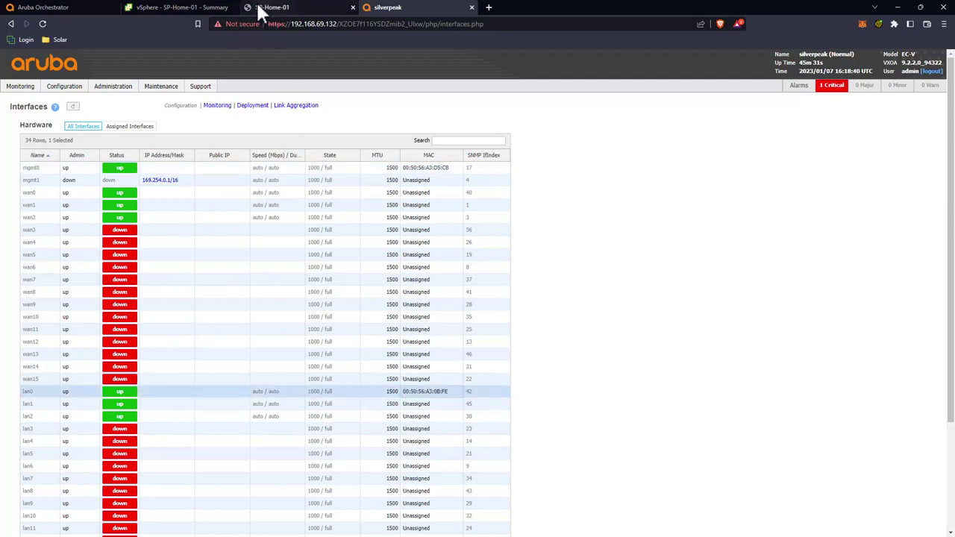
# Step: After rechecking the VM adapter MACs, assign 00:50:56:A3:F7:AB to wan0
pyautogui.click(186, 7)
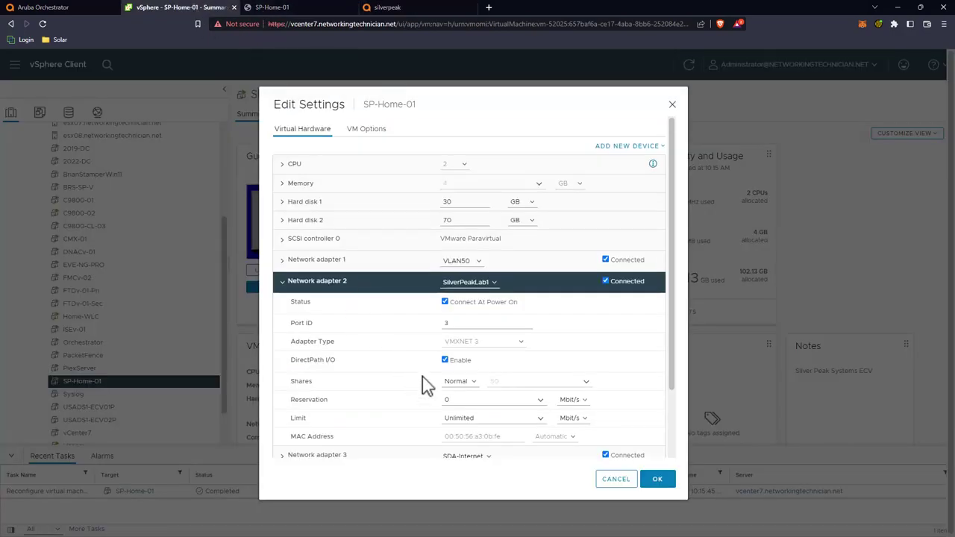
pyautogui.click(395, 8)
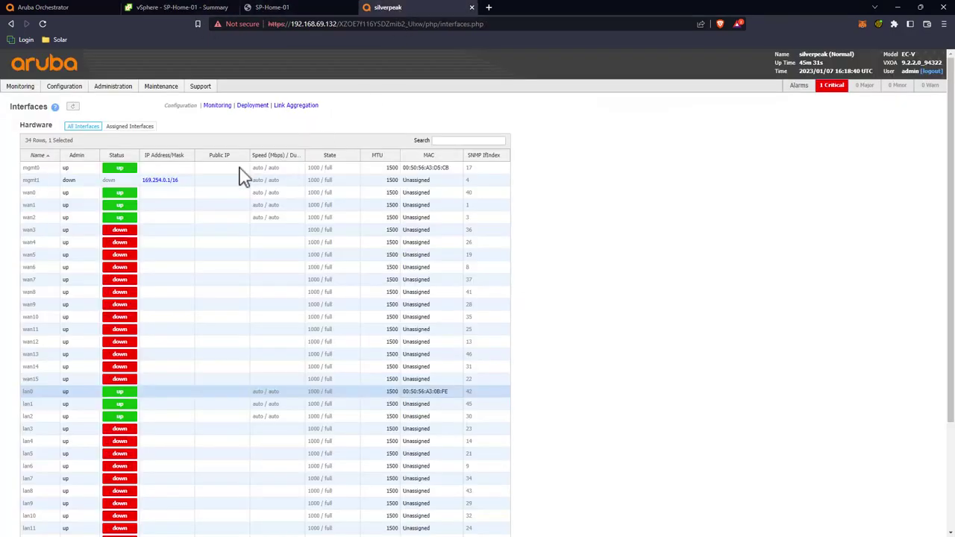
pyautogui.click(417, 193)
pyautogui.click(430, 193)
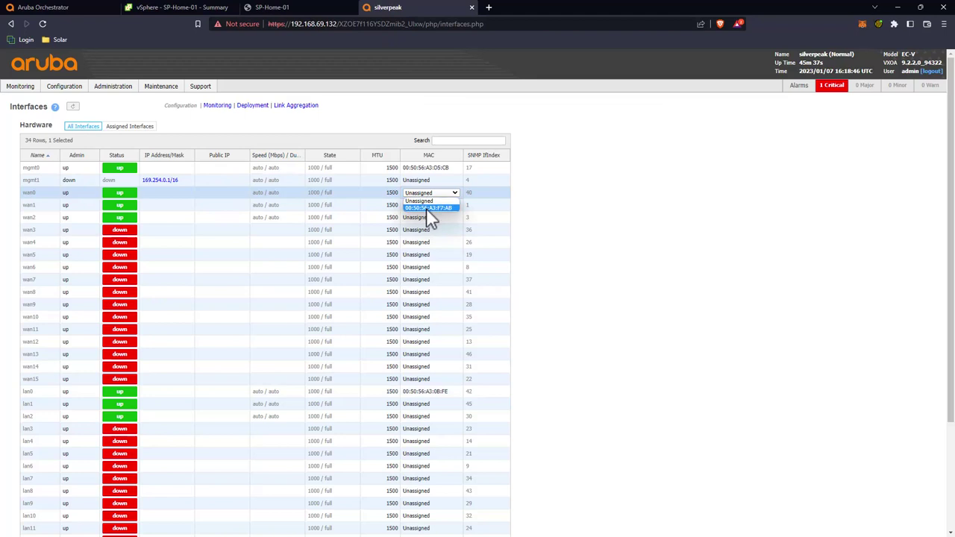
pyautogui.click(426, 208)
# Step: Apply the interface MAC assignments and reboot the appliance
pyautogui.scroll(-3, 294, 266)
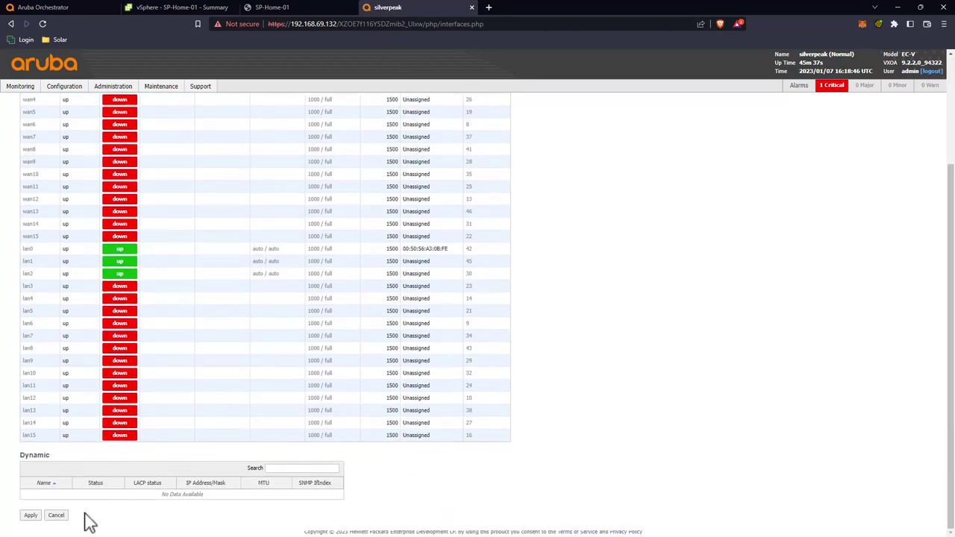
pyautogui.click(33, 516)
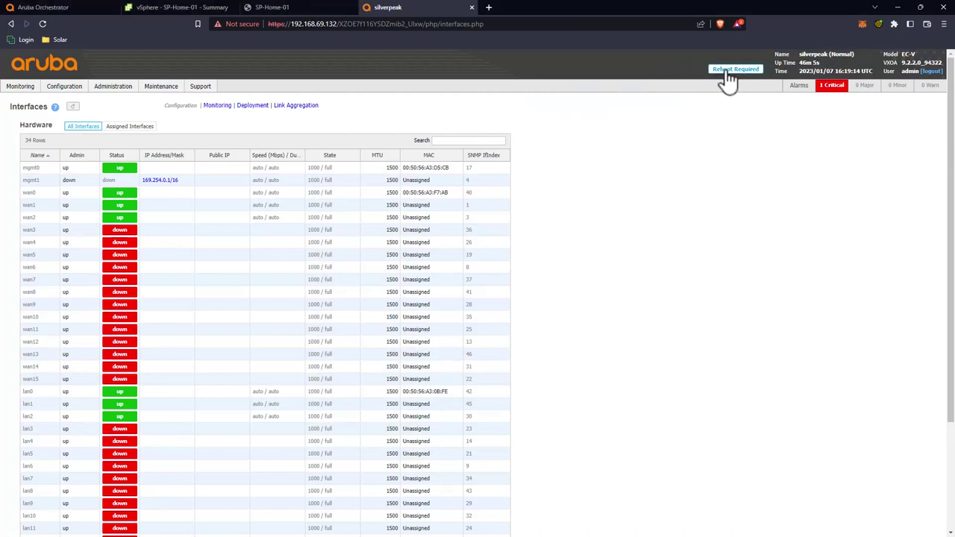
pyautogui.click(735, 70)
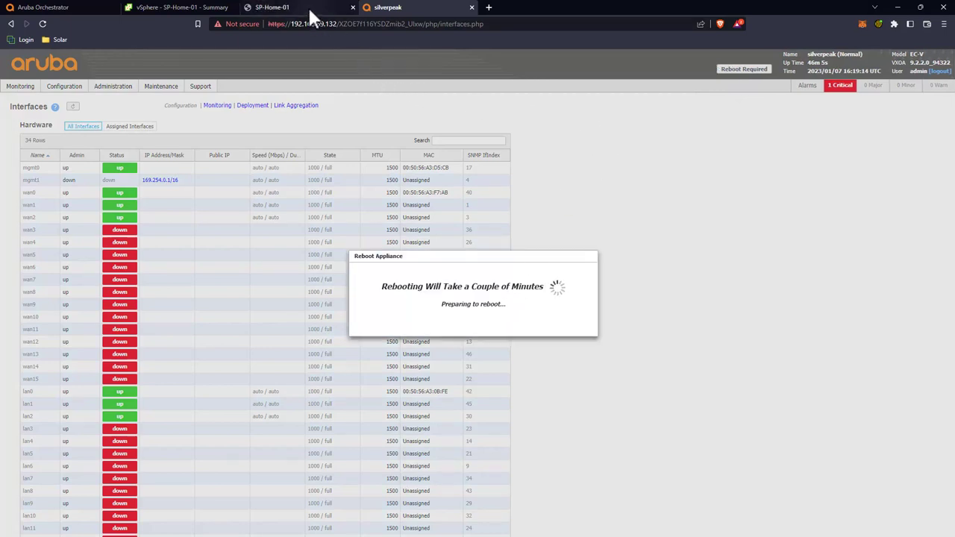
pyautogui.click(184, 8)
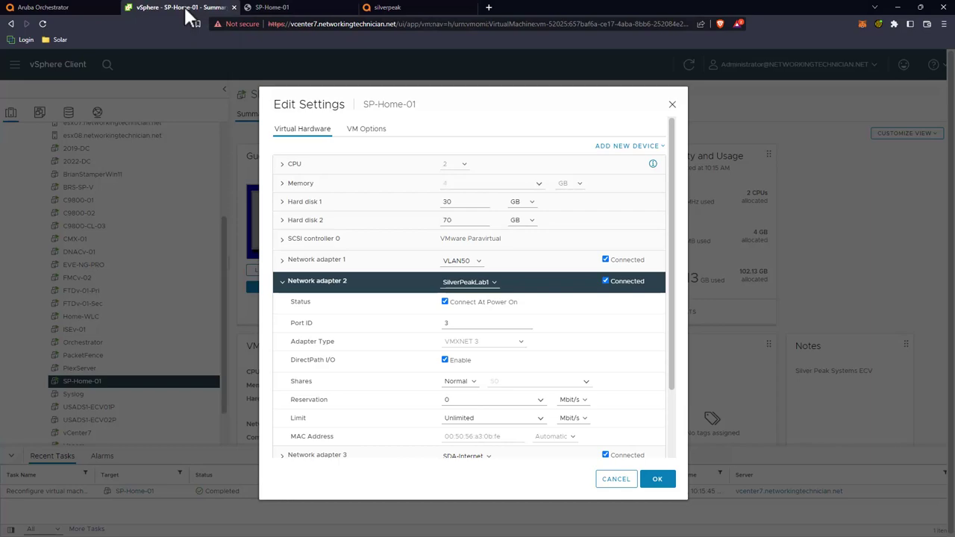
# Step: Cancel SP-Home-01's settings and launch SP-Psychz-DC-01's web console showing manager 192.168.59.5
pyautogui.click(611, 481)
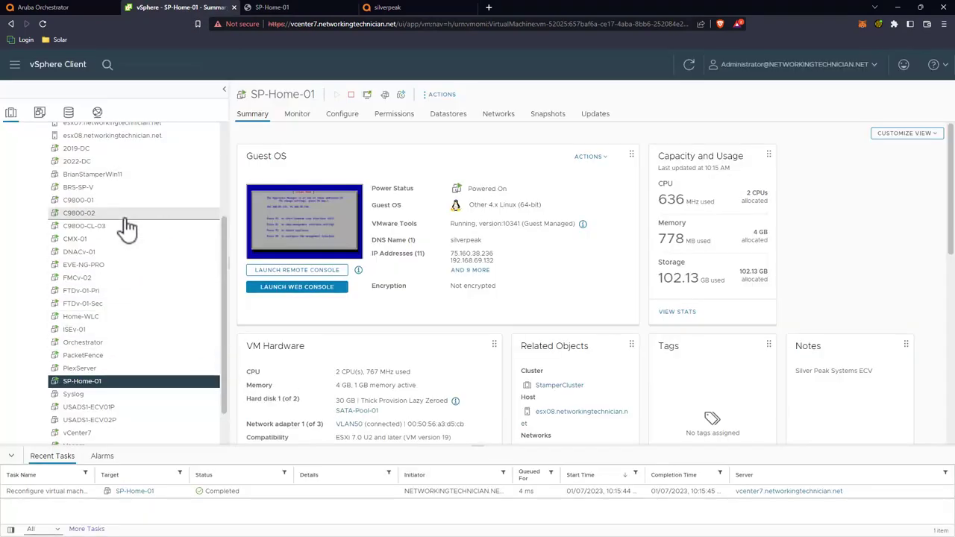
pyautogui.scroll(5, 127, 223)
pyautogui.click(117, 194)
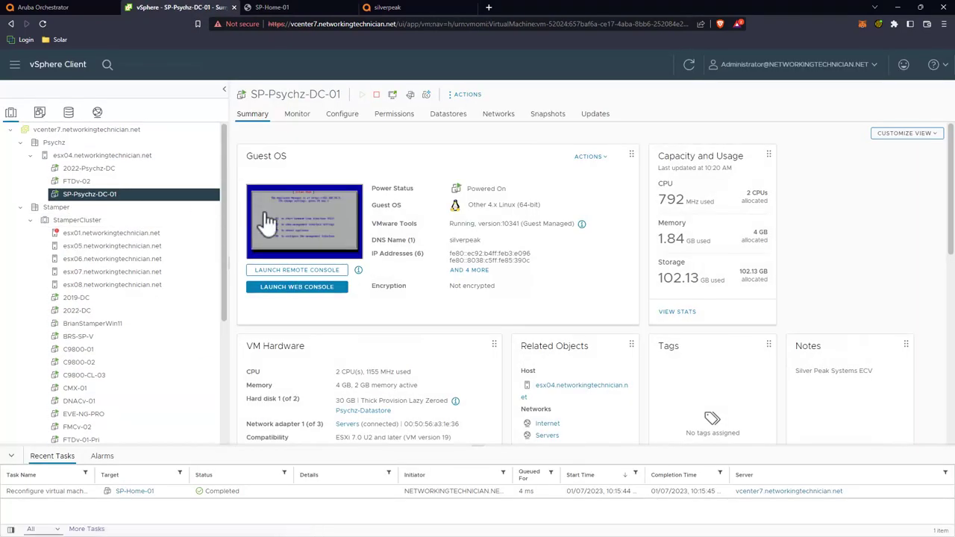
pyautogui.click(306, 221)
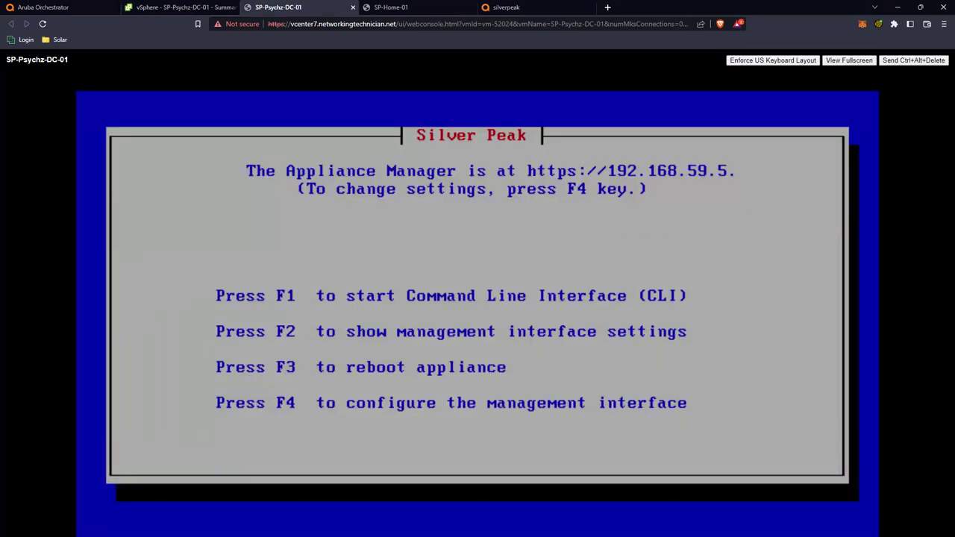
pyautogui.click(606, 6)
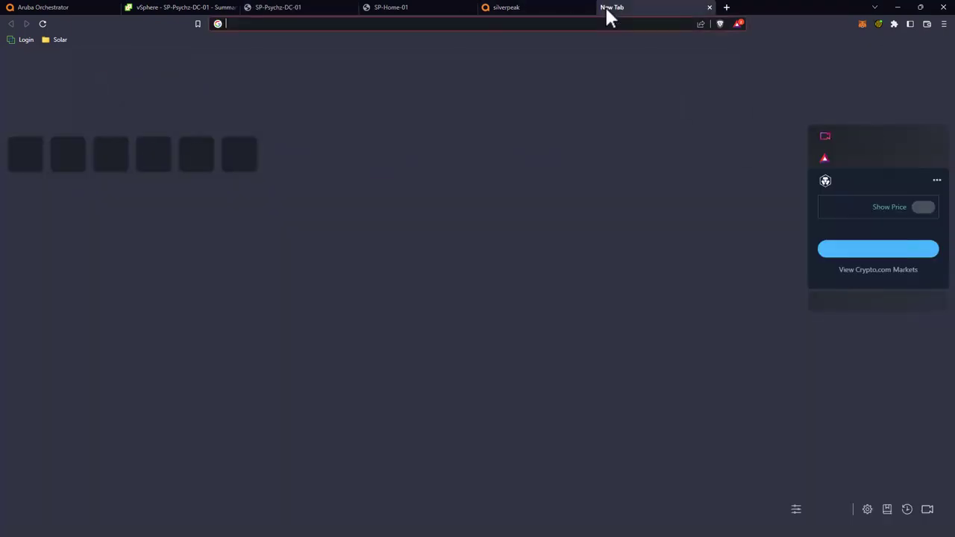
pyautogui.write('192.168.59.5')
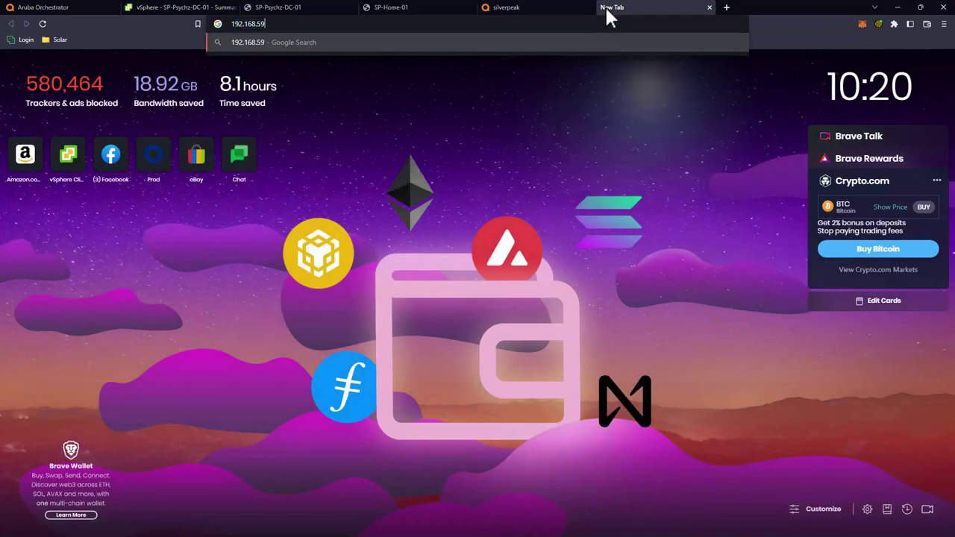
pyautogui.press('Return')
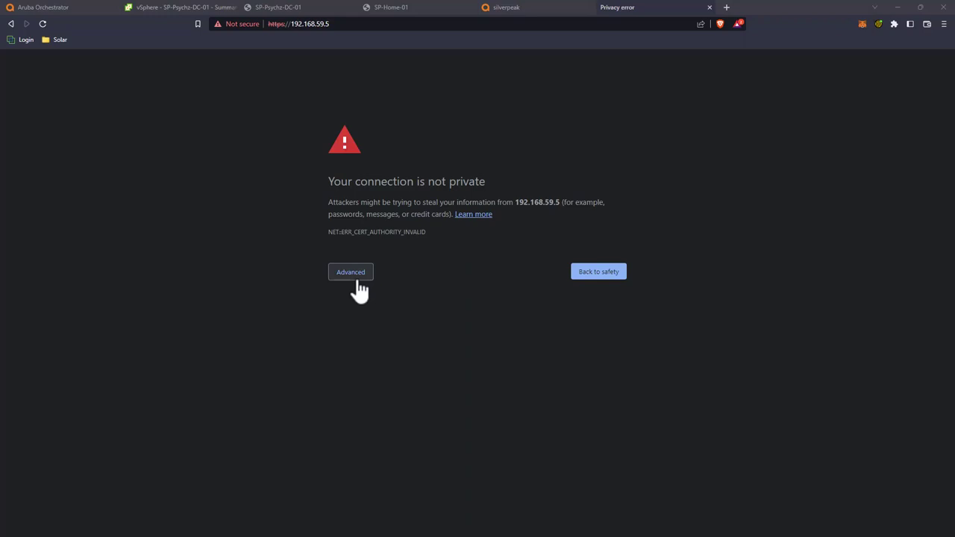
pyautogui.click(359, 282)
pyautogui.click(389, 350)
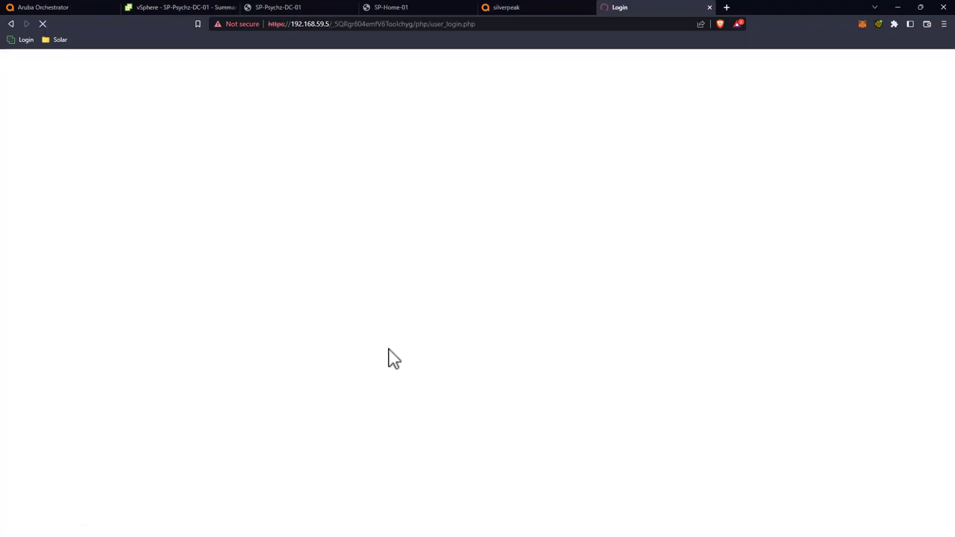
# Step: Log in with the admin account and dismiss Keeper's save-password prompt
pyautogui.click(85, 125)
pyautogui.write('adm')
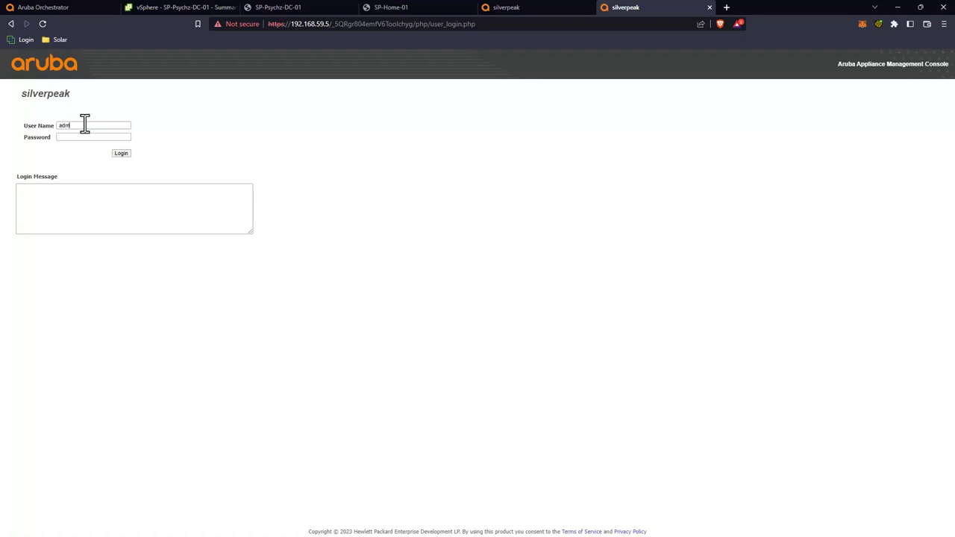
pyautogui.write('in')
pyautogui.press('Tab')
pyautogui.write('adm')
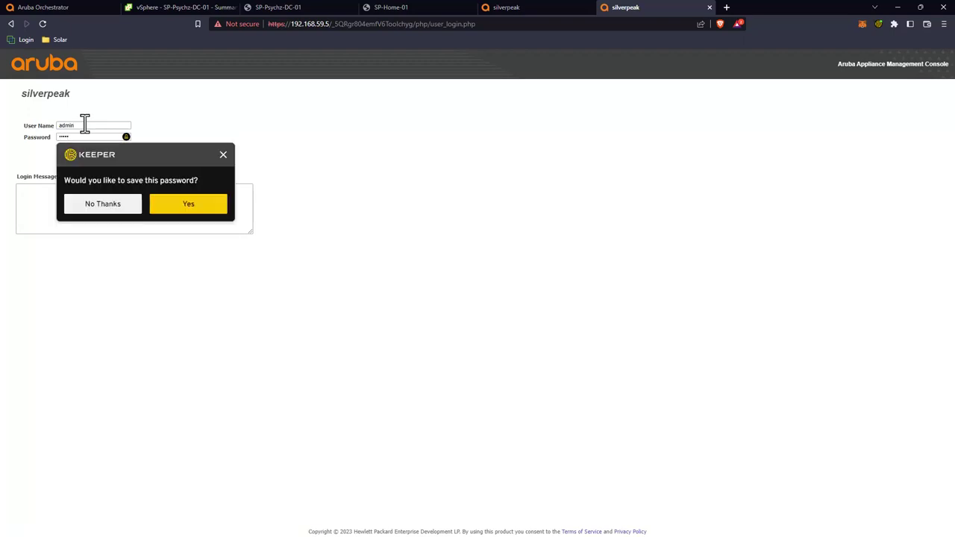
pyautogui.press('Return')
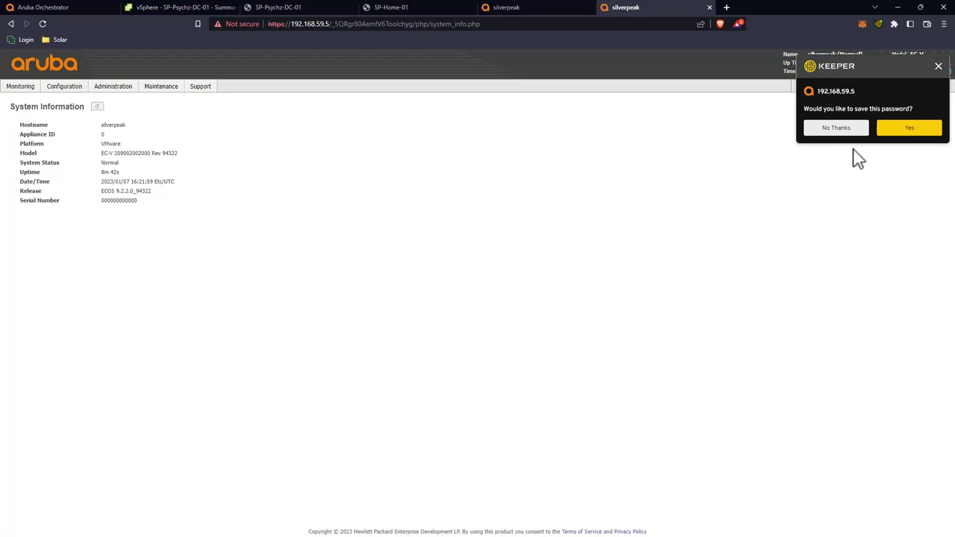
pyautogui.click(835, 128)
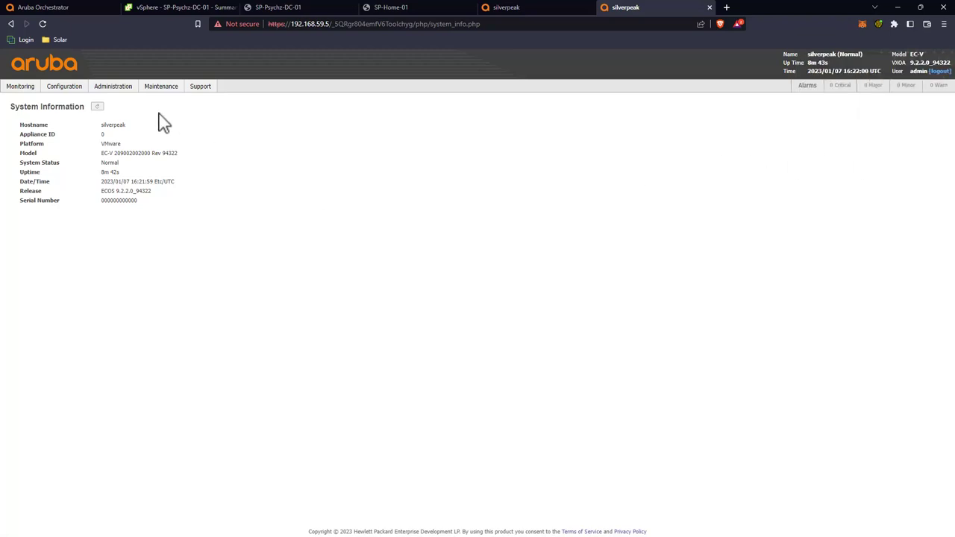
# Step: Start the Initial Config Wizard from the Configuration menu
pyautogui.click(59, 91)
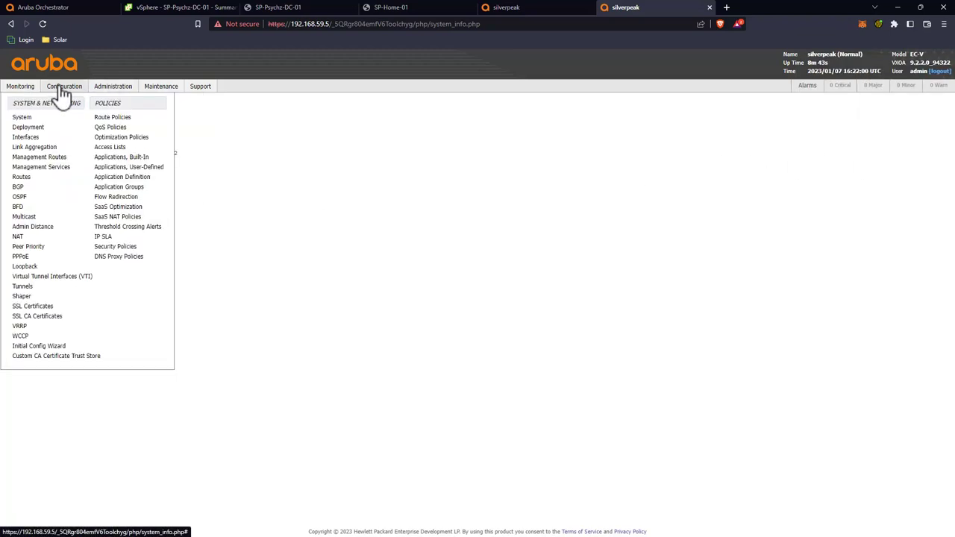
pyautogui.moveTo(58, 100)
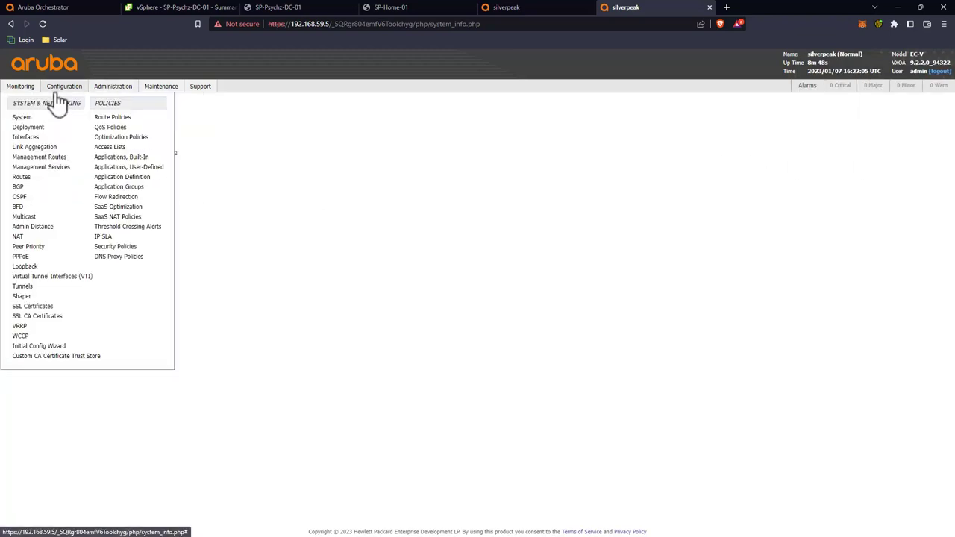
pyautogui.click(43, 348)
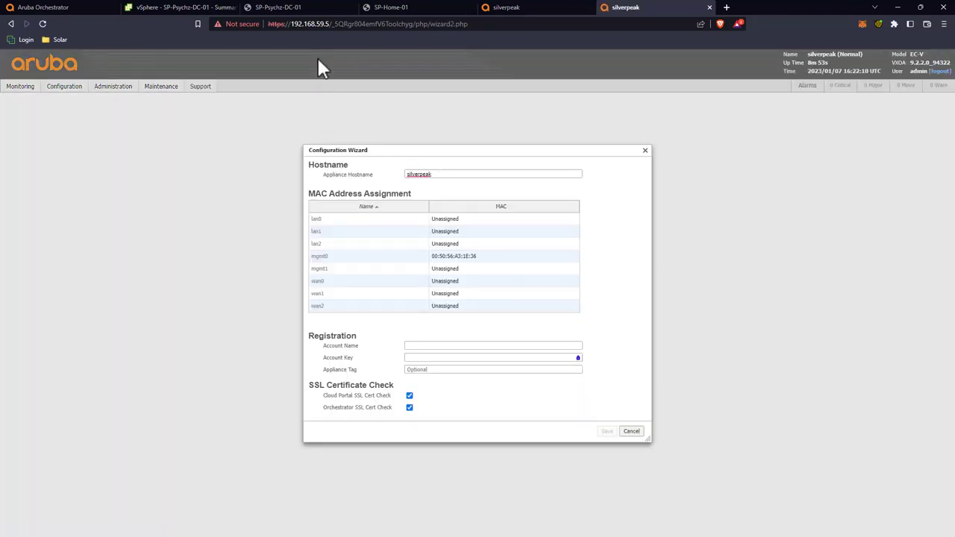
# Step: Replace the appliance hostname silverpeak with SP-Psychz-01
pyautogui.doubleClick(449, 175)
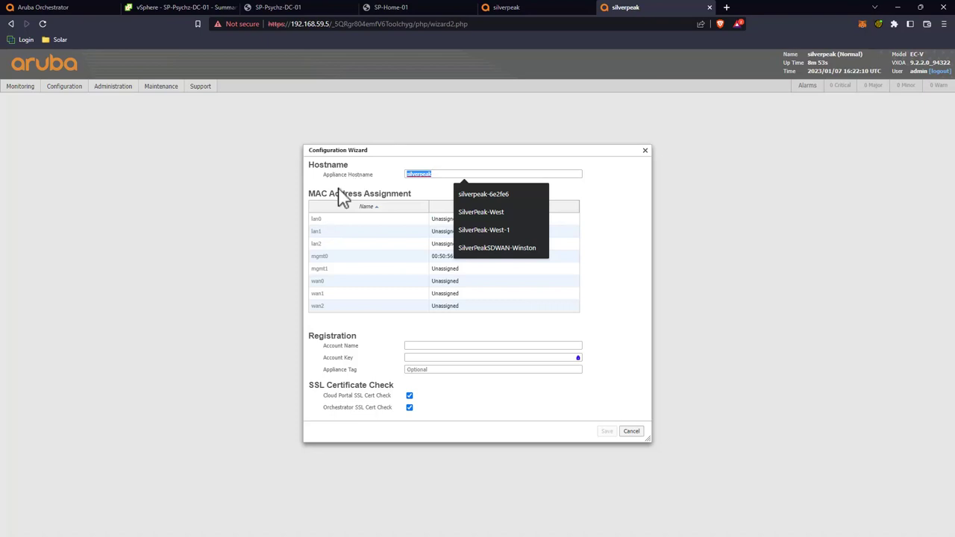
pyautogui.click(441, 176)
pyautogui.doubleClick(444, 175)
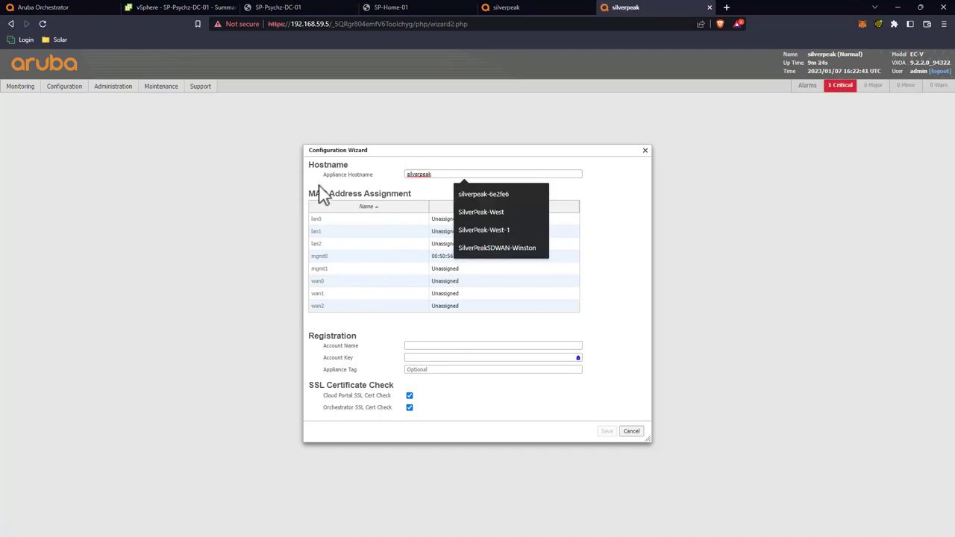
pyautogui.moveTo(433, 174); pyautogui.dragTo(388, 187)
pyautogui.write('SP-Psychz-01')
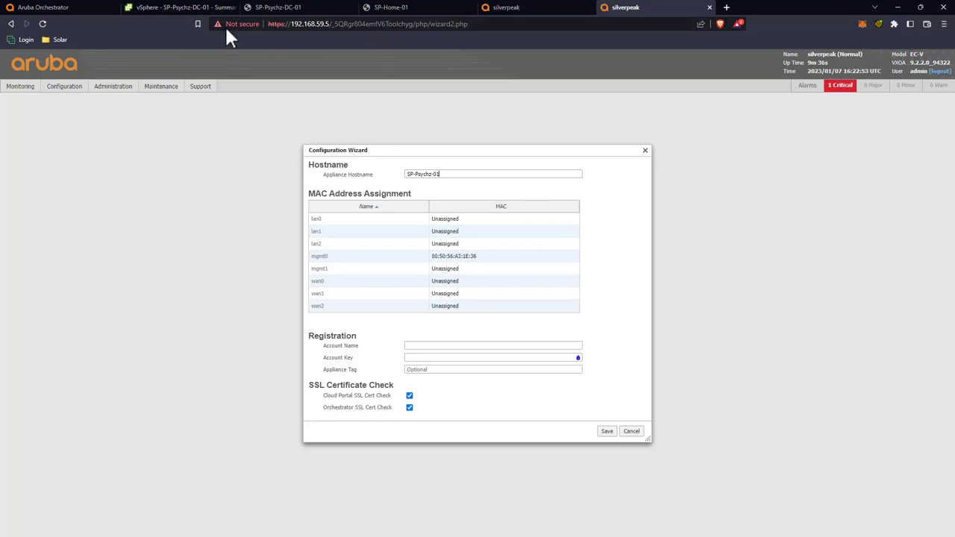
pyautogui.click(194, 6)
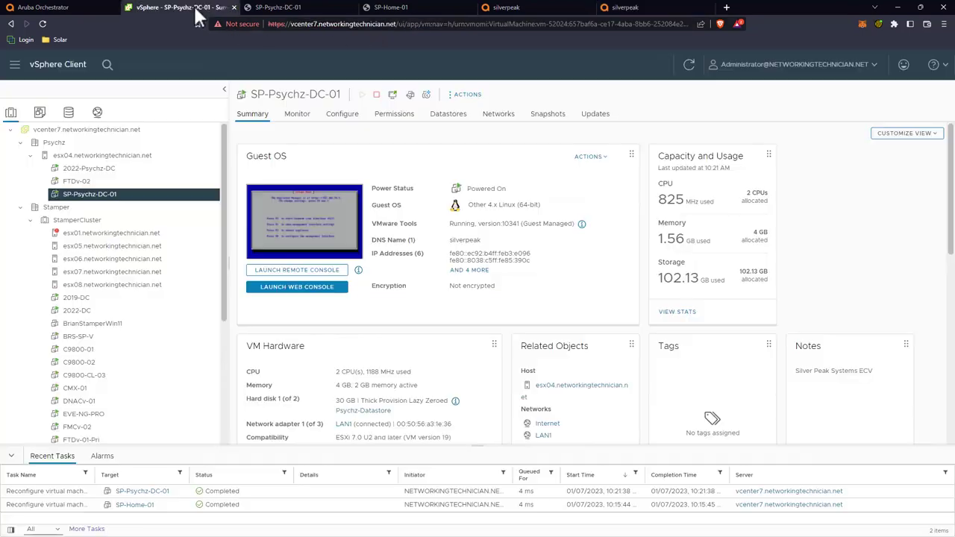
# Step: Read Network adapter 2's MAC address in SP-Psychz-DC-01's Edit Settings
pyautogui.rightClick(117, 195)
pyautogui.click(153, 364)
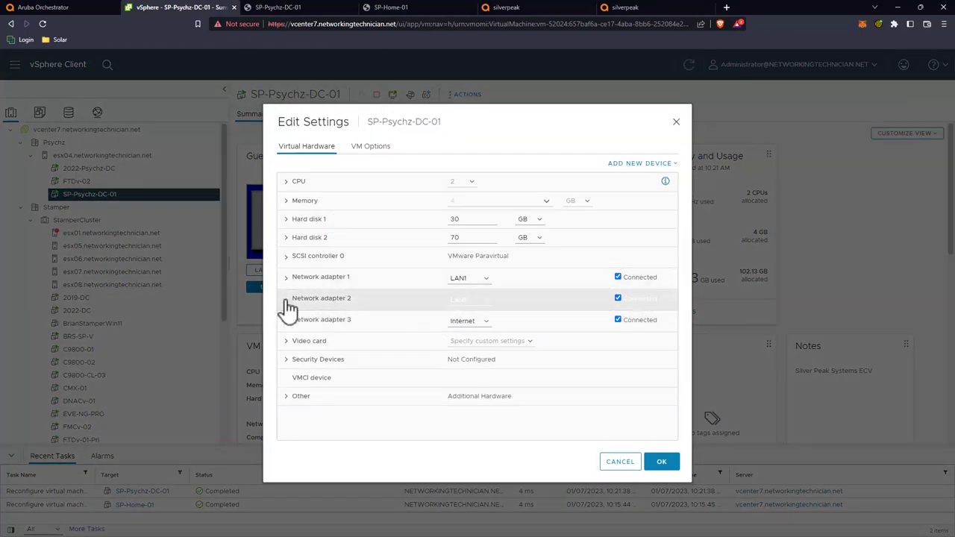
pyautogui.click(286, 298)
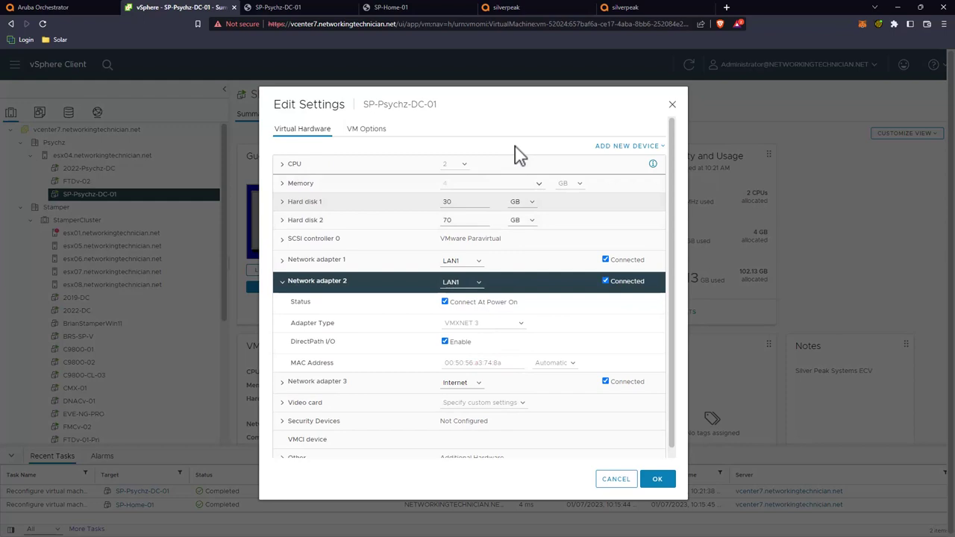
# Step: In the wizard, assign 00:50:56:A3:74:8A to lan0 and begin changing wan0's MAC
pyautogui.click(618, 10)
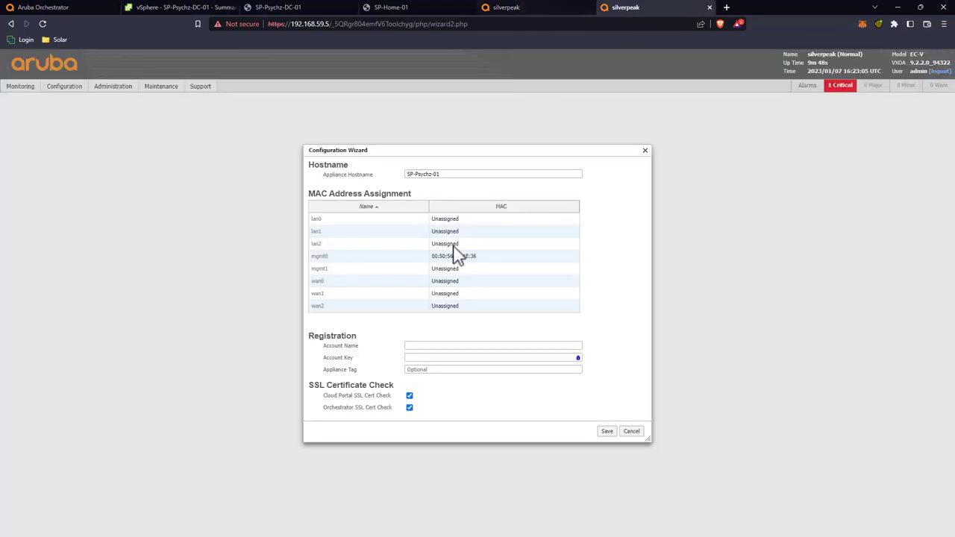
pyautogui.click(453, 218)
pyautogui.click(455, 222)
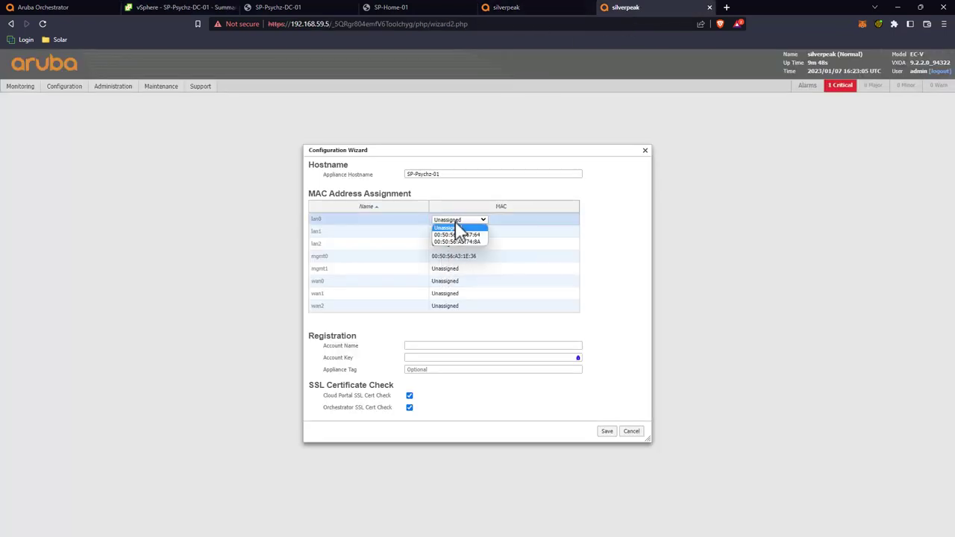
pyautogui.click(463, 241)
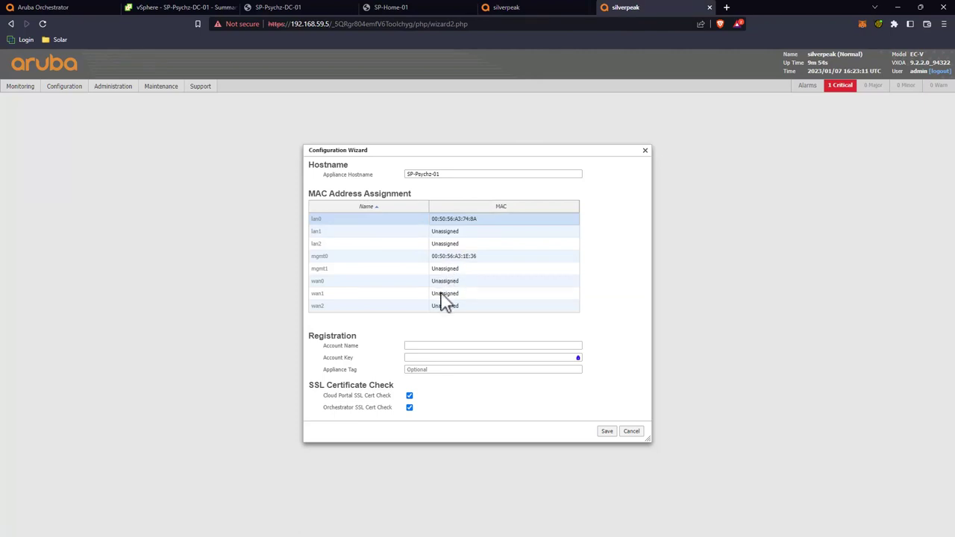
pyautogui.click(446, 282)
pyautogui.click(447, 283)
# Step: Assign 00:50:56:A3:67:64 to wan0, save the wizard settings, and reboot the appliance
pyautogui.click(447, 296)
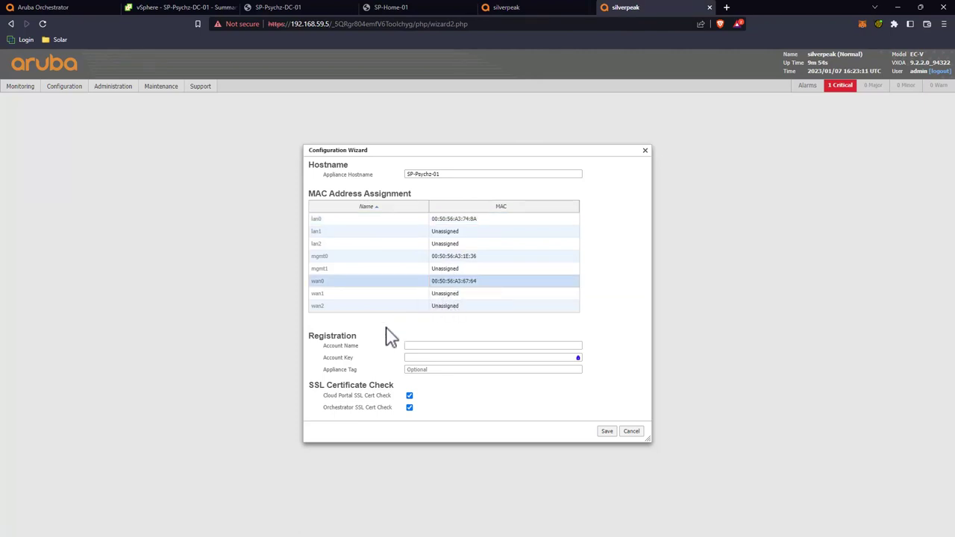
pyautogui.click(608, 433)
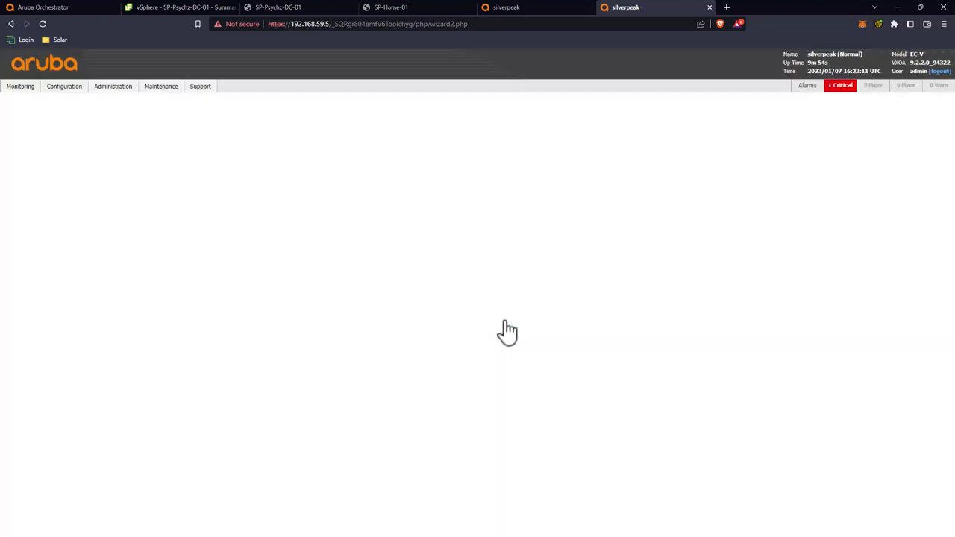
pyautogui.click(504, 323)
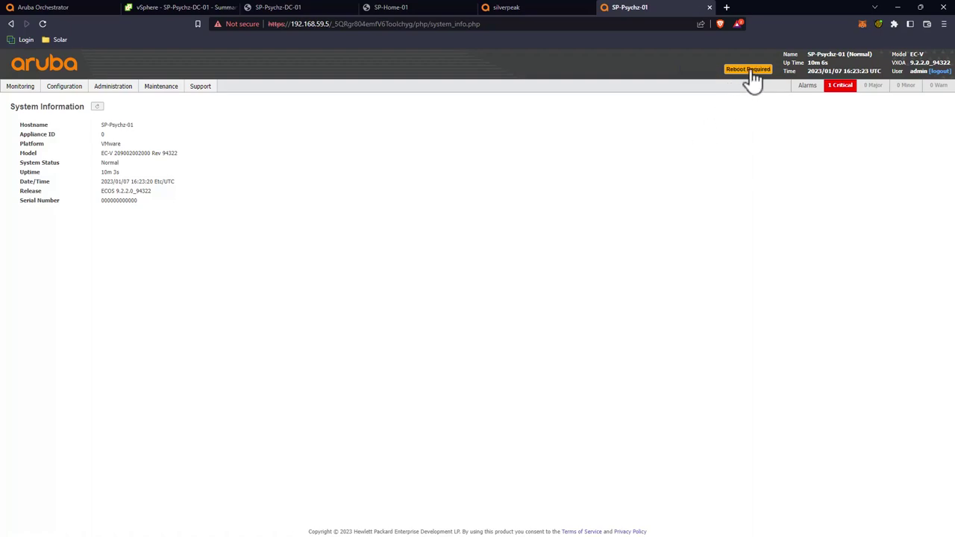
pyautogui.click(744, 69)
pyautogui.click(499, 321)
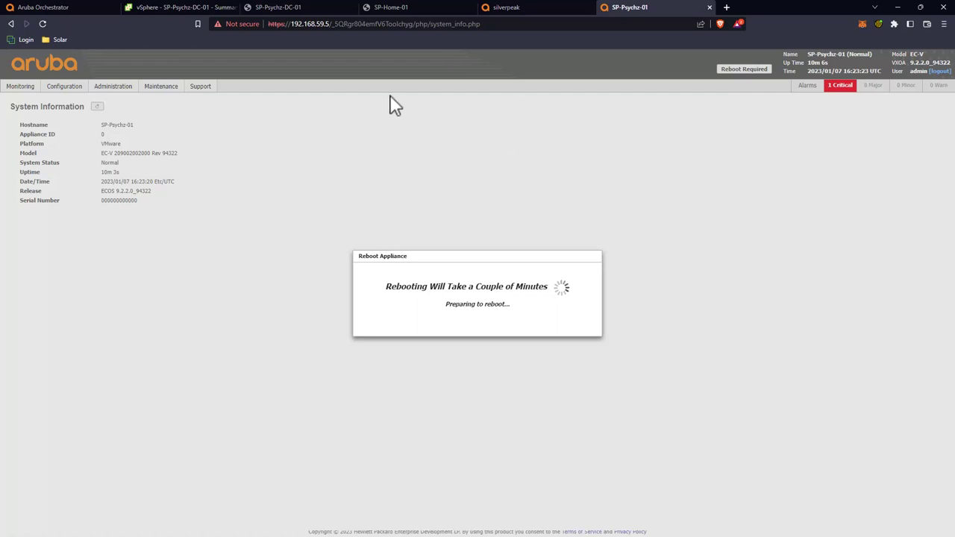
# Step: Log in to the 192.168.69.132 appliance with the admin account, declining the password save
pyautogui.click(520, 7)
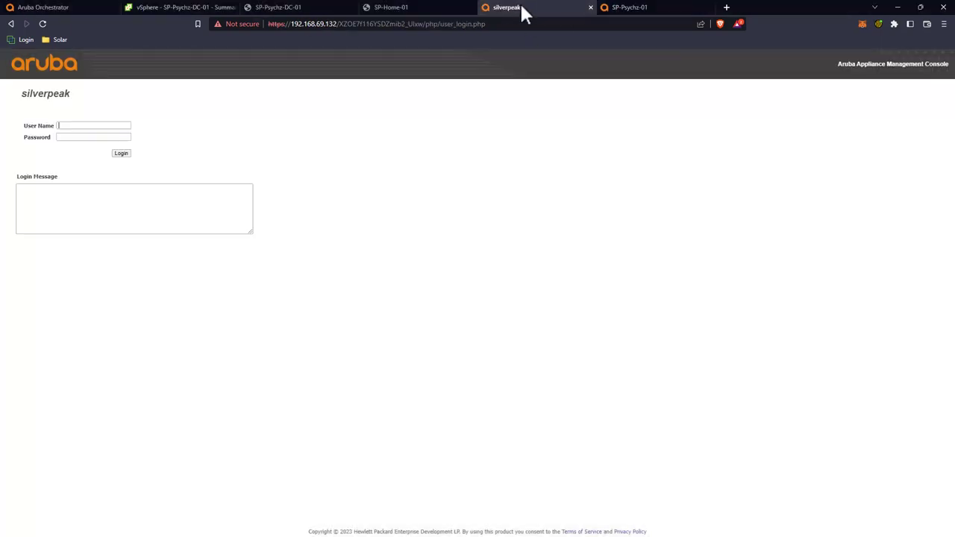
pyautogui.click(105, 124)
pyautogui.write('admin')
pyautogui.press('Tab')
pyautogui.write('admi')
pyautogui.press('Return')
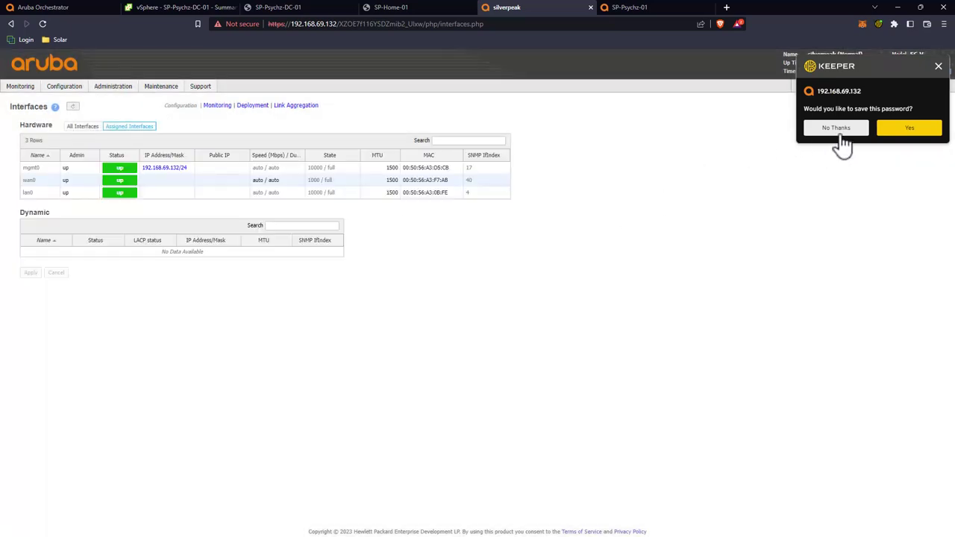
pyautogui.click(836, 130)
# Step: Set the hostname to SP-Home-01 in the Initial Config Wizard and save
pyautogui.moveTo(102, 95)
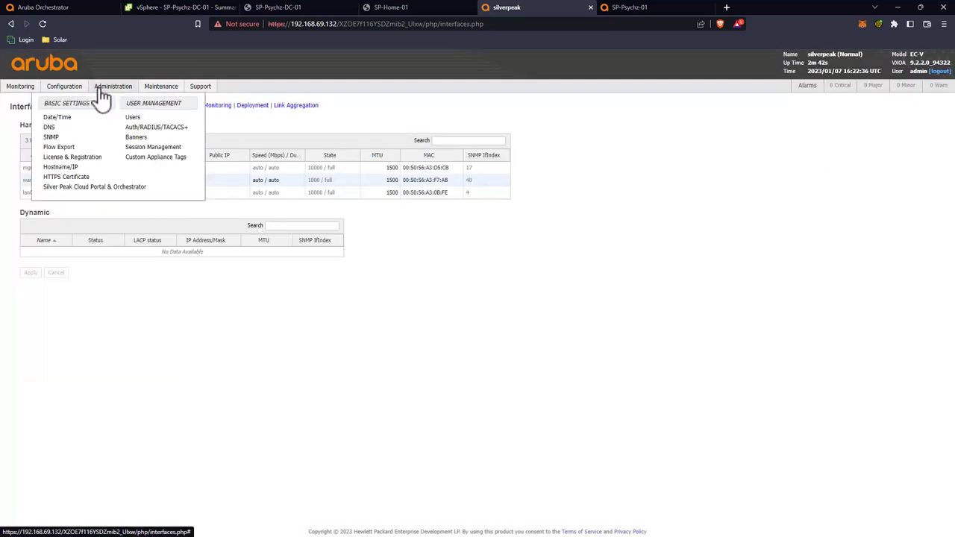
pyautogui.moveTo(64, 87)
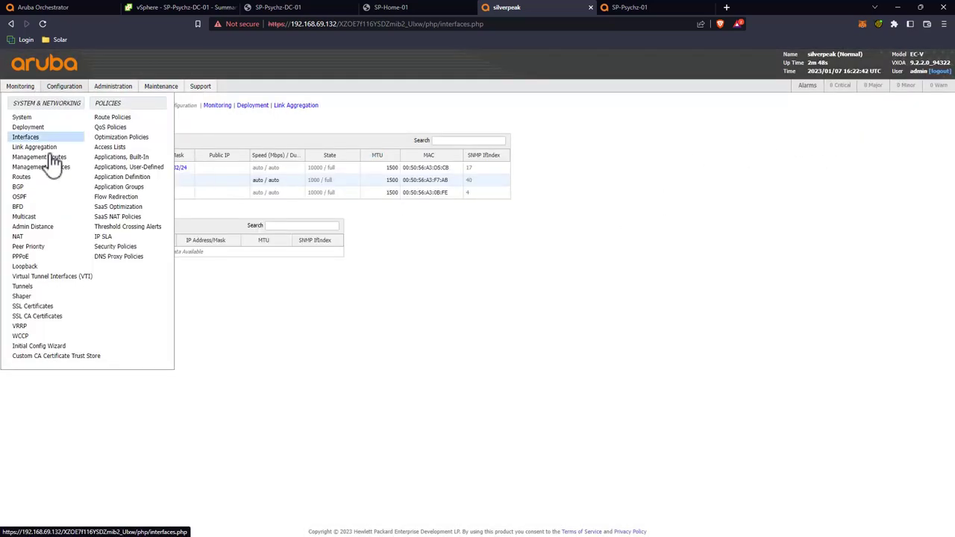
pyautogui.click(39, 347)
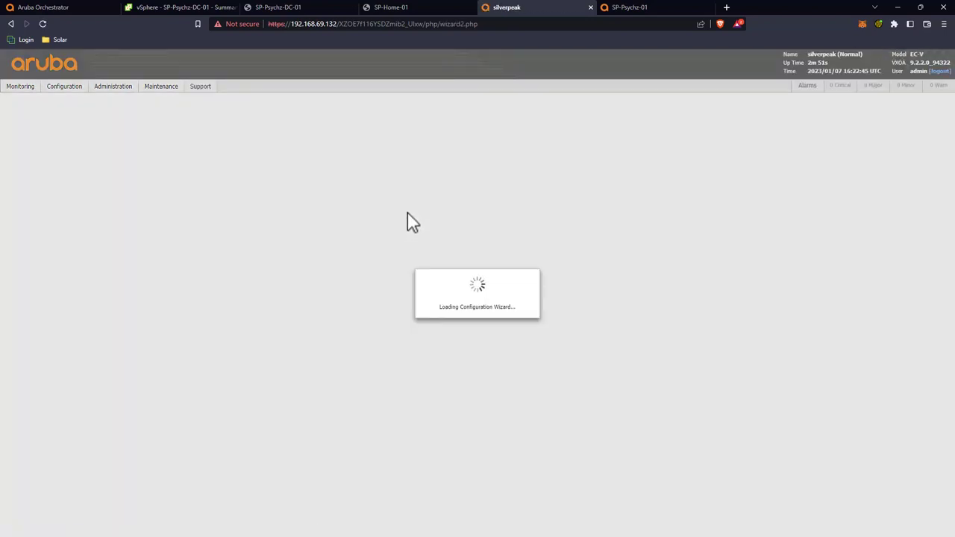
pyautogui.doubleClick(455, 176)
pyautogui.write('S')
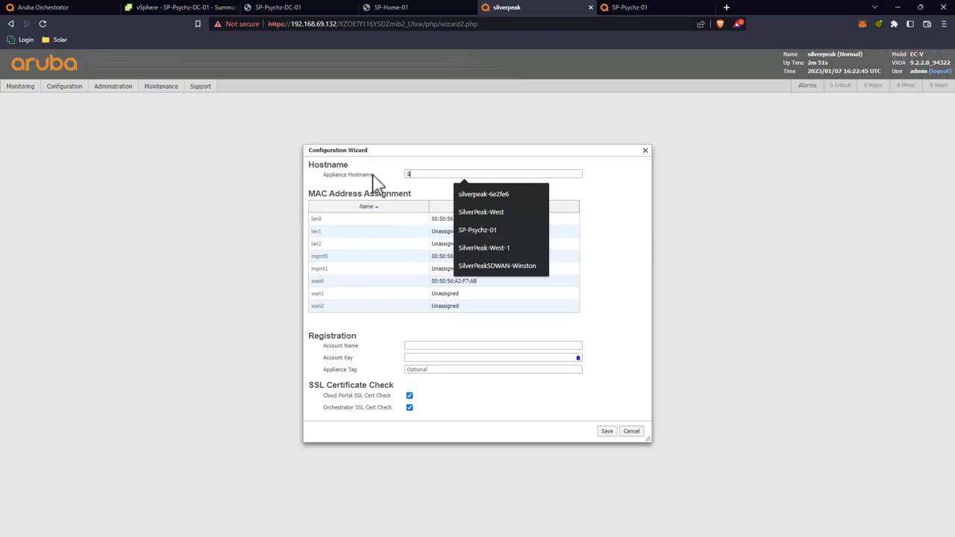
pyautogui.write('P-Home-01')
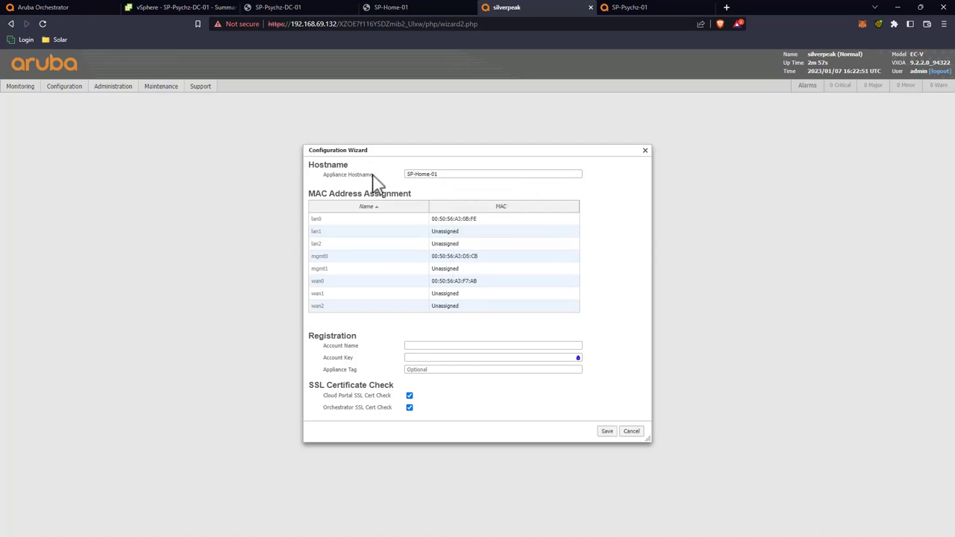
pyautogui.click(606, 431)
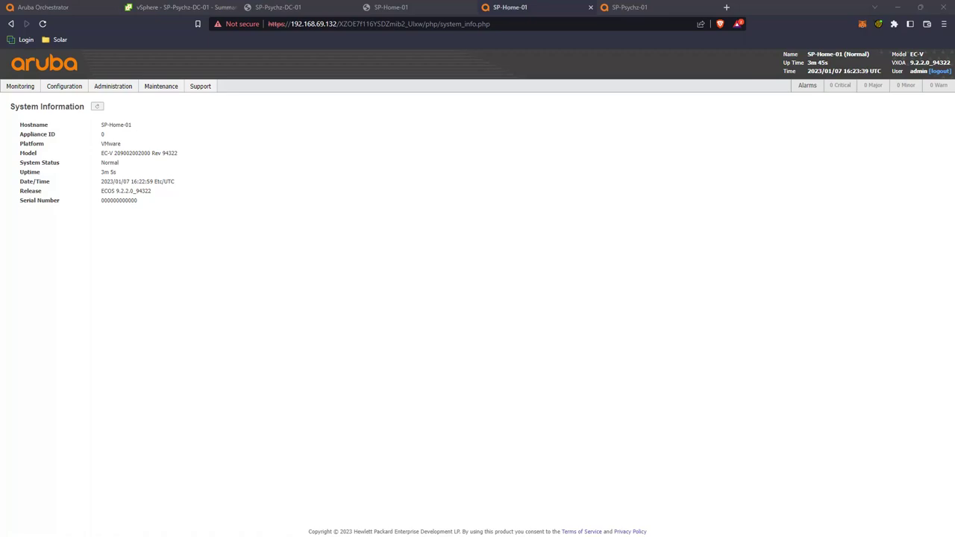
# Step: Reopen SP-Home-01's Initial Config Wizard, then switch back to Aruba Orchestrator
pyautogui.click(64, 87)
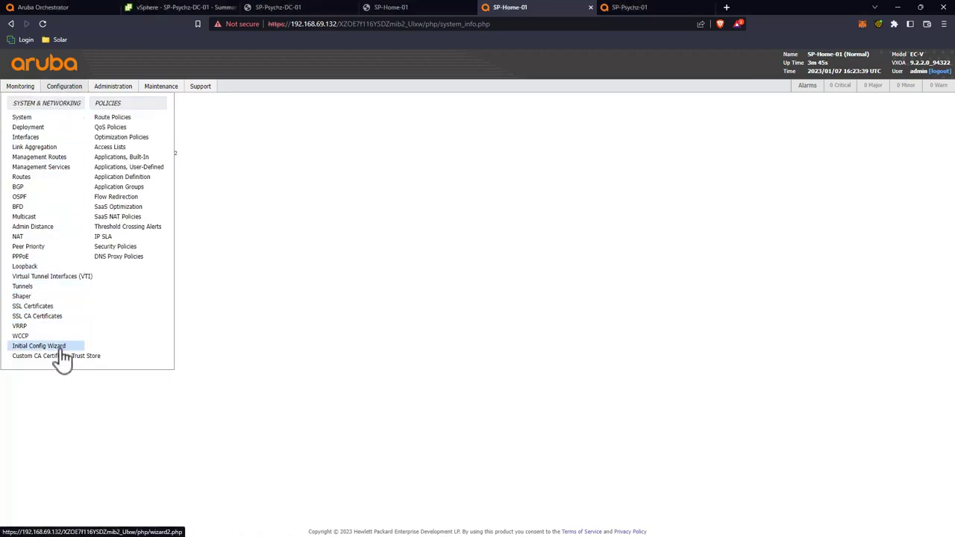
pyautogui.click(62, 348)
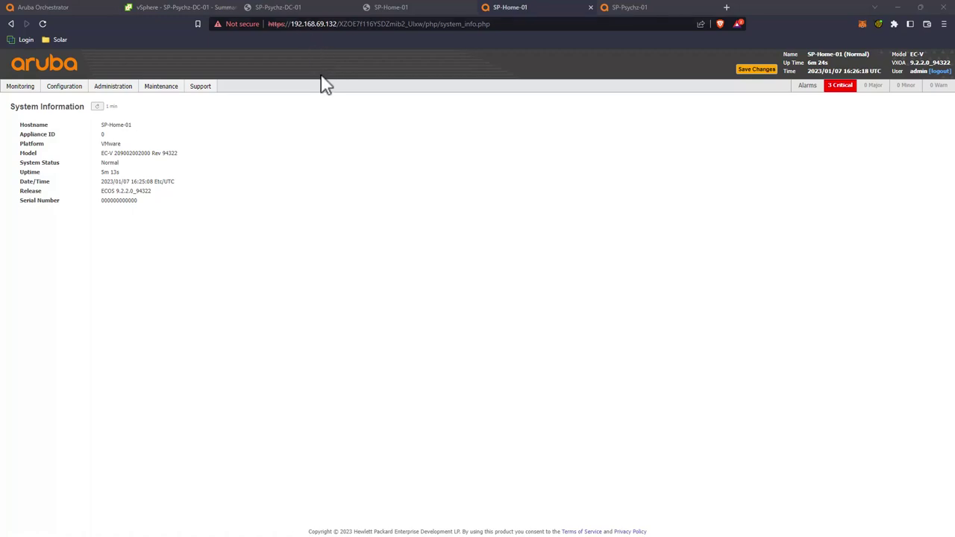
pyautogui.click(76, 7)
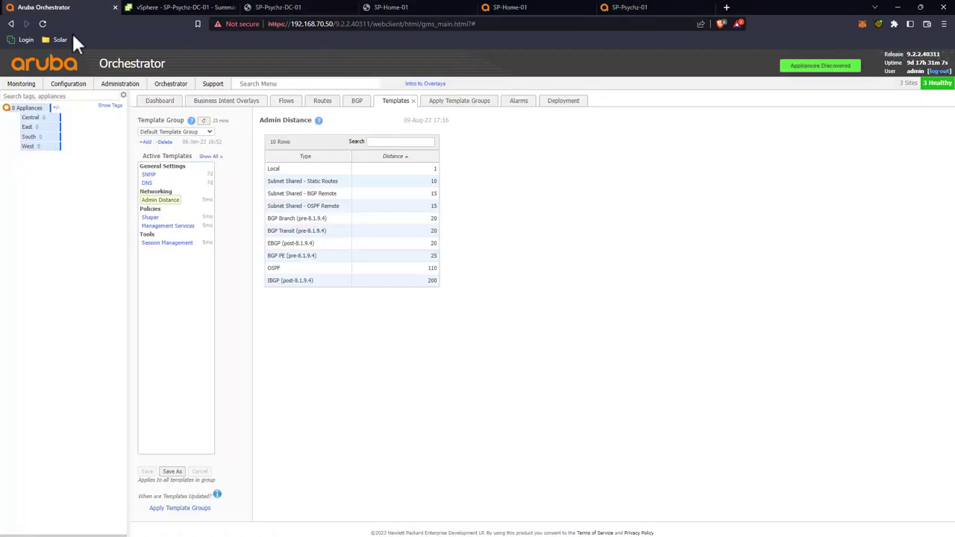
# Step: List the unapproved SP-Psychz-01 and SP-Home-01 appliances, then return to SP-Home-01's console
pyautogui.click(810, 67)
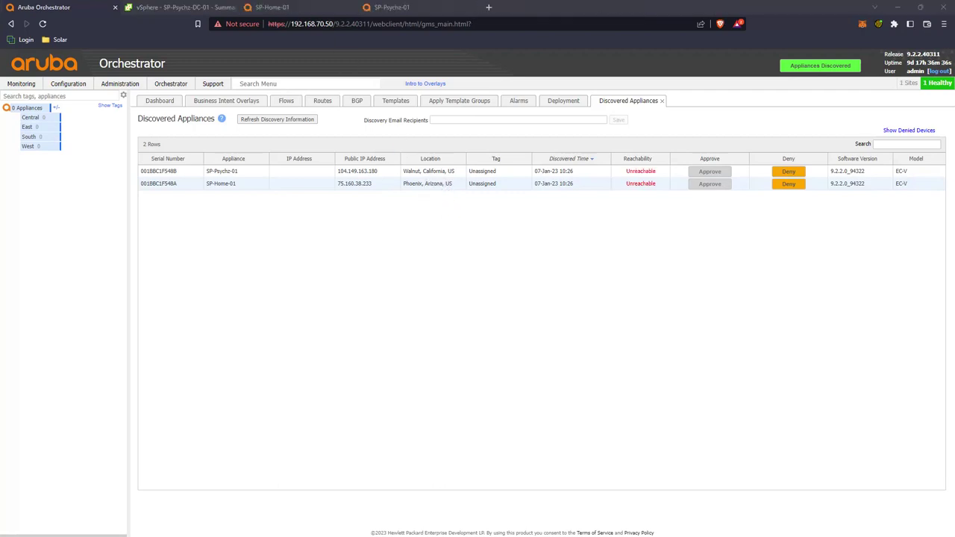
pyautogui.click(312, 9)
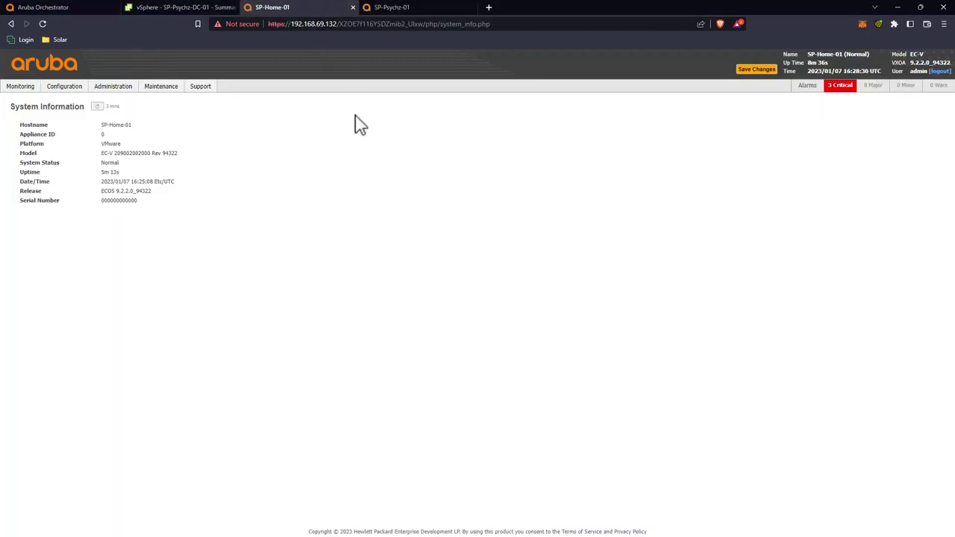
# Step: Review the Silver Peak Cloud Portal & Orchestrator settings on SP-Home-01 and SP-Psychz-01
pyautogui.moveTo(126, 93)
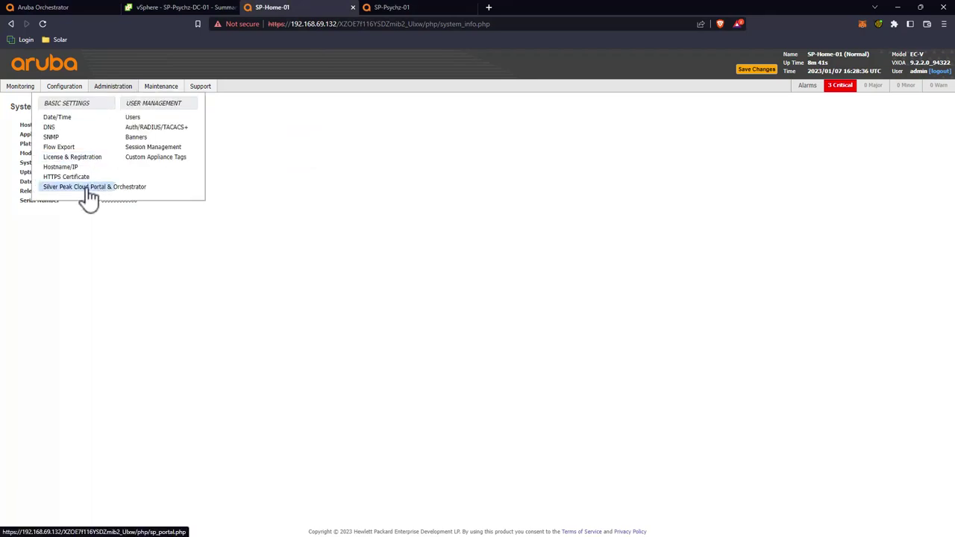
pyautogui.click(60, 188)
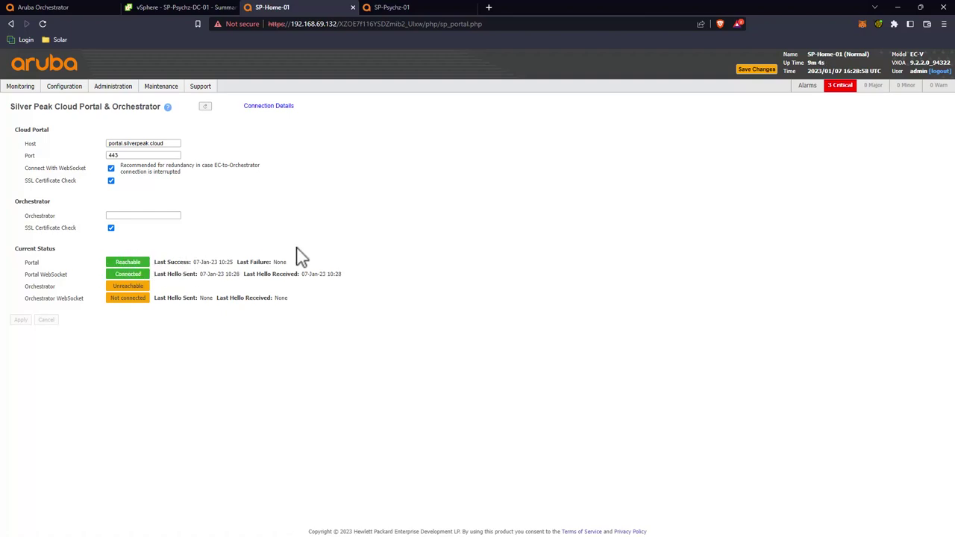
pyautogui.click(419, 13)
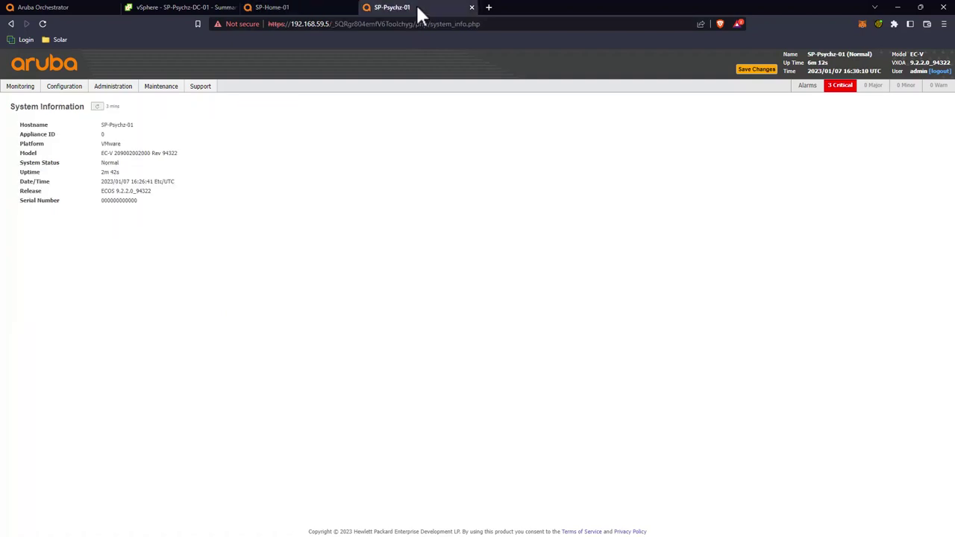
pyautogui.moveTo(117, 90)
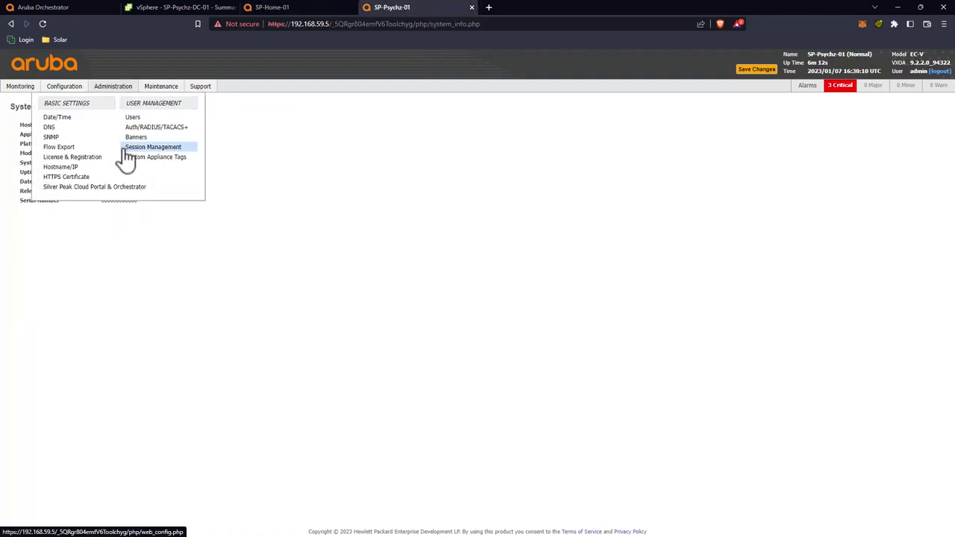
pyautogui.click(94, 187)
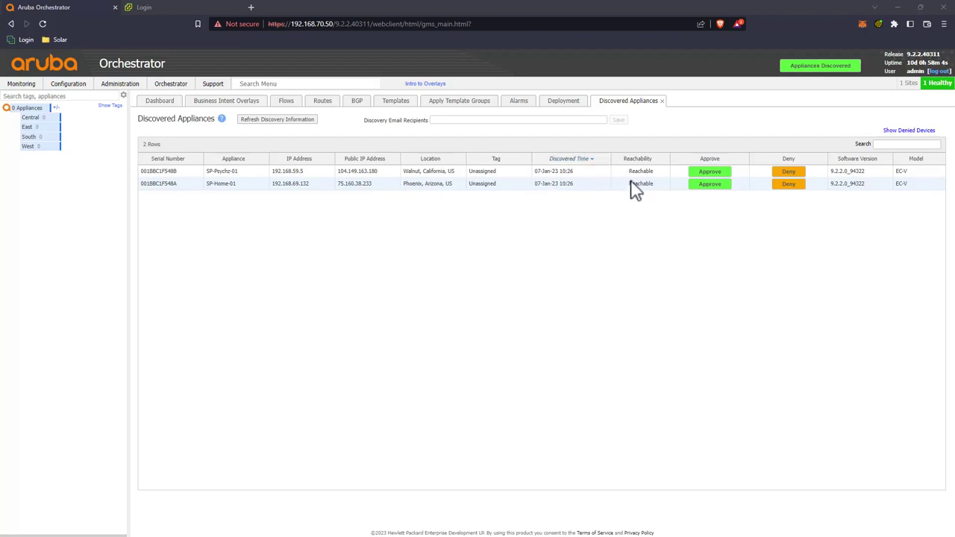
# Step: Approve SP-Psychz-01, skip the software upgrade, and enter and confirm the admin password
pyautogui.click(709, 173)
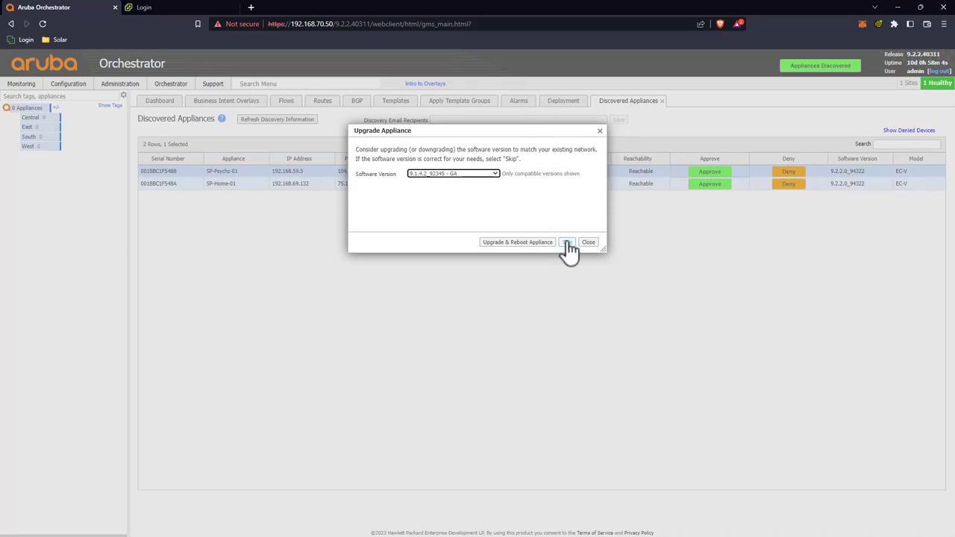
pyautogui.click(567, 242)
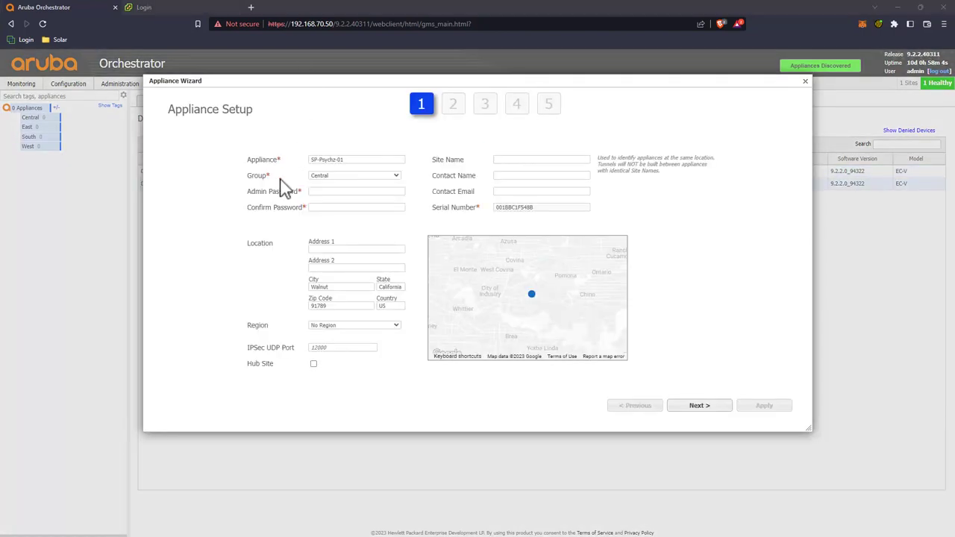
pyautogui.click(326, 191)
pyautogui.write('•')
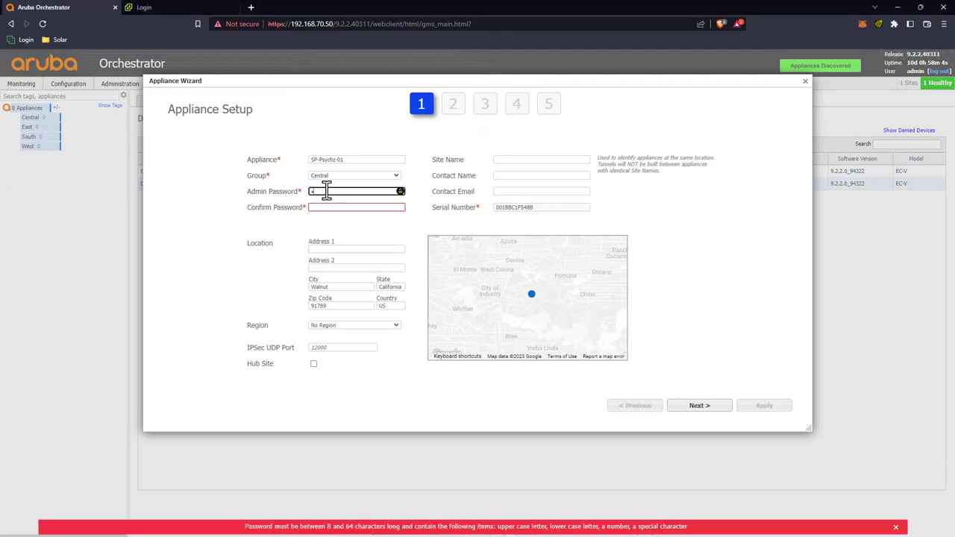
pyautogui.write('•••••••••')
pyautogui.press('Tab')
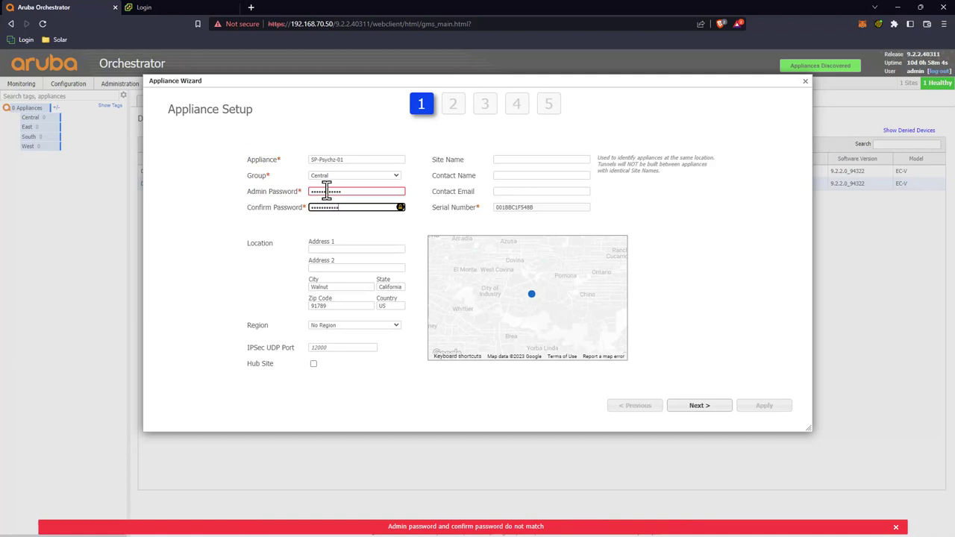
pyautogui.press('Tab')
pyautogui.press('Tab')
pyautogui.press('Tab')
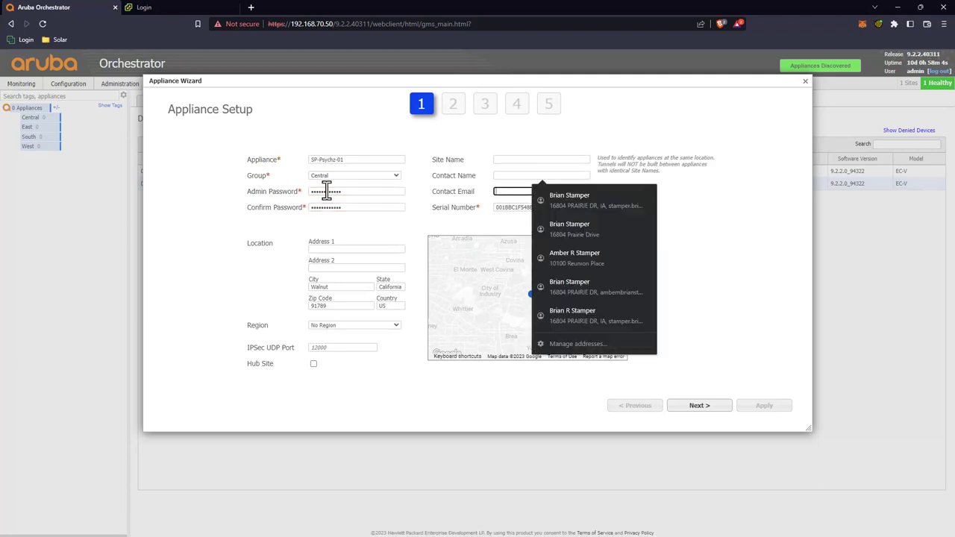
pyautogui.press('Escape')
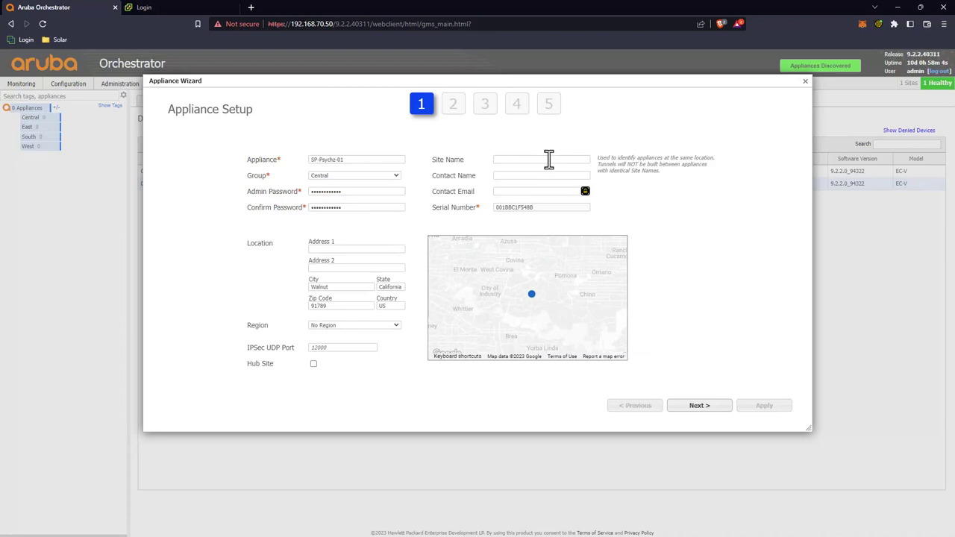
# Step: Set site name West, city Los Angeles and region West, then continue
pyautogui.click(548, 159)
pyautogui.write('Wes')
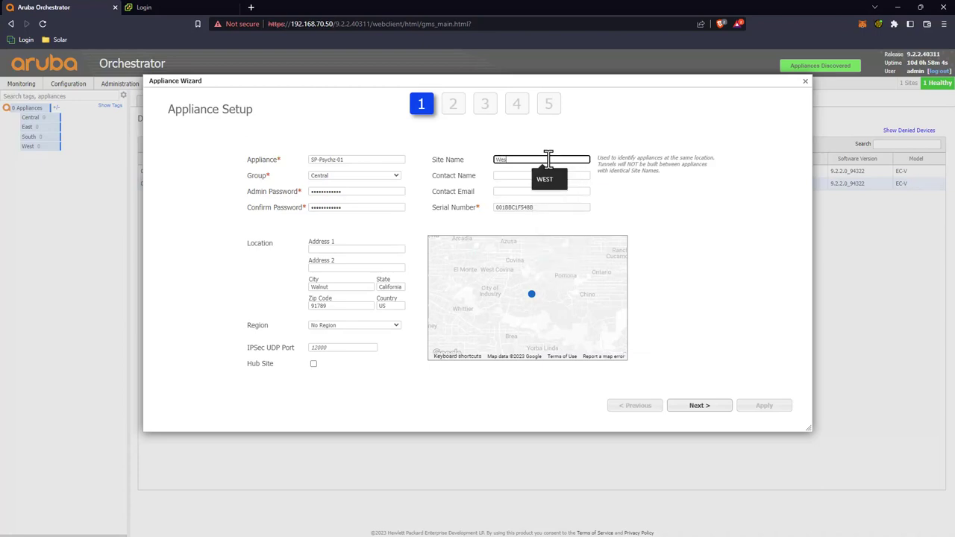
pyautogui.write('t')
pyautogui.doubleClick(310, 287)
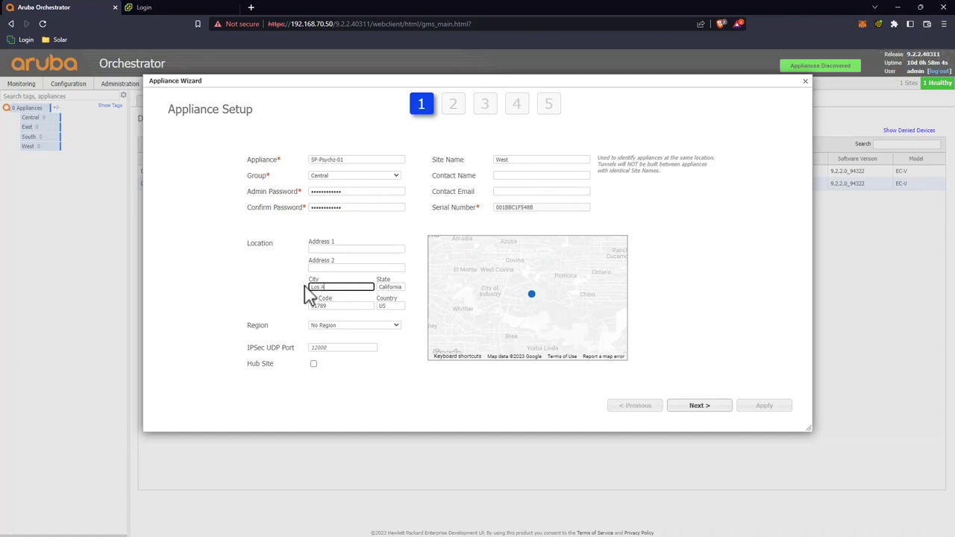
pyautogui.press('Tab')
pyautogui.press('Tab')
pyautogui.click(377, 326)
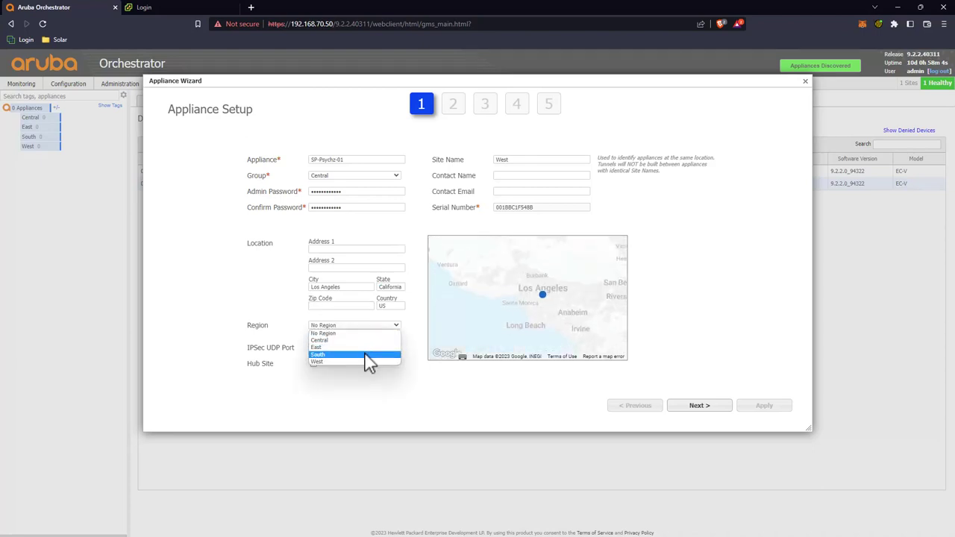
pyautogui.click(365, 362)
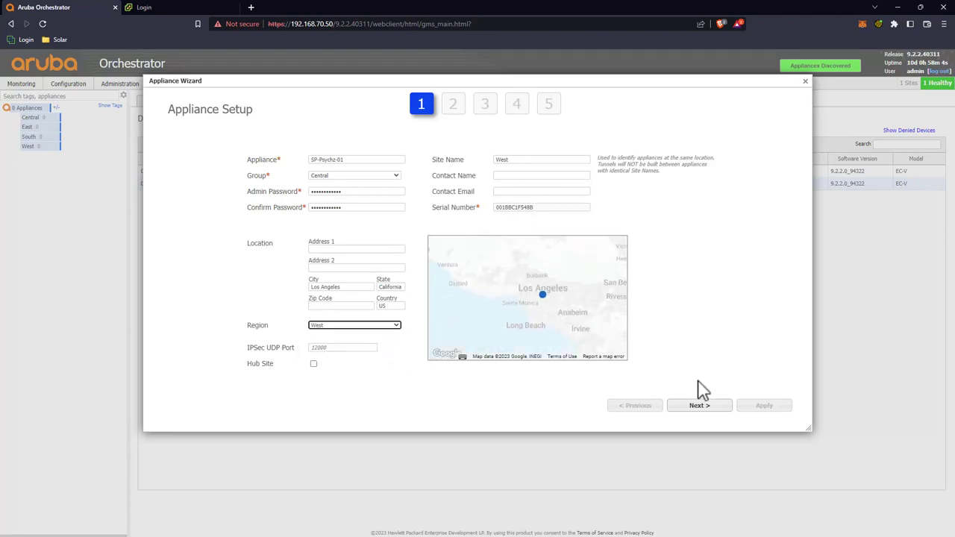
pyautogui.click(699, 405)
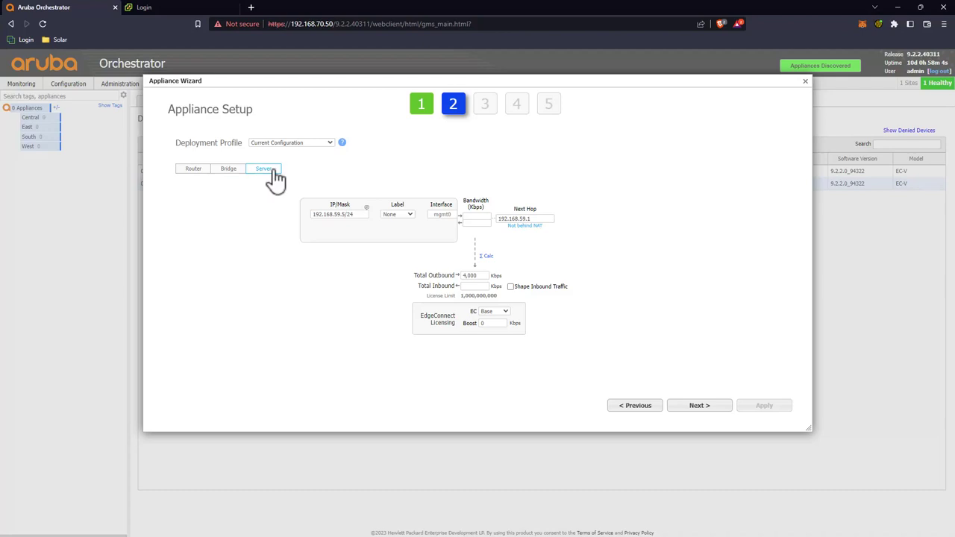
# Step: Choose Single Internet Branch with LAN 192.168.59.4/24, WAN 104.149.163.178/29 and their next hops
pyautogui.click(317, 143)
pyautogui.click(309, 165)
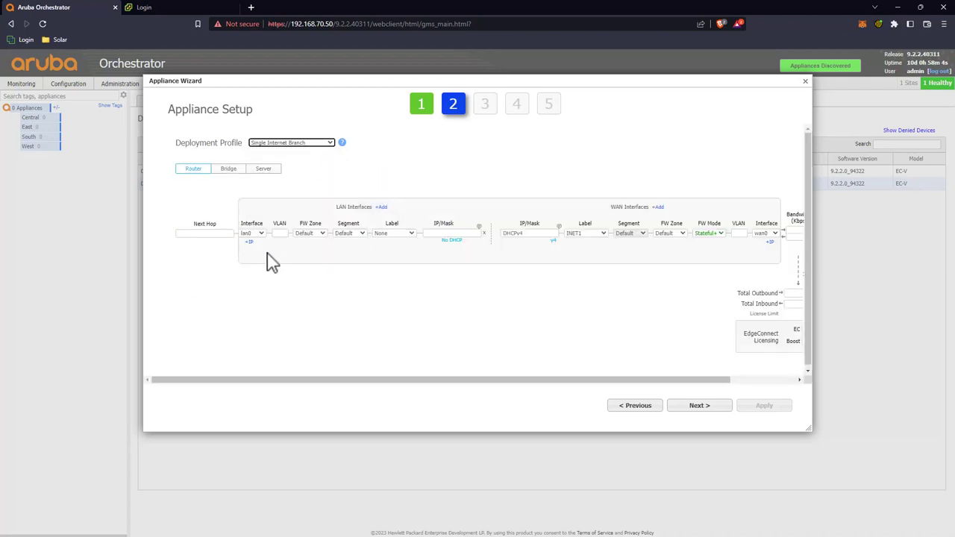
pyautogui.click(431, 234)
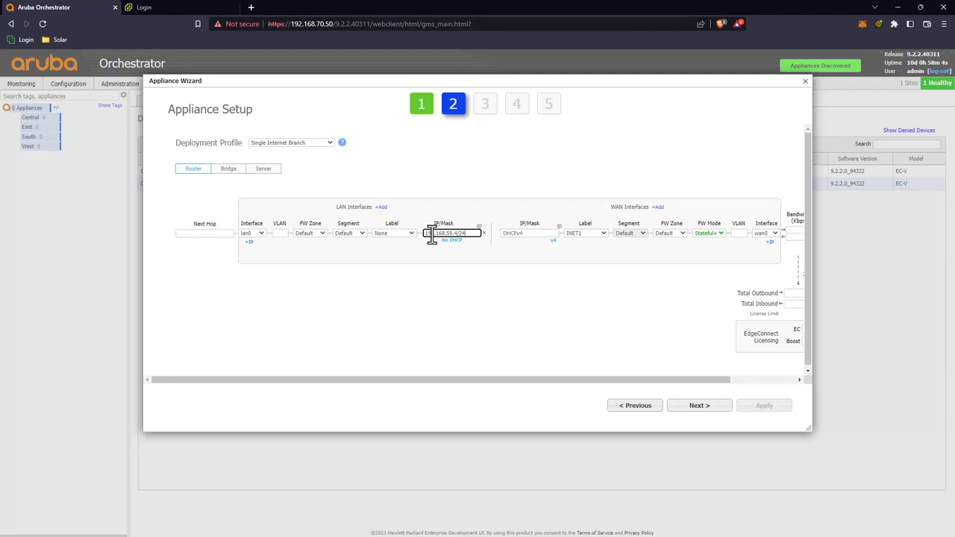
pyautogui.click(208, 233)
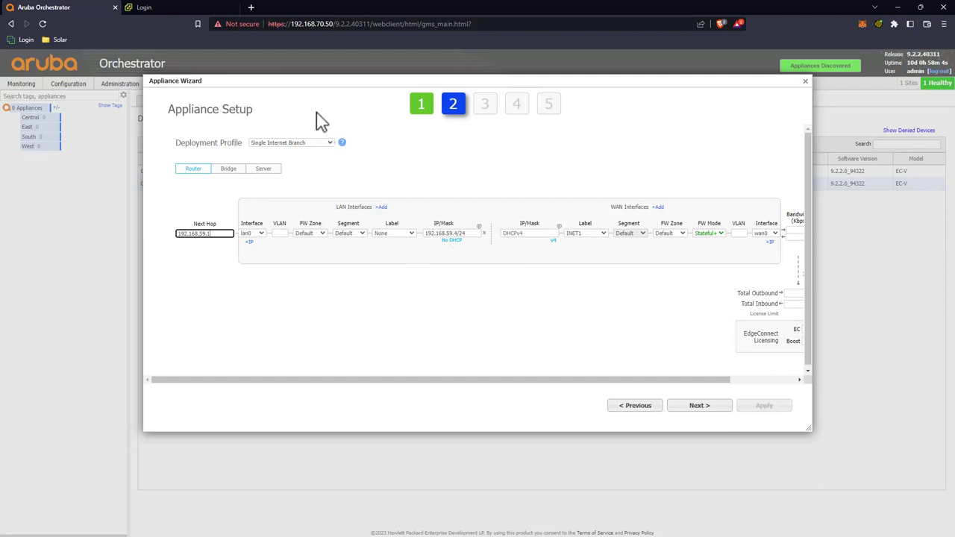
pyautogui.click(536, 233)
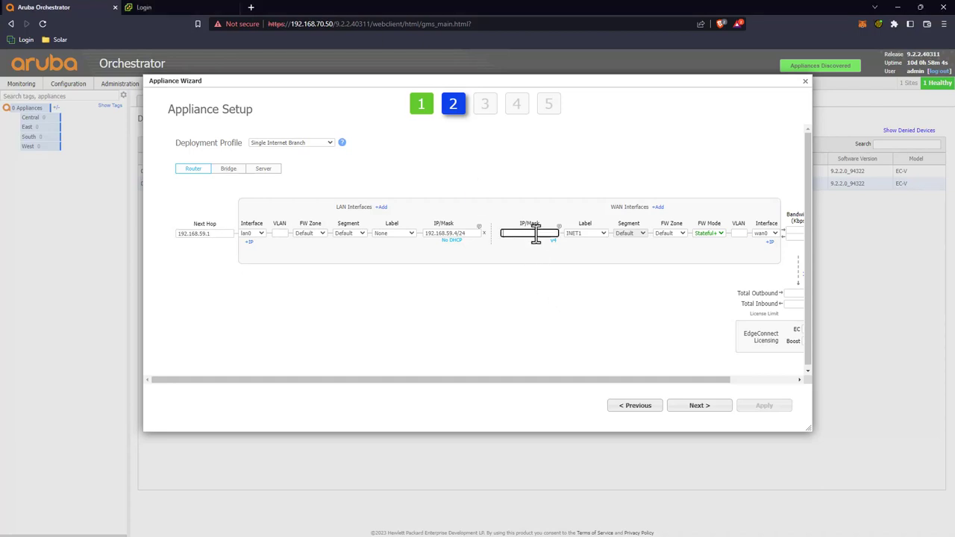
pyautogui.moveTo(632, 380); pyautogui.dragTo(757, 380)
pyautogui.click(761, 234)
pyautogui.hotkey('ctrl', 'v')
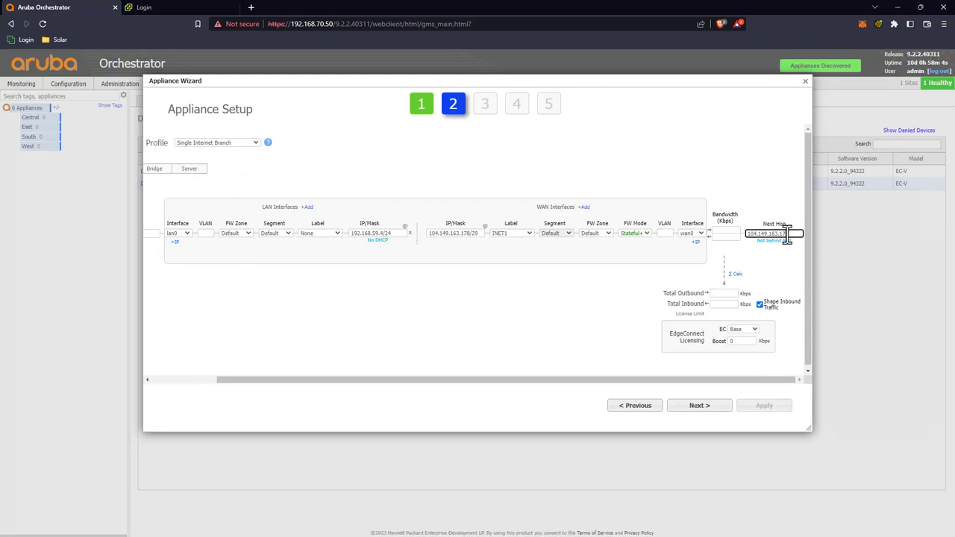
# Step: Set WAN label None, 1,000,000 Kbps bandwidth, 20 Mbps EC licensing, and advance to local routes
pyautogui.click(527, 237)
pyautogui.click(516, 241)
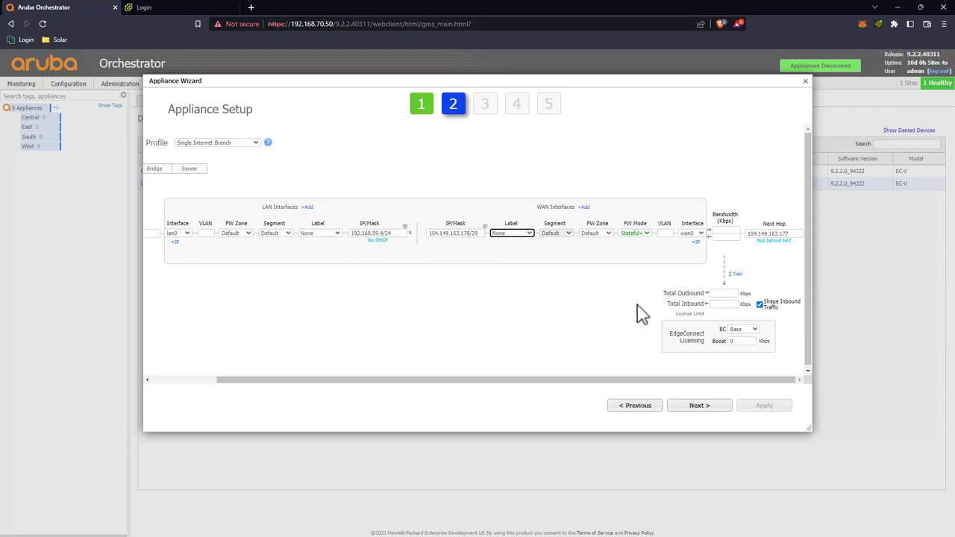
pyautogui.click(726, 232)
pyautogui.click(726, 232)
pyautogui.press('Tab')
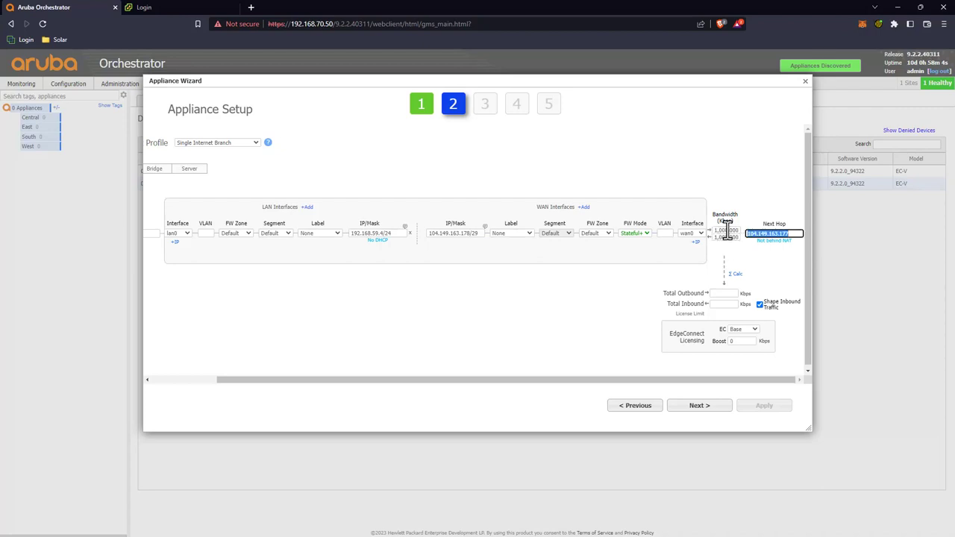
pyautogui.click(735, 274)
pyautogui.click(742, 329)
pyautogui.click(744, 351)
pyautogui.click(742, 329)
pyautogui.click(742, 344)
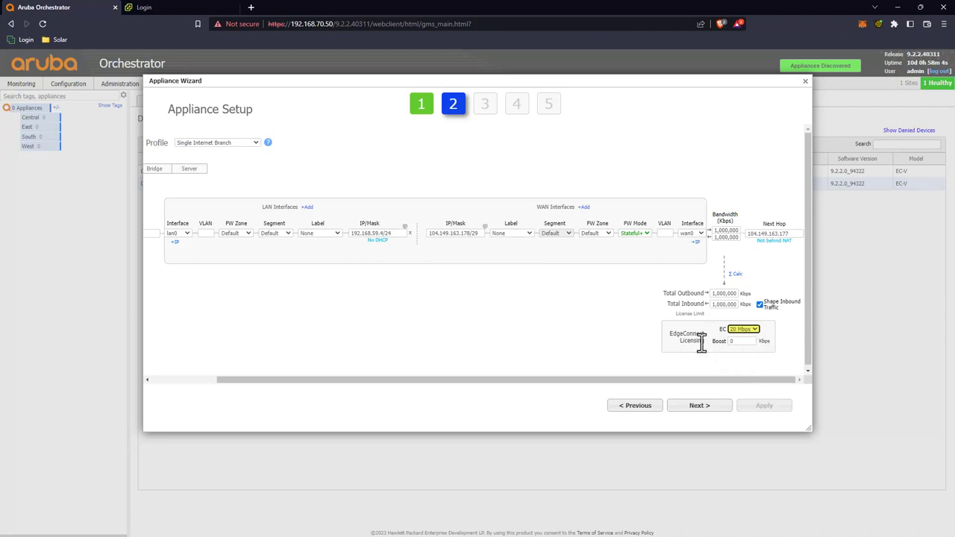
pyautogui.click(697, 406)
pyautogui.click(698, 406)
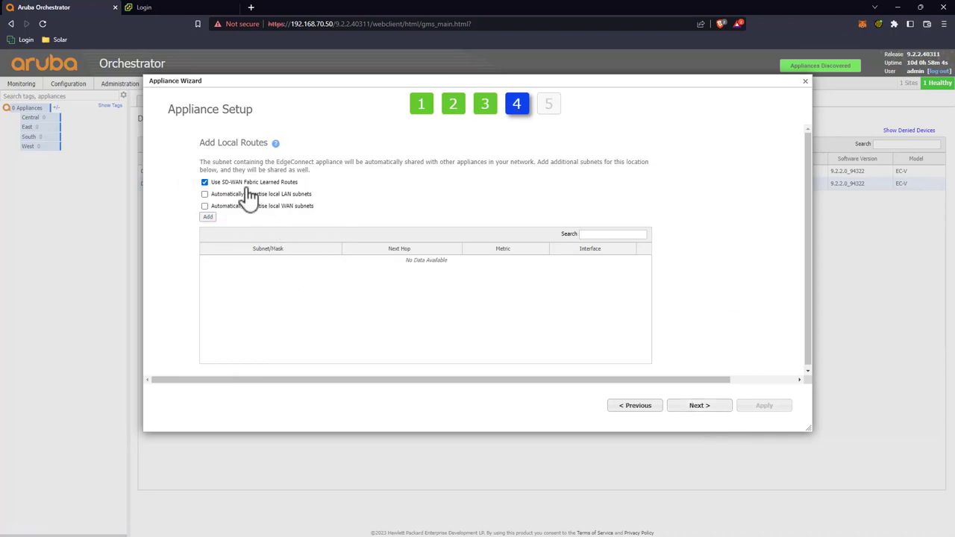
# Step: Add the Pacific template group and apply SP-Psychz-01's configuration
pyautogui.click(694, 406)
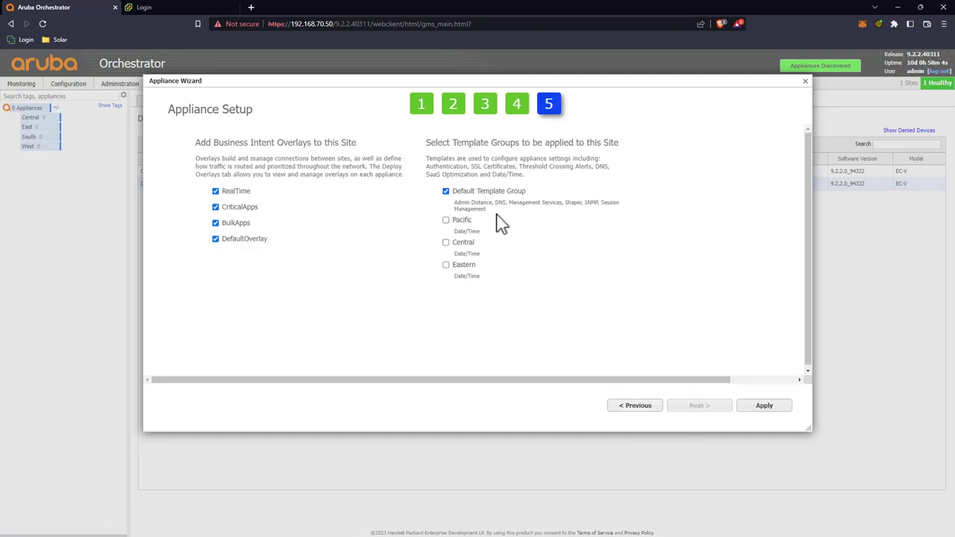
pyautogui.click(446, 220)
pyautogui.click(753, 405)
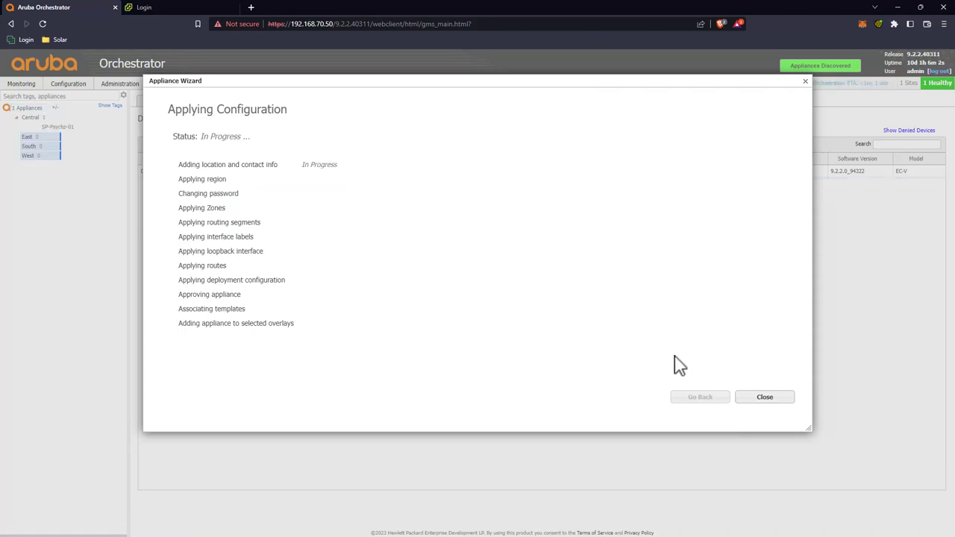
# Step: Approve SP-Home-01, skip the upgrade offer, and enter and confirm its admin password
pyautogui.click(757, 401)
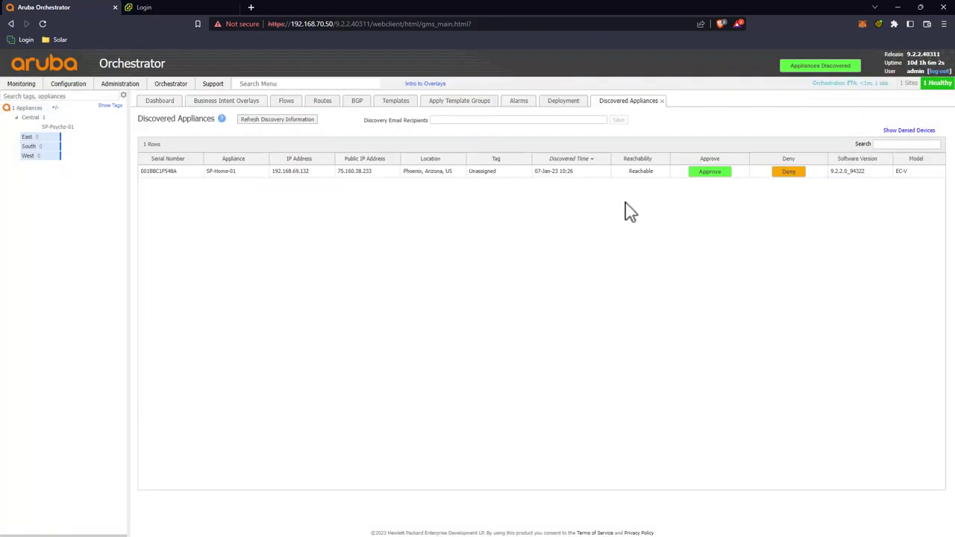
pyautogui.click(706, 177)
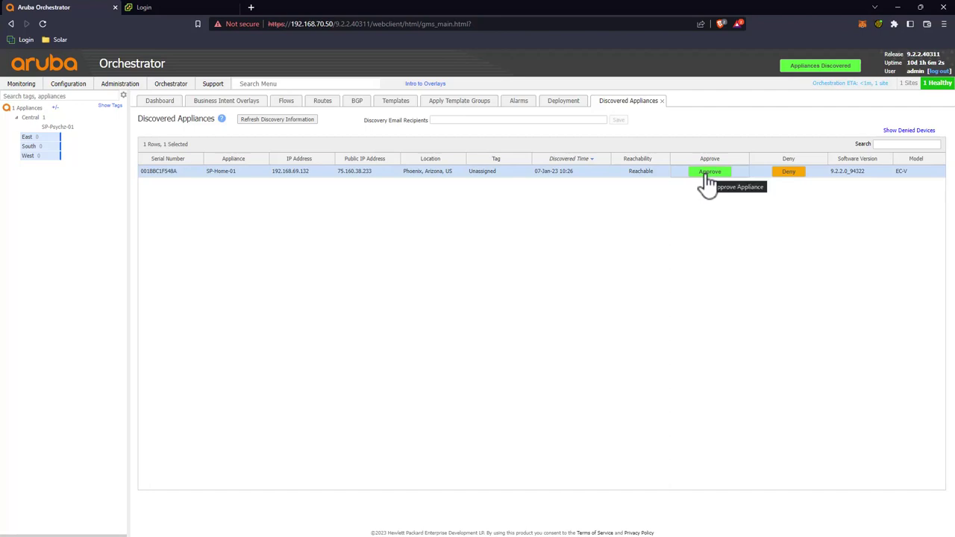
pyautogui.click(705, 178)
pyautogui.click(561, 244)
pyautogui.click(348, 189)
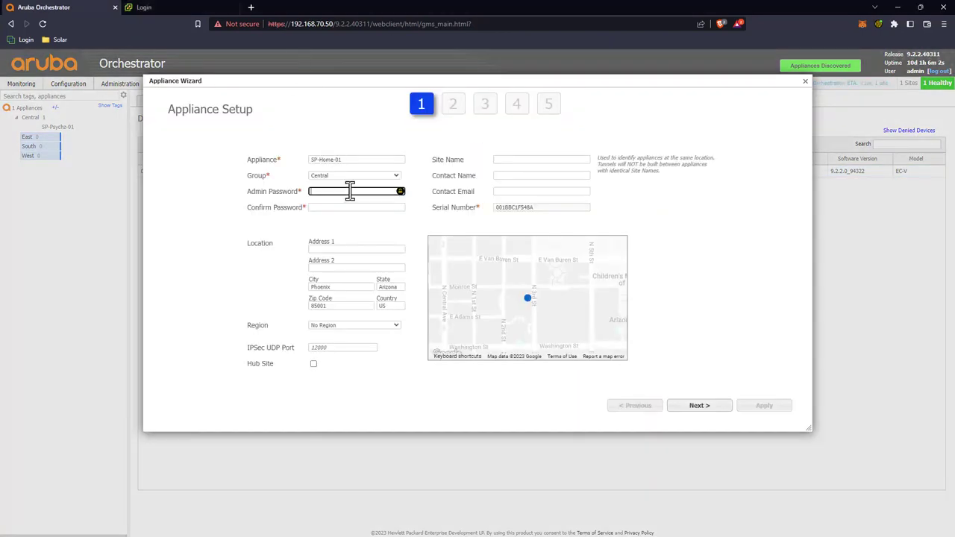
pyautogui.write('***********')
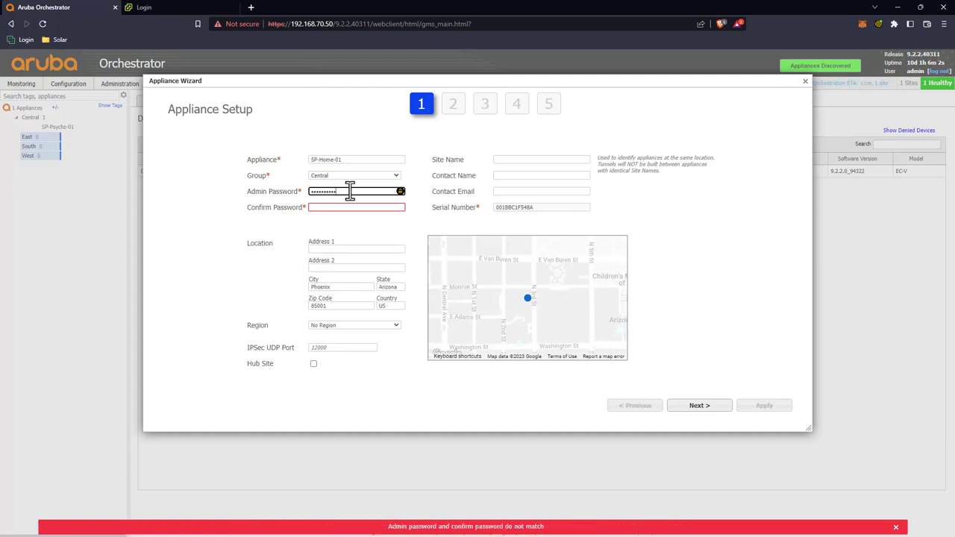
pyautogui.press('Tab')
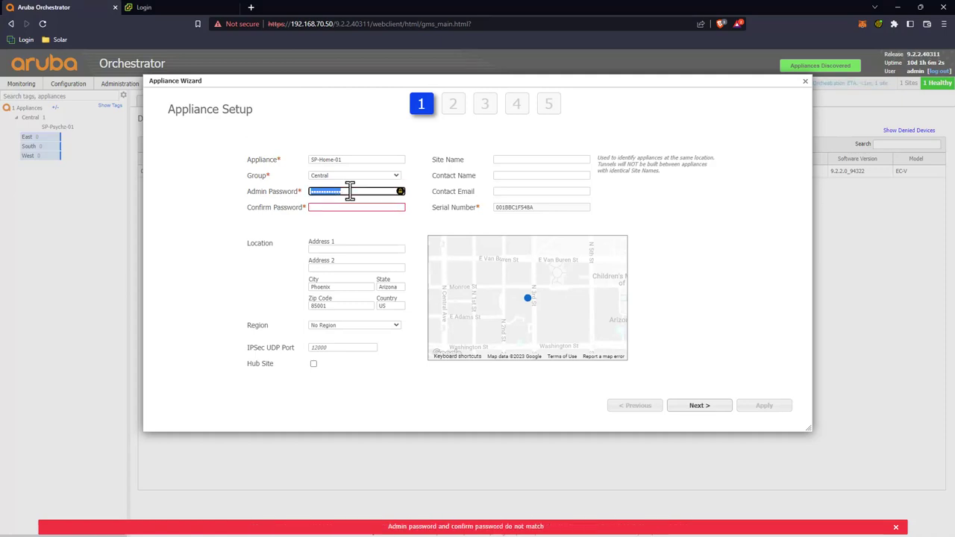
pyautogui.press('Tab')
pyautogui.write('***')
pyautogui.click(348, 191)
# Step: Set site name Home, city Clive, state IA and region Central, then continue
pyautogui.click(518, 159)
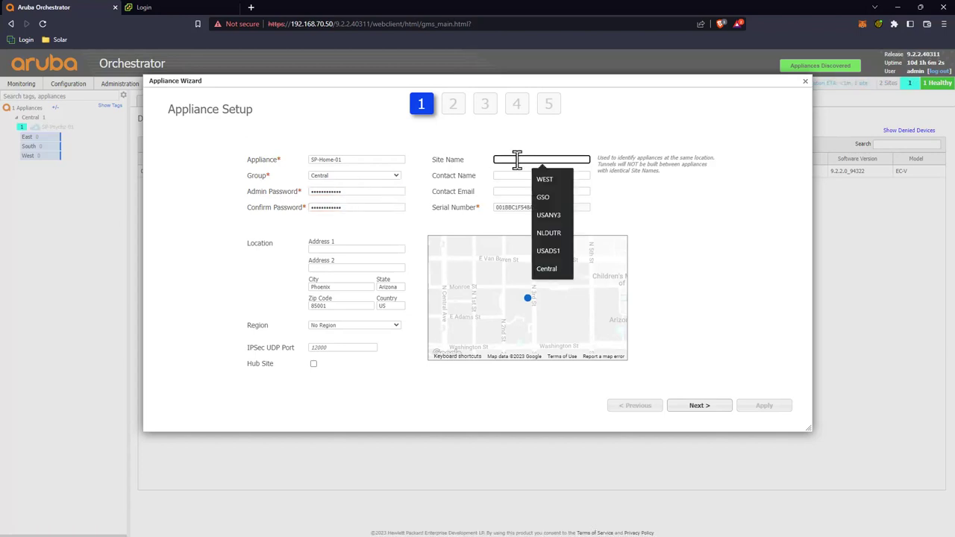
pyautogui.write('Home')
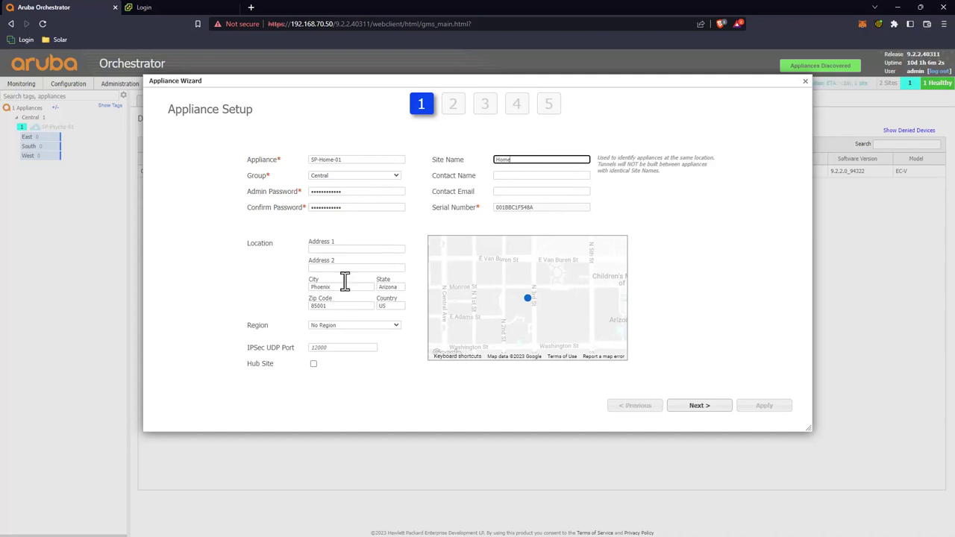
pyautogui.doubleClick(336, 287)
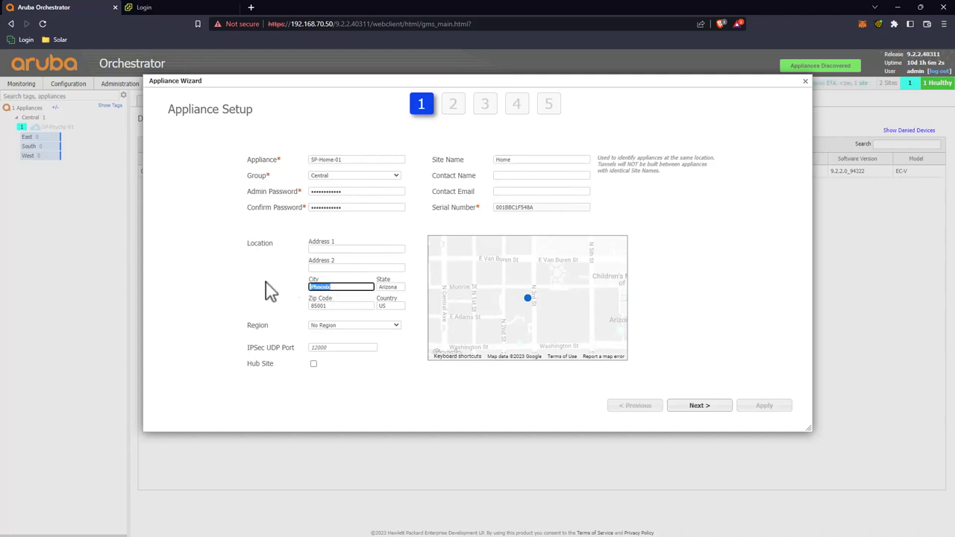
pyautogui.write('Clive')
pyautogui.press('Tab')
pyautogui.write('IA')
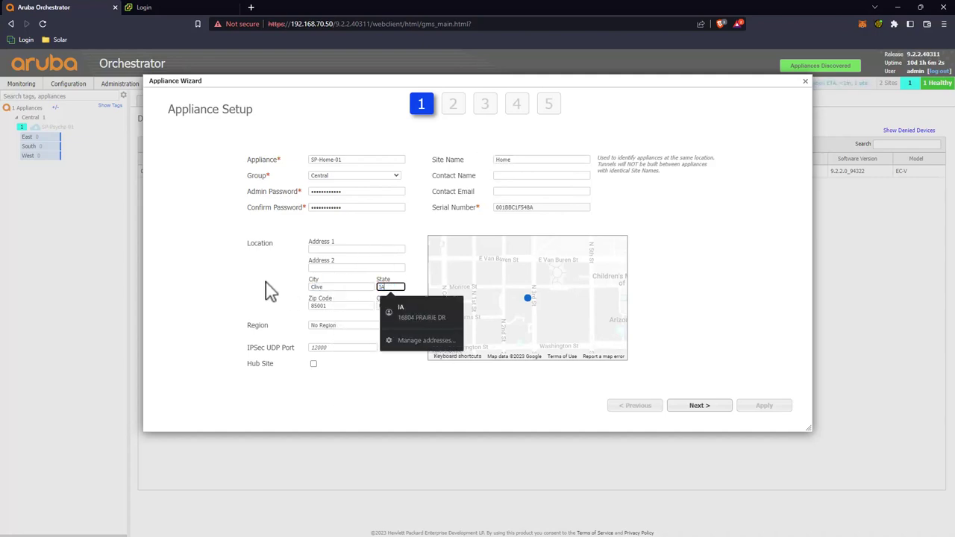
pyautogui.press('Tab')
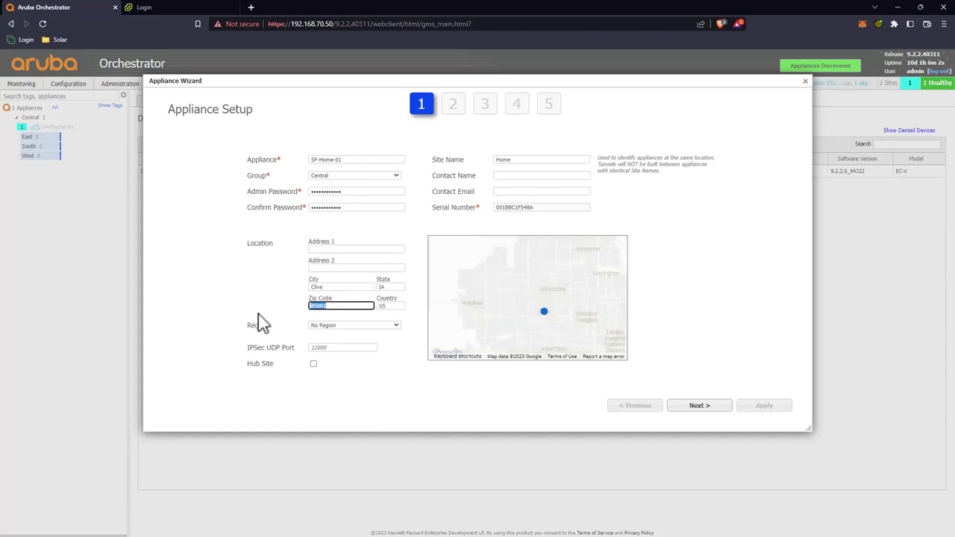
pyautogui.click(339, 326)
pyautogui.click(336, 337)
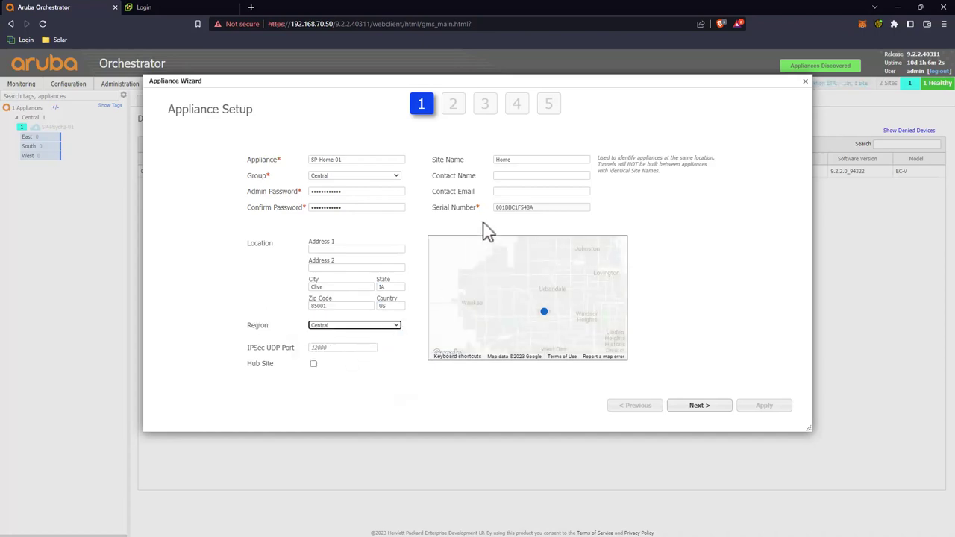
pyautogui.click(718, 406)
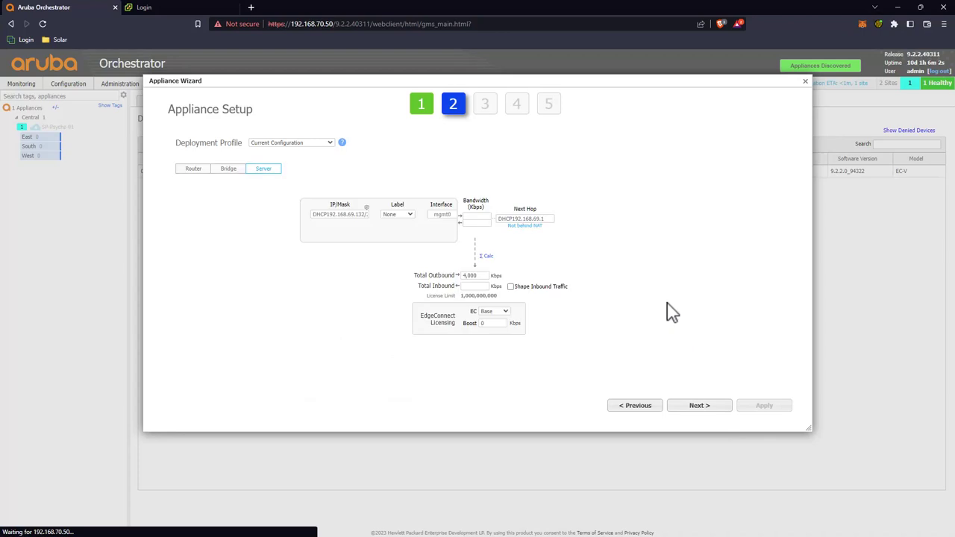
# Step: Choose Single Internet Branch and set LAN 192.168.70.5/24 with its next hop
pyautogui.click(313, 144)
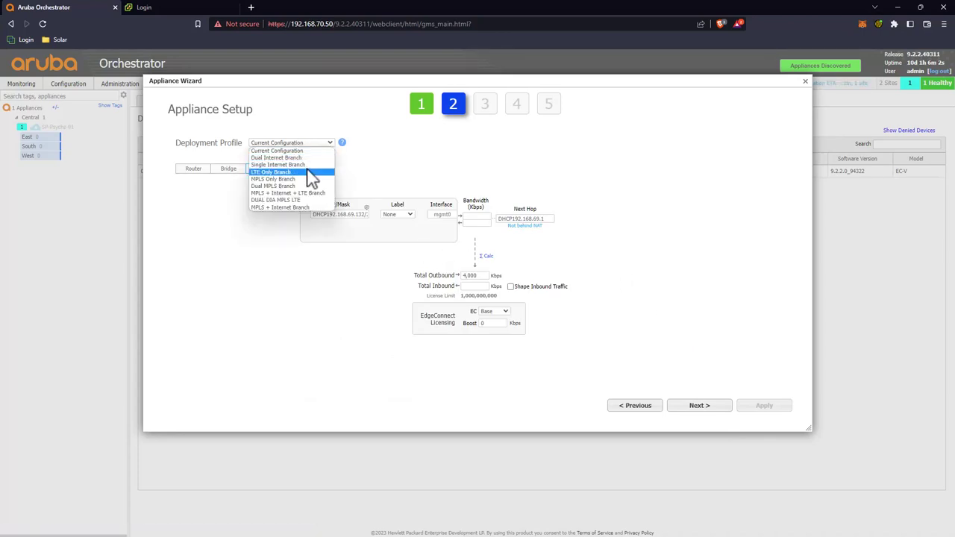
pyautogui.click(307, 164)
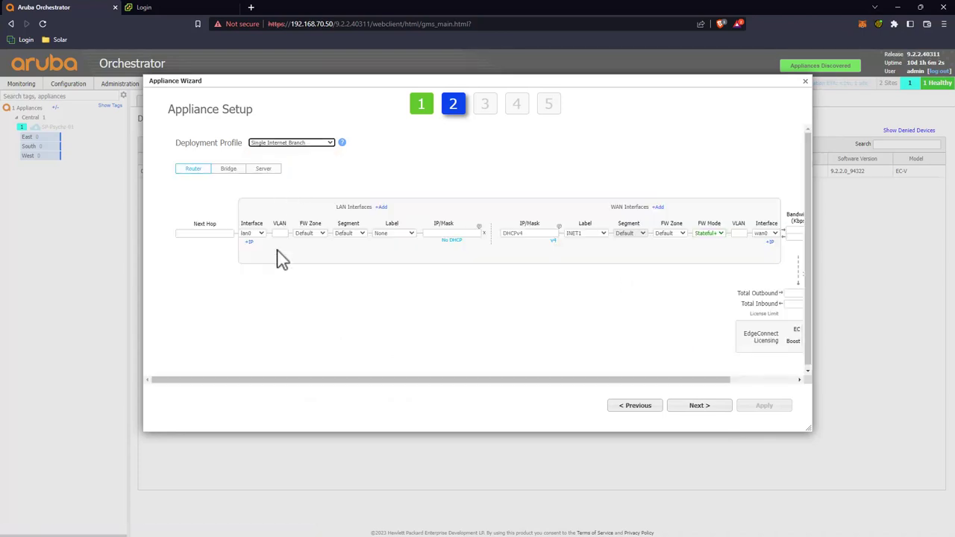
pyautogui.click(442, 233)
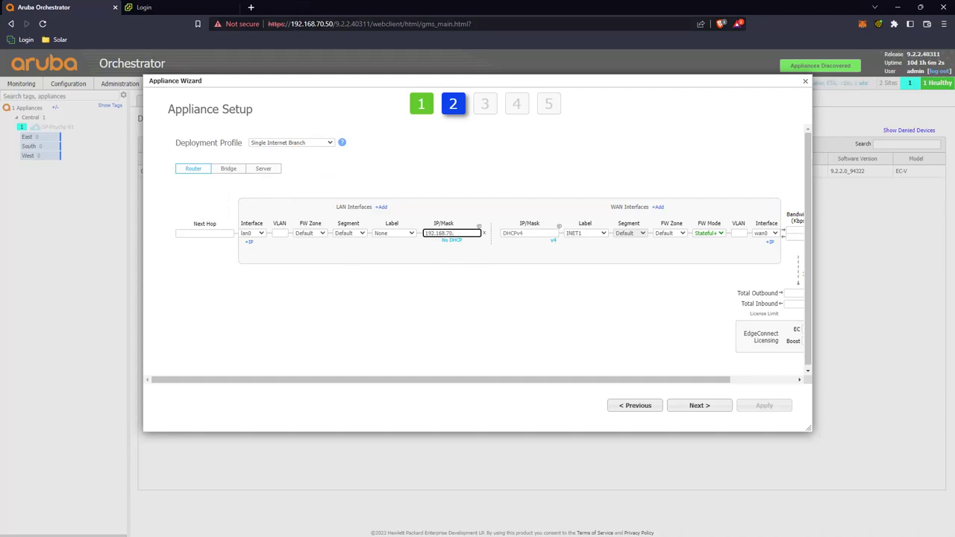
pyautogui.hotkey('alt', 'Tab')
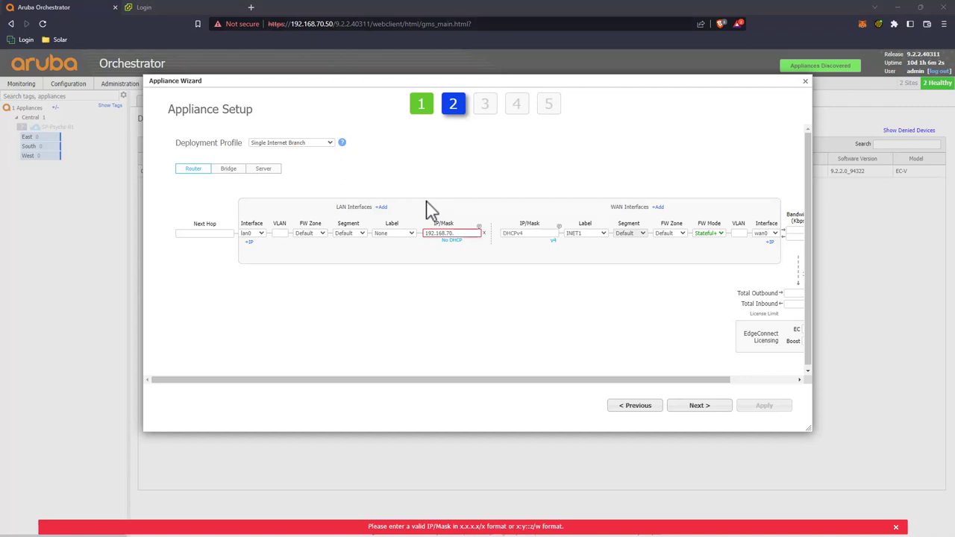
pyautogui.click(455, 233)
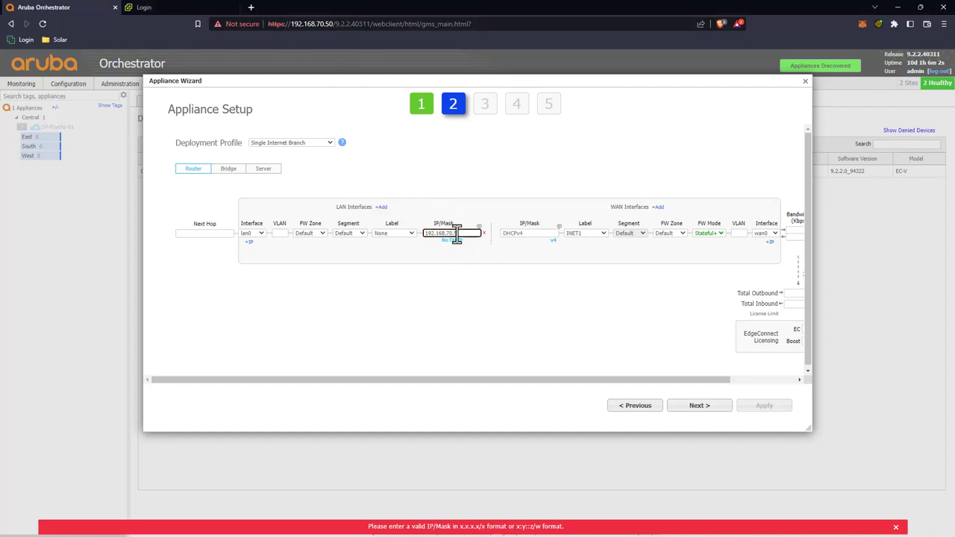
pyautogui.write('/24')
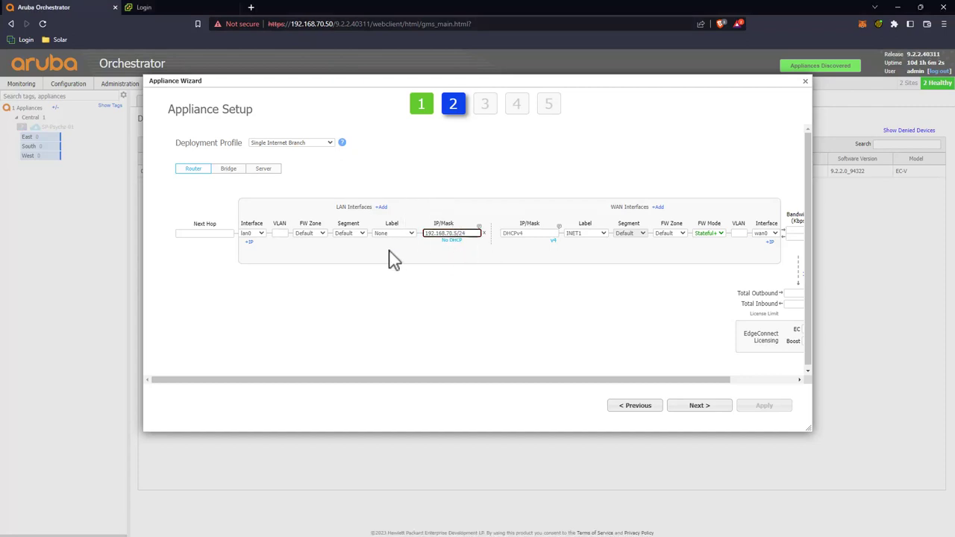
pyautogui.click(199, 233)
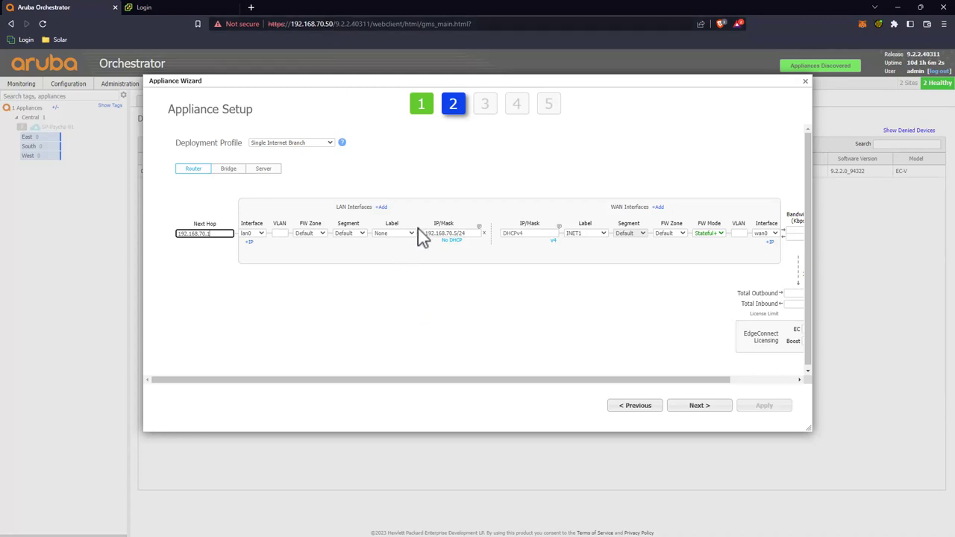
# Step: Set WAN address 75.160.38.236/29 and its 75.x next hop
pyautogui.click(528, 233)
pyautogui.write('75.160.38.236/29')
pyautogui.click(654, 384)
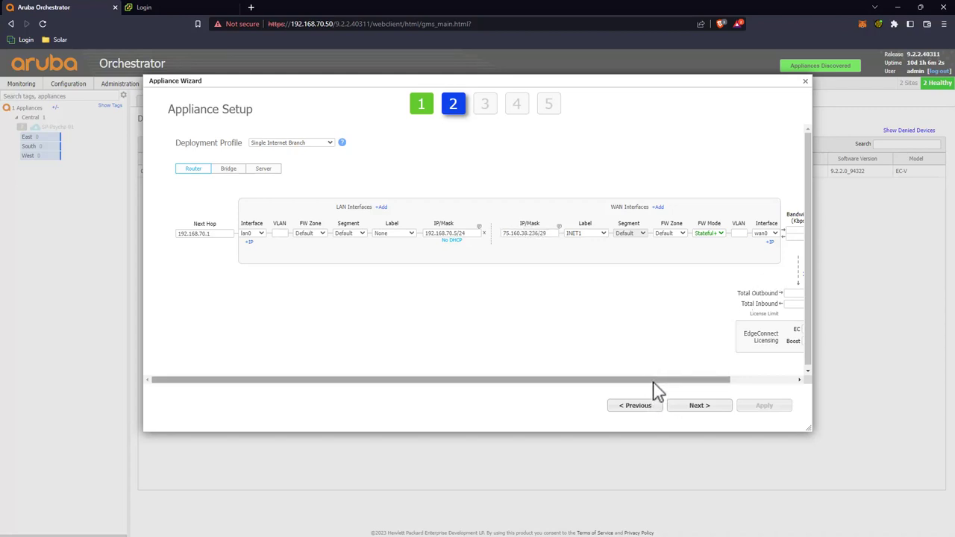
pyautogui.moveTo(655, 385); pyautogui.dragTo(716, 389)
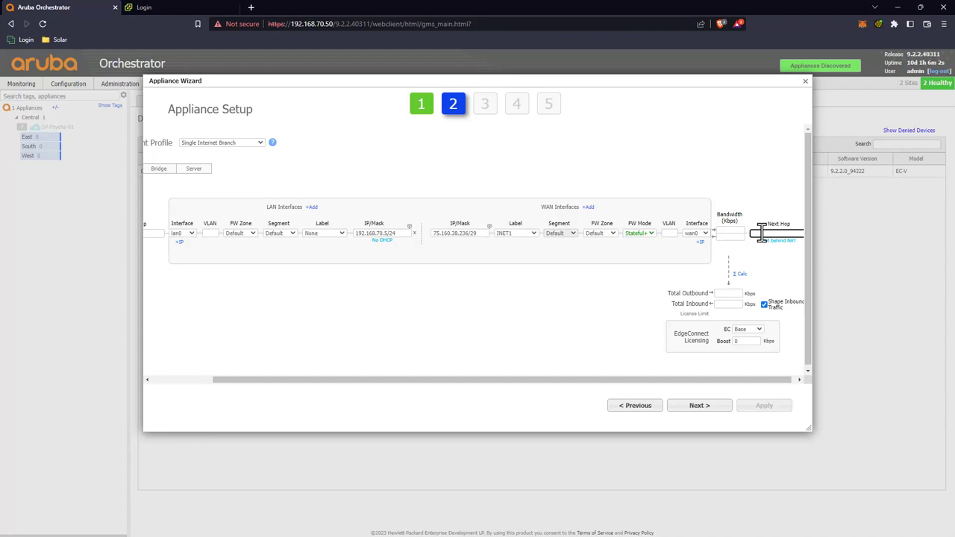
pyautogui.write('75.10.38.238')
pyautogui.click(731, 232)
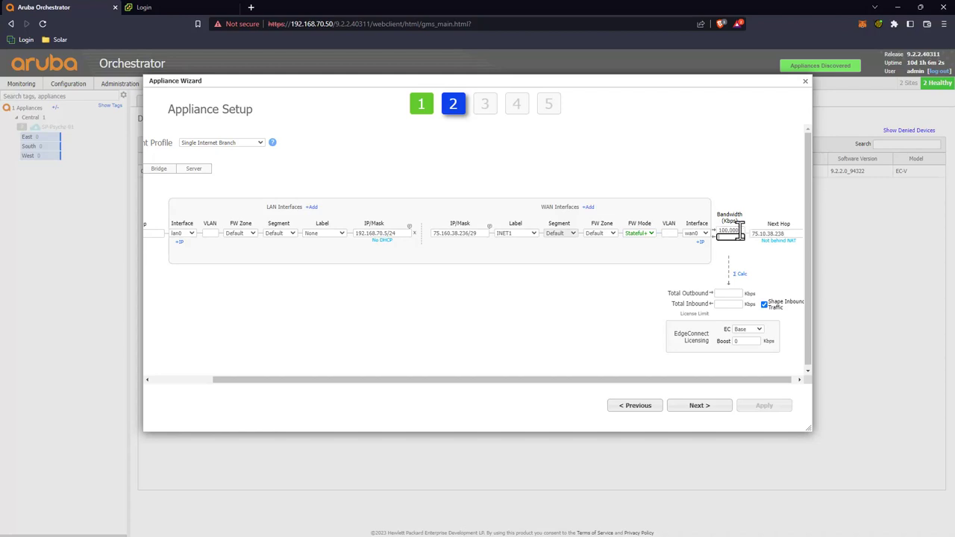
# Step: Set 1,000,000 Kbps WAN bandwidth and 20 Mbps EC licensing, then advance
pyautogui.click(739, 230)
pyautogui.press('Tab')
pyautogui.click(734, 274)
pyautogui.click(744, 332)
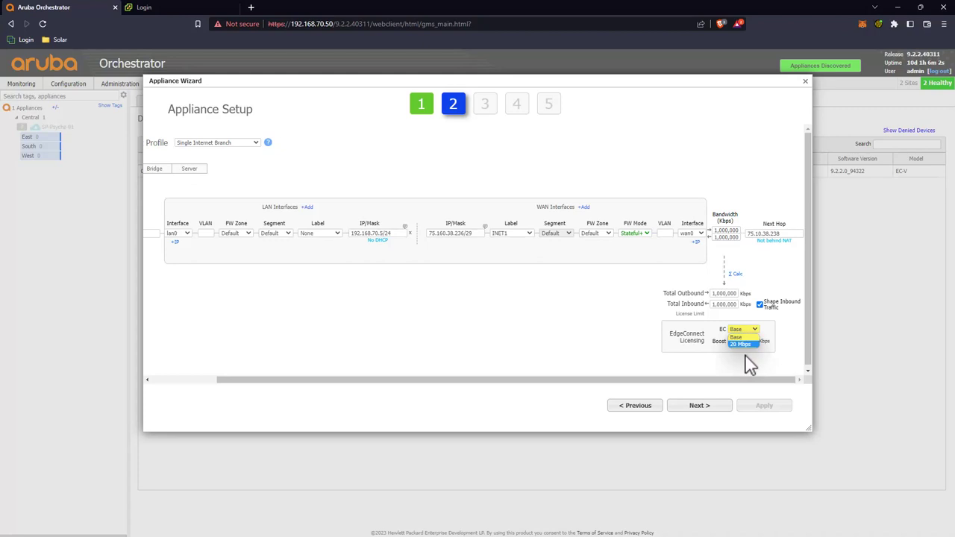
pyautogui.click(744, 345)
pyautogui.click(744, 332)
pyautogui.click(749, 349)
pyautogui.click(761, 234)
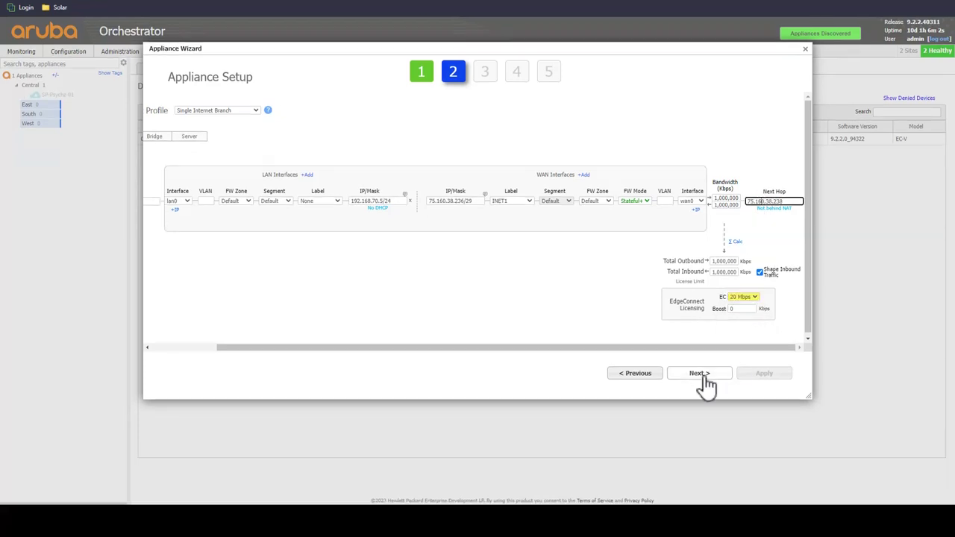
pyautogui.click(699, 374)
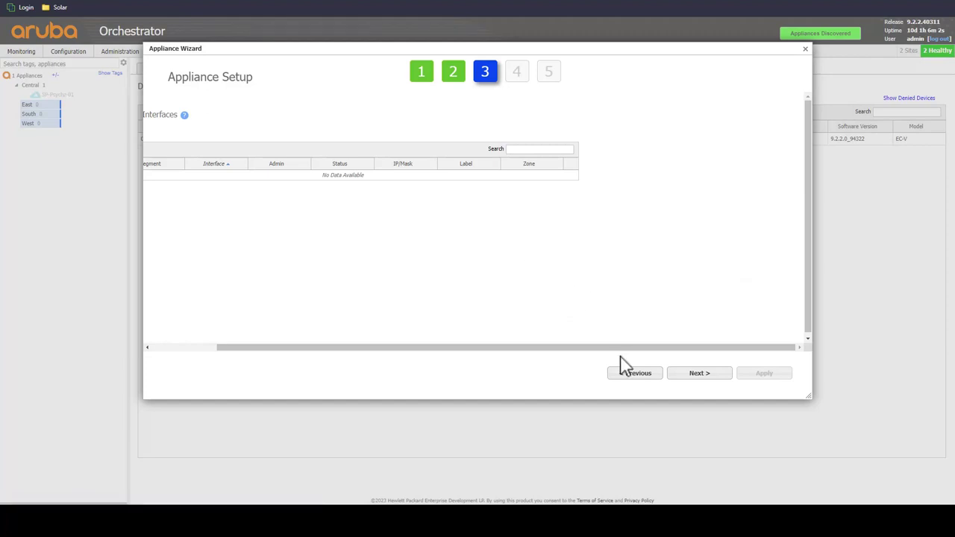
# Step: Pass loopback and local routes, tick the Central template group, apply, and close the wizard
pyautogui.moveTo(620, 349); pyautogui.dragTo(524, 350)
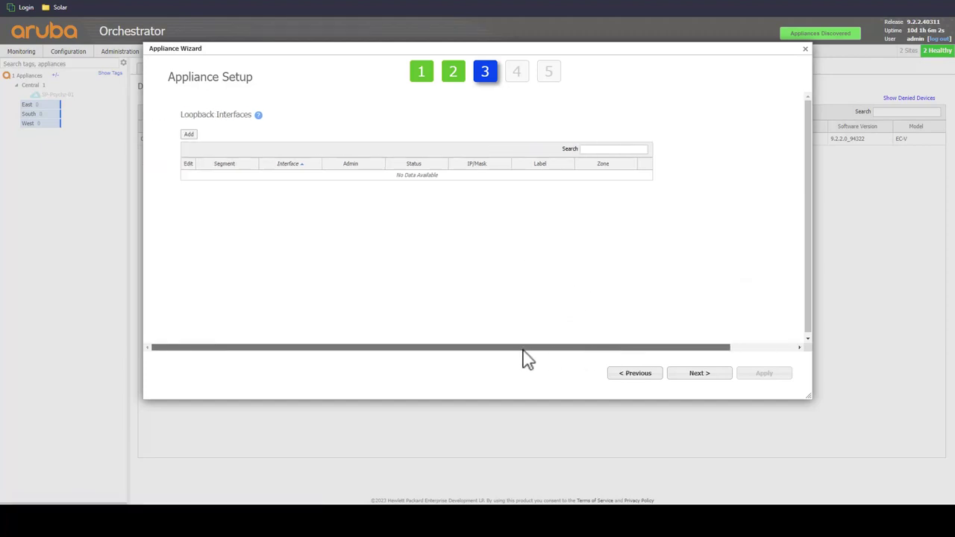
pyautogui.click(721, 377)
pyautogui.click(723, 383)
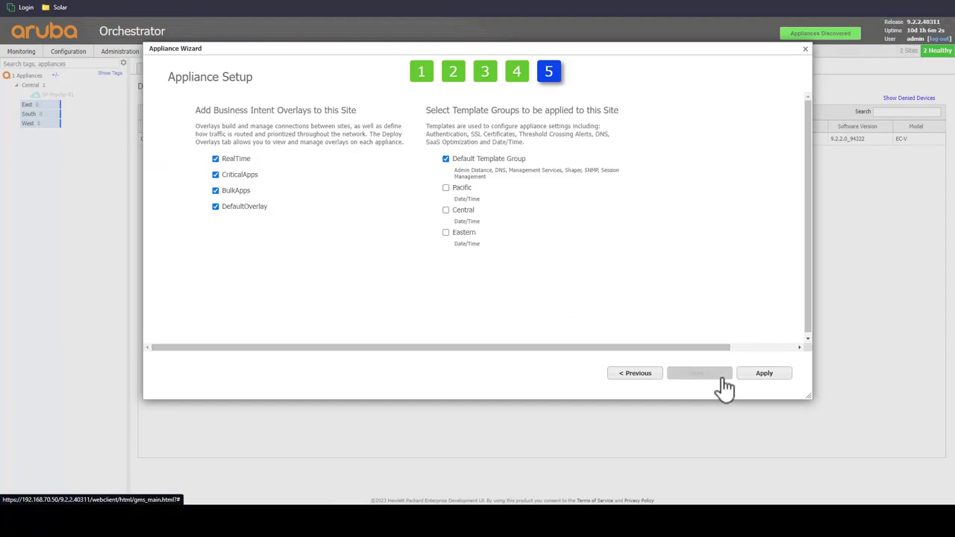
pyautogui.click(462, 212)
pyautogui.click(755, 376)
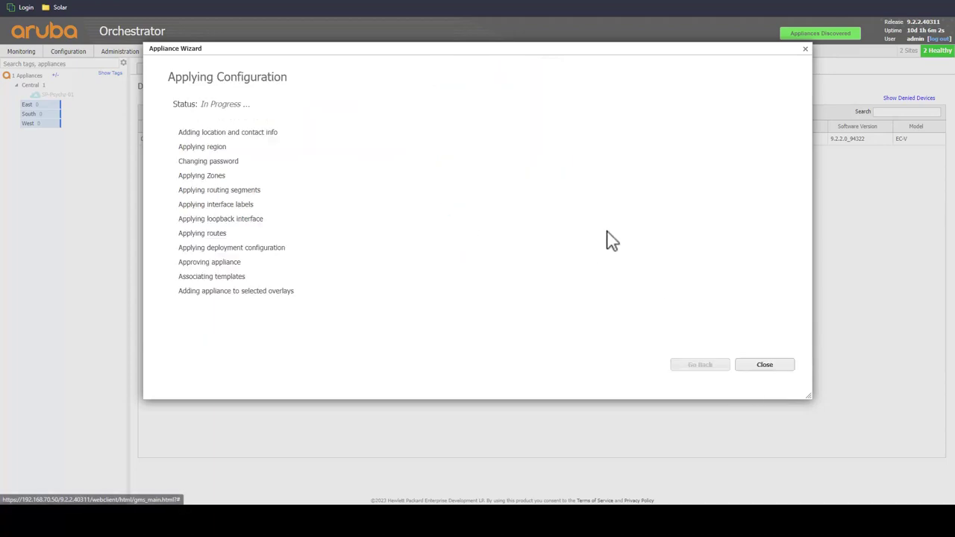
pyautogui.click(764, 365)
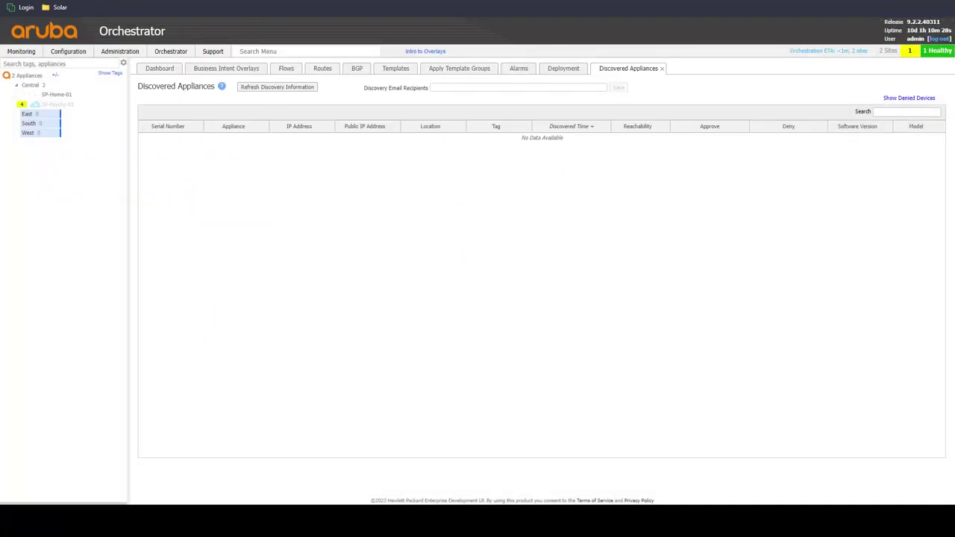
# Step: Change SP-Psychz-01's group to West, then bring up SP-Home-01's action menu
pyautogui.rightClick(65, 106)
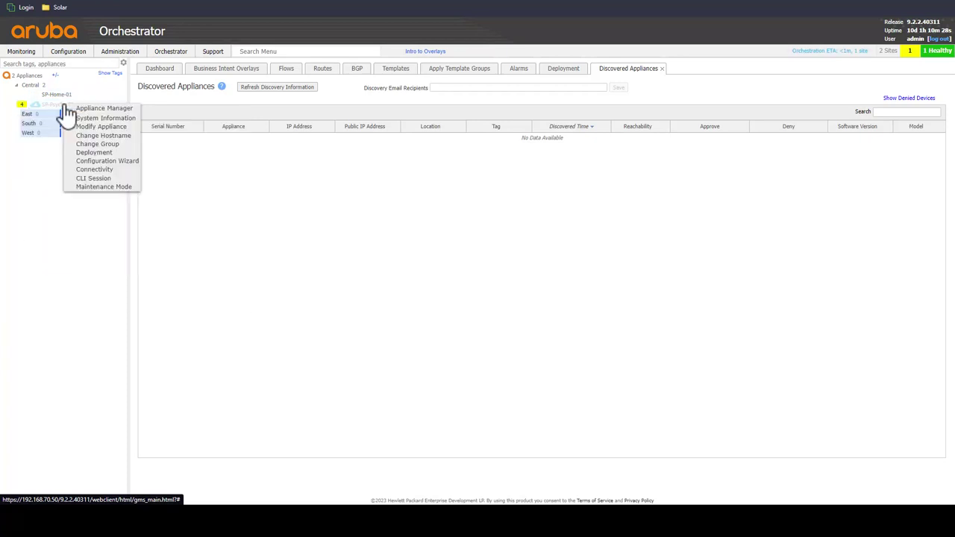
pyautogui.click(97, 143)
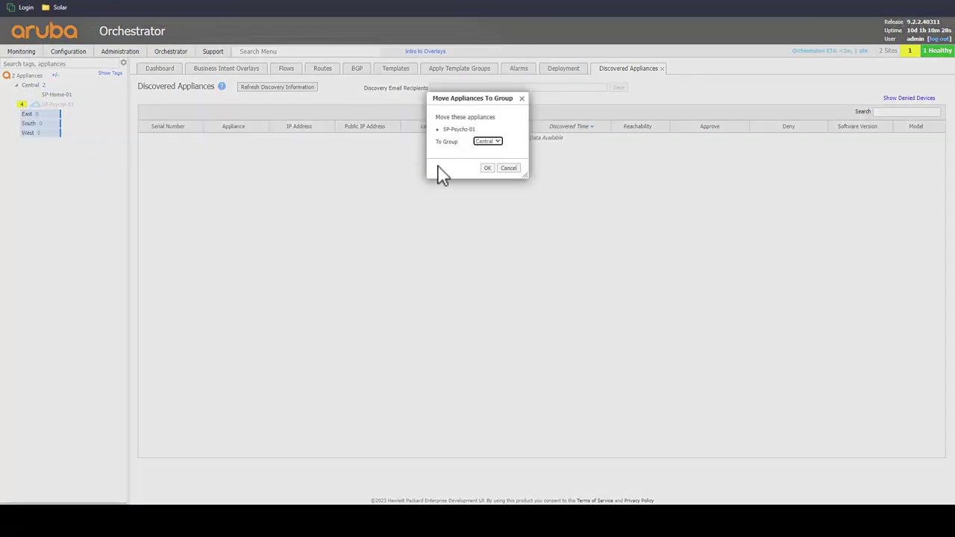
pyautogui.click(487, 142)
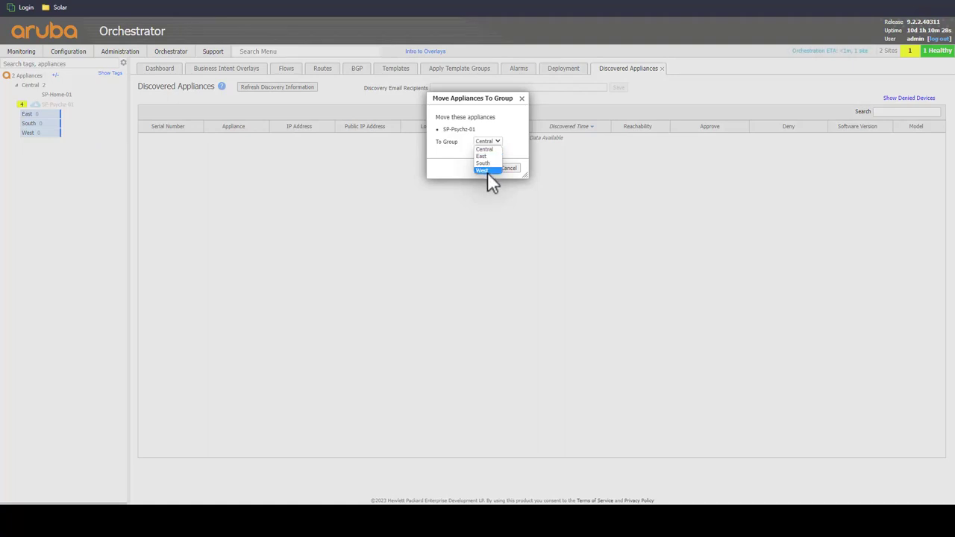
pyautogui.click(487, 171)
pyautogui.click(489, 168)
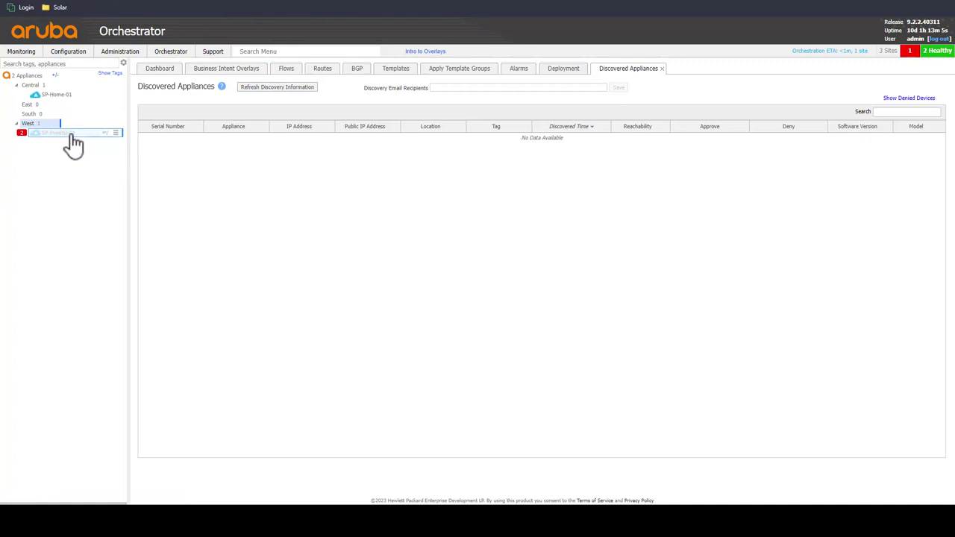
pyautogui.moveTo(65, 104)
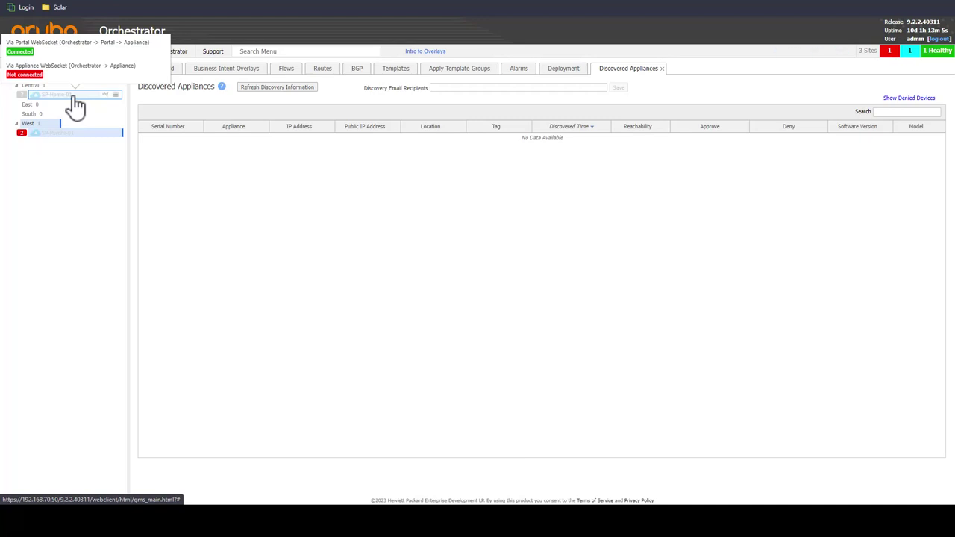
pyautogui.rightClick(75, 102)
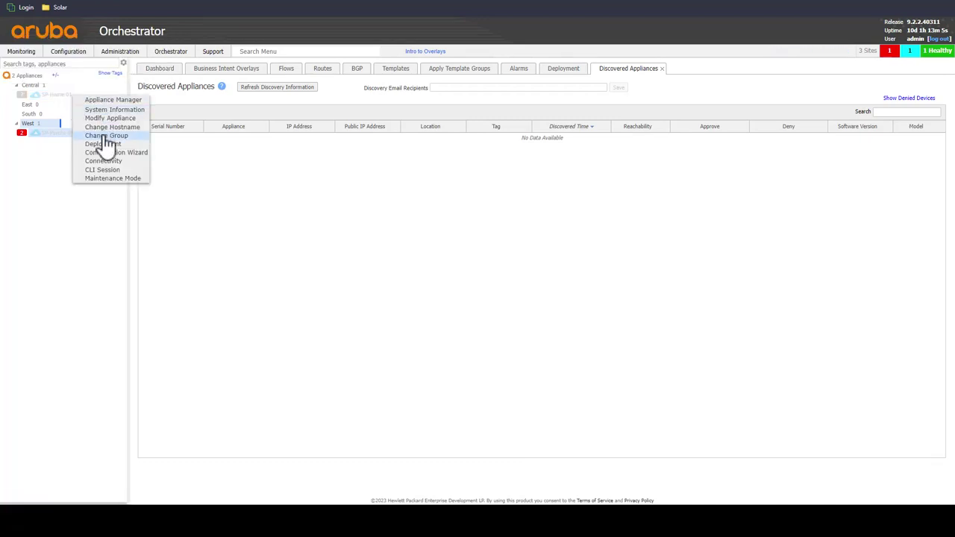
# Step: On the Deployment tab, review SP-Home-01's deployment settings and close them unchanged
pyautogui.click(553, 74)
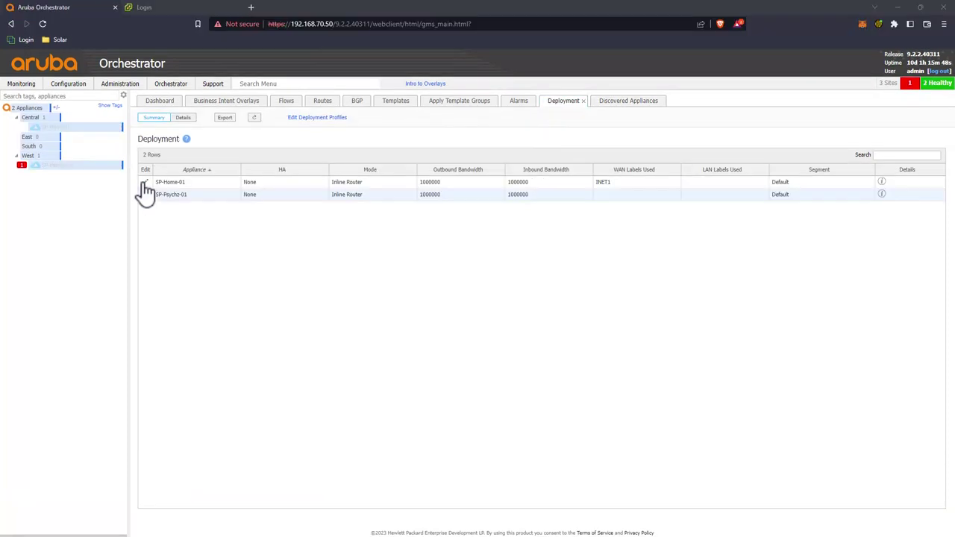
pyautogui.click(145, 184)
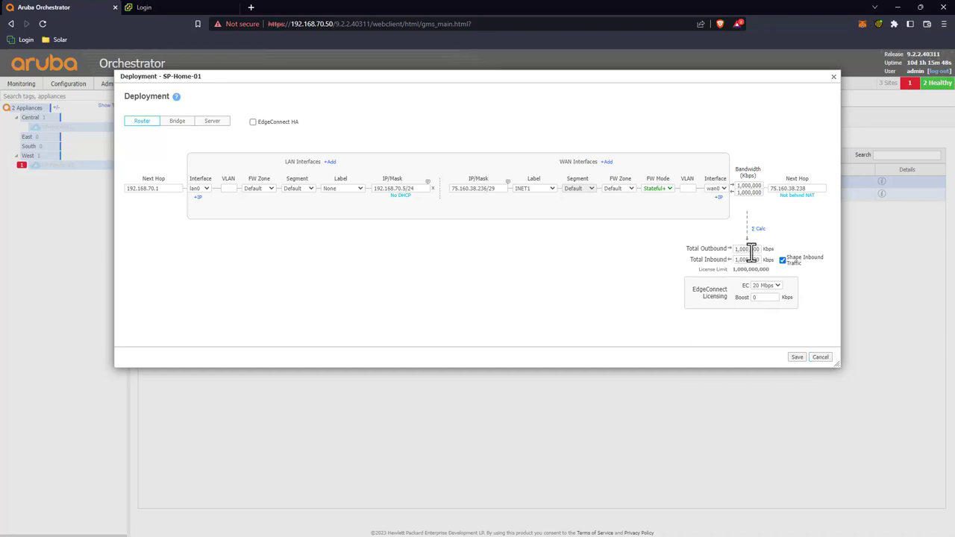
pyautogui.click(814, 357)
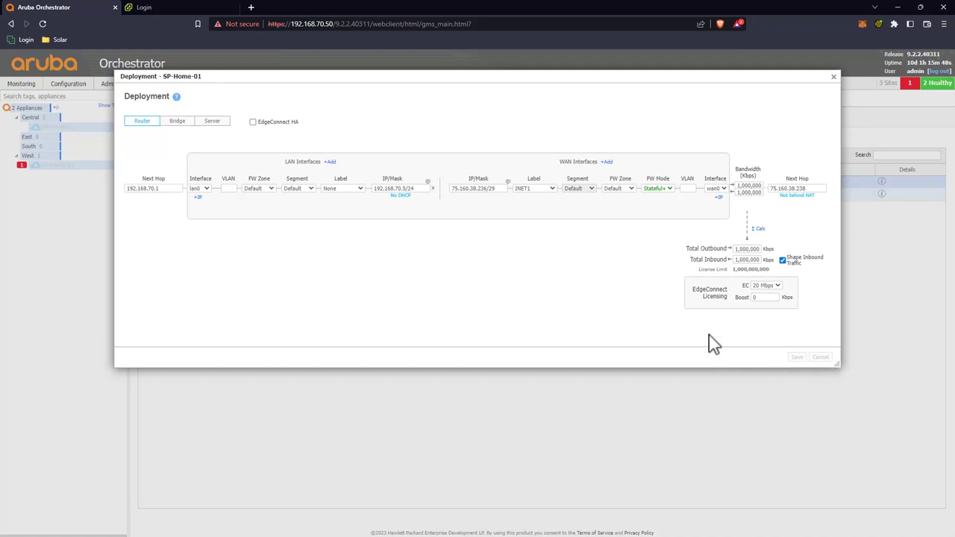
pyautogui.click(835, 78)
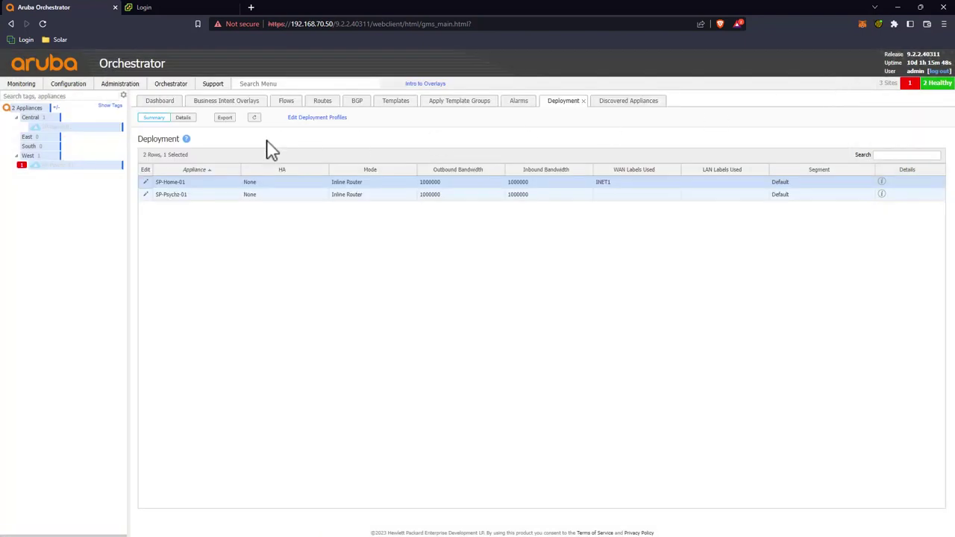
# Step: Set SP-Psychz-01's WAN interface label to INET1
pyautogui.click(147, 195)
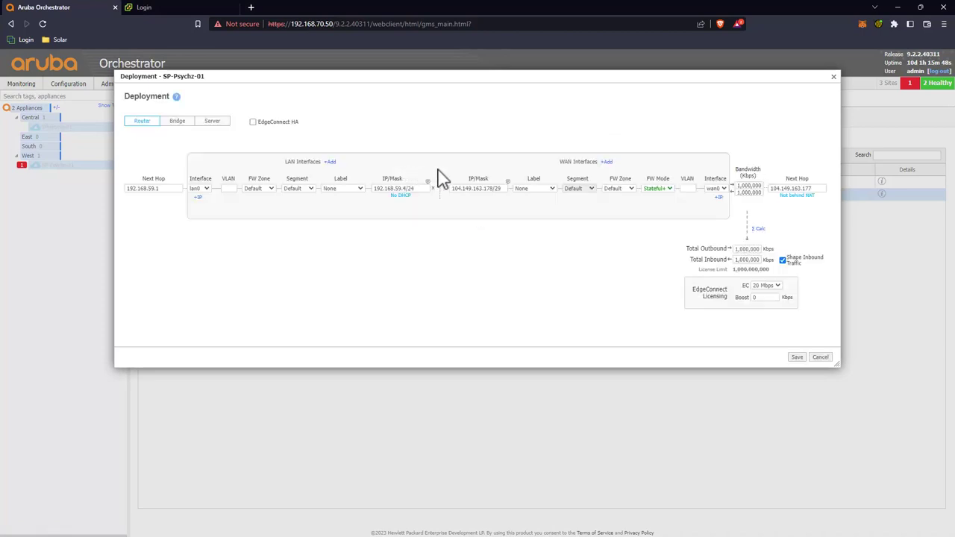
pyautogui.click(547, 194)
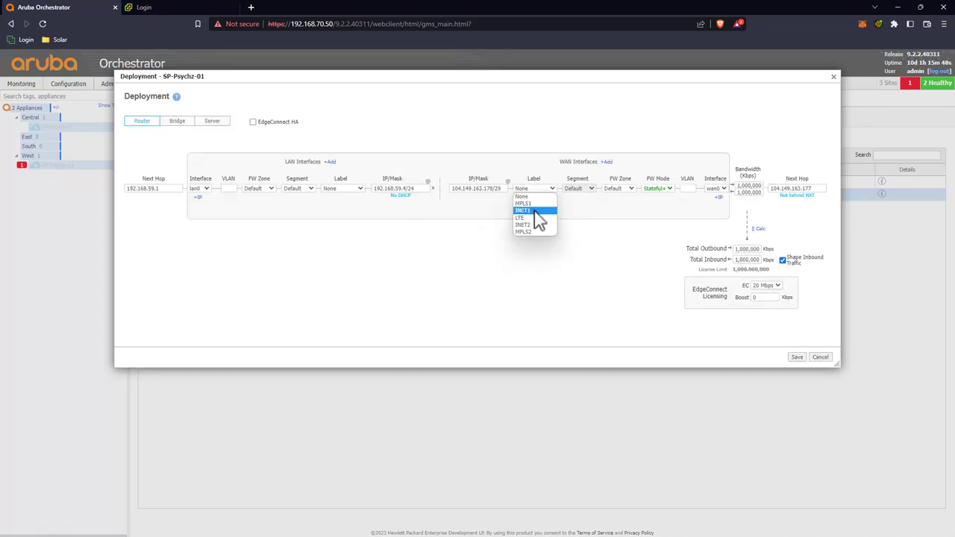
pyautogui.click(535, 211)
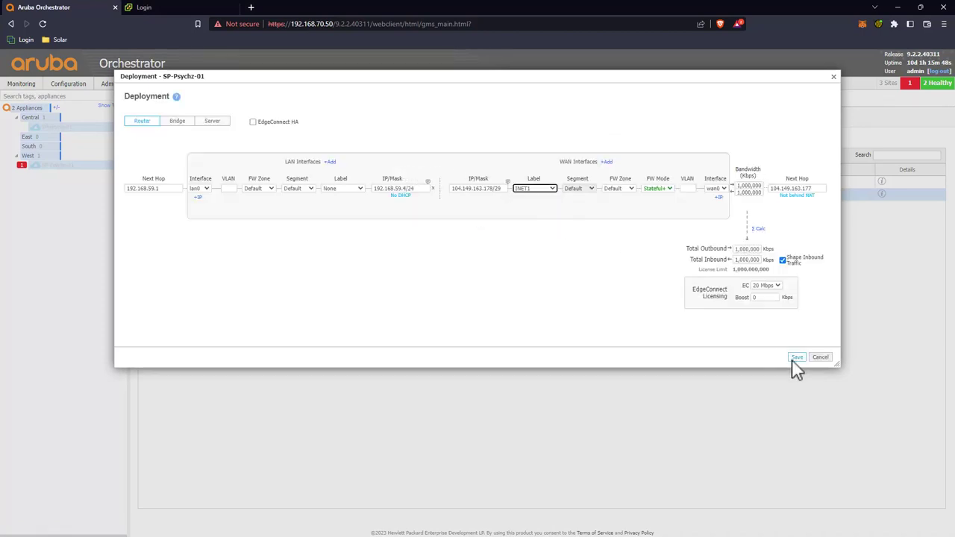
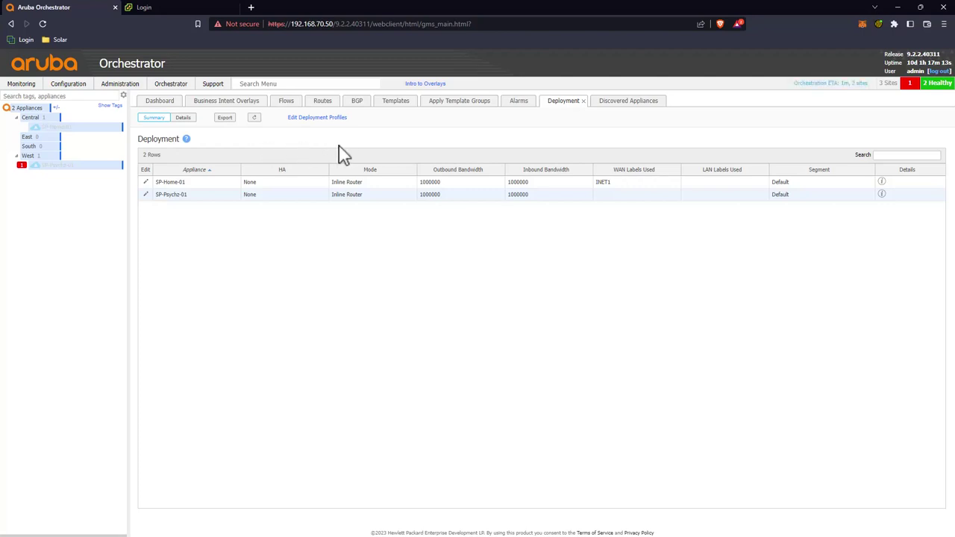
# Step: Search the menu for 'Tunne', open Monitoring > Tunnels and show the eight Overlay tunnels
pyautogui.click(334, 83)
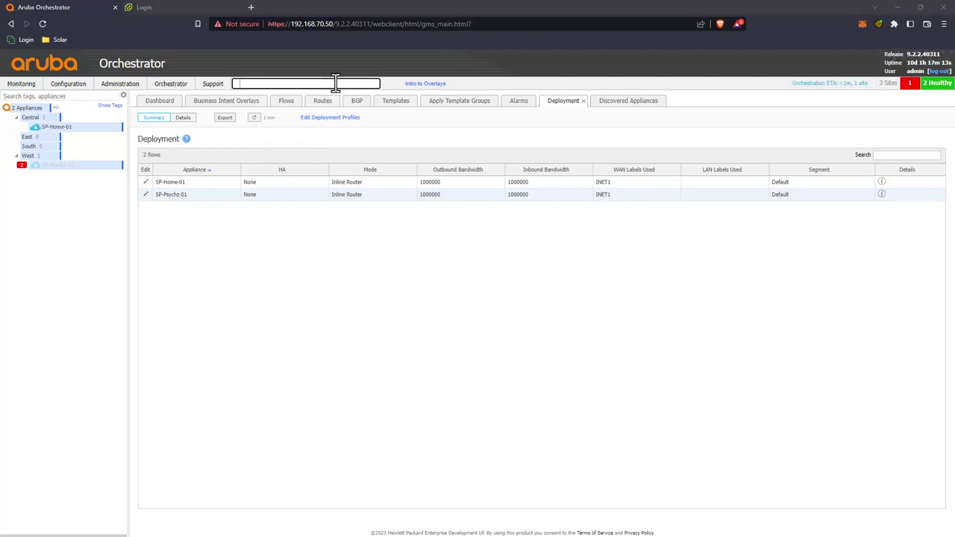
pyautogui.write('Tunne')
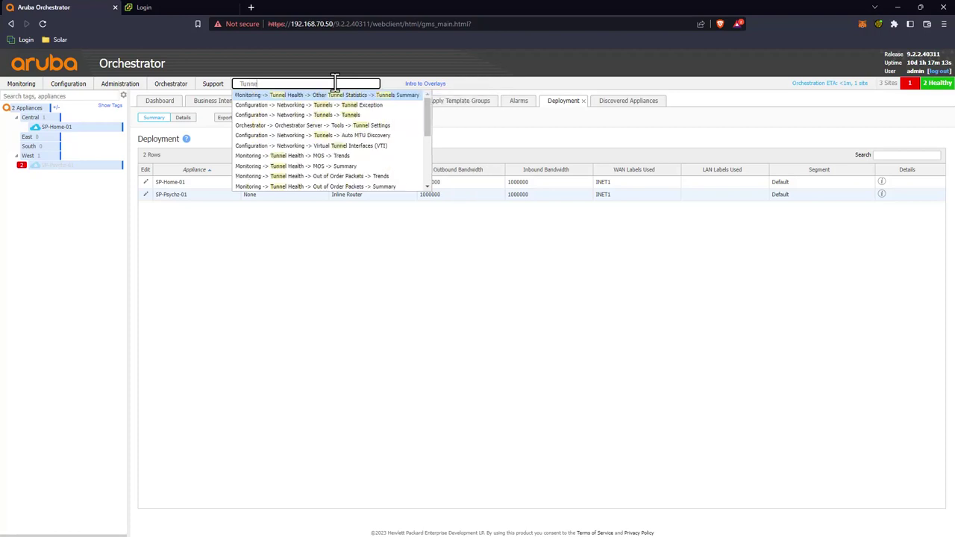
pyautogui.click(362, 116)
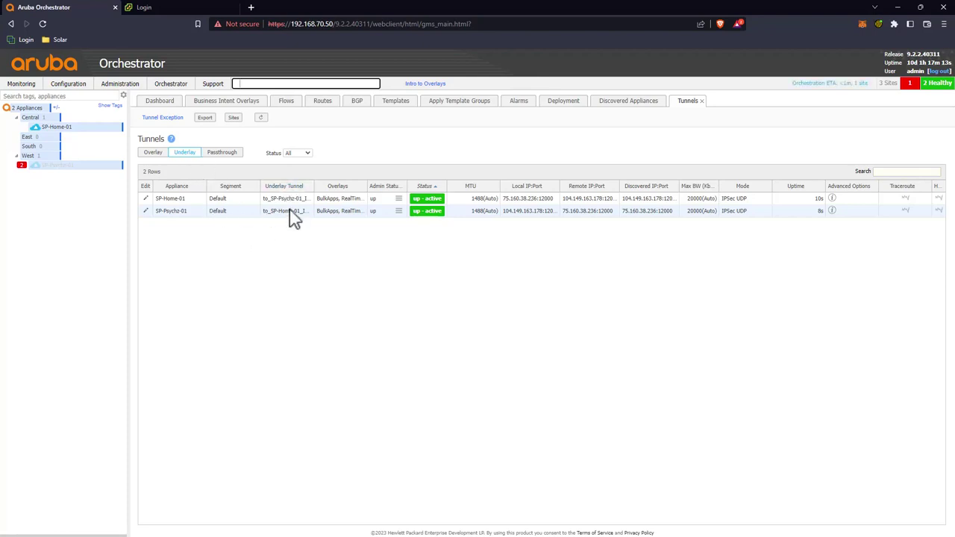
pyautogui.click(154, 153)
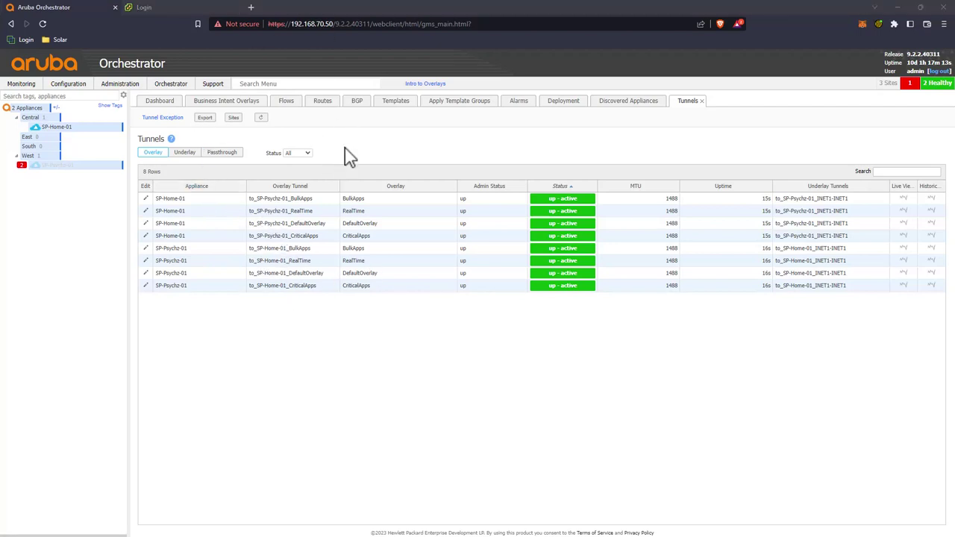
pyautogui.moveTo(53, 174)
# Step: Check SP-Psychz-01's routes and its Default segment settings, then SP-Home-01's five routes
pyautogui.click(324, 106)
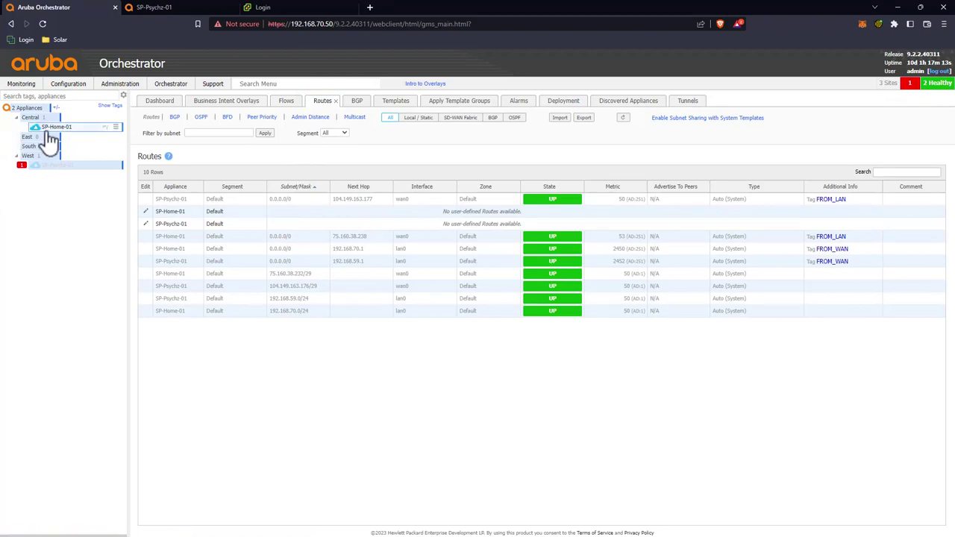
pyautogui.click(51, 166)
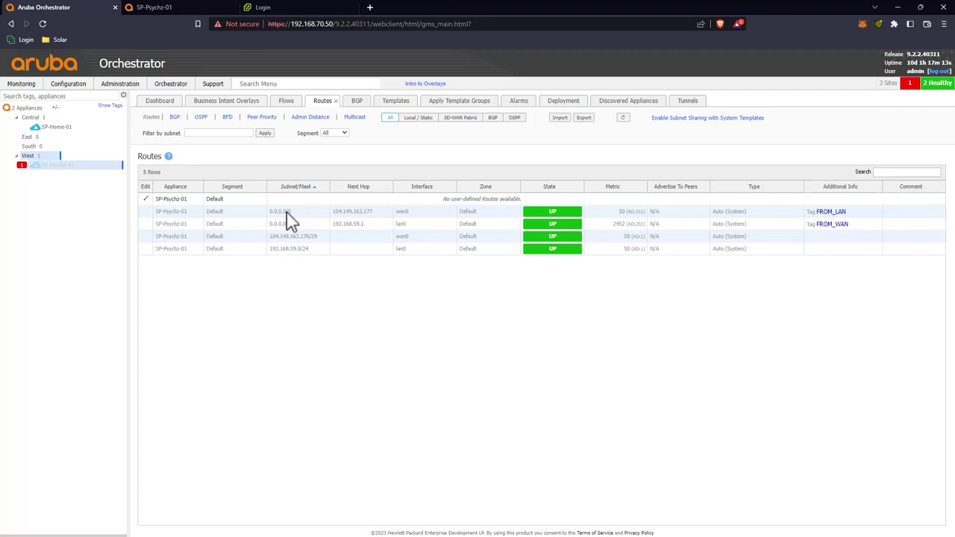
pyautogui.click(147, 200)
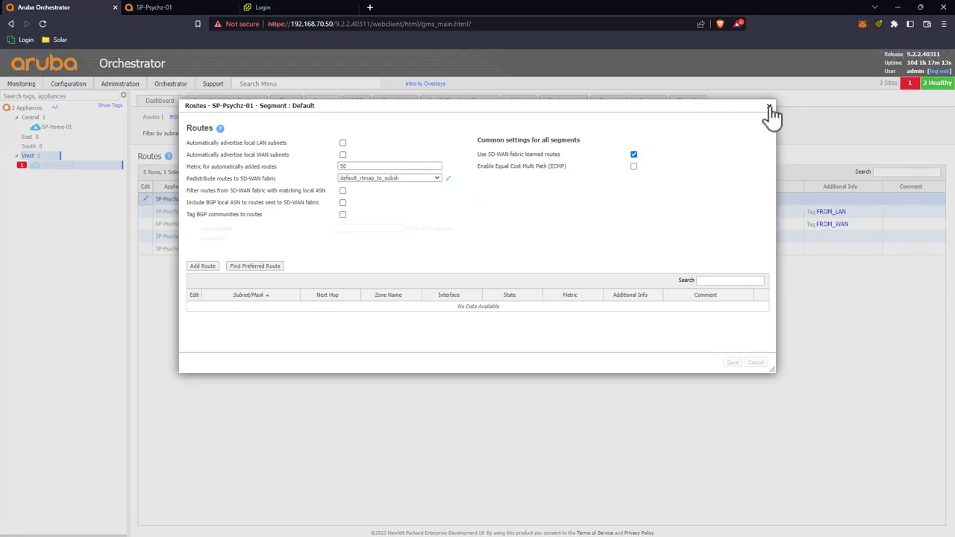
pyautogui.click(769, 109)
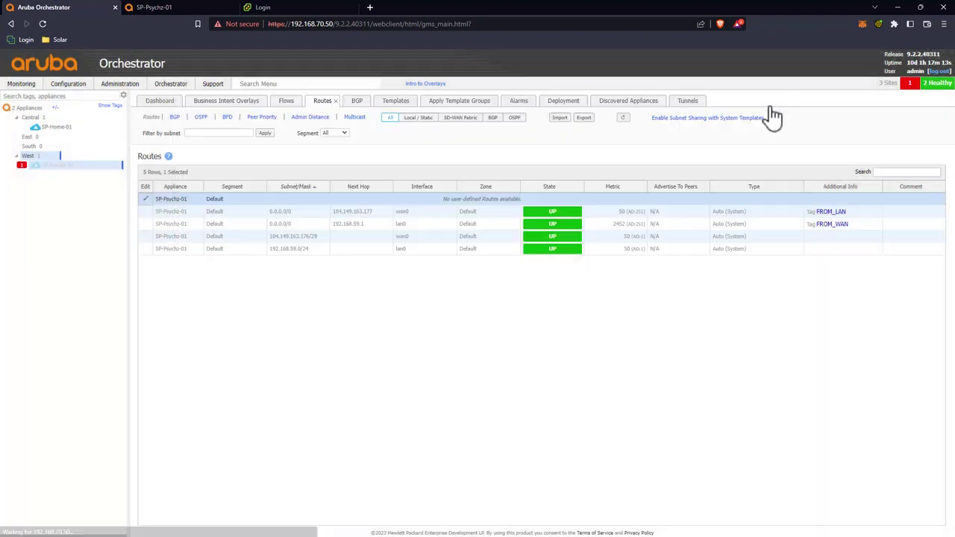
pyautogui.click(59, 126)
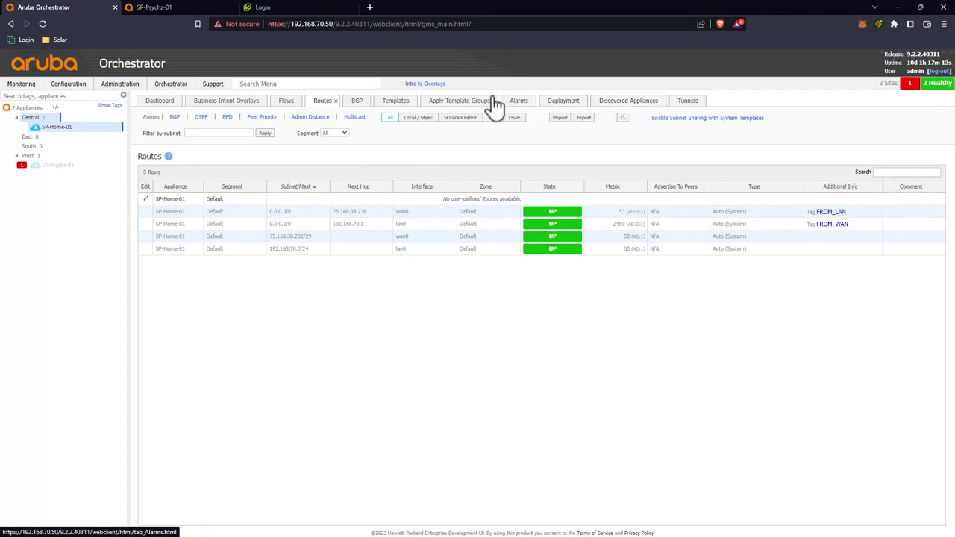
pyautogui.click(394, 105)
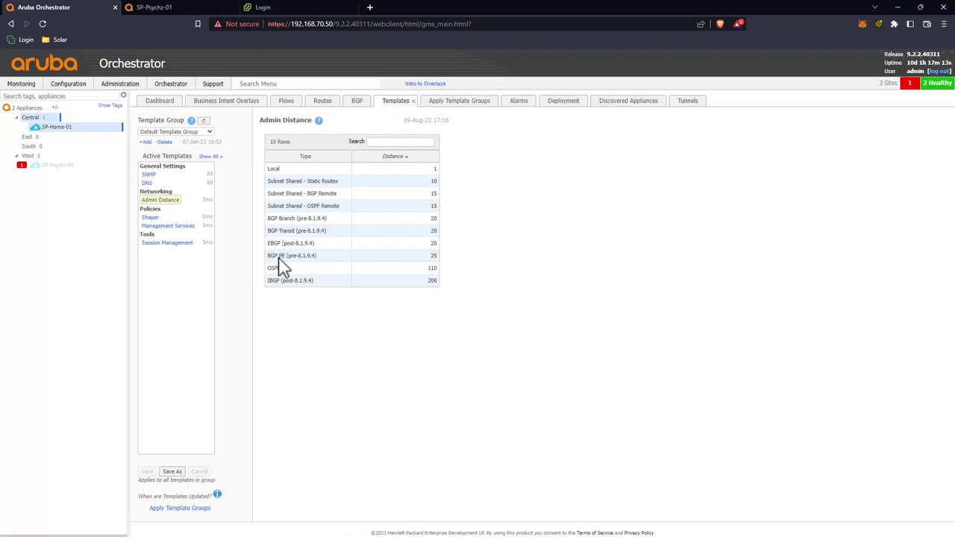
# Step: Create and save a new template group named Routing
pyautogui.click(202, 132)
pyautogui.click(203, 141)
pyautogui.click(145, 142)
pyautogui.click(147, 150)
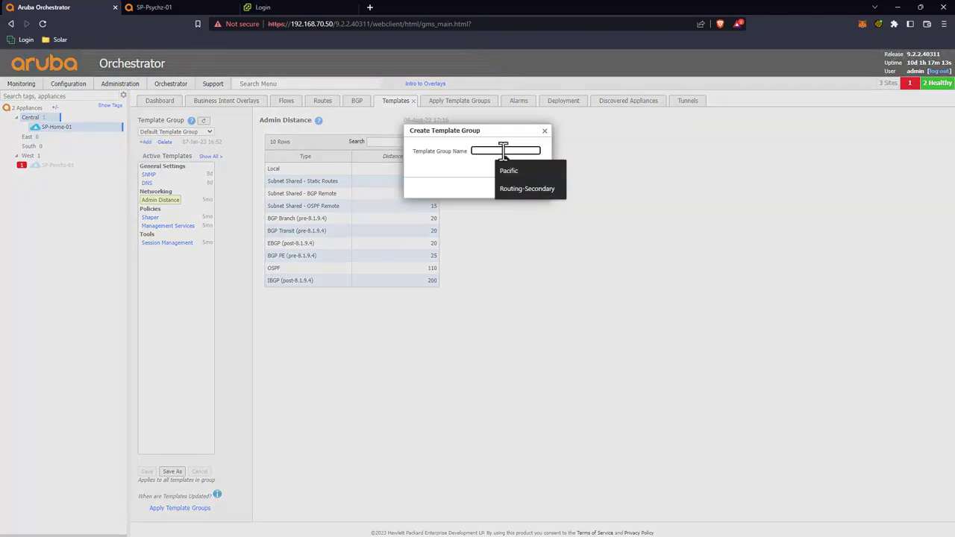
pyautogui.write('Routing')
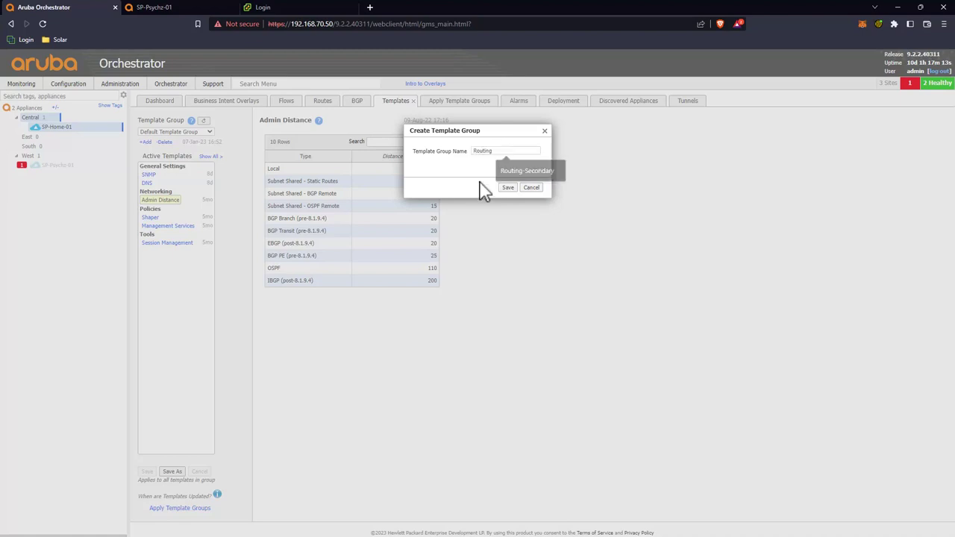
pyautogui.click(505, 188)
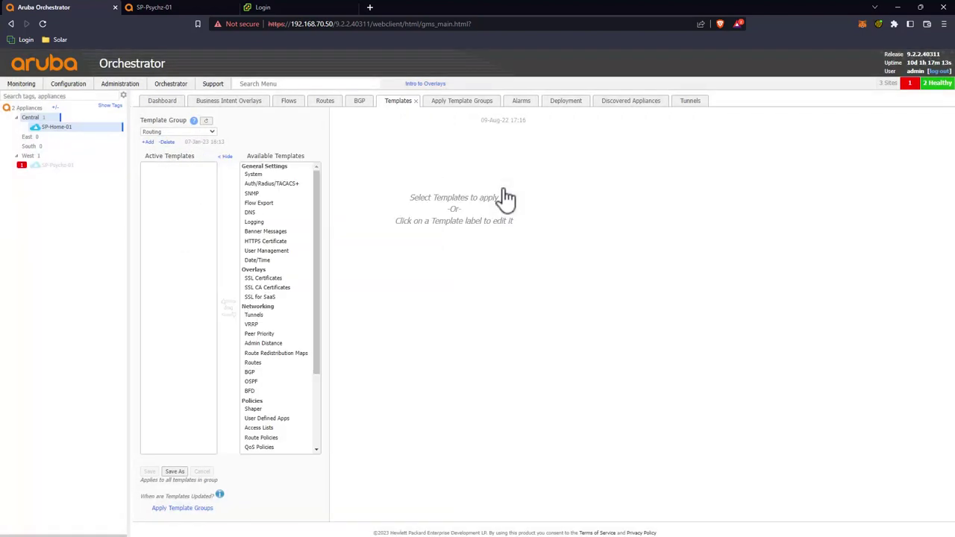
# Step: Add the Routes template with the Default segment to Routing and save the template changes
pyautogui.moveTo(260, 362); pyautogui.dragTo(159, 234)
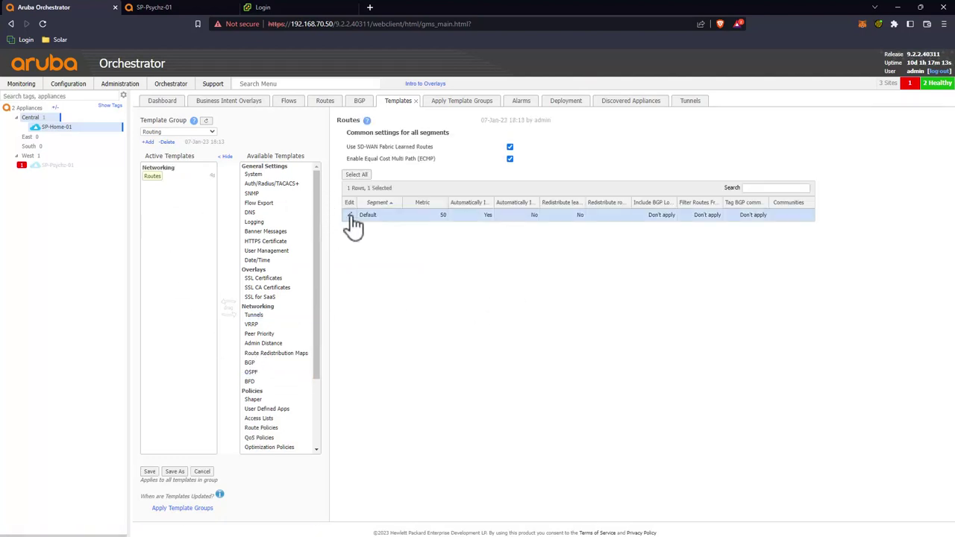
pyautogui.click(349, 215)
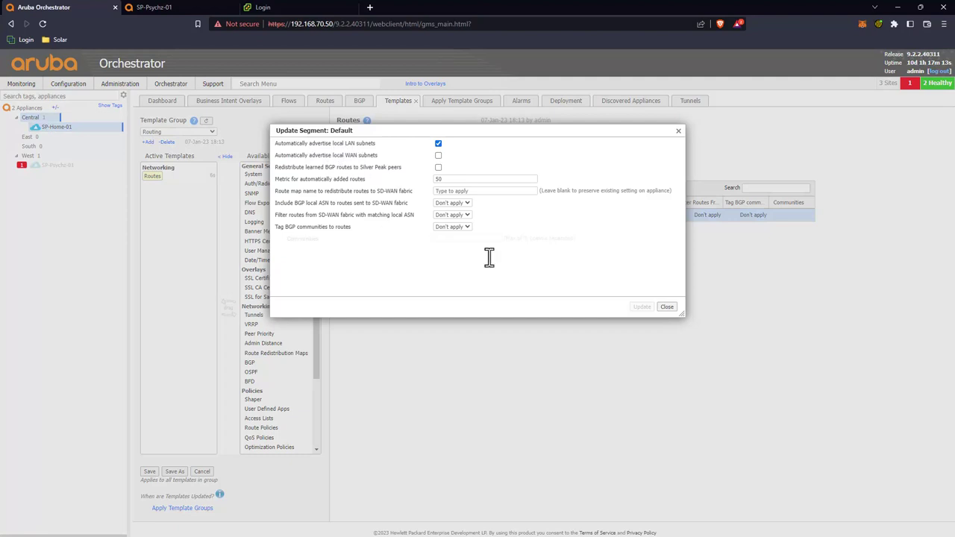
pyautogui.click(529, 189)
pyautogui.click(666, 308)
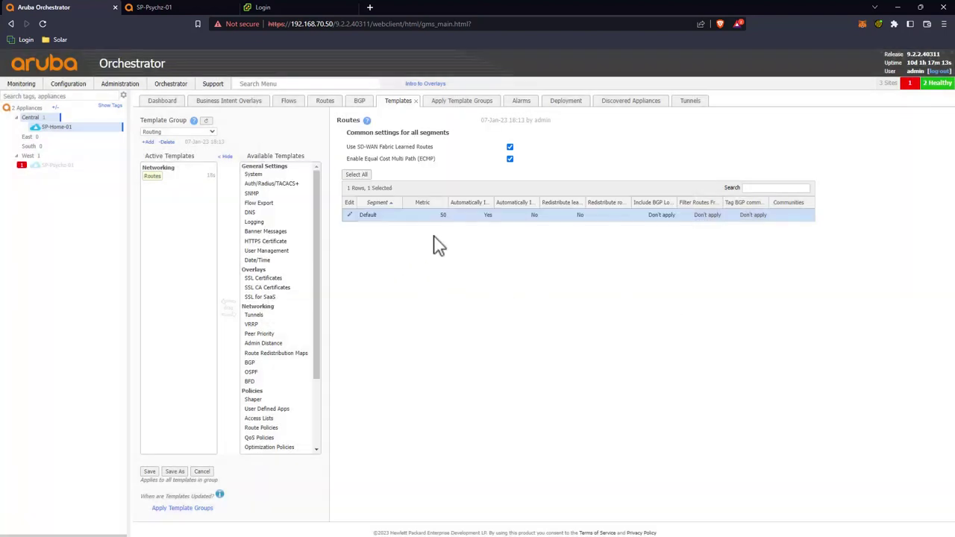
pyautogui.click(149, 472)
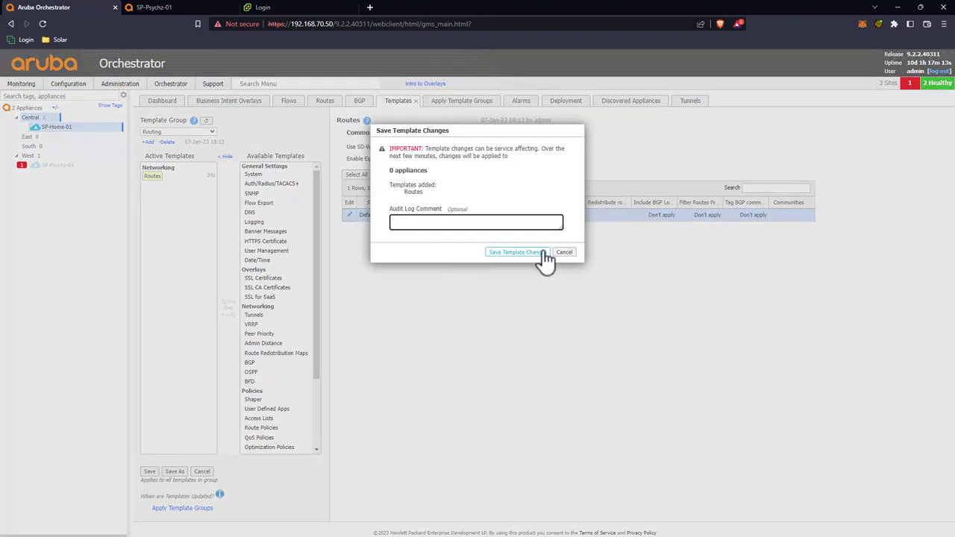
pyautogui.click(517, 252)
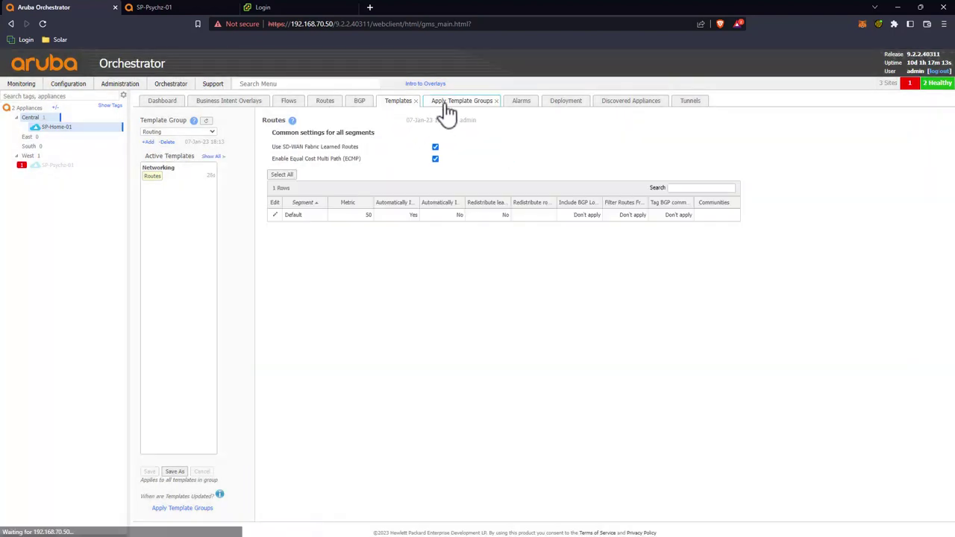
# Step: Select SP-Home-01 and SP-Psychz-01, mark Routing as Add, and apply the templates
pyautogui.click(444, 103)
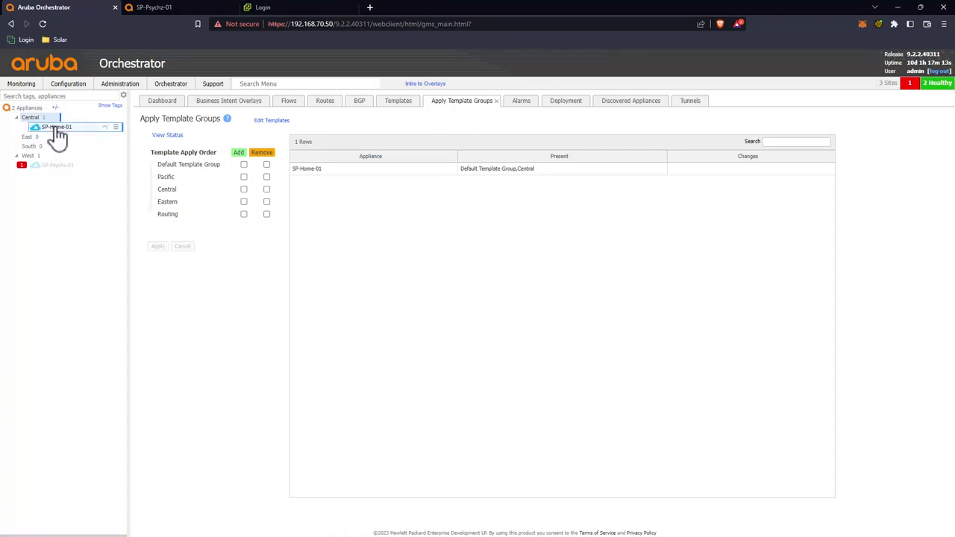
pyautogui.moveTo(56, 132)
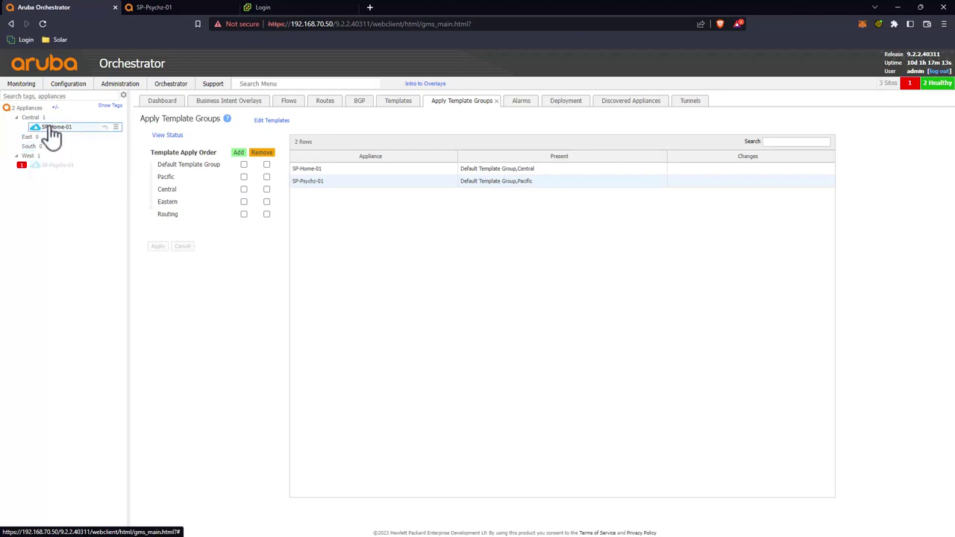
pyautogui.click(49, 128)
pyautogui.keyDown('ctrl'); pyautogui.click(55, 166); pyautogui.keyUp('ctrl')
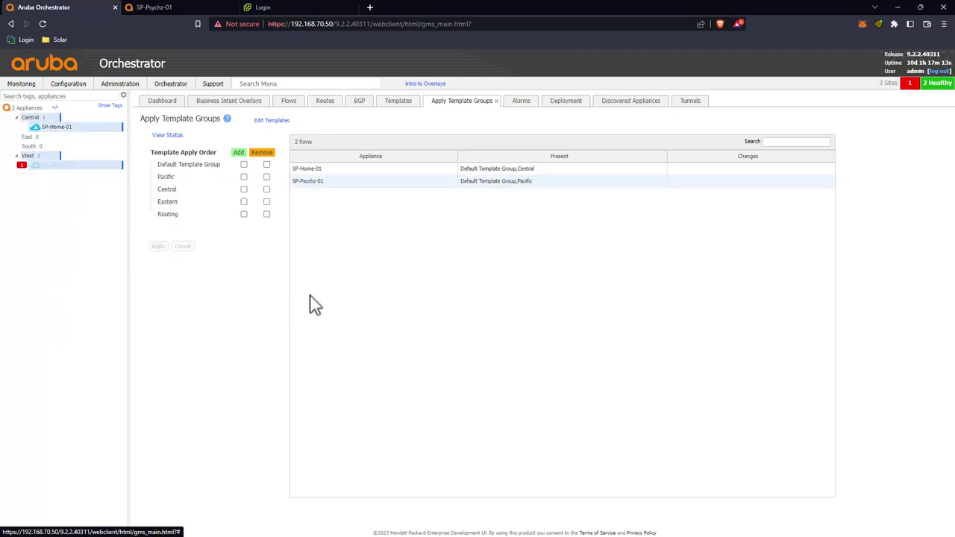
pyautogui.click(266, 215)
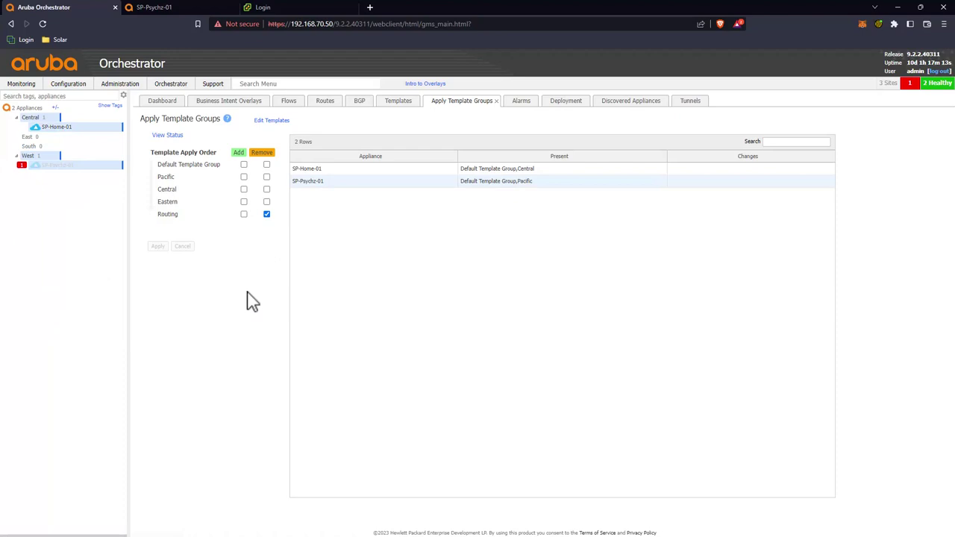
pyautogui.click(157, 246)
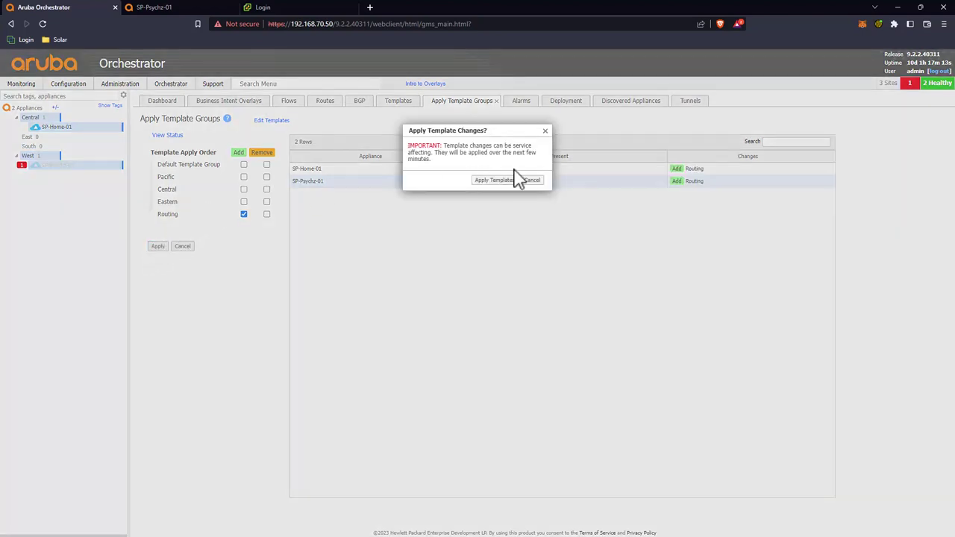
pyautogui.click(490, 181)
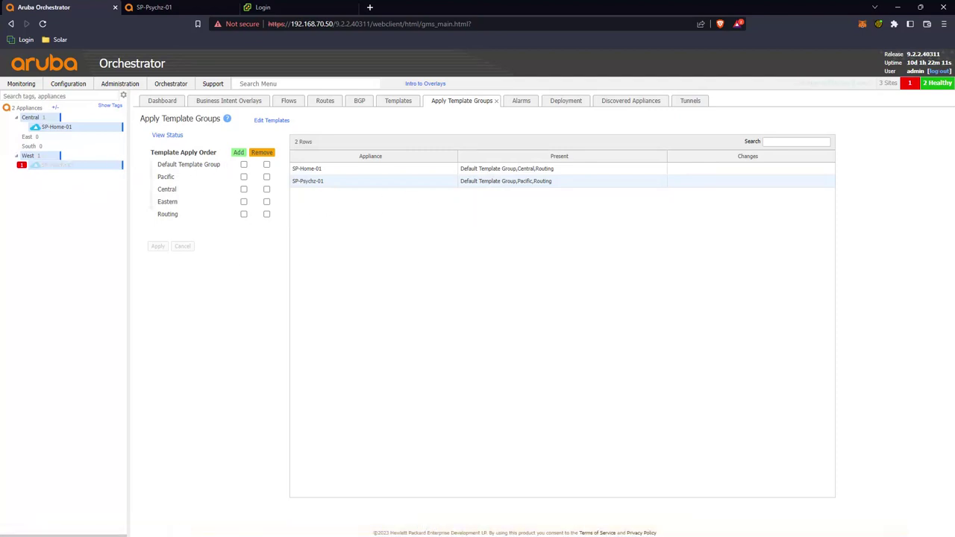
pyautogui.click(325, 103)
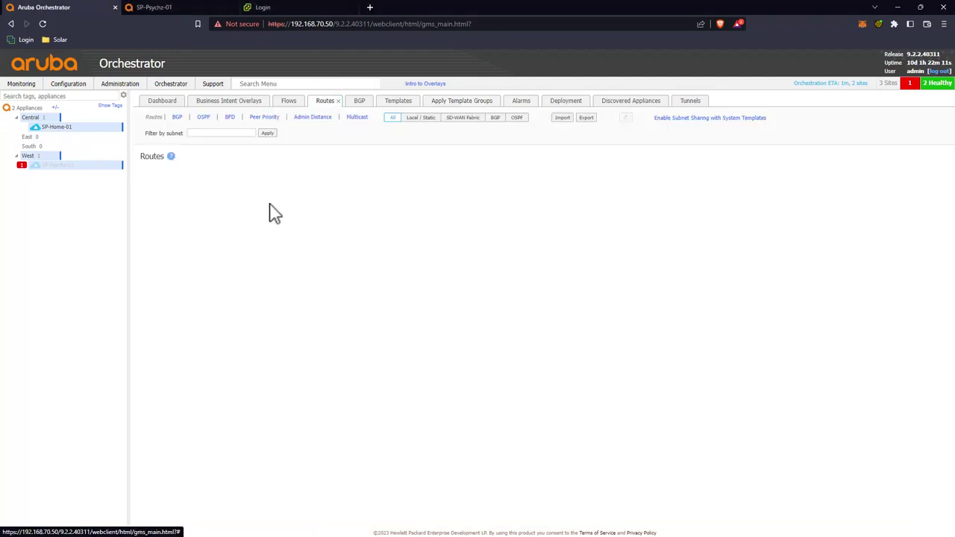
# Step: View SP-Psychz-01's six routes including 192.168.70.0/24, then the Alarms list
pyautogui.click(60, 167)
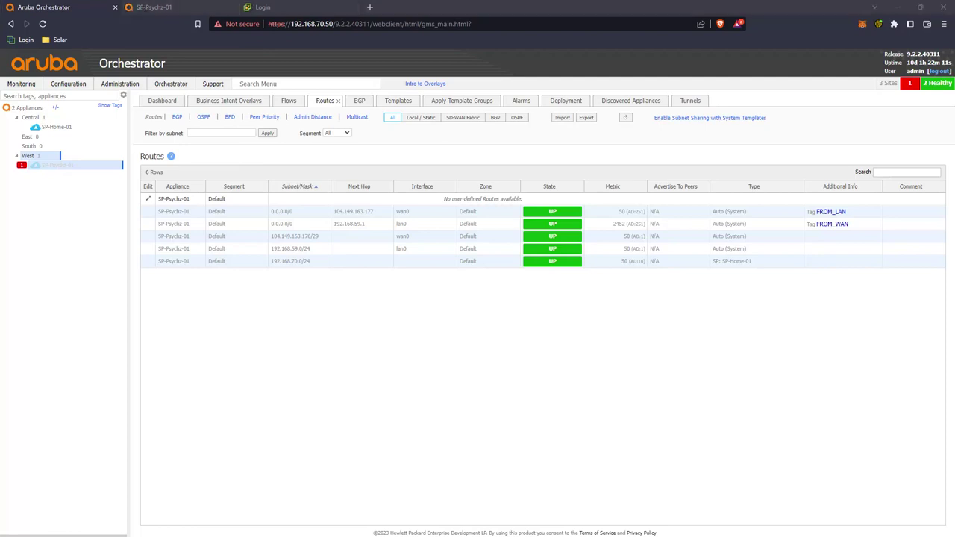
pyautogui.click(520, 102)
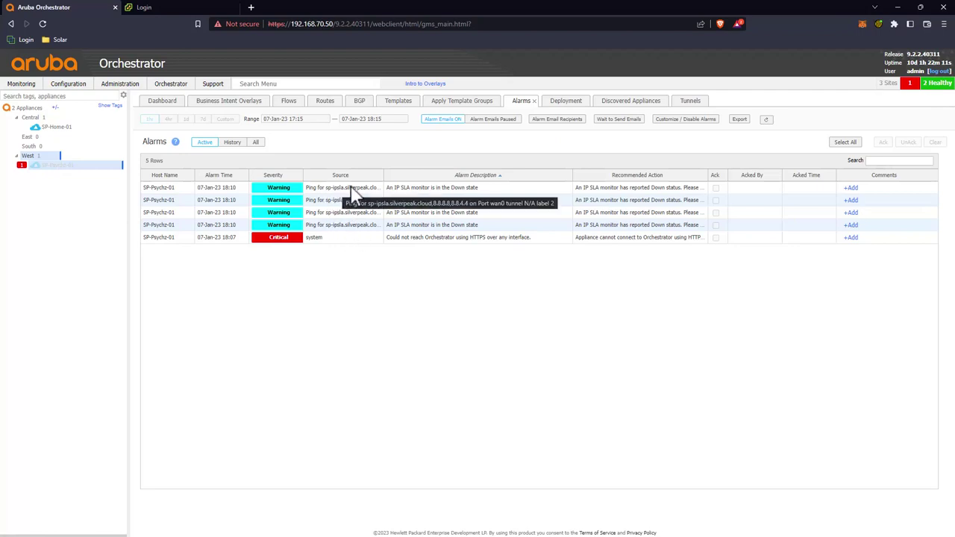
# Step: Inspect SP-Psychz-01's IP SLA and HTTPS alarm rows, then view its Inline Router deployment
pyautogui.click(356, 201)
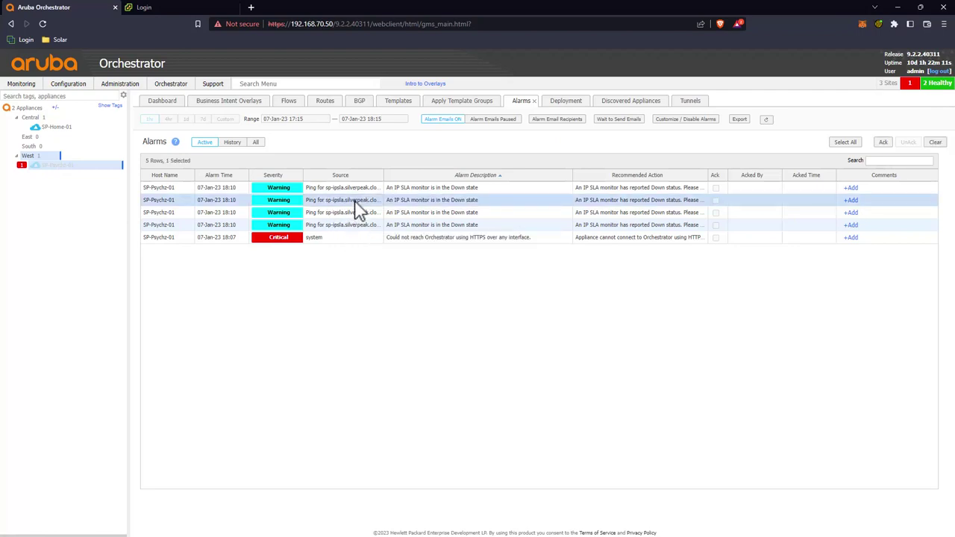
pyautogui.click(355, 191)
pyautogui.click(358, 212)
pyautogui.click(352, 225)
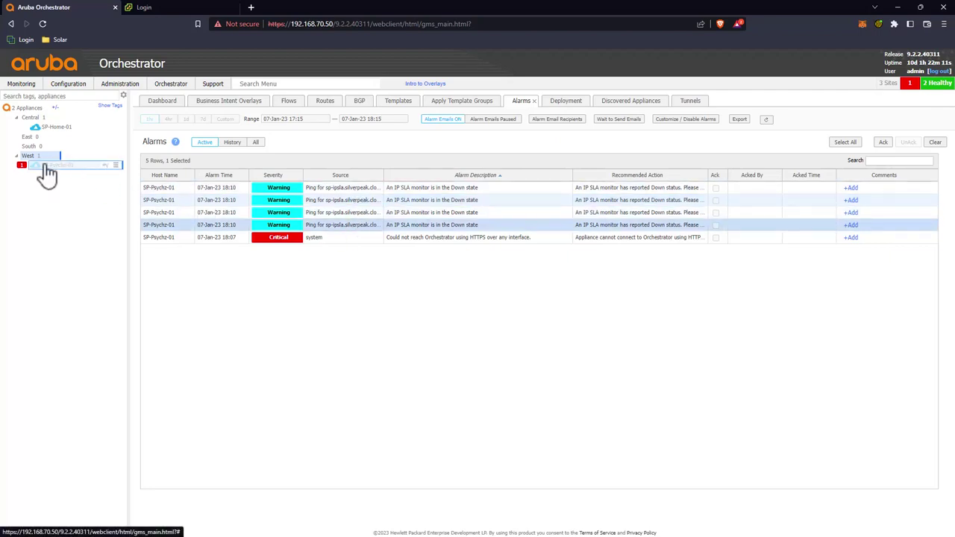
pyautogui.moveTo(54, 172)
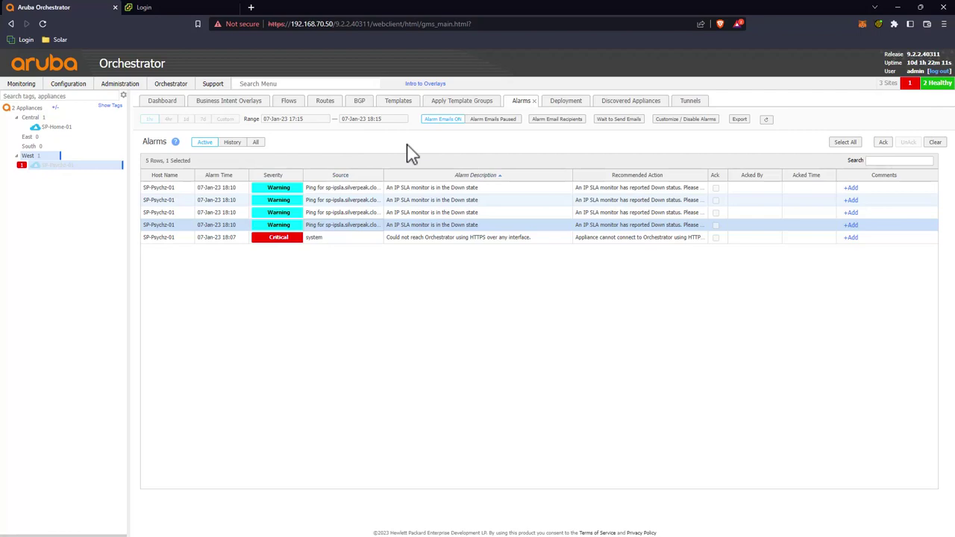
pyautogui.click(566, 101)
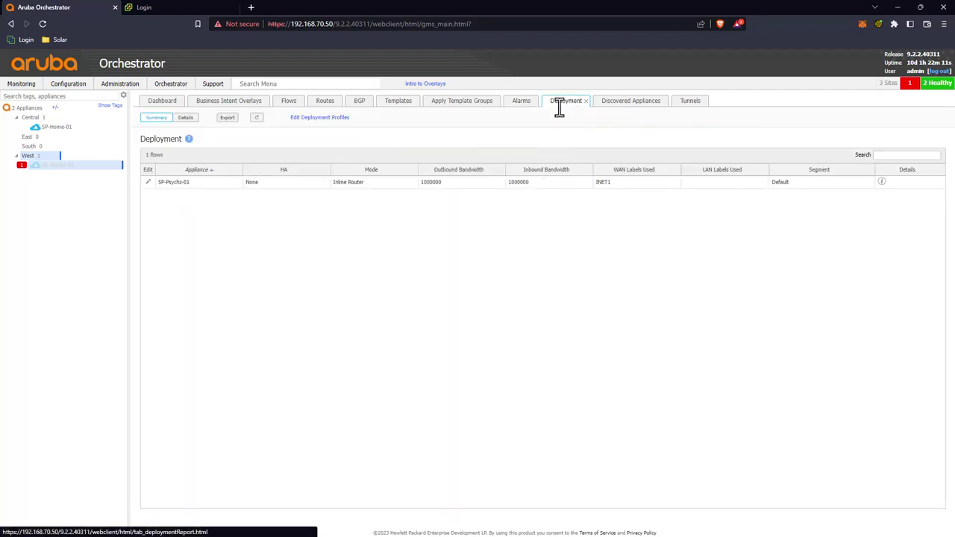
# Step: Create and save a new template group named Psychz Default
pyautogui.click(391, 103)
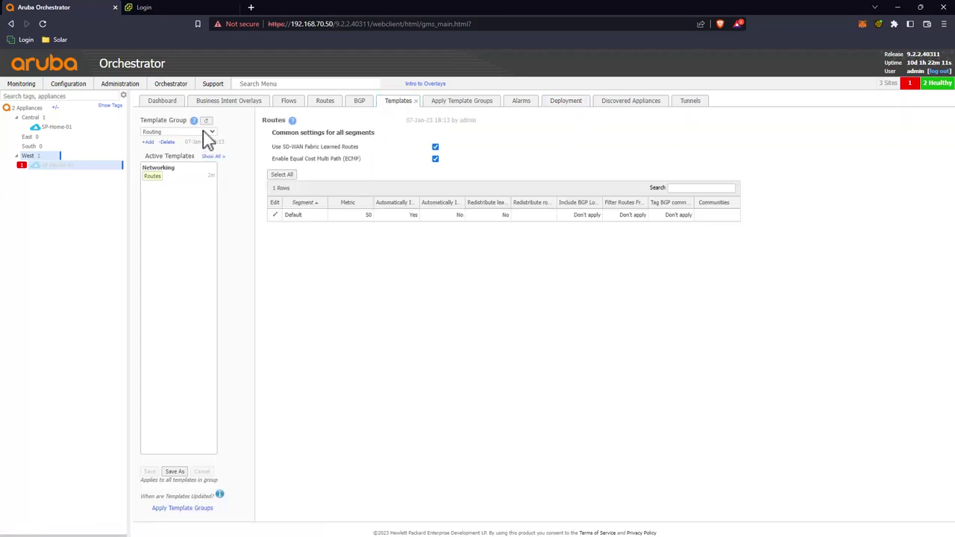
pyautogui.click(150, 142)
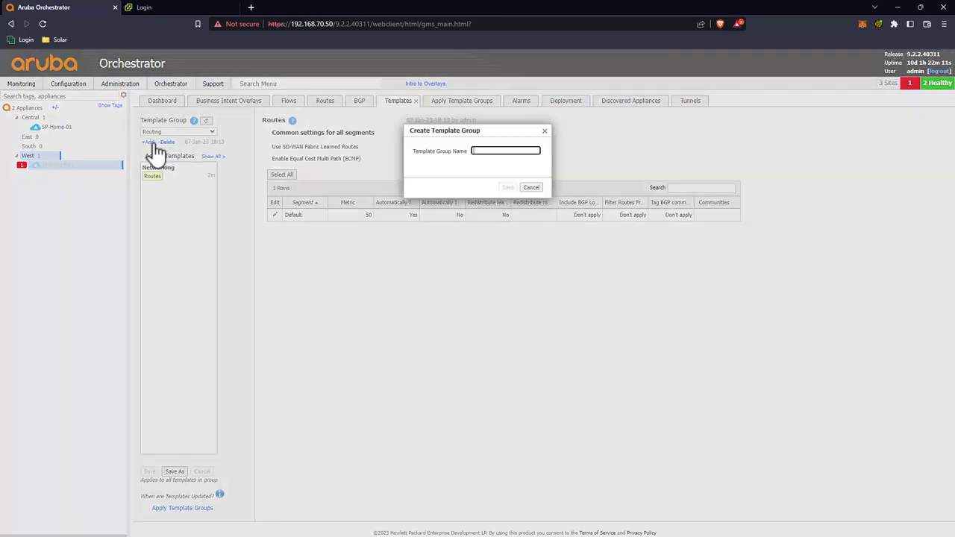
pyautogui.write('Psv')
pyautogui.click(507, 187)
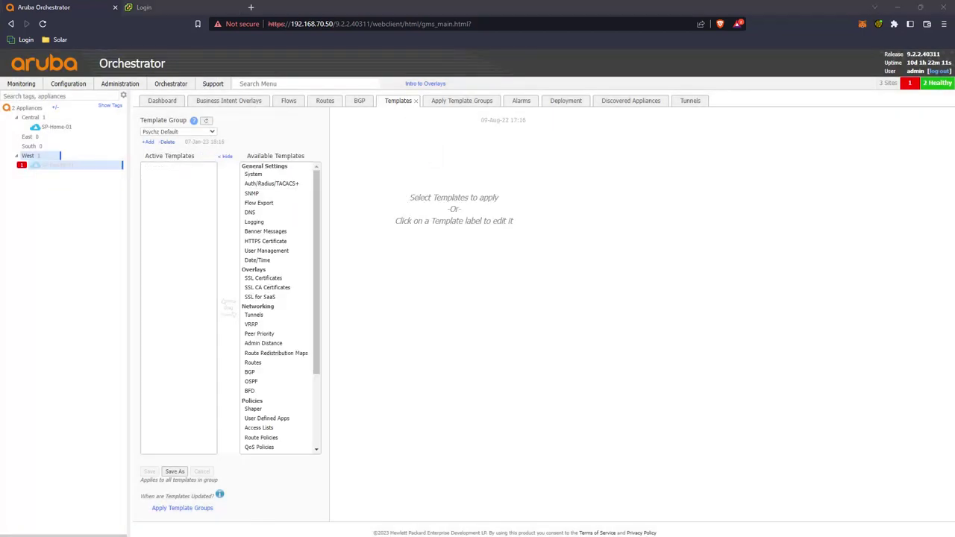
# Step: Add SNMP, DNS, Admin Distance, Shaper, Management Services and Session Management templates to the group
pyautogui.moveTo(251, 193); pyautogui.dragTo(197, 187)
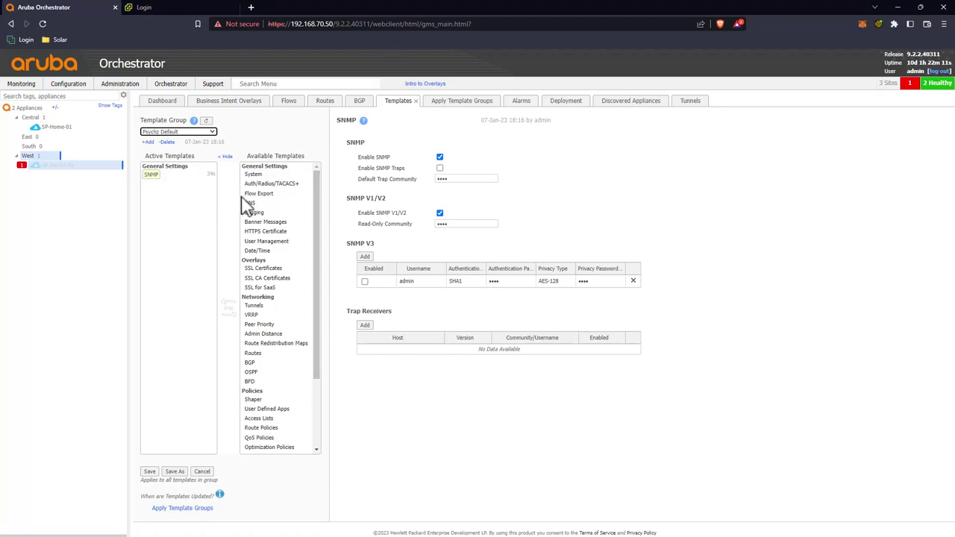
pyautogui.moveTo(256, 202); pyautogui.dragTo(270, 233)
pyautogui.moveTo(271, 292); pyautogui.dragTo(164, 197)
pyautogui.moveTo(254, 324); pyautogui.dragTo(192, 266)
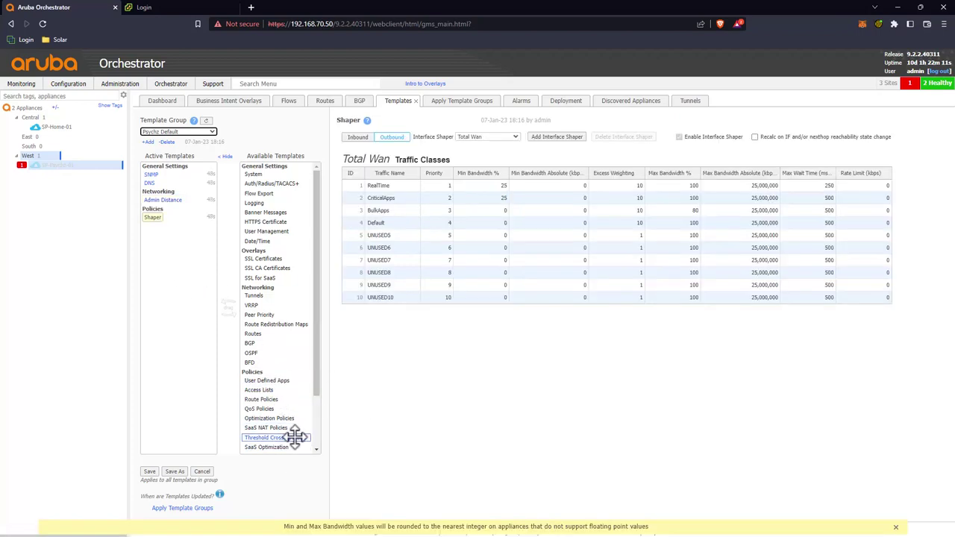
pyautogui.scroll(-2, 287, 440)
pyautogui.scroll(1, 277, 440)
pyautogui.scroll(-1, 277, 433)
pyautogui.moveTo(273, 412); pyautogui.dragTo(168, 310)
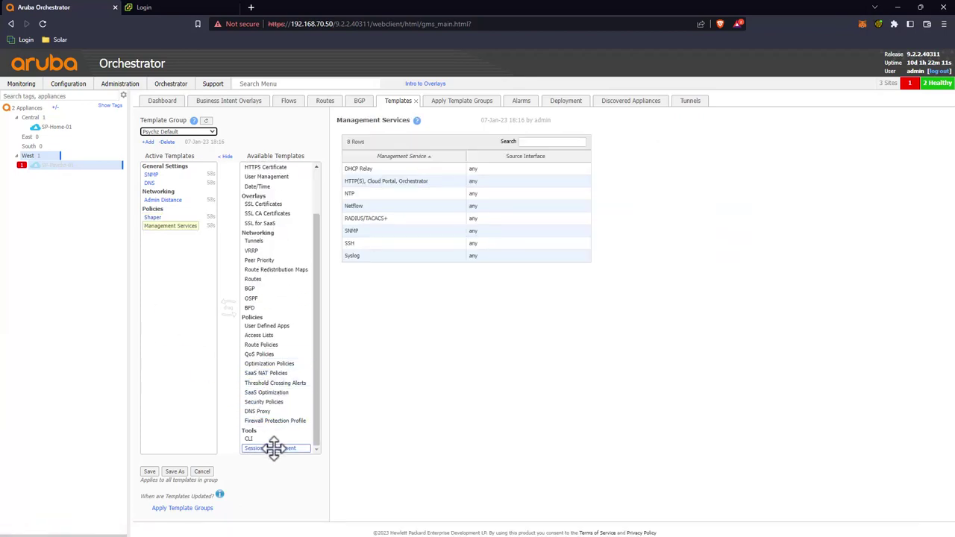
pyautogui.moveTo(270, 448); pyautogui.dragTo(188, 283)
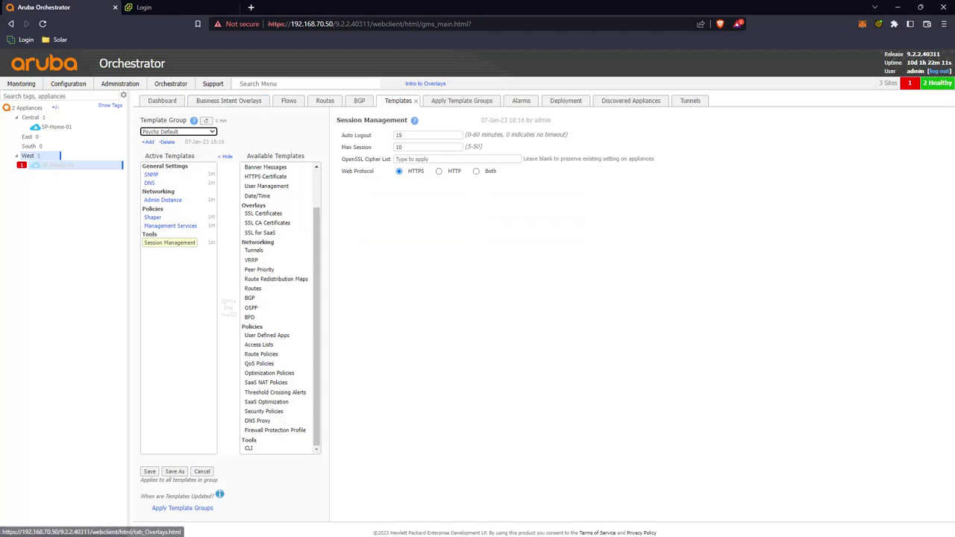
# Step: Set DNS servers to 192.168.59.251, 192.168.69.251 and 192.168.69.252 and save
pyautogui.click(150, 182)
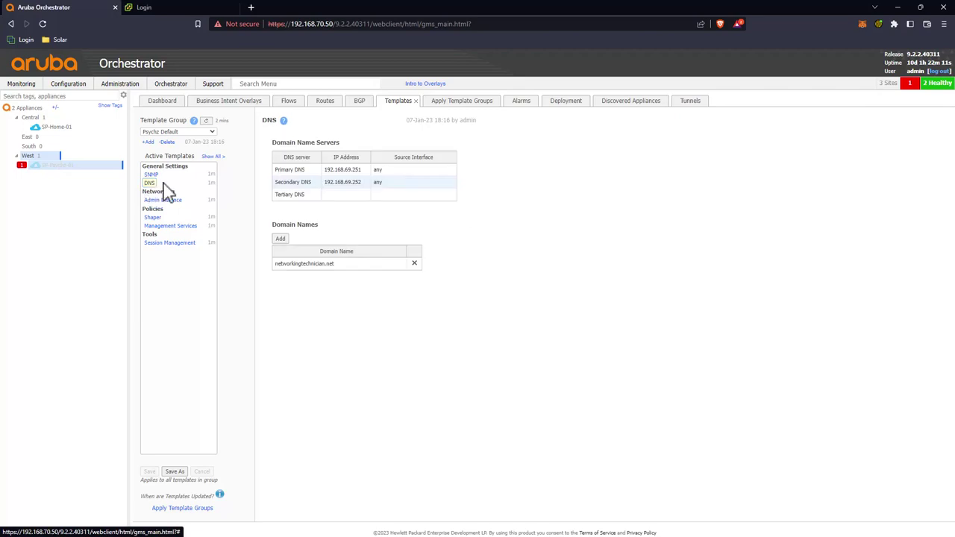
pyautogui.click(348, 187)
pyautogui.hotkey('ctrl', 'c')
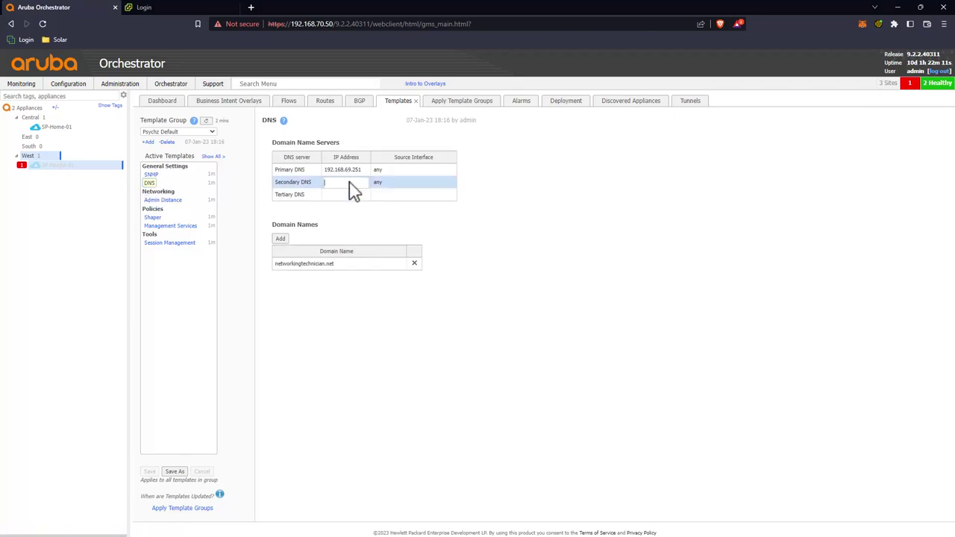
pyautogui.click(352, 194)
pyautogui.hotkey('ctrl', 'v')
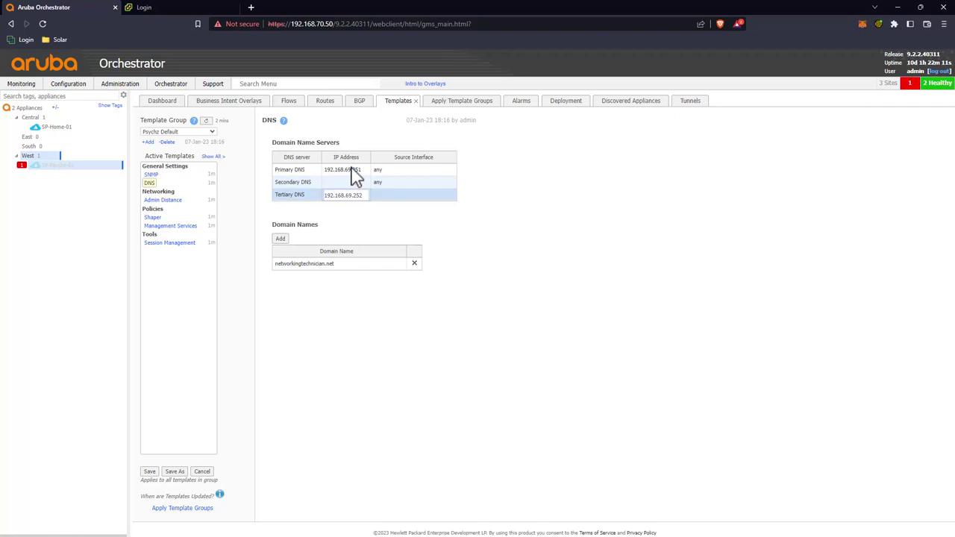
pyautogui.click(351, 171)
pyautogui.hotkey('ctrl', 'x')
pyautogui.click(336, 182)
pyautogui.hotkey('ctrl', 'v')
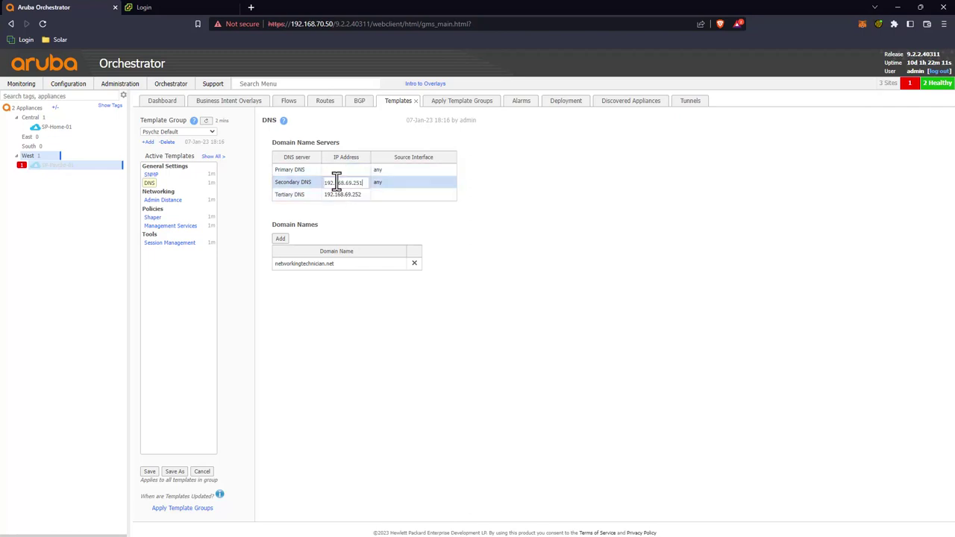
pyautogui.click(336, 173)
pyautogui.write('19')
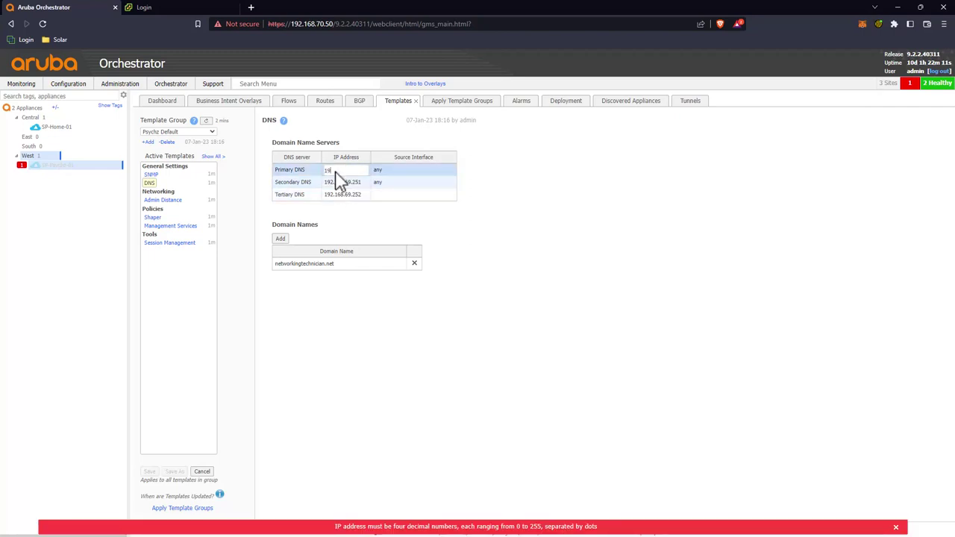
pyautogui.write('2.168.59.251')
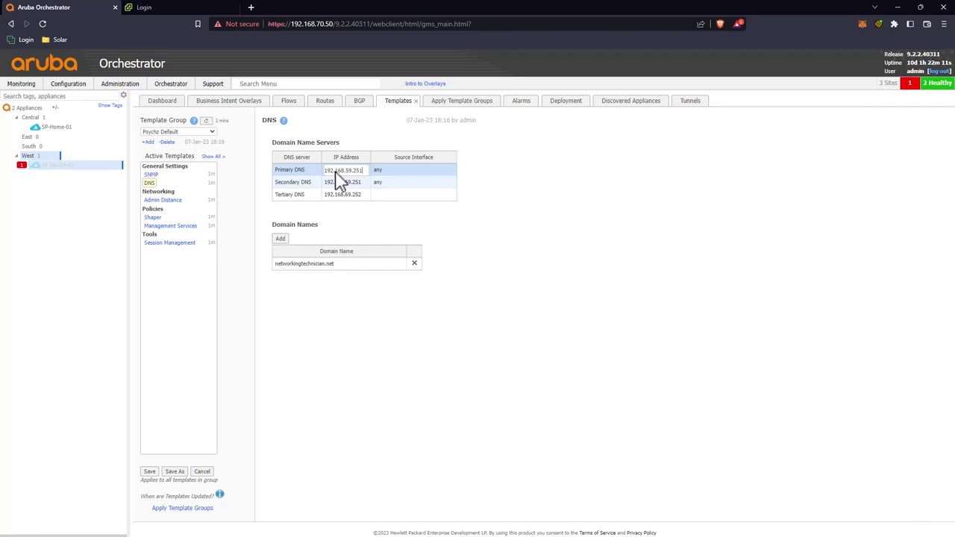
pyautogui.click(150, 472)
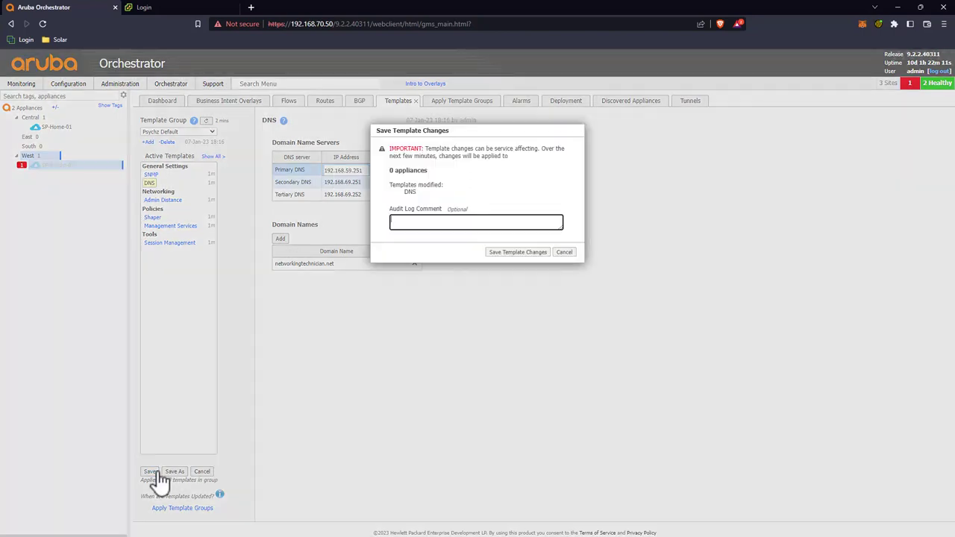
pyautogui.click(543, 254)
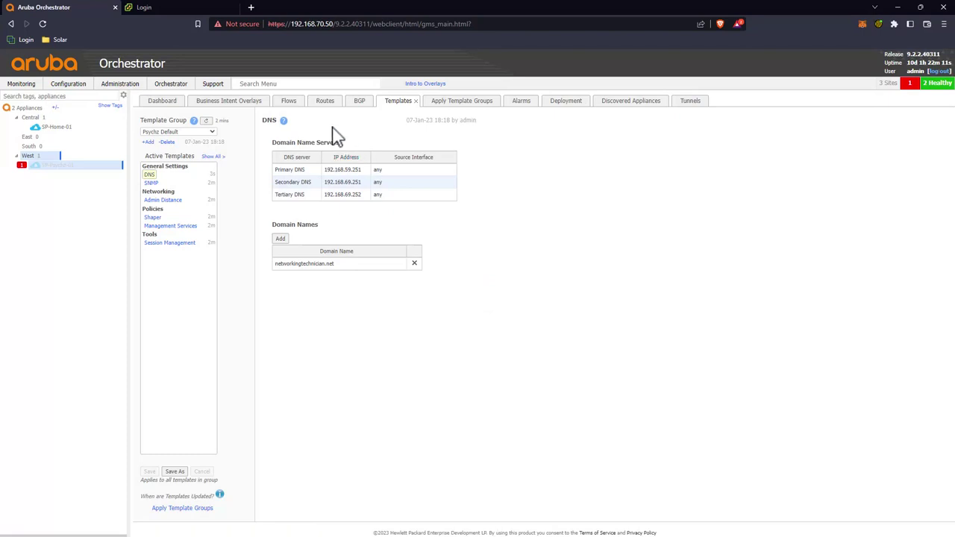
# Step: Remove Default Template Group, add Psychz Default on SP-Psychz-01, and apply the templates
pyautogui.click(460, 100)
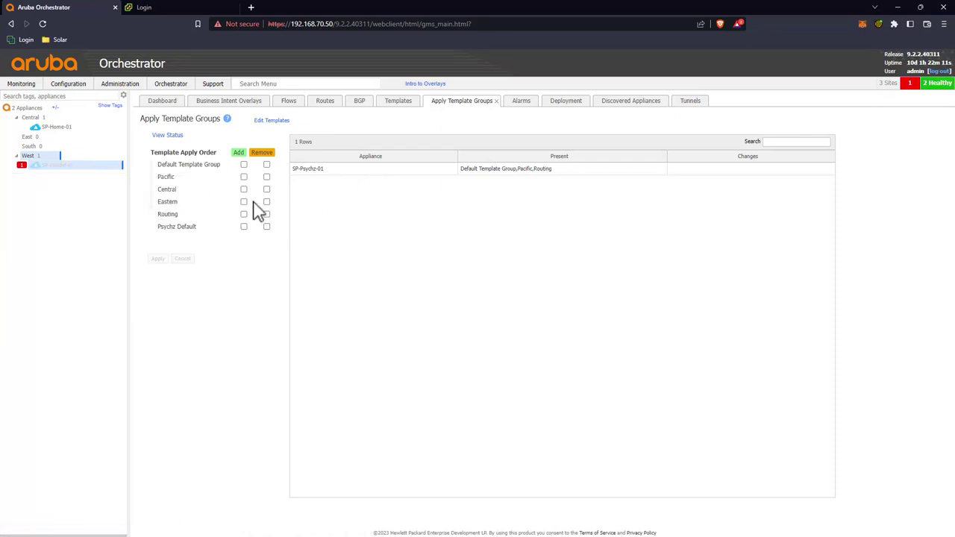
pyautogui.click(267, 165)
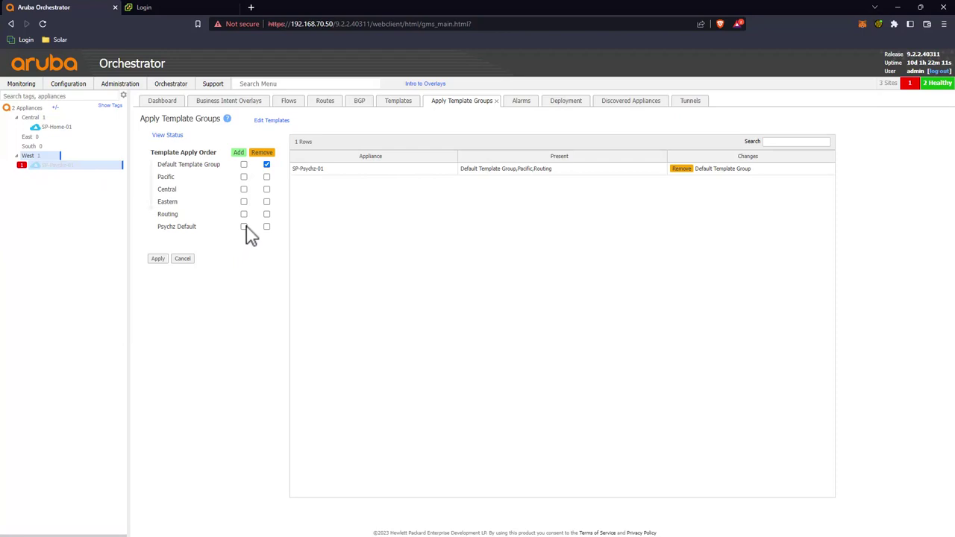
pyautogui.click(243, 226)
pyautogui.click(158, 259)
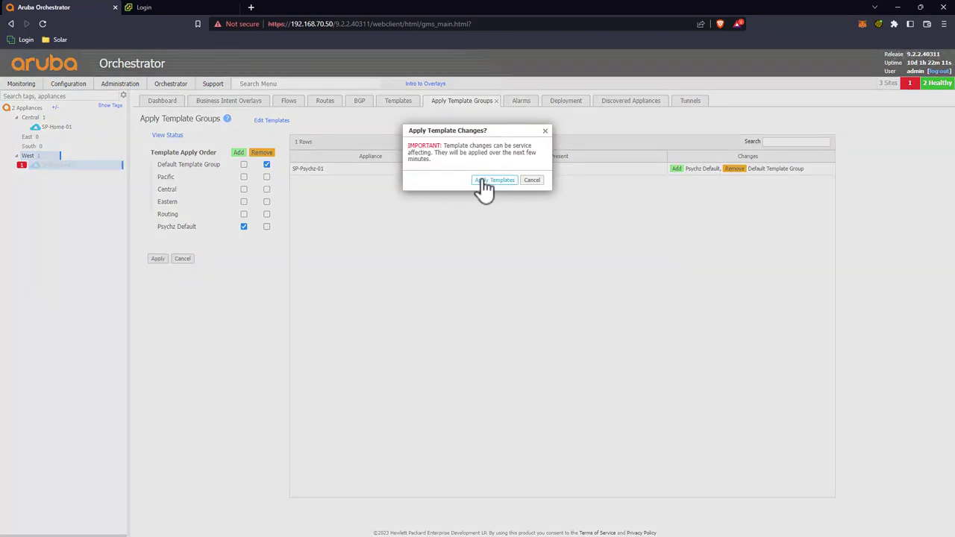
pyautogui.click(484, 180)
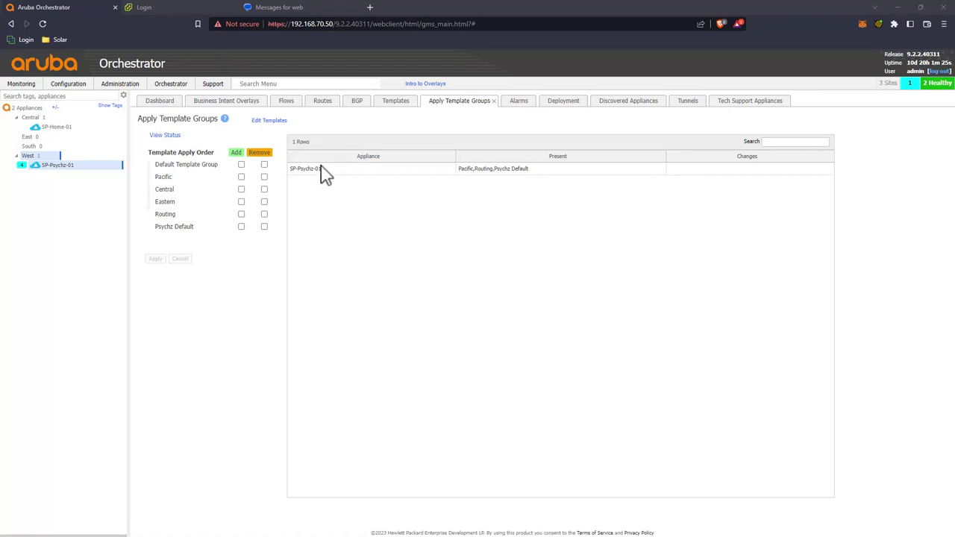
# Step: Review the template groups assigned to SP-Home-01 and both appliances, then select SP-Home-01
pyautogui.click(63, 128)
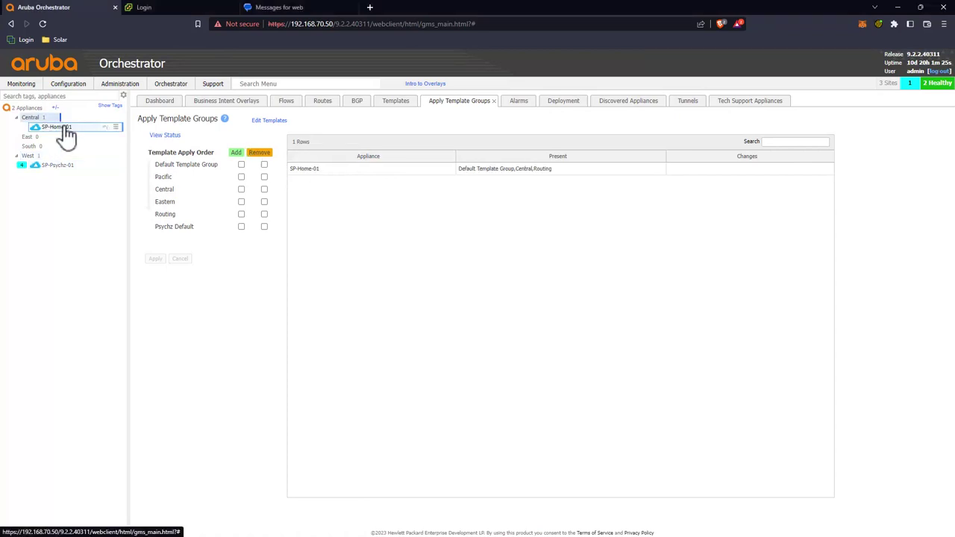
pyautogui.click(57, 132)
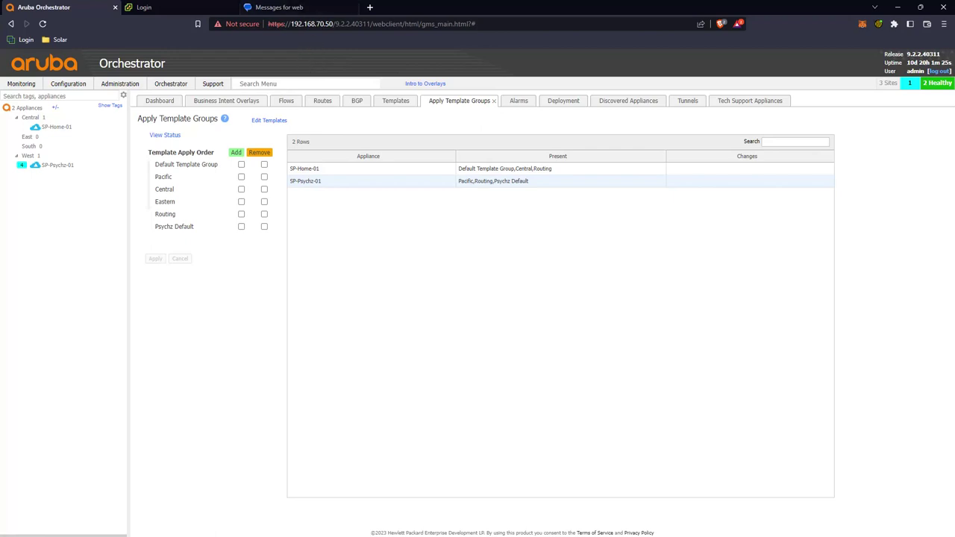
pyautogui.click(56, 130)
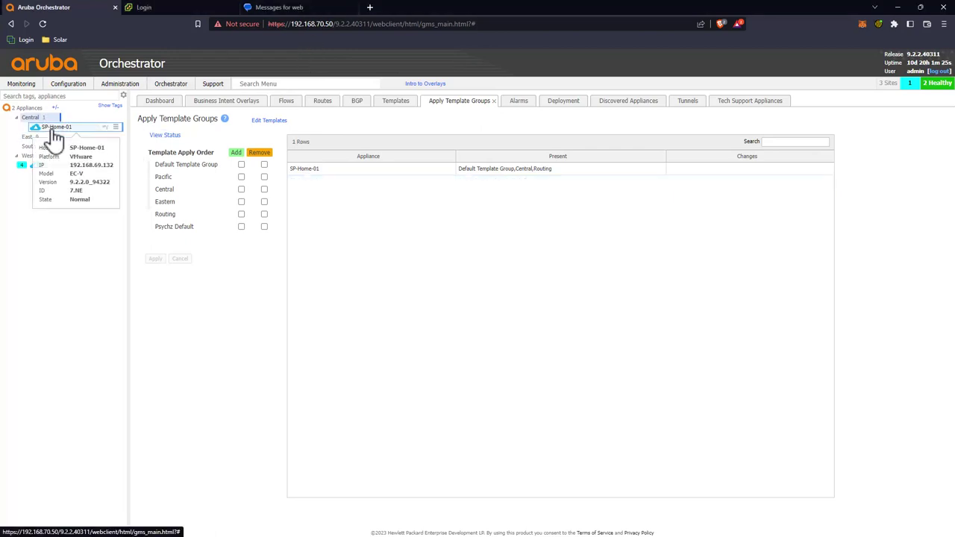
pyautogui.rightClick(55, 131)
pyautogui.click(53, 131)
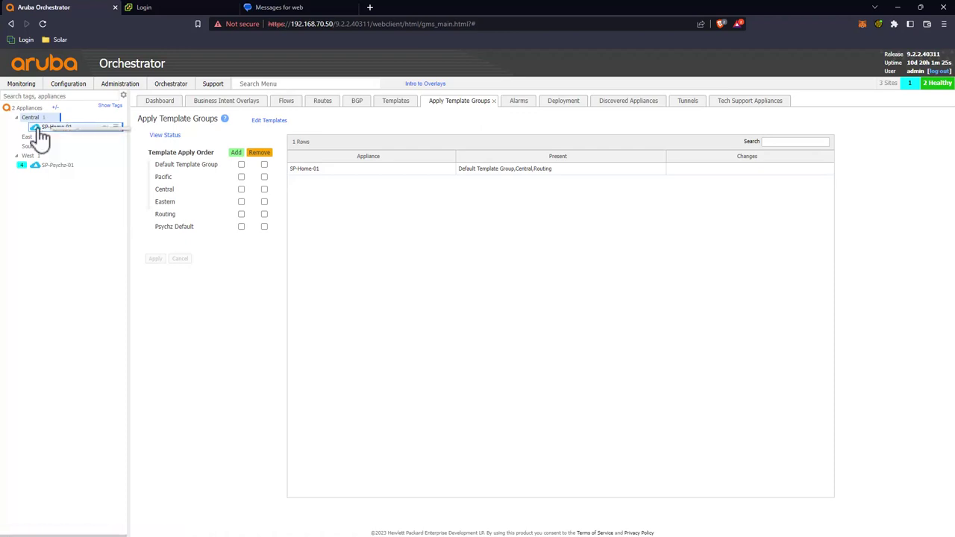
# Step: Inspect SP-Home-01's deployment profile interfaces and LAN IP, then start a blank browser tab
pyautogui.click(566, 100)
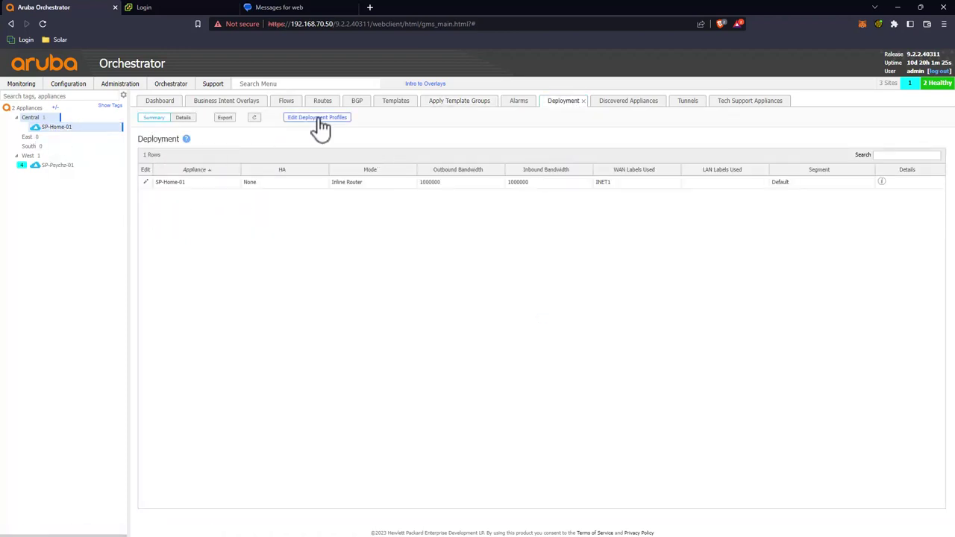
pyautogui.click(147, 184)
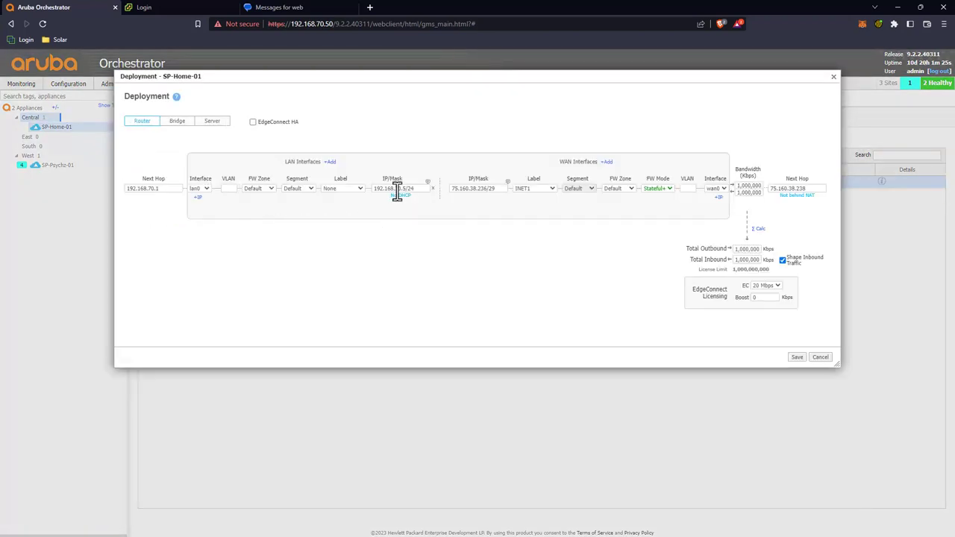
pyautogui.moveTo(406, 186); pyautogui.dragTo(358, 196)
pyautogui.click(369, 7)
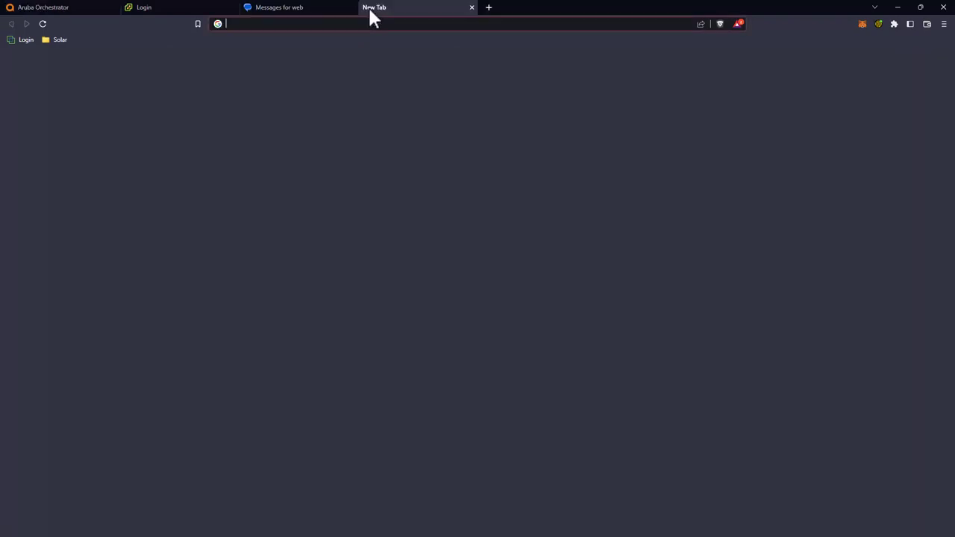
# Step: Load the management center at 192.168.69.21 and view FTDv-01's BGP IPv4 neighbors
pyautogui.write('192.168.69.21')
pyautogui.press('Return')
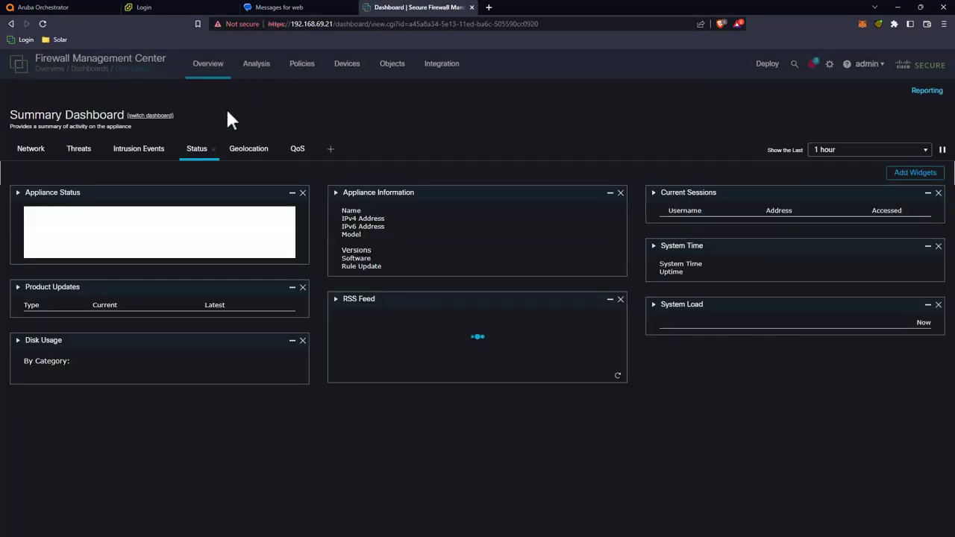
pyautogui.click(353, 95)
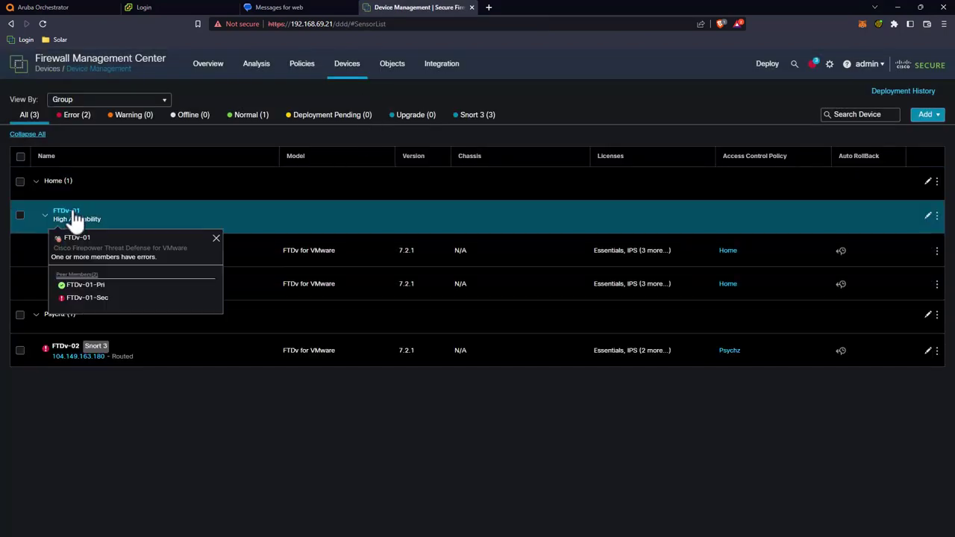
pyautogui.click(71, 212)
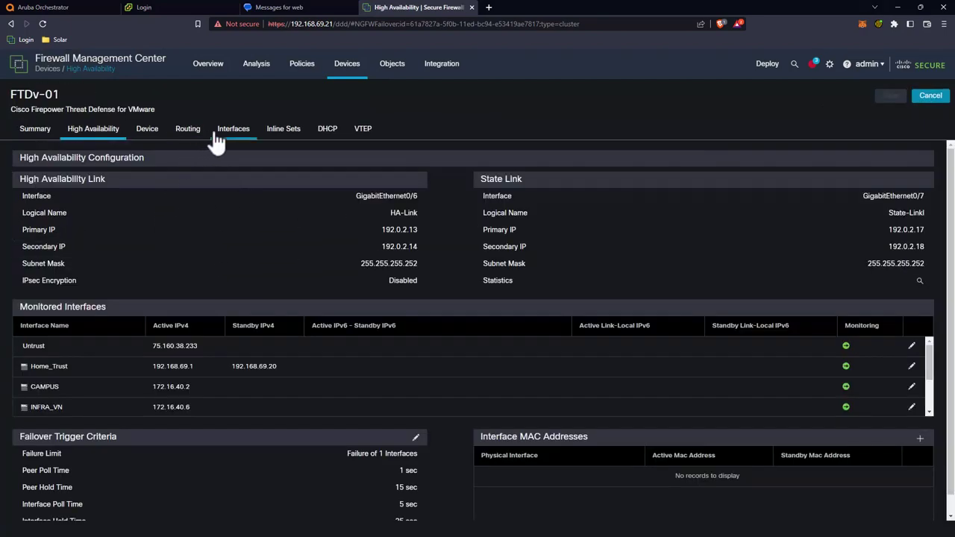
pyautogui.click(191, 140)
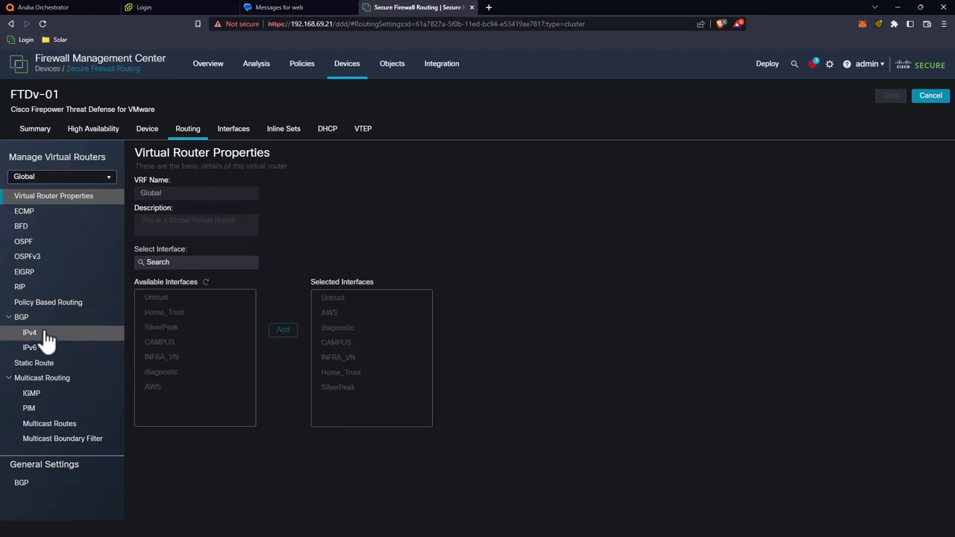
pyautogui.click(44, 334)
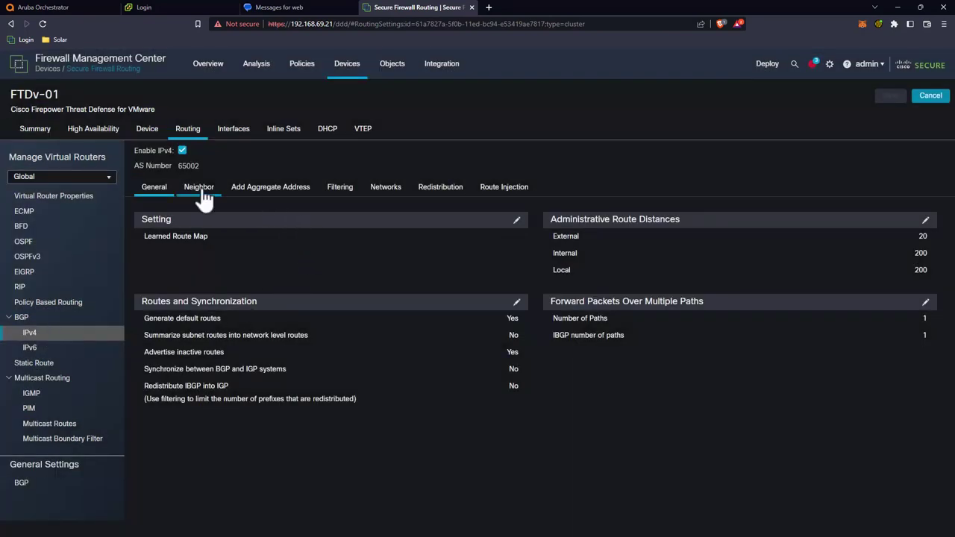
pyautogui.click(201, 189)
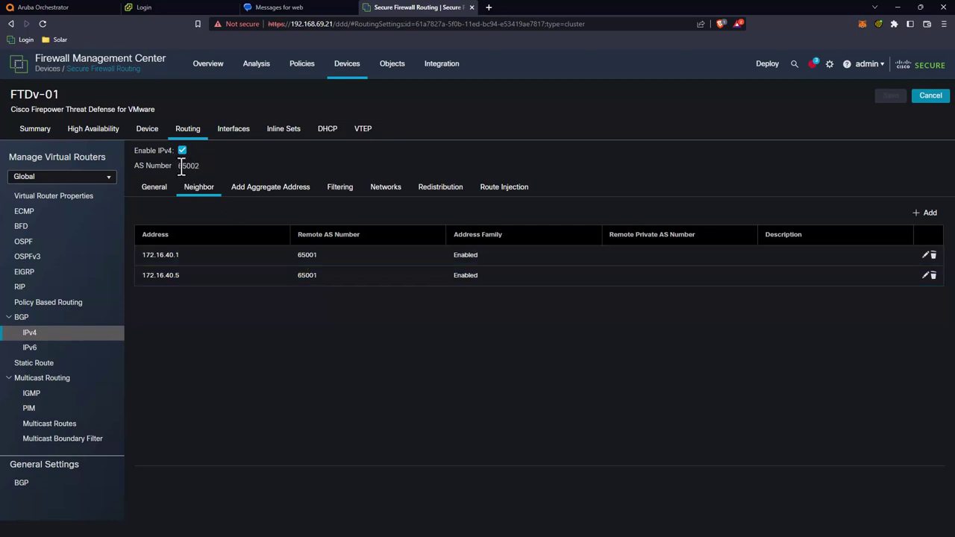
# Step: Add an enabled BGP neighbor 192.168.70.5 with remote AS 65003 on FTDv-01
pyautogui.click(936, 218)
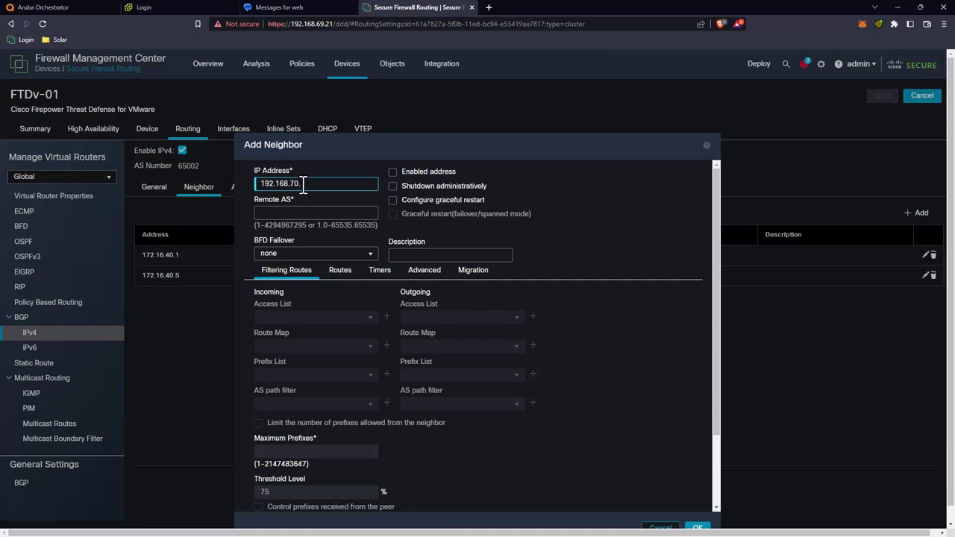
pyautogui.click(308, 210)
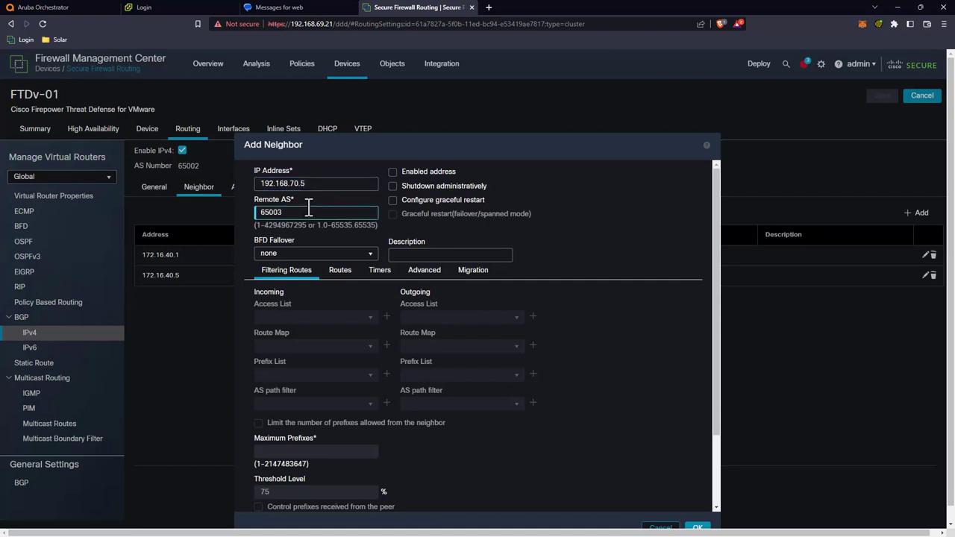
pyautogui.click(392, 172)
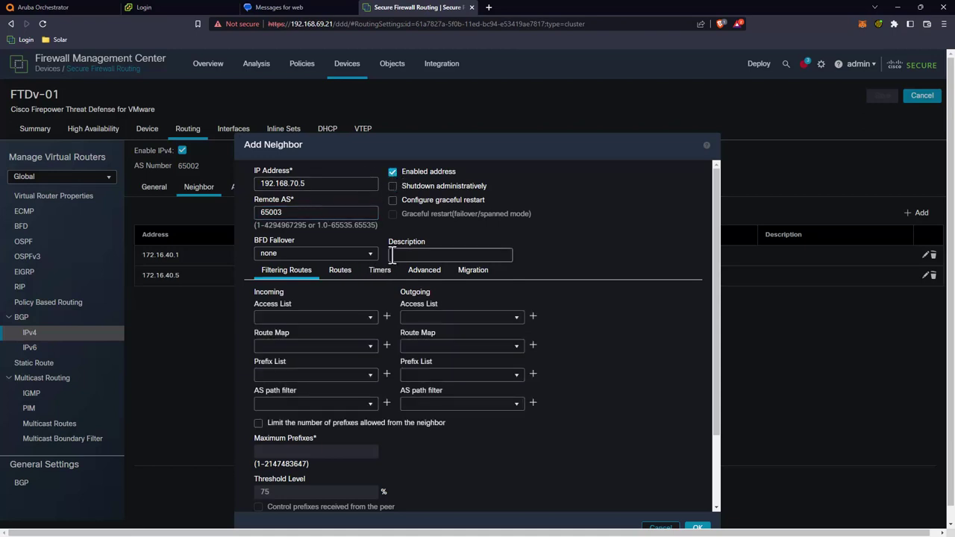
pyautogui.scroll(-1, 352, 216)
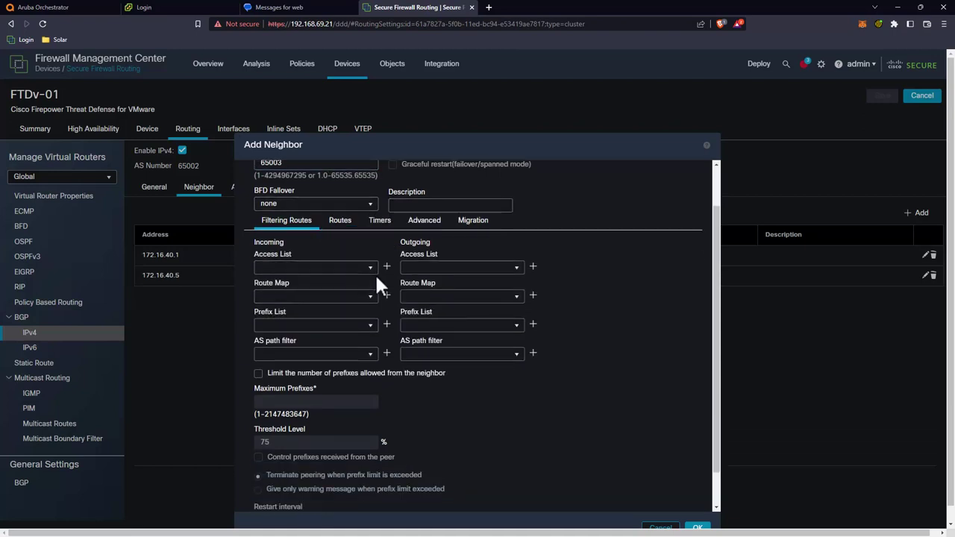
pyautogui.scroll(-1, 382, 273)
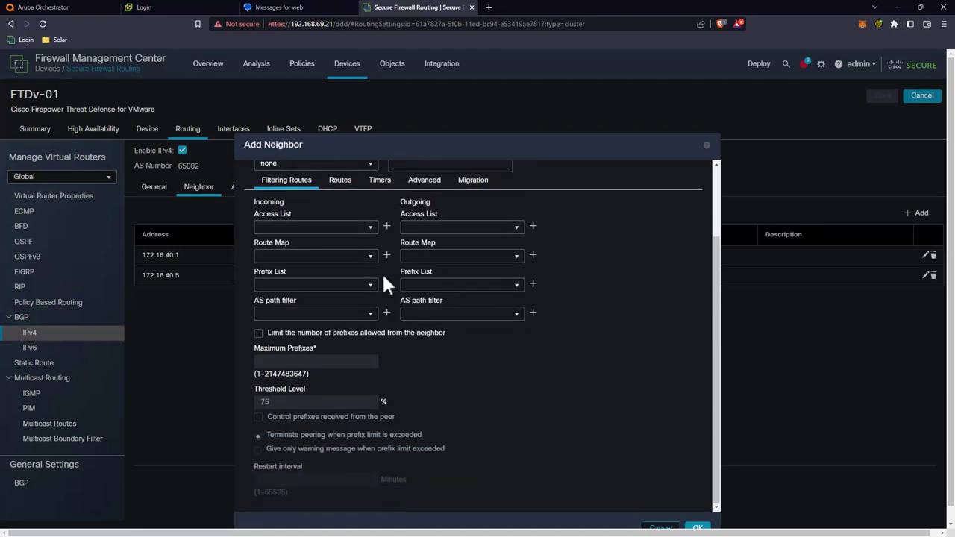
pyautogui.click(698, 528)
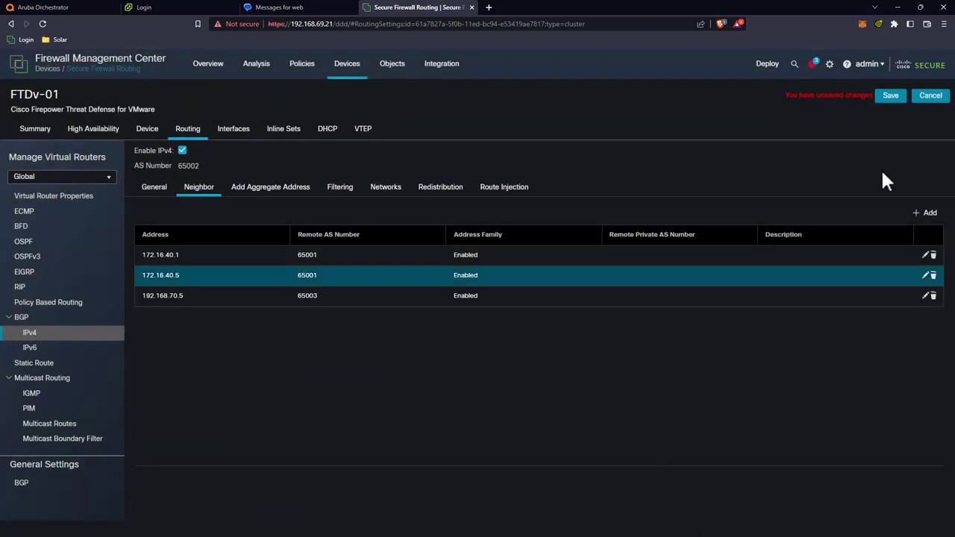
# Step: Save the routing changes and deploy them to FTDv-01
pyautogui.click(888, 97)
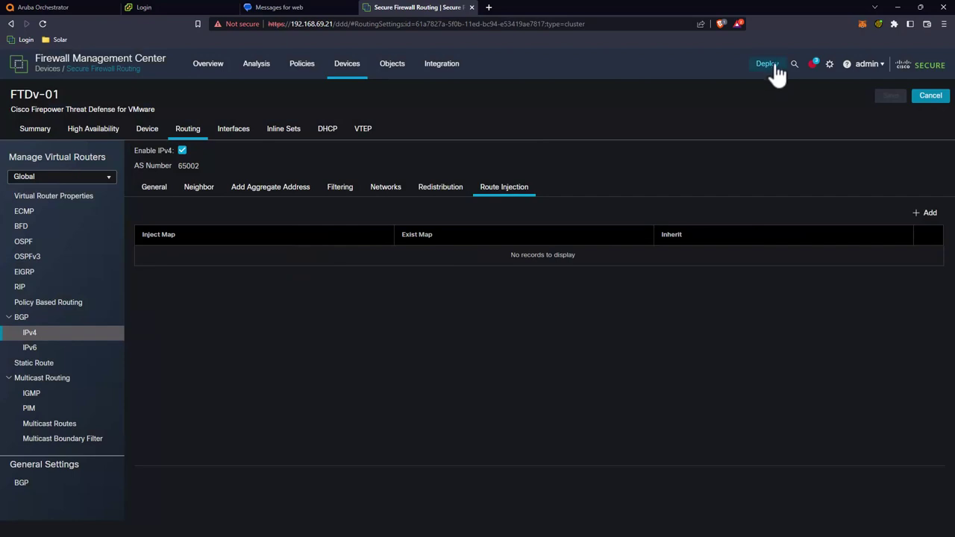
pyautogui.click(769, 66)
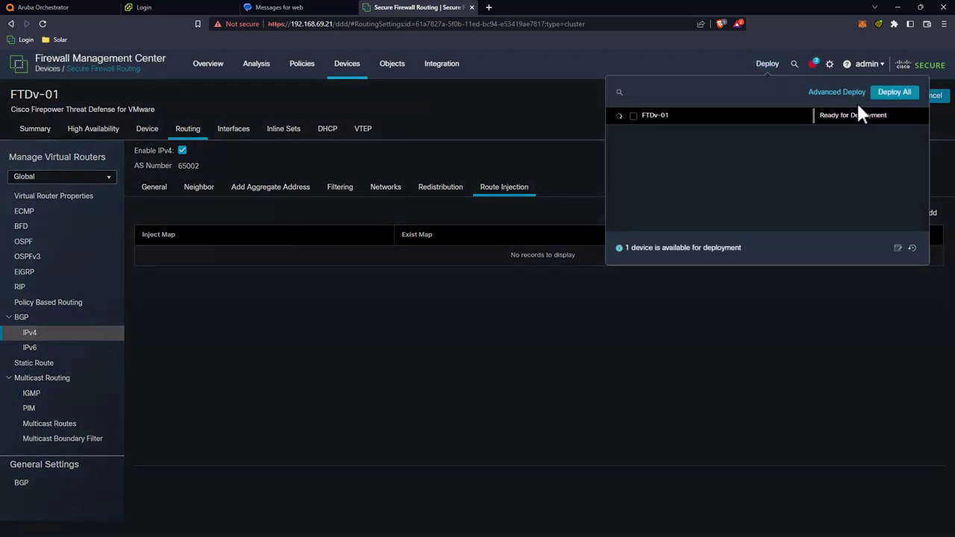
pyautogui.click(896, 93)
pyautogui.click(515, 113)
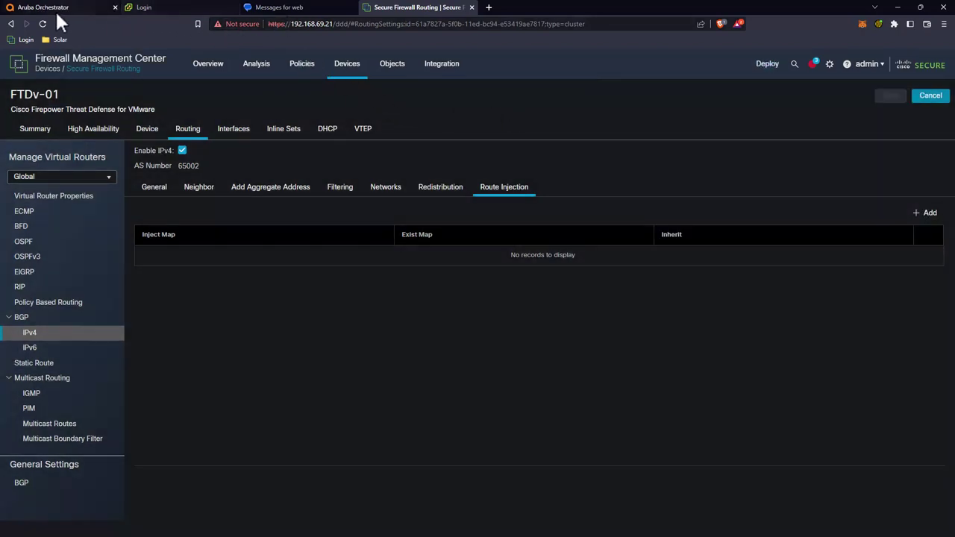
pyautogui.click(54, 7)
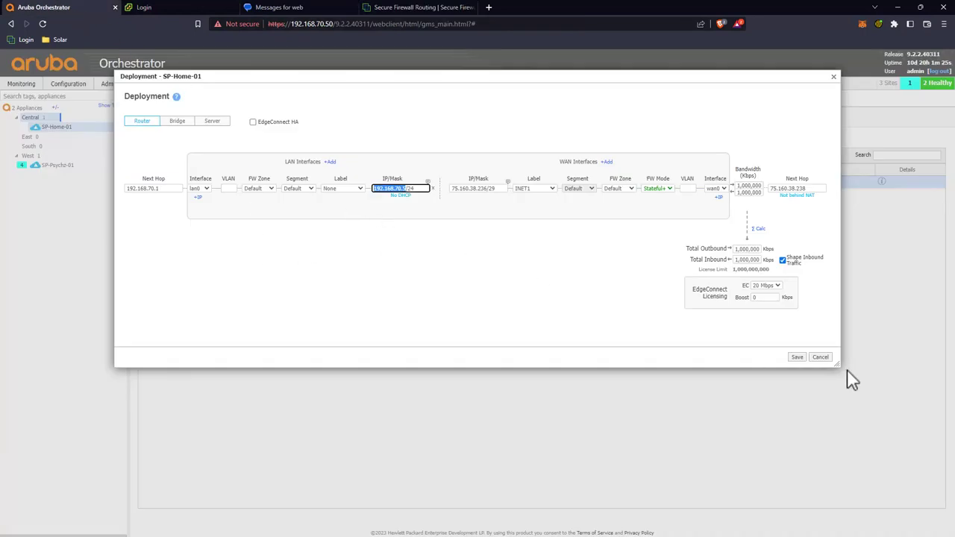
# Step: Apply the SP-Home-01 deployment settings and bring up its BGP settings for editing
pyautogui.click(795, 356)
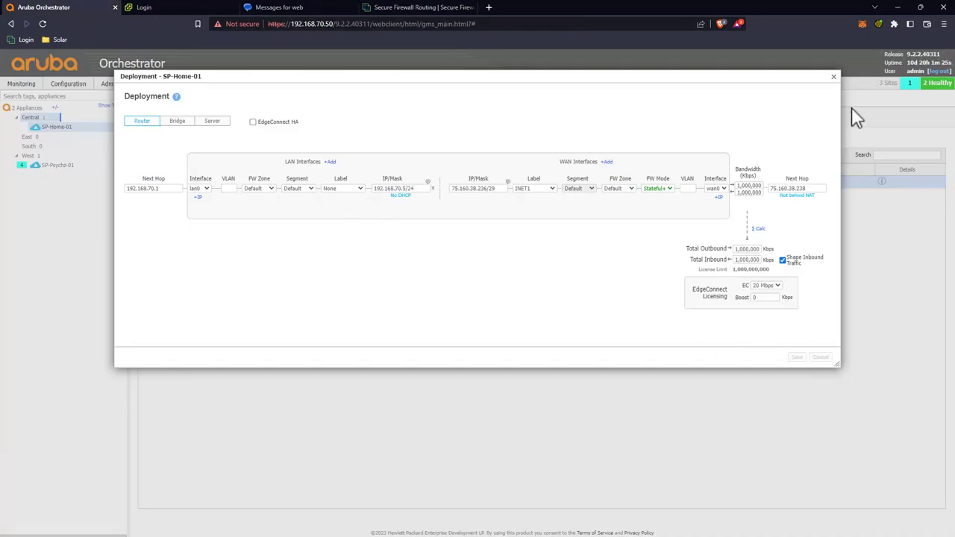
pyautogui.click(833, 76)
pyautogui.click(357, 101)
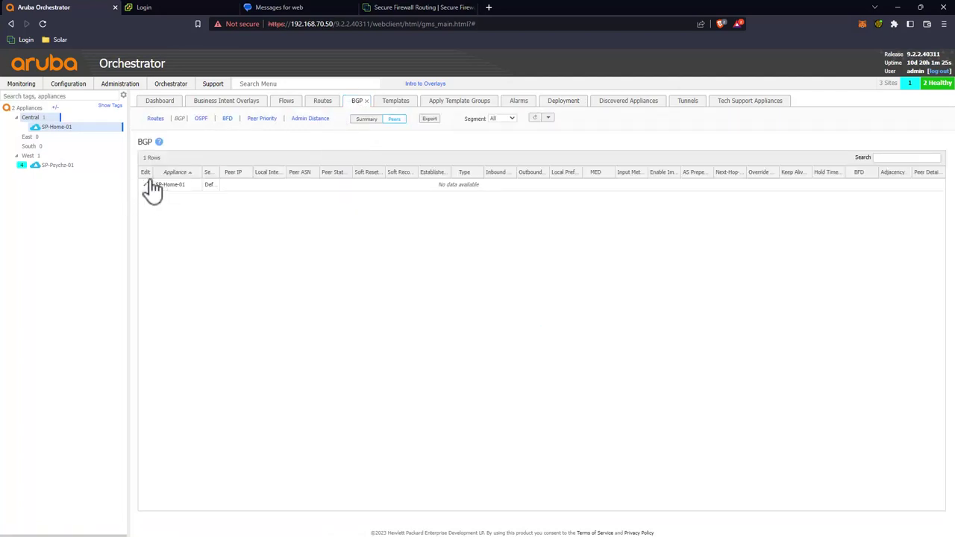
pyautogui.click(149, 184)
# Step: Enable BGP on SP-Home-01 with ASN 65003 and router ID 192.168.70.5
pyautogui.click(274, 144)
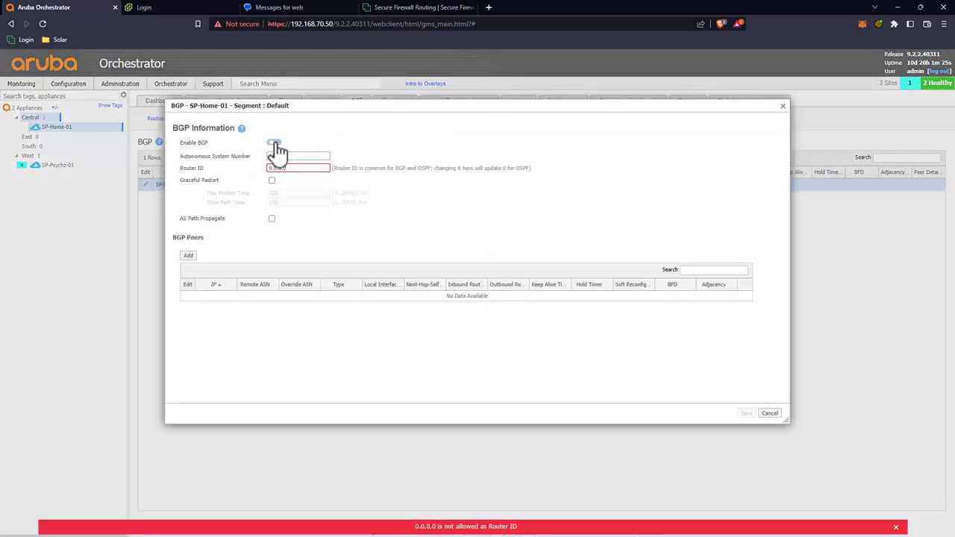
pyautogui.click(270, 156)
pyautogui.write('65003')
pyautogui.click(292, 169)
pyautogui.press('BackSpace')
pyautogui.press('BackSpace')
pyautogui.press('BackSpace')
pyautogui.press('BackSpace')
pyautogui.press('BackSpace')
pyautogui.press('BackSpace')
pyautogui.press('BackSpace')
pyautogui.write('1')
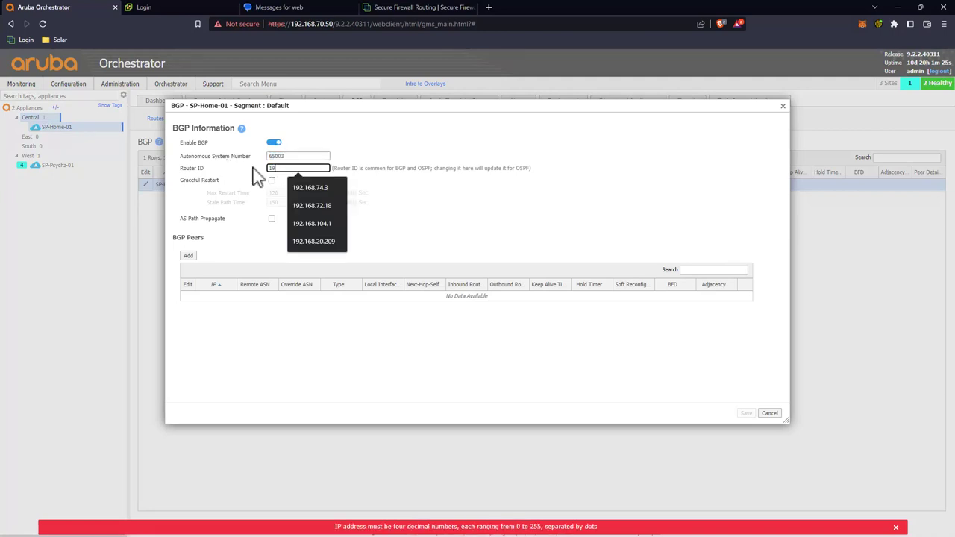
pyautogui.write('92.168.70.5')
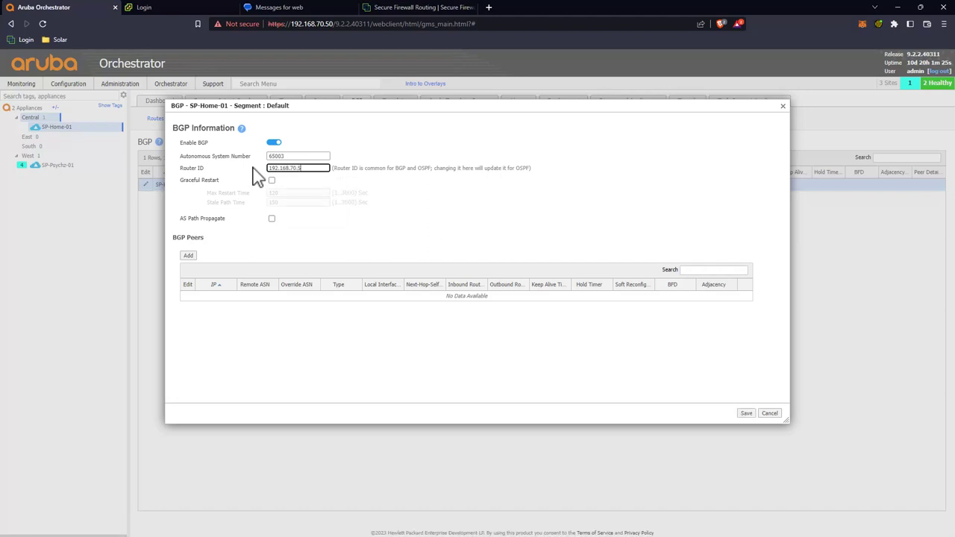
pyautogui.click(189, 258)
pyautogui.click(188, 255)
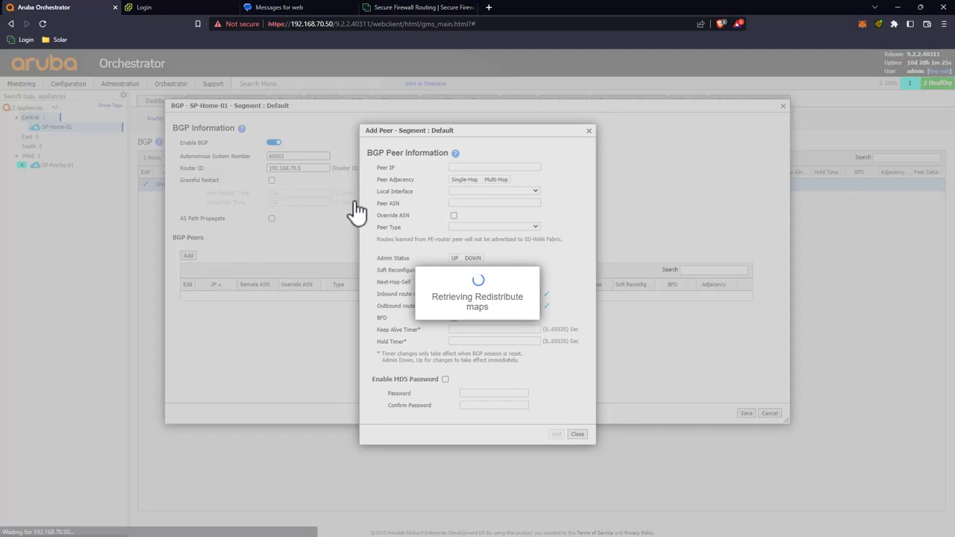
# Step: Enter peer IP 192.168.70.1, local interface lan0 and peer ASN 65002
pyautogui.click(464, 168)
pyautogui.write('192.168.70.1')
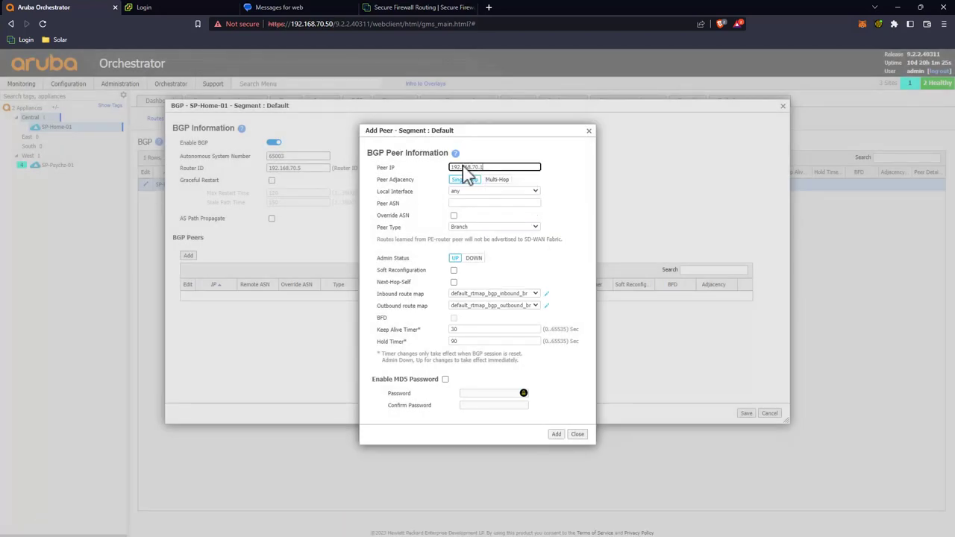
pyautogui.click(472, 193)
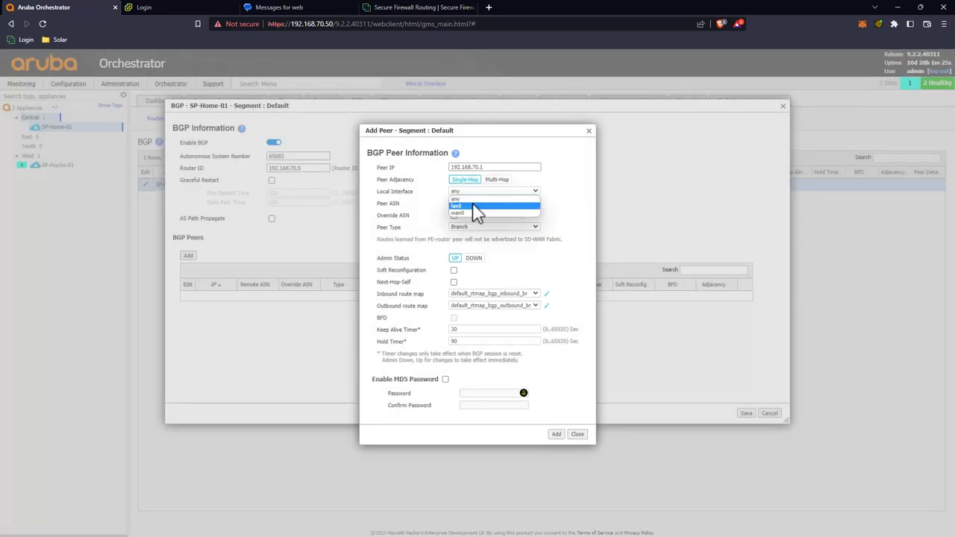
pyautogui.click(472, 205)
pyautogui.click(473, 204)
pyautogui.write('65002')
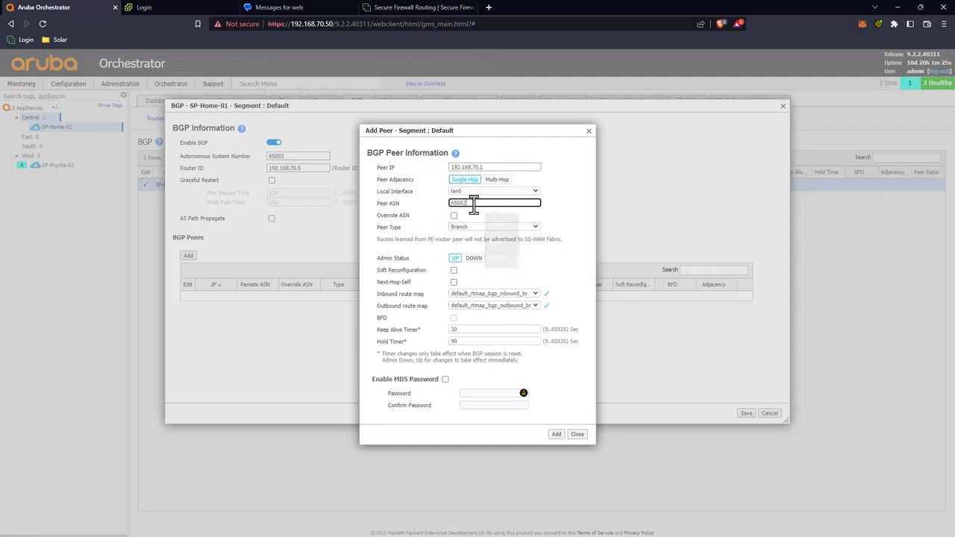
# Step: Cross-check the firewall's general BGP settings in Management Center
pyautogui.click(392, 7)
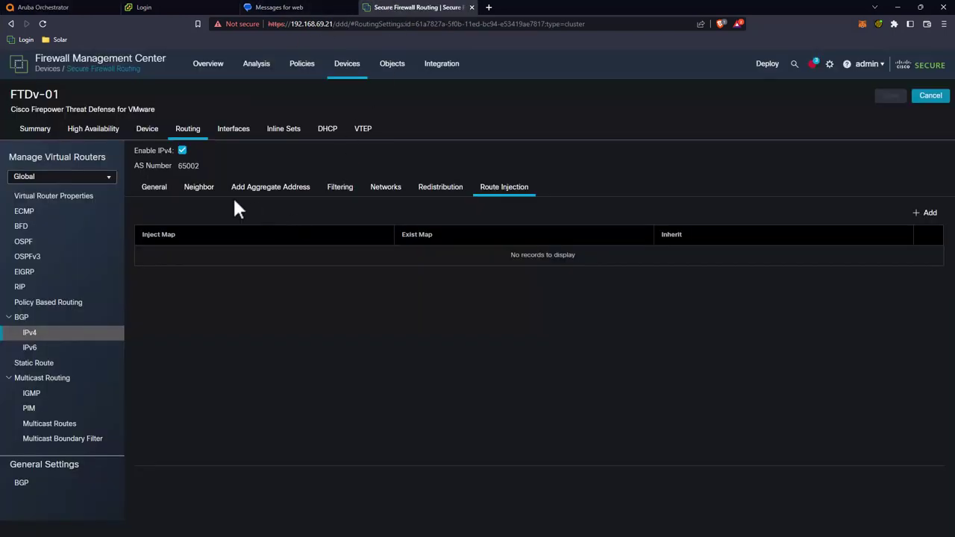
pyautogui.click(154, 188)
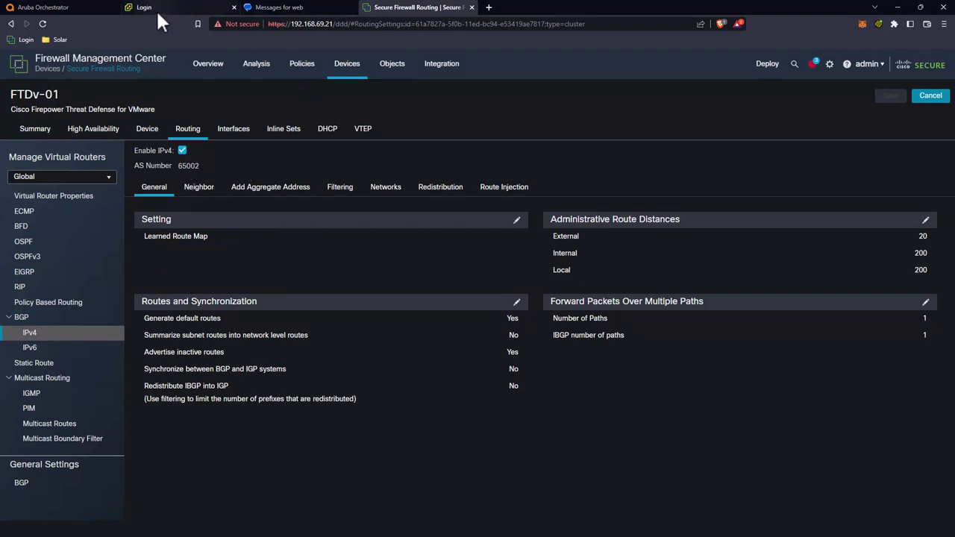
pyautogui.click(71, 6)
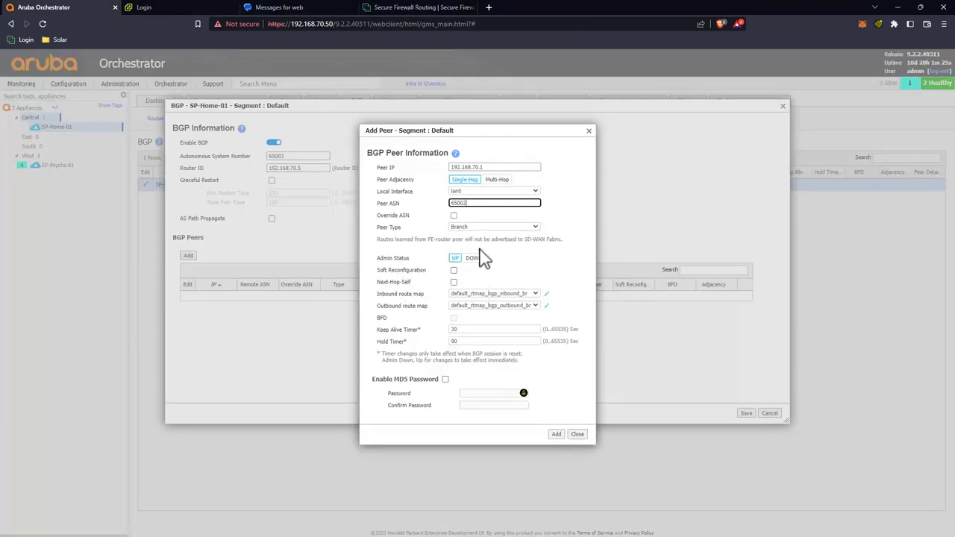
# Step: Review the inbound and outbound route maps, then add the peer and save BGP
pyautogui.click(546, 295)
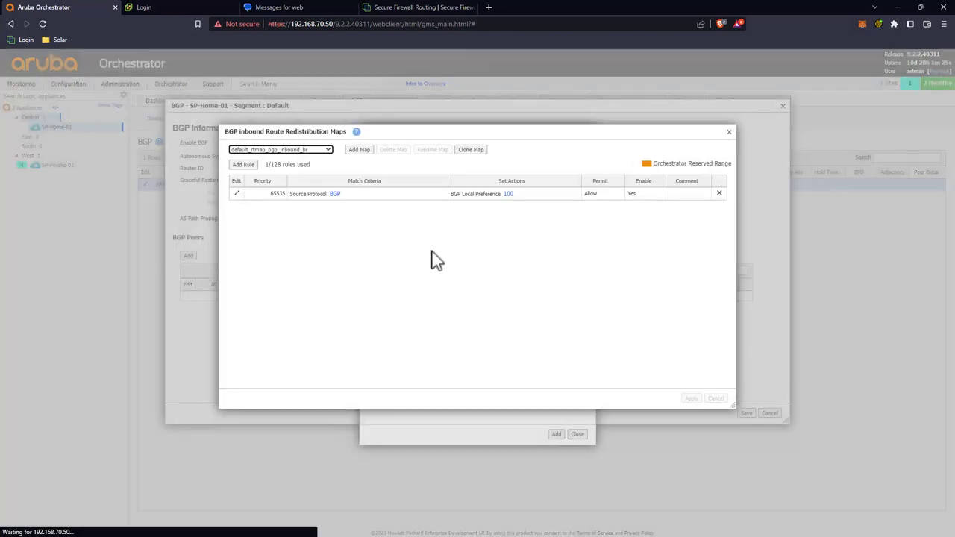
pyautogui.click(729, 132)
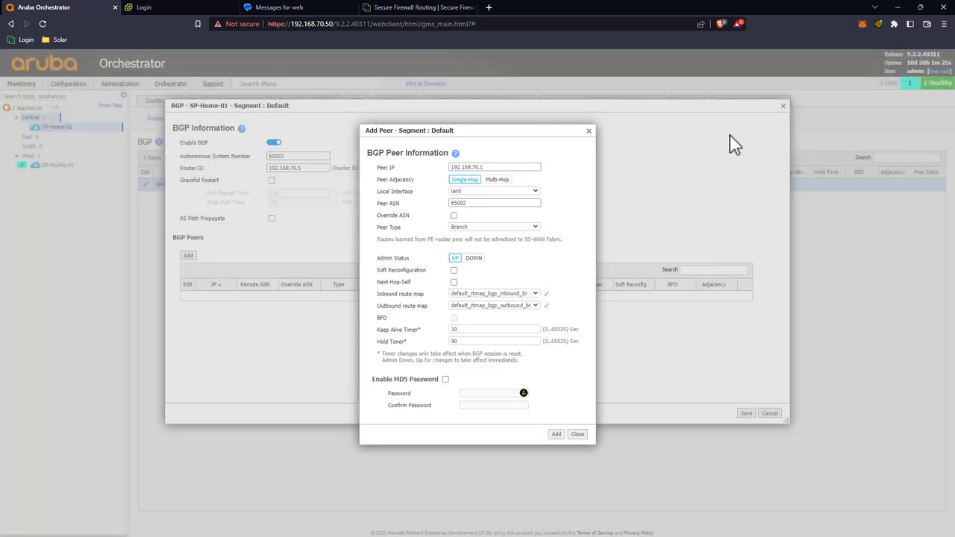
pyautogui.click(546, 305)
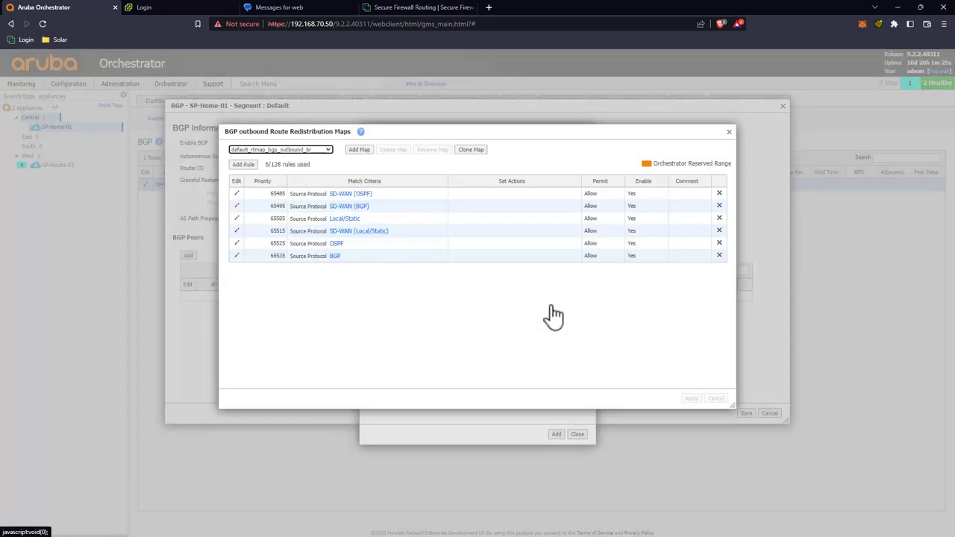
pyautogui.click(729, 132)
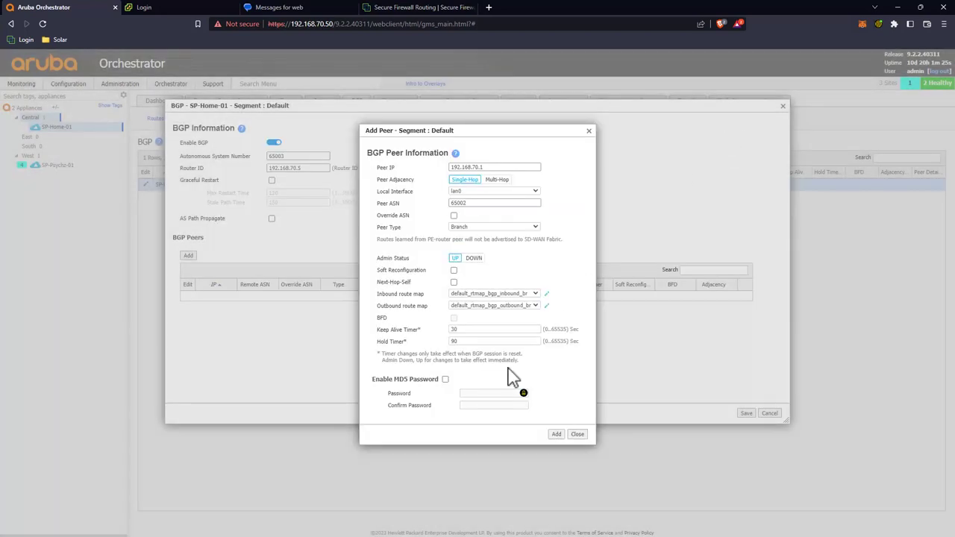
pyautogui.click(557, 434)
pyautogui.click(747, 414)
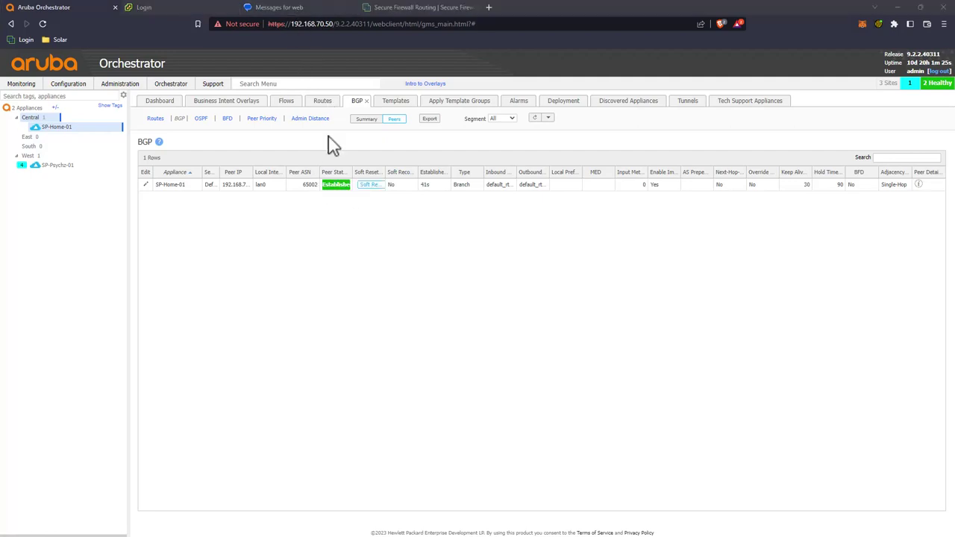
# Step: Check SP-Home-01's routes table for EBGP routes learned via 192.168.70.1
pyautogui.click(324, 104)
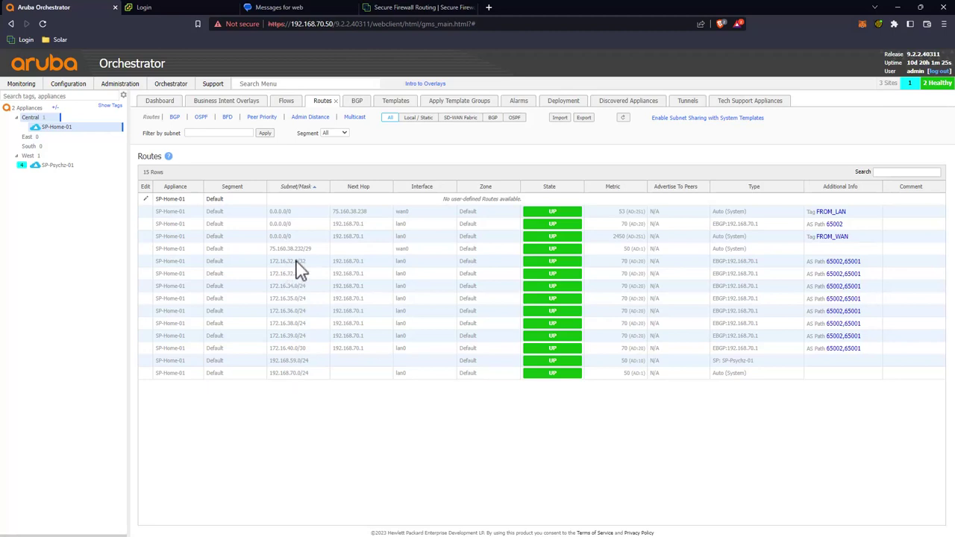
pyautogui.click(429, 7)
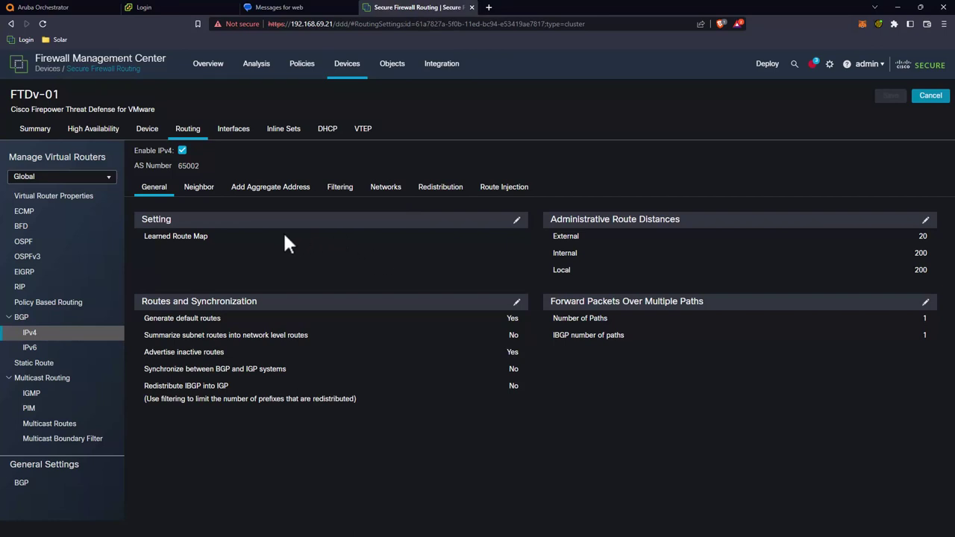
# Step: Add a Connected-routes redistribution entry to FTDv-01's BGP IPv4 settings
pyautogui.click(442, 192)
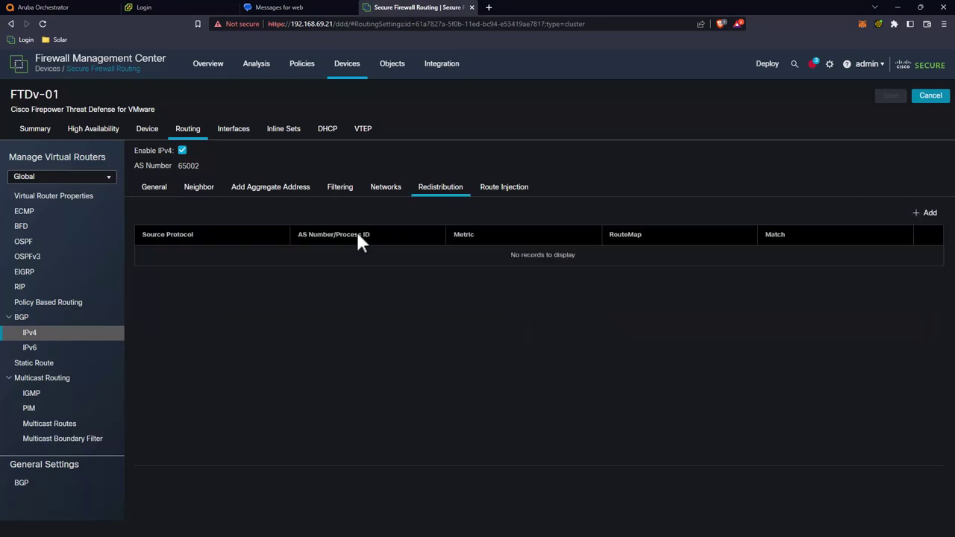
pyautogui.click(930, 215)
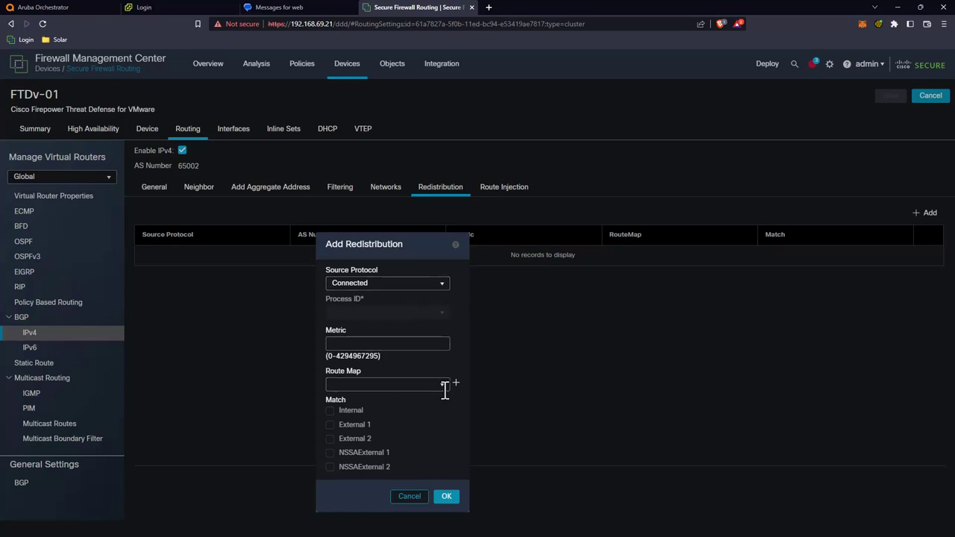
pyautogui.click(446, 497)
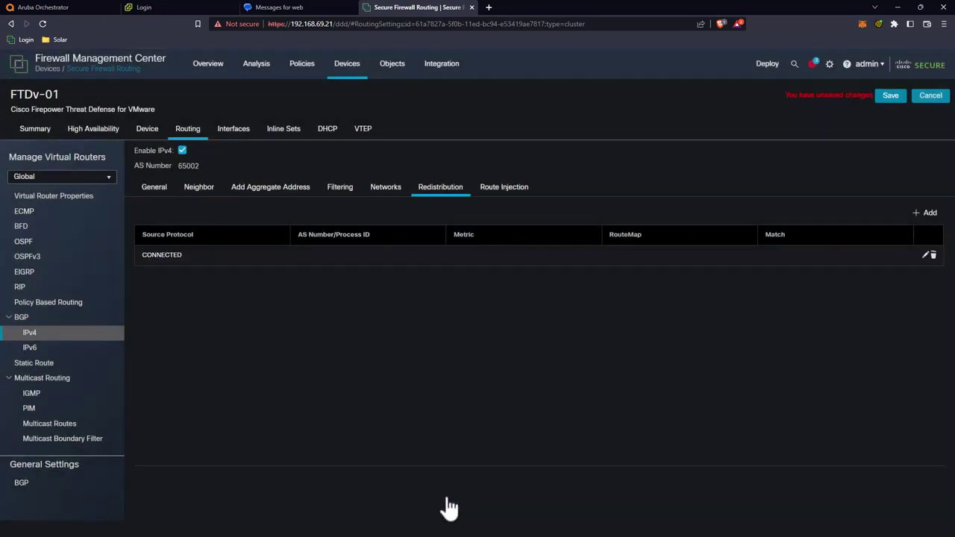
# Step: Save the redistribution change and deploy it to FTDv-01
pyautogui.click(892, 97)
pyautogui.click(767, 65)
pyautogui.click(894, 93)
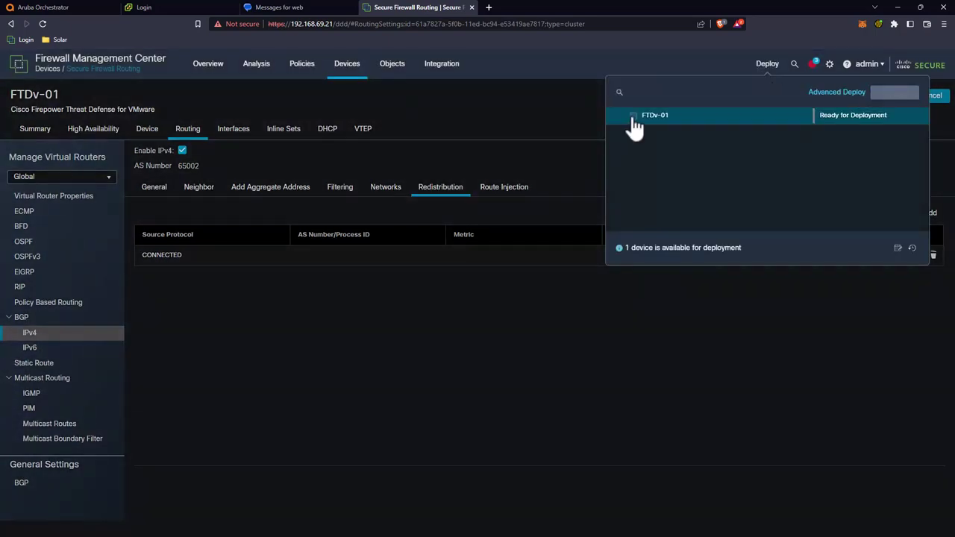
pyautogui.click(435, 135)
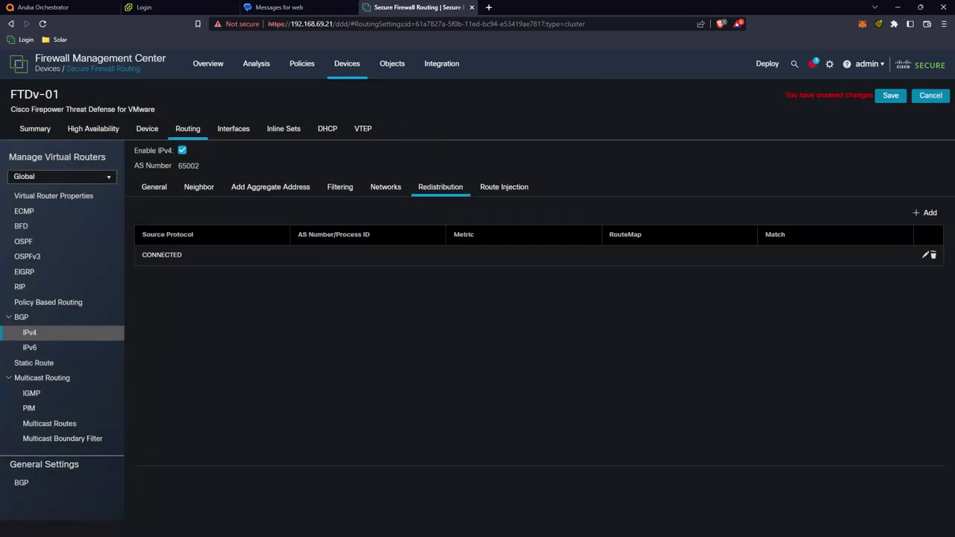
pyautogui.click(74, 6)
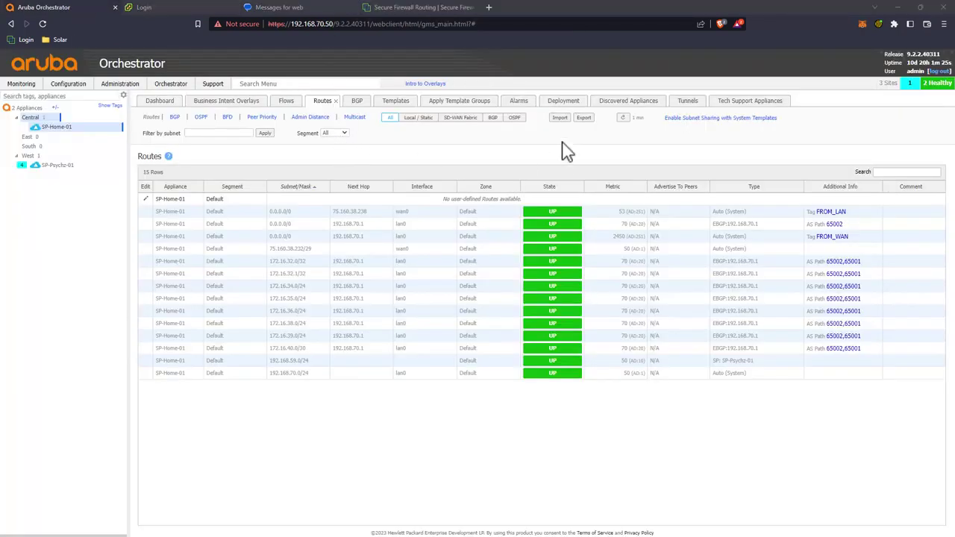
# Step: Refresh SP-Home-01's routes to find 192.168.69.0/24, then load SP-Psychz-01's route table
pyautogui.click(622, 118)
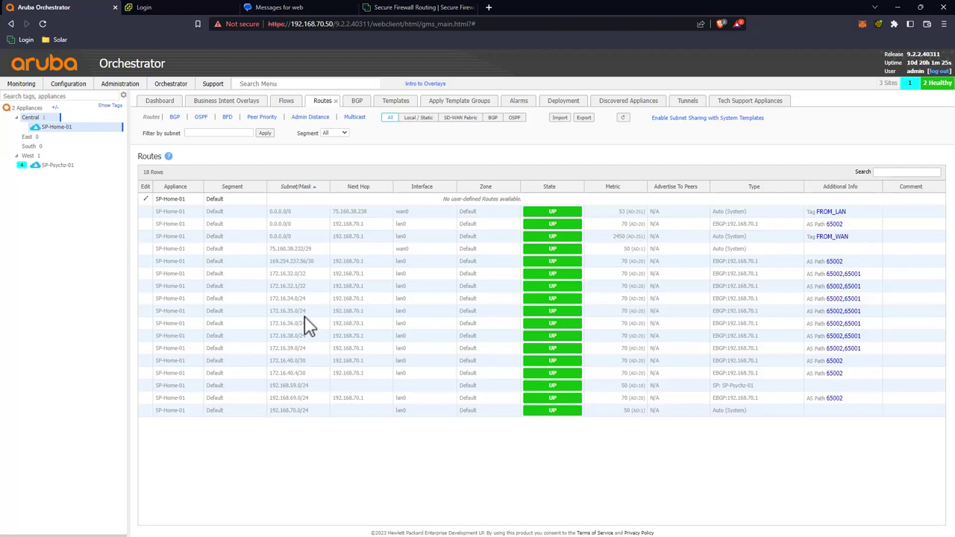
pyautogui.click(297, 399)
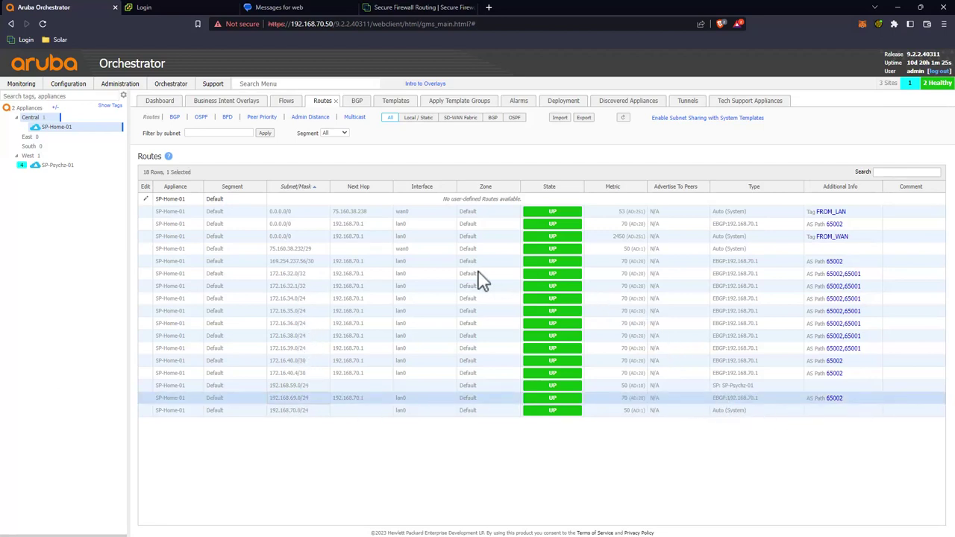
pyautogui.click(60, 167)
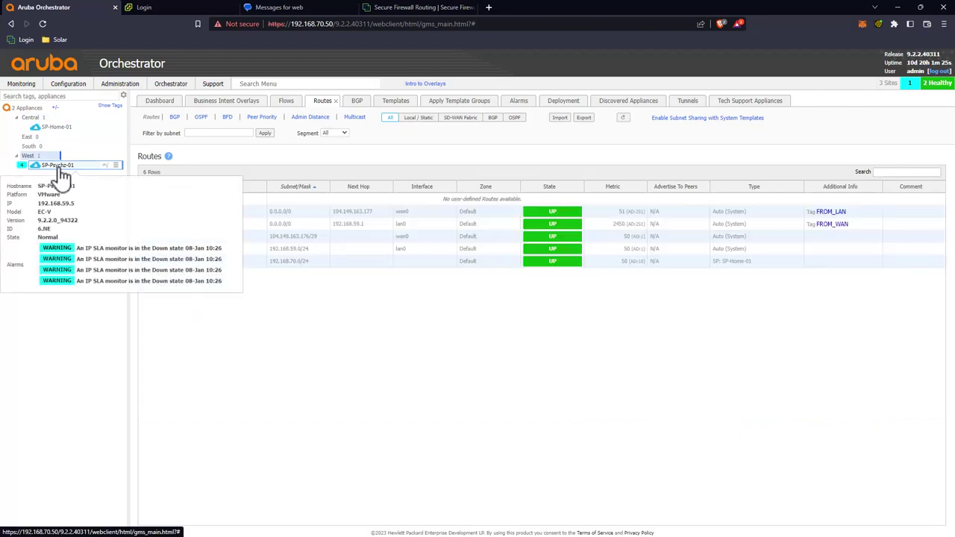
pyautogui.click(623, 119)
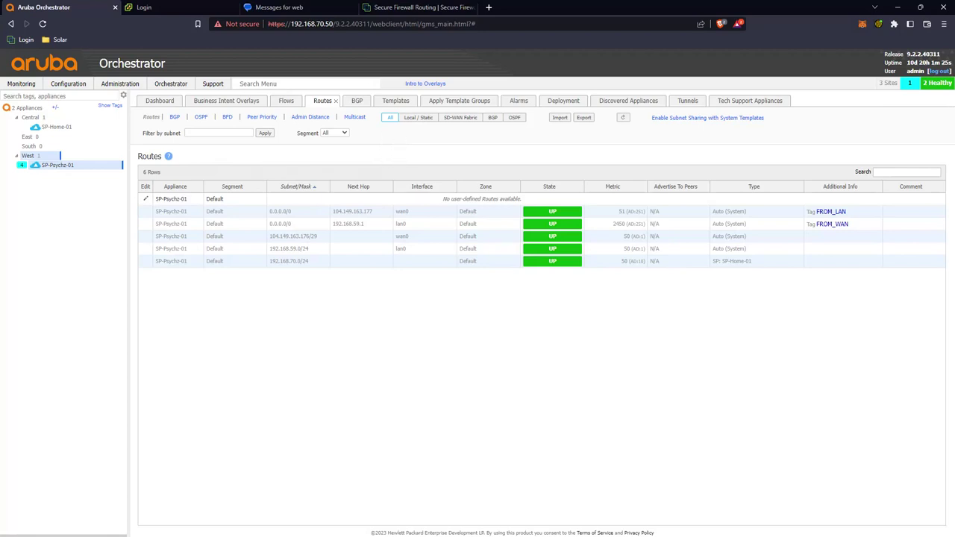
# Step: Inspect the Routing group's Routes template Default segment, then show all templates
pyautogui.click(396, 102)
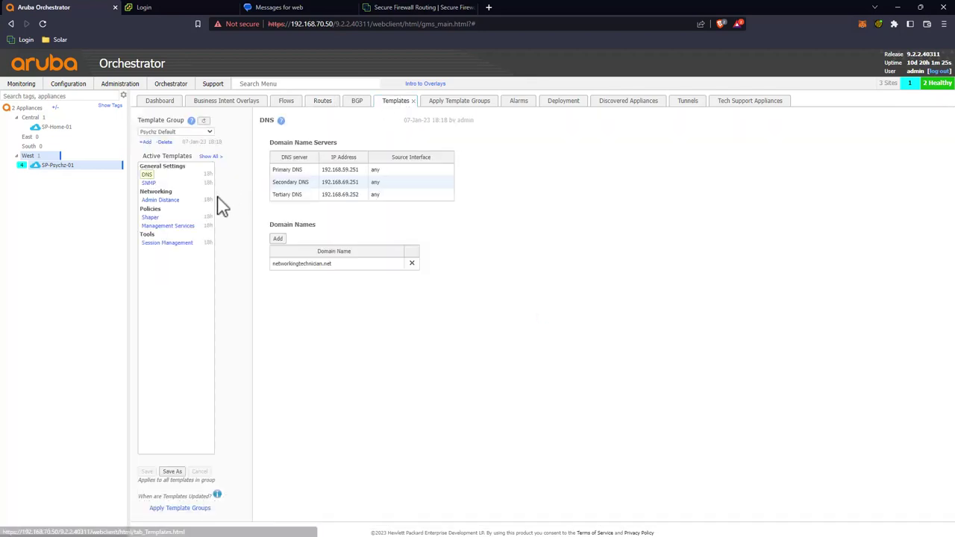
pyautogui.click(183, 131)
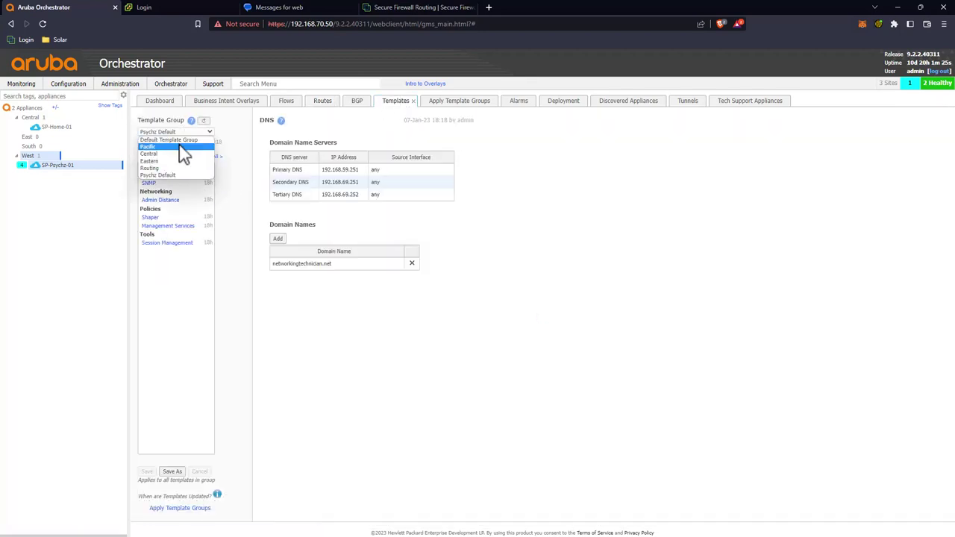
pyautogui.click(178, 168)
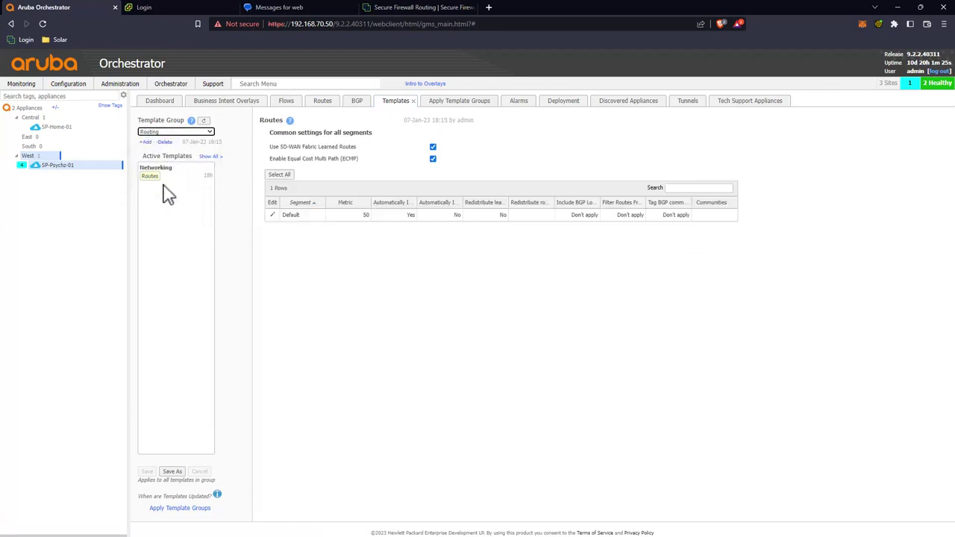
pyautogui.click(273, 215)
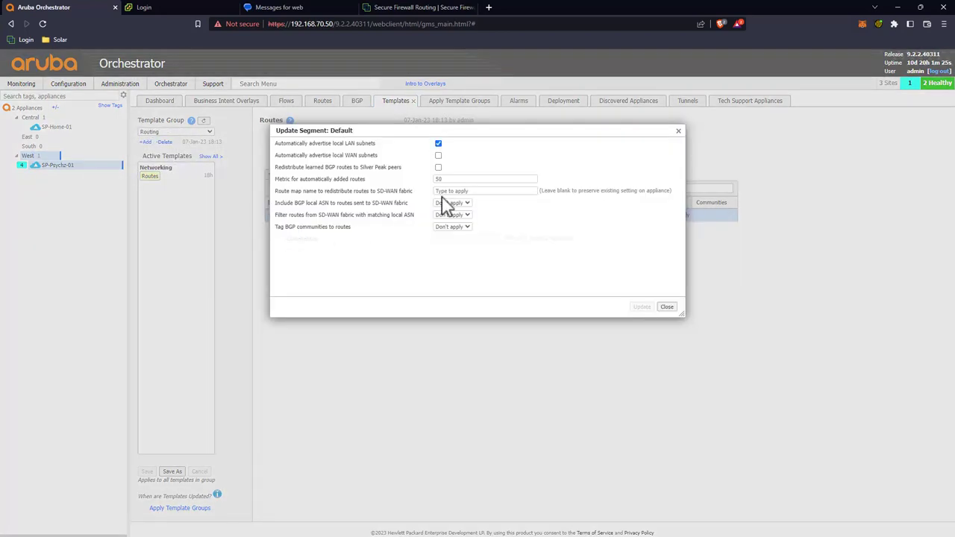
pyautogui.click(462, 191)
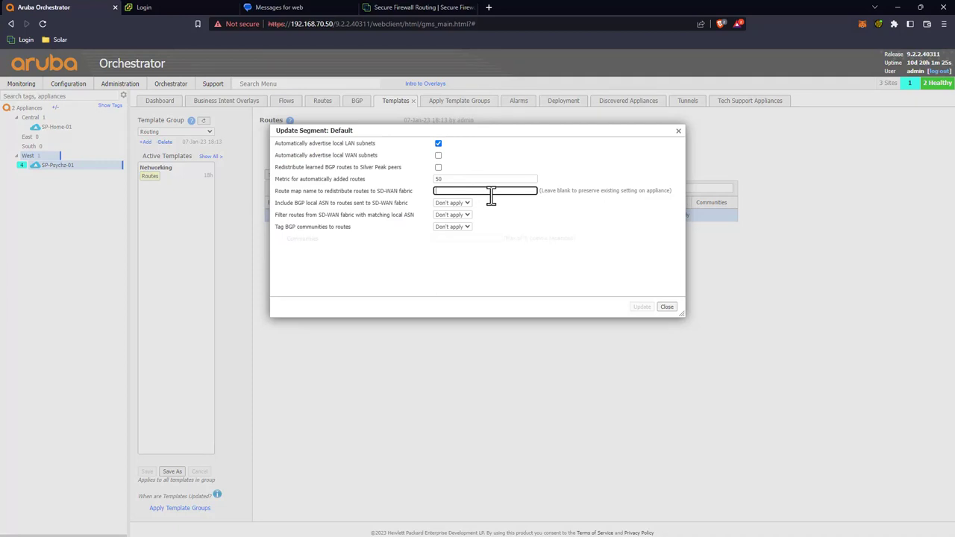
pyautogui.click(667, 308)
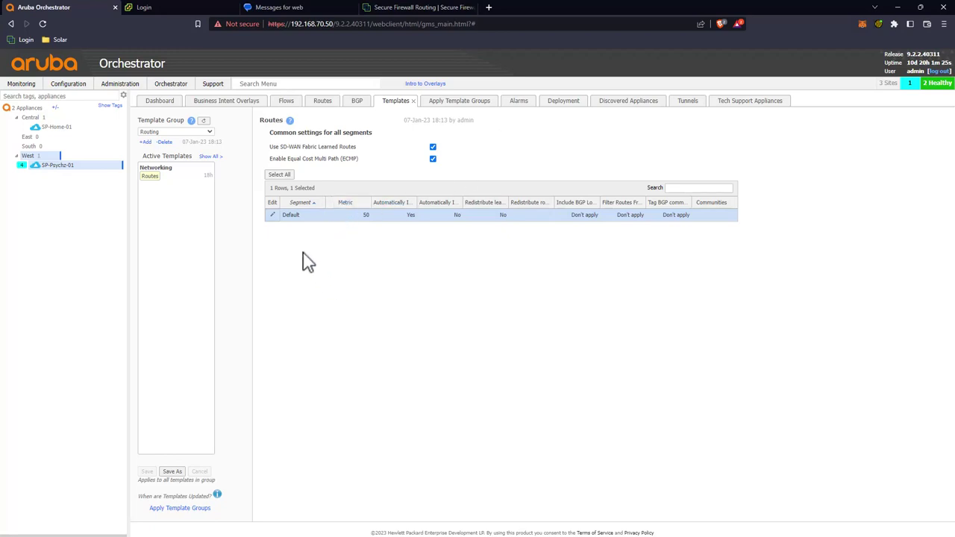
pyautogui.click(210, 156)
# Step: Add the Route Redistribution Maps template with a new SDWAN map targeting SD-WAN Fabric
pyautogui.moveTo(271, 353); pyautogui.dragTo(179, 224)
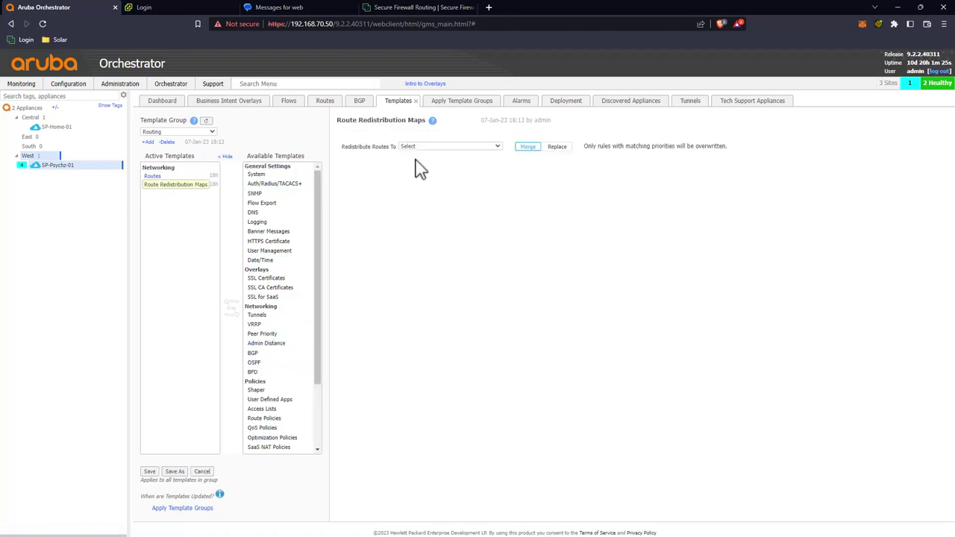
pyautogui.click(441, 147)
pyautogui.click(443, 161)
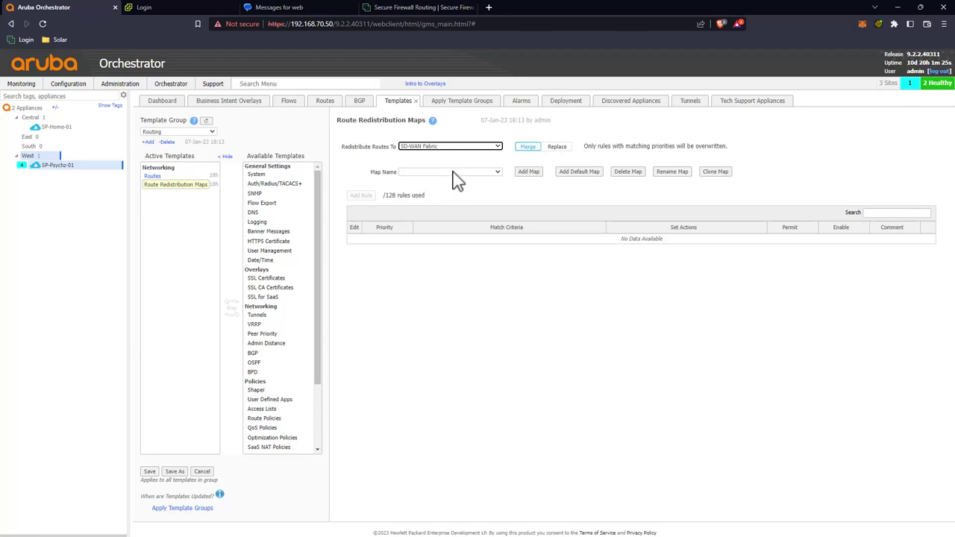
pyautogui.click(454, 172)
pyautogui.click(455, 171)
pyautogui.click(458, 176)
pyautogui.click(458, 176)
pyautogui.click(530, 173)
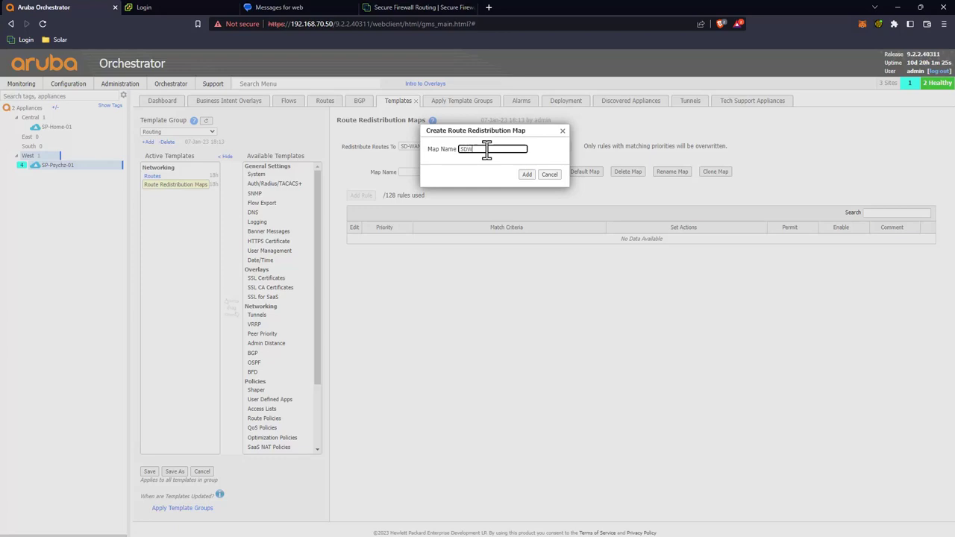
pyautogui.click(526, 175)
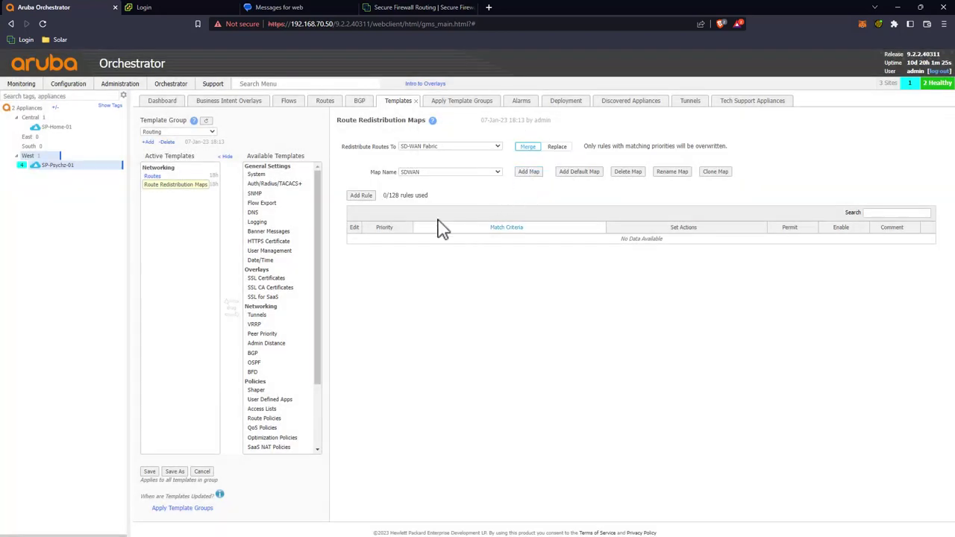
# Step: Add SDWAN map rules permitting Local/Static at priority 1000 and BGP at 1010
pyautogui.click(362, 197)
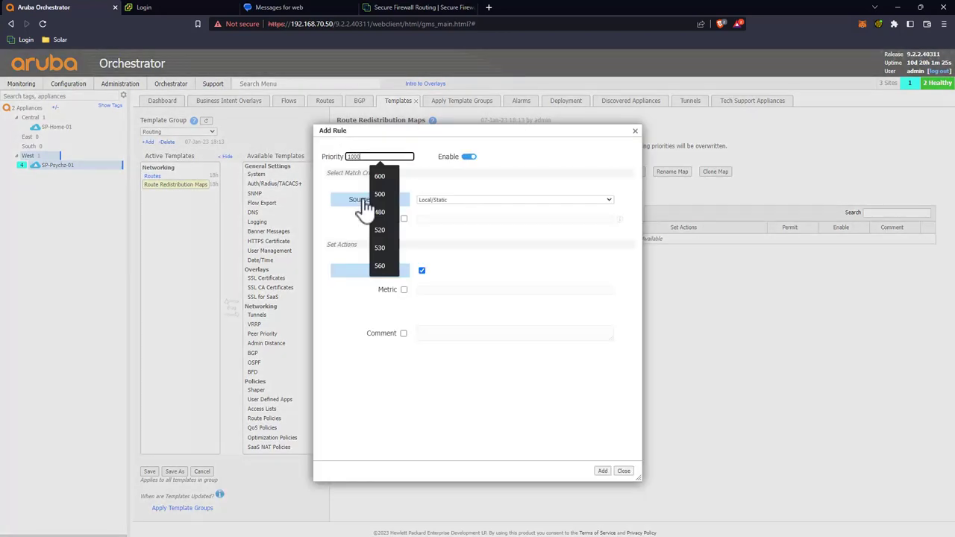
pyautogui.click(481, 170)
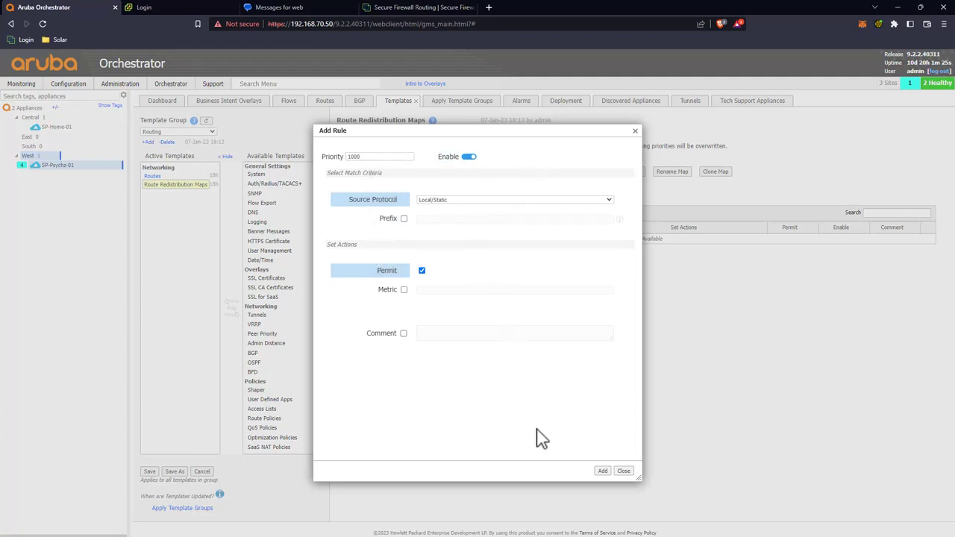
pyautogui.click(602, 471)
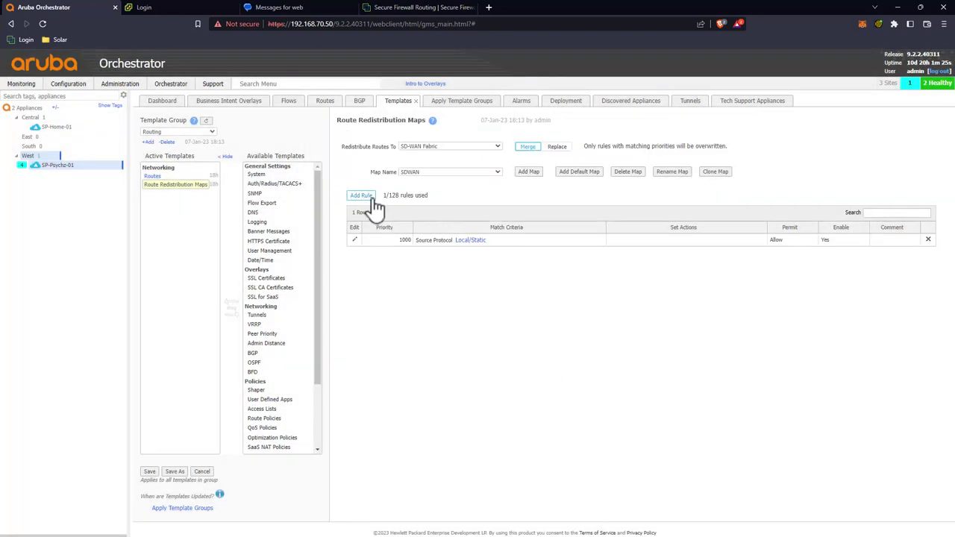
pyautogui.click(362, 197)
pyautogui.click(467, 201)
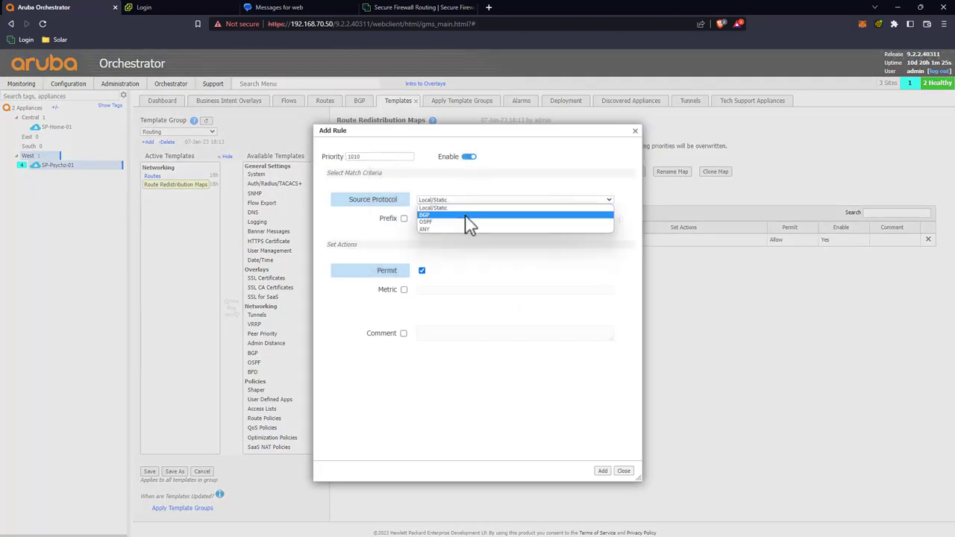
pyautogui.click(467, 215)
pyautogui.click(602, 471)
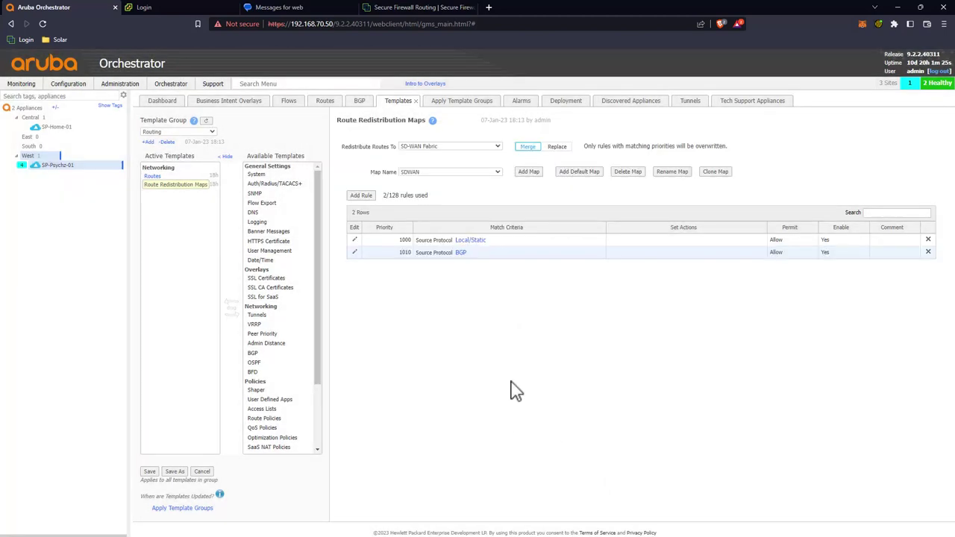
# Step: Save the template changes to both appliances
pyautogui.click(150, 470)
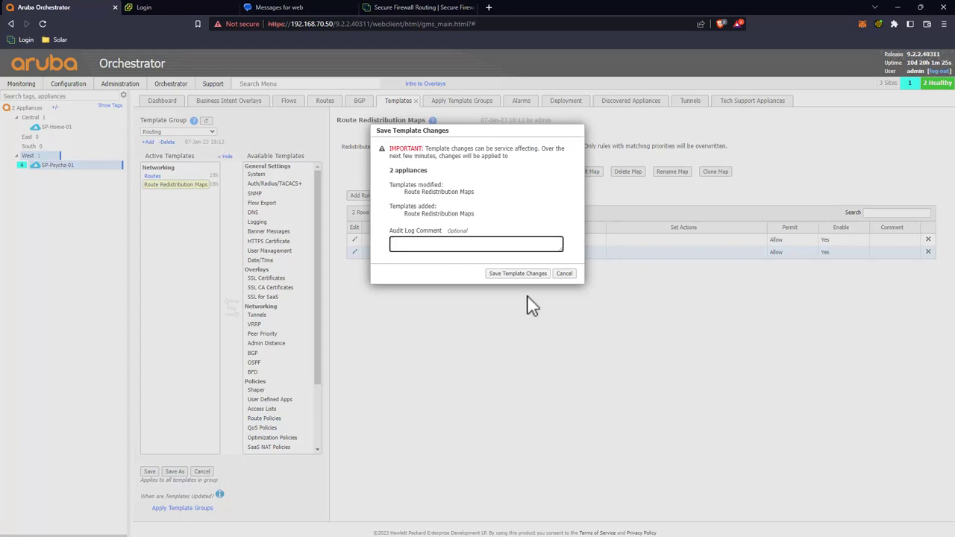
pyautogui.click(391, 168)
pyautogui.click(525, 208)
pyautogui.click(534, 273)
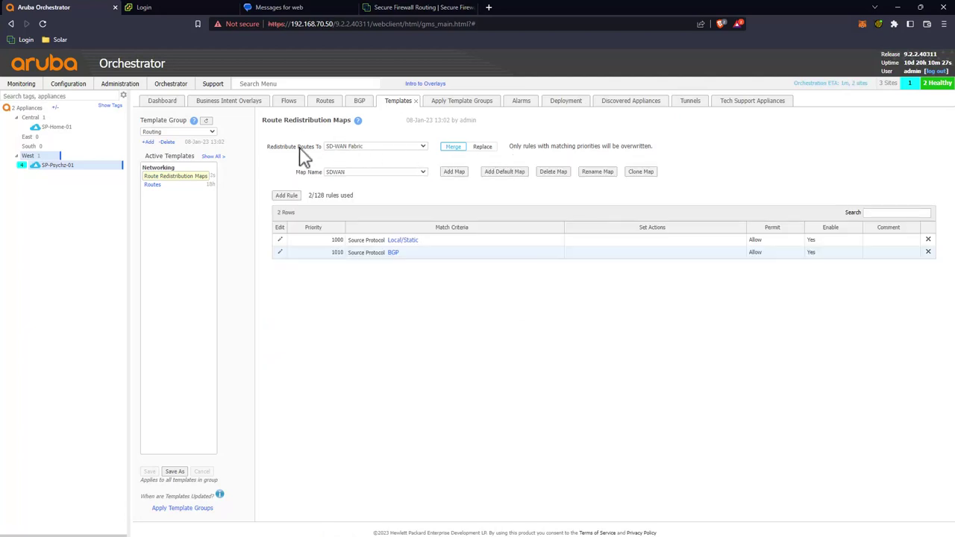
# Step: Set the Routes template's Default segment to use route map SDWAN
pyautogui.click(325, 103)
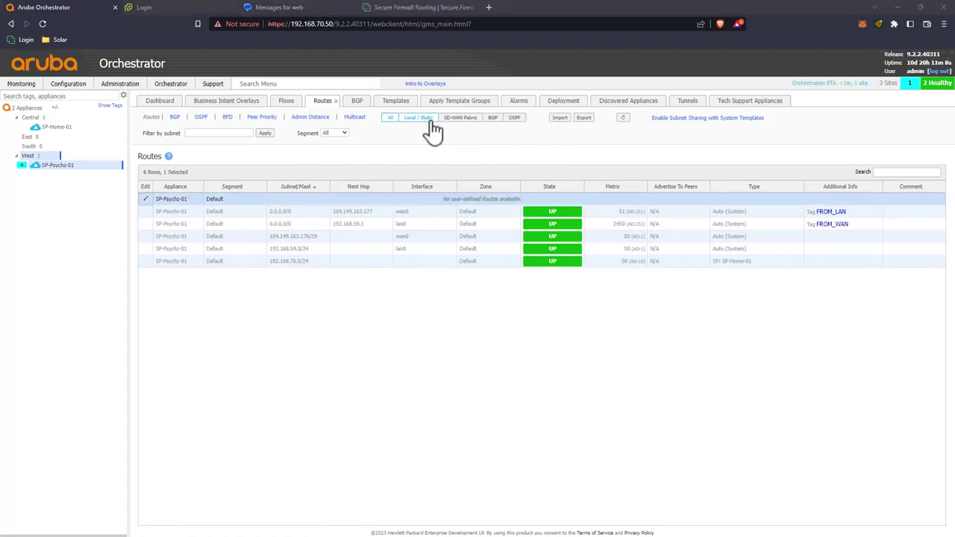
pyautogui.click(395, 101)
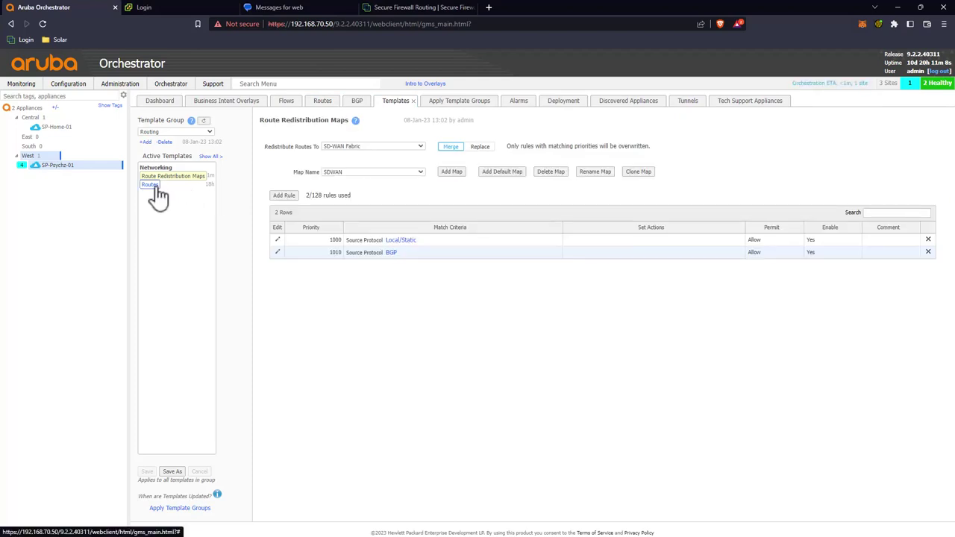
pyautogui.click(155, 187)
pyautogui.click(269, 215)
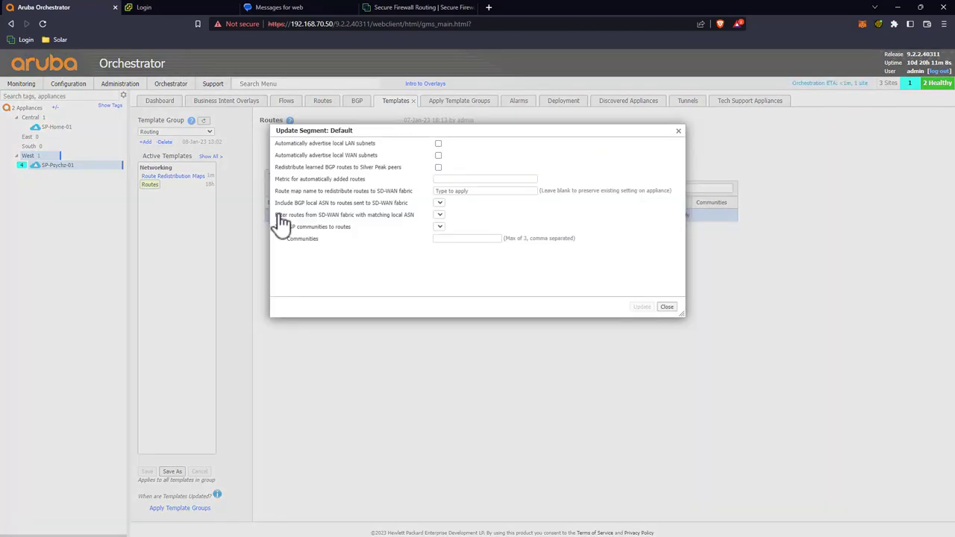
pyautogui.click(521, 191)
pyautogui.click(514, 203)
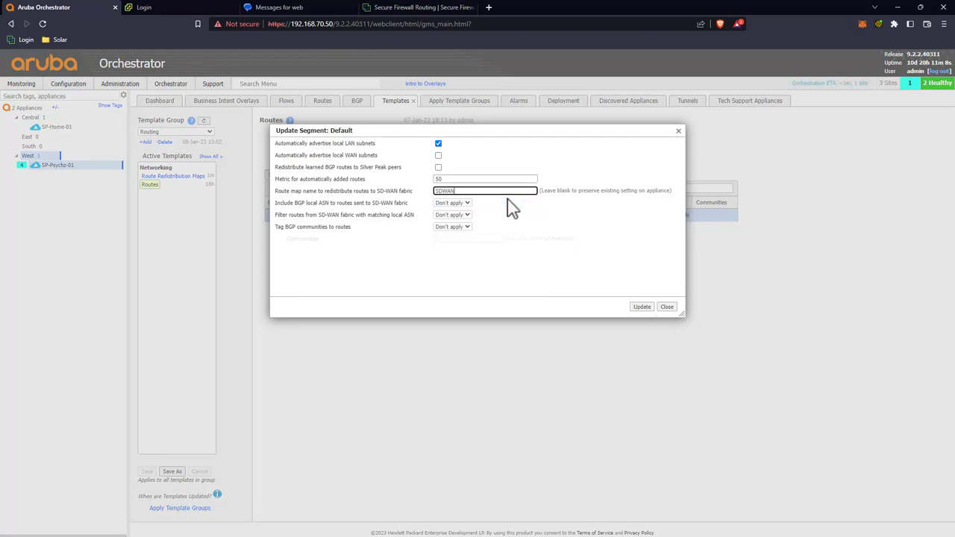
pyautogui.click(638, 306)
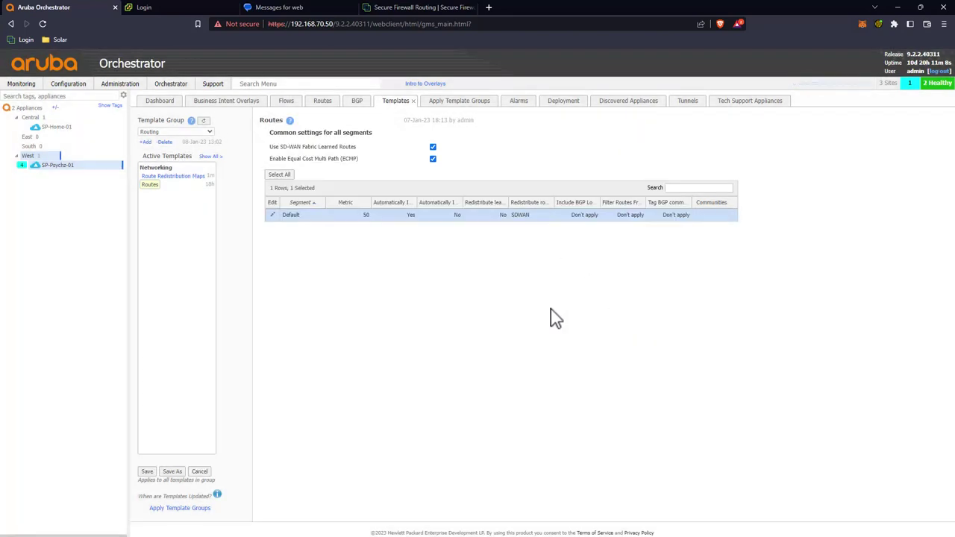
# Step: Save the Routes template change
pyautogui.click(147, 472)
pyautogui.click(528, 261)
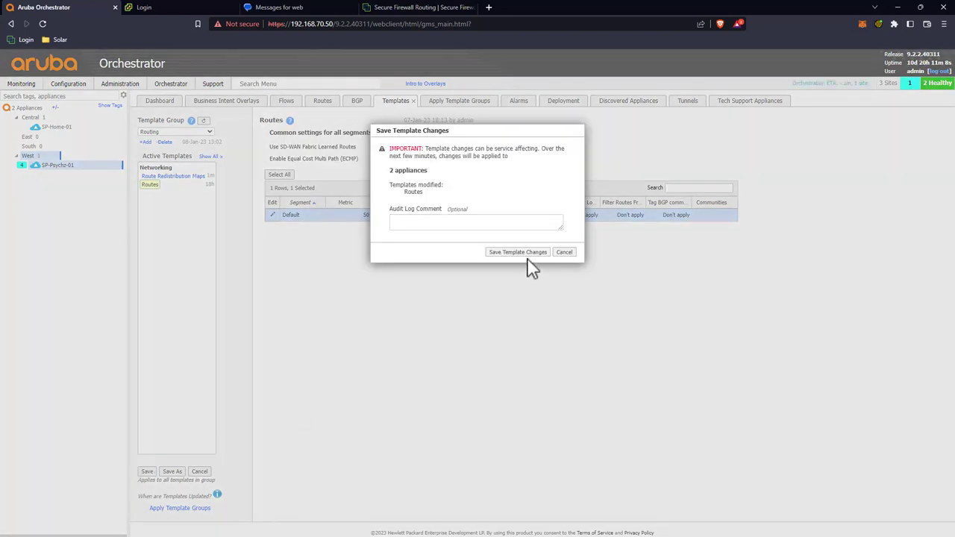
pyautogui.click(520, 253)
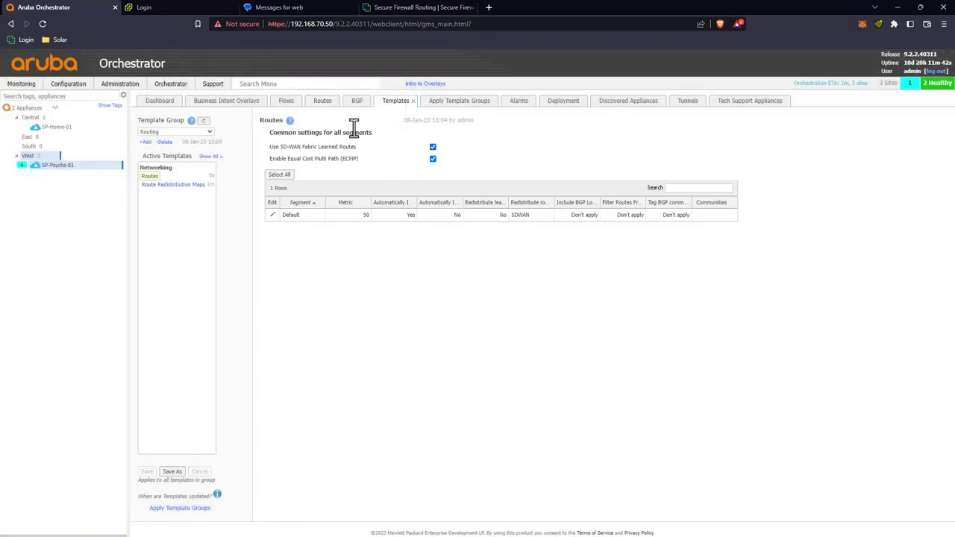
# Step: Refresh SP-Psychz-01's routes to see 18 entries, including EBGP routes from SP-Home-01
pyautogui.click(323, 102)
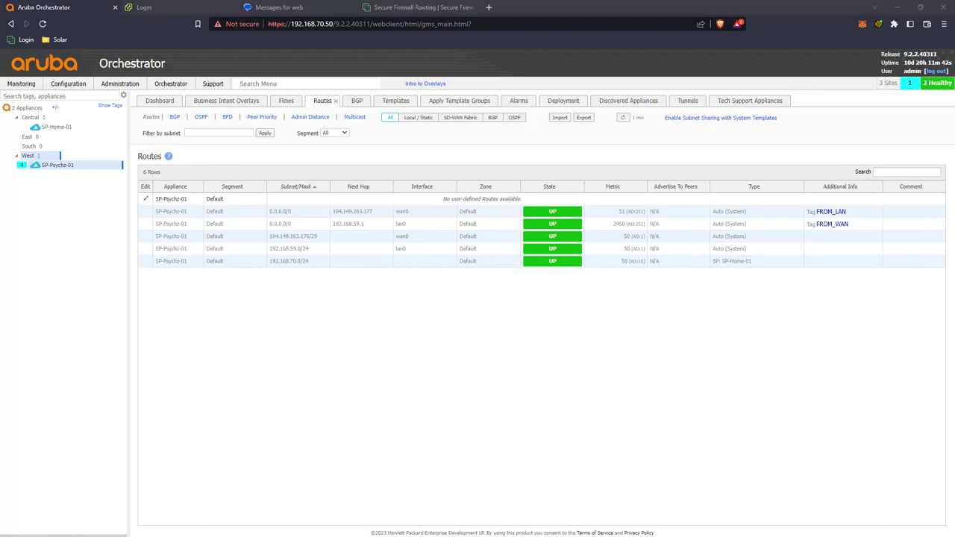
pyautogui.click(623, 120)
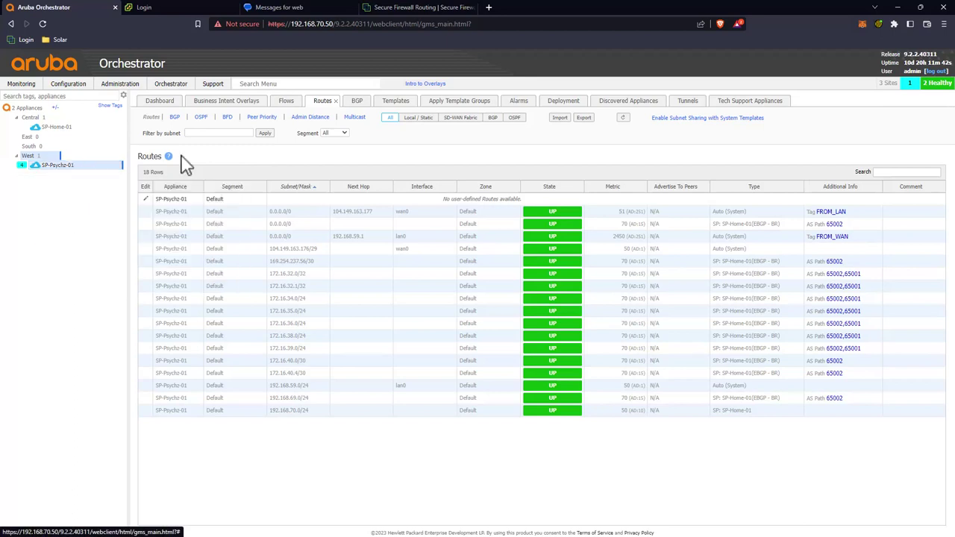
pyautogui.click(563, 102)
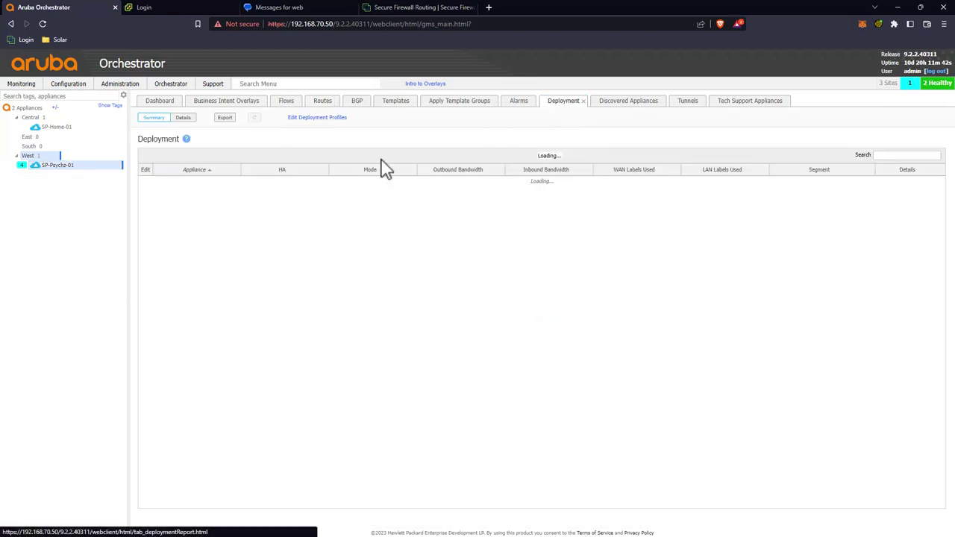
# Step: Empty SP-Psychz-01's LAN Next Hop field (192.168.59.1) and save its deployment settings
pyautogui.click(144, 182)
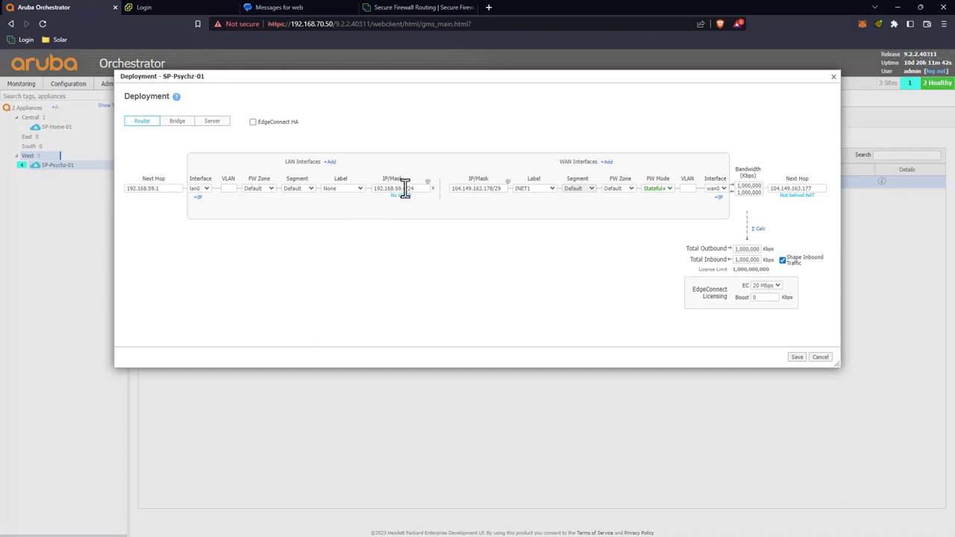
pyautogui.doubleClick(163, 189)
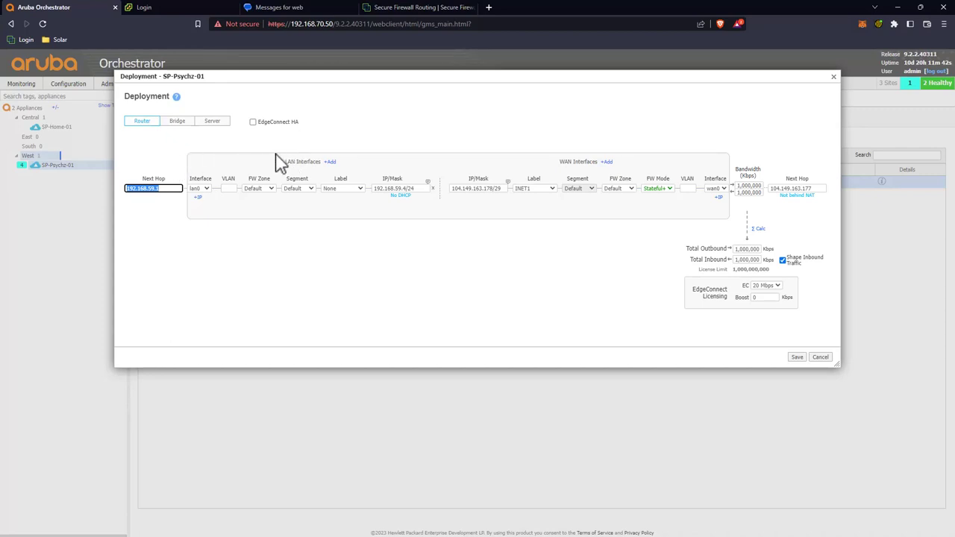
pyautogui.click(407, 188)
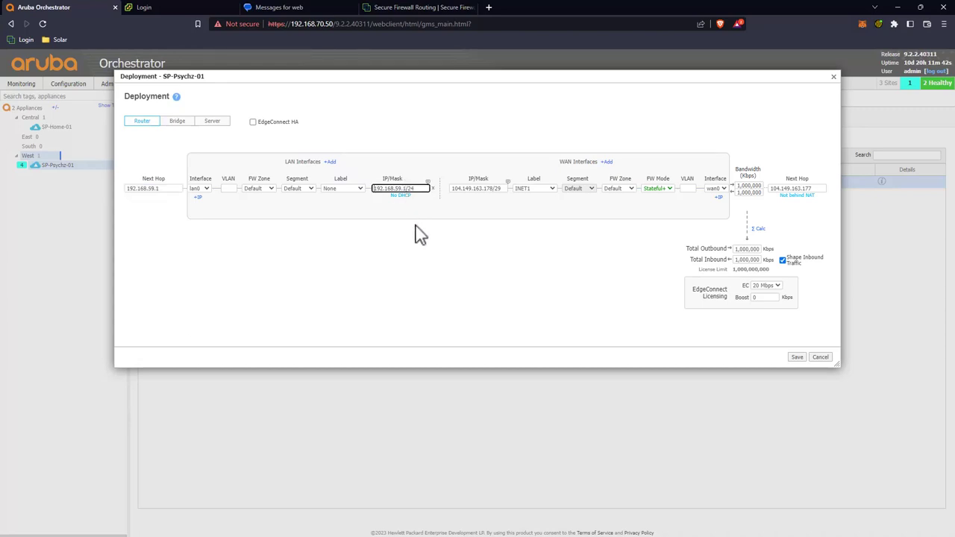
pyautogui.moveTo(165, 179); pyautogui.dragTo(123, 182)
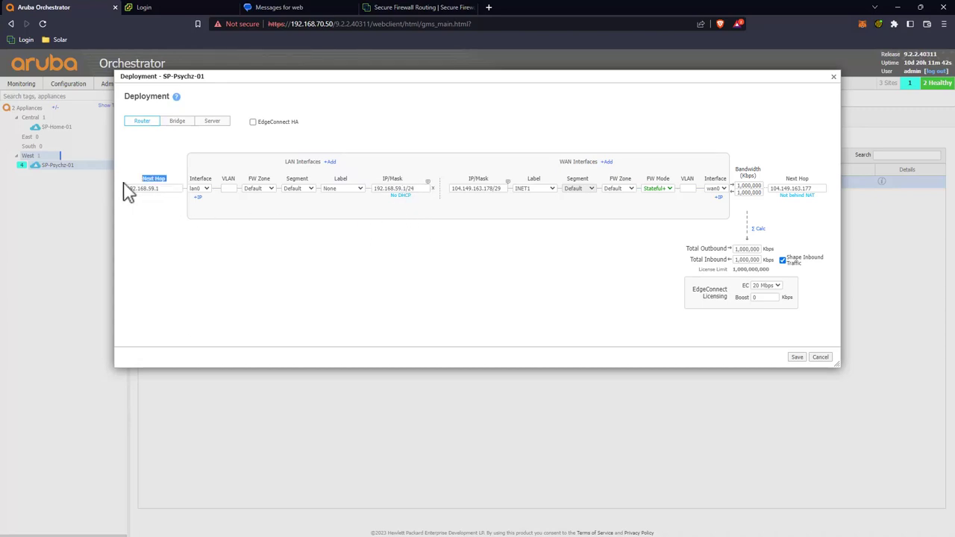
pyautogui.click(154, 183)
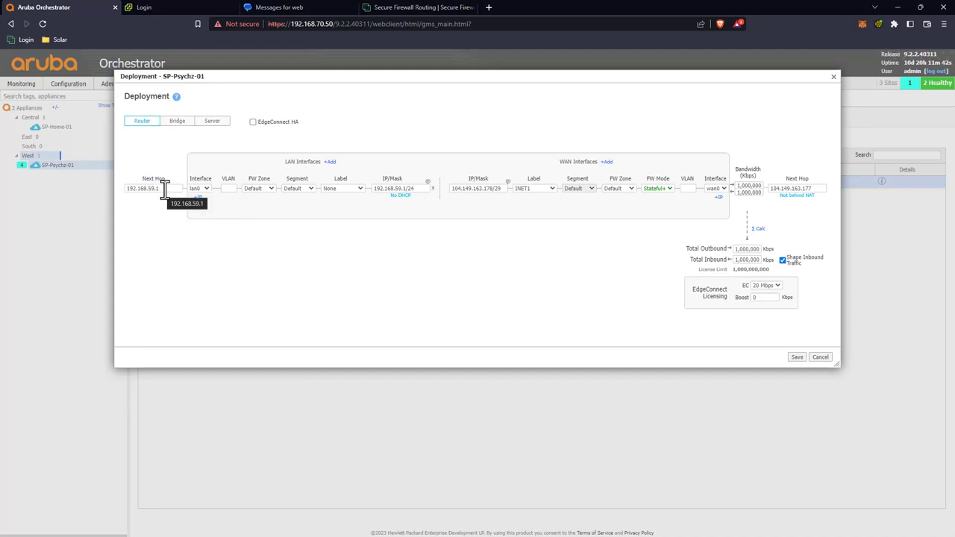
pyautogui.moveTo(164, 186); pyautogui.dragTo(111, 188)
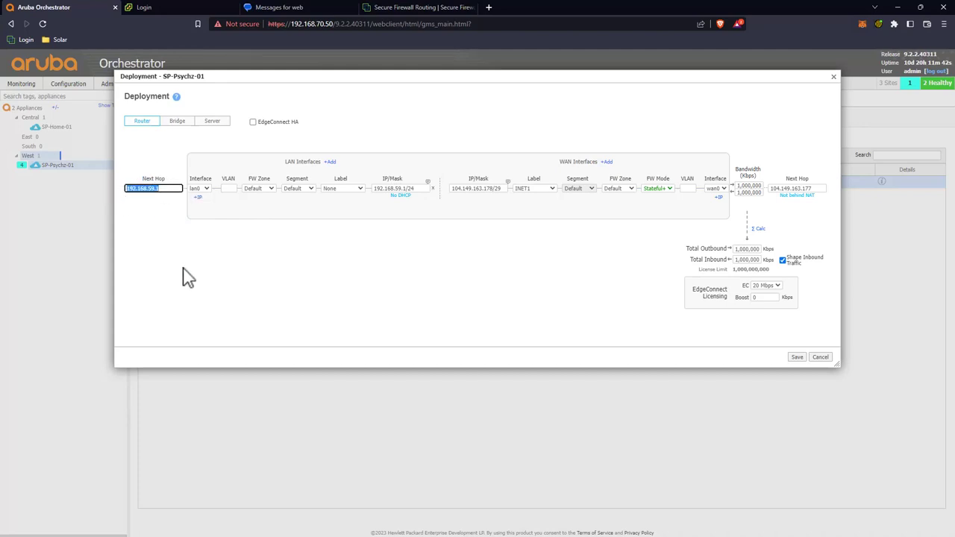
pyautogui.press('BackSpace')
pyautogui.click(243, 221)
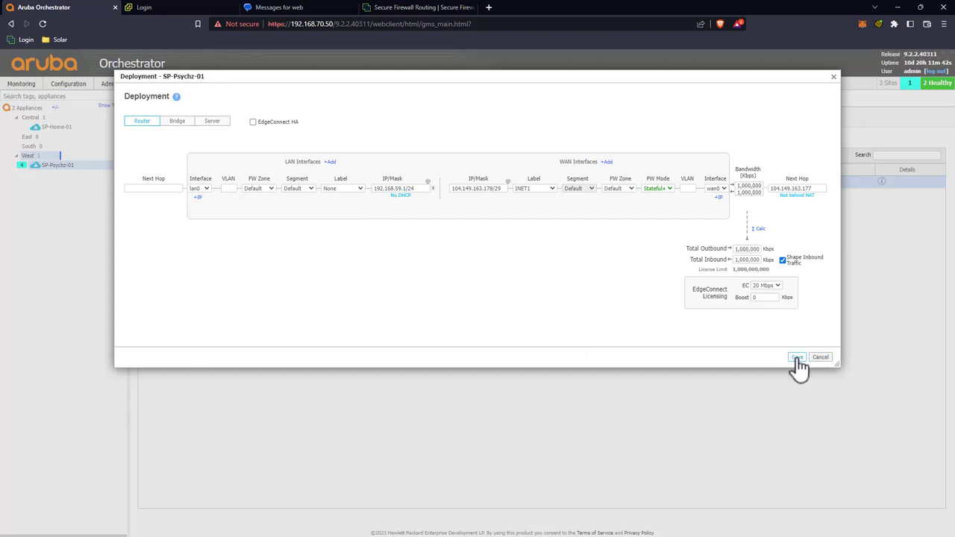
pyautogui.click(796, 358)
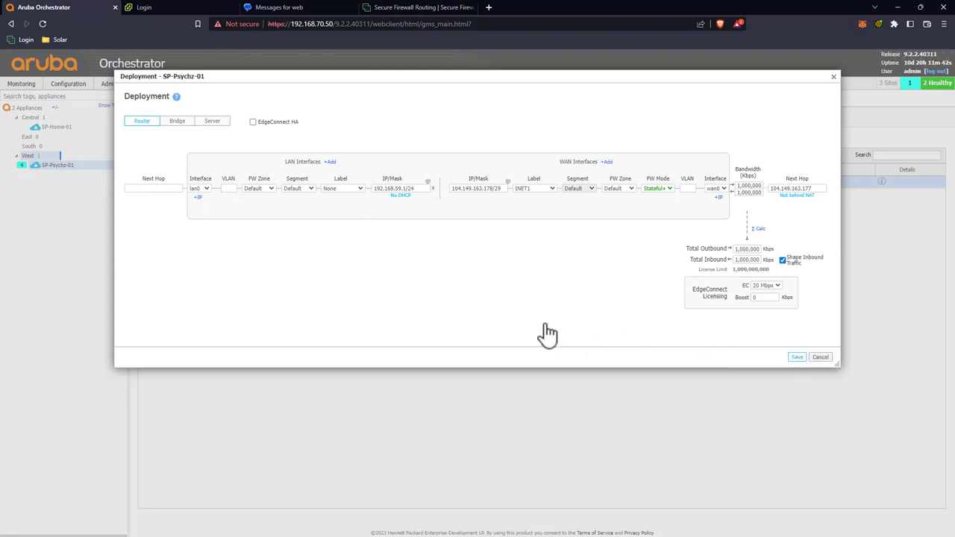
pyautogui.click(410, 6)
# Step: Disable FTDv-02's Trust interface GigabitEthernet0/1 and save the interface configuration
pyautogui.click(346, 94)
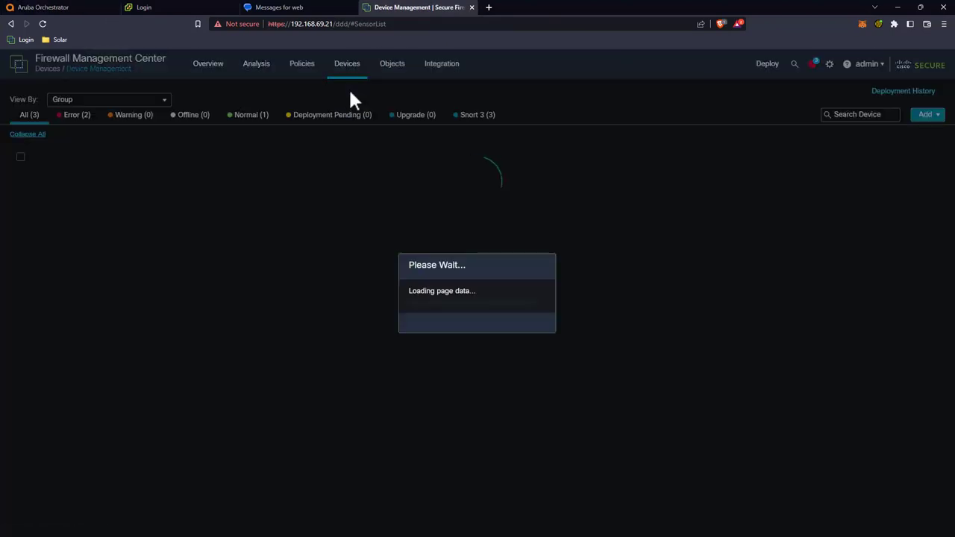
pyautogui.moveTo(69, 215)
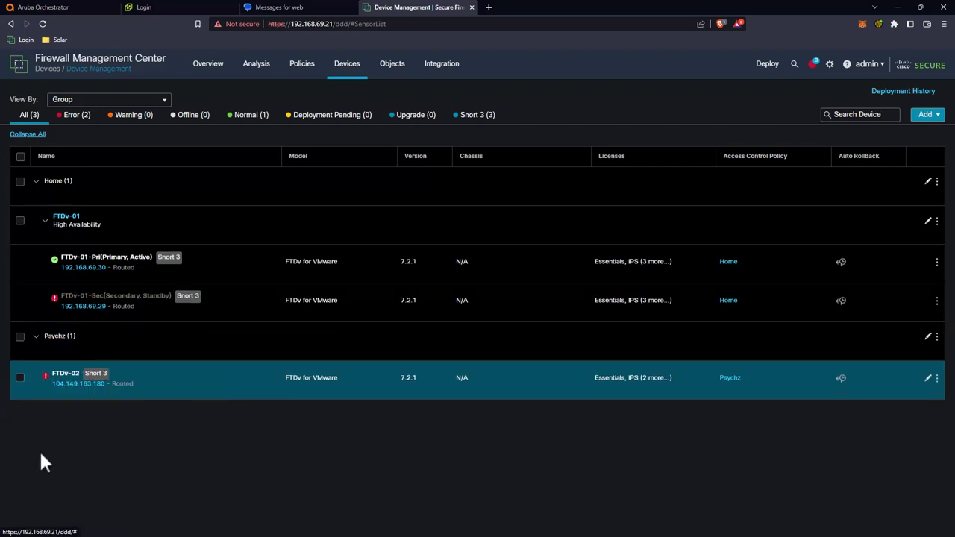
pyautogui.click(65, 384)
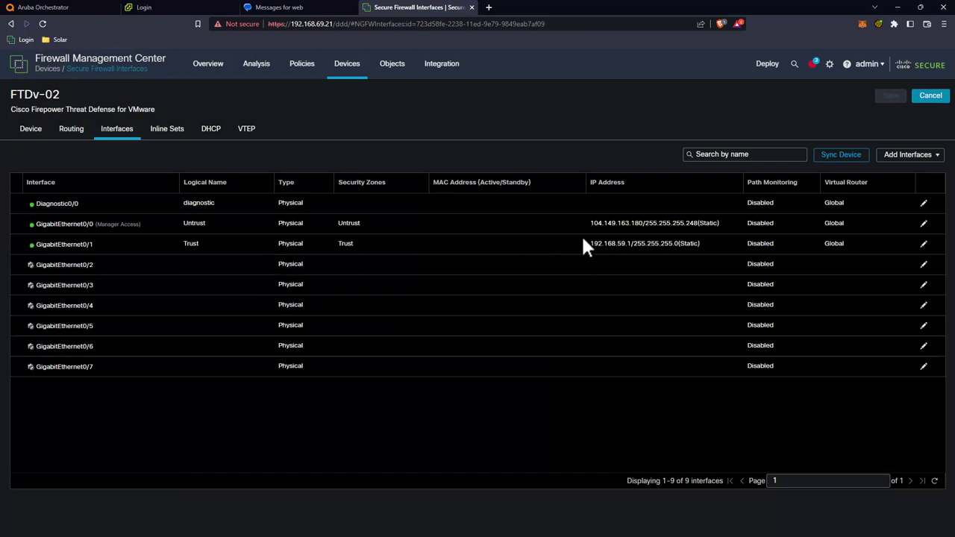
pyautogui.click(922, 245)
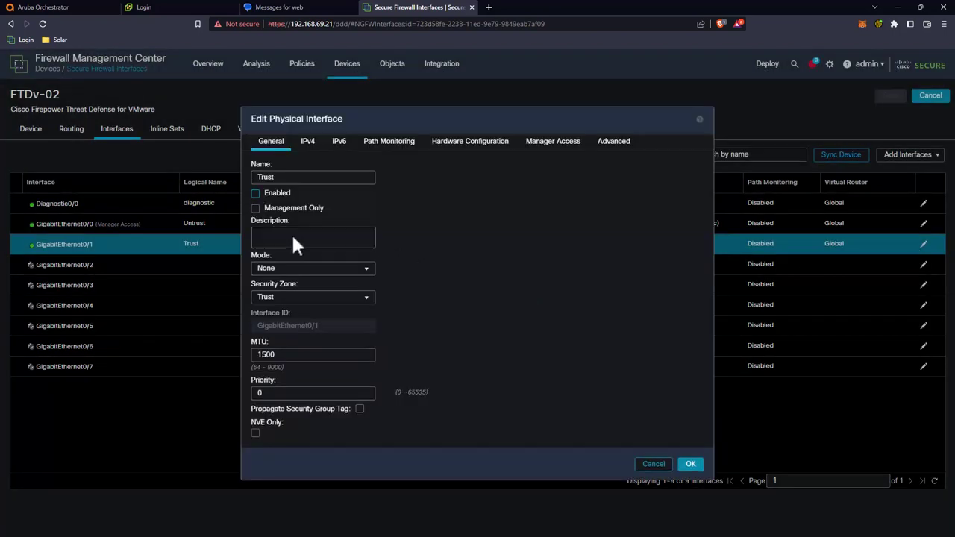
pyautogui.click(691, 464)
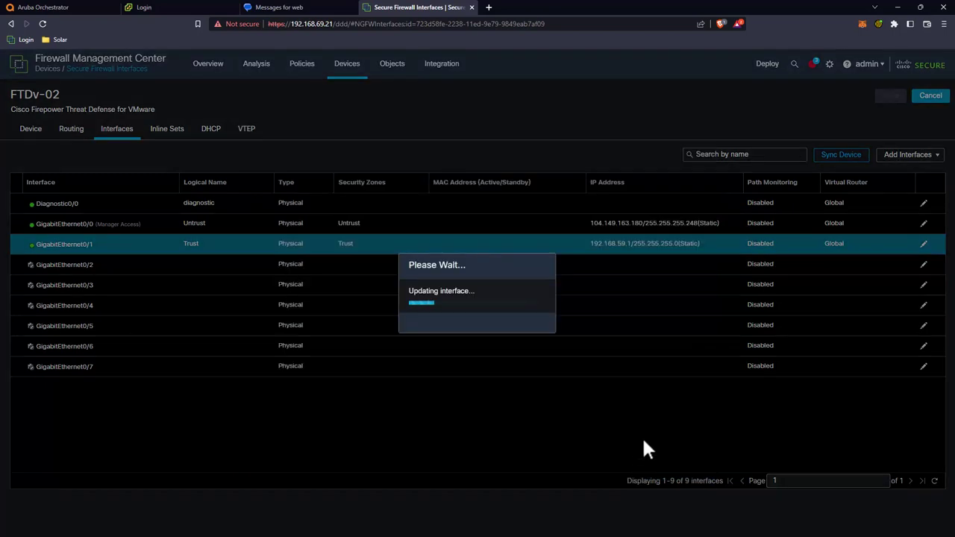
pyautogui.click(892, 97)
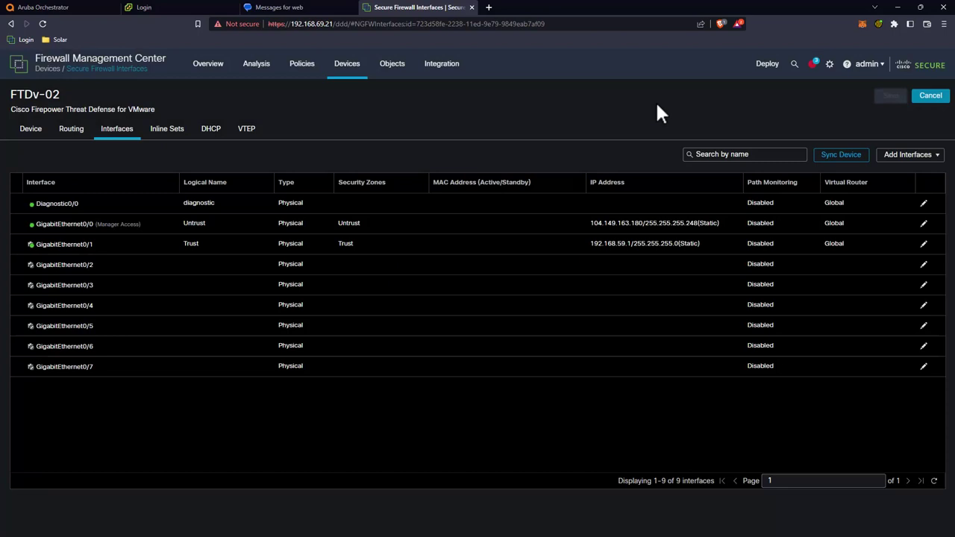
# Step: Deploy all pending changes to FTDv-02
pyautogui.click(767, 64)
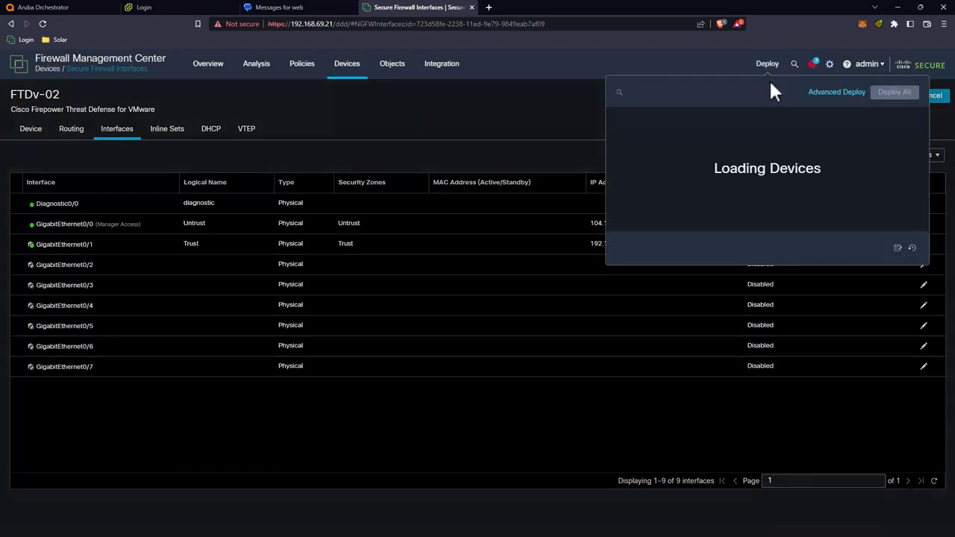
pyautogui.click(888, 98)
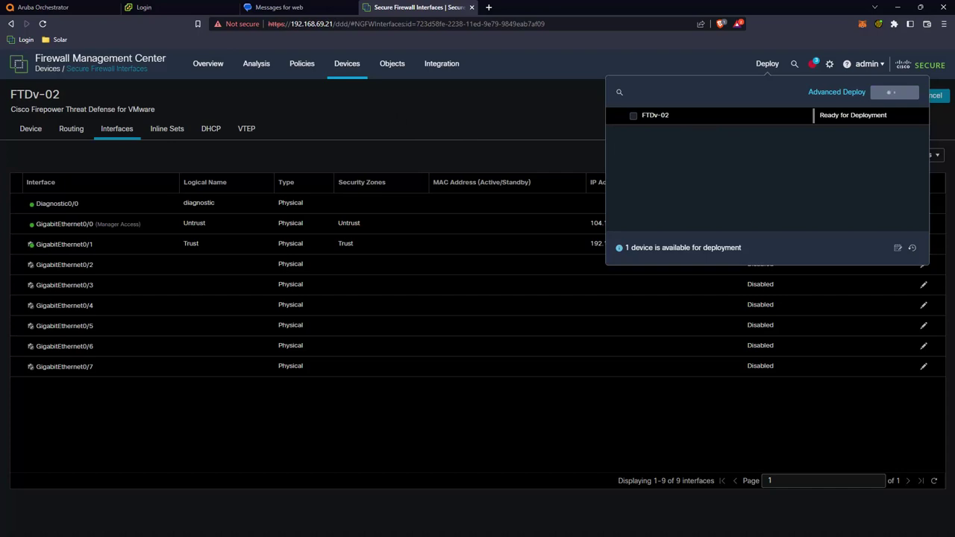
pyautogui.click(377, 119)
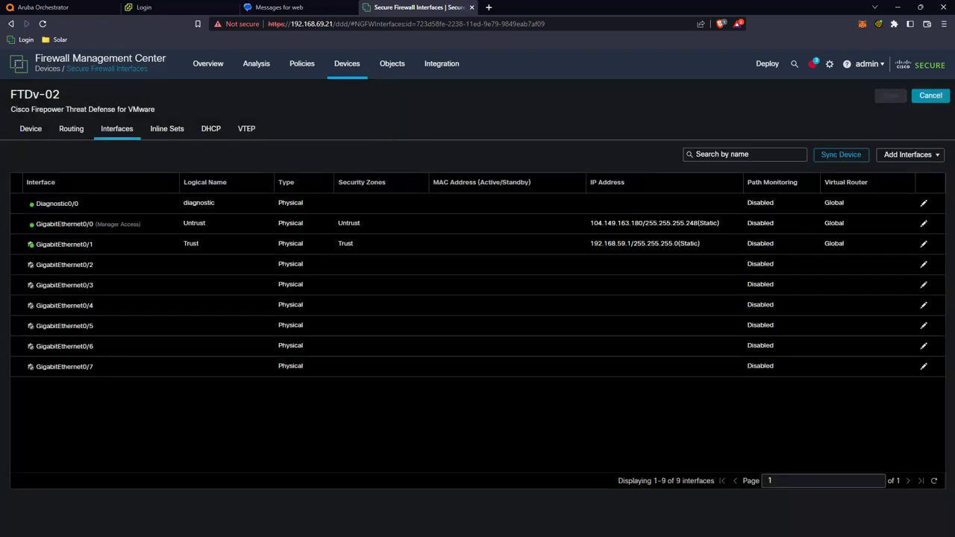
pyautogui.click(354, 77)
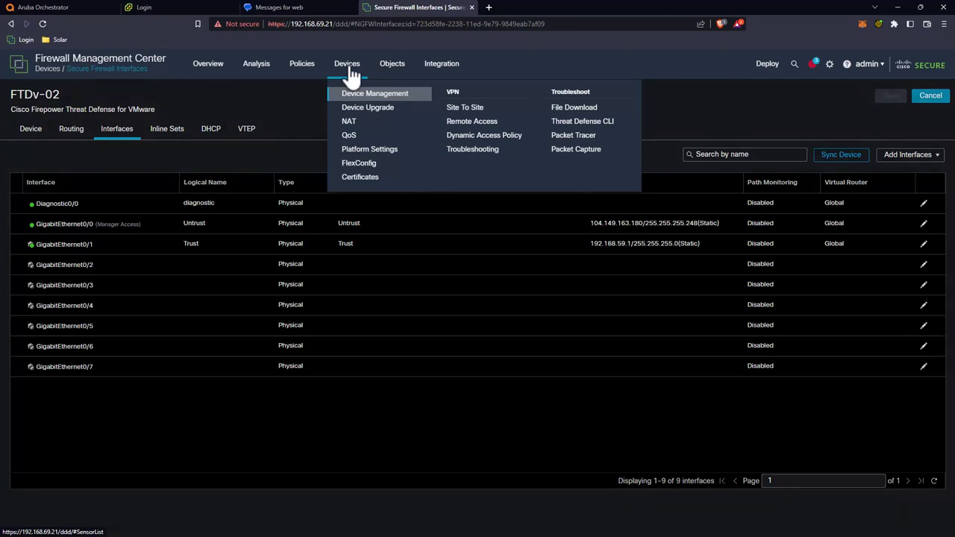
# Step: Delete the Home-Psychz site-to-site VPN topology, leaving only AWS
pyautogui.click(470, 110)
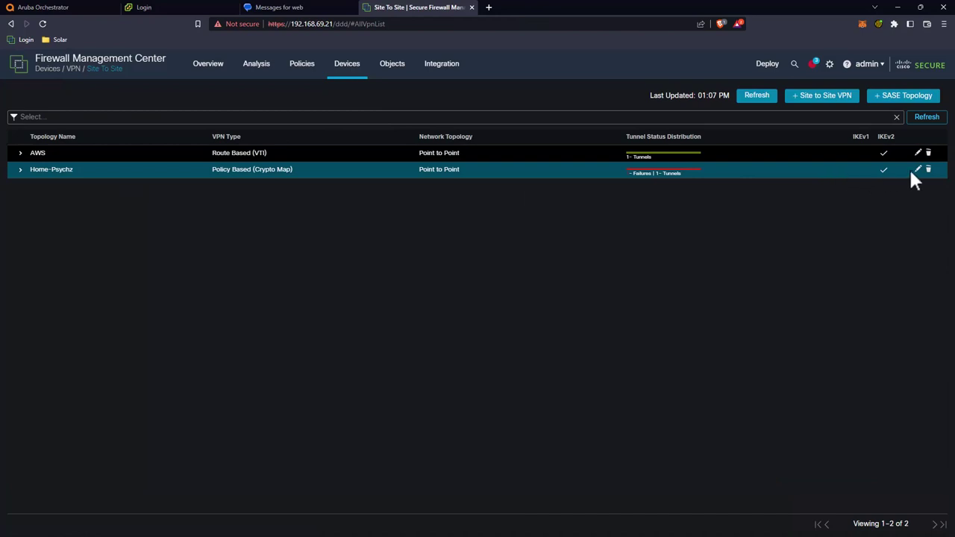
pyautogui.click(928, 170)
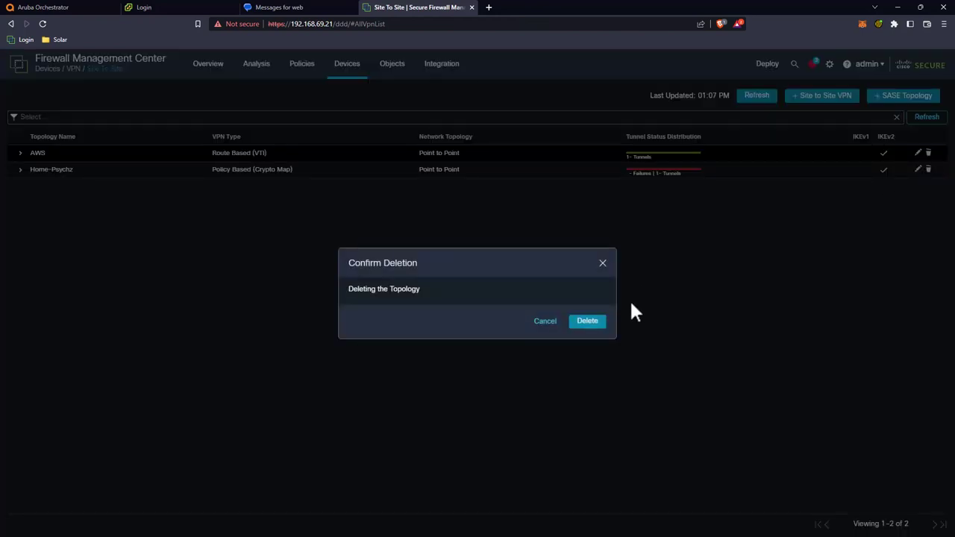
pyautogui.click(601, 323)
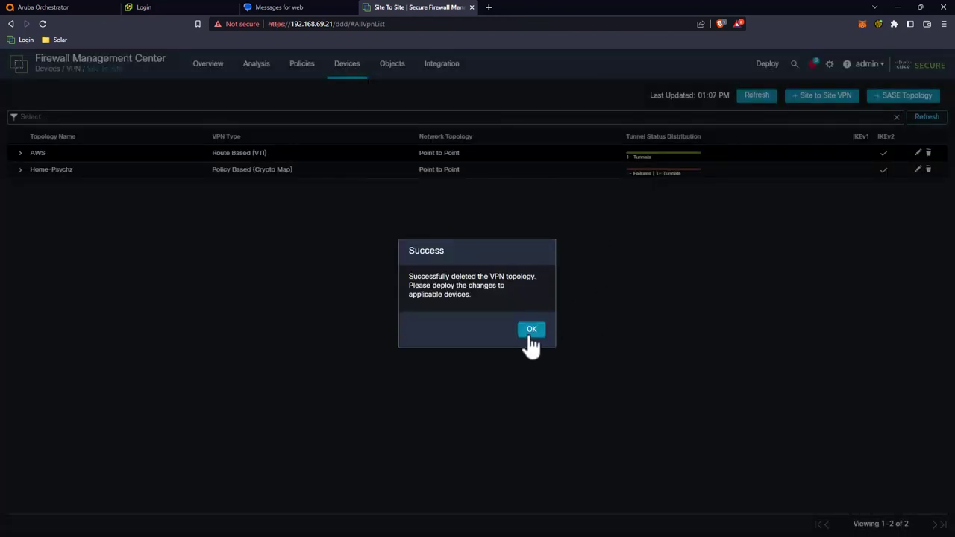
pyautogui.click(531, 330)
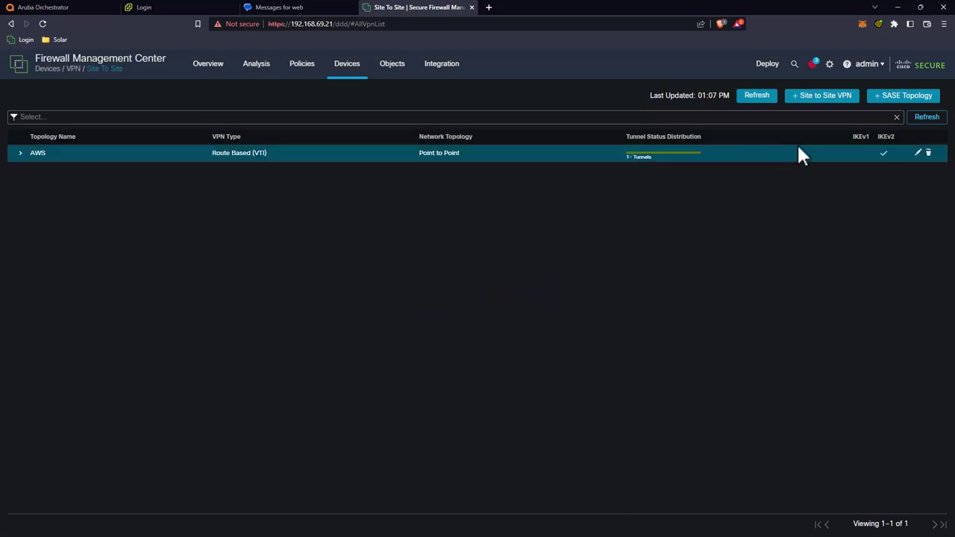
# Step: Check the Deploy panel until the firewall deployment shows completed
pyautogui.click(764, 68)
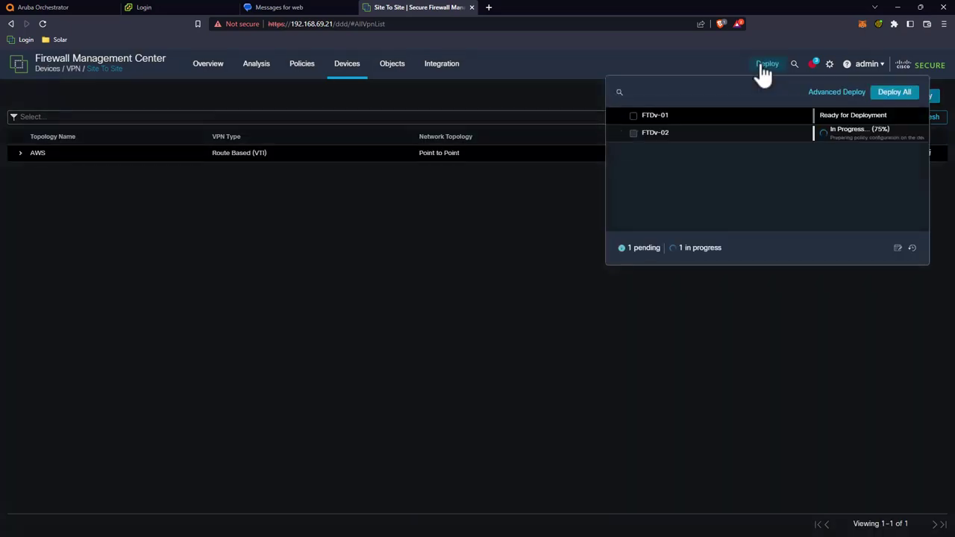
pyautogui.click(685, 56)
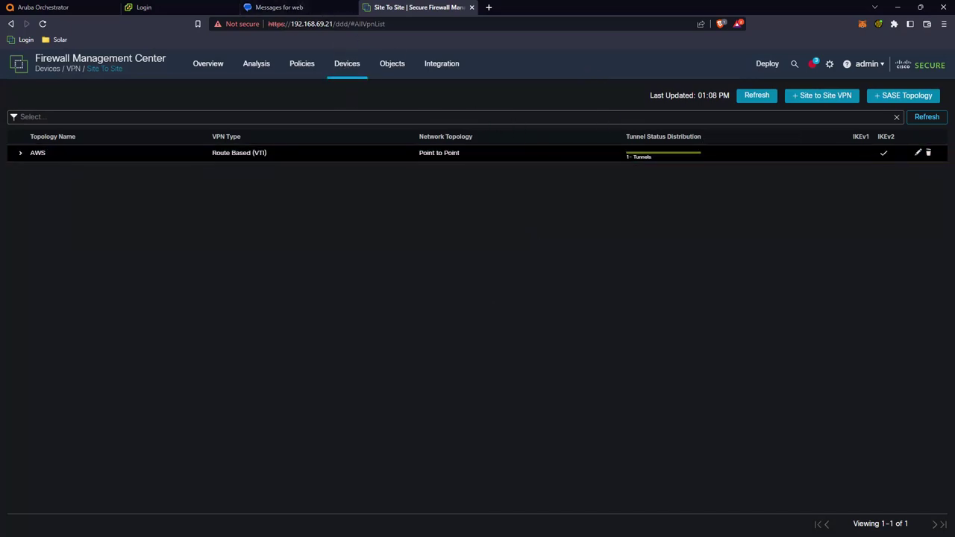
pyautogui.click(766, 63)
pyautogui.click(371, 186)
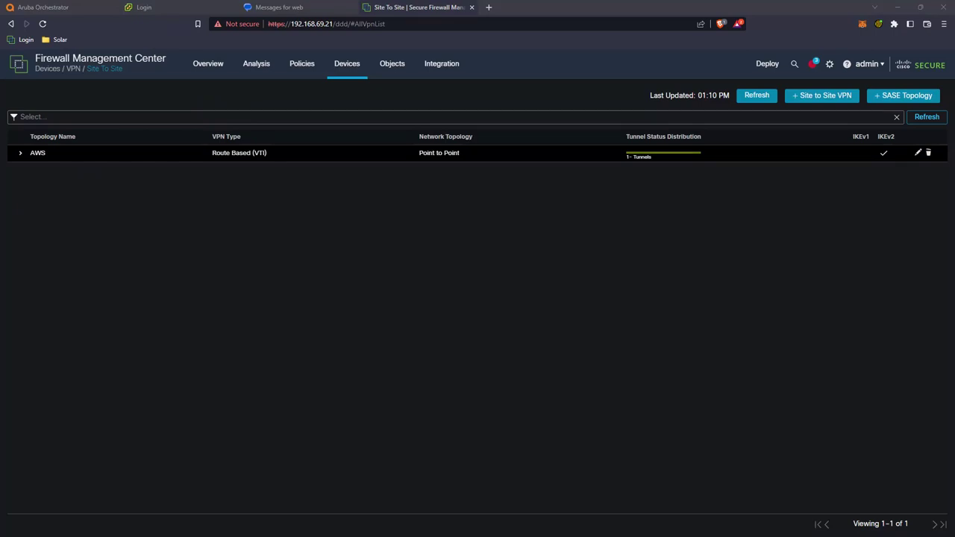
# Step: Check the 192.168.59.251 ping, cancel the timed-out Deployment dialog, and select SP-Home-01
pyautogui.hotkey('alt', 'Tab')
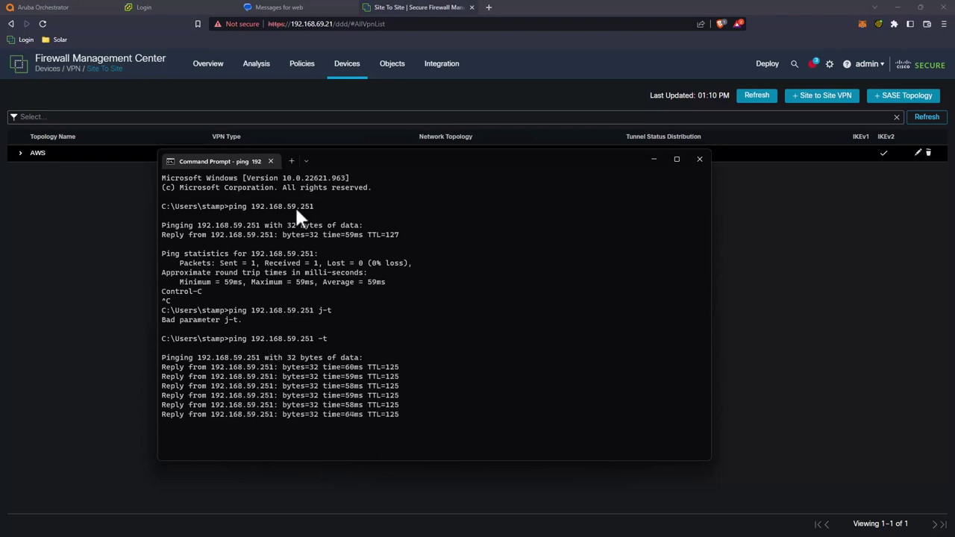
pyautogui.click(69, 6)
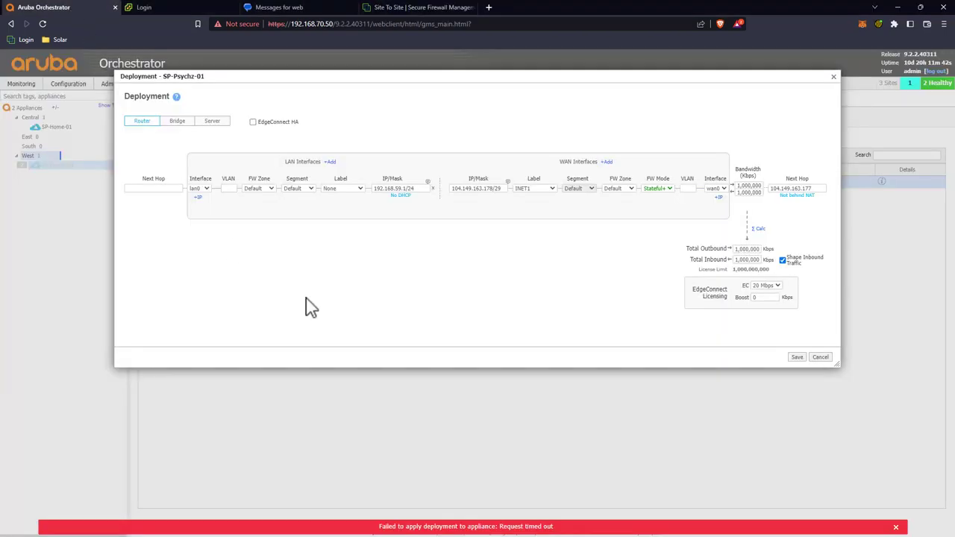
pyautogui.click(821, 357)
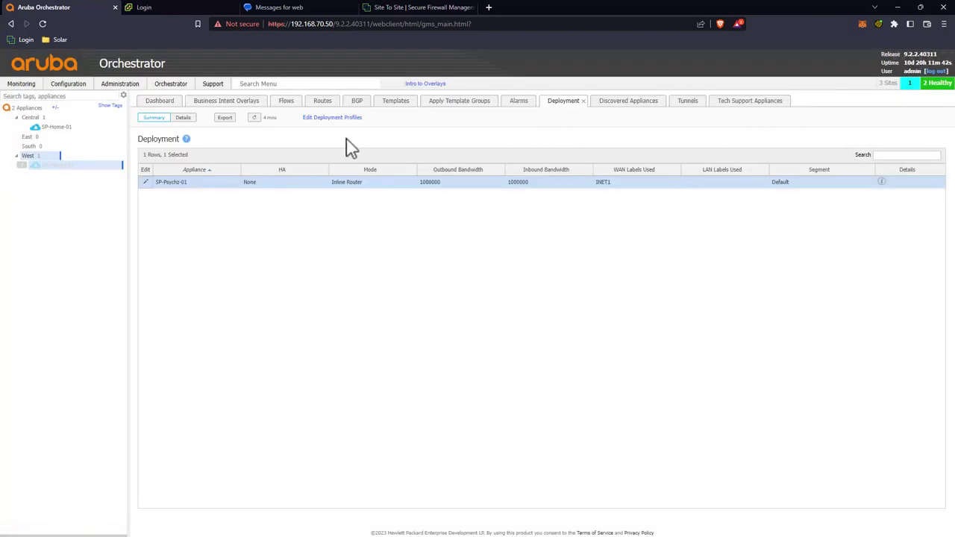
pyautogui.click(64, 129)
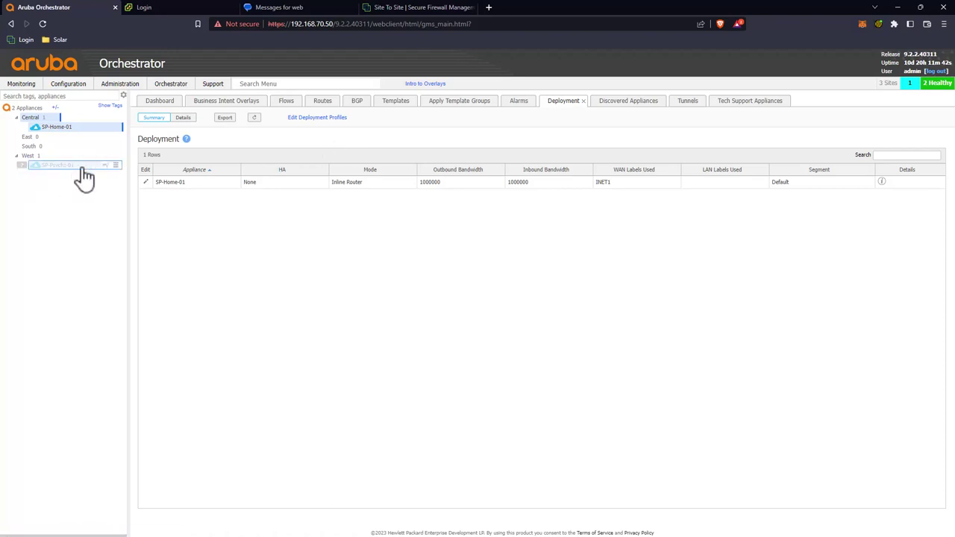
pyautogui.click(51, 165)
# Step: Inspect SP-Home-01's Ldap, Icmp and Https flows, refresh the list, and dismiss the Keeper popup
pyautogui.click(285, 101)
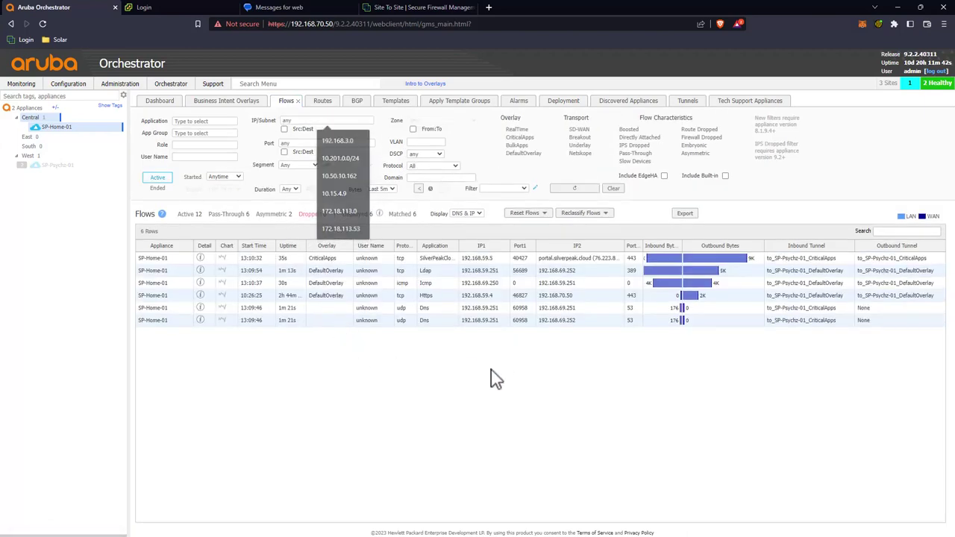
pyautogui.click(430, 272)
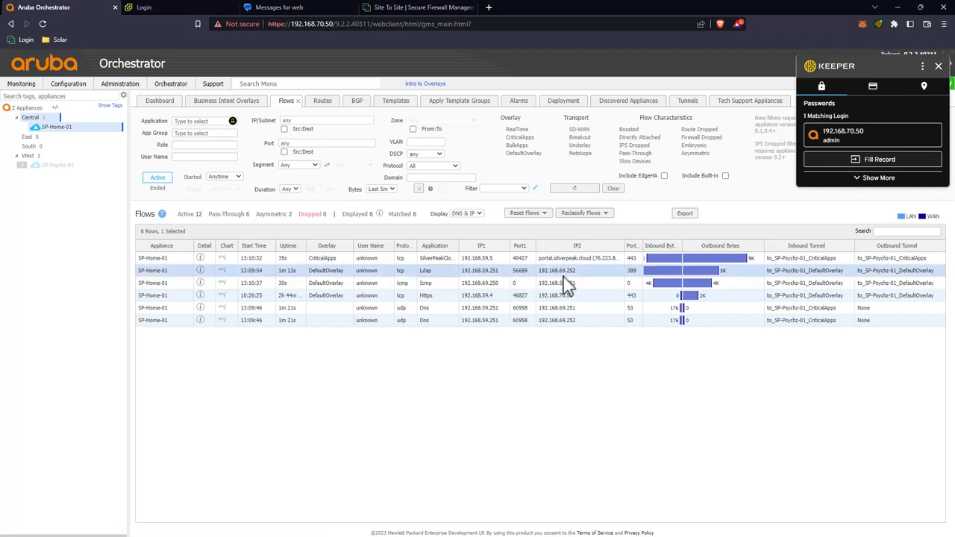
pyautogui.click(482, 285)
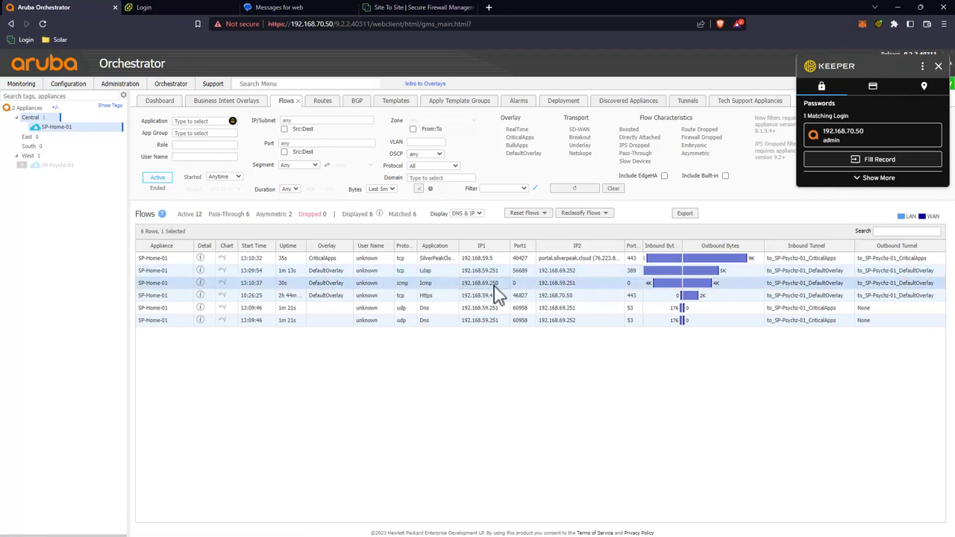
pyautogui.click(498, 297)
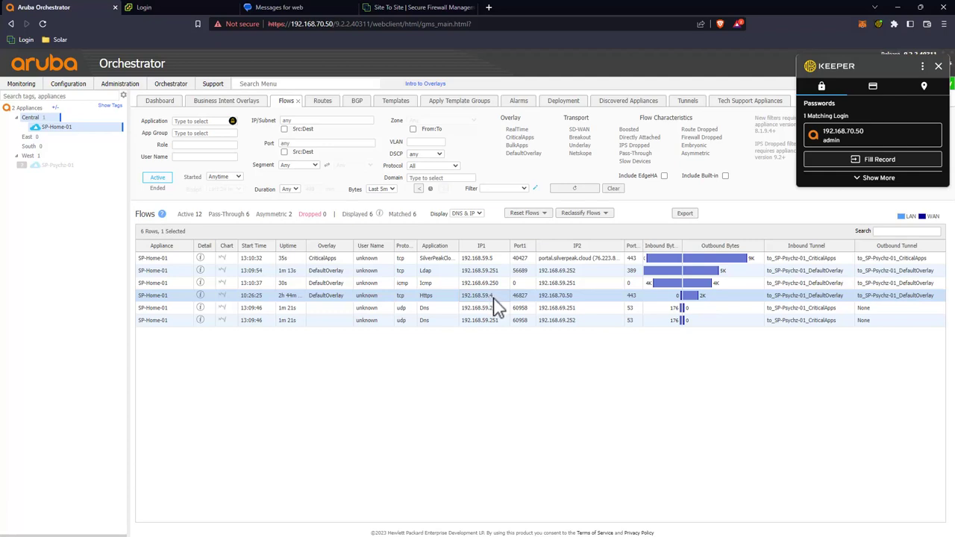
pyautogui.click(588, 189)
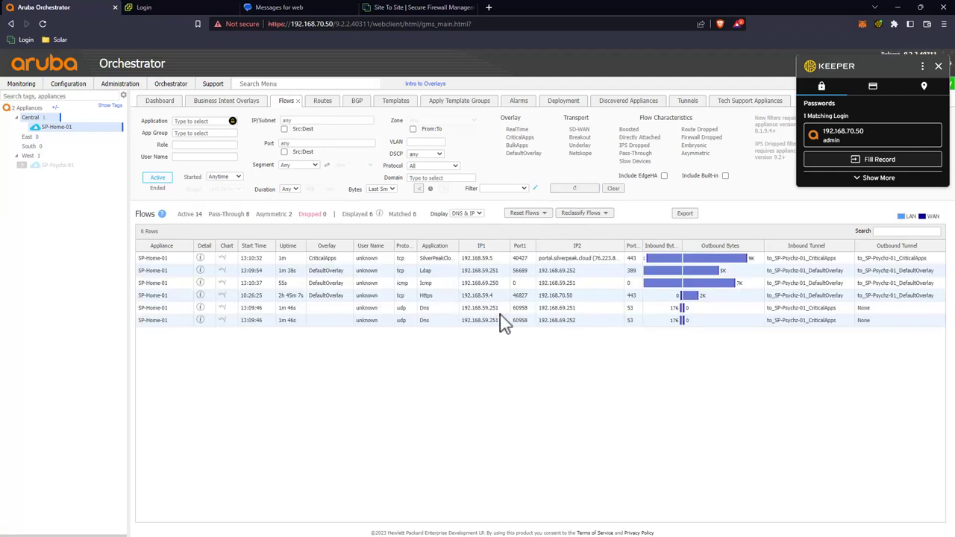
pyautogui.click(938, 66)
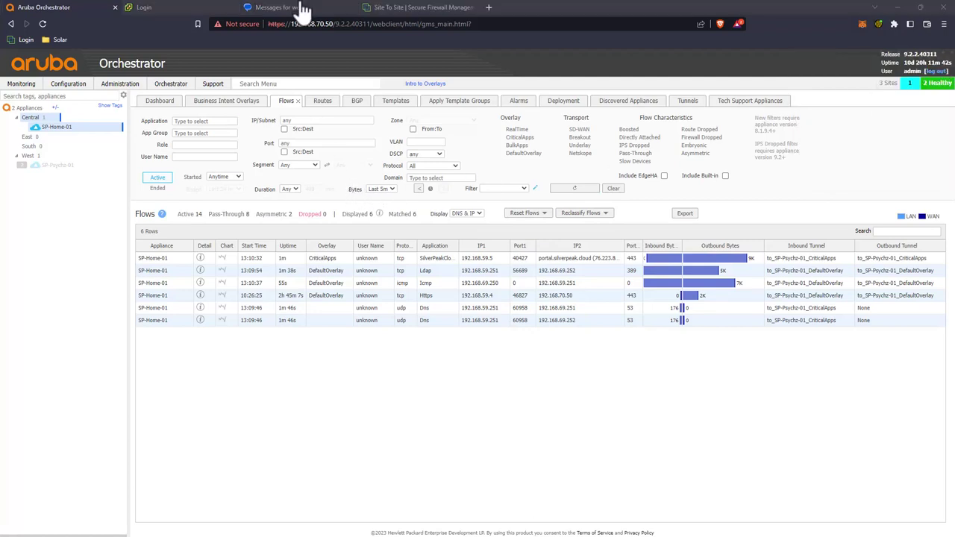
pyautogui.moveTo(77, 170)
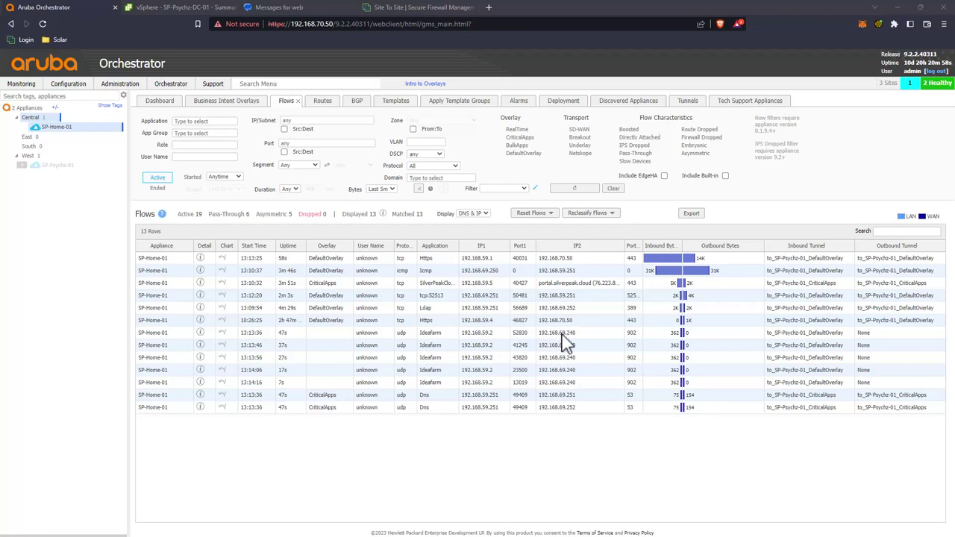
# Step: After checking vSphere, narrow the selection to SP-Home-01 and show its underlay tunnel list
pyautogui.click(178, 6)
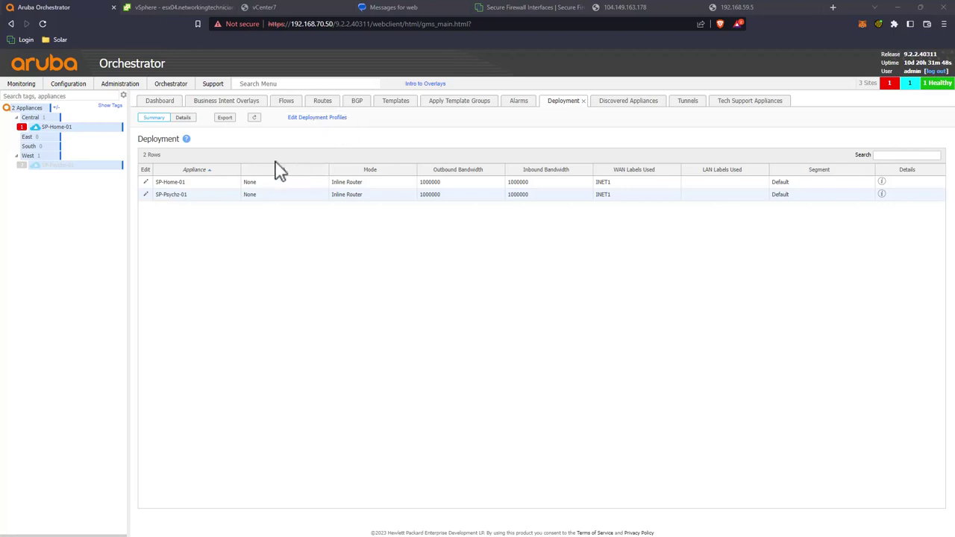
pyautogui.click(66, 174)
pyautogui.moveTo(58, 168)
pyautogui.click(69, 128)
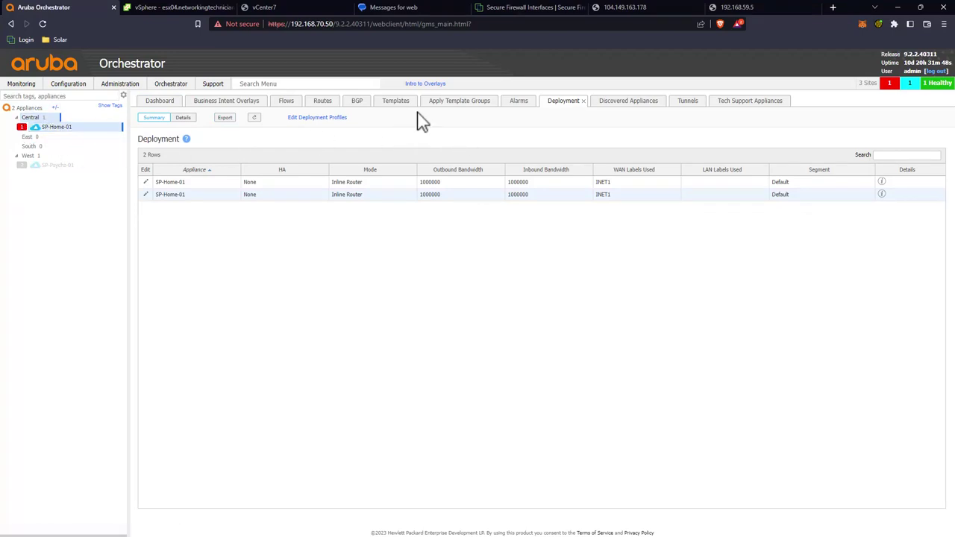
pyautogui.click(686, 101)
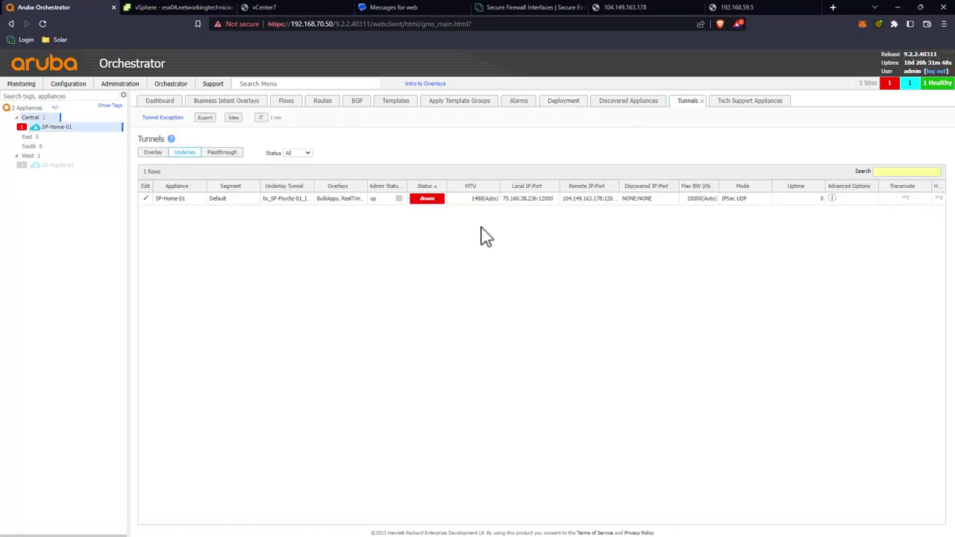
# Step: Refresh tunnels, review SP-Psychz-01's deployment in Appliance Manager, then return to the tunnel list
pyautogui.click(261, 118)
pyautogui.click(58, 165)
pyautogui.click(80, 171)
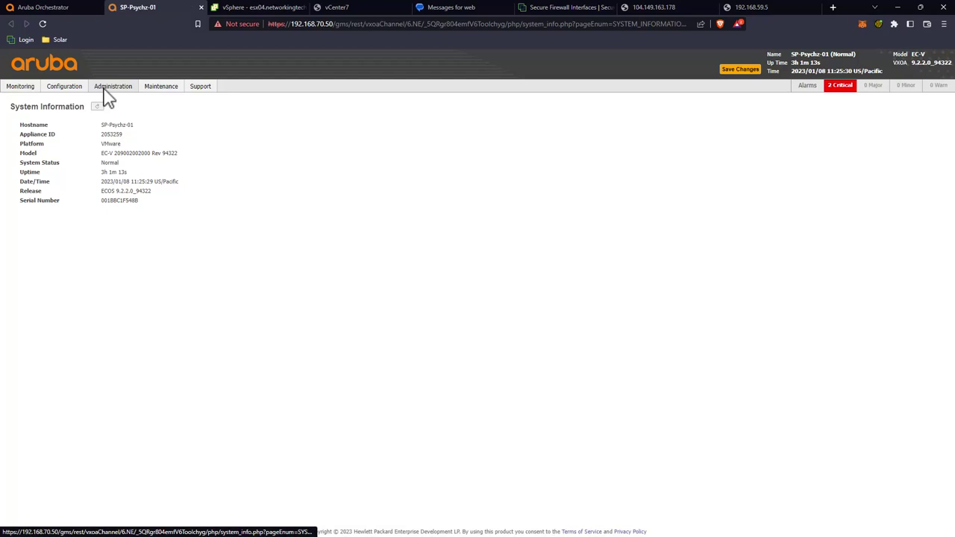
pyautogui.moveTo(64, 90)
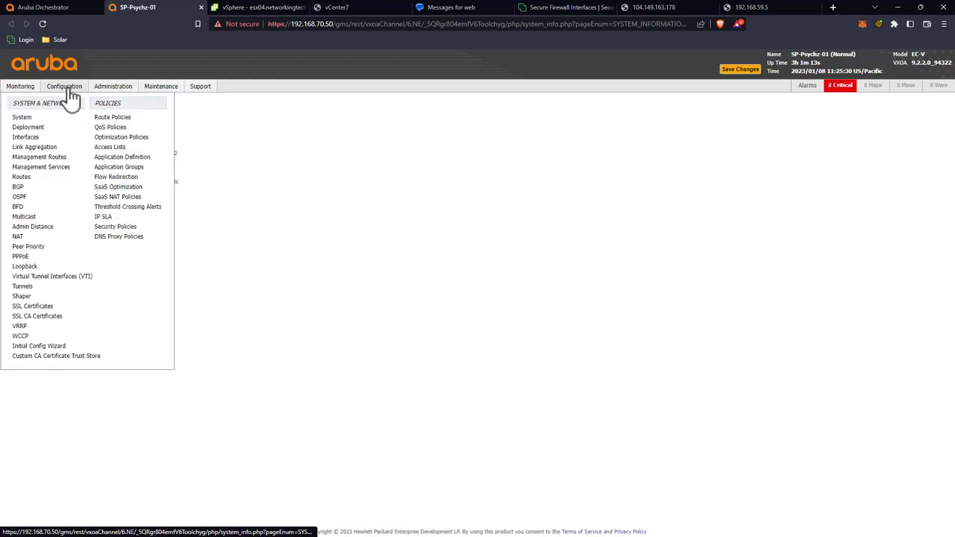
pyautogui.click(30, 129)
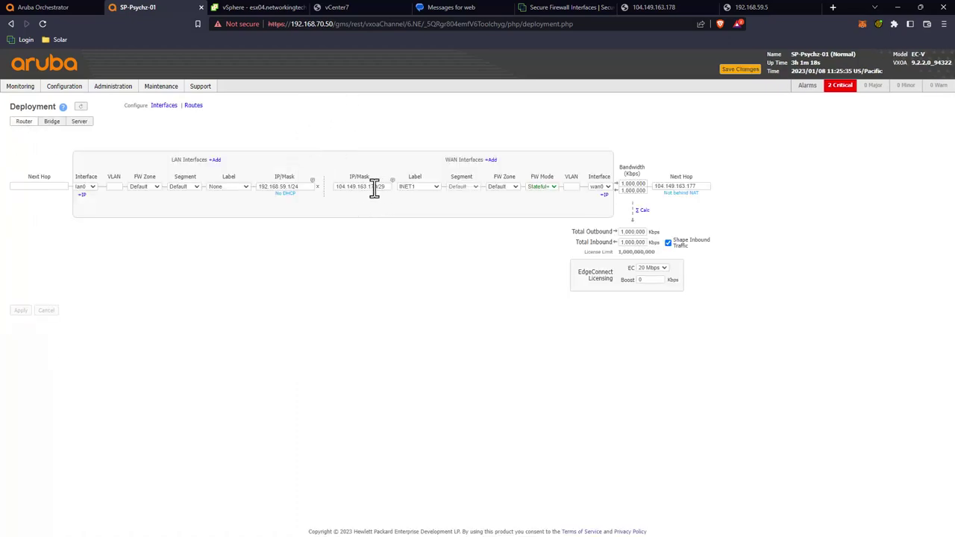
pyautogui.click(50, 9)
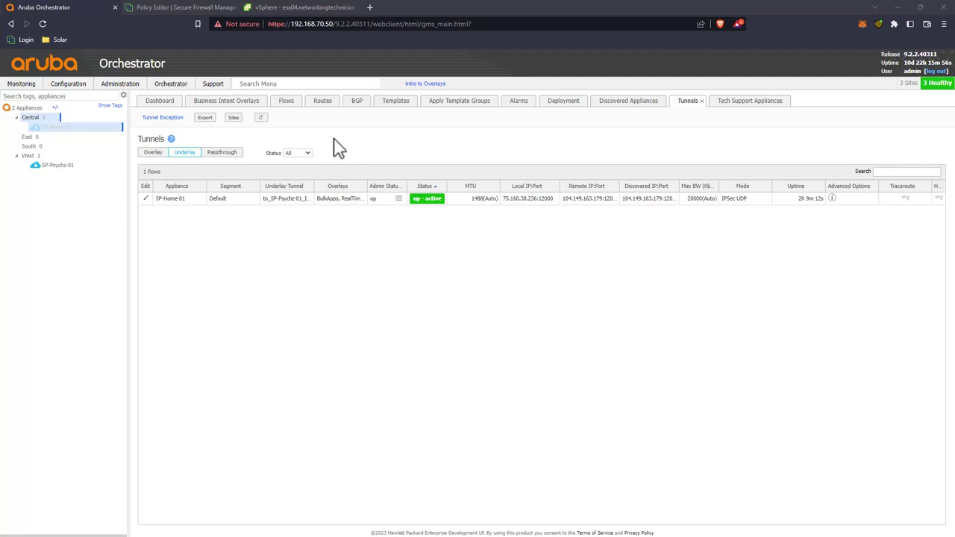
# Step: Review access control rules 12 VPN-PSYCHZ-OUT and 13 VPN-PSYCHZ-IN in the Policy Editor
pyautogui.click(196, 10)
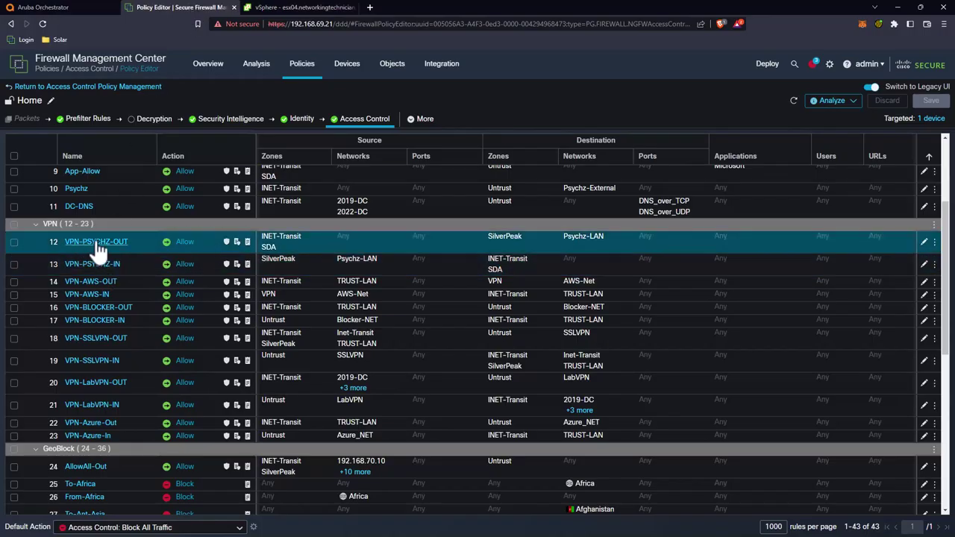
pyautogui.moveTo(131, 258)
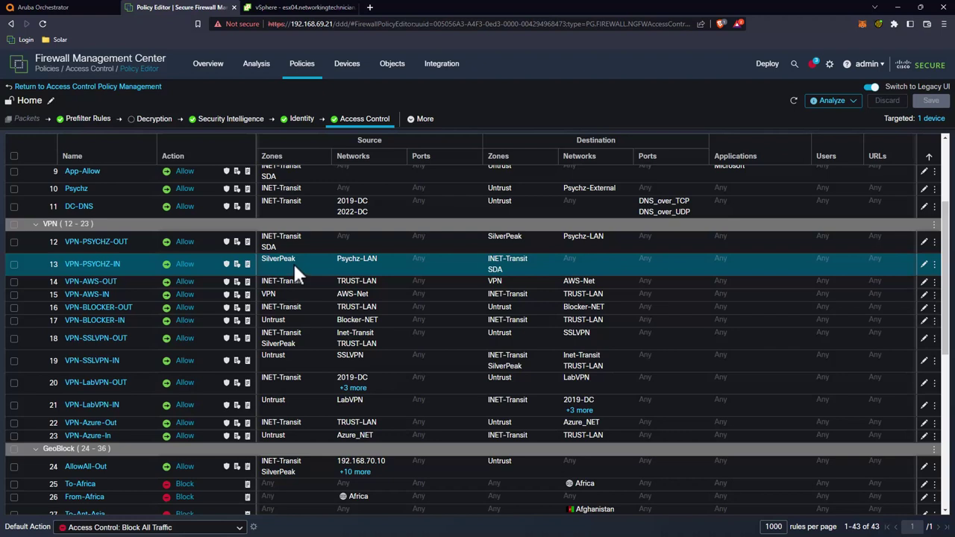
pyautogui.moveTo(295, 270)
pyautogui.click(451, 243)
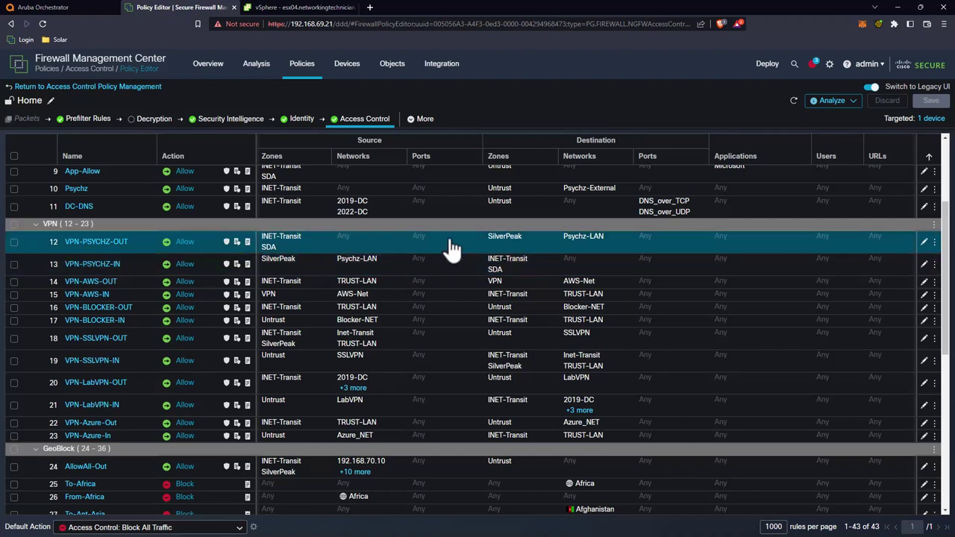
pyautogui.click(454, 267)
pyautogui.click(455, 250)
pyautogui.click(457, 280)
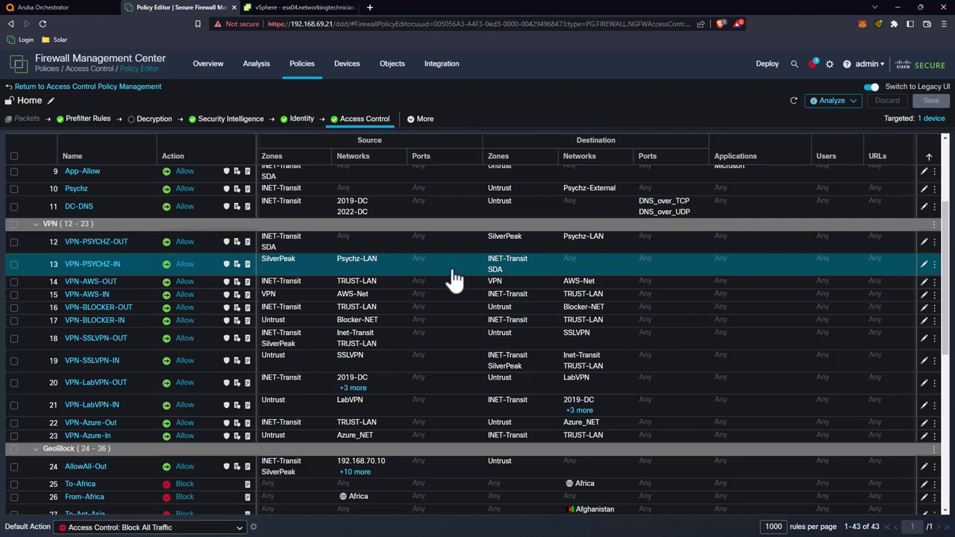
pyautogui.click(455, 248)
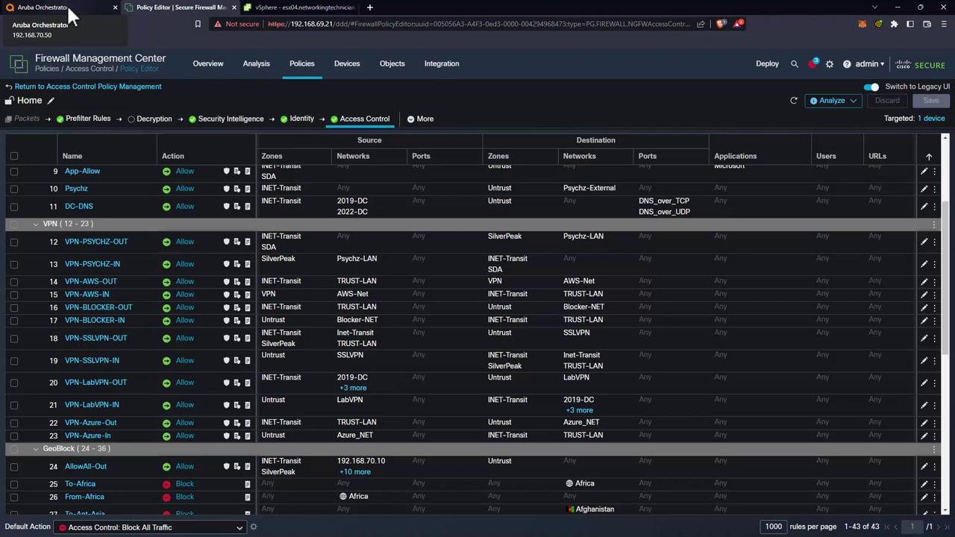
# Step: Back in Aruba Orchestrator, show SP-Home-01's Routes table
pyautogui.click(66, 3)
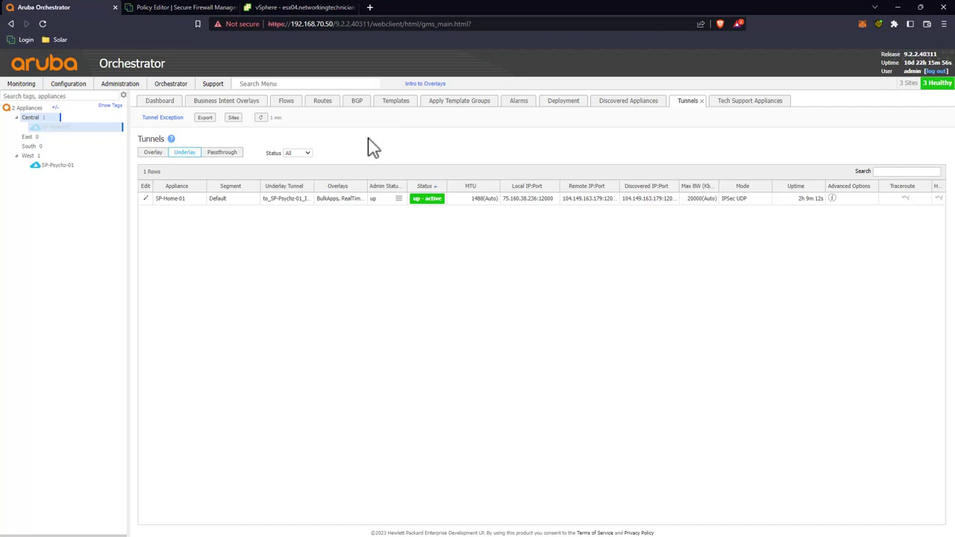
pyautogui.click(323, 108)
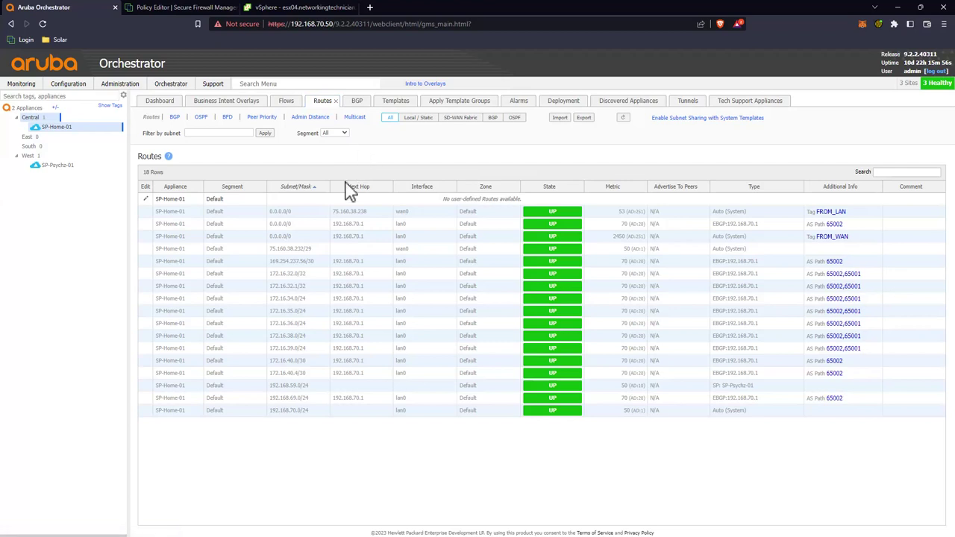
# Step: Inspect the 169.254.237.56/30 and 0.0.0.0/0 routes, then show SP-Psychz-01's routes
pyautogui.click(284, 263)
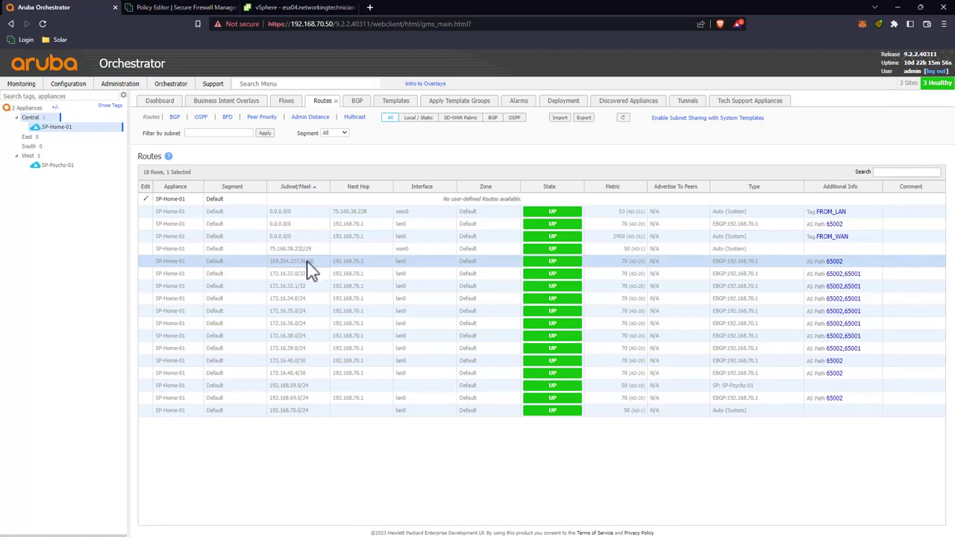
pyautogui.click(315, 223)
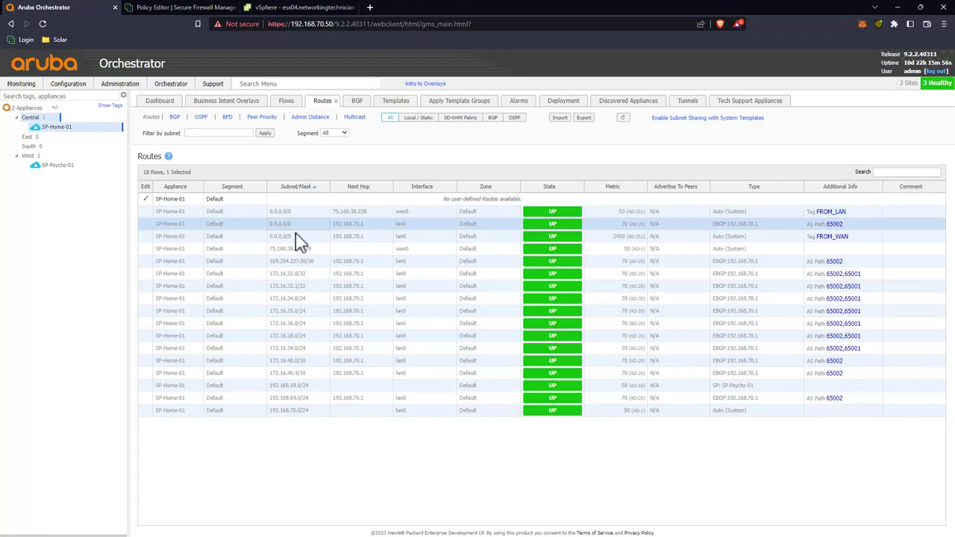
pyautogui.click(52, 164)
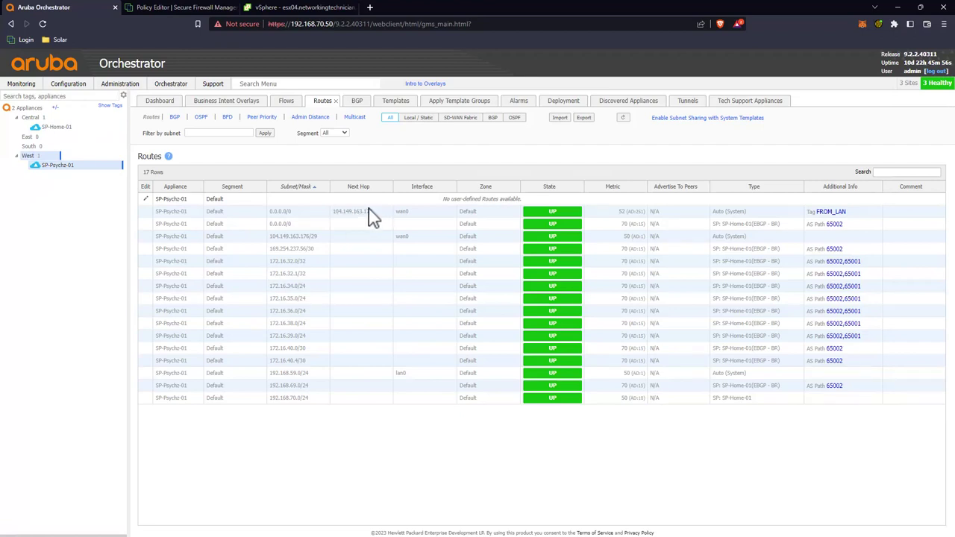
# Step: Inspect SP-Psychz-01's two 0.0.0.0/0 default routes and the 169.254.237.56/30 tunnel route
pyautogui.click(410, 216)
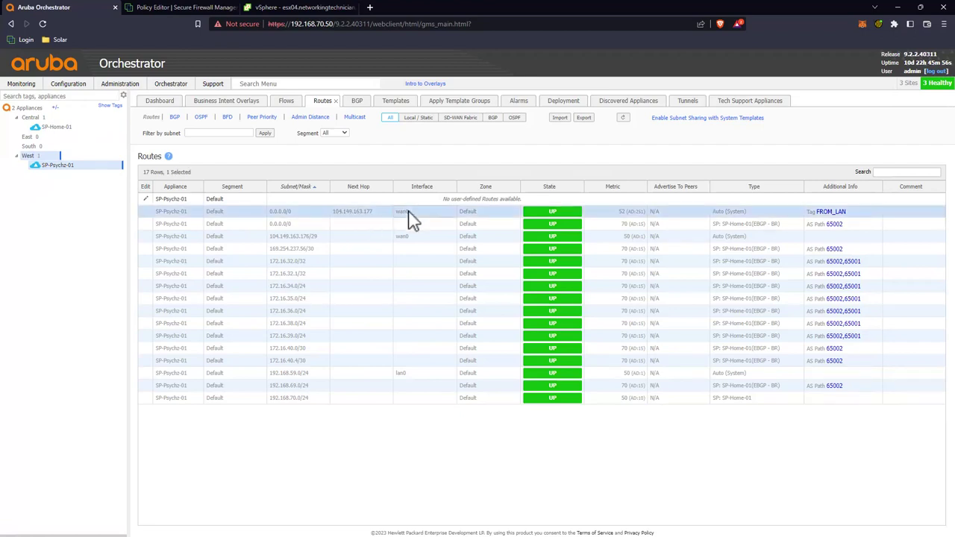
pyautogui.click(413, 226)
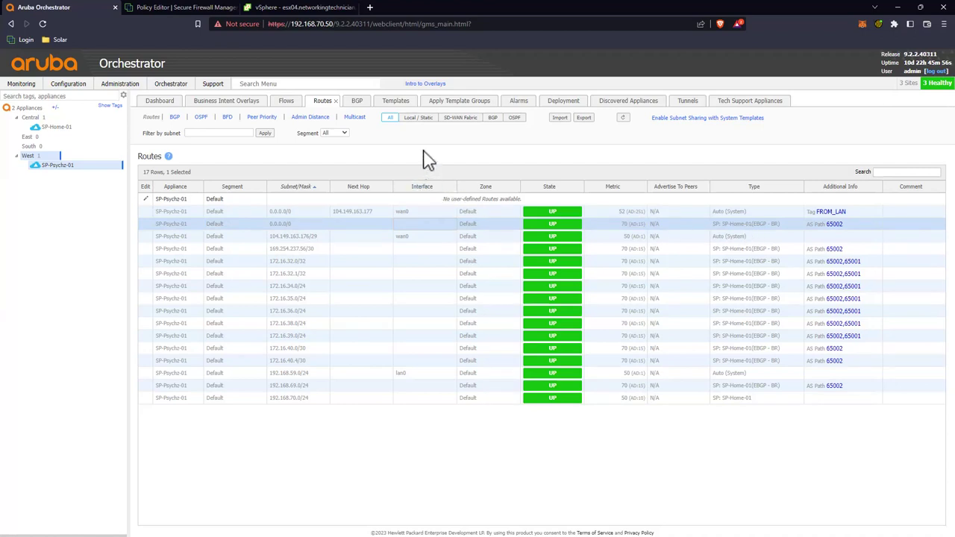
pyautogui.click(295, 251)
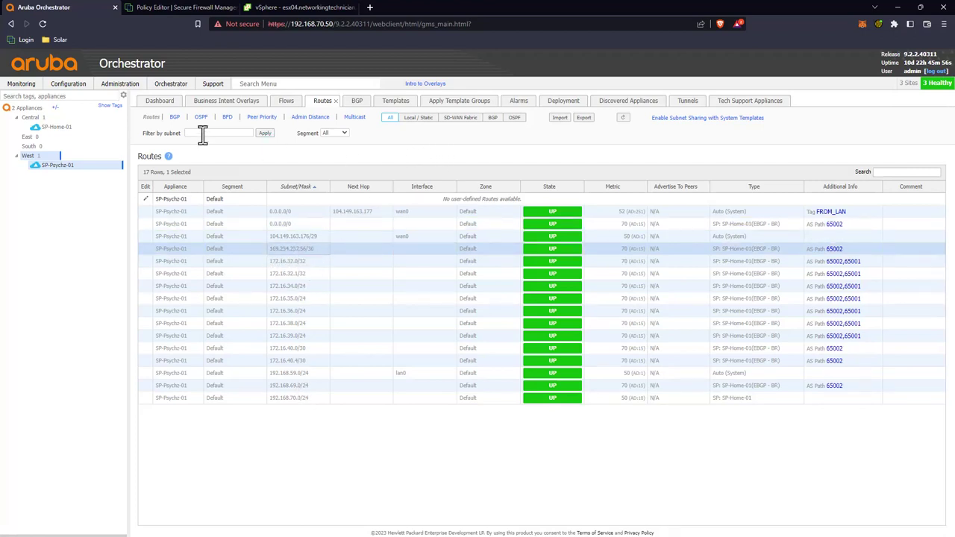
# Step: Review SP-Psychz-01's BGP peers, then filter its route table to BGP-learned routes
pyautogui.click(175, 119)
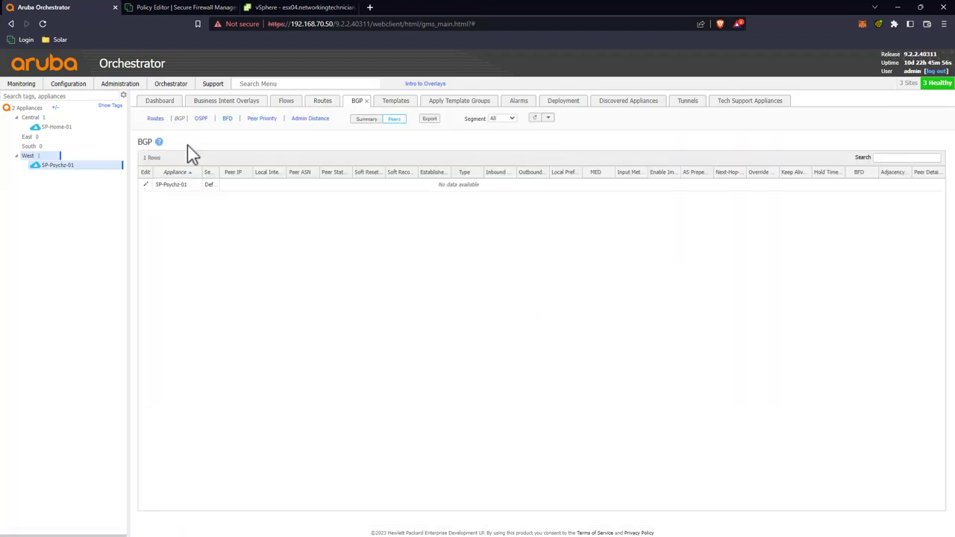
pyautogui.click(155, 120)
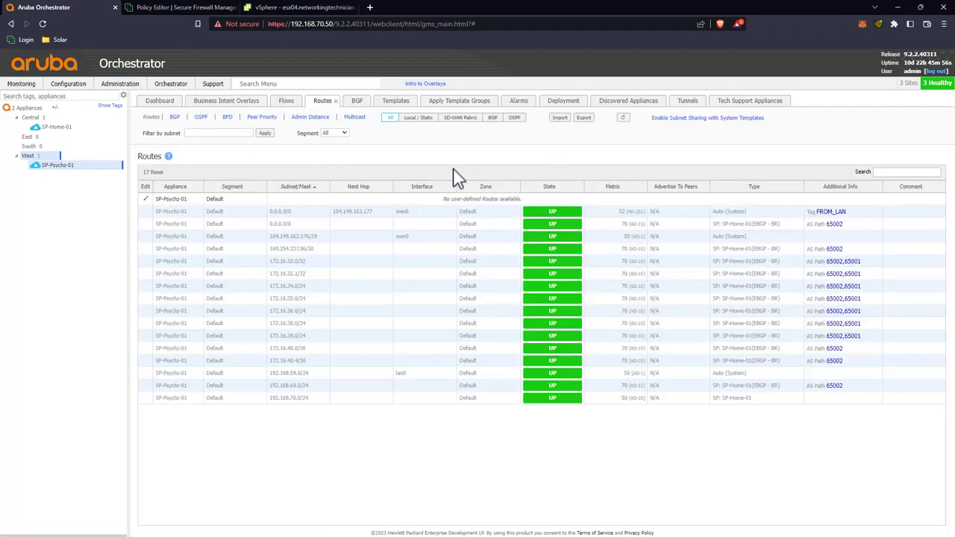
pyautogui.click(492, 118)
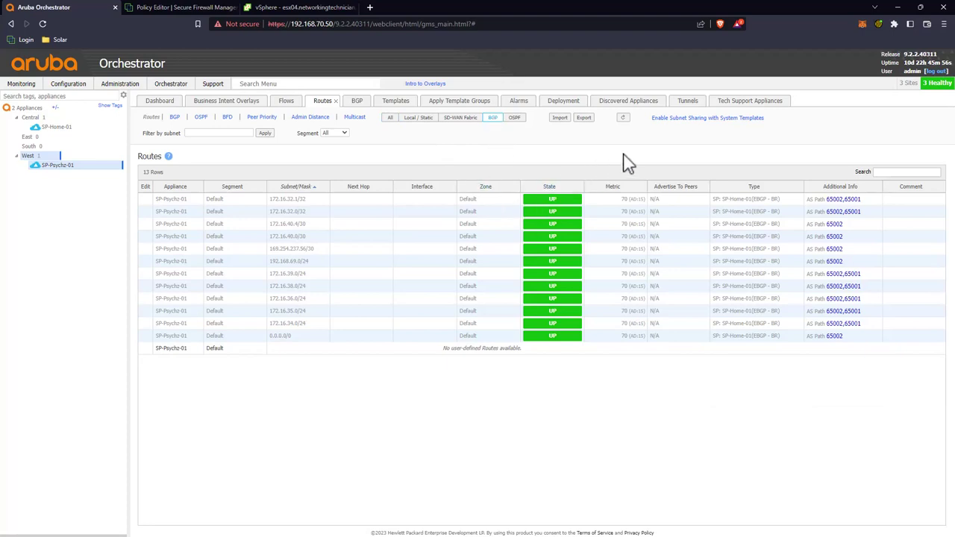
# Step: Sort routes by subnet descending, inspect the tunnel and default routes, and show SP-Home-01's routes
pyautogui.click(299, 188)
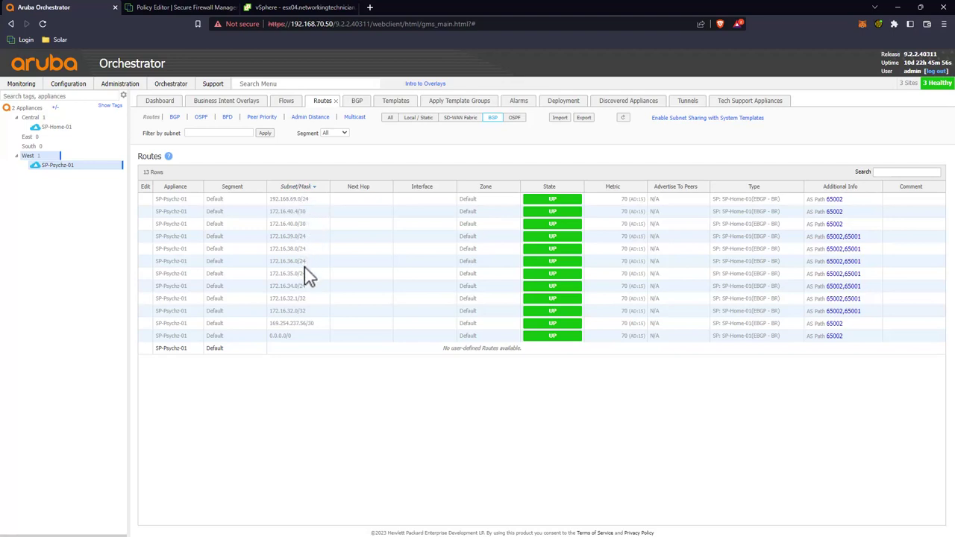
pyautogui.click(285, 326)
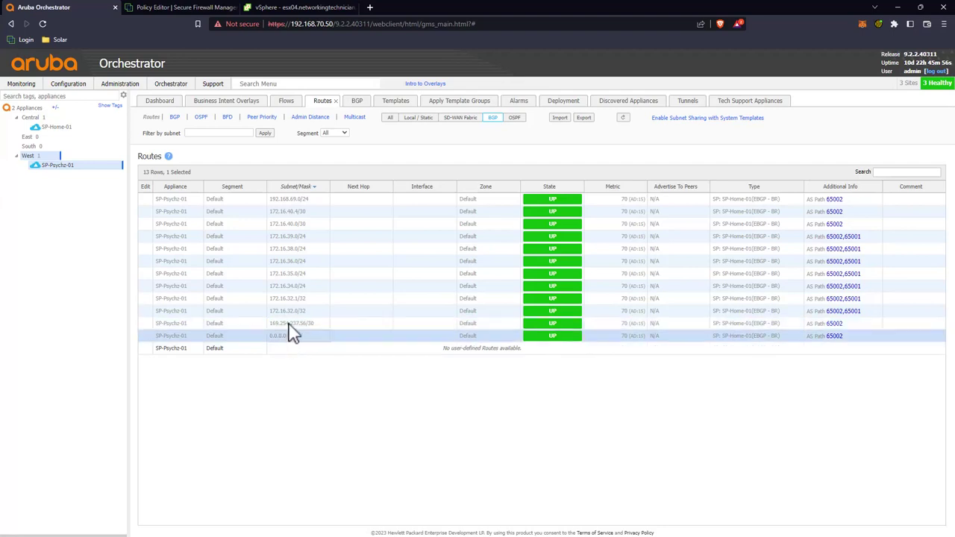
pyautogui.click(293, 337)
pyautogui.click(56, 128)
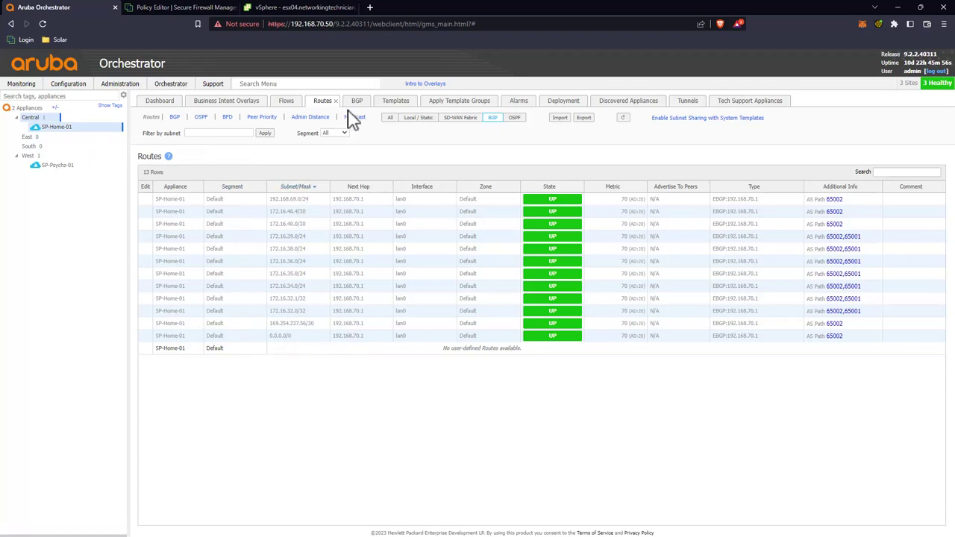
# Step: Switch to the Firewall Management Center tab showing the Home access control policy
pyautogui.click(211, 9)
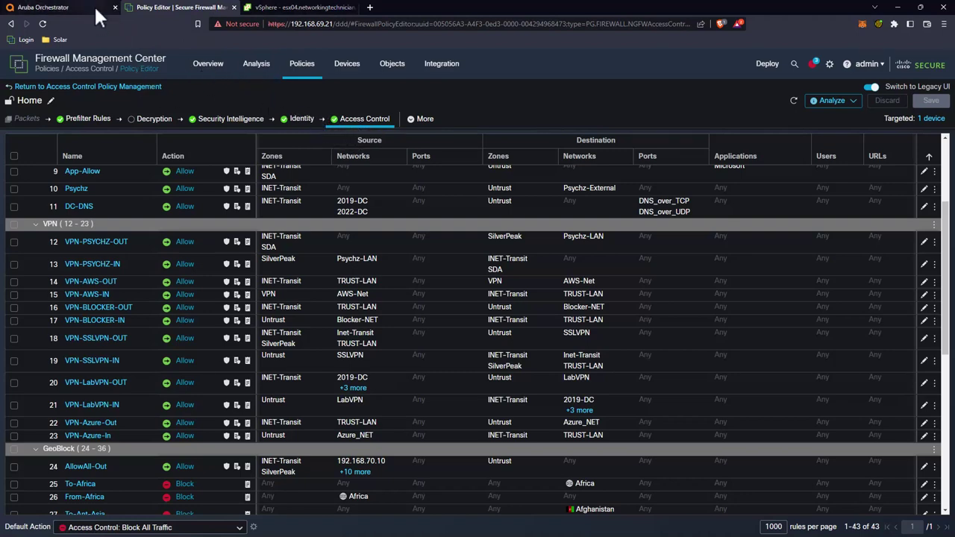
# Step: Switch back to the Orchestrator tab with SP-Home-01's BGP-filtered routes
pyautogui.click(64, 9)
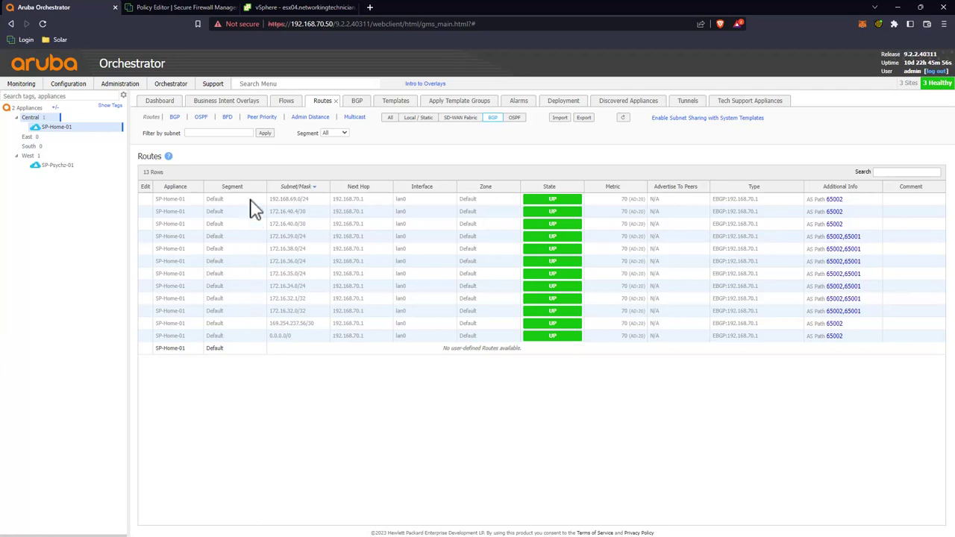
# Step: Select the 169.254.237.56/30 tunnel route, then go to the Flows page
pyautogui.click(292, 327)
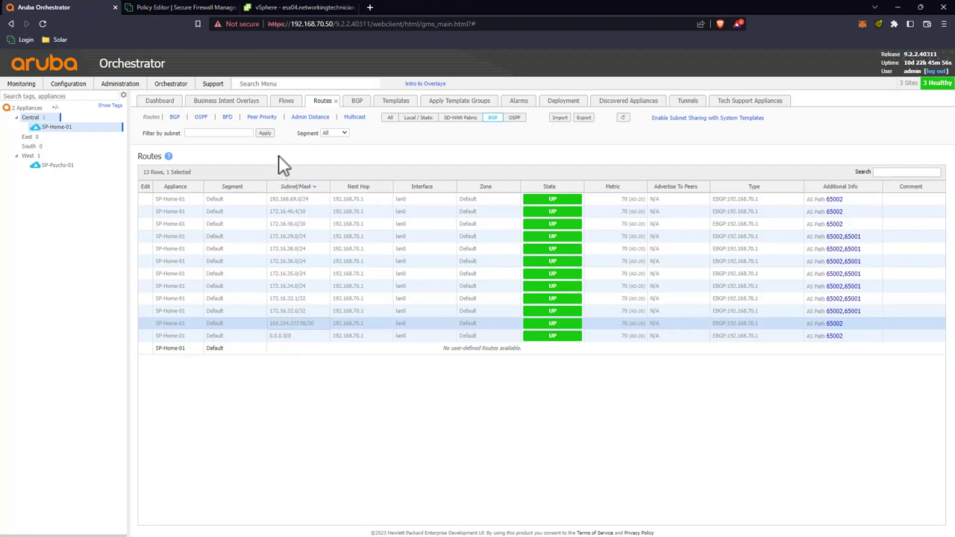
pyautogui.click(284, 101)
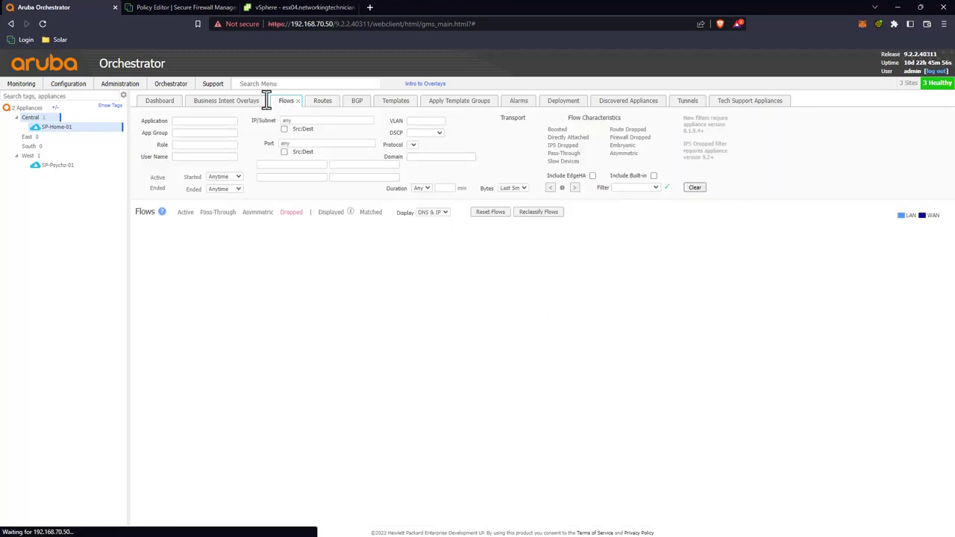
# Step: Compare active flows of SP-Psychz-01 and SP-Home-01, ending back on SP-Psychz-01's flows
pyautogui.click(57, 165)
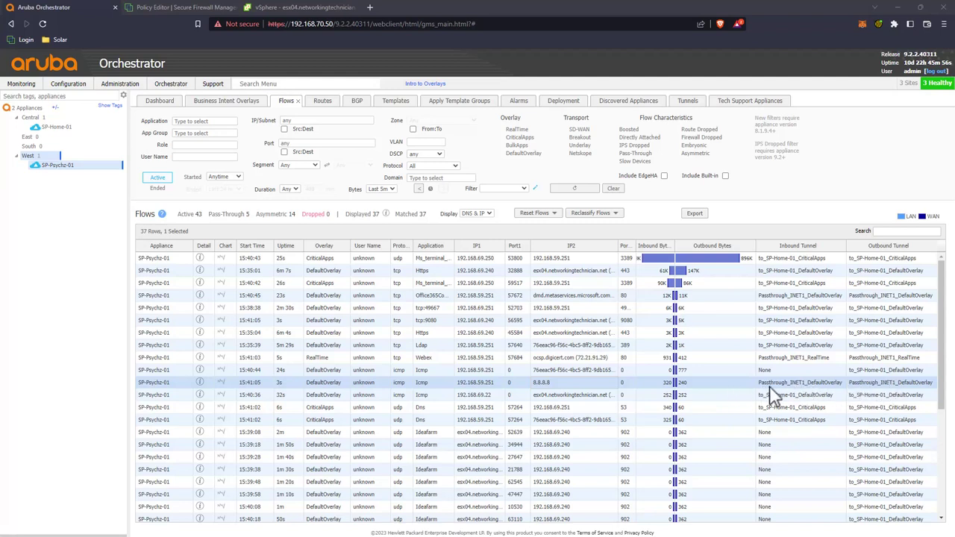
pyautogui.click(58, 128)
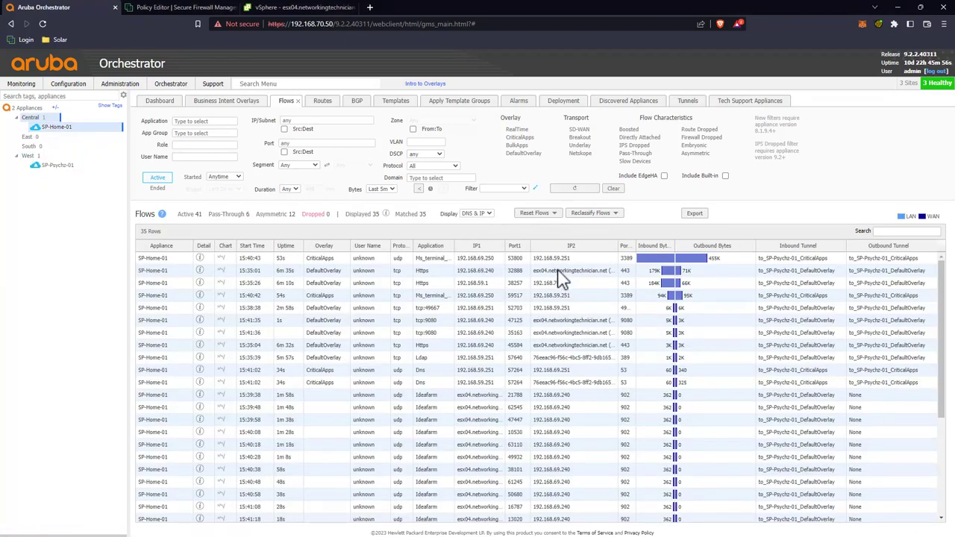
pyautogui.scroll(-3, 563, 279)
pyautogui.scroll(-1, 563, 280)
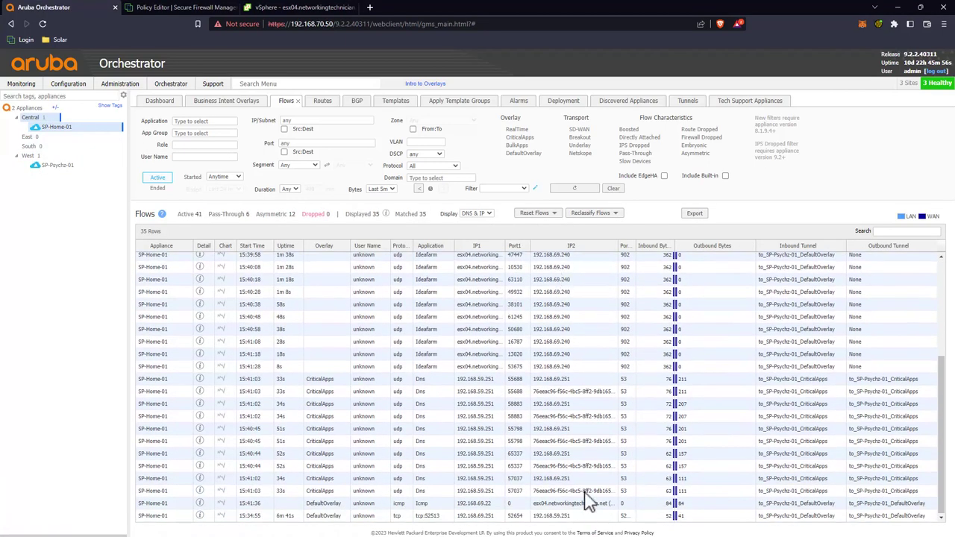
pyautogui.scroll(5, 588, 501)
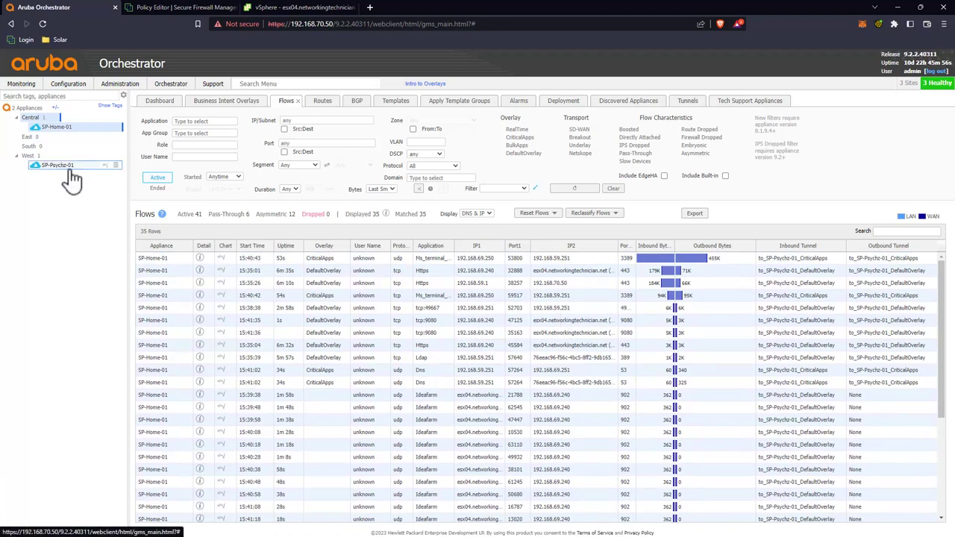
pyautogui.click(67, 166)
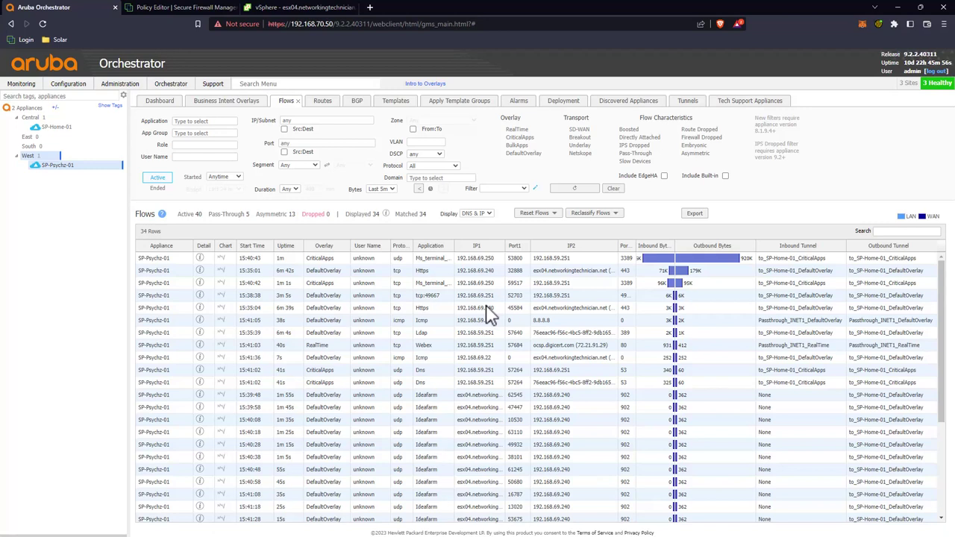
# Step: Inspect SP-Psychz-01's Webex RealTime, CriticalApps Dns and Ideafarm DefaultOverlay flows
pyautogui.click(564, 347)
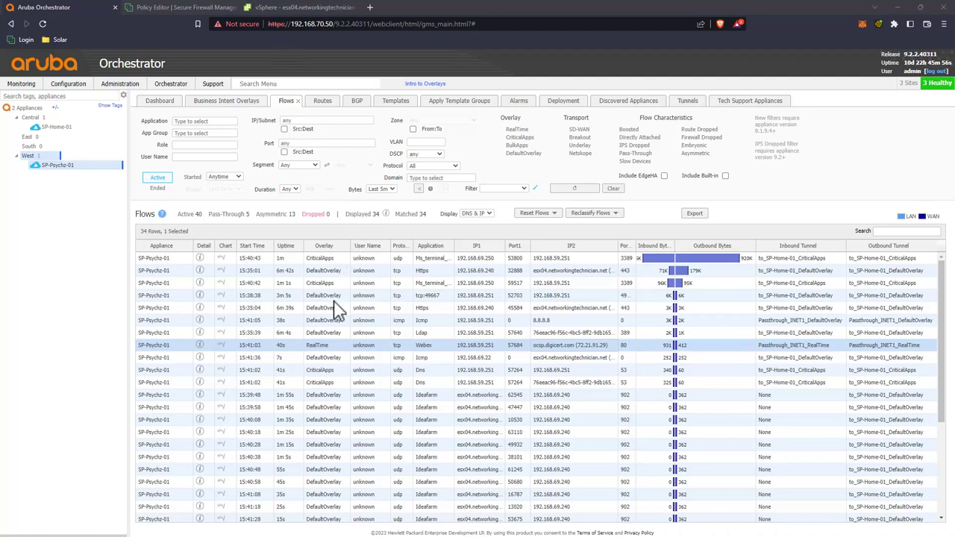
pyautogui.scroll(-5, 336, 310)
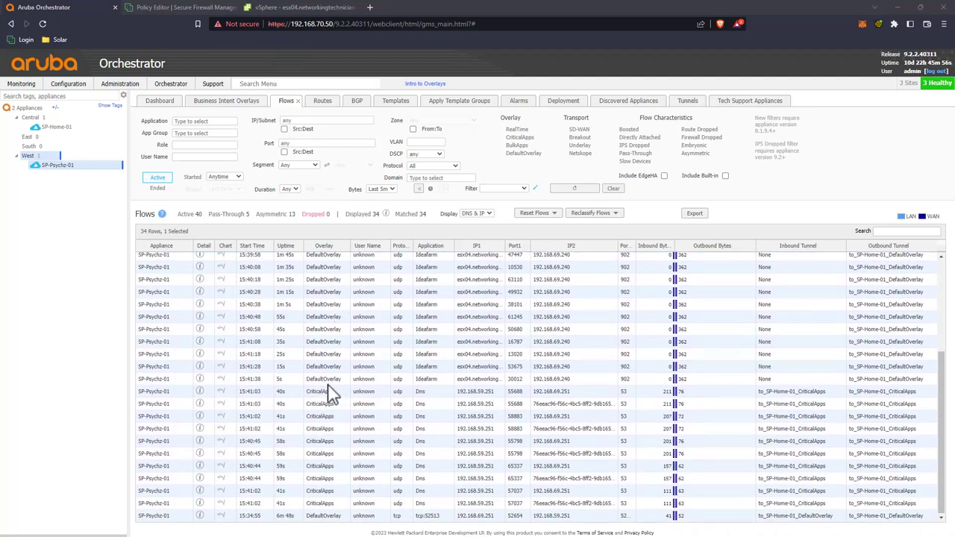
pyautogui.click(322, 393)
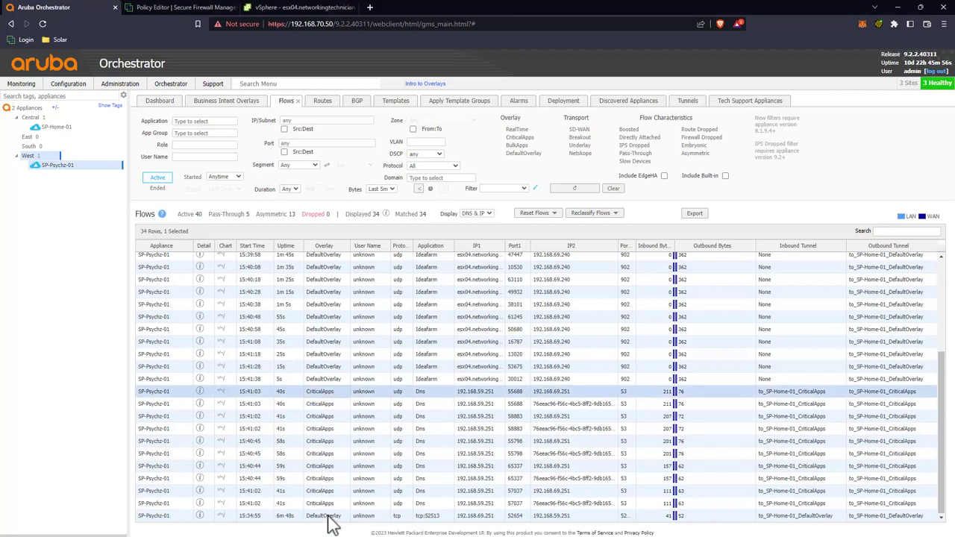
pyautogui.scroll(3, 329, 520)
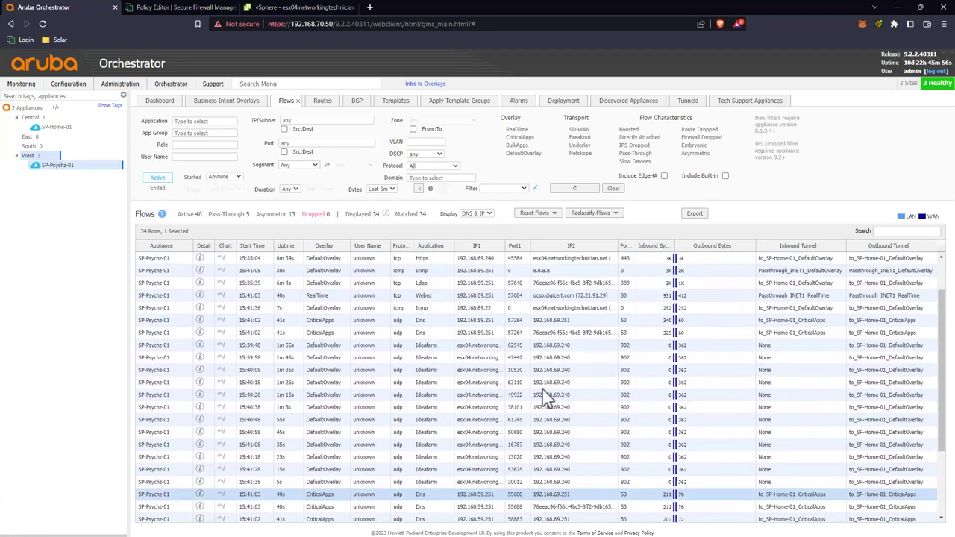
pyautogui.click(543, 381)
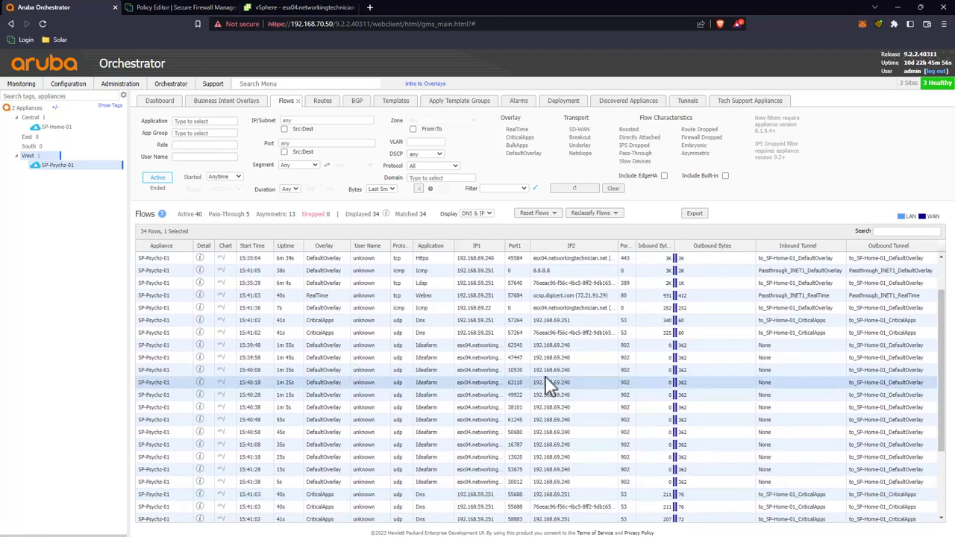
pyautogui.scroll(2, 336, 388)
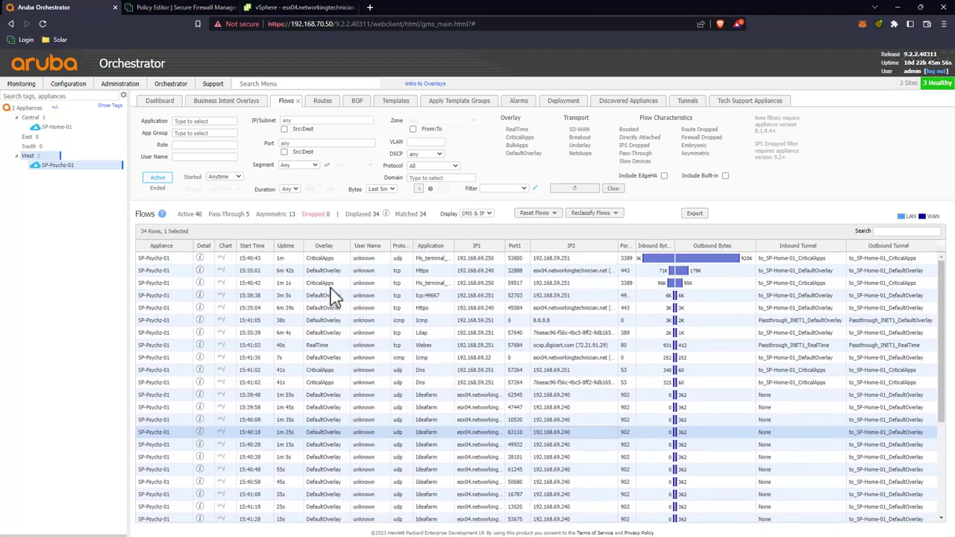
# Step: Recheck the Webex flow and two Ms_terminal CriticalApps flows, then open the Dashboard
pyautogui.click(334, 346)
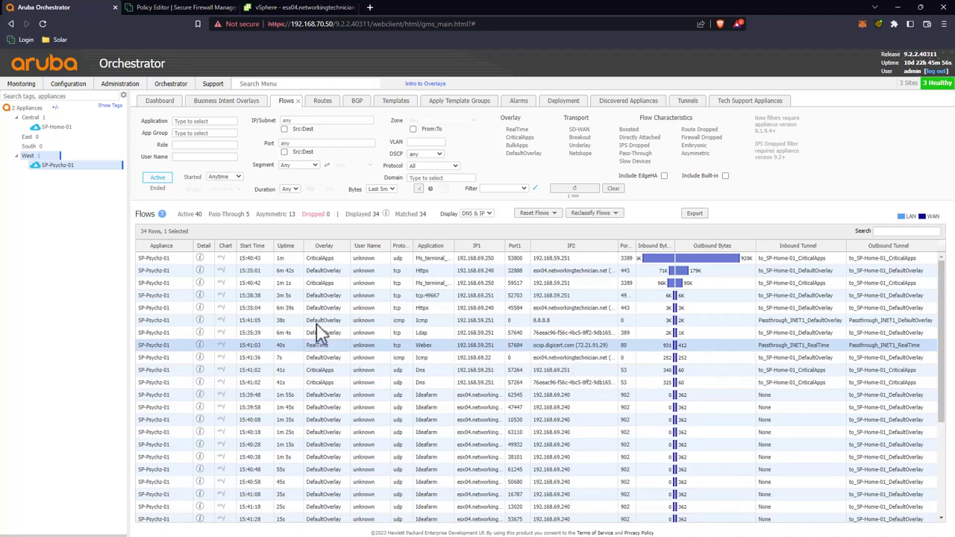
pyautogui.scroll(-5, 358, 340)
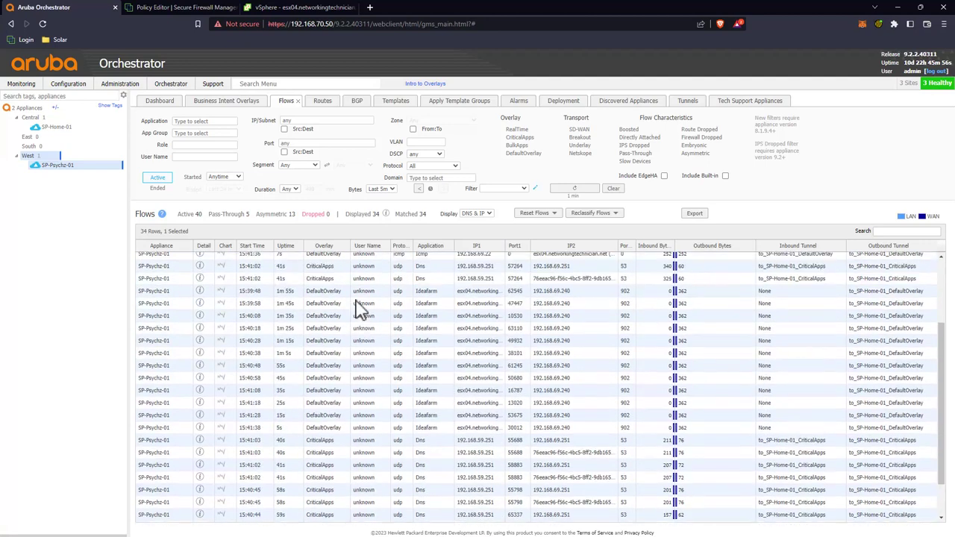
pyautogui.scroll(5, 359, 314)
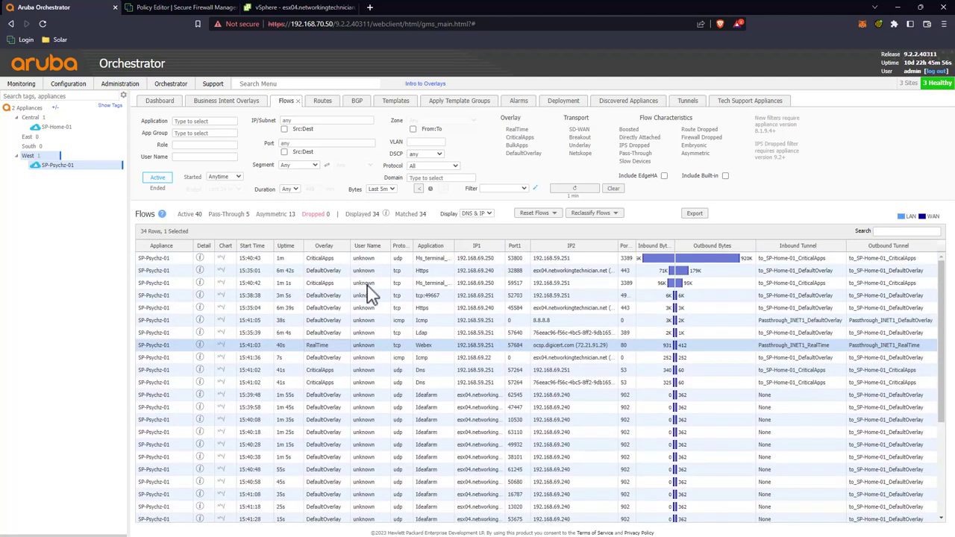
pyautogui.click(410, 286)
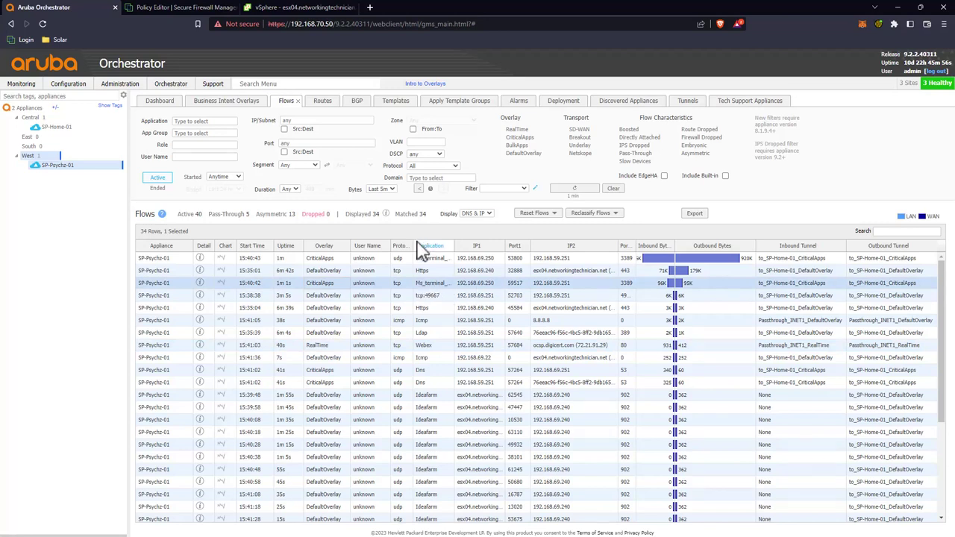
pyautogui.click(438, 260)
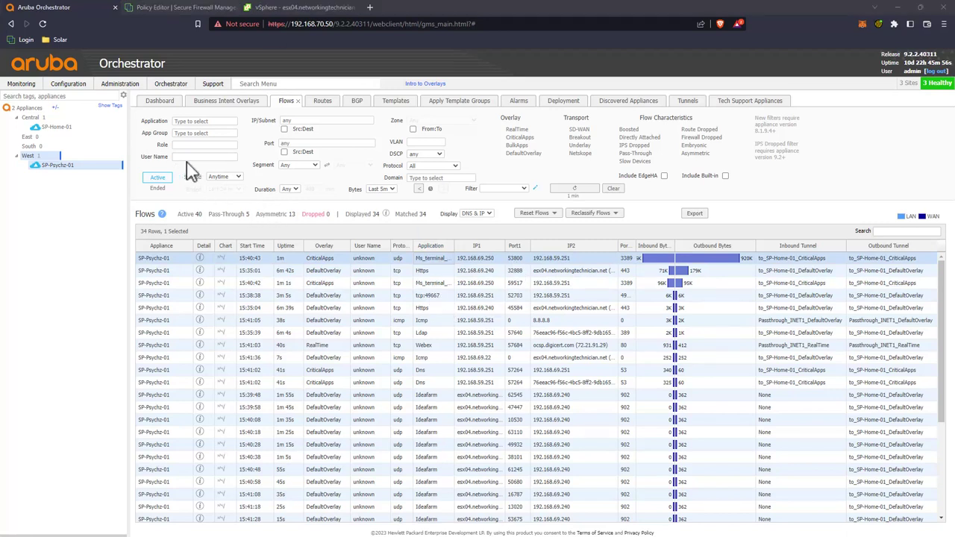
pyautogui.click(159, 103)
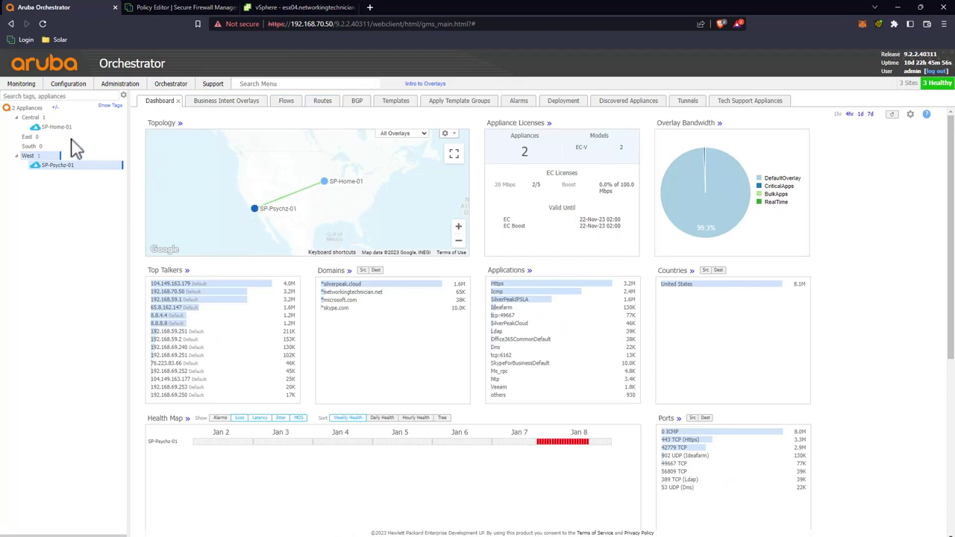
# Step: Show both appliances' health map latency, then chart a red Jan 8 cell's latency report
pyautogui.click(28, 109)
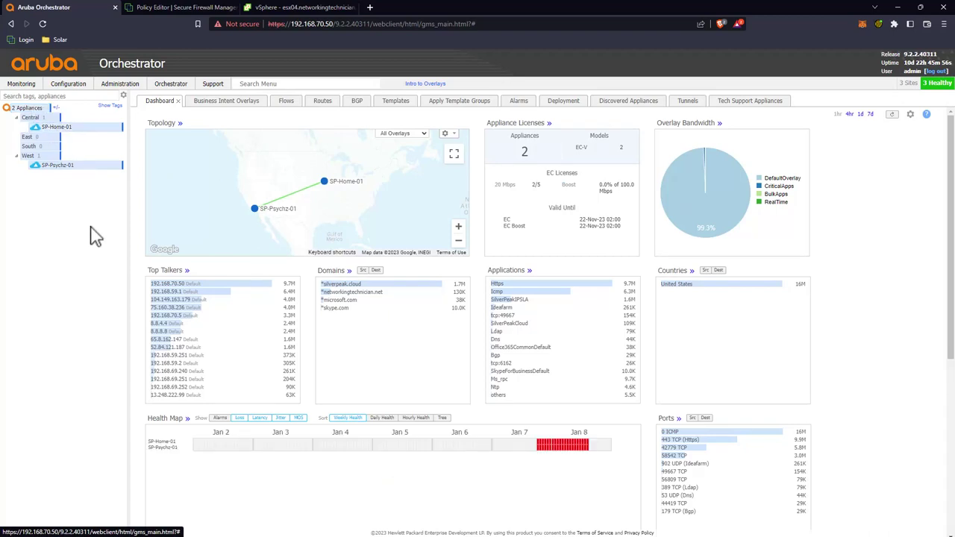
pyautogui.scroll(-2, 270, 310)
pyautogui.scroll(1, 227, 265)
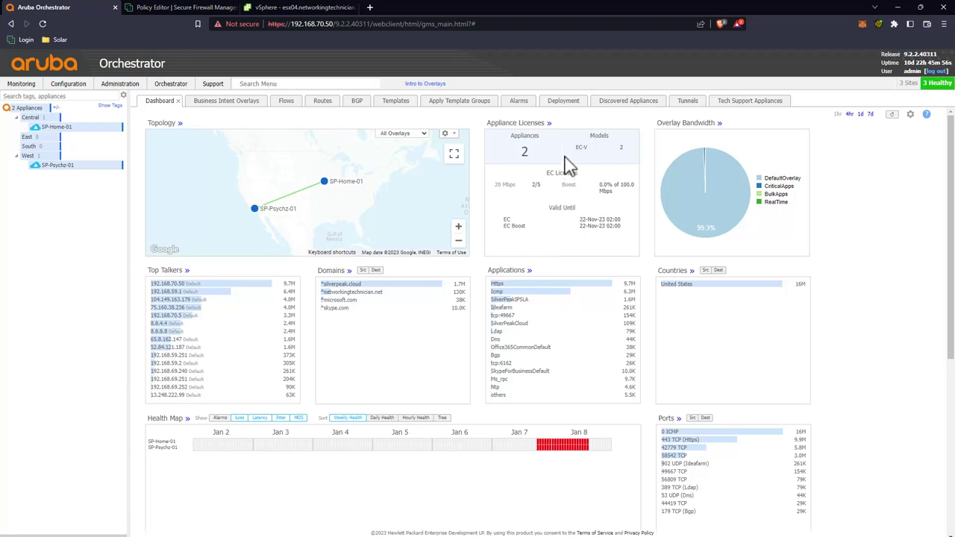
pyautogui.scroll(-3, 373, 265)
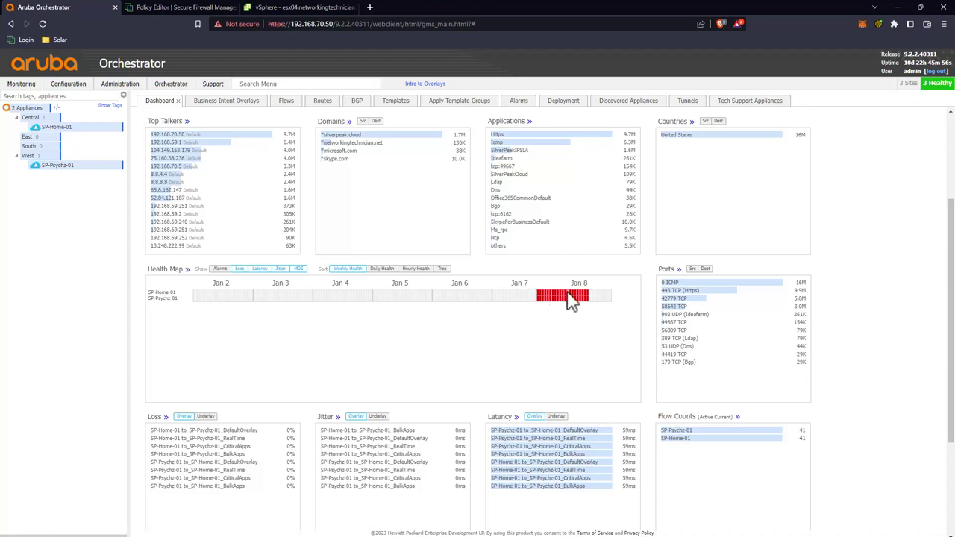
pyautogui.moveTo(572, 299)
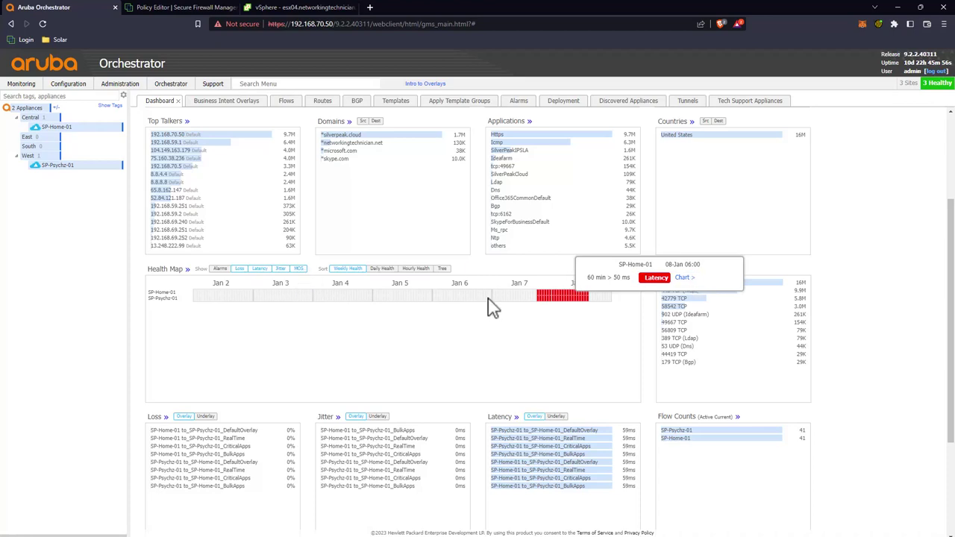
pyautogui.click(256, 269)
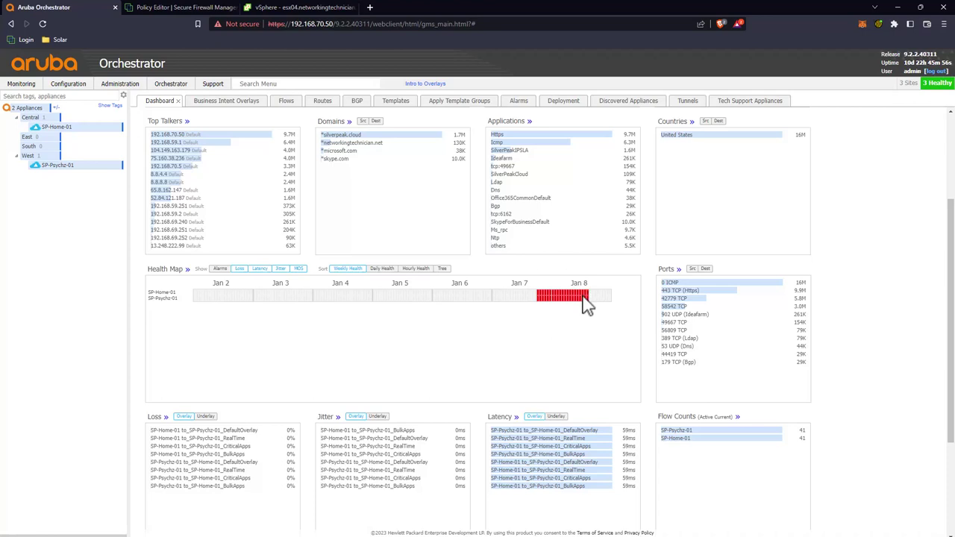
pyautogui.click(593, 305)
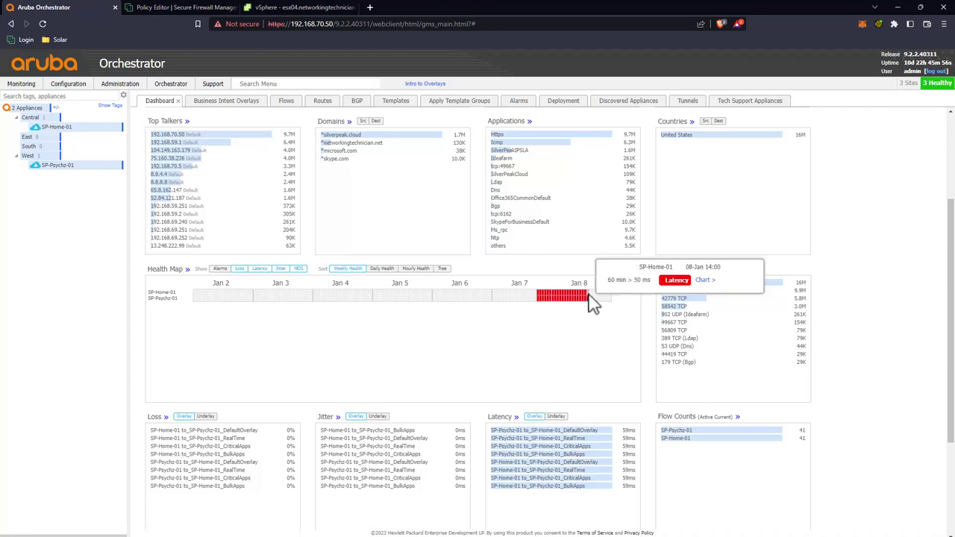
pyautogui.click(703, 281)
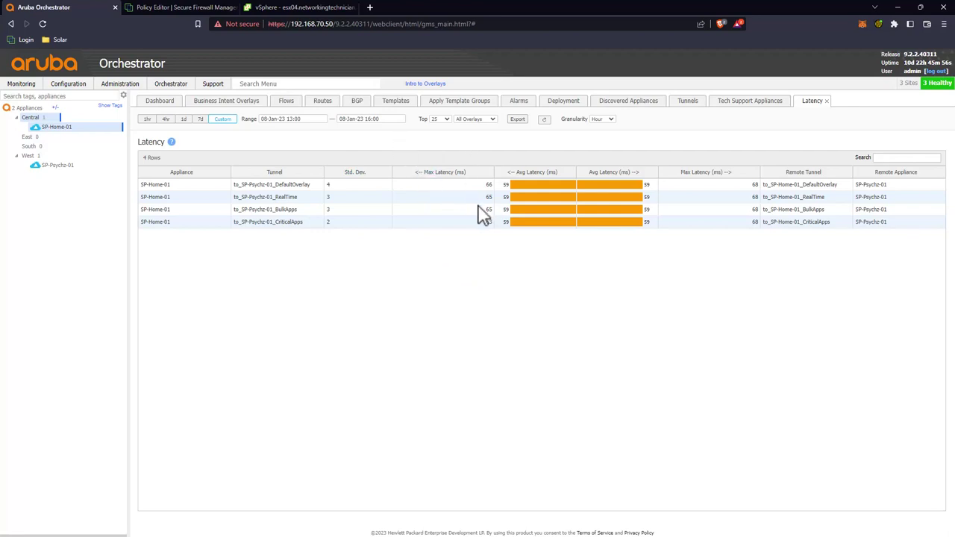
# Step: Check the DefaultOverlay and CriticalApps latency rows, then return to the Dashboard's Health Map and tunnel summaries
pyautogui.click(452, 185)
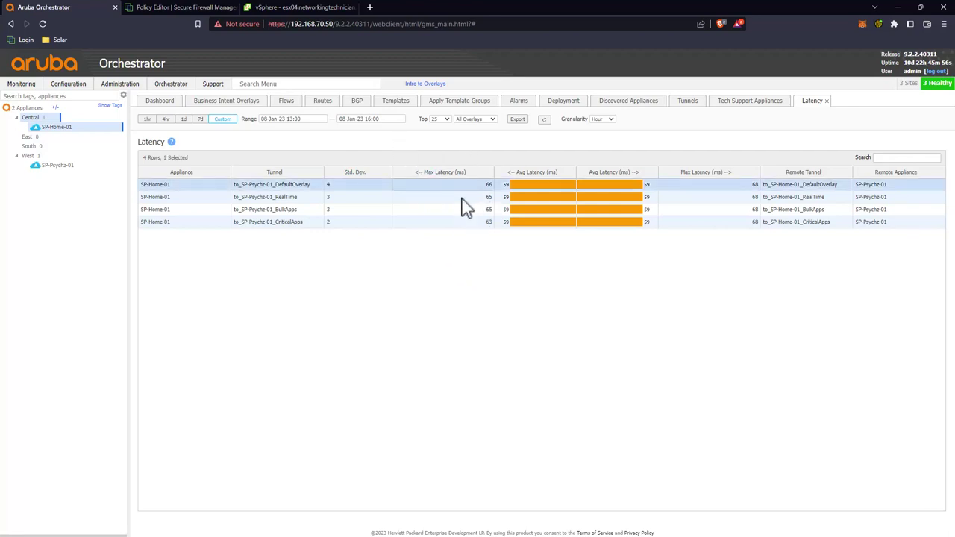
pyautogui.press('Down')
pyautogui.press('Down')
pyautogui.press('Down')
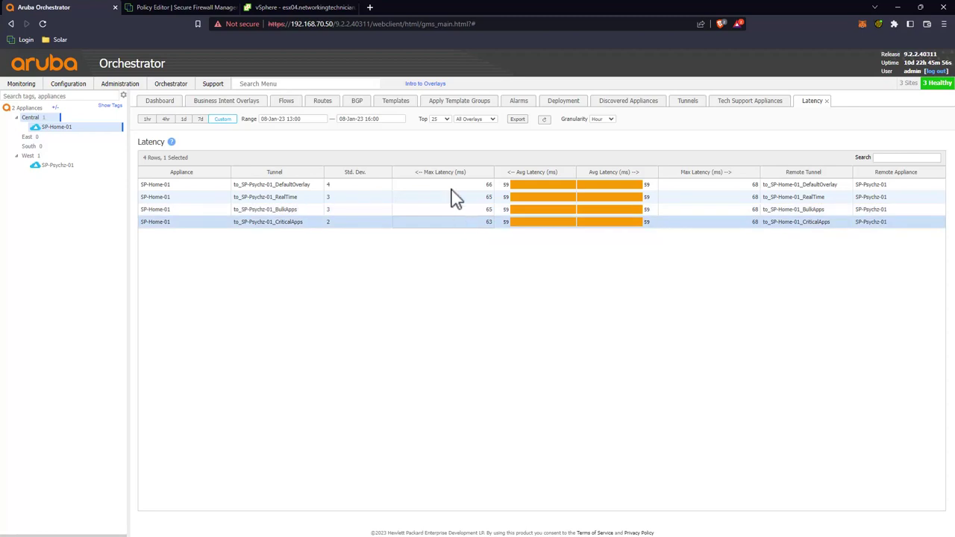
pyautogui.press('Up')
pyautogui.press('Up')
pyautogui.press('Up')
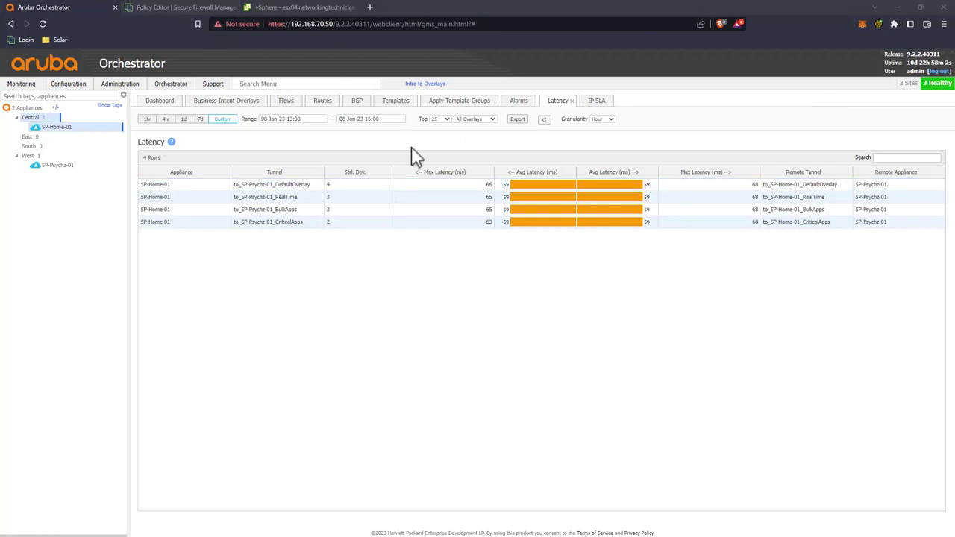
pyautogui.click(160, 101)
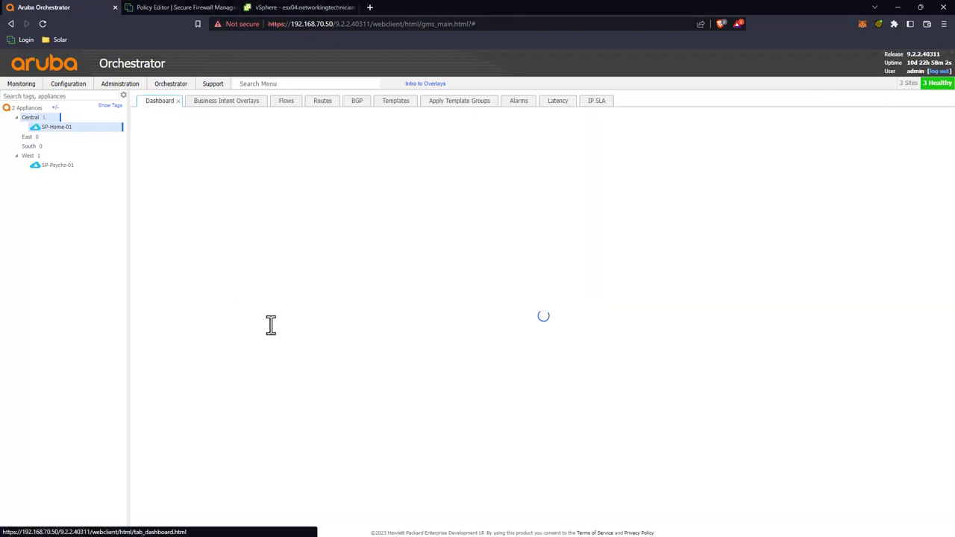
pyautogui.scroll(-3, 284, 341)
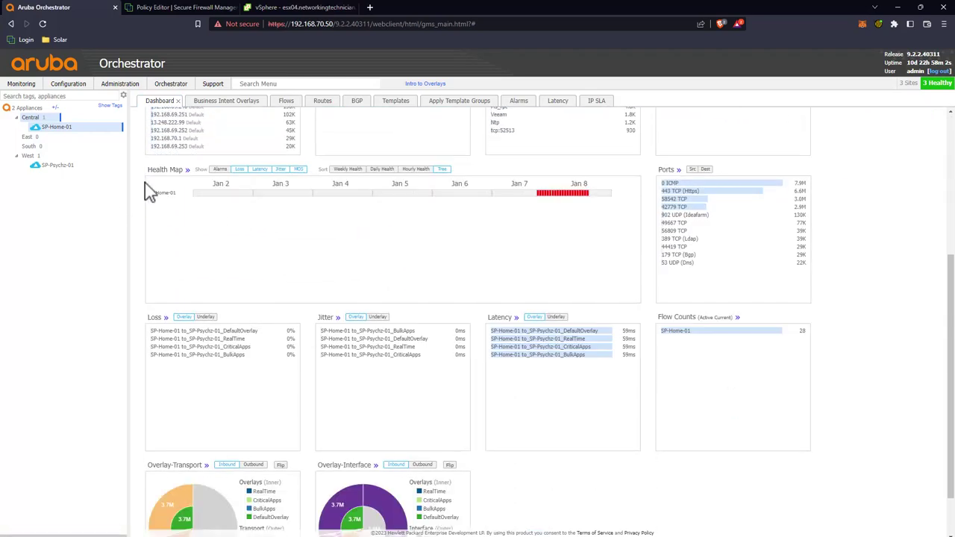
# Step: Set the full Health Map's latency thresholds to 65 ms and 80 ms and save them
pyautogui.click(186, 170)
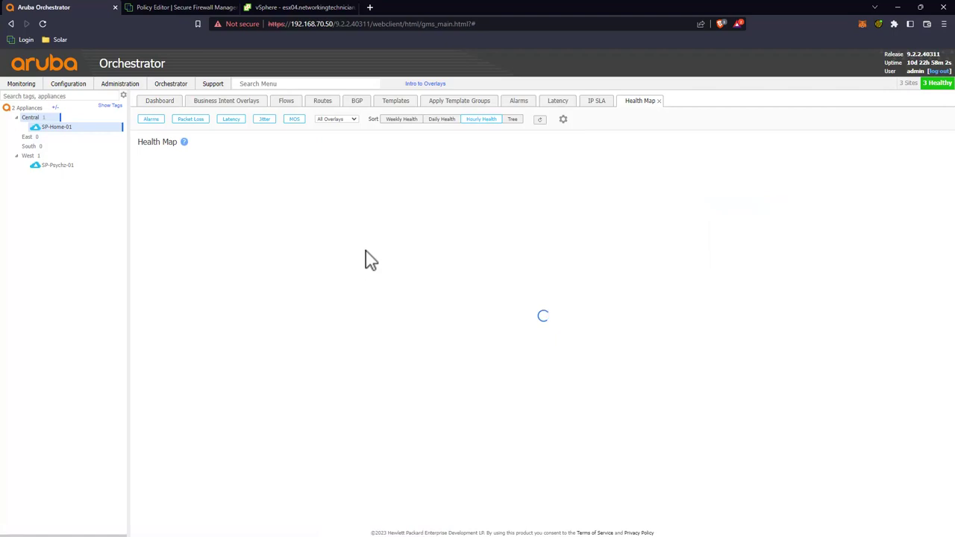
pyautogui.click(563, 120)
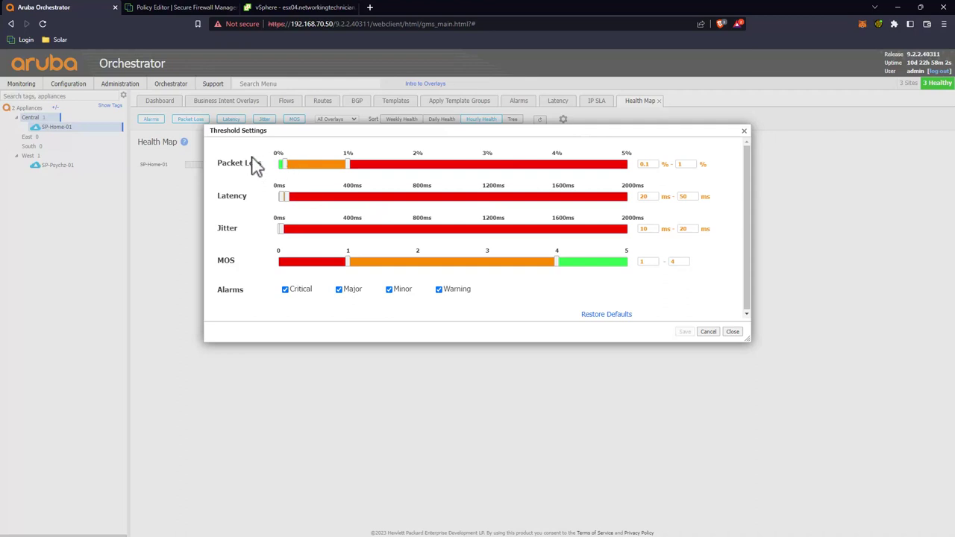
pyautogui.doubleClick(685, 197)
pyautogui.click(649, 196)
pyautogui.click(688, 197)
pyautogui.write('80')
pyautogui.hotkey('shift', 'Tab')
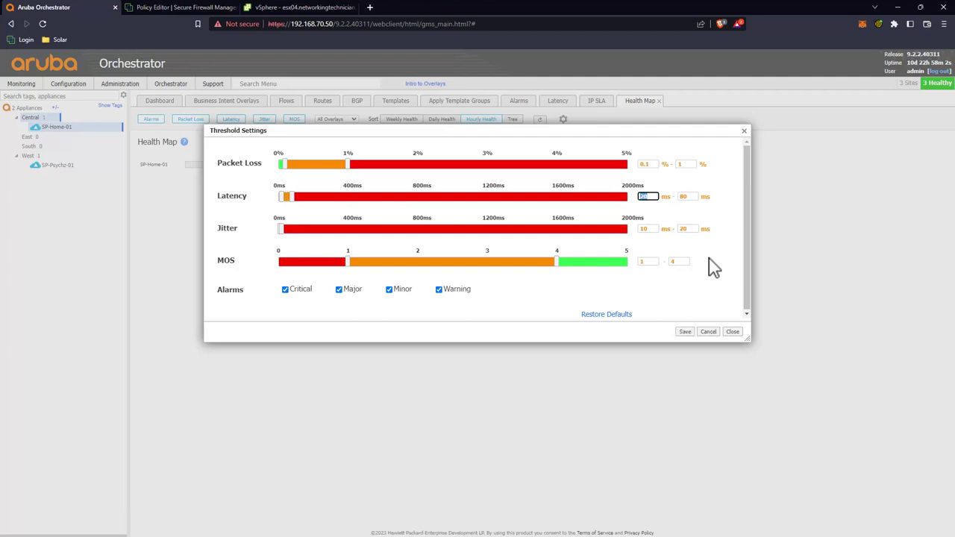
pyautogui.press('Tab')
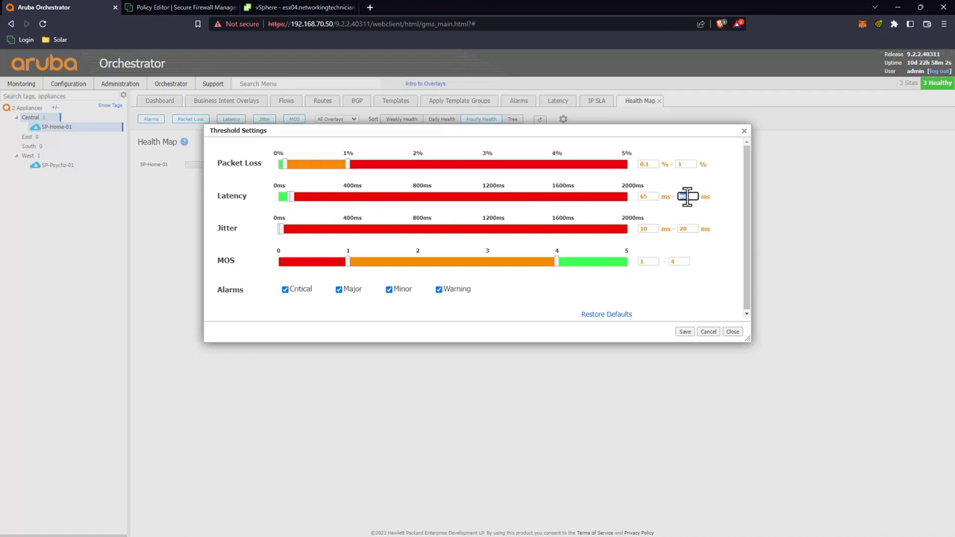
pyautogui.click(682, 332)
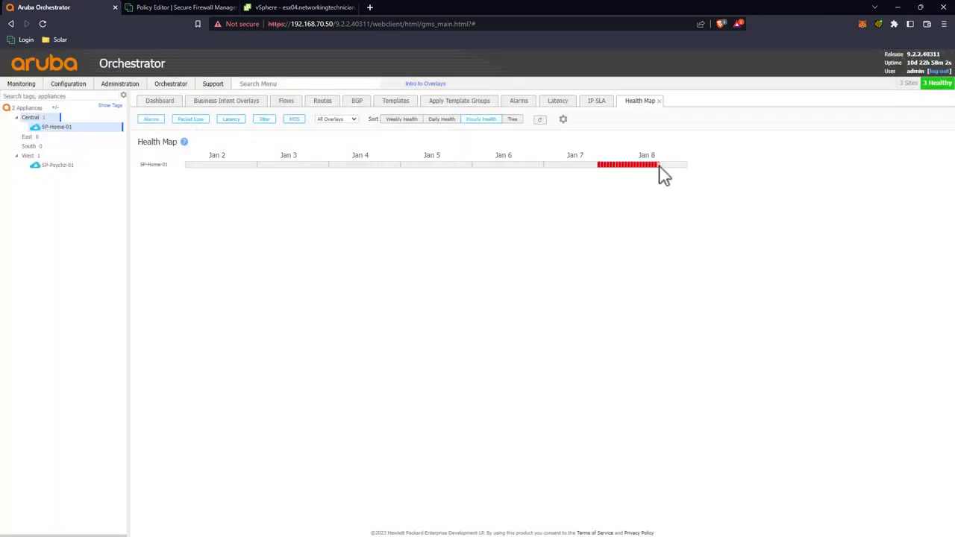
# Step: Open live charts for the DefaultOverlay tunnel between SP-Home-01 and SP-Psychz-01 from a red hour
pyautogui.click(659, 166)
pyautogui.click(65, 170)
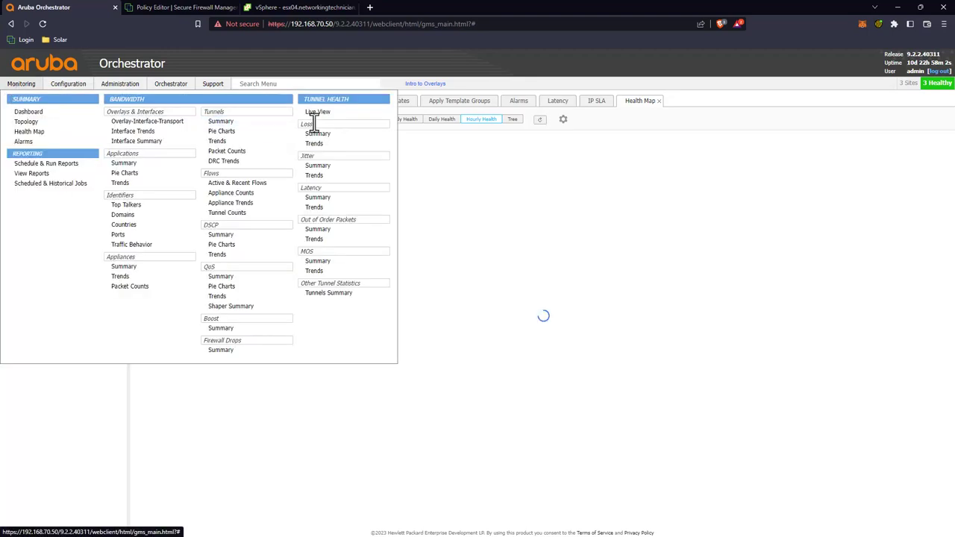
pyautogui.click(328, 167)
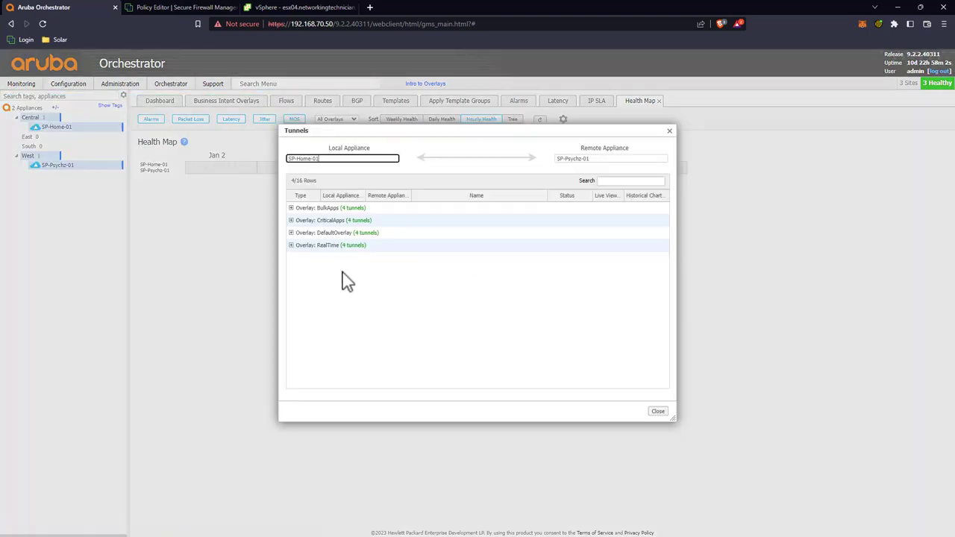
pyautogui.click(290, 232)
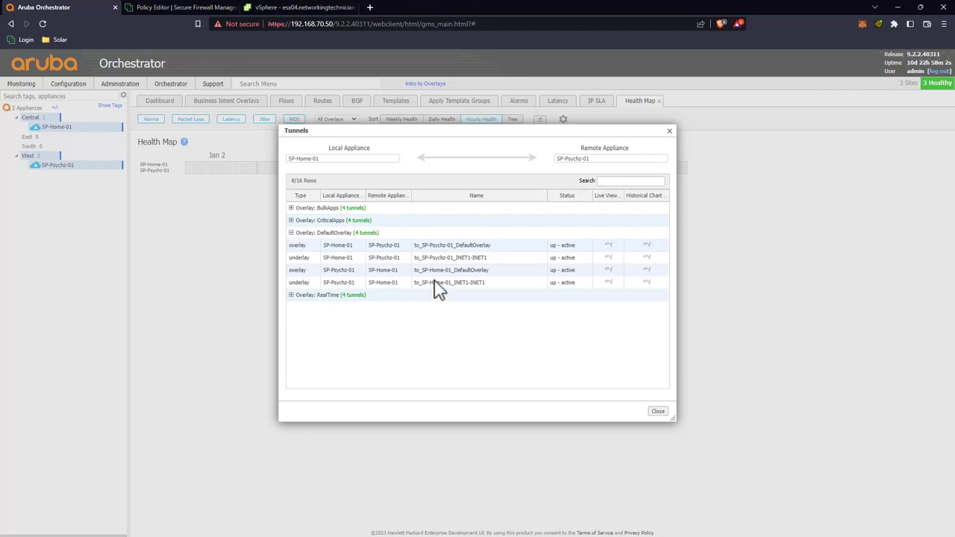
pyautogui.click(605, 281)
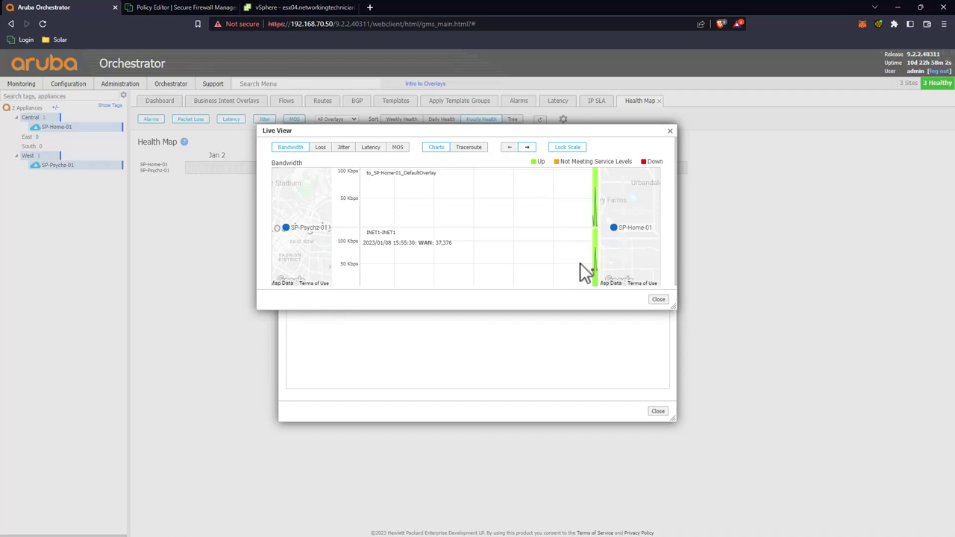
# Step: Review the tunnel's live loss, jitter and latency, then close the charts and tunnels list
pyautogui.click(320, 148)
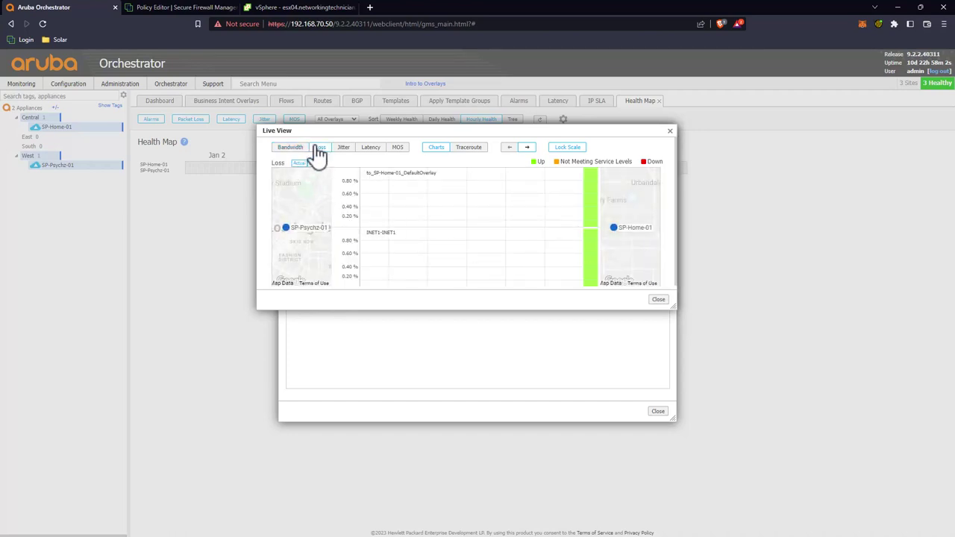
pyautogui.click(341, 149)
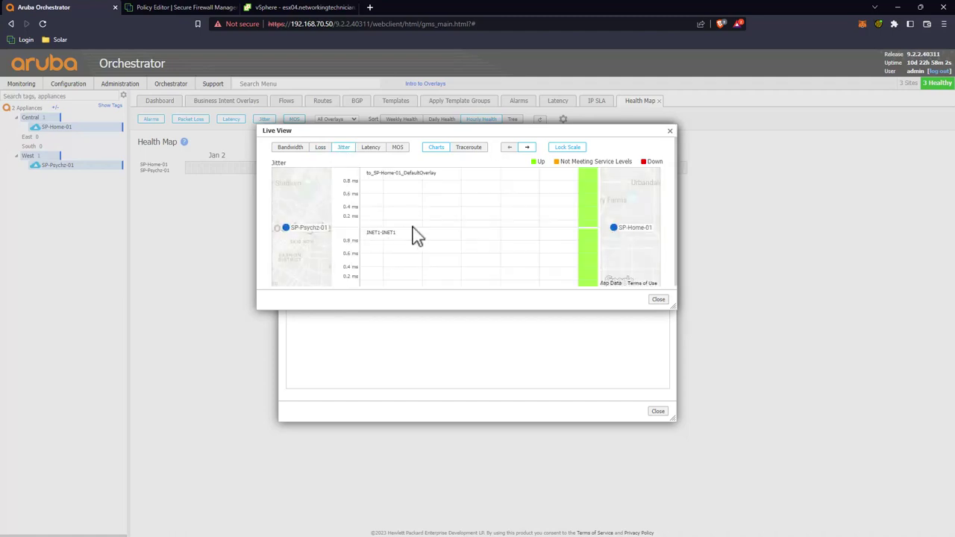
pyautogui.click(369, 148)
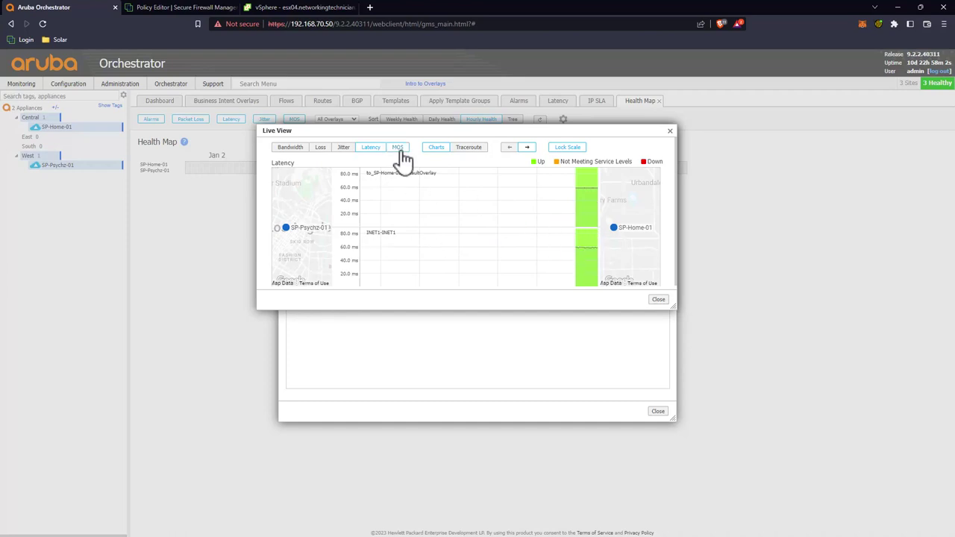
pyautogui.click(669, 132)
pyautogui.click(657, 411)
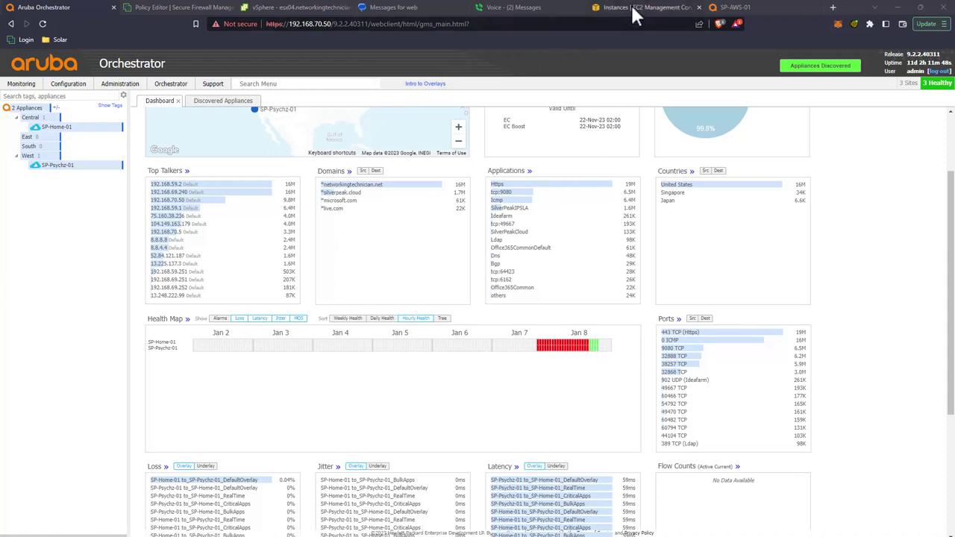
pyautogui.click(734, 9)
pyautogui.moveTo(288, 24); pyautogui.dragTo(333, 25)
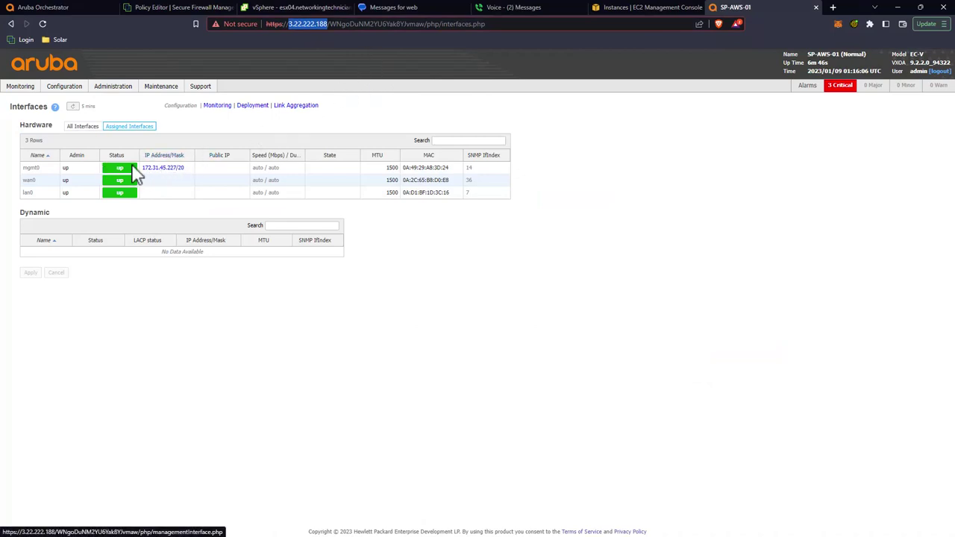
pyautogui.click(253, 134)
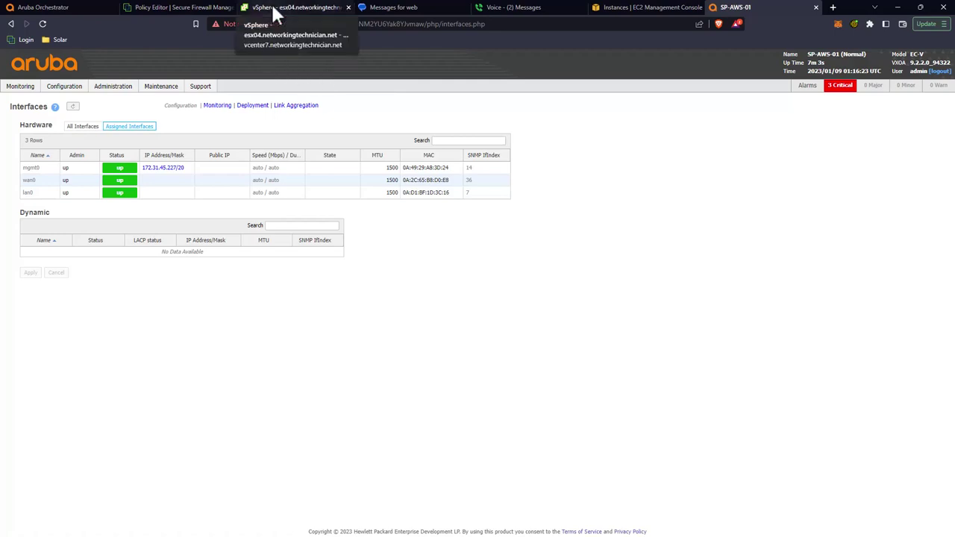
pyautogui.click(23, 7)
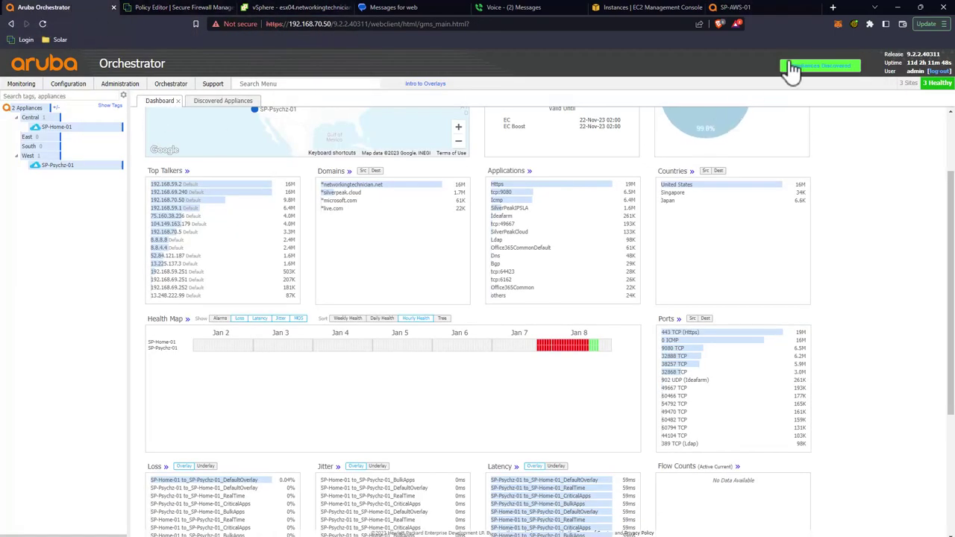
# Step: Refresh discovery, approve the SP-AWS-01 appliance, and skip its software upgrade
pyautogui.click(795, 68)
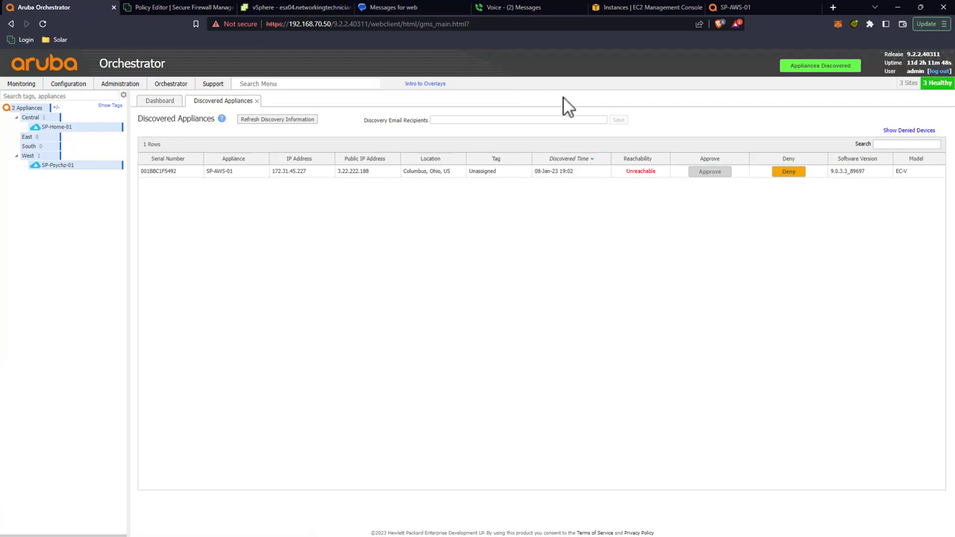
pyautogui.click(254, 120)
pyautogui.click(710, 179)
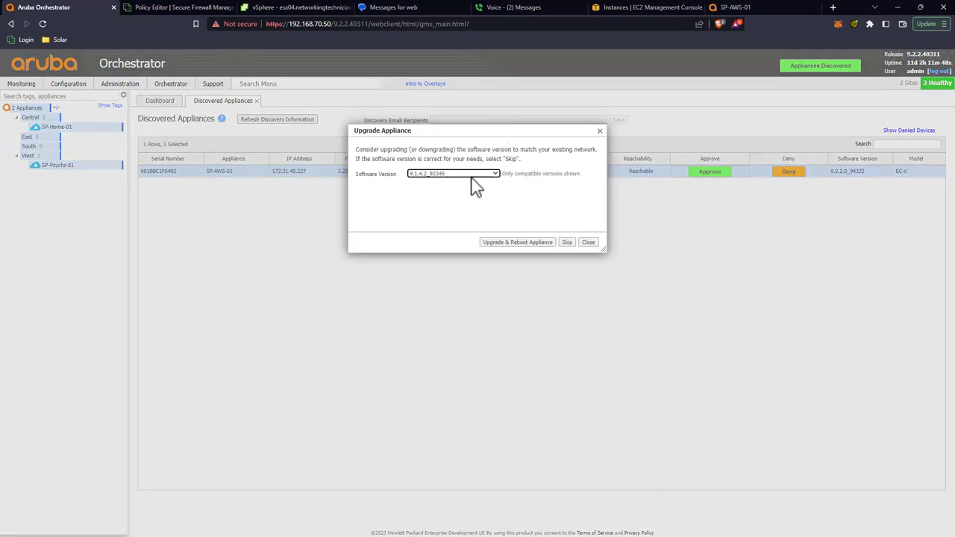
pyautogui.click(567, 242)
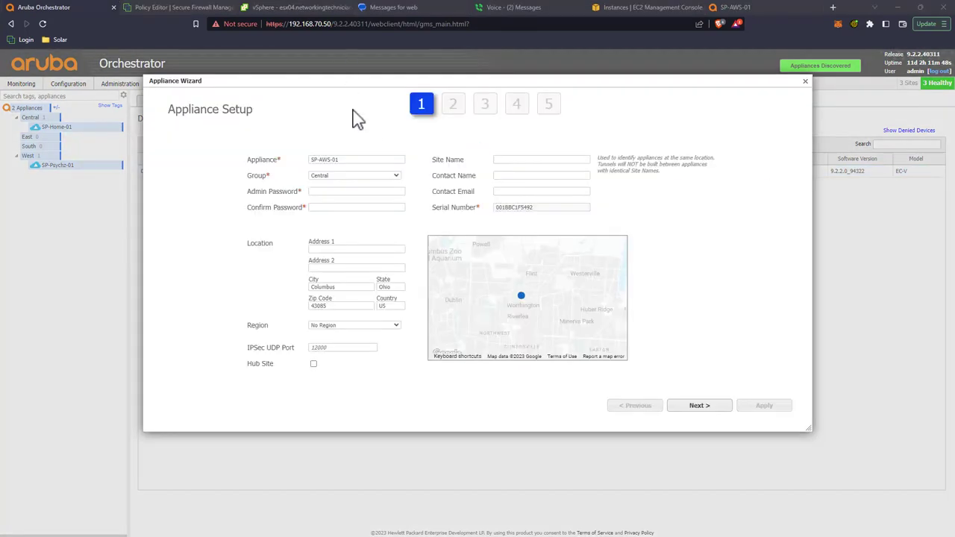
# Step: Put the appliance in the East group with region East
pyautogui.click(366, 179)
pyautogui.click(365, 193)
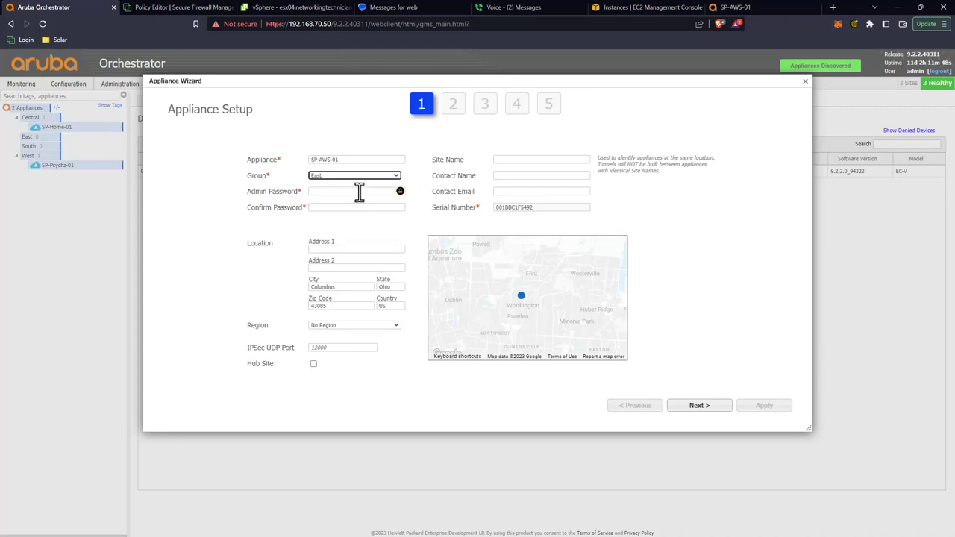
pyautogui.click(345, 326)
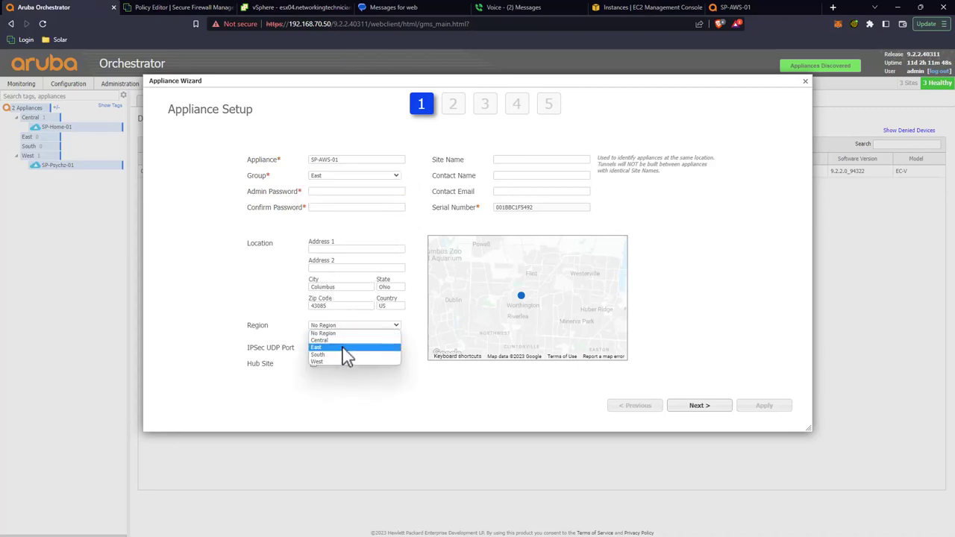
pyautogui.click(348, 350)
# Step: Enter the admin password, fill in the site name, and continue to the deployment profile step
pyautogui.click(339, 192)
pyautogui.write('P')
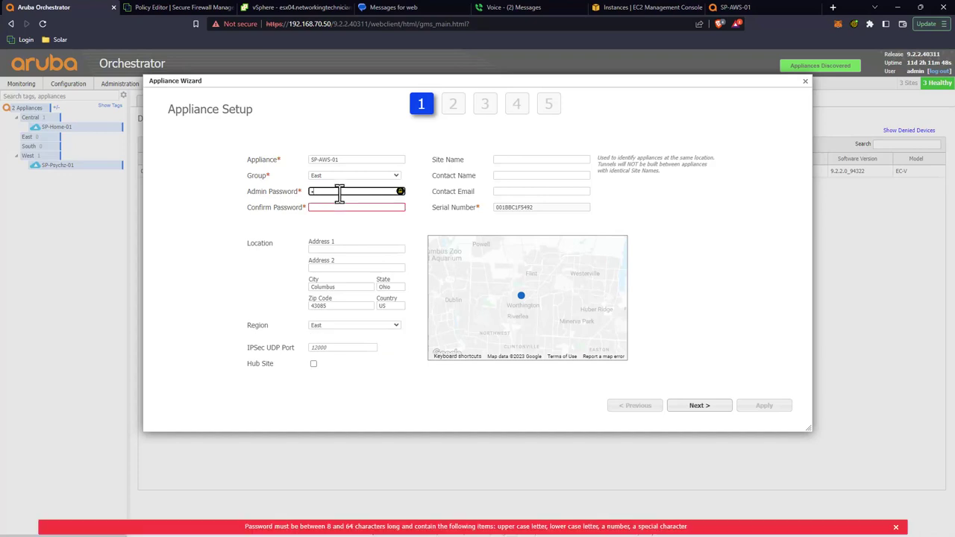
pyautogui.write('@ssw0rd123')
pyautogui.press('Tab')
pyautogui.write('P@ssw0rd123')
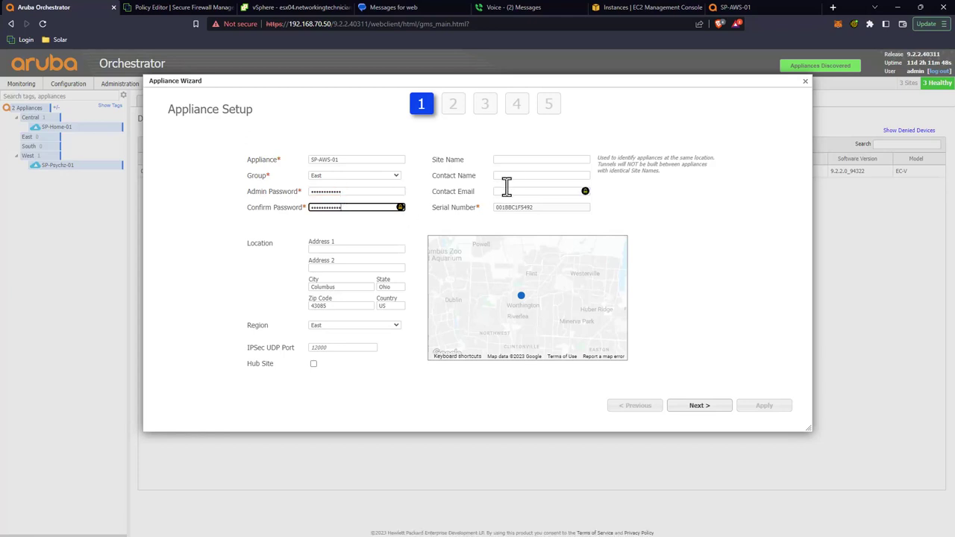
pyautogui.click(520, 159)
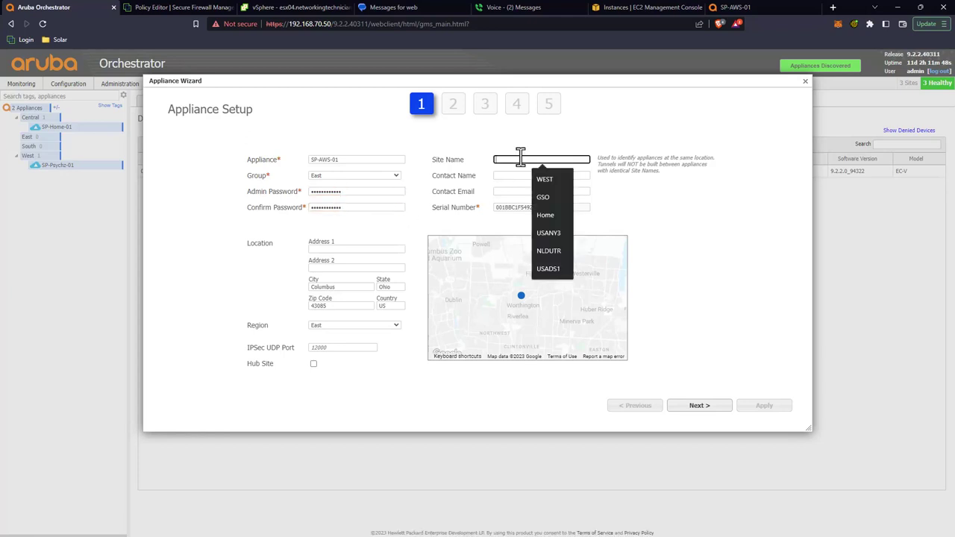
pyautogui.write('EAST')
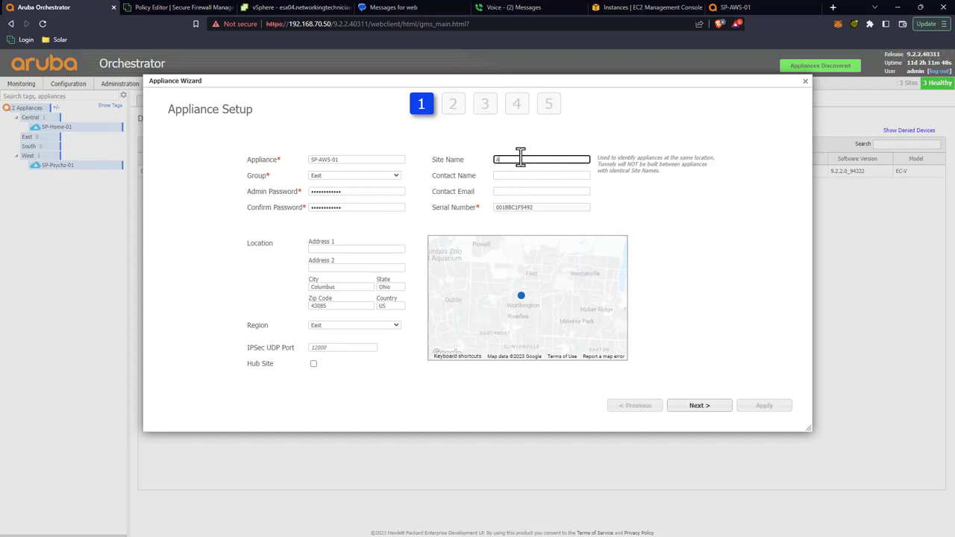
pyautogui.click(701, 405)
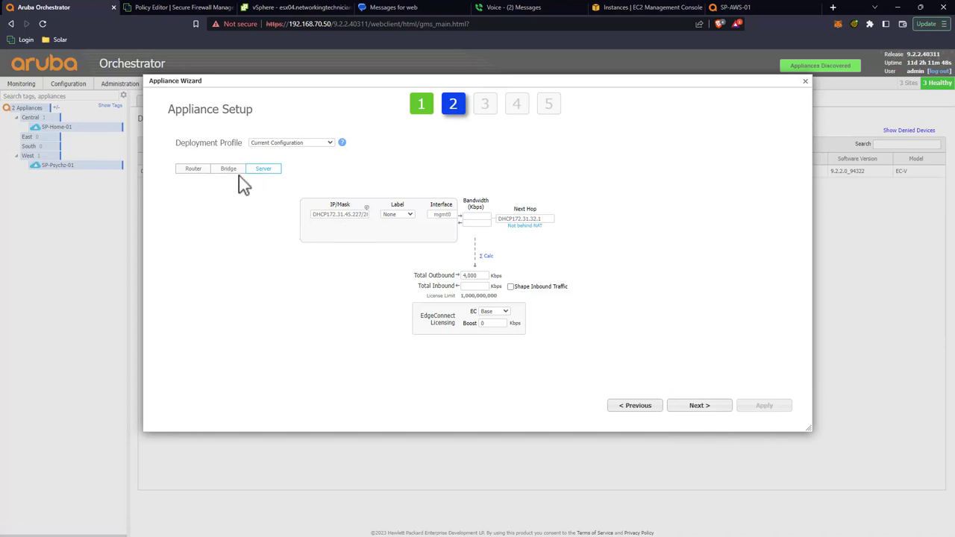
# Step: Deploy in Router mode with the Single Internet Branch profile, then view the AWS EC2 instances
pyautogui.click(193, 170)
pyautogui.click(289, 144)
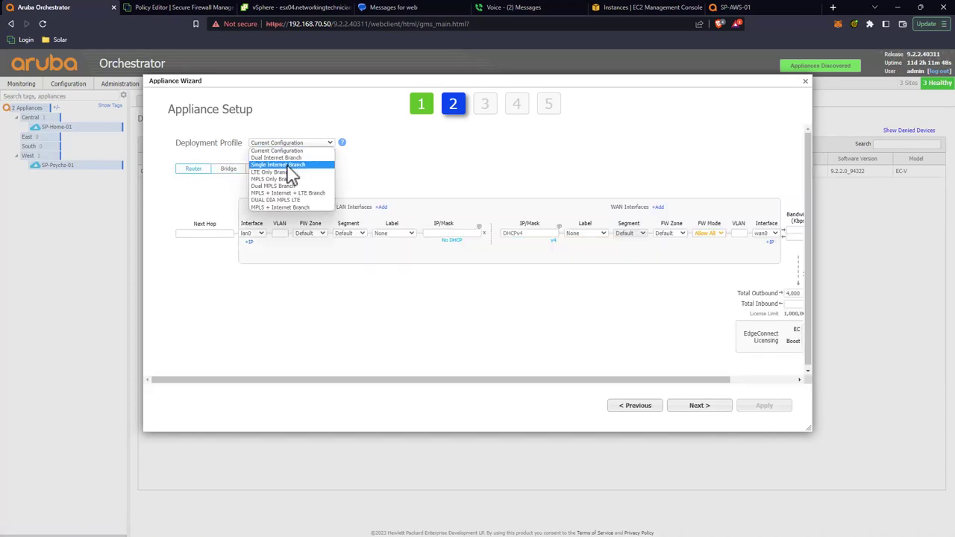
pyautogui.click(288, 165)
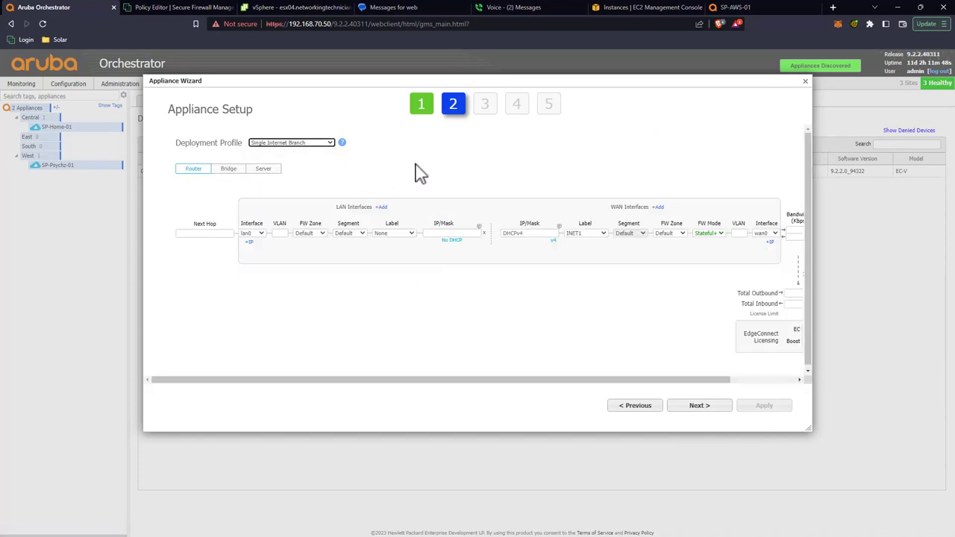
pyautogui.click(444, 234)
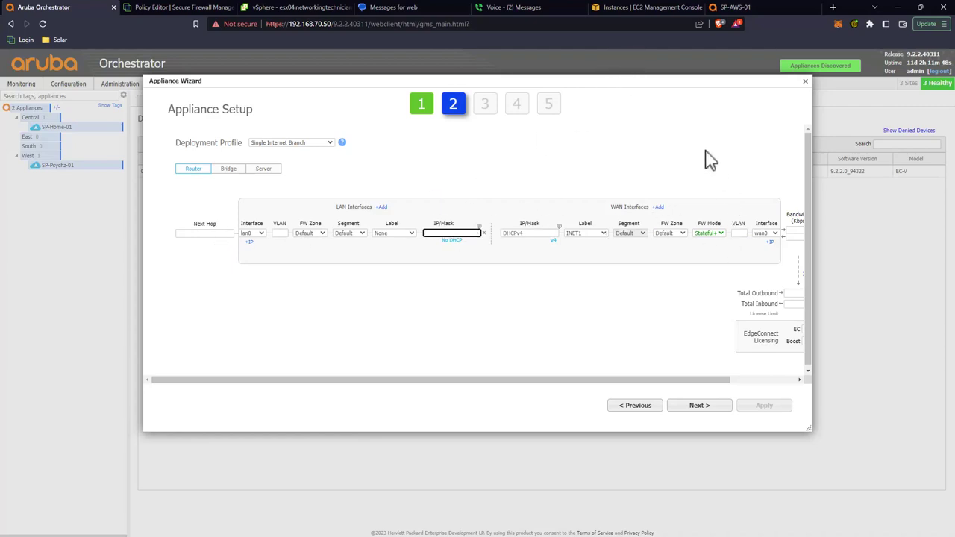
pyautogui.click(628, 5)
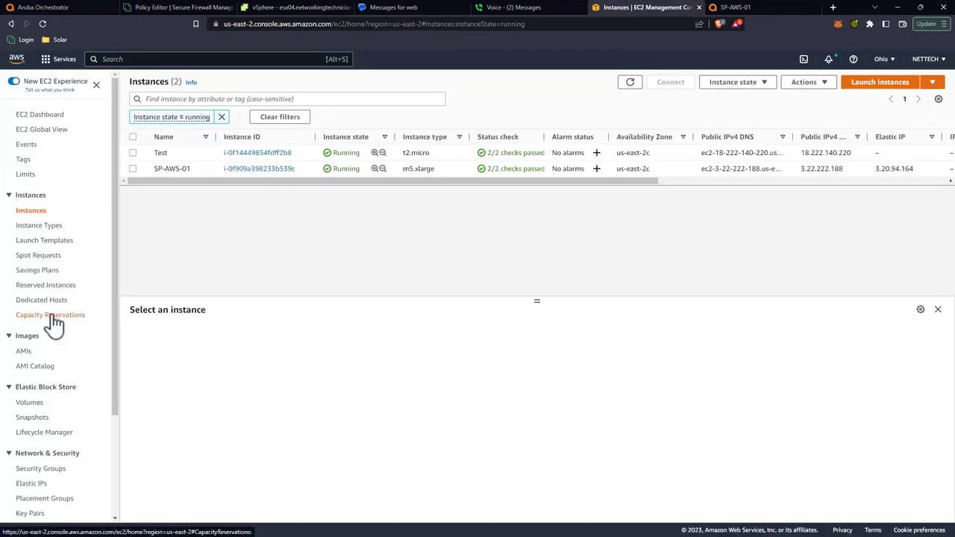
# Step: Copy SP-LAN0's private address 172.31.32.209 from EC2 into the wizard's LAN IP/Mask field
pyautogui.scroll(-2, 54, 320)
pyautogui.click(47, 394)
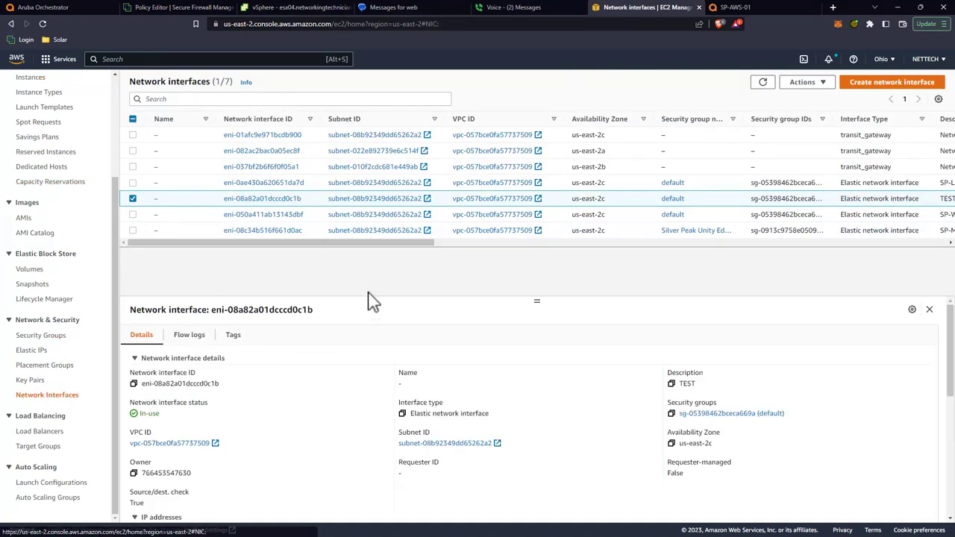
pyautogui.moveTo(422, 243); pyautogui.dragTo(509, 243)
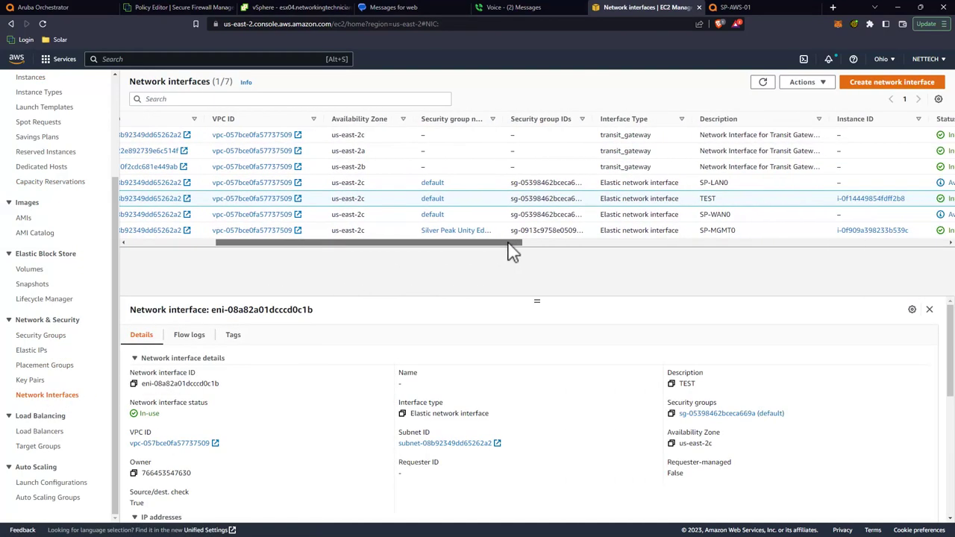
pyautogui.click(733, 186)
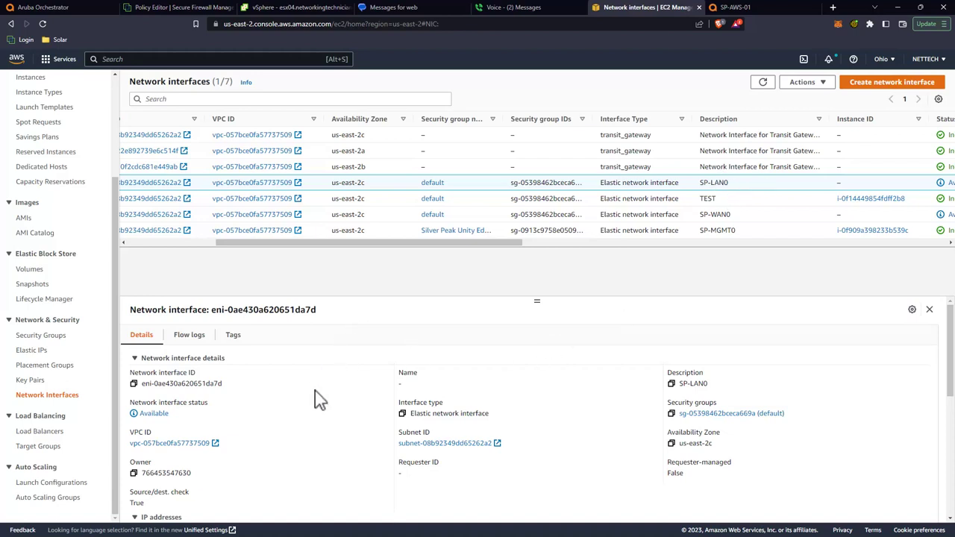
pyautogui.scroll(-5, 316, 398)
pyautogui.scroll(1, 243, 388)
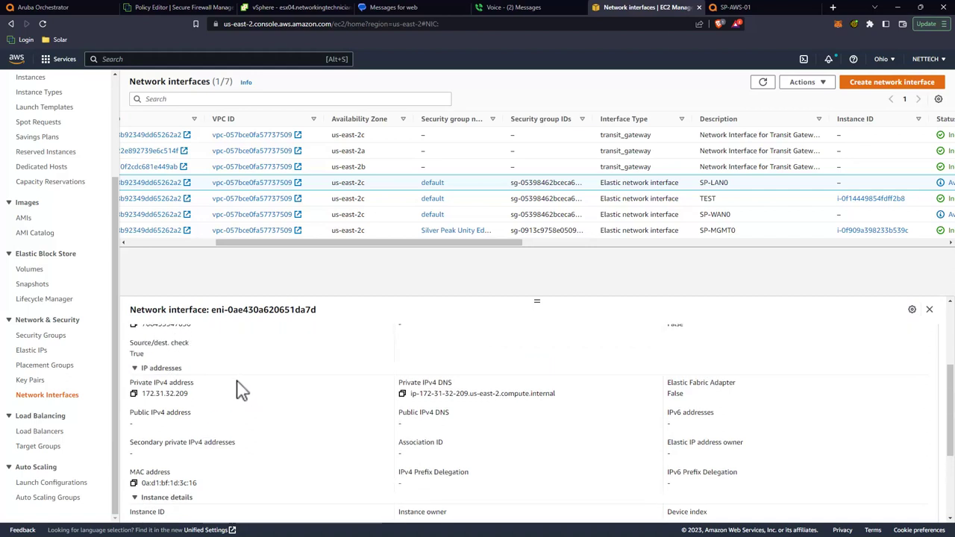
pyautogui.moveTo(143, 394); pyautogui.dragTo(188, 394)
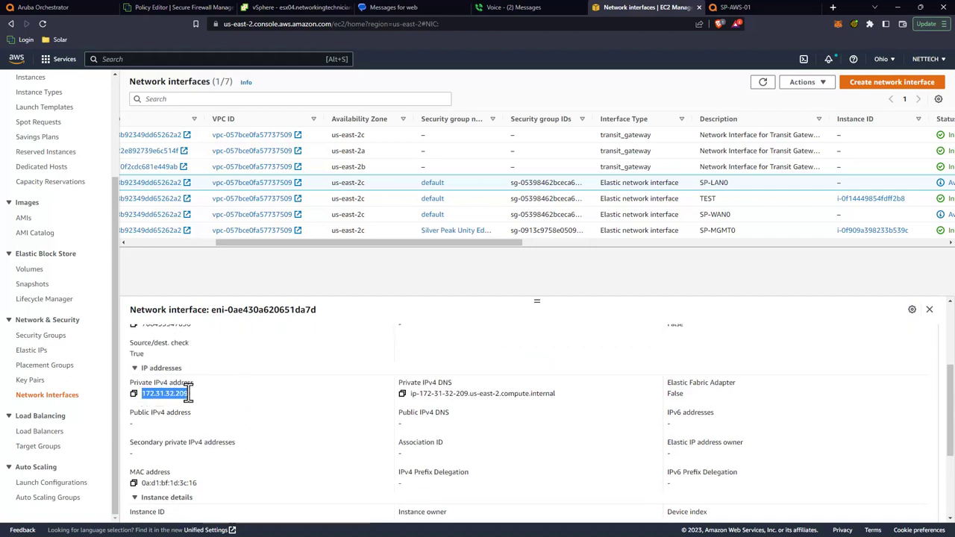
pyautogui.rightClick(188, 393)
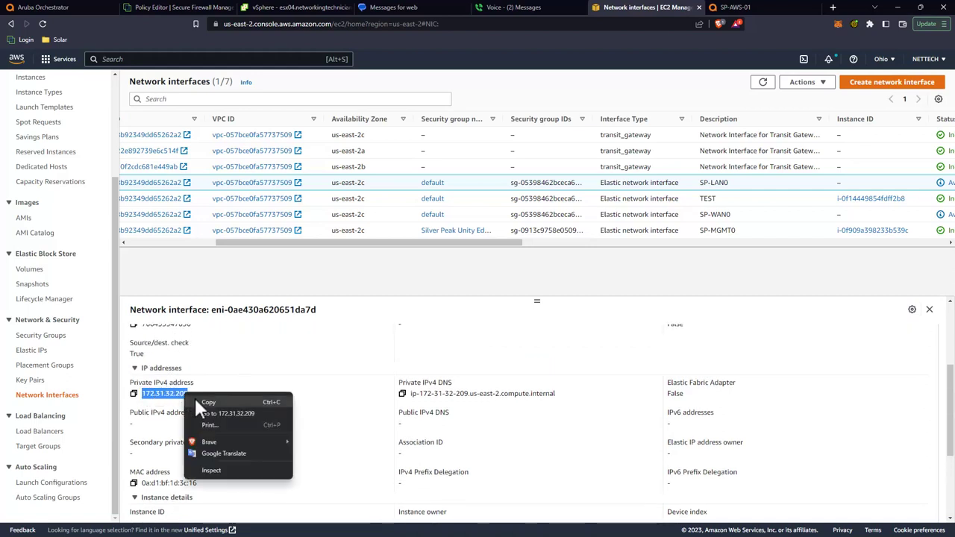
pyautogui.click(199, 402)
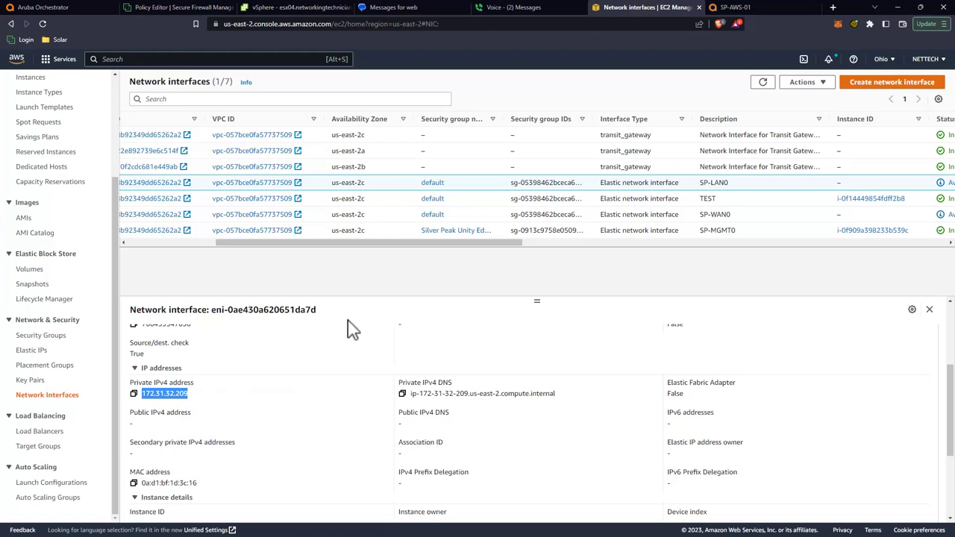
pyautogui.click(75, 7)
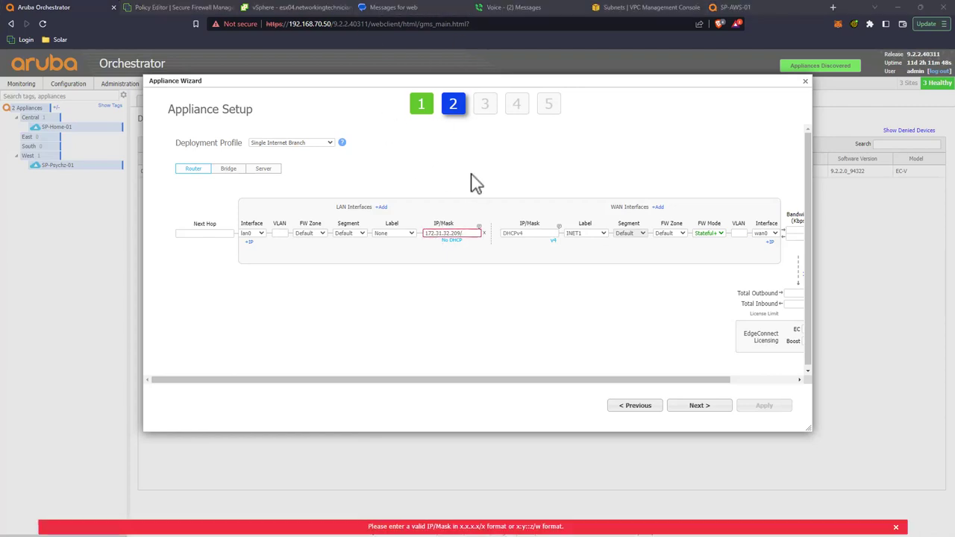
# Step: Complete the LAN address as 172.31.32.209/20, select the Next Hop field, and view AWS VPC subnets
pyautogui.click(468, 235)
pyautogui.write('20')
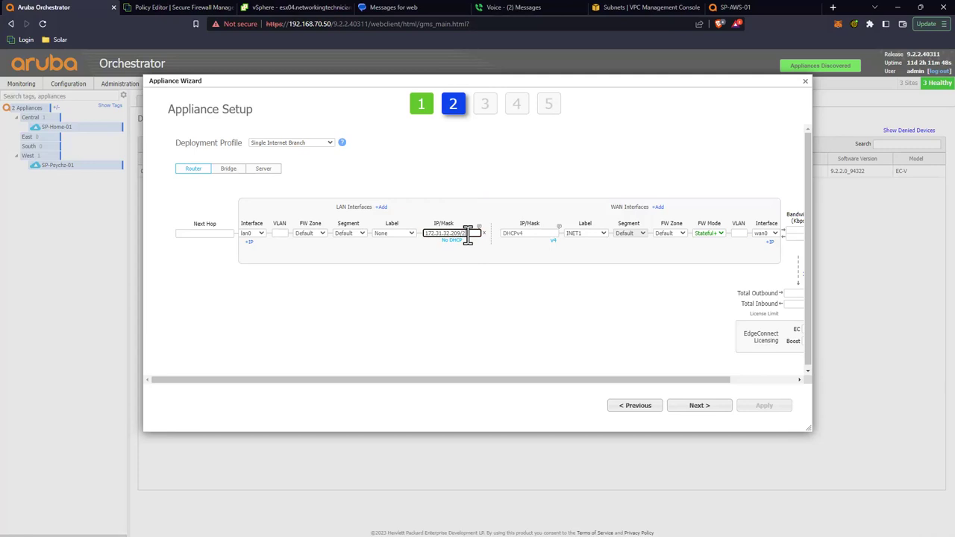
pyautogui.click(210, 233)
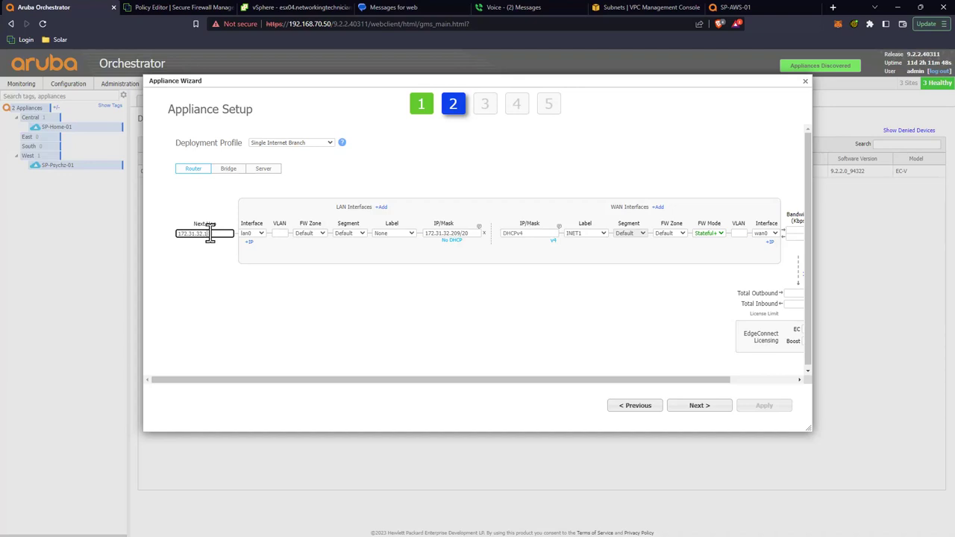
pyautogui.click(645, 7)
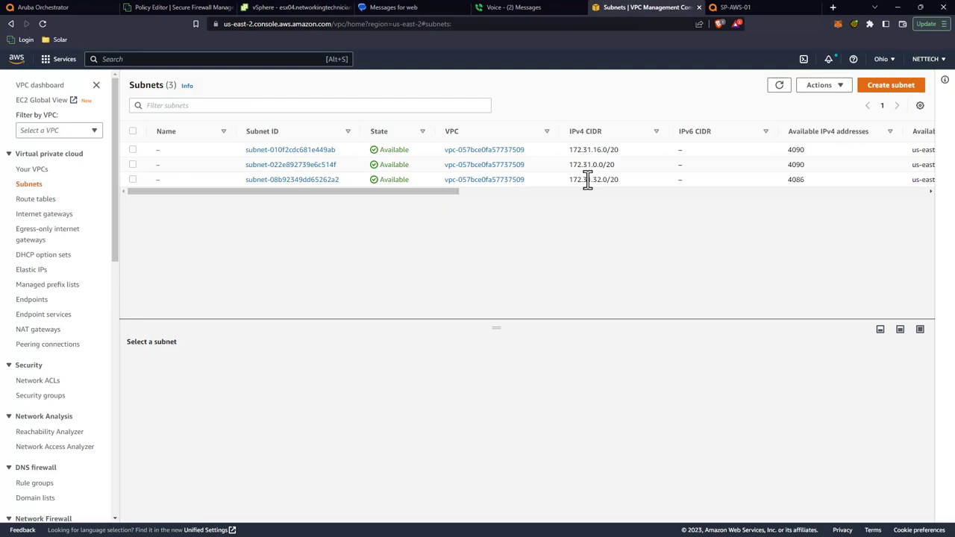
# Step: Highlight the 172.31.32.0/20 subnet's network address in the VPC subnets list
pyautogui.moveTo(576, 179); pyautogui.dragTo(608, 182)
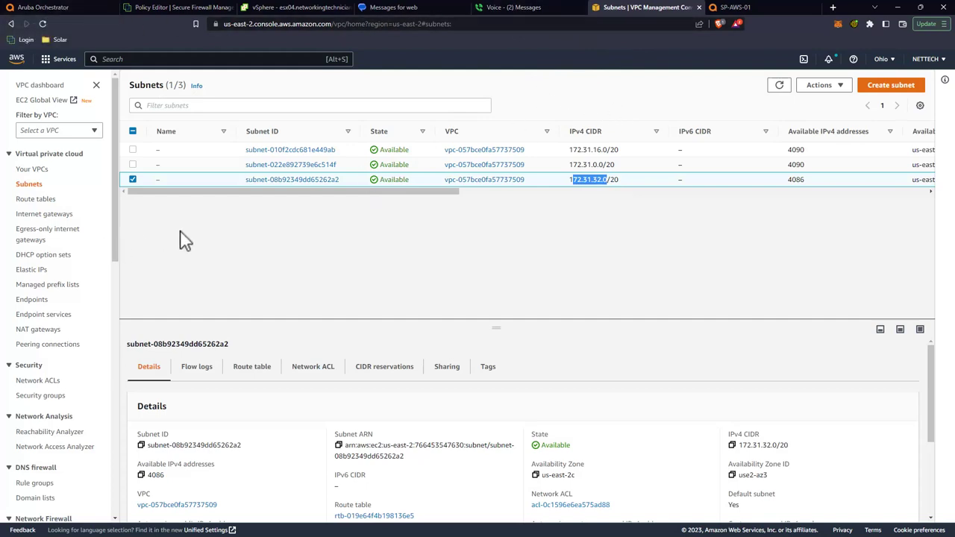
pyautogui.scroll(-5, 30, 283)
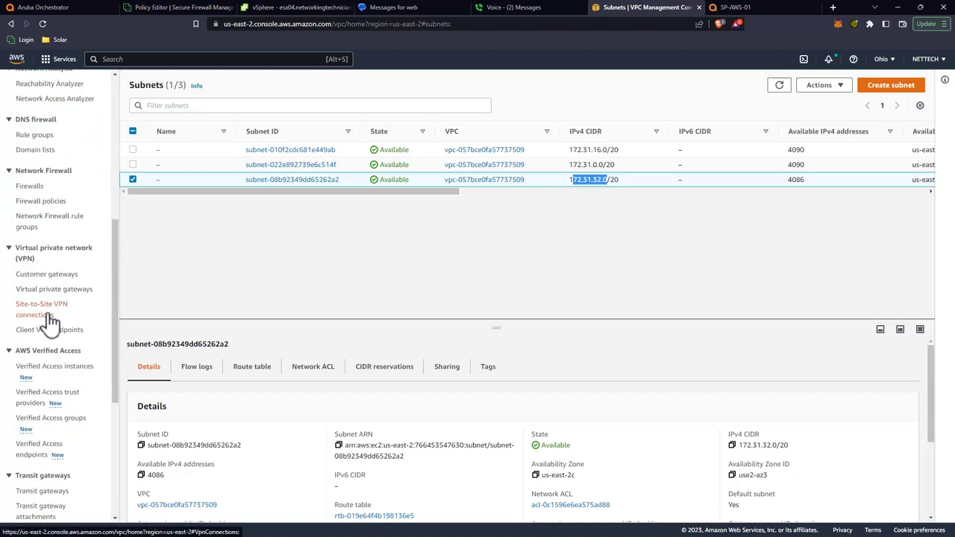
pyautogui.scroll(-5, 38, 299)
pyautogui.scroll(5, 52, 328)
pyautogui.scroll(1, 56, 328)
# Step: In EC2 network interfaces, select SP-WAN0's private address 172.31.38.149
pyautogui.click(52, 60)
pyautogui.click(235, 187)
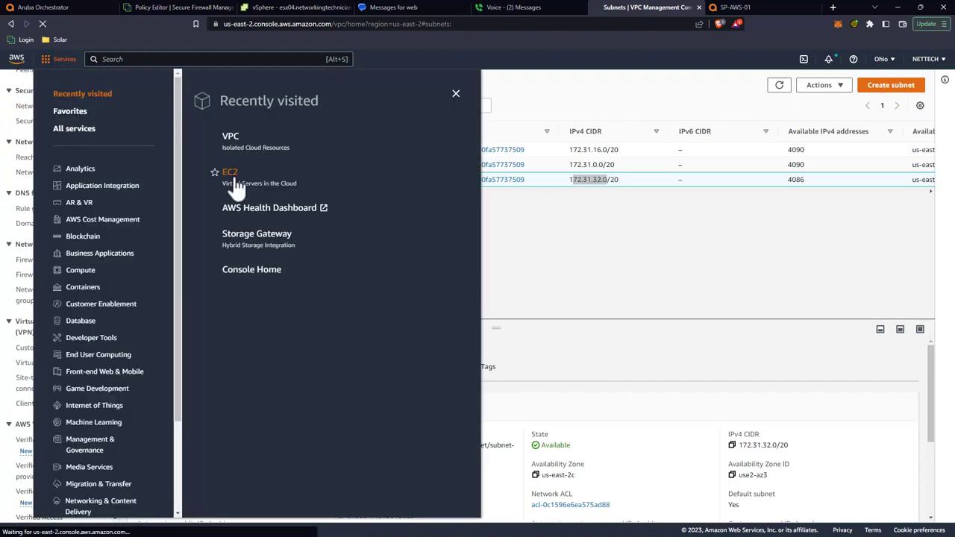
pyautogui.scroll(-3, 45, 438)
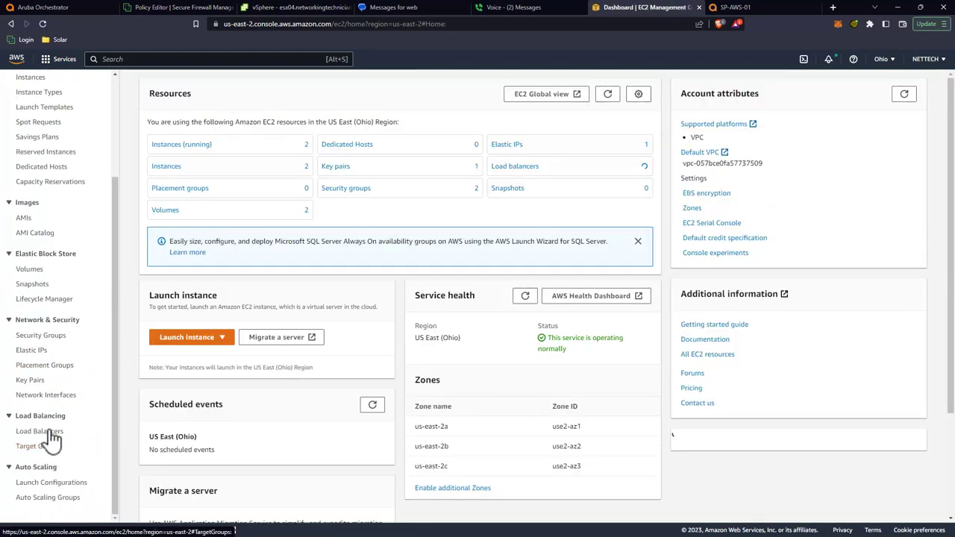
pyautogui.click(44, 395)
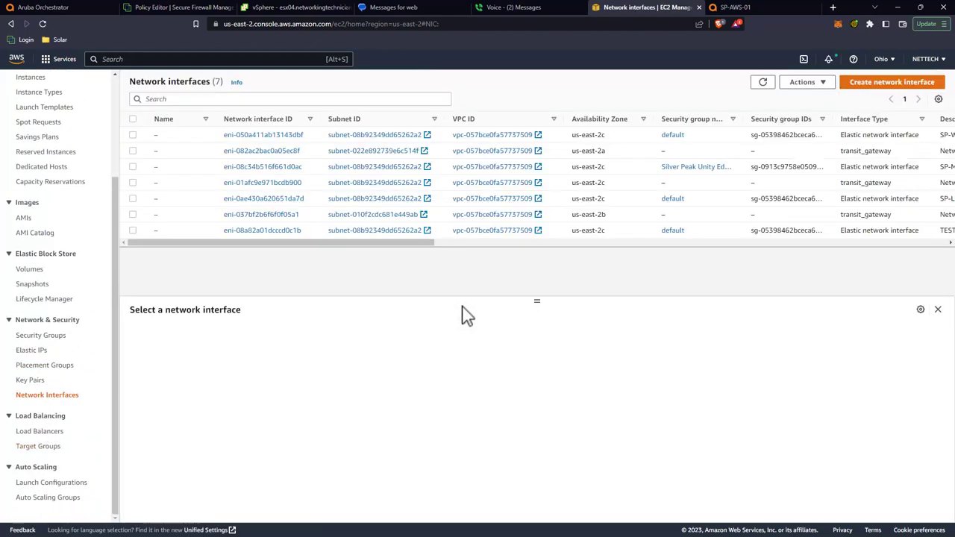
pyautogui.moveTo(439, 246); pyautogui.dragTo(528, 256)
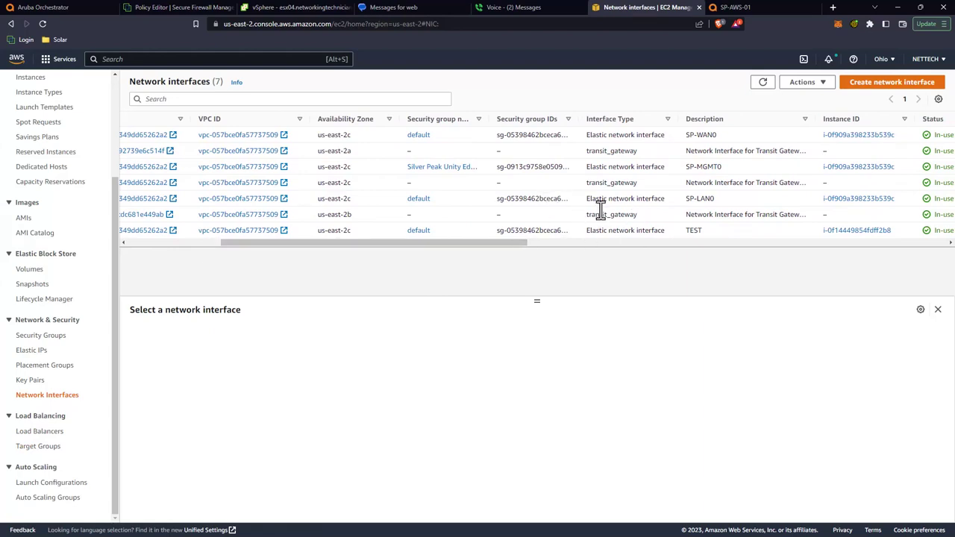
pyautogui.click(652, 135)
pyautogui.scroll(-5, 251, 437)
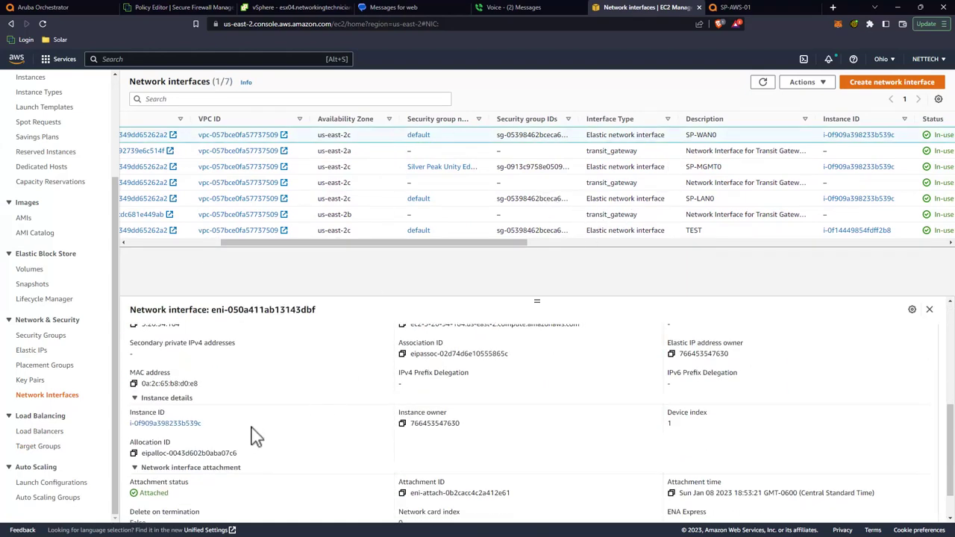
pyautogui.scroll(3, 238, 440)
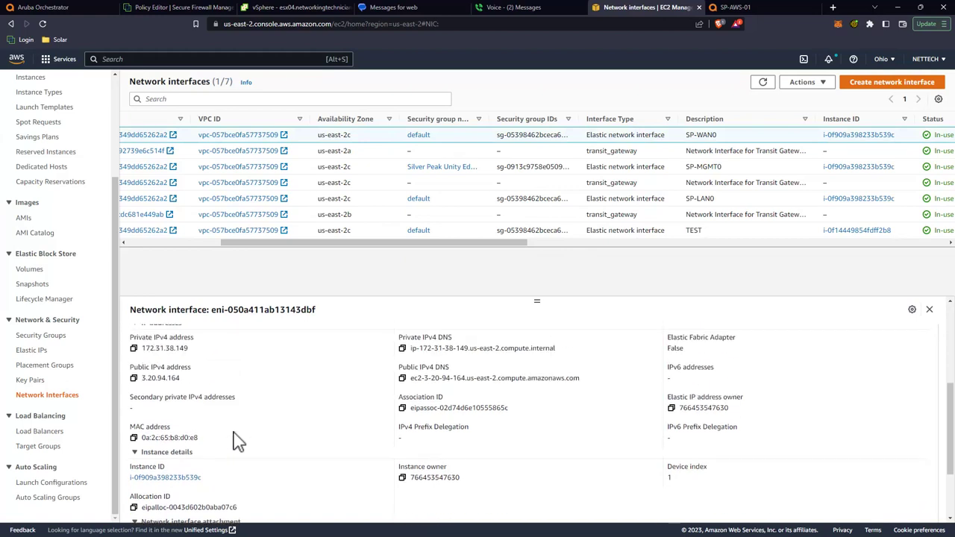
pyautogui.moveTo(188, 348); pyautogui.dragTo(151, 350)
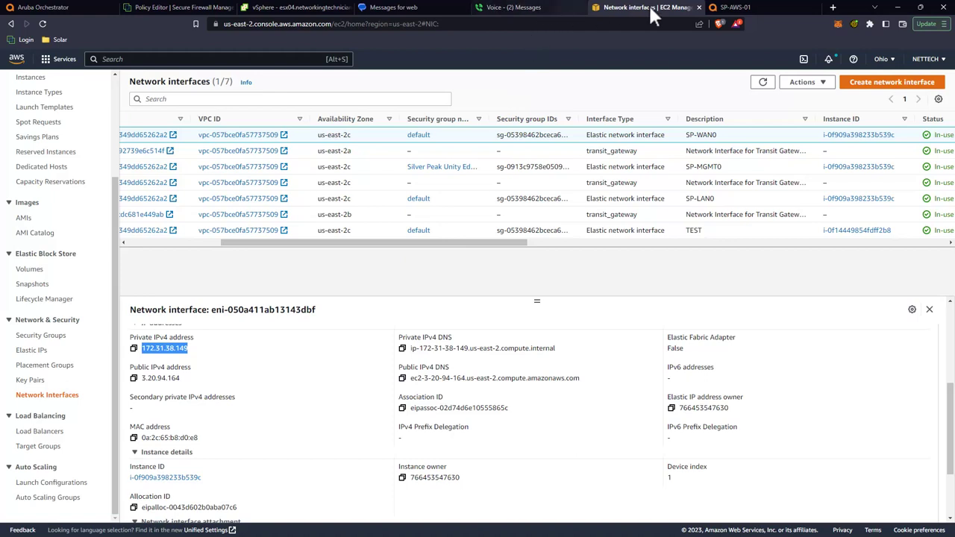
# Step: Enter 172.31.38.149 as the wizard's WAN address, then return to AWS network interfaces
pyautogui.click(45, 7)
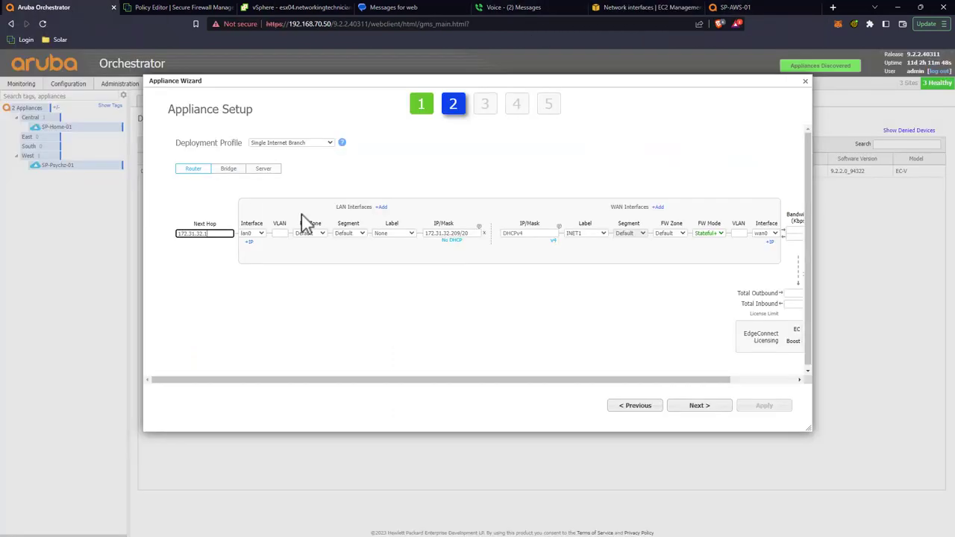
pyautogui.click(525, 233)
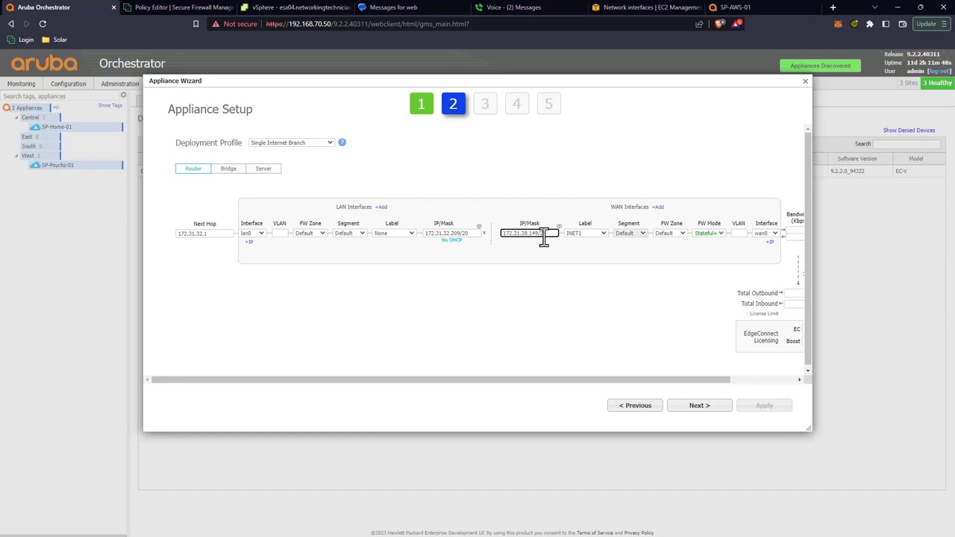
pyautogui.click(660, 2)
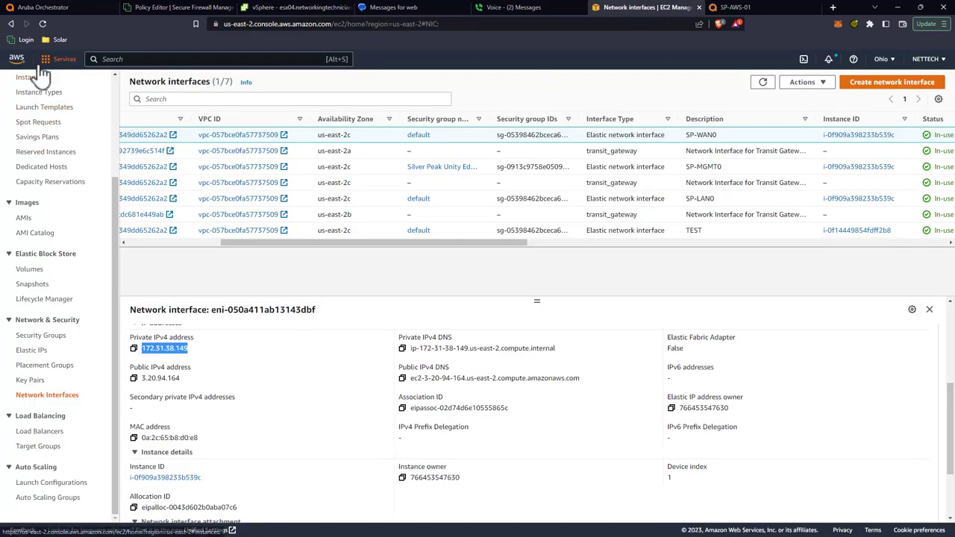
# Step: Highlight the 172.31.32.0/20 subnet's CIDR in the VPC Subnets list, then return to the wizard
pyautogui.click(54, 59)
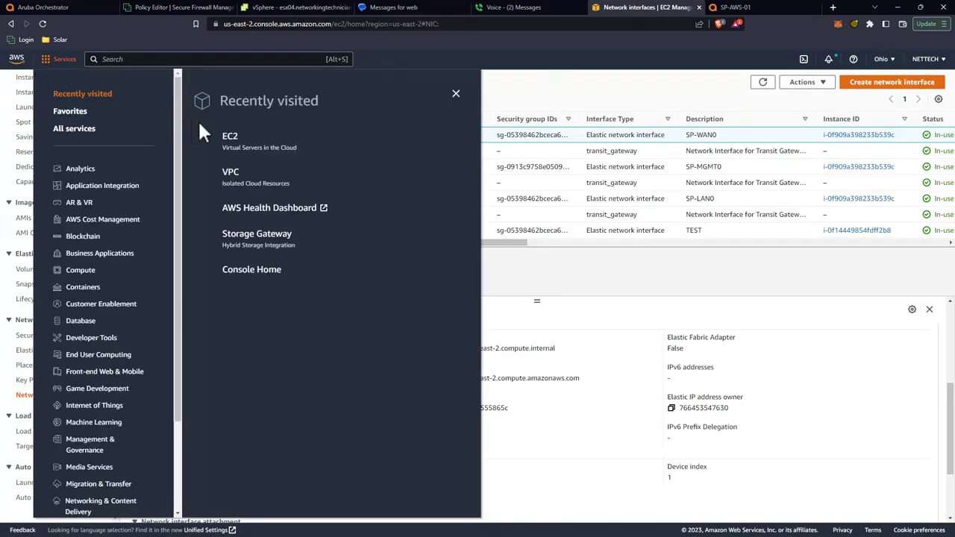
pyautogui.click(233, 179)
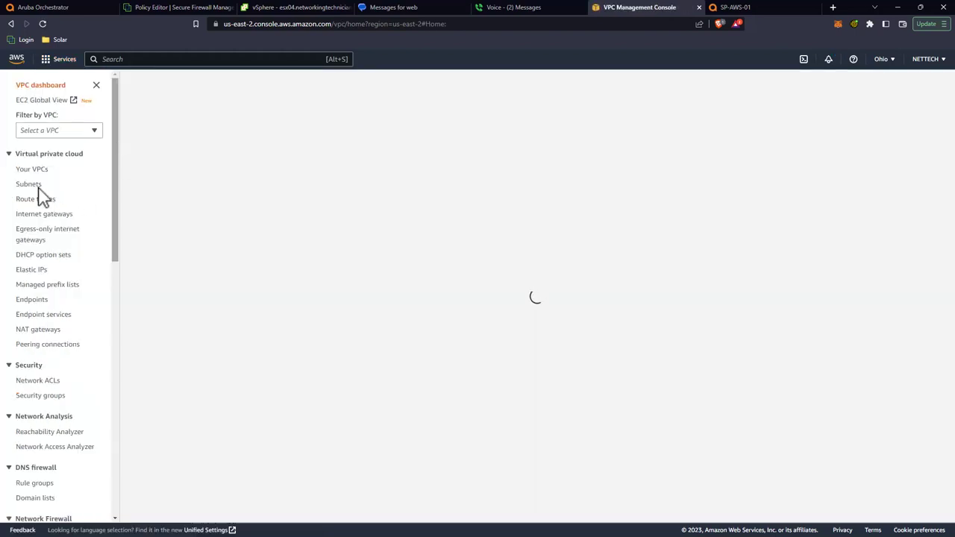
pyautogui.click(30, 184)
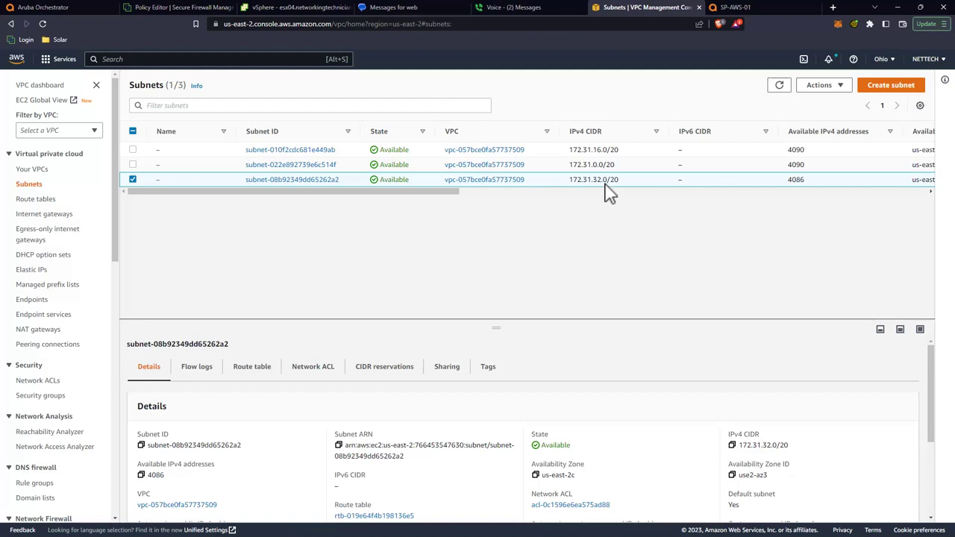
pyautogui.moveTo(575, 184); pyautogui.dragTo(609, 183)
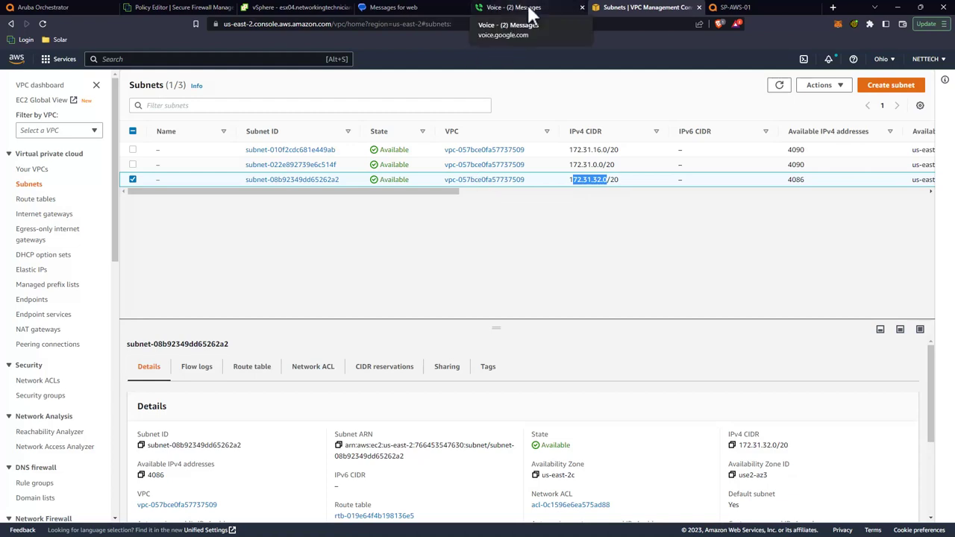
pyautogui.click(75, 6)
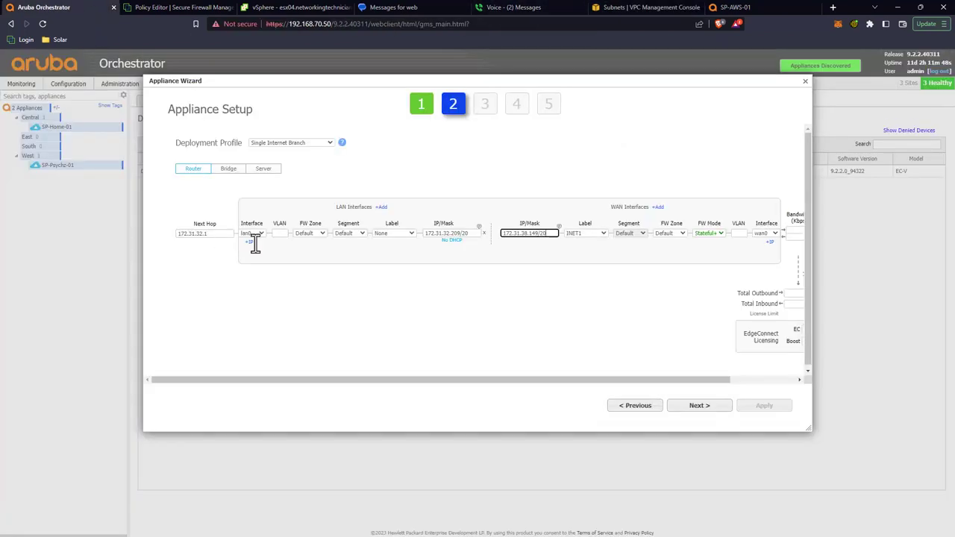
# Step: Set the WAN next hop to 172.31.32.1, label None, 1,000,000 Kbps bandwidth and a 20 Mbps EC licence
pyautogui.doubleClick(541, 234)
pyautogui.moveTo(624, 380); pyautogui.dragTo(704, 384)
pyautogui.click(757, 234)
pyautogui.hotkey('ctrl', 'v')
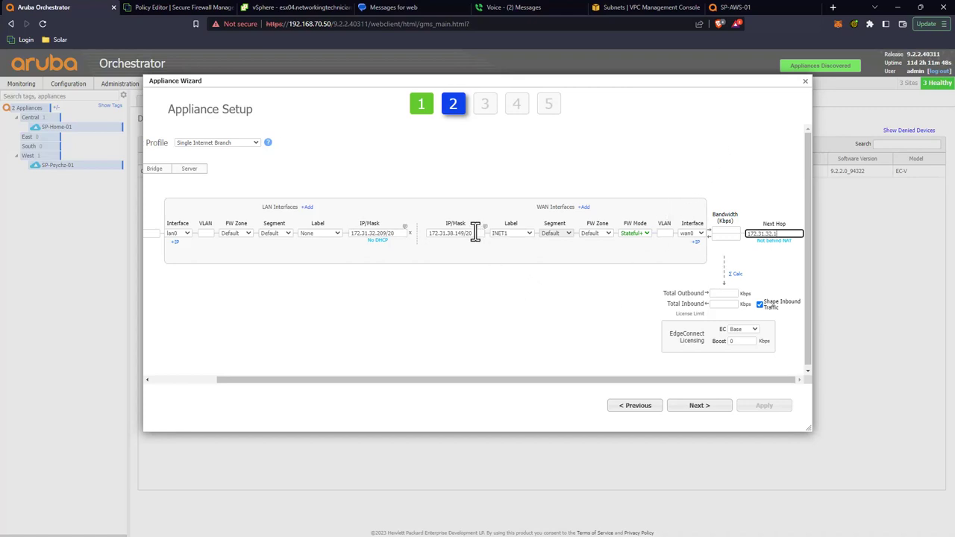
pyautogui.click(513, 234)
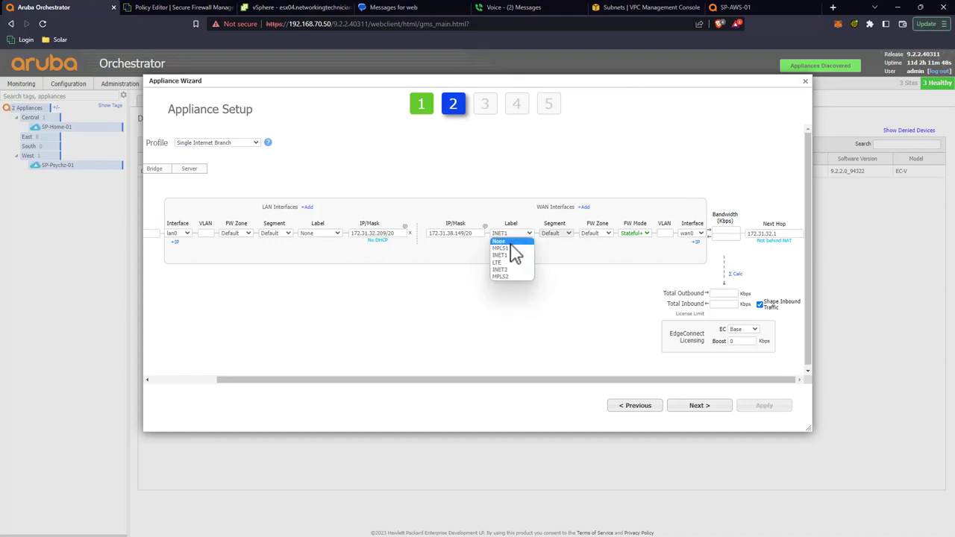
pyautogui.click(507, 241)
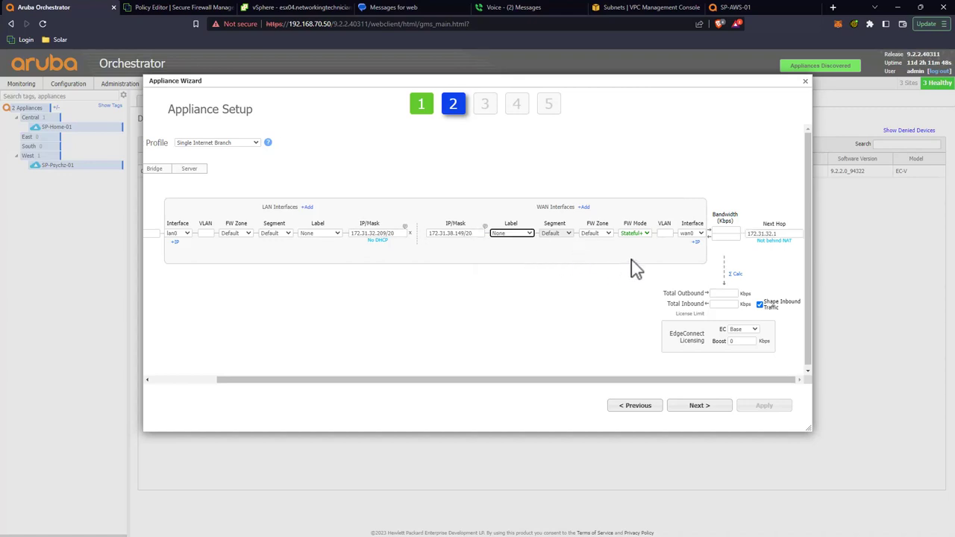
pyautogui.click(720, 233)
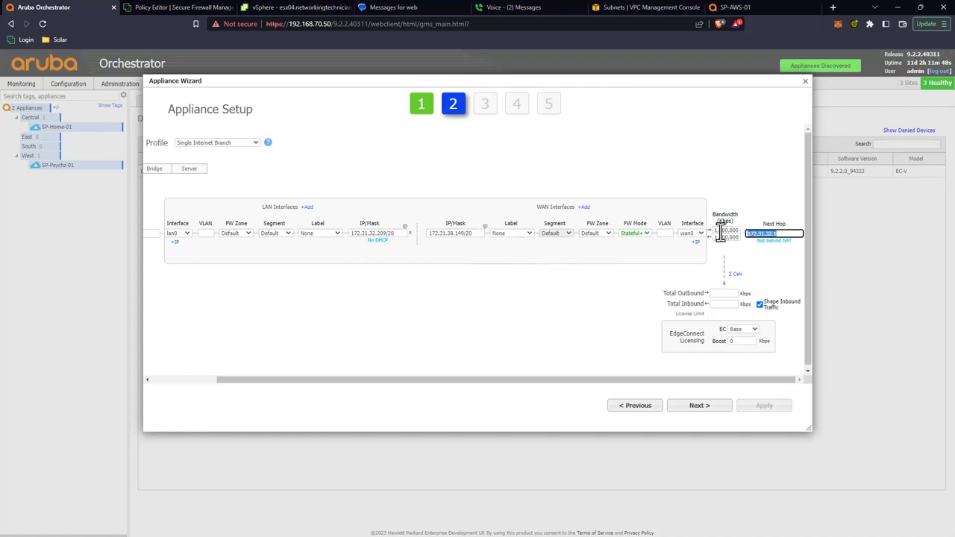
pyautogui.click(736, 274)
pyautogui.click(746, 329)
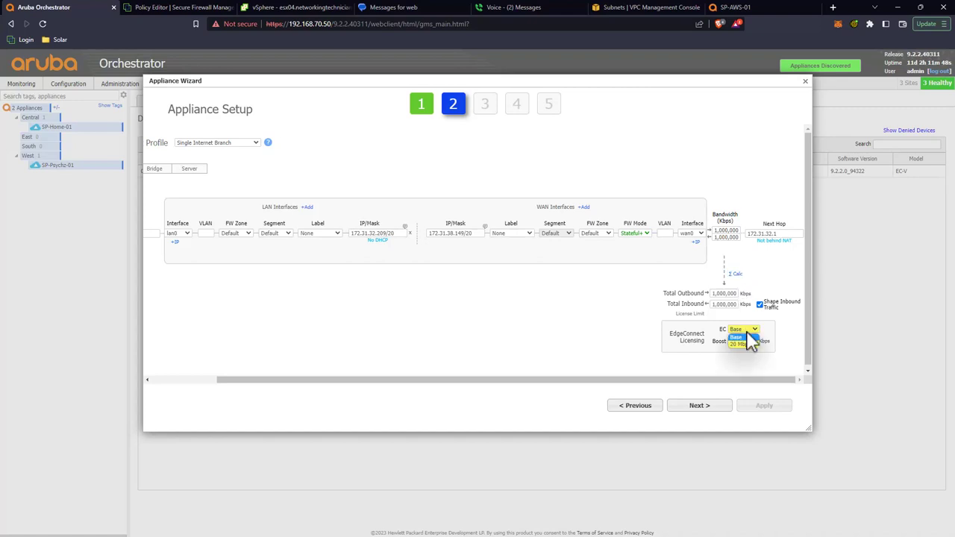
pyautogui.click(746, 345)
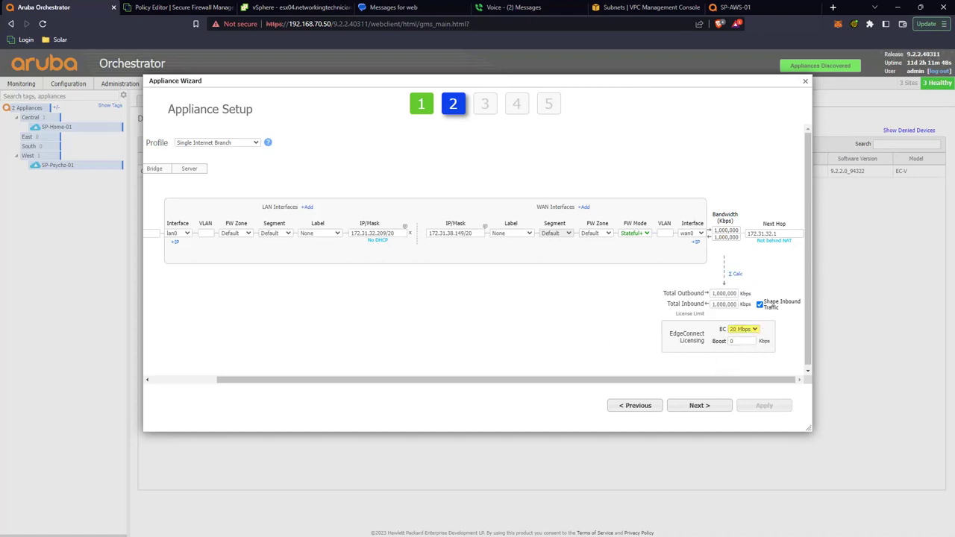
# Step: Advance to the template groups step, add the Eastern template group, and apply the configuration
pyautogui.click(699, 406)
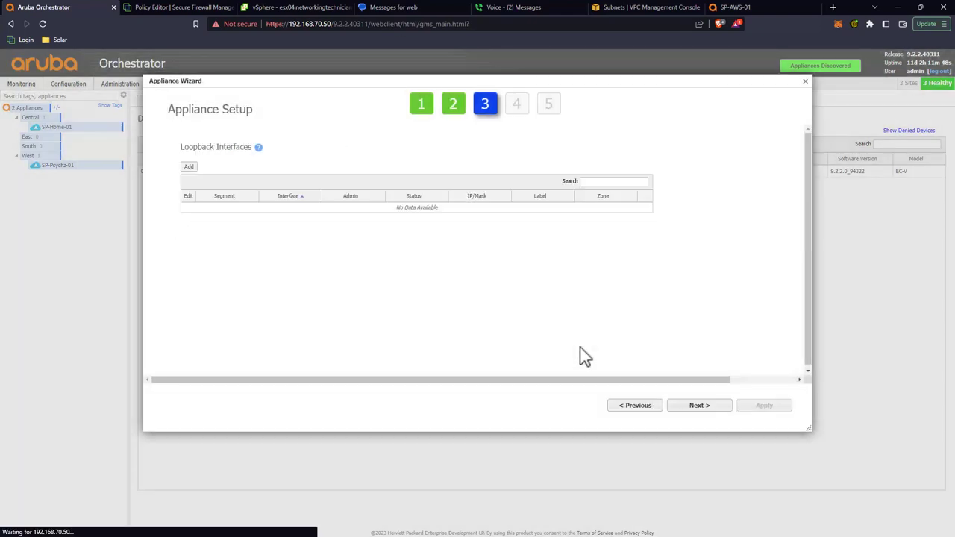
pyautogui.click(697, 412)
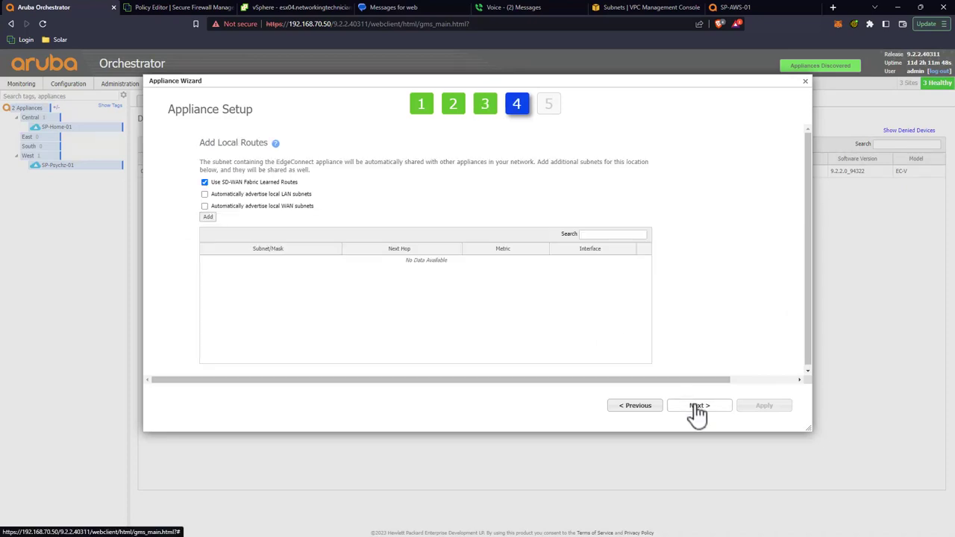
pyautogui.click(697, 412)
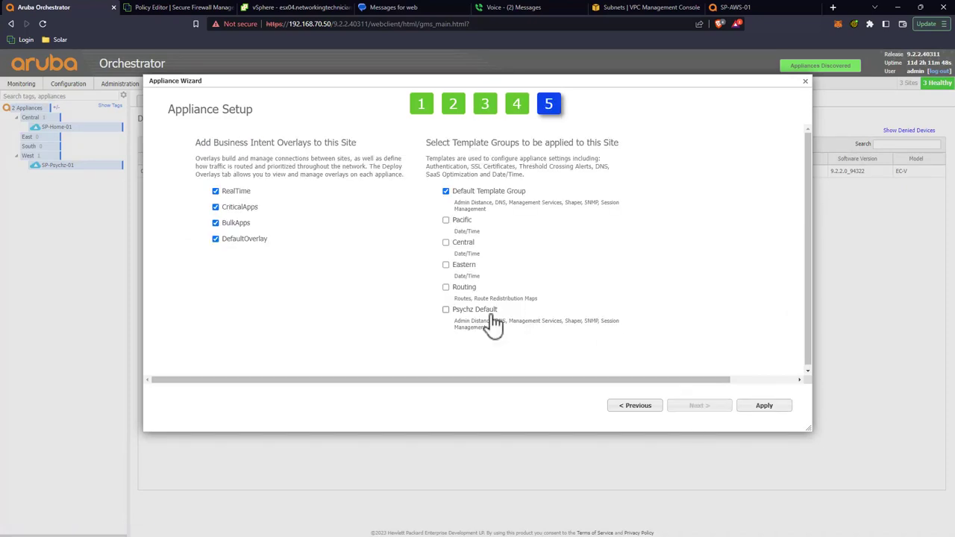
pyautogui.click(456, 266)
pyautogui.click(767, 406)
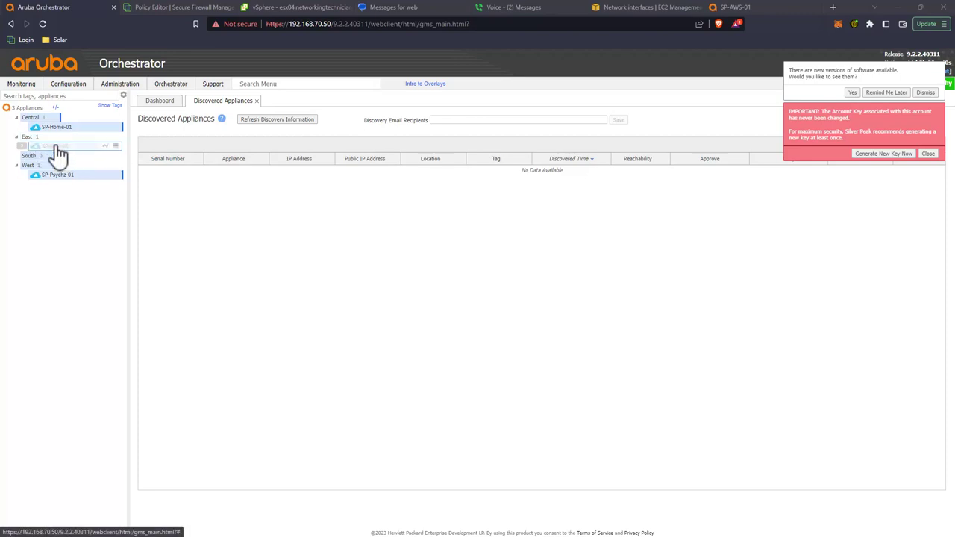
# Step: Launch the Configuration Wizard for SP-AWS-01 from its context menu in the appliance tree
pyautogui.moveTo(57, 149)
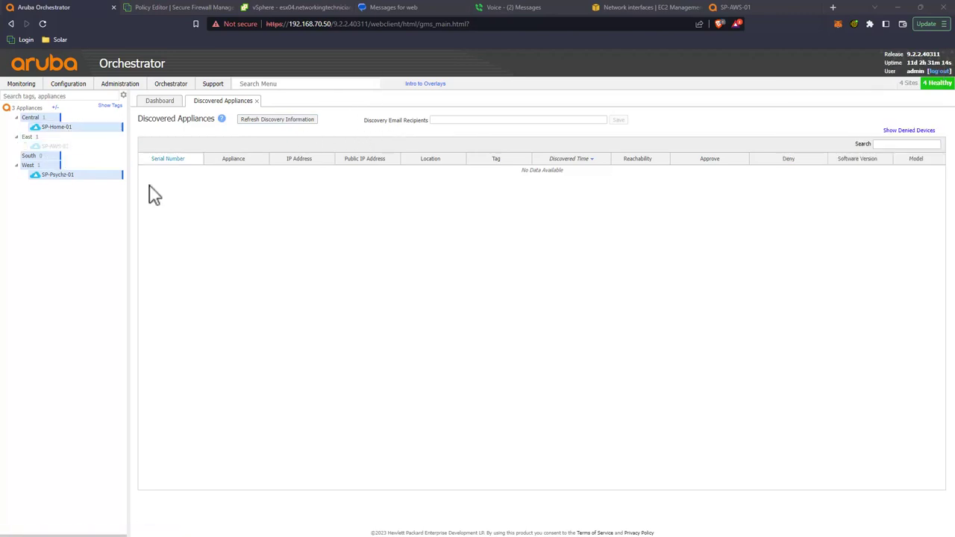
pyautogui.rightClick(59, 147)
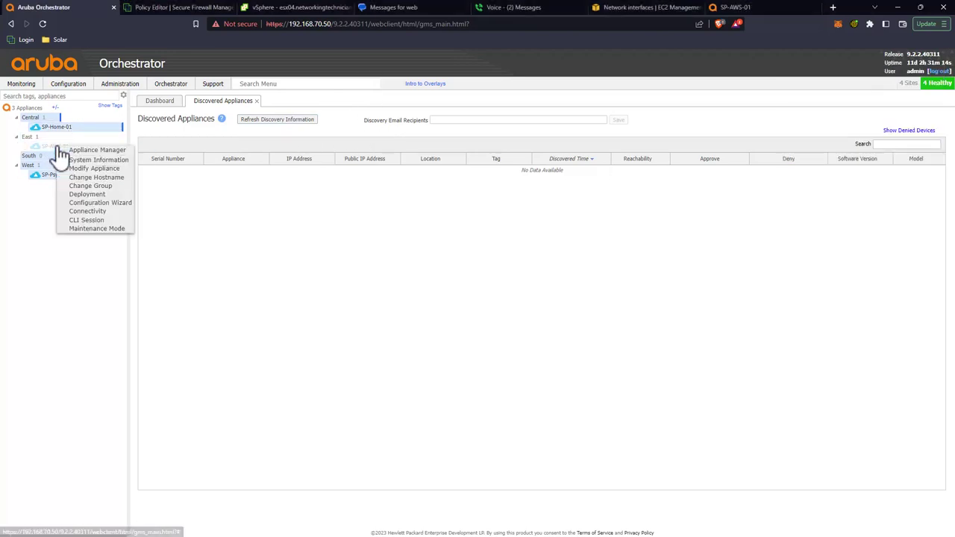
pyautogui.click(104, 203)
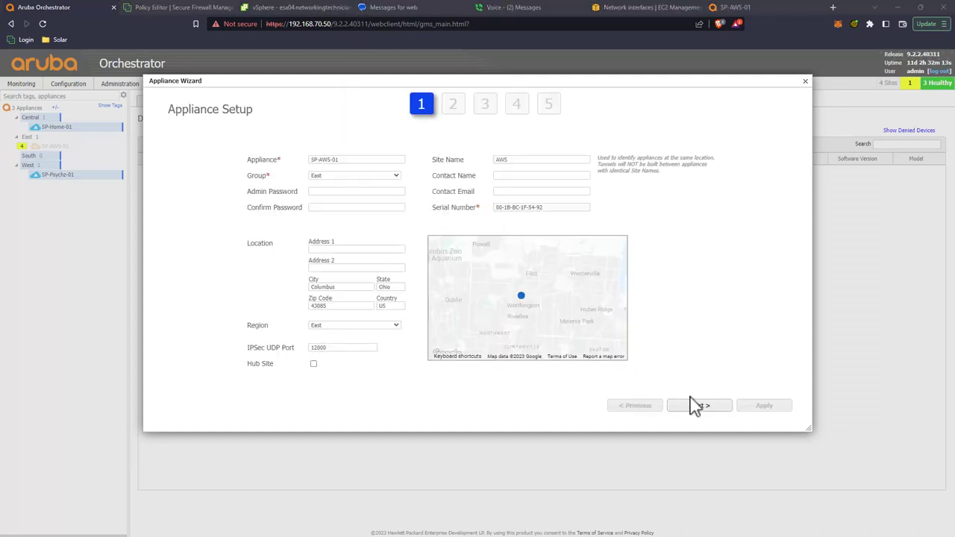
# Step: Set SP-AWS-01's WAN firewall mode to Stateful+ and mark the interface as behind NAT
pyautogui.click(696, 407)
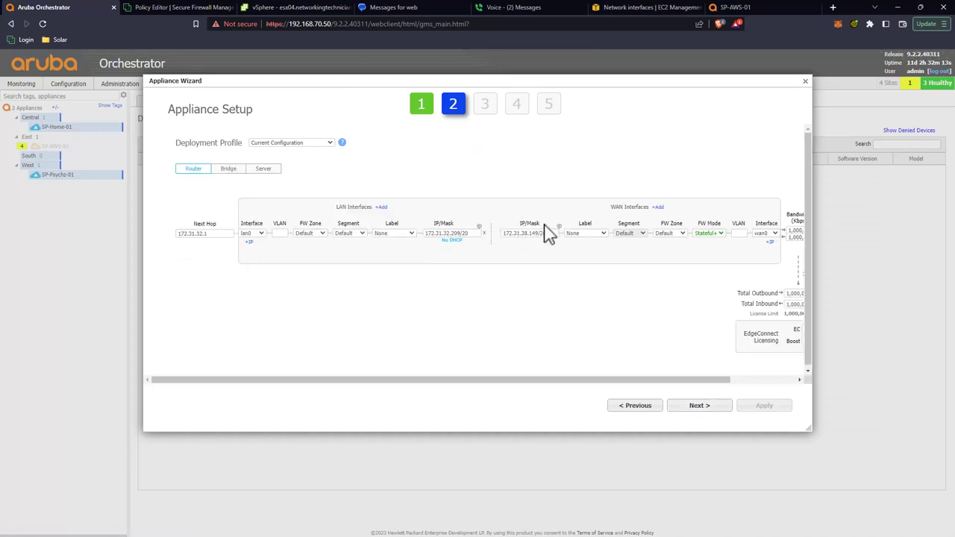
pyautogui.moveTo(527, 388); pyautogui.dragTo(607, 390)
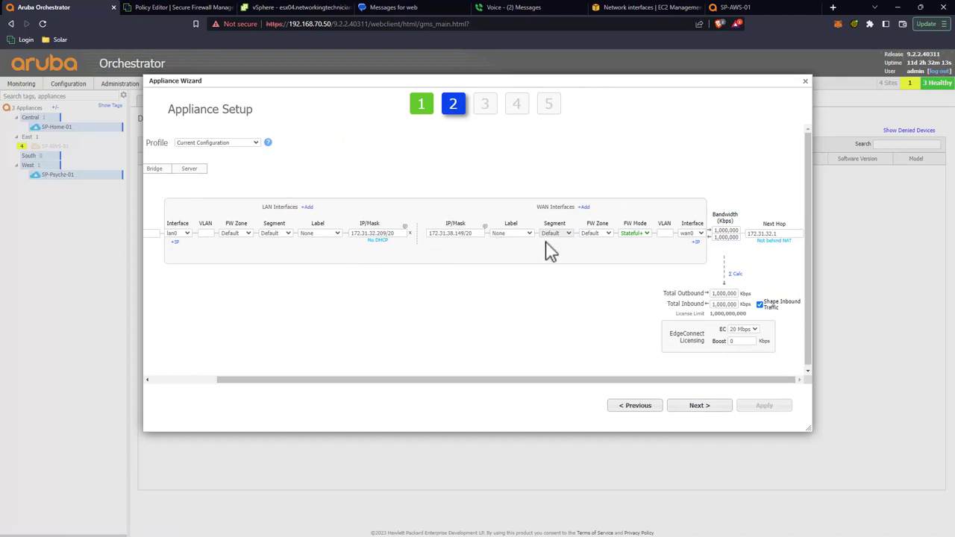
pyautogui.click(630, 227)
pyautogui.click(778, 243)
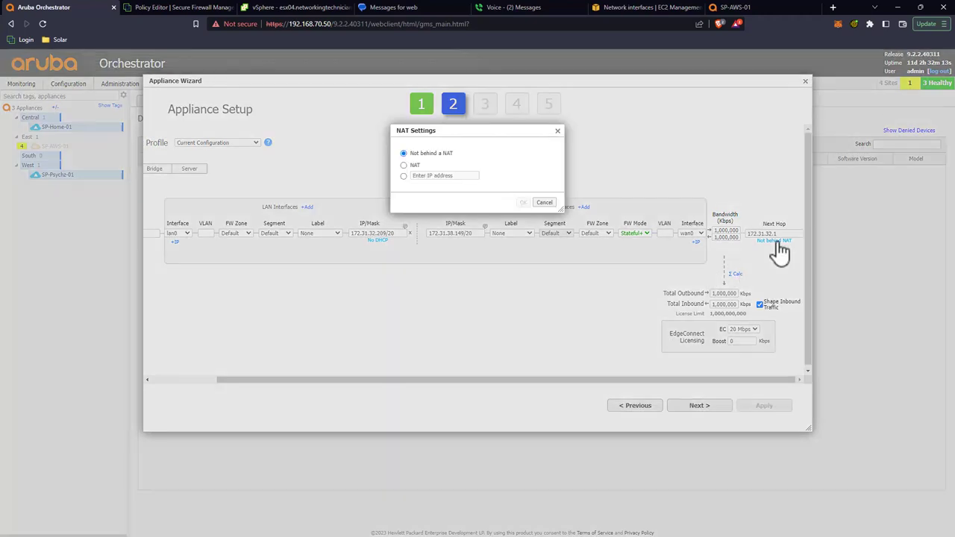
pyautogui.click(407, 166)
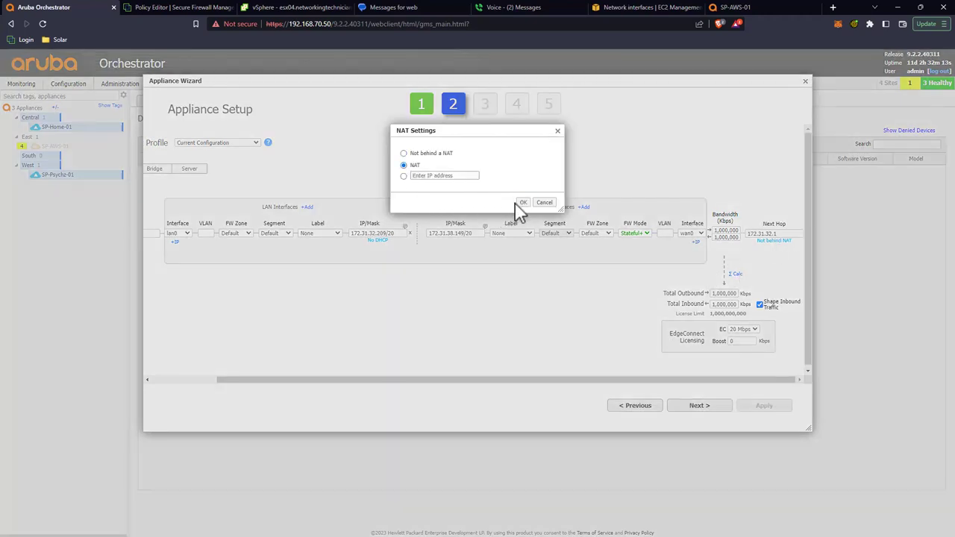
pyautogui.click(523, 202)
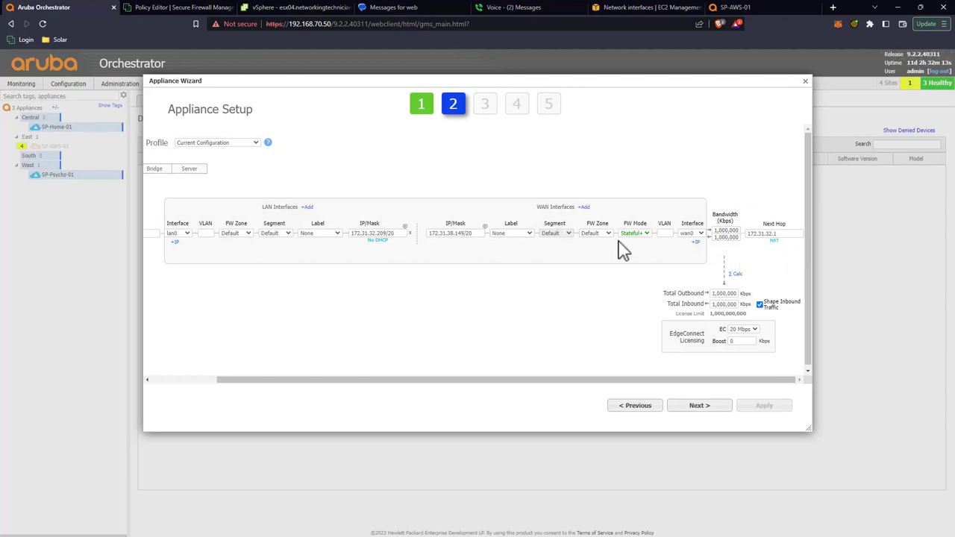
# Step: Label the WAN interface INET1, step through to the template groups step, and apply
pyautogui.moveTo(780, 234); pyautogui.dragTo(748, 233)
pyautogui.click(746, 176)
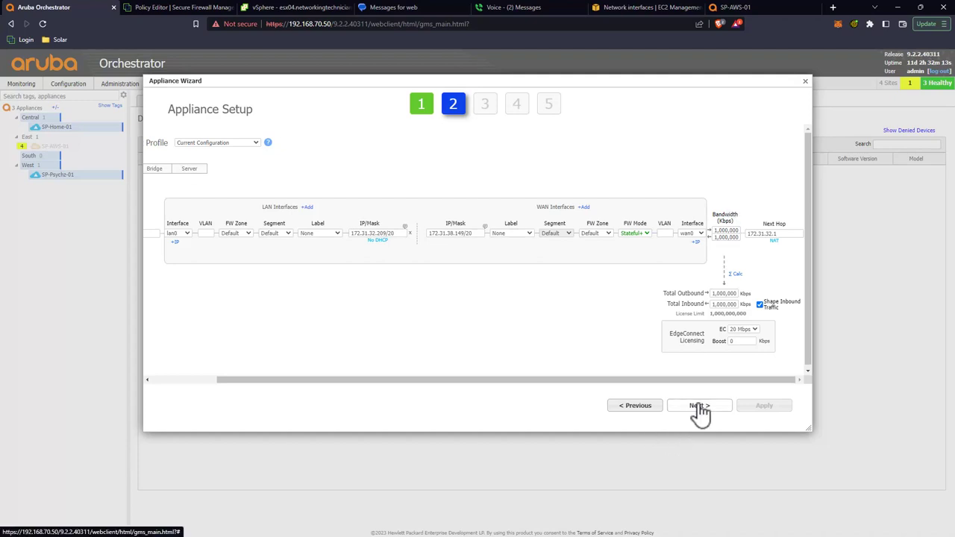
pyautogui.click(522, 234)
pyautogui.click(515, 255)
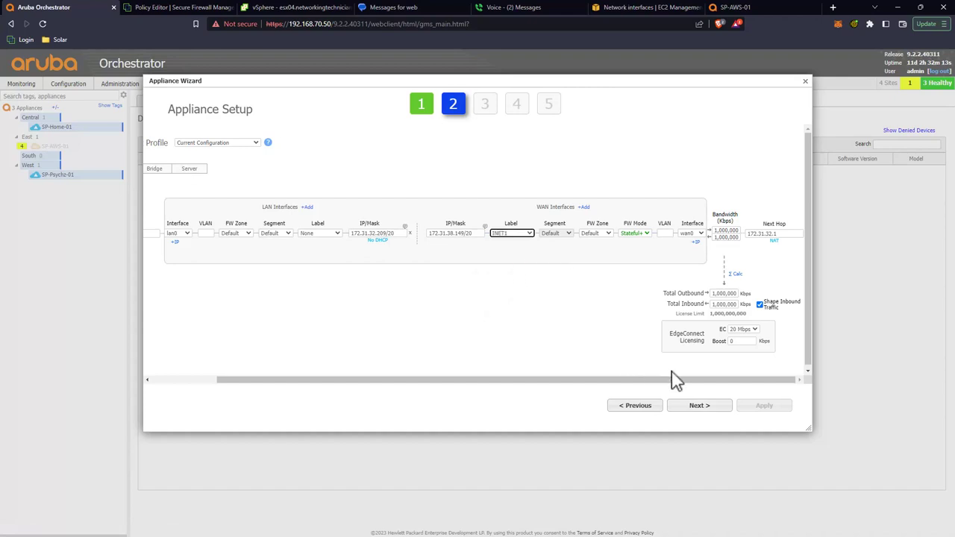
pyautogui.click(700, 412)
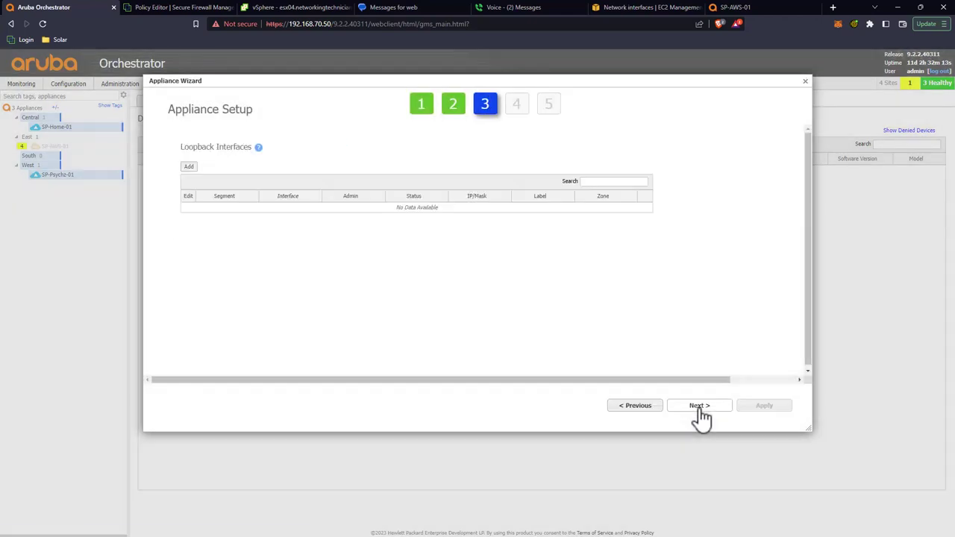
pyautogui.click(698, 411)
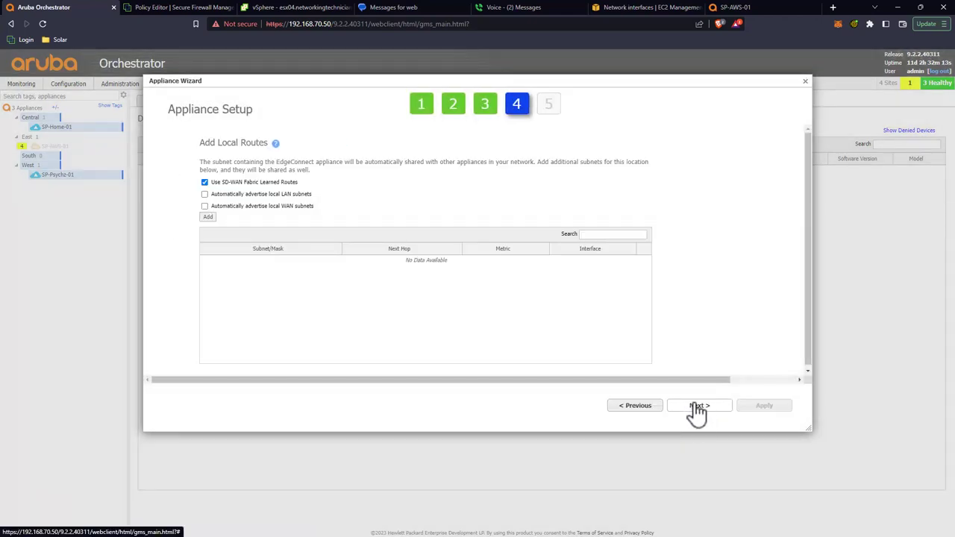
pyautogui.click(698, 410)
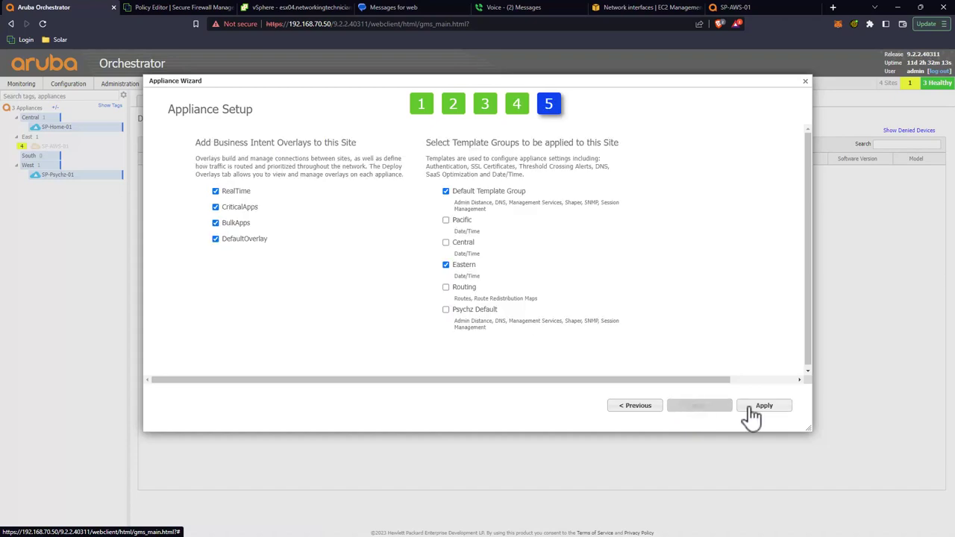
pyautogui.click(746, 409)
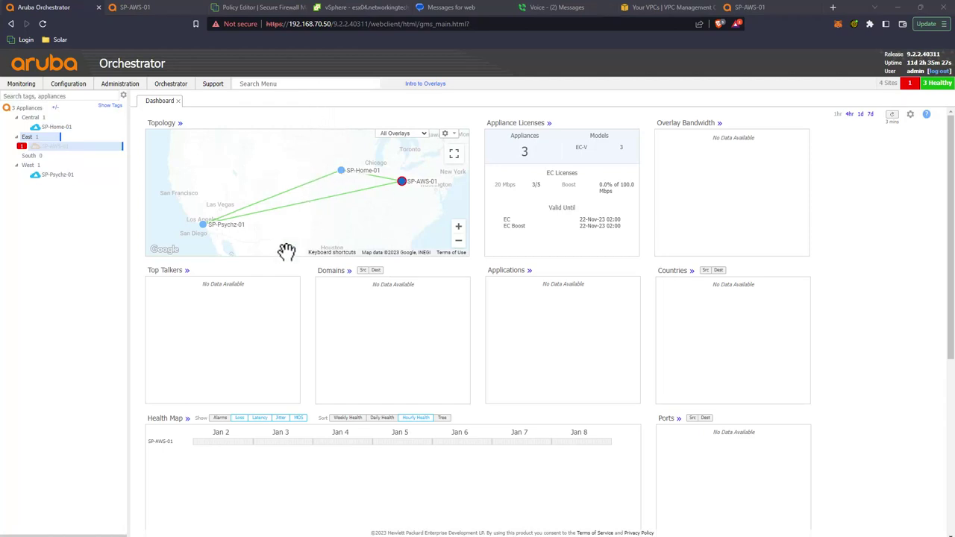
pyautogui.moveTo(46, 149)
pyautogui.moveTo(77, 152)
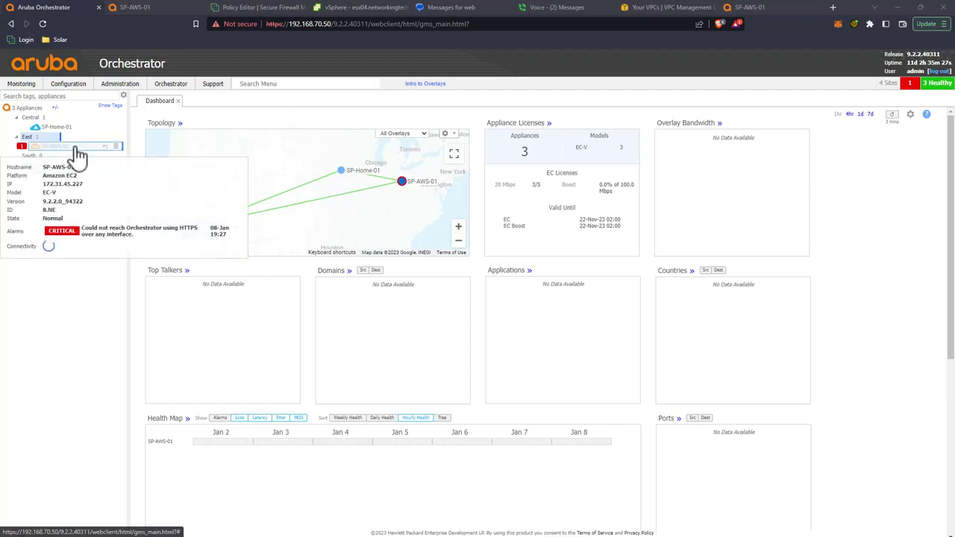
pyautogui.click(279, 84)
pyautogui.write('routes')
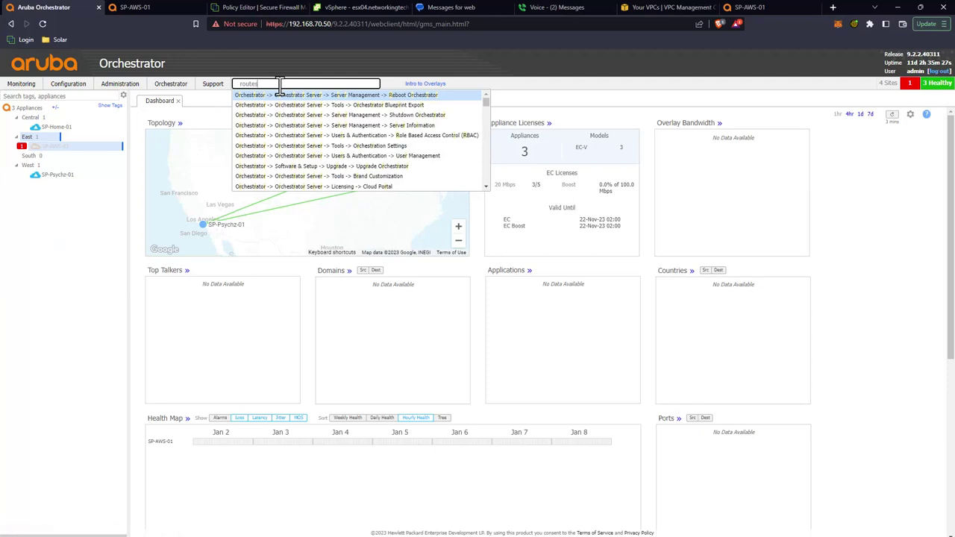
pyautogui.click(280, 104)
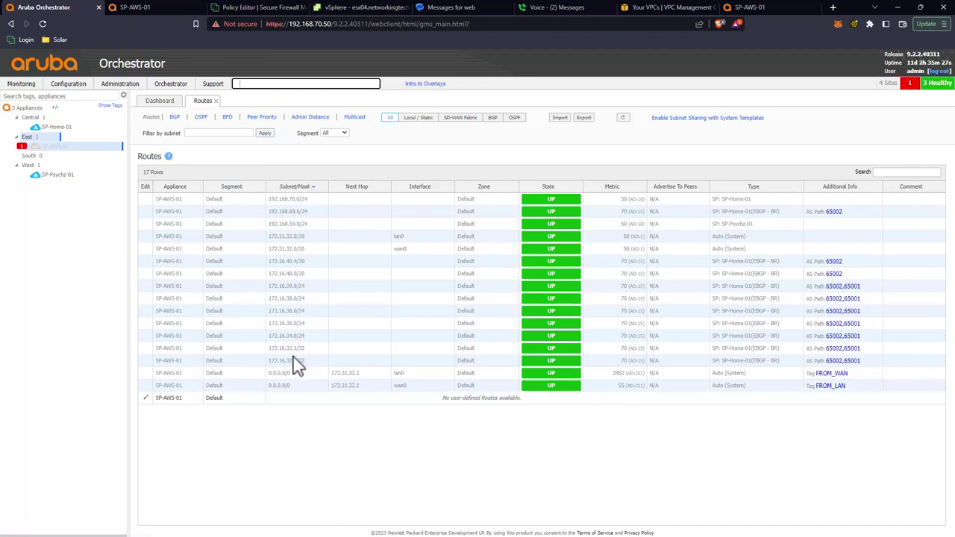
# Step: Review SP-AWS-01's Default segment route redistribution settings and map rules, then switch to the AWS VPC console
pyautogui.click(153, 399)
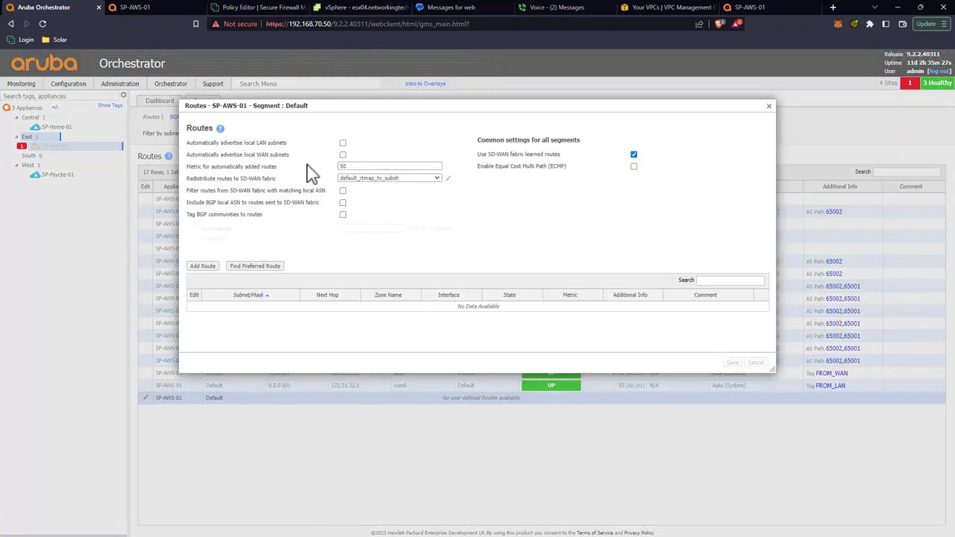
pyautogui.moveTo(205, 142); pyautogui.dragTo(293, 153)
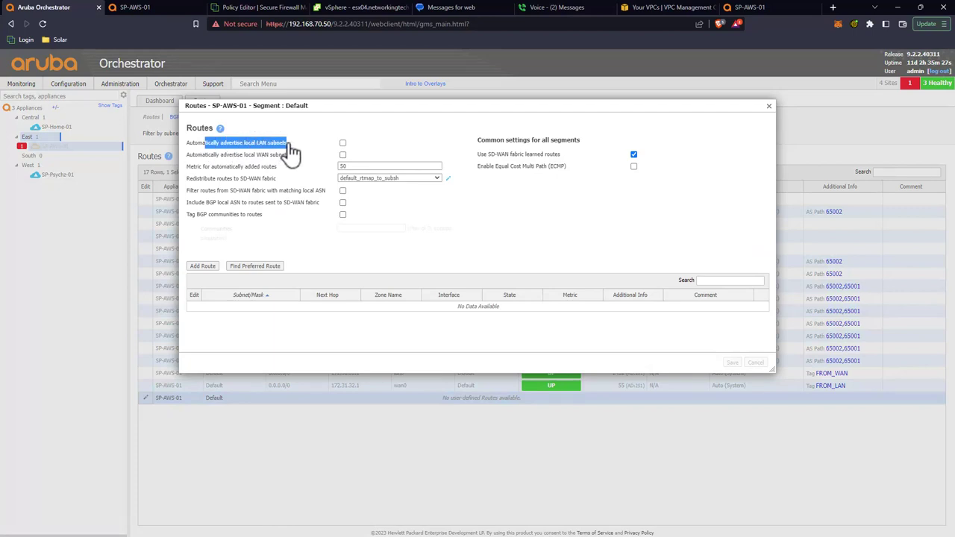
pyautogui.moveTo(229, 179); pyautogui.dragTo(275, 179)
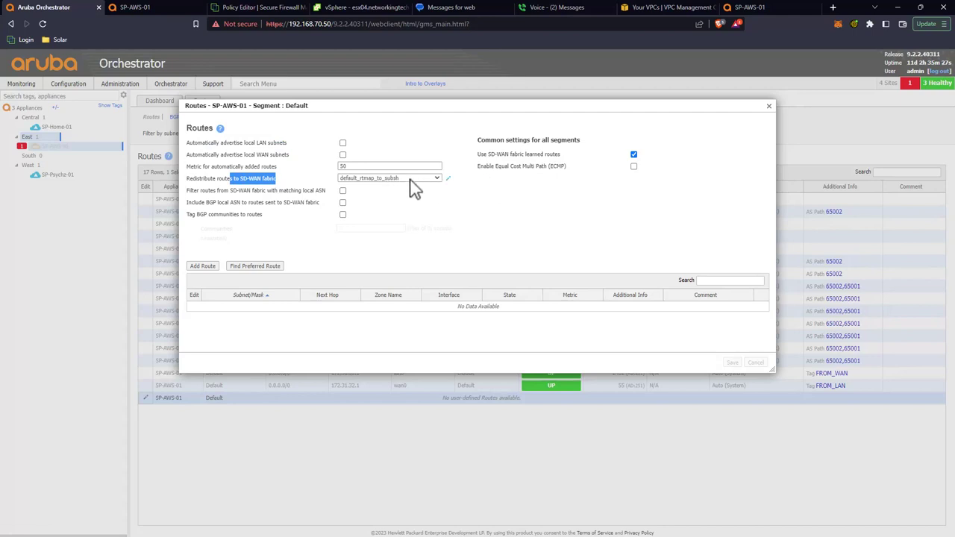
pyautogui.click(447, 179)
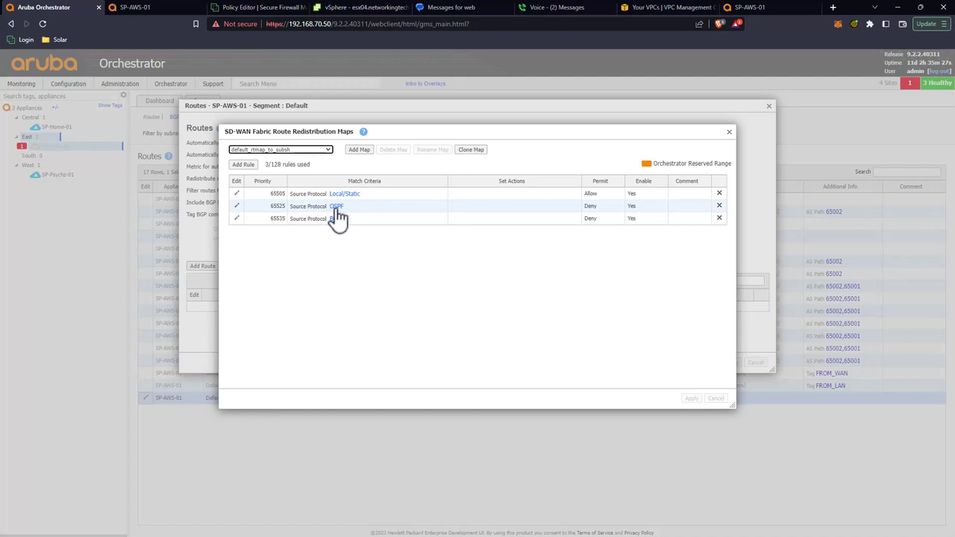
pyautogui.click(729, 136)
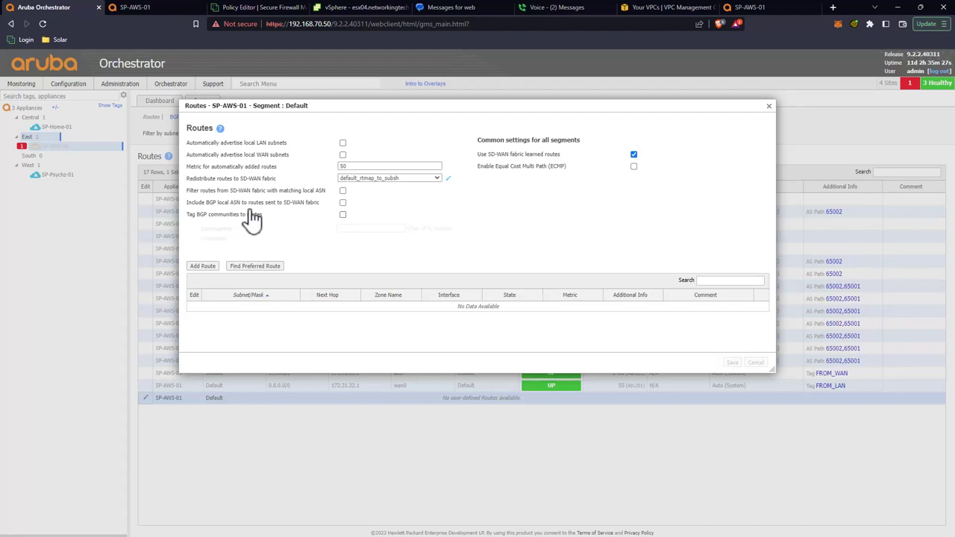
pyautogui.hotkey('ctrl', '7')
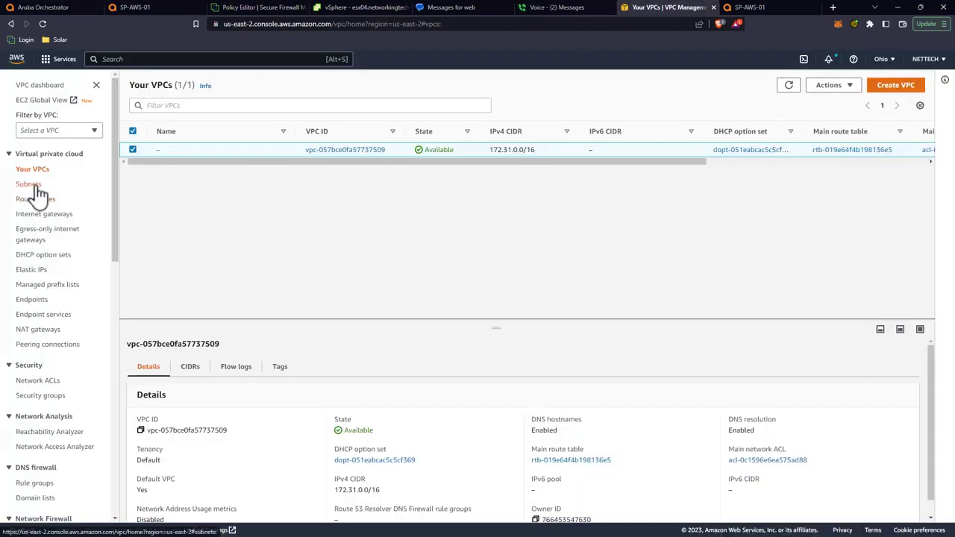
# Step: Check the VPC subnets and the 172.31.0.0/16 IPv4 CIDR in AWS, then return to Orchestrator
pyautogui.click(33, 184)
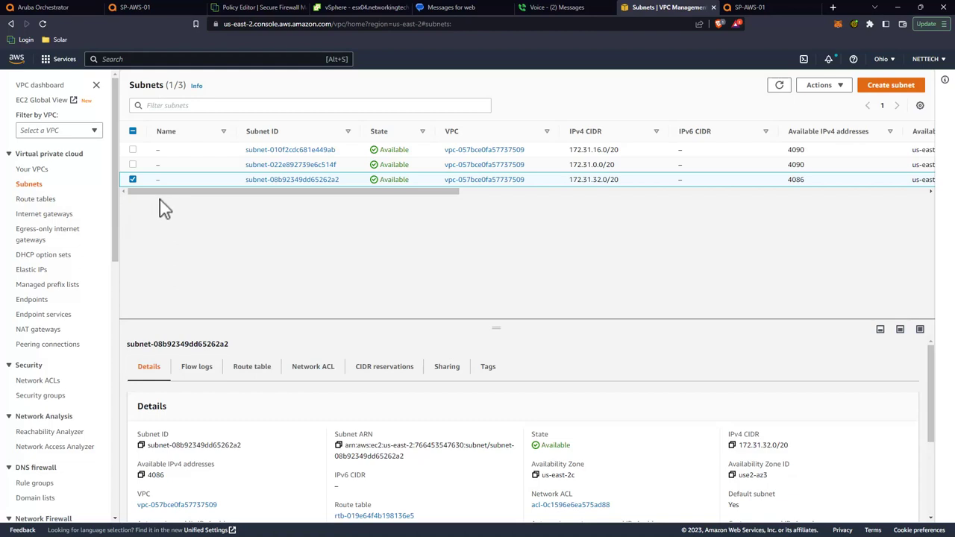
pyautogui.click(23, 170)
pyautogui.moveTo(535, 148); pyautogui.dragTo(492, 149)
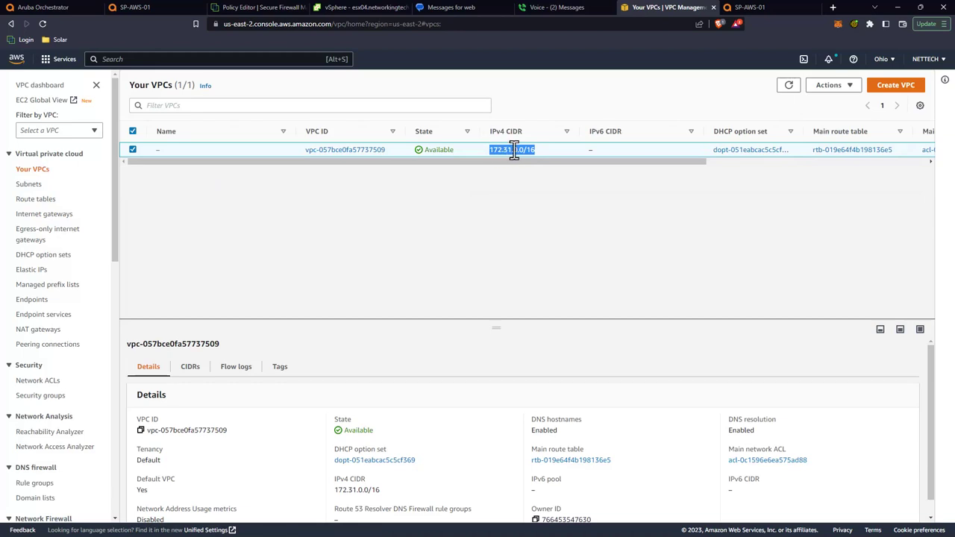
pyautogui.rightClick(513, 149)
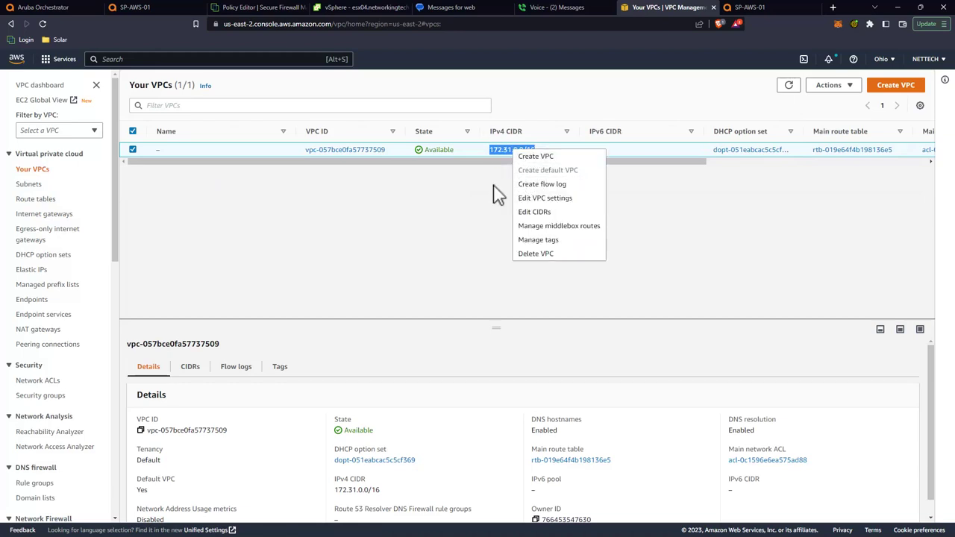
pyautogui.click(550, 112)
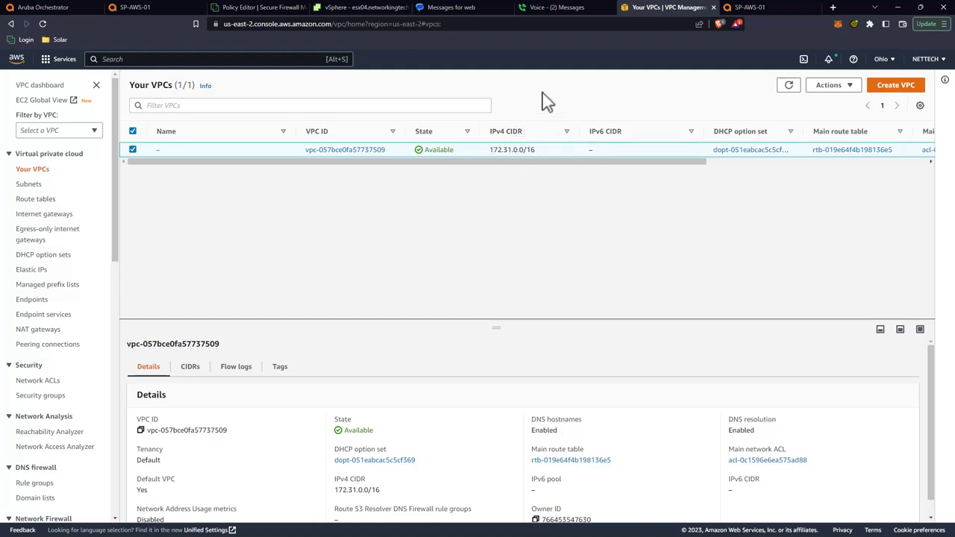
pyautogui.click(71, 8)
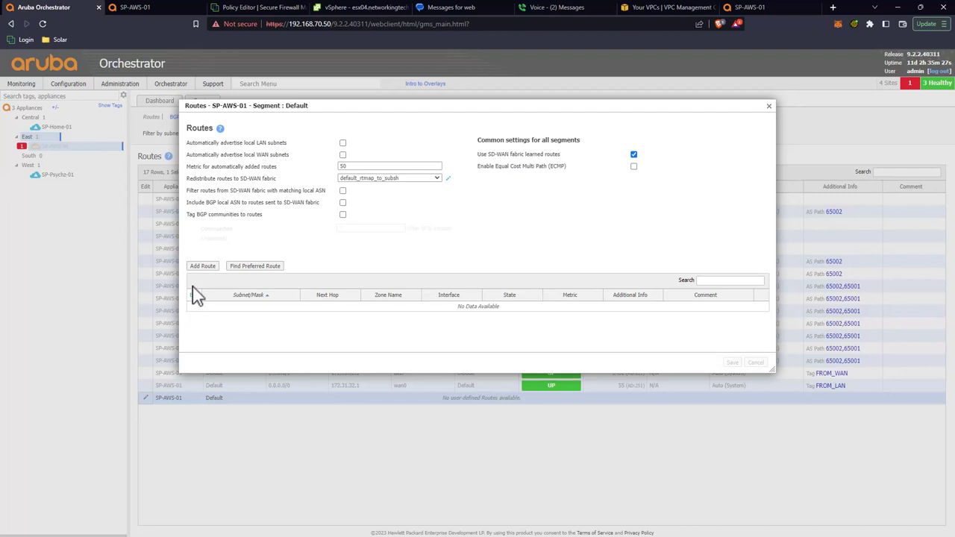
# Step: Start a new static route with destination subnet 172.31.0.0/16, rechecking the VPC CIDR in AWS
pyautogui.click(203, 266)
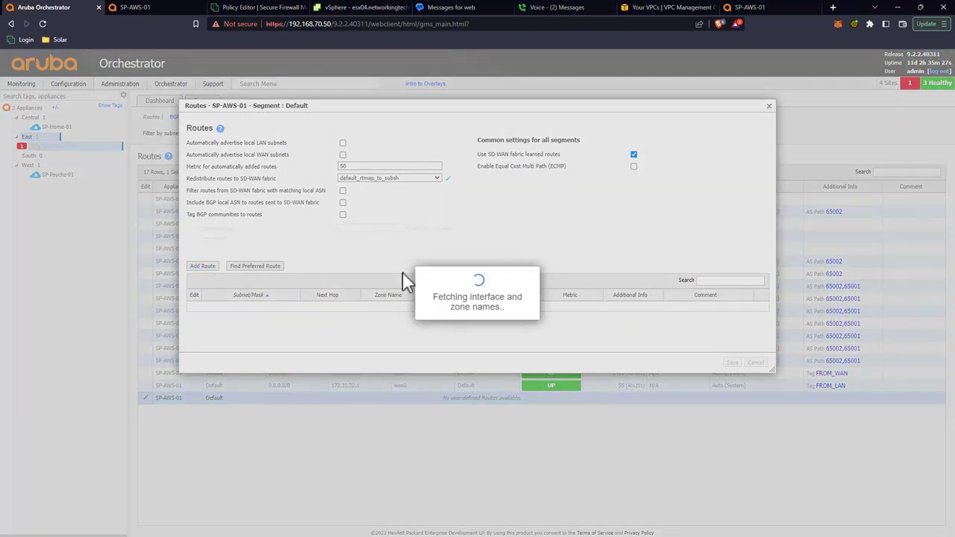
pyautogui.write('1')
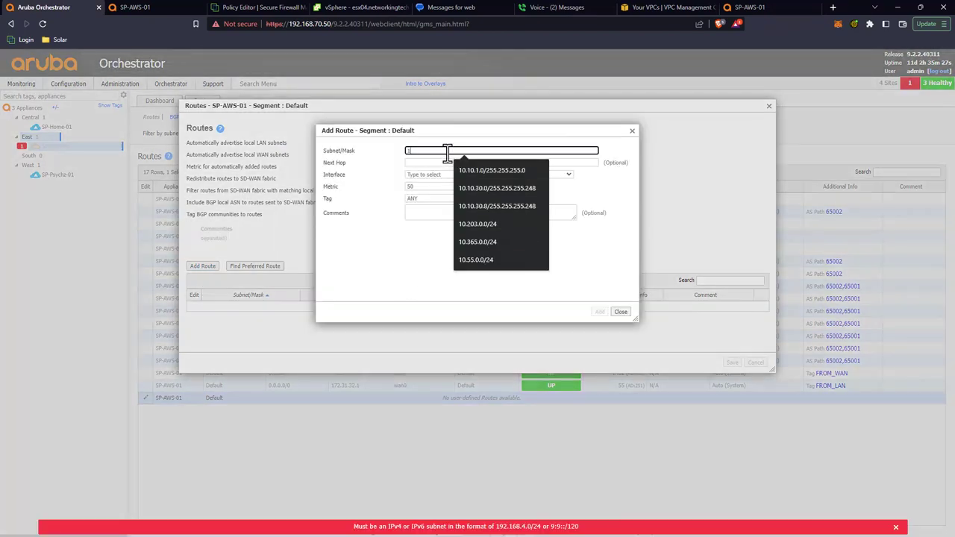
pyautogui.write('072.16.')
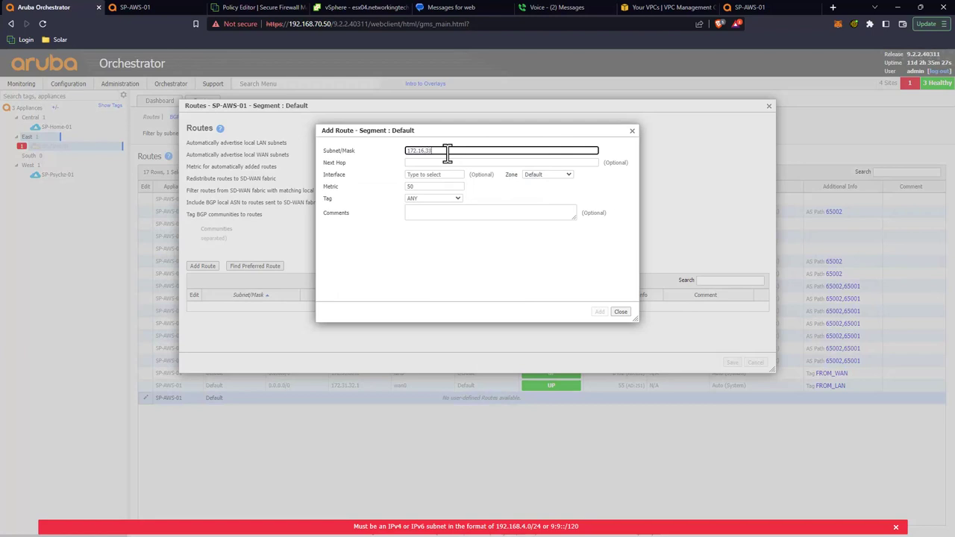
pyautogui.write('31.0/16')
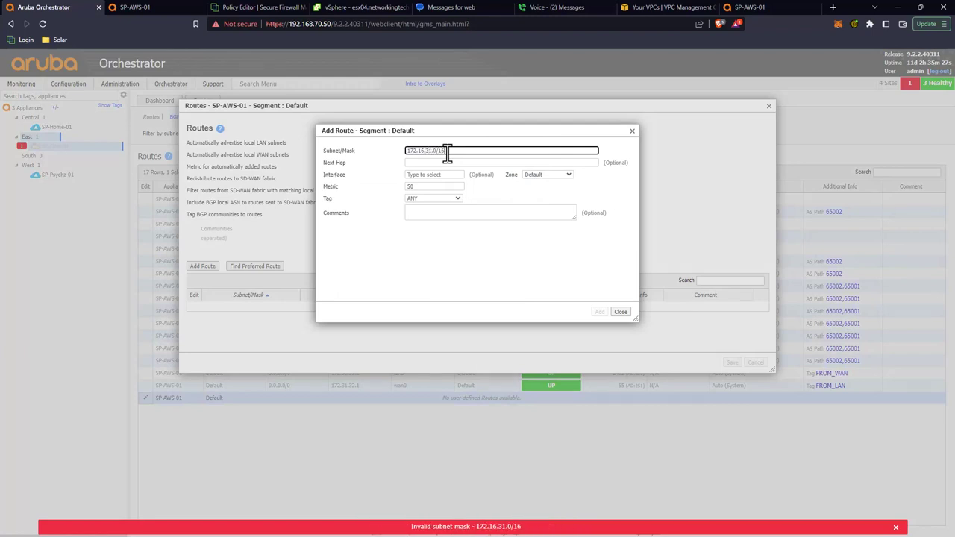
pyautogui.click(656, 6)
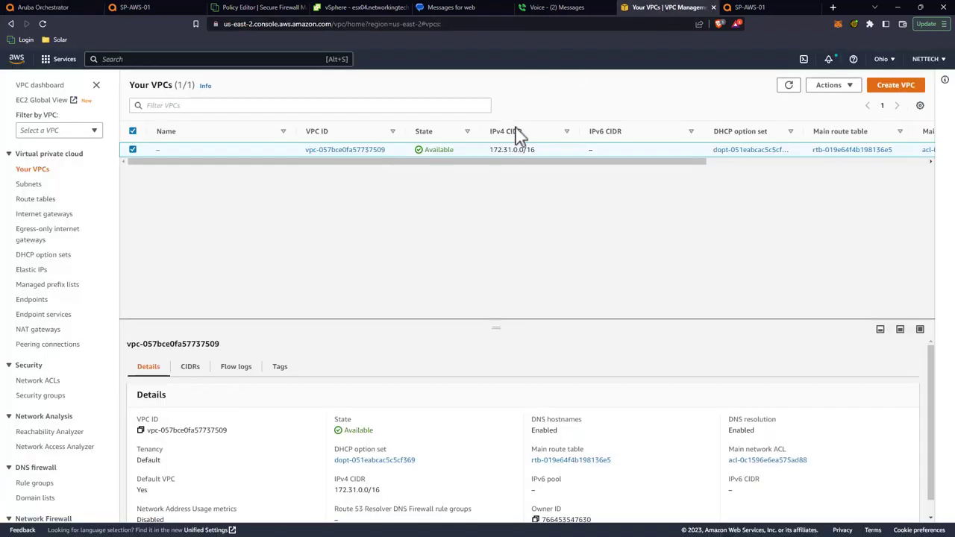
pyautogui.click(42, 7)
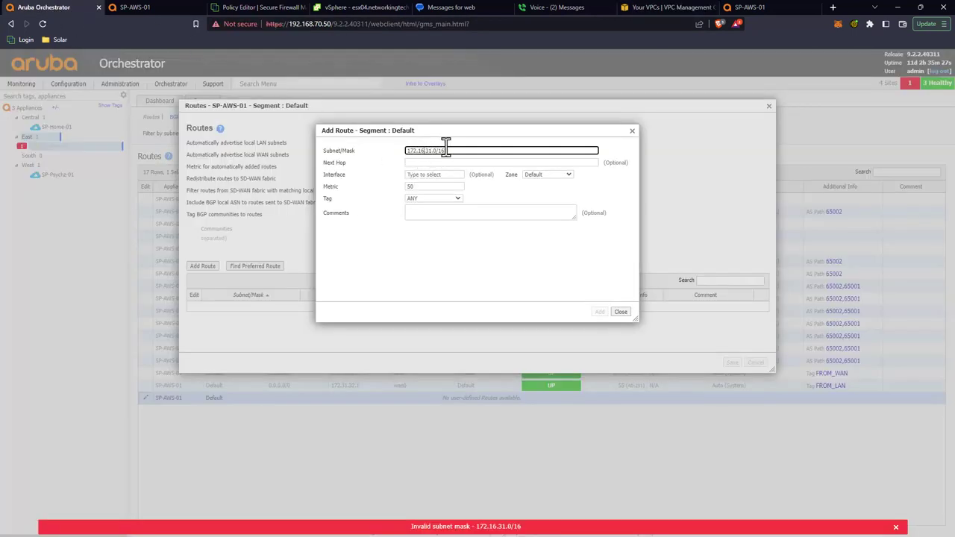
pyautogui.press('BackSpace')
pyautogui.press('BackSpace')
pyautogui.press('BackSpace')
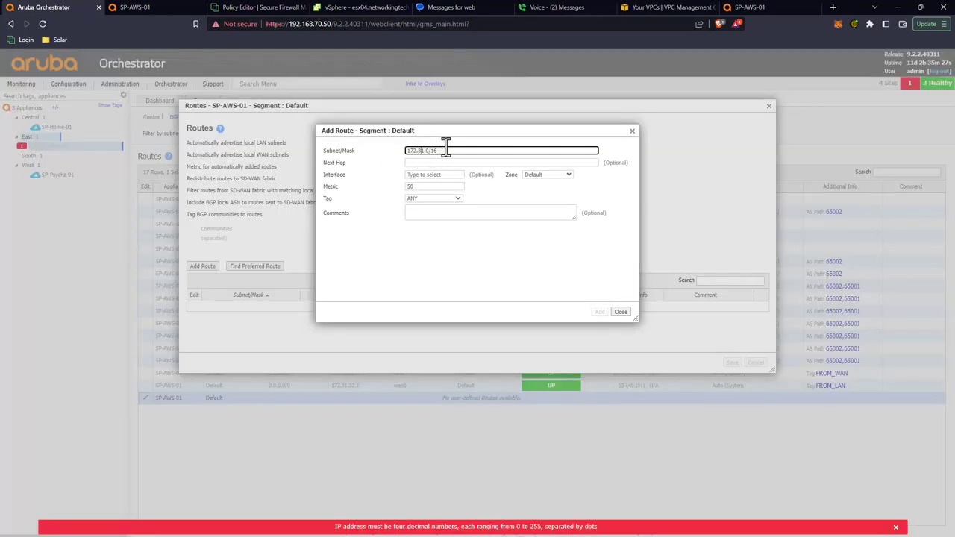
pyautogui.write('.0')
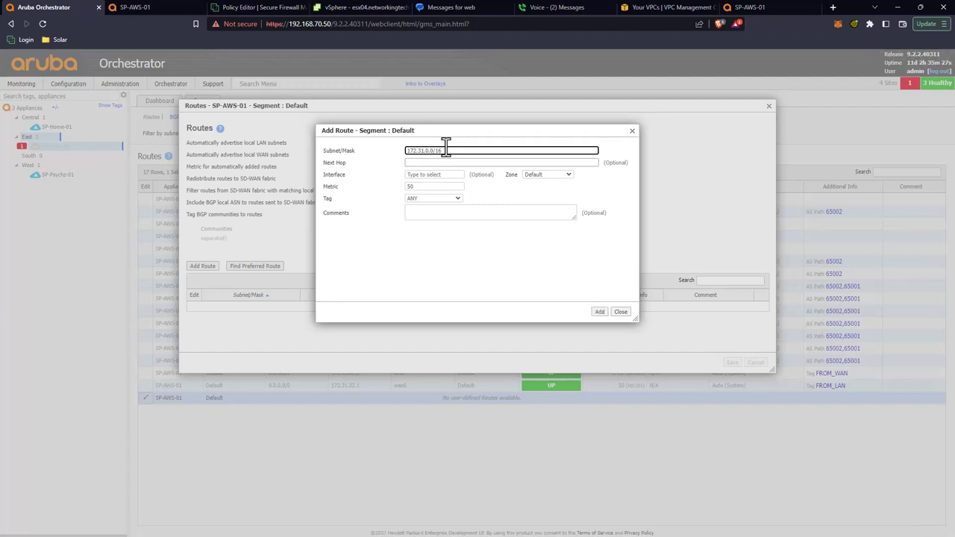
# Step: Give the route next hop 172.31.32.1 on interface lan0, then add and save it
pyautogui.click(436, 163)
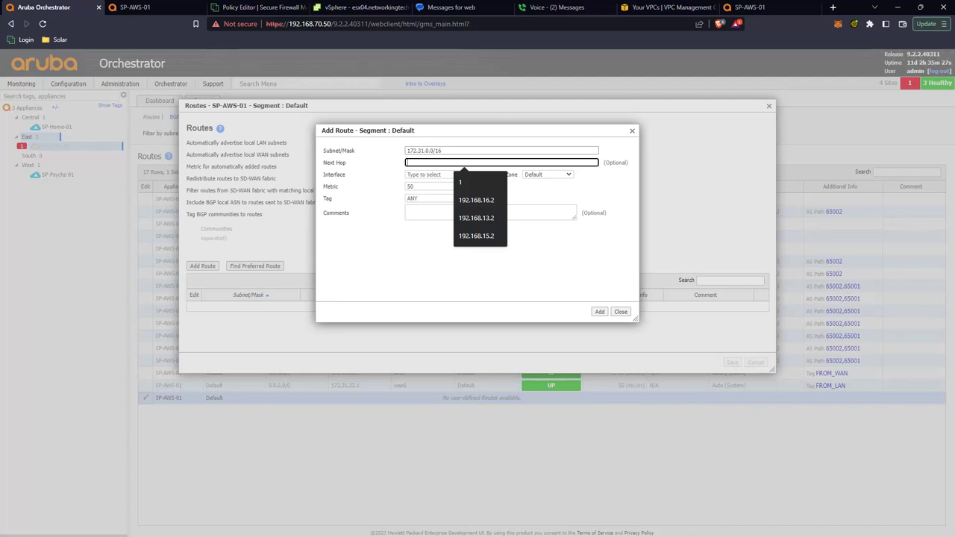
pyautogui.click(444, 163)
pyautogui.write('172.31.32.1')
pyautogui.click(420, 174)
pyautogui.click(425, 187)
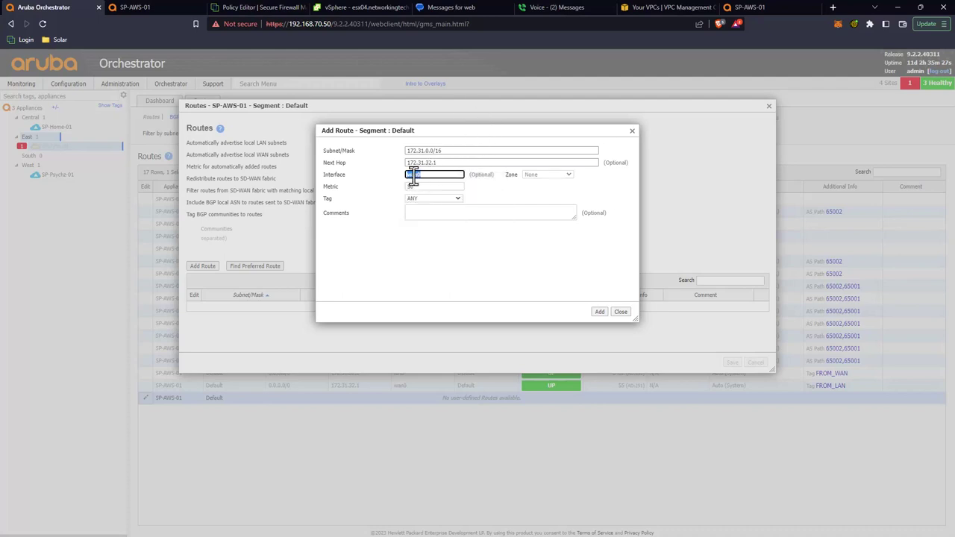
pyautogui.click(338, 174)
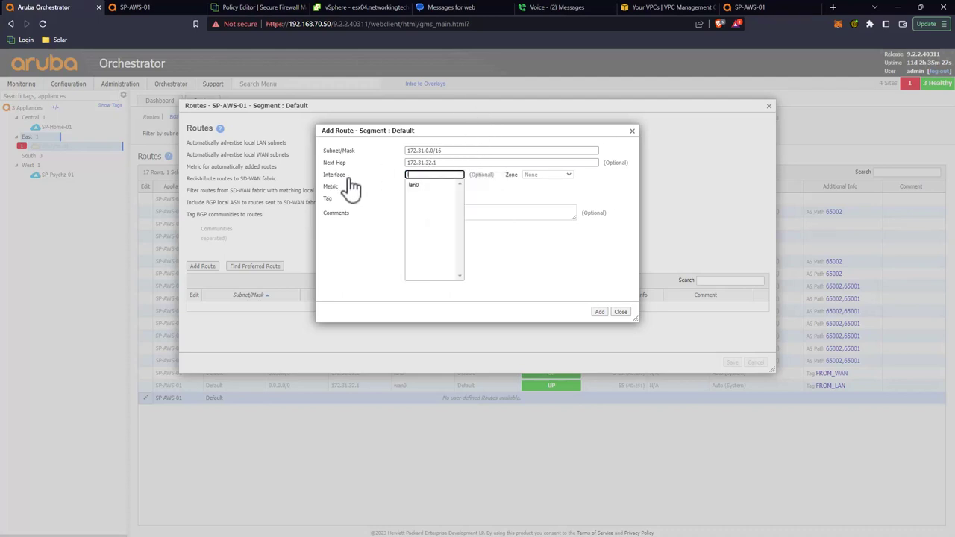
pyautogui.click(428, 187)
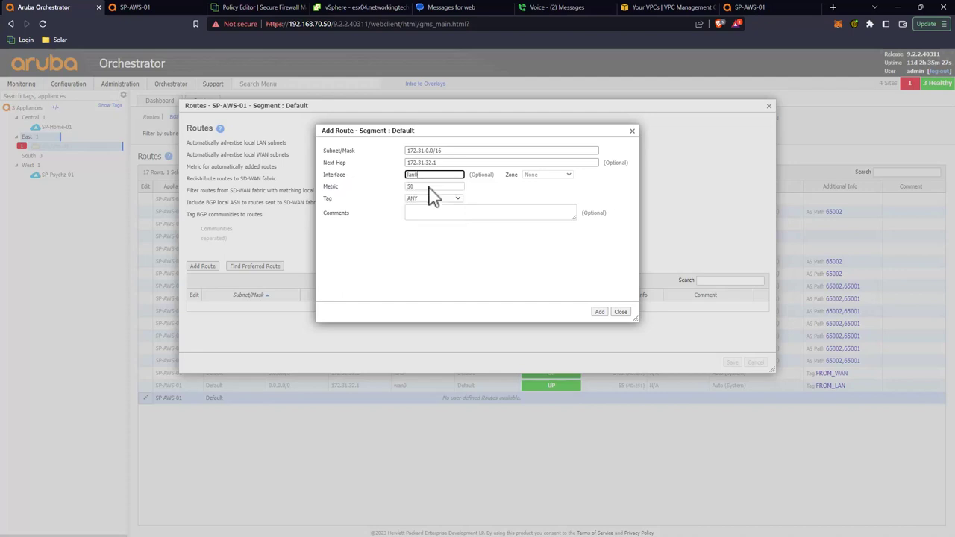
pyautogui.click(600, 312)
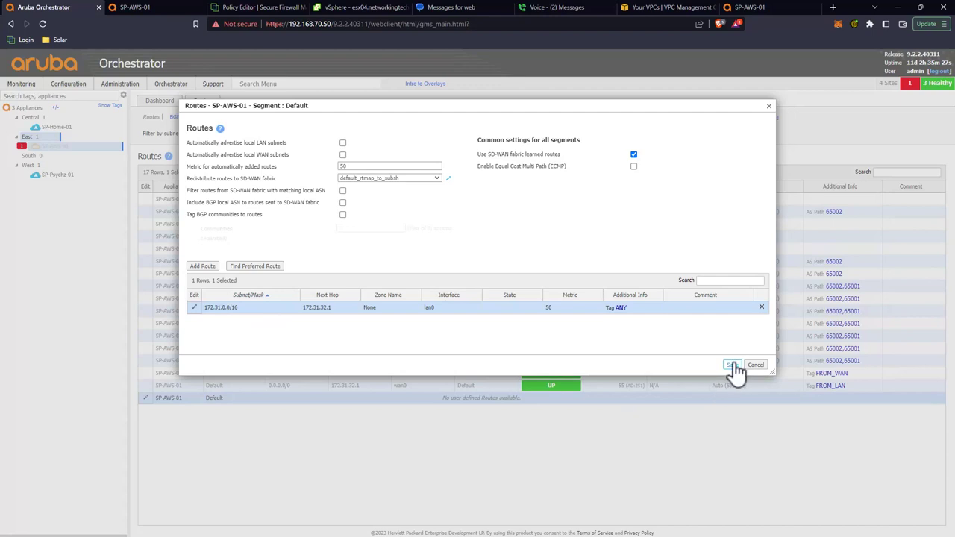
pyautogui.click(732, 366)
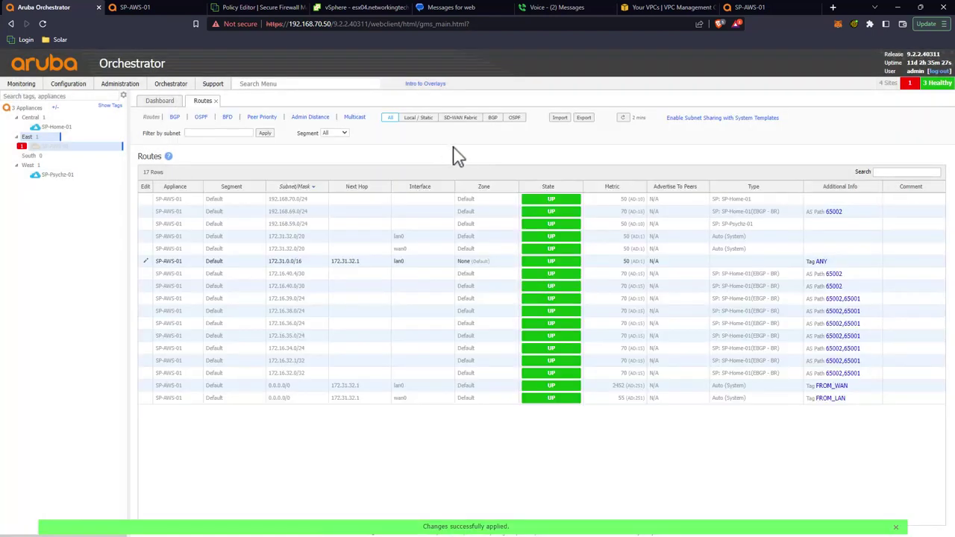
pyautogui.click(64, 129)
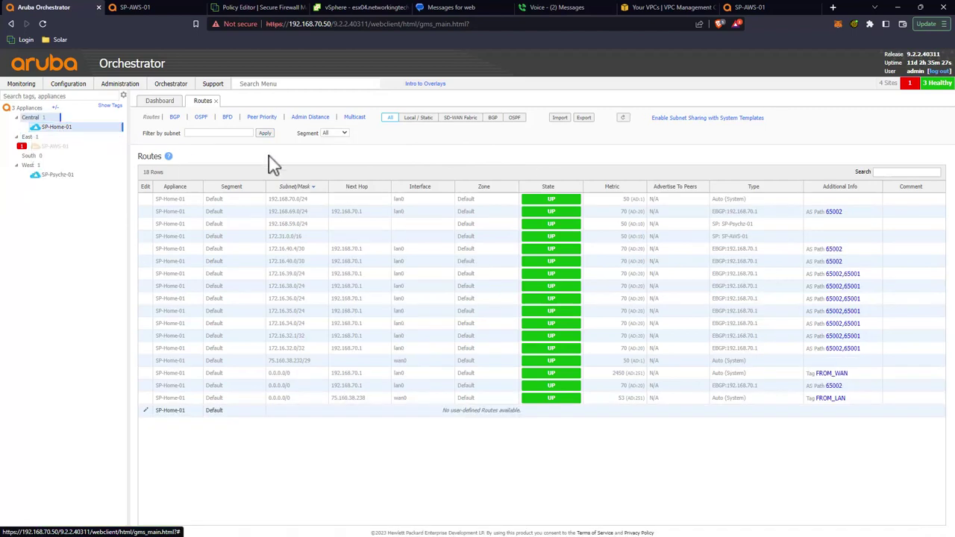
pyautogui.click(623, 118)
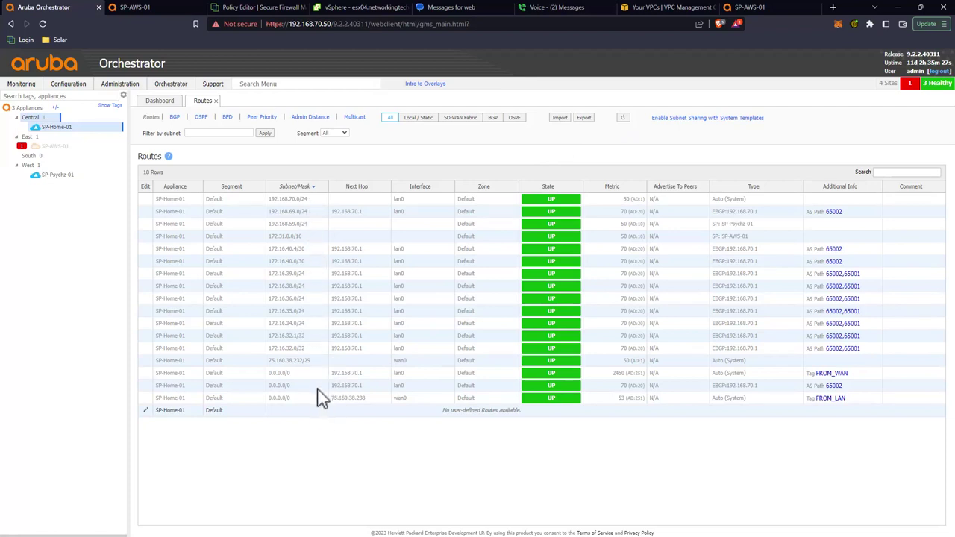
pyautogui.click(296, 237)
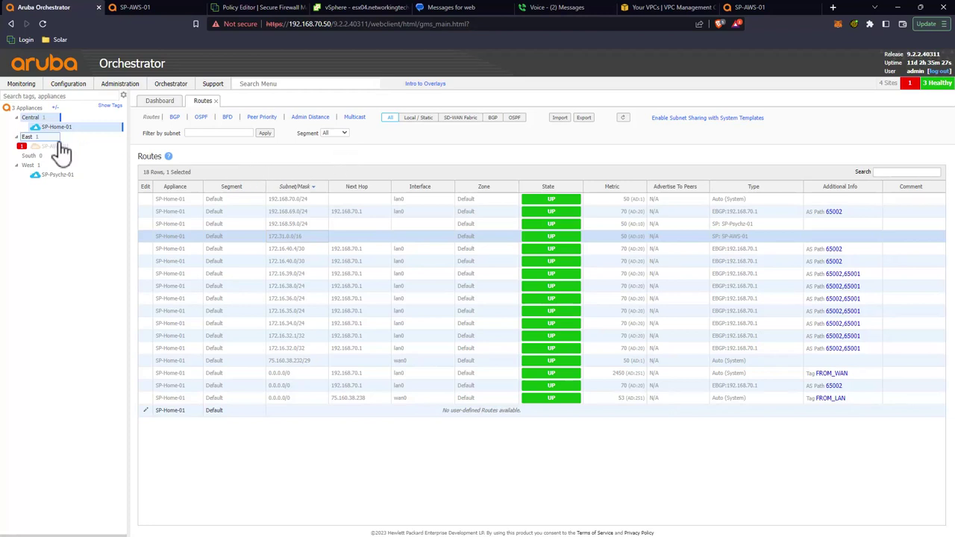
pyautogui.moveTo(52, 153)
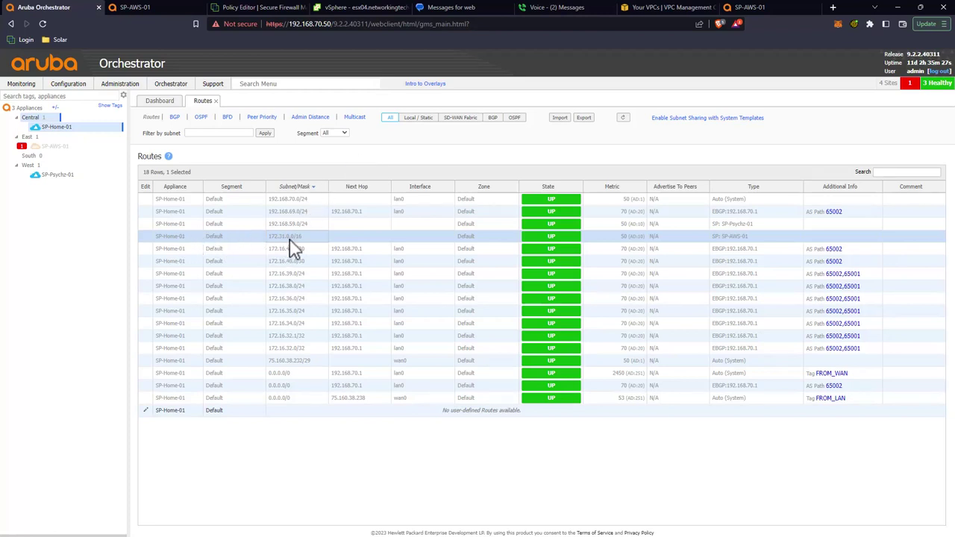
pyautogui.moveTo(68, 133)
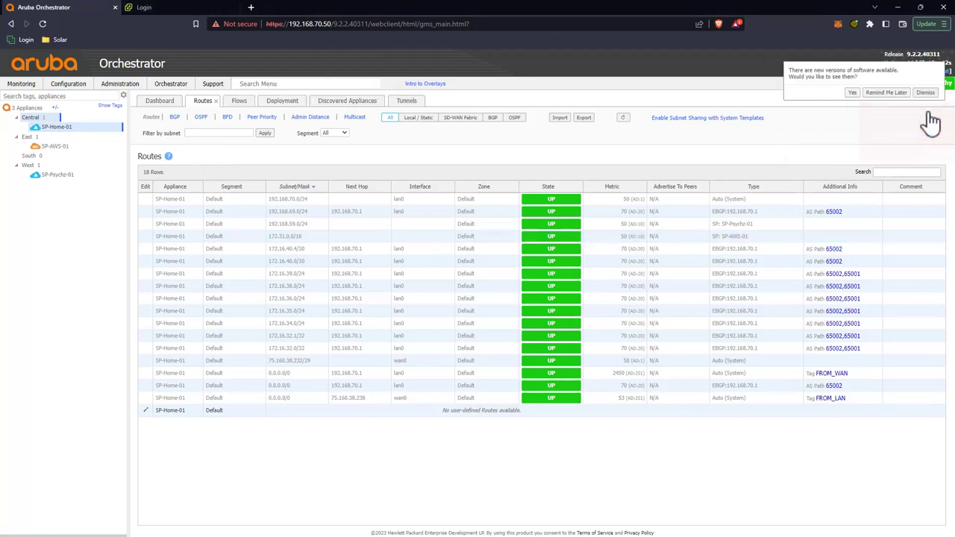
pyautogui.click(929, 100)
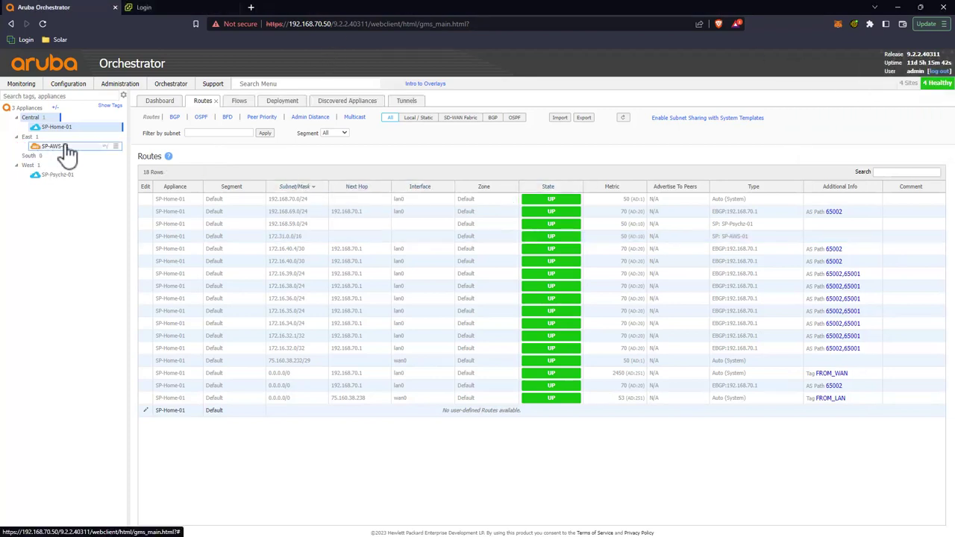
pyautogui.moveTo(64, 152)
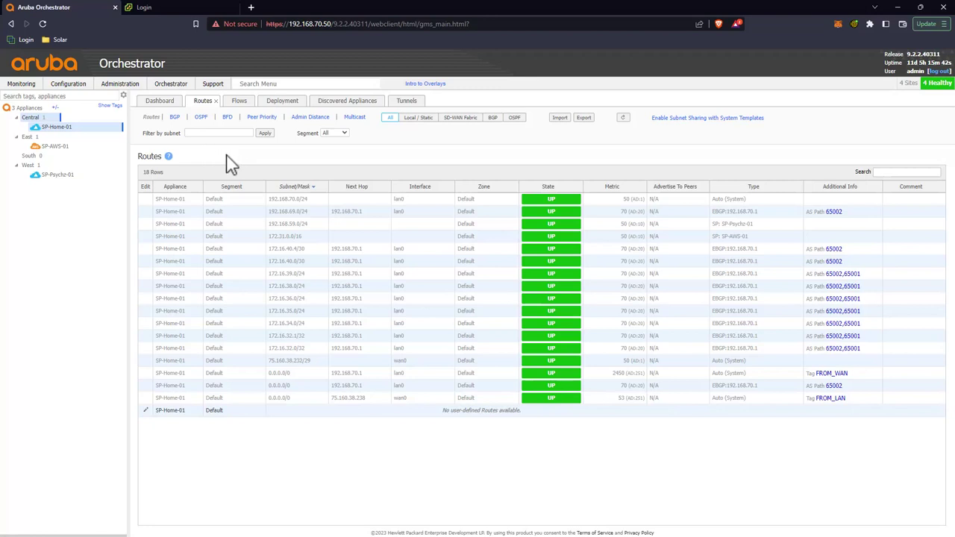
pyautogui.moveTo(56, 179)
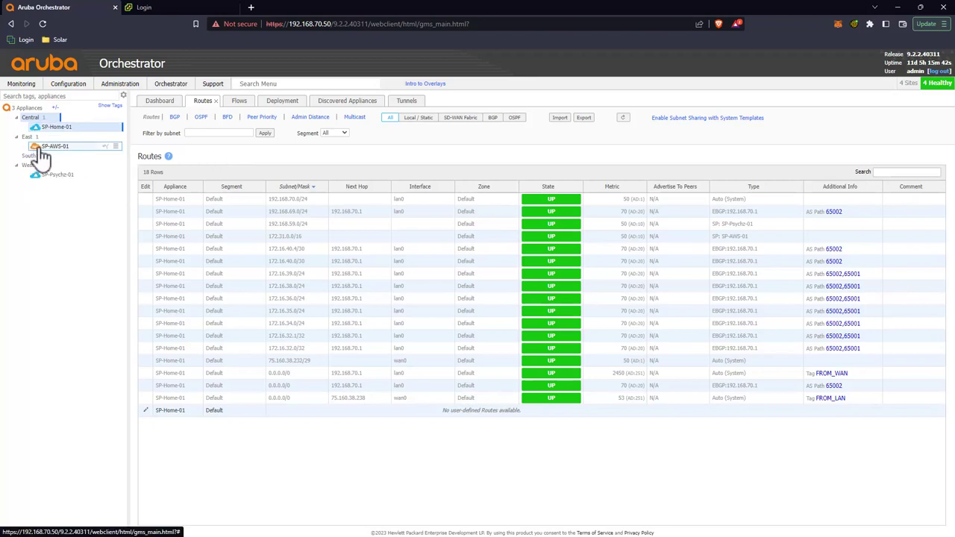
pyautogui.moveTo(33, 150)
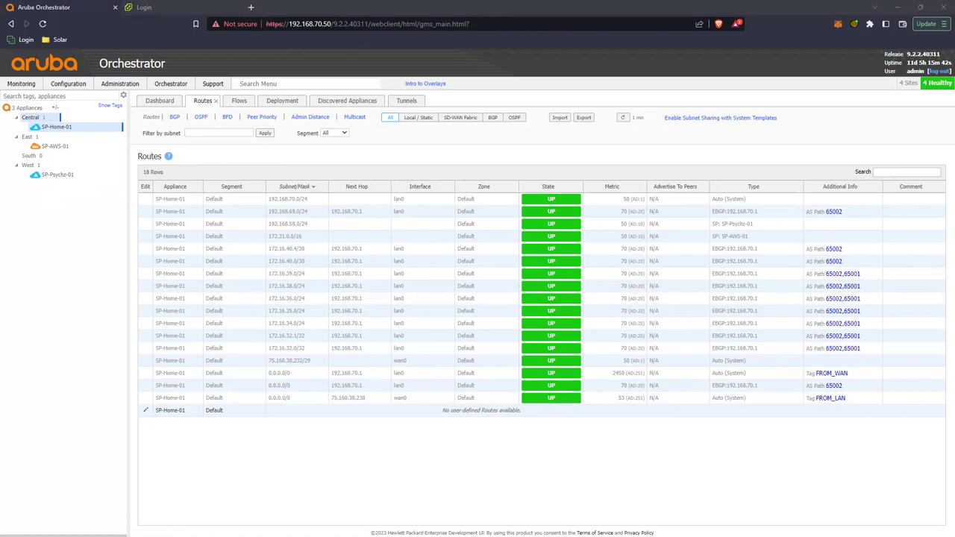
# Step: From the AWS host's SSH terminal, ping 192.168.70.50 and 192.168.69.251
pyautogui.hotkey('alt', 'Tab')
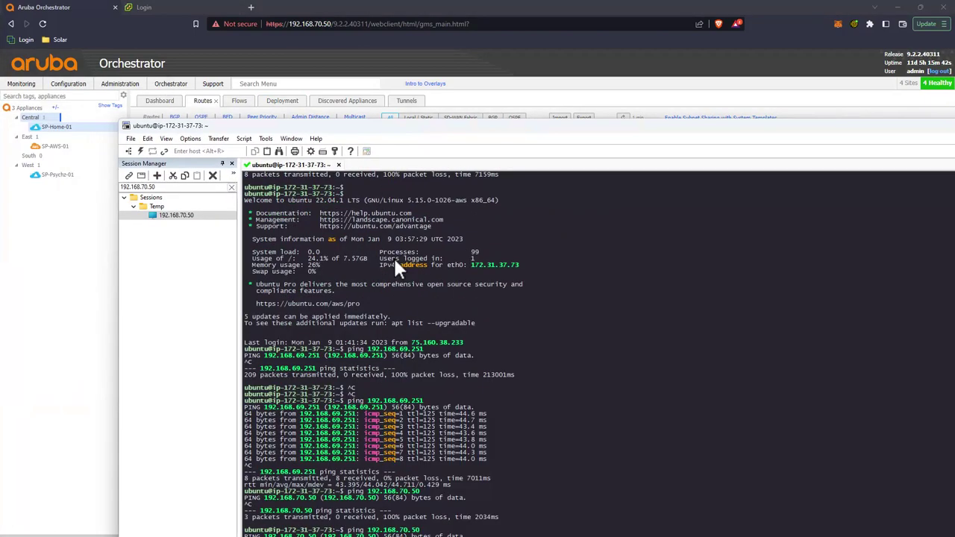
pyautogui.moveTo(409, 134); pyautogui.dragTo(340, 42)
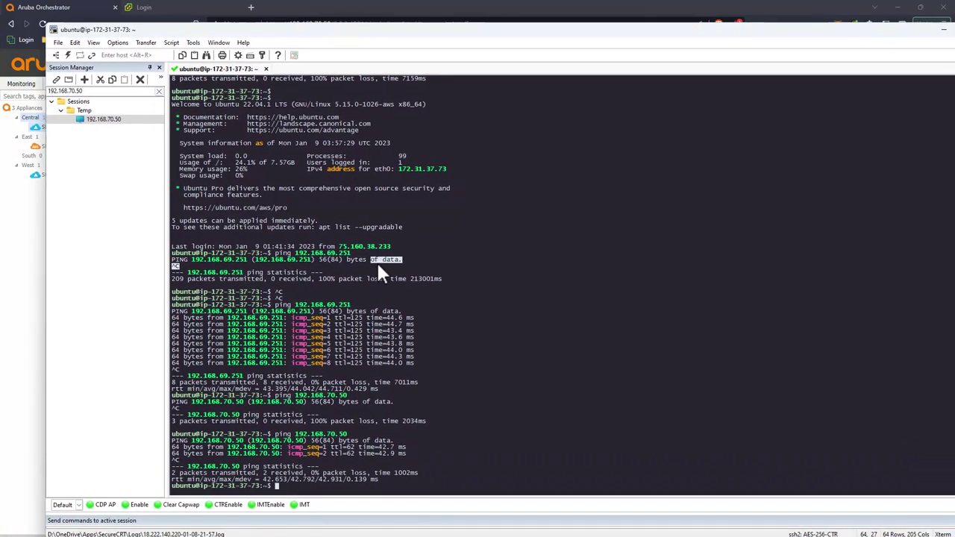
pyautogui.press('Up')
pyautogui.press('Return')
pyautogui.hotkey('ctrl', 'c')
pyautogui.press('Up')
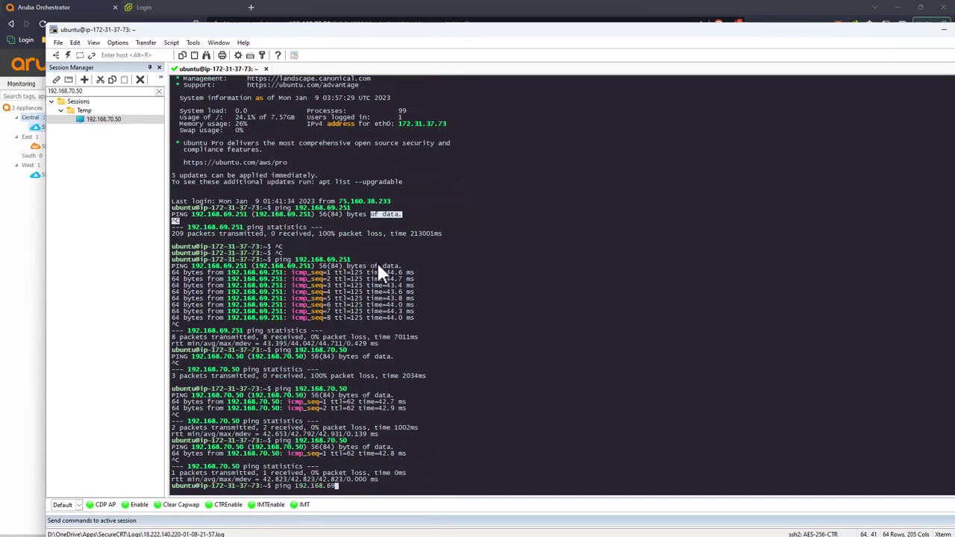
pyautogui.write('69.251')
pyautogui.press('Return')
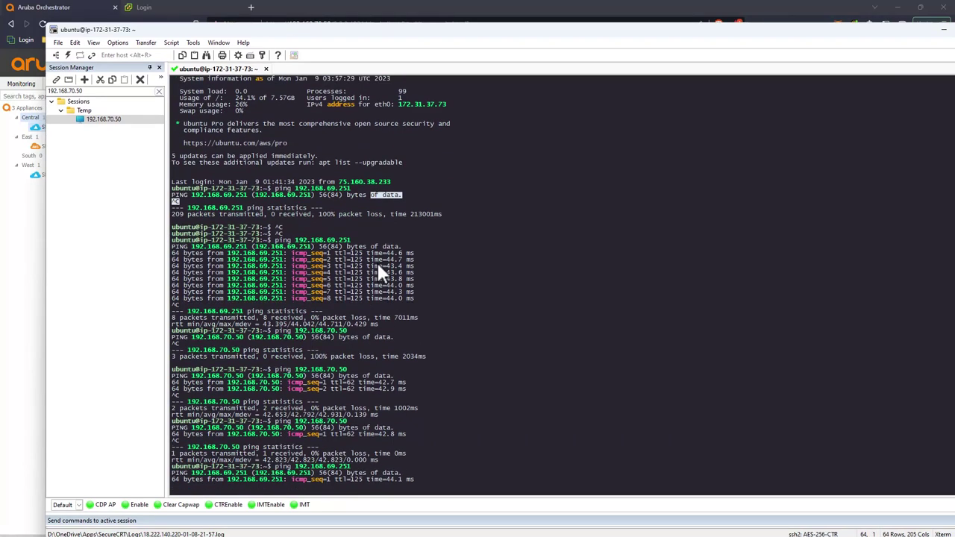
pyautogui.hotkey('ctrl', 'c')
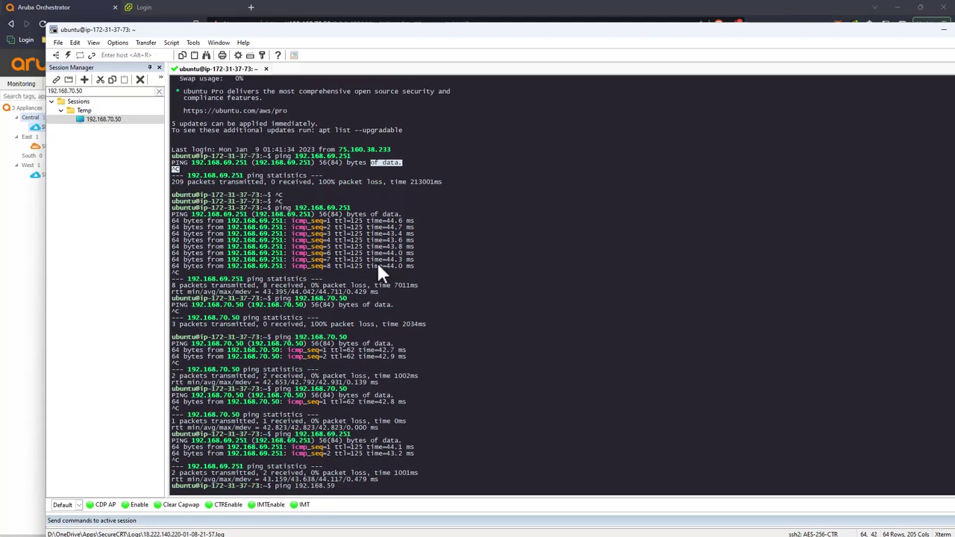
# Step: Ping 192.168.59.251, then show SP-AWS-01's routes in Orchestrator
pyautogui.write('1')
pyautogui.press('Return')
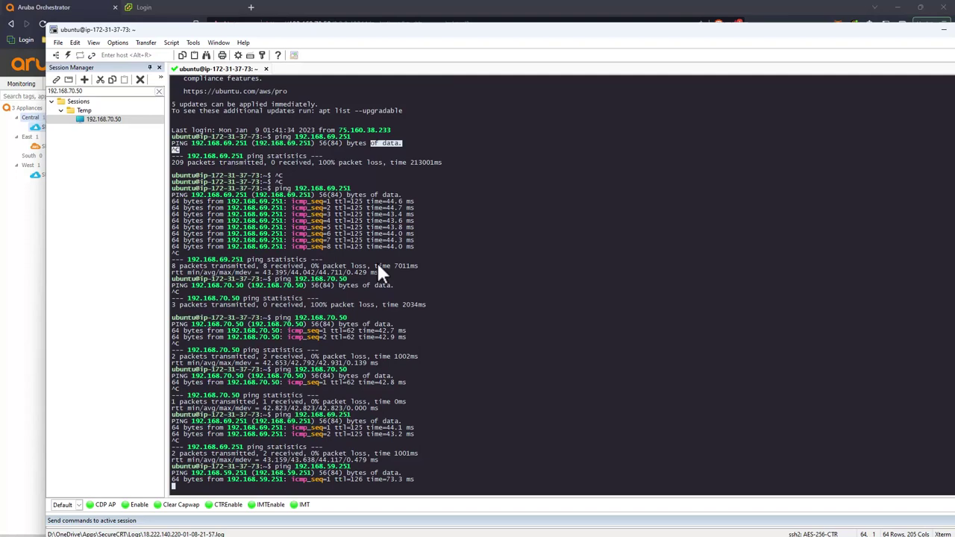
pyautogui.hotkey('ctrl', 'c')
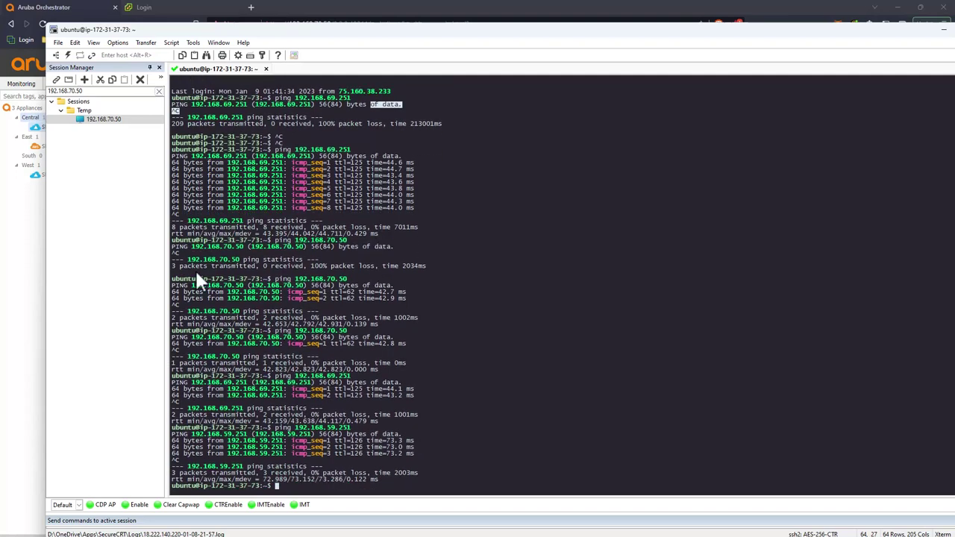
pyautogui.click(20, 240)
pyautogui.click(105, 147)
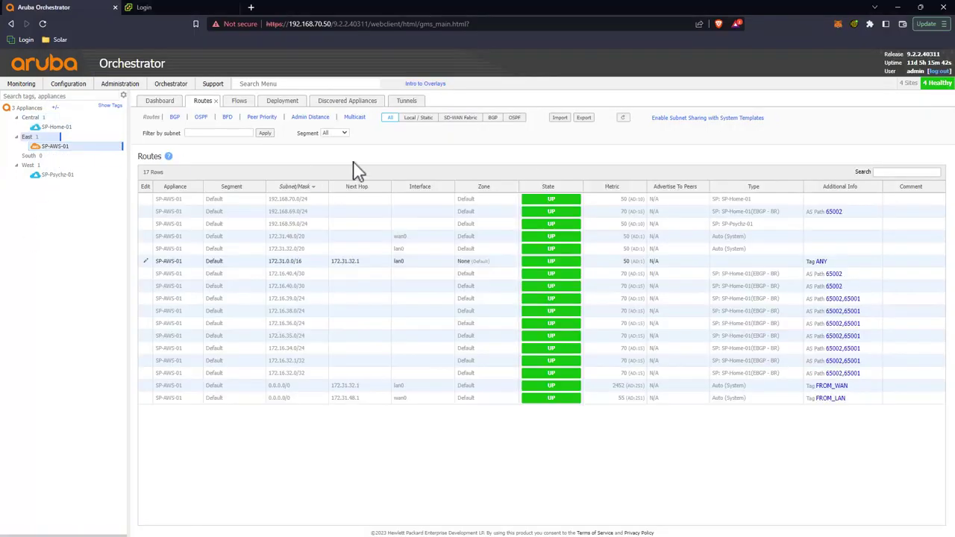
# Step: Inspect SP-AWS-01's ICMP flow to 192.168.70.50, then open the tunnel latency summary
pyautogui.click(239, 101)
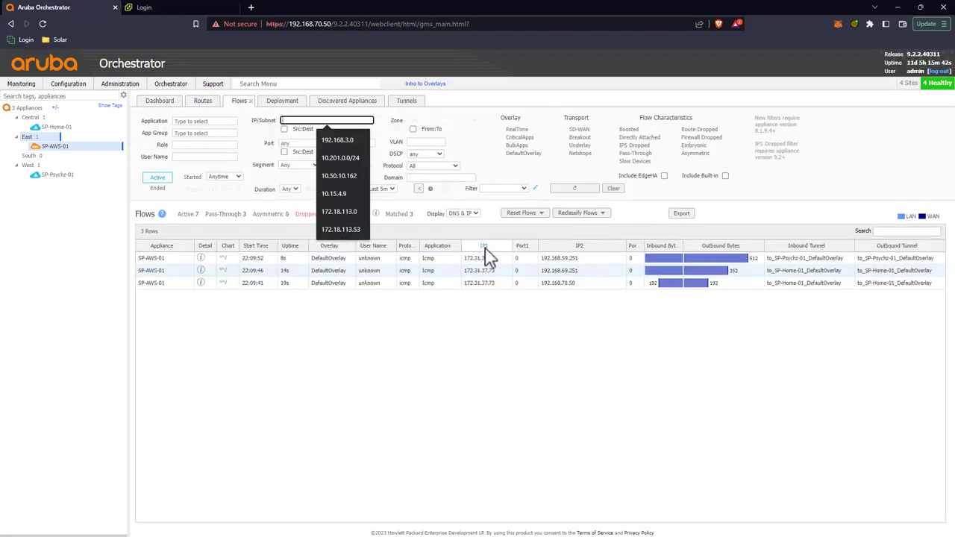
pyautogui.click(534, 285)
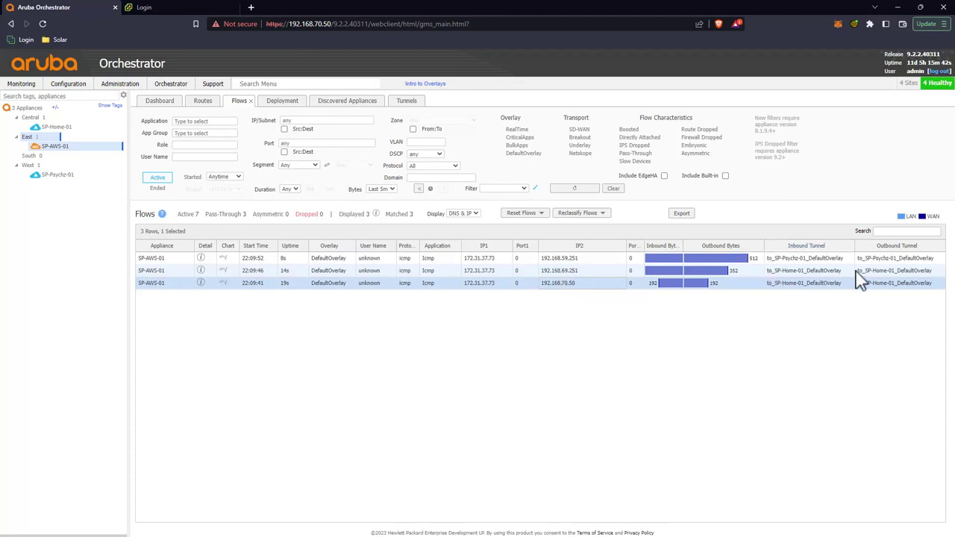
pyautogui.click(21, 84)
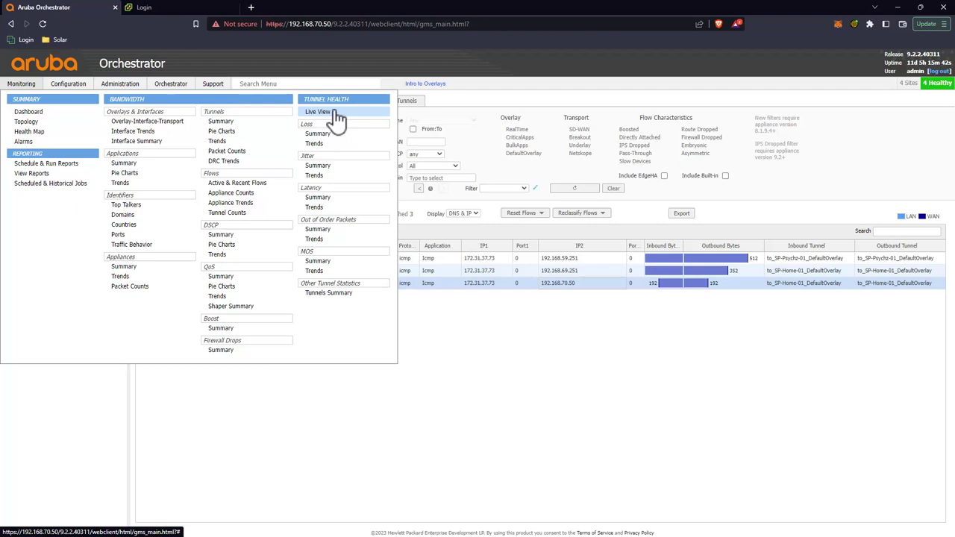
pyautogui.click(327, 197)
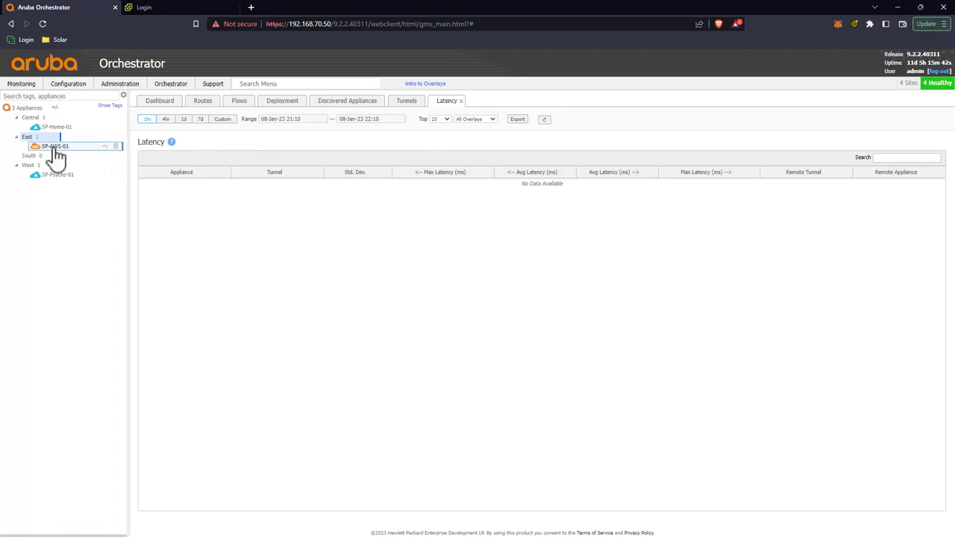
pyautogui.moveTo(30, 86)
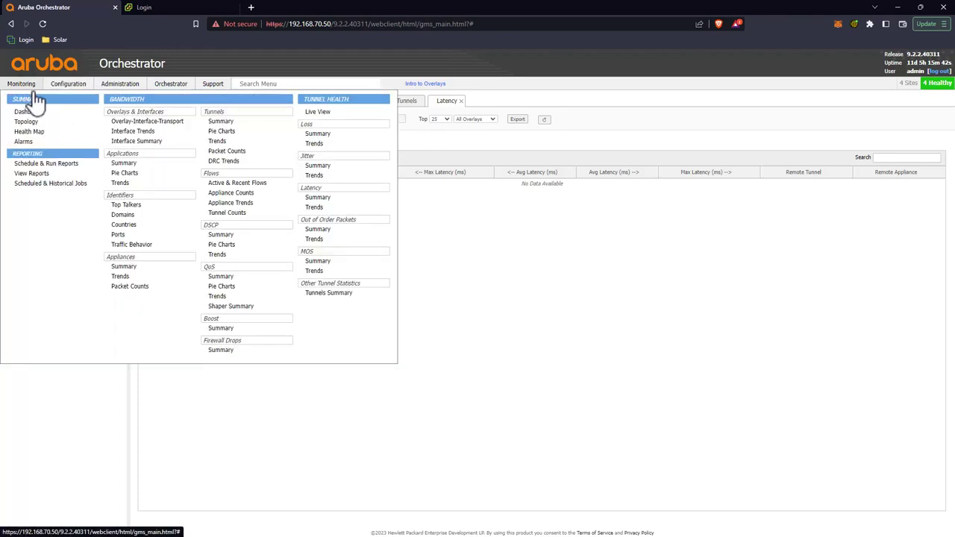
# Step: Chart real-time latency trends between SP-AWS-01 and SP-Home-01
pyautogui.click(323, 208)
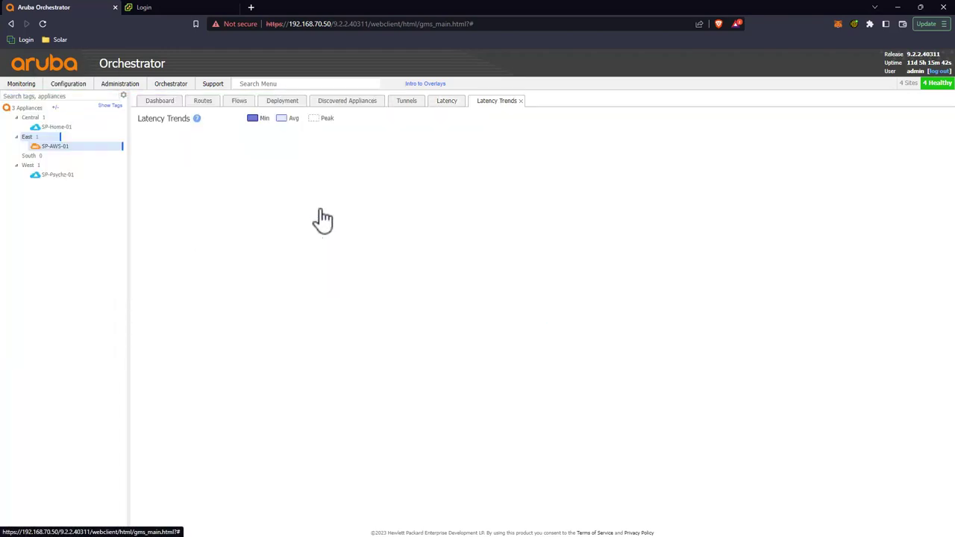
pyautogui.keyDown('ctrl'); pyautogui.click(52, 127); pyautogui.keyUp('ctrl')
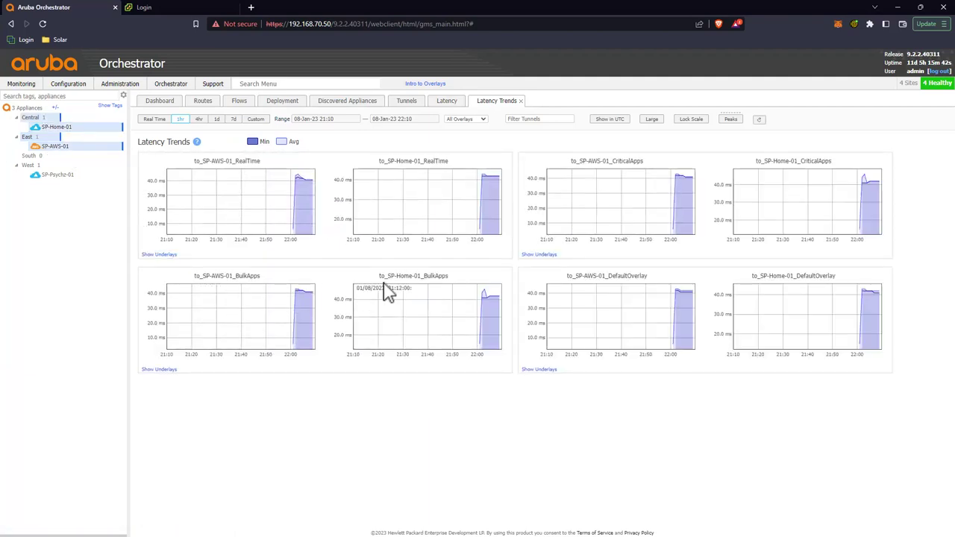
pyautogui.click(155, 119)
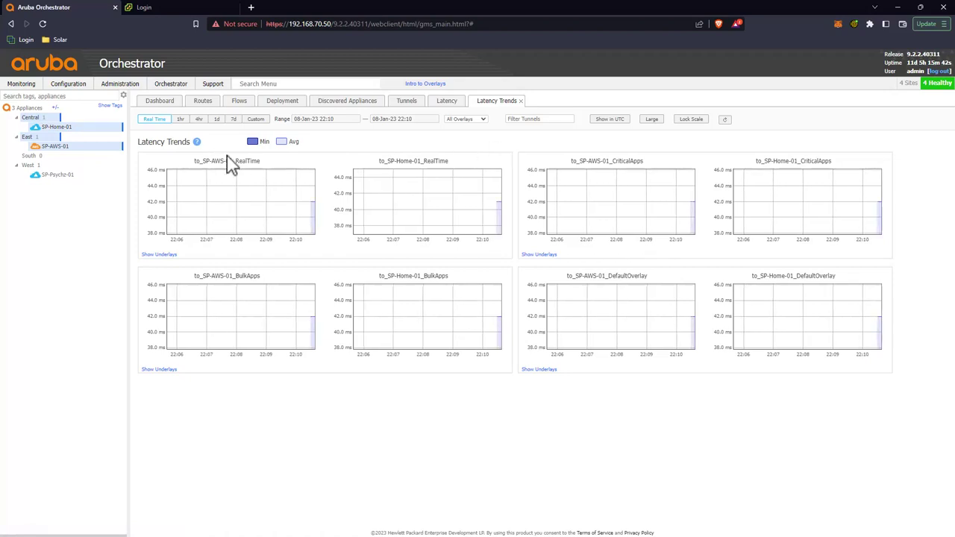
pyautogui.moveTo(67, 174)
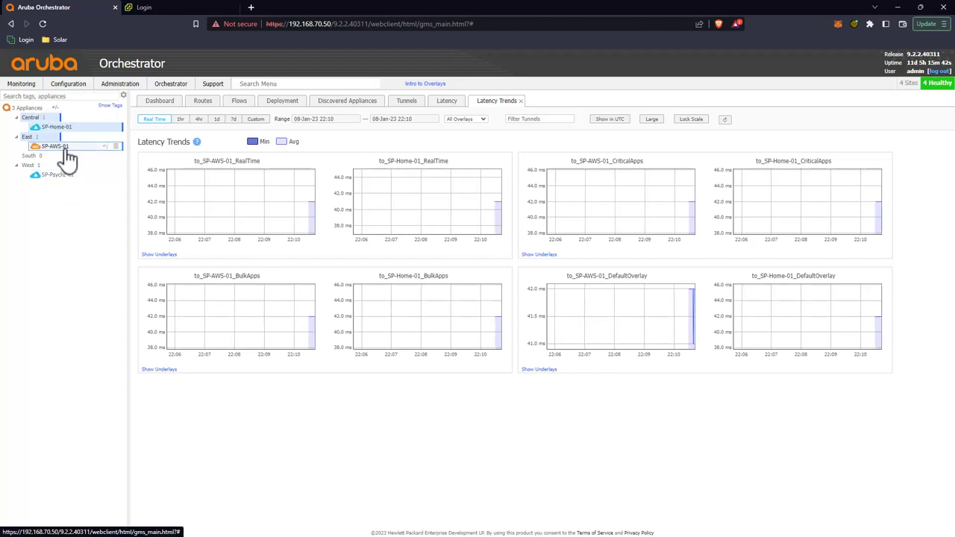
# Step: Switch the latency charts to SP-AWS-01 and SP-Psychz-01, then return to the dashboard
pyautogui.click(66, 149)
pyautogui.click(55, 146)
pyautogui.keyDown('ctrl'); pyautogui.click(60, 175); pyautogui.keyUp('ctrl')
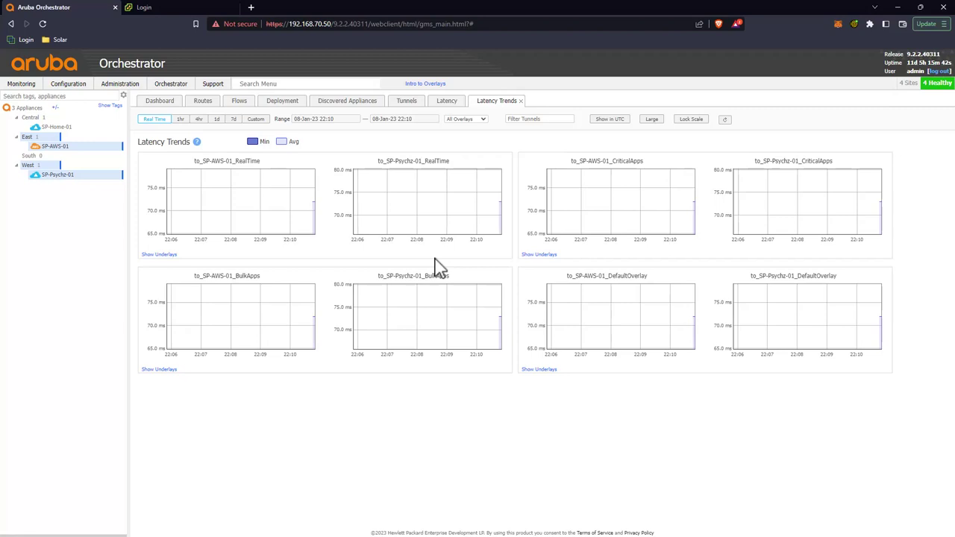
pyautogui.moveTo(478, 230)
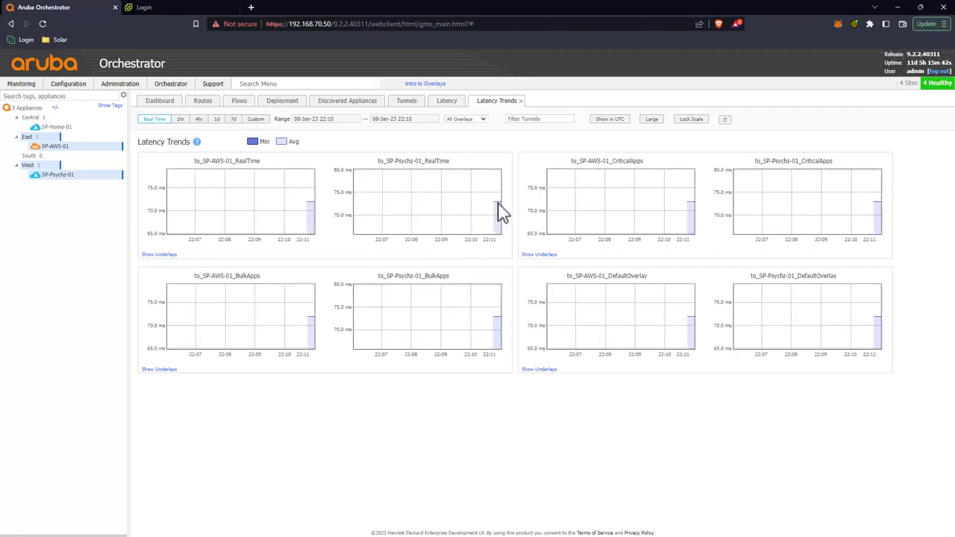
pyautogui.click(153, 100)
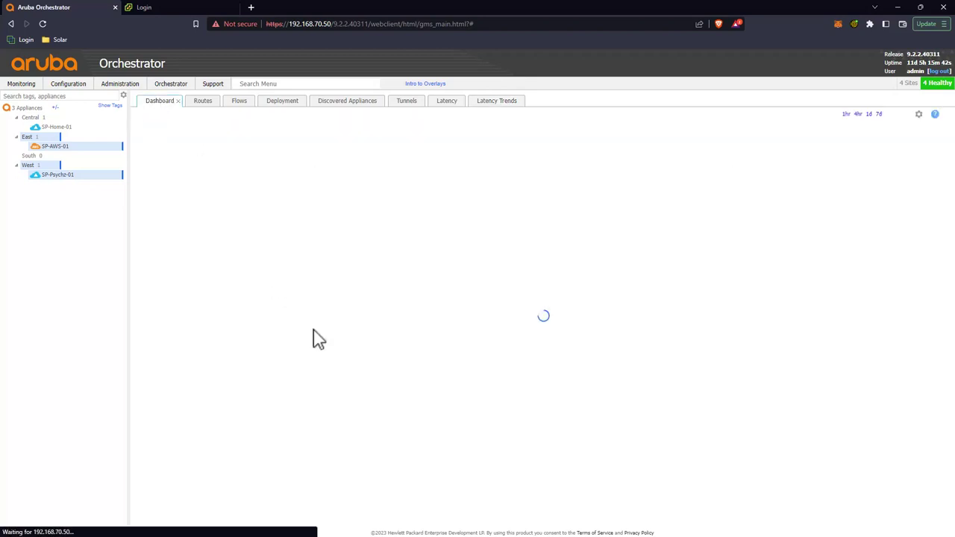
# Step: Open SP-Home-01's Jan 8 latency chart from the dashboard Health Map, then open the full Health Map view
pyautogui.click(44, 127)
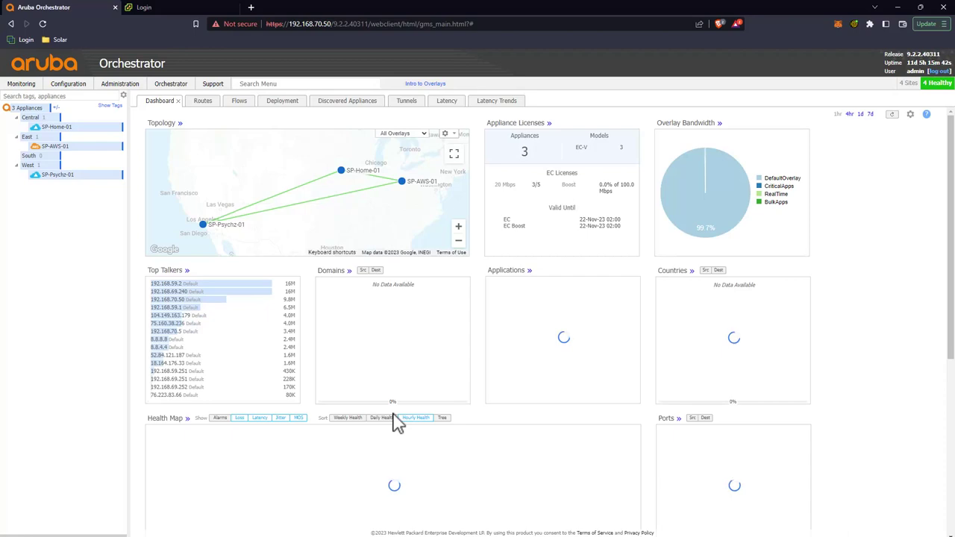
pyautogui.scroll(-4, 395, 363)
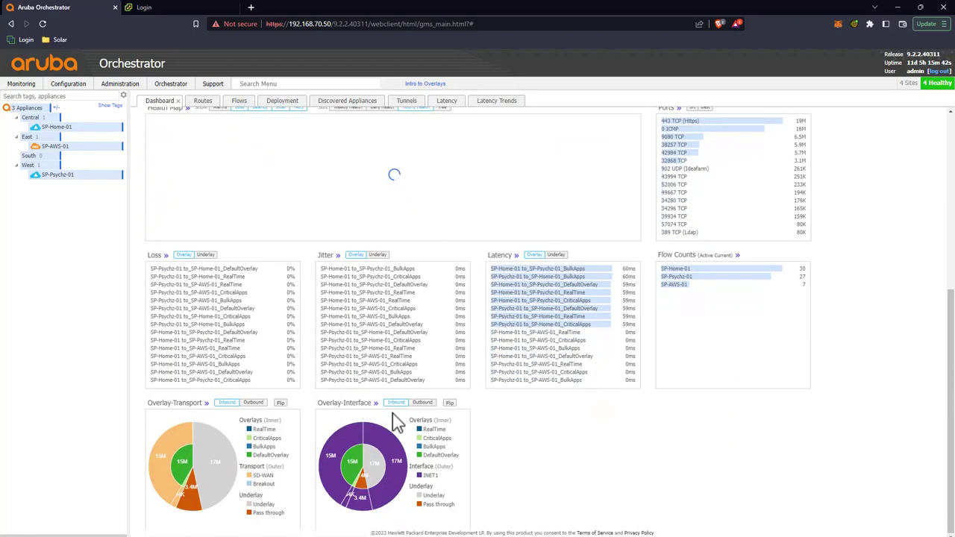
pyautogui.scroll(5, 402, 422)
pyautogui.scroll(-2, 403, 429)
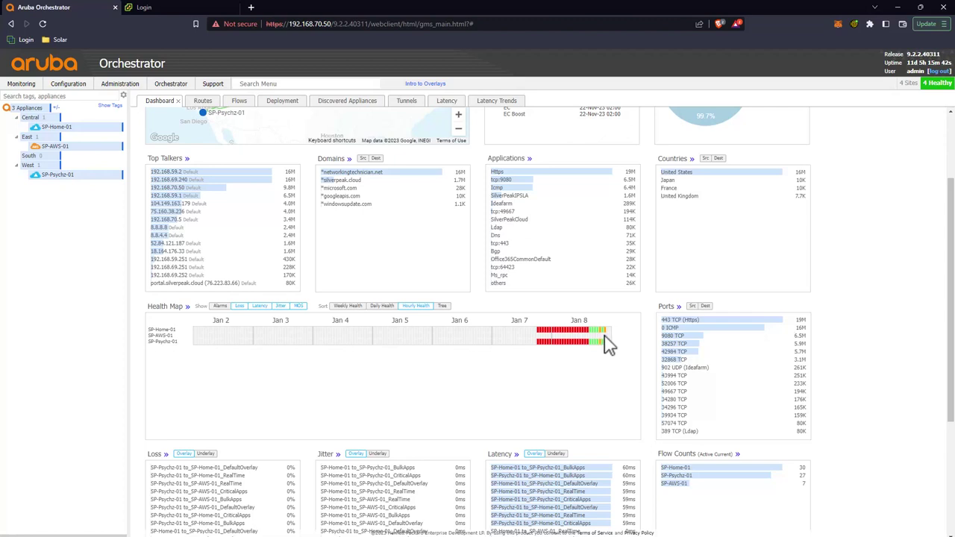
pyautogui.moveTo(608, 340)
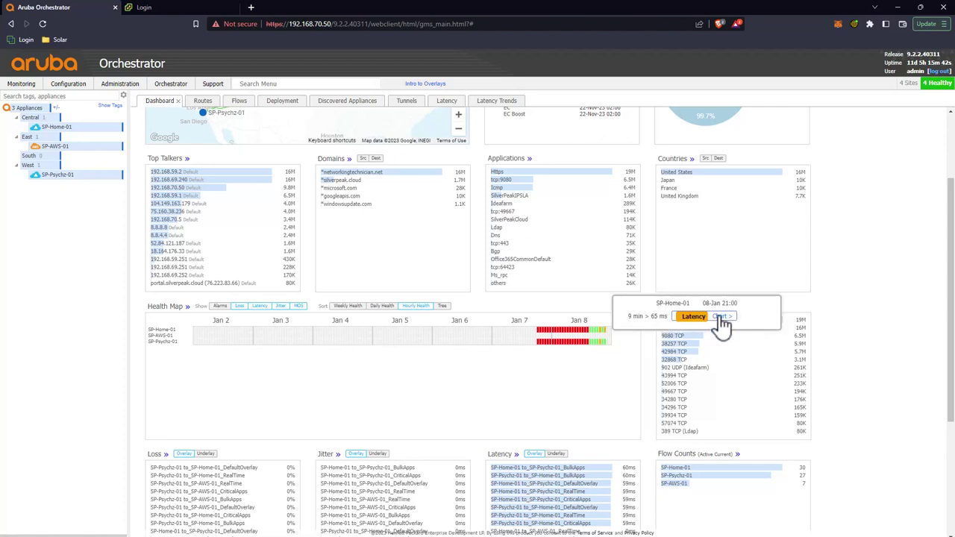
pyautogui.click(720, 317)
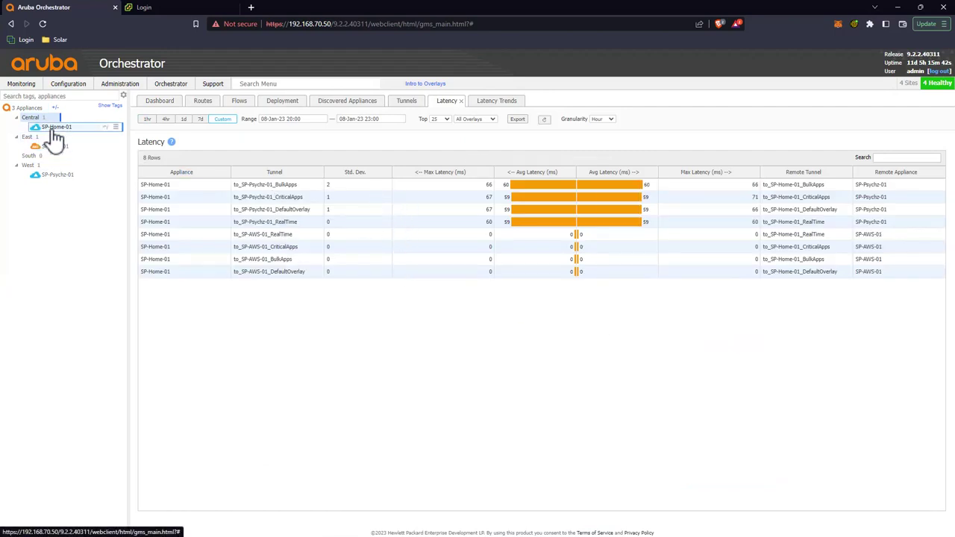
pyautogui.click(157, 102)
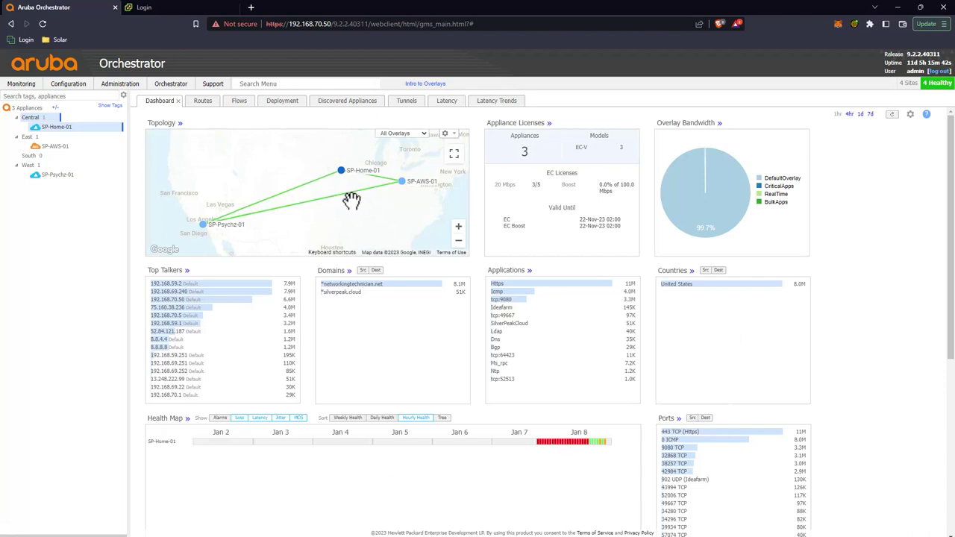
pyautogui.click(188, 423)
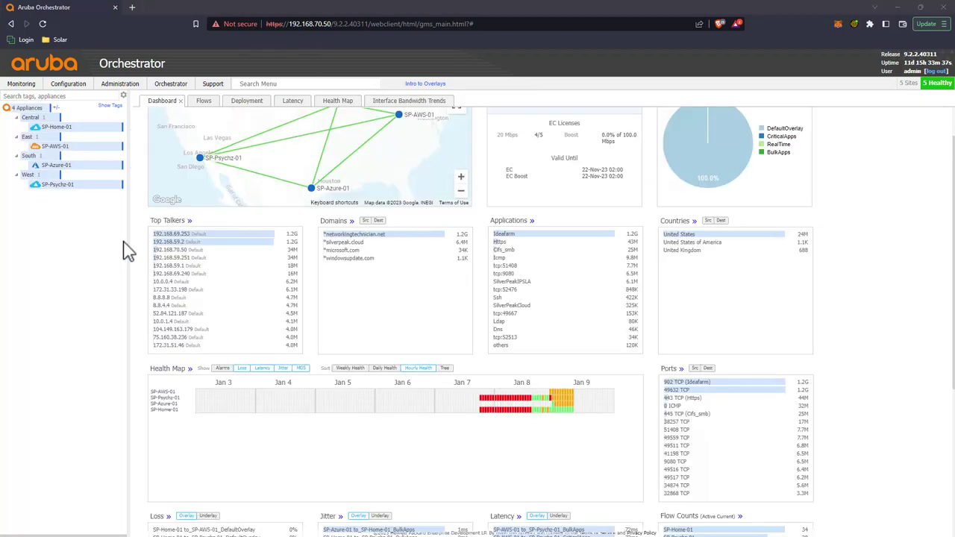
# Step: Scroll back to the top of the dashboard and open the Monitoring reports dropdown
pyautogui.scroll(1, 845, 272)
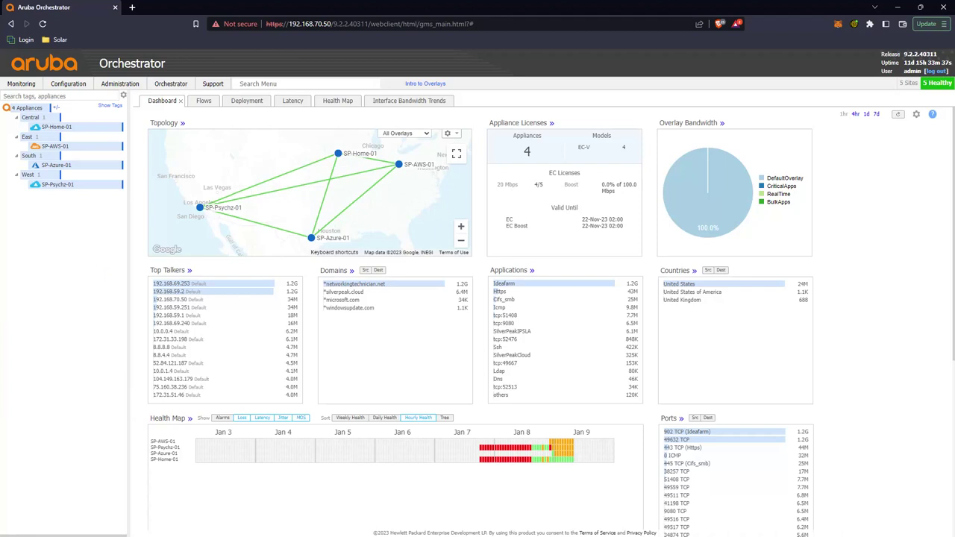
pyautogui.click(28, 84)
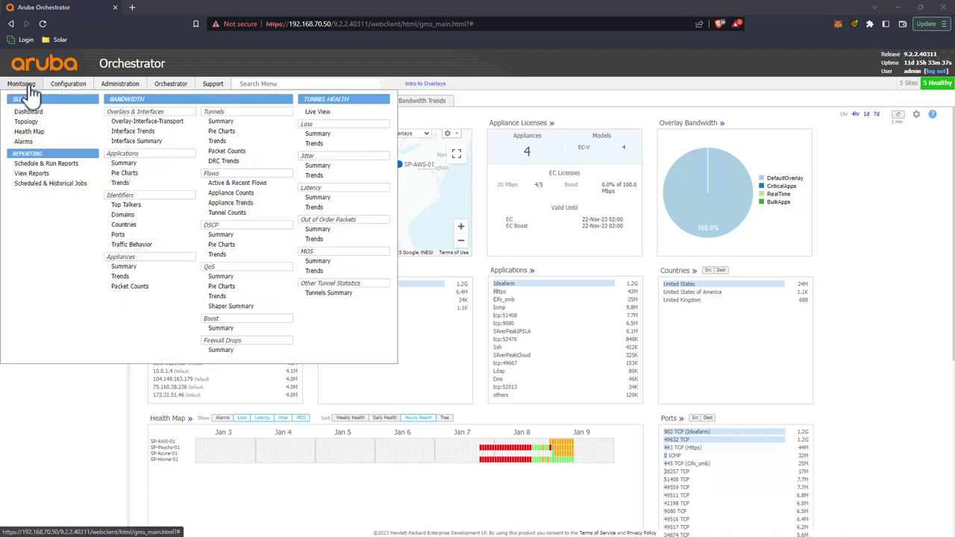
pyautogui.moveTo(33, 92)
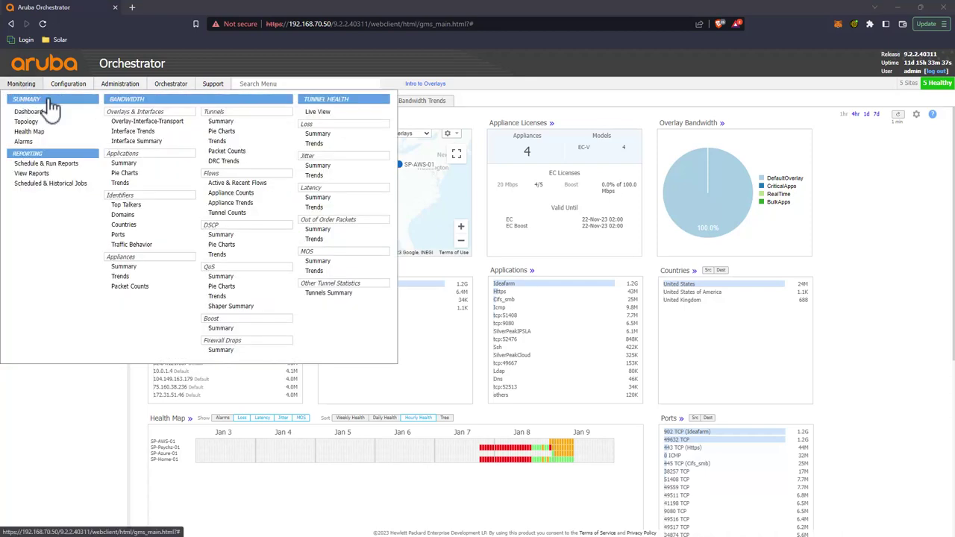
# Step: Open Latency Trends and chart SP-Home-01 against SP-AWS-01, widening from 4 hours to 1 day
pyautogui.click(333, 209)
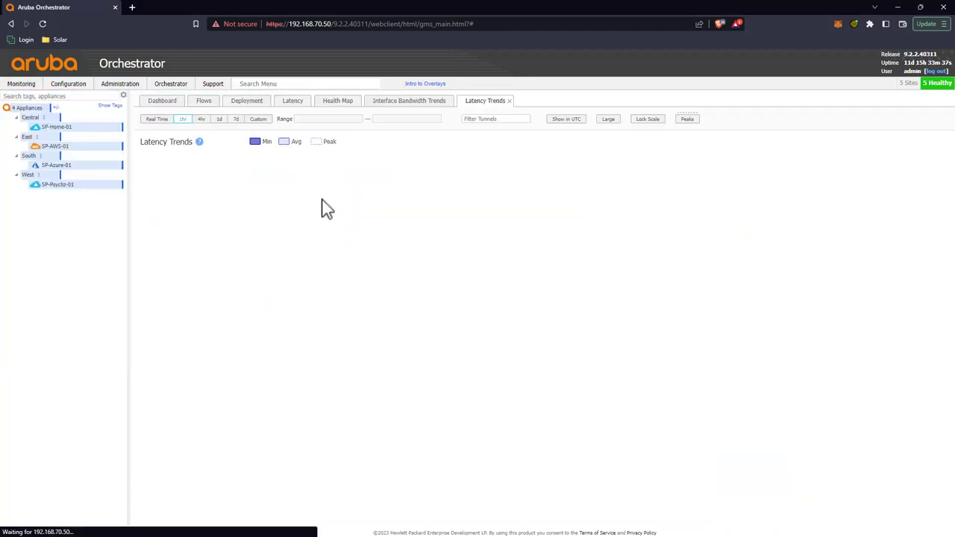
pyautogui.click(64, 126)
pyautogui.click(54, 147)
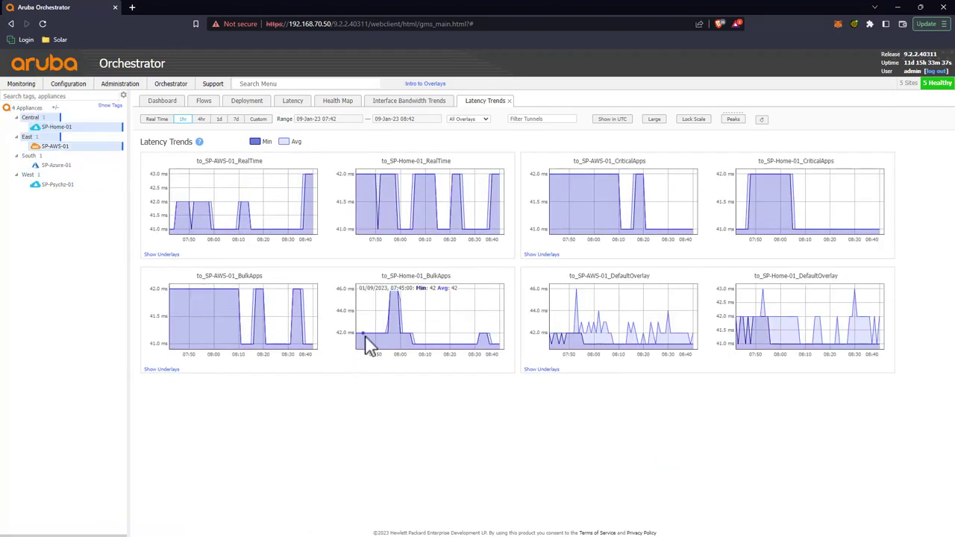
pyautogui.click(202, 121)
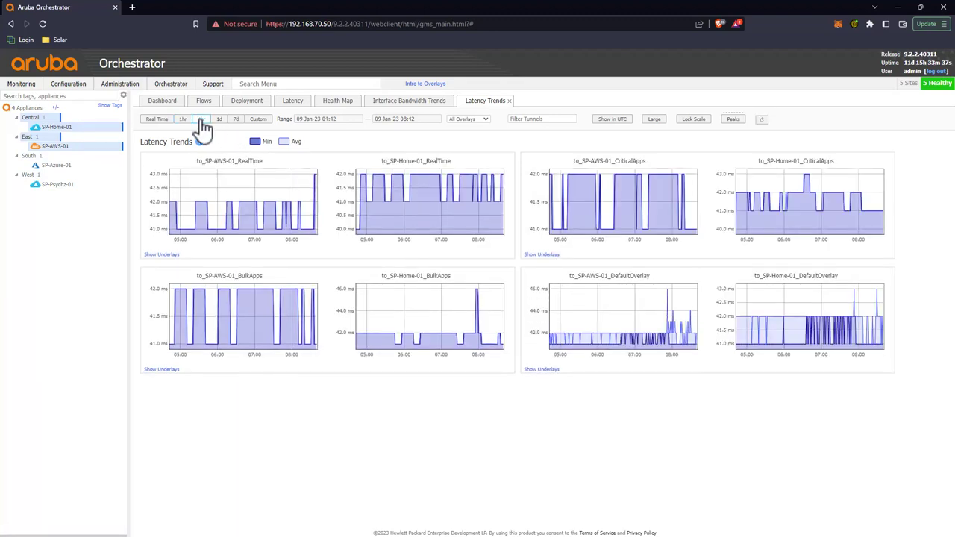
pyautogui.click(219, 120)
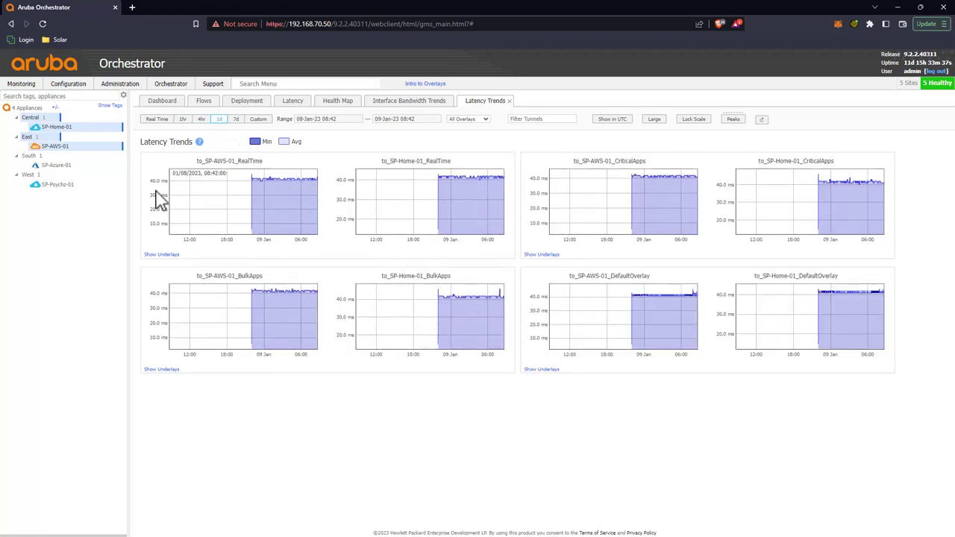
# Step: Chart SP-Home-01's latency against SP-Azure-01, then against SP-Psychz-01
pyautogui.click(61, 130)
pyautogui.keyDown('ctrl'); pyautogui.click(63, 165); pyautogui.keyUp('ctrl')
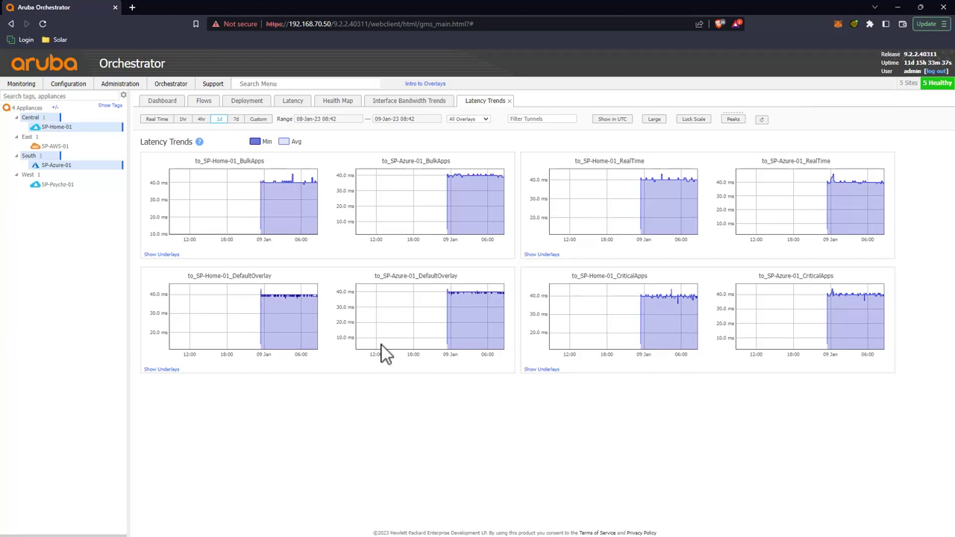
pyautogui.click(66, 128)
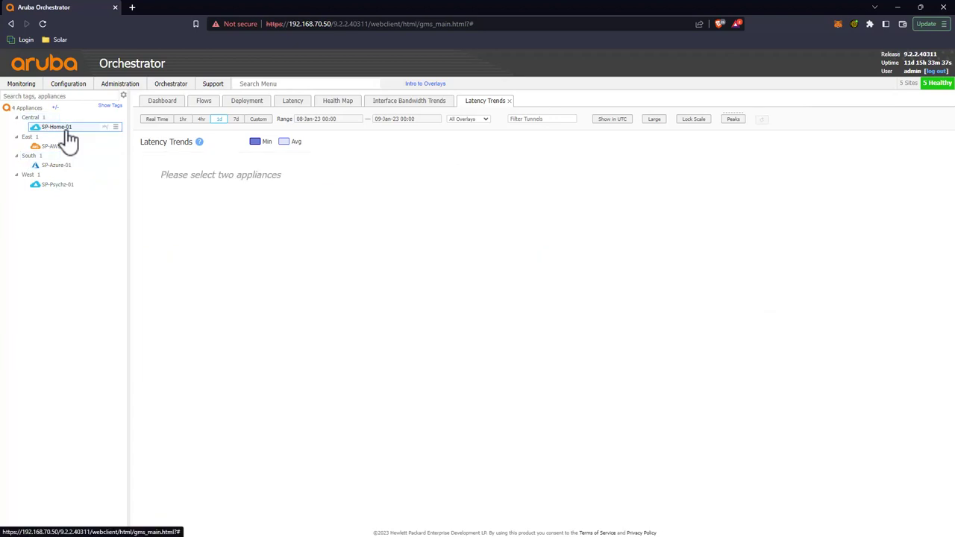
pyautogui.keyDown('ctrl'); pyautogui.click(69, 187); pyautogui.keyUp('ctrl')
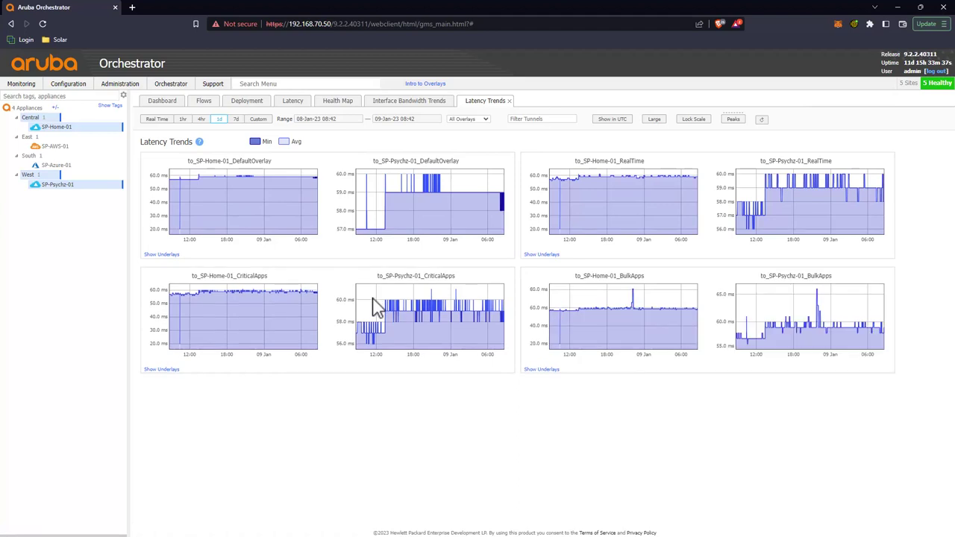
pyautogui.click(69, 147)
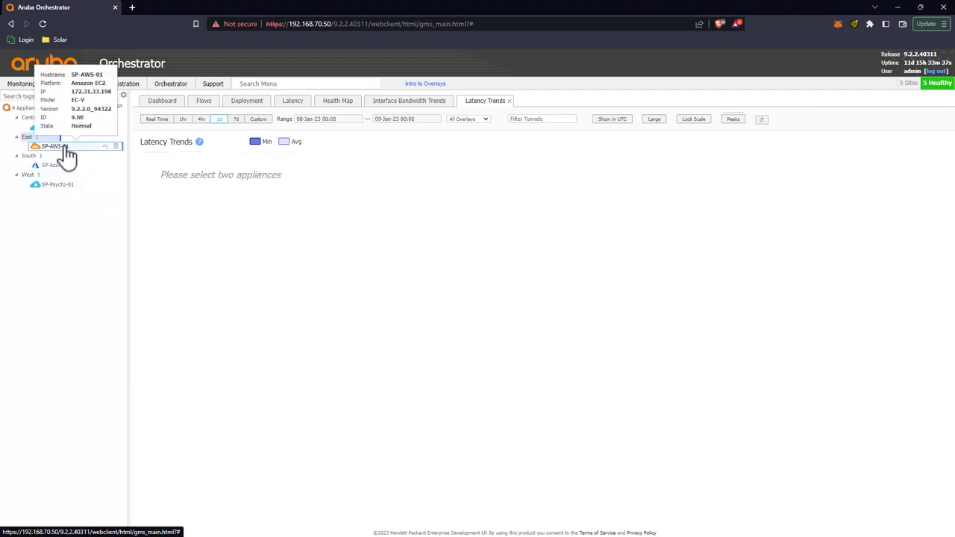
# Step: Chart SP-AWS-01 latency against SP-Azure-01 over 4 hours, then against SP-Psychz-01 over 1 day
pyautogui.keyDown('ctrl'); pyautogui.click(73, 166); pyautogui.keyUp('ctrl')
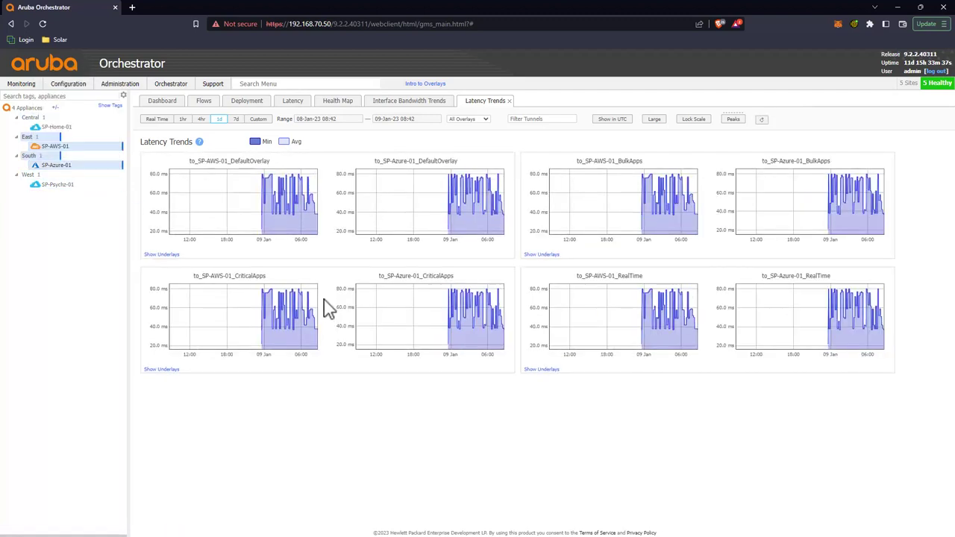
pyautogui.click(201, 120)
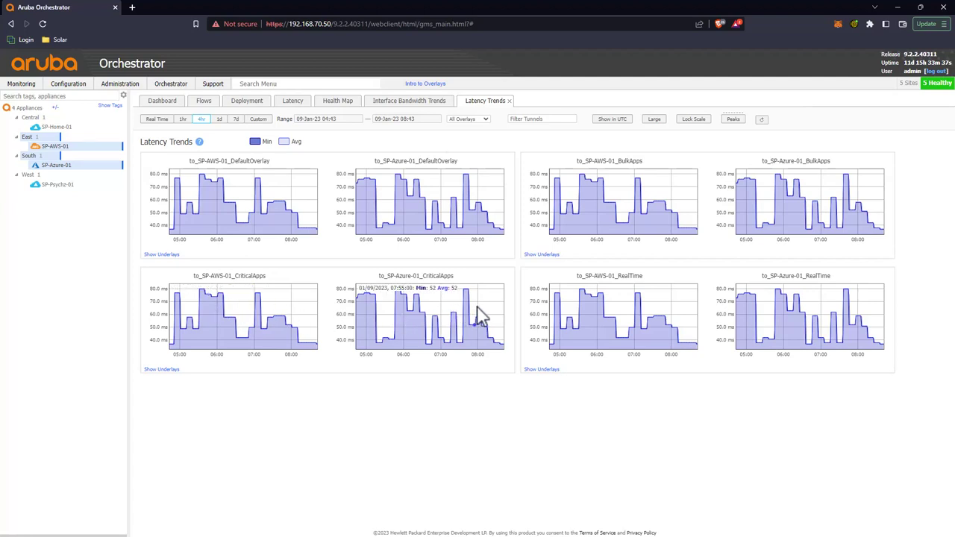
pyautogui.click(71, 147)
pyautogui.keyDown('ctrl'); pyautogui.click(65, 186); pyautogui.keyUp('ctrl')
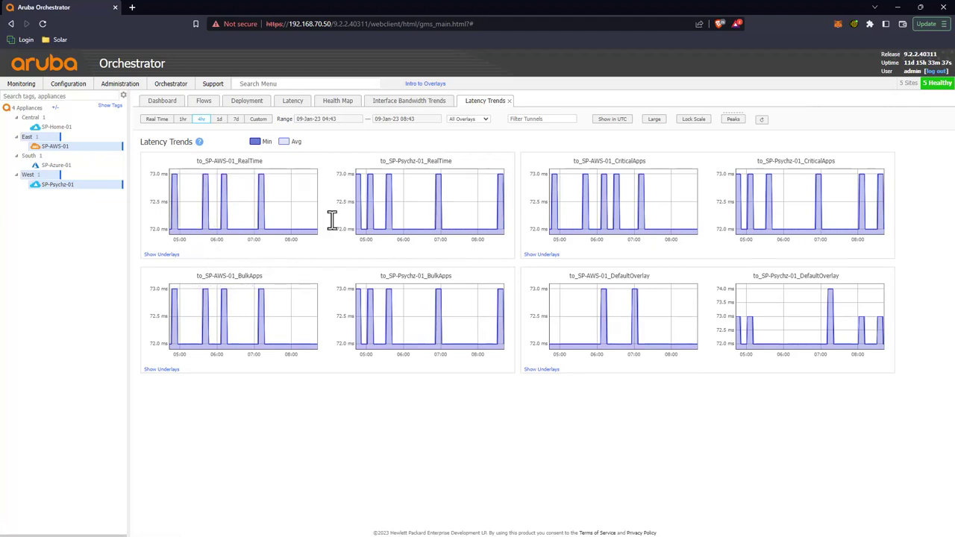
pyautogui.click(218, 119)
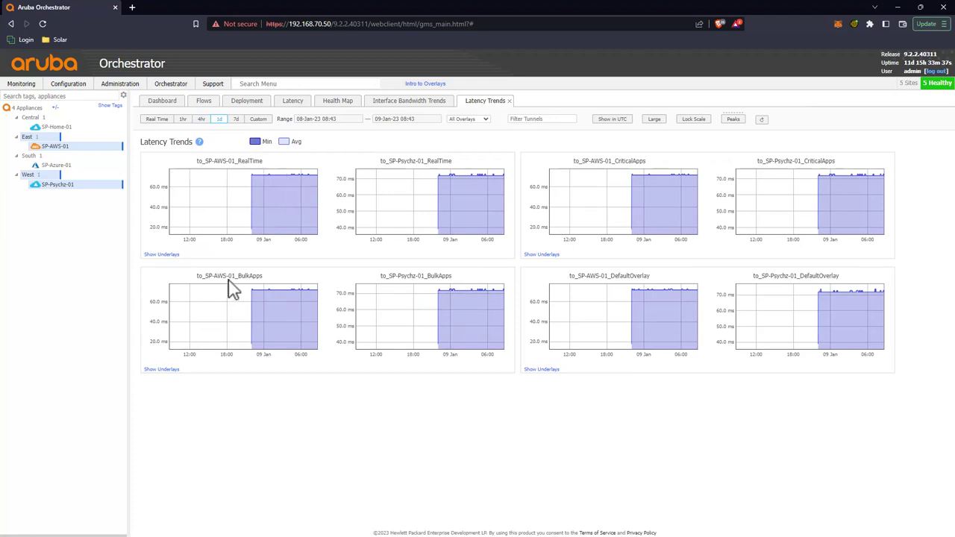
# Step: Chart SP-Psychz-01 latency against SP-Azure-01, then go back to the Dashboard
pyautogui.click(73, 166)
pyautogui.click(74, 186)
pyautogui.keyDown('ctrl'); pyautogui.click(60, 165); pyautogui.keyUp('ctrl')
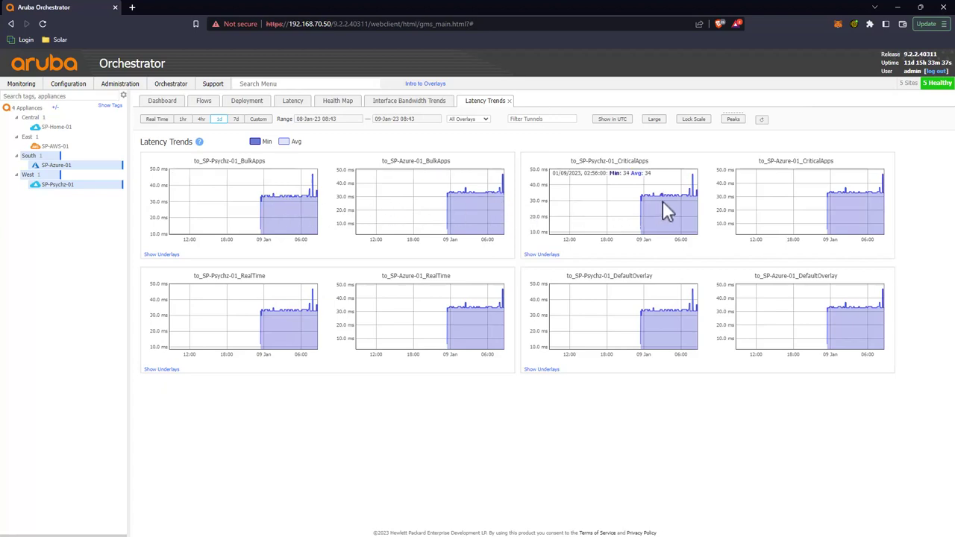
pyautogui.click(163, 103)
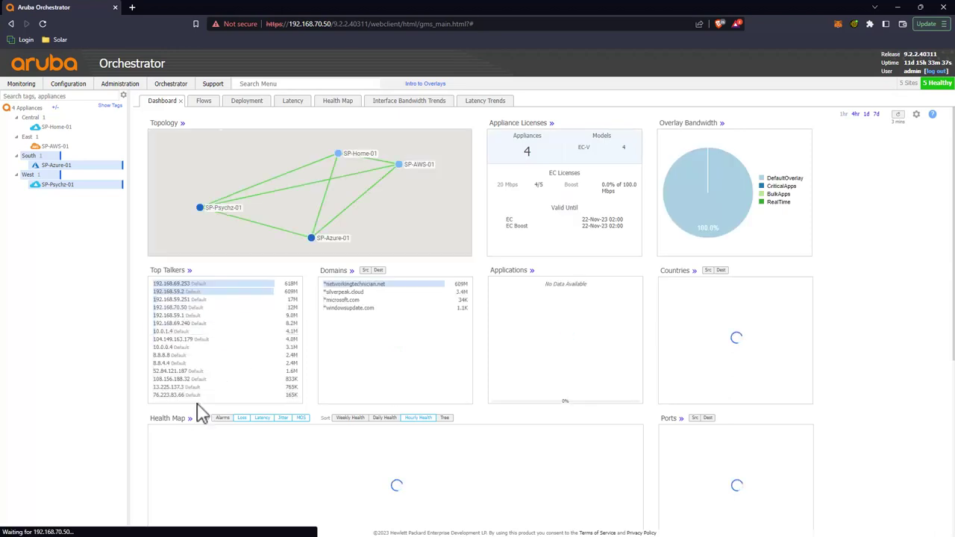
# Step: Save Health Map latency thresholds of 75 ms and 100 ms, then return to the Dashboard
pyautogui.click(185, 482)
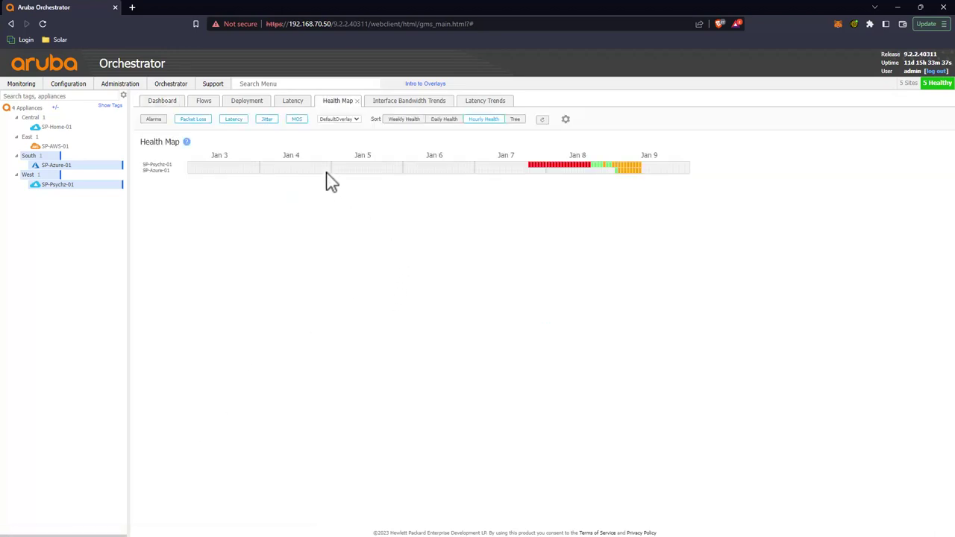
pyautogui.click(565, 121)
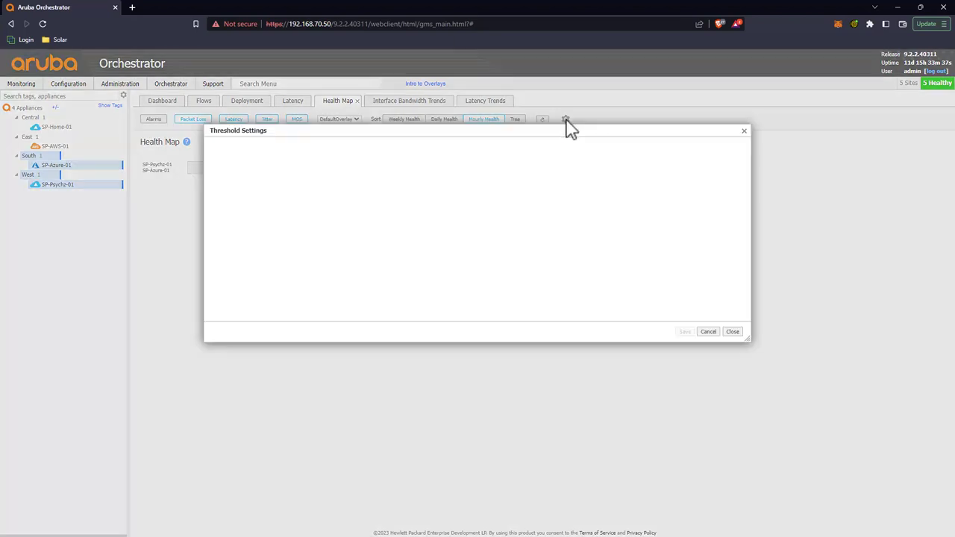
pyautogui.doubleClick(652, 195)
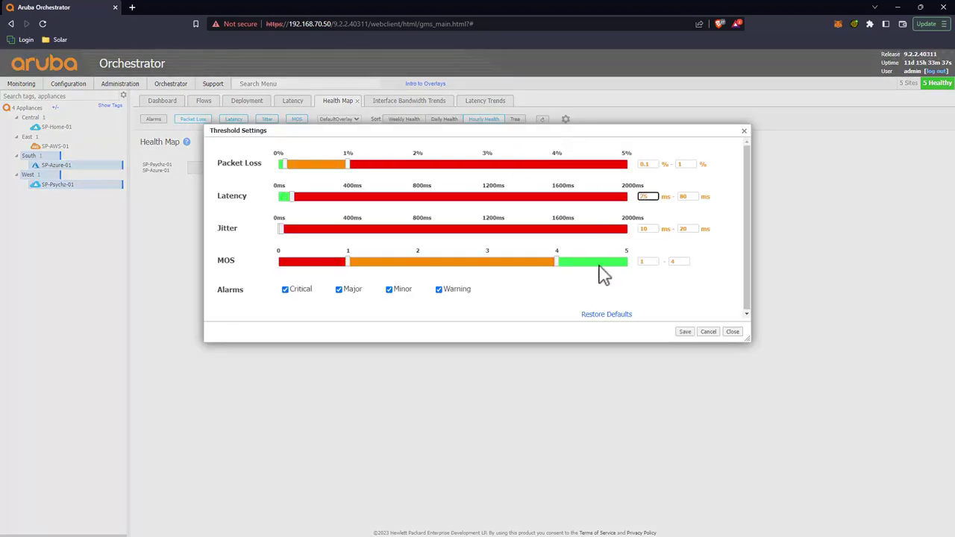
pyautogui.doubleClick(687, 196)
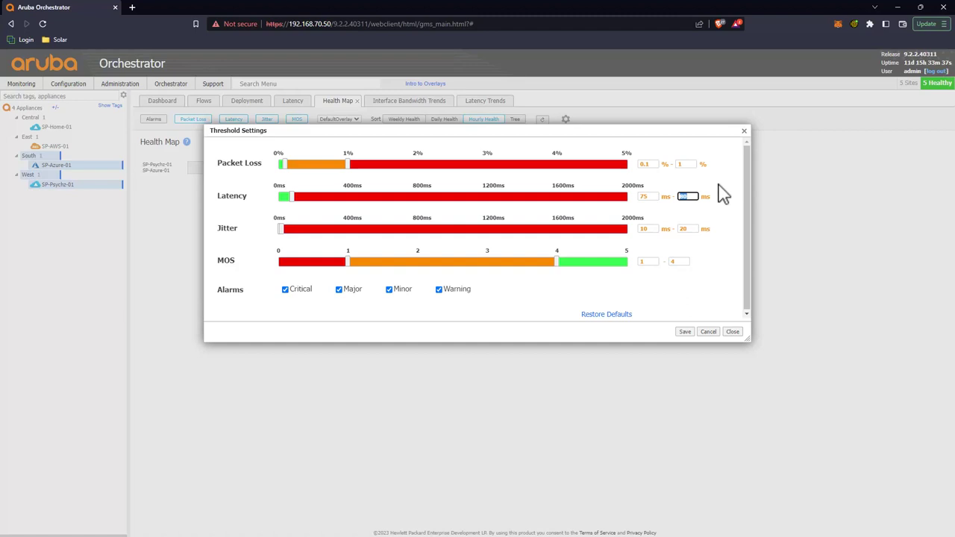
pyautogui.write('100')
pyautogui.click(684, 331)
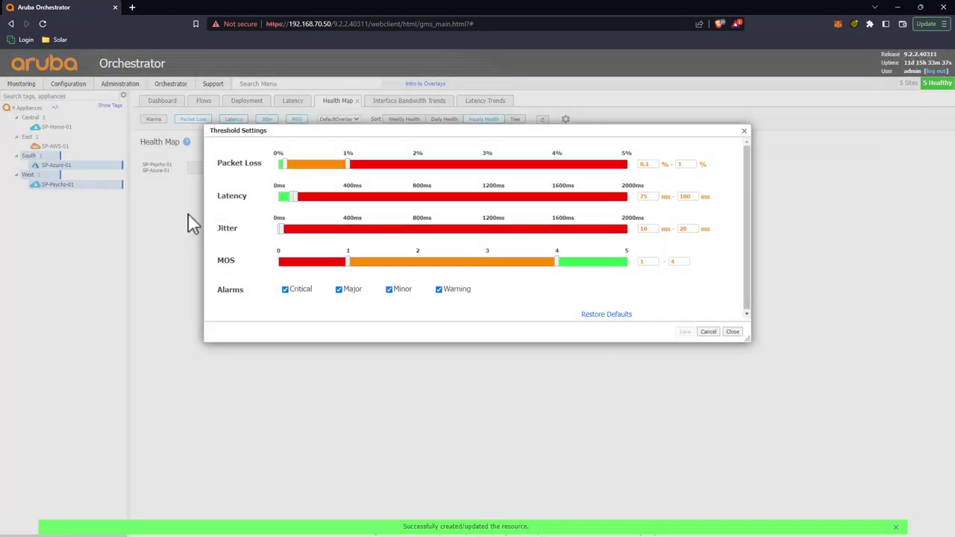
pyautogui.click(732, 332)
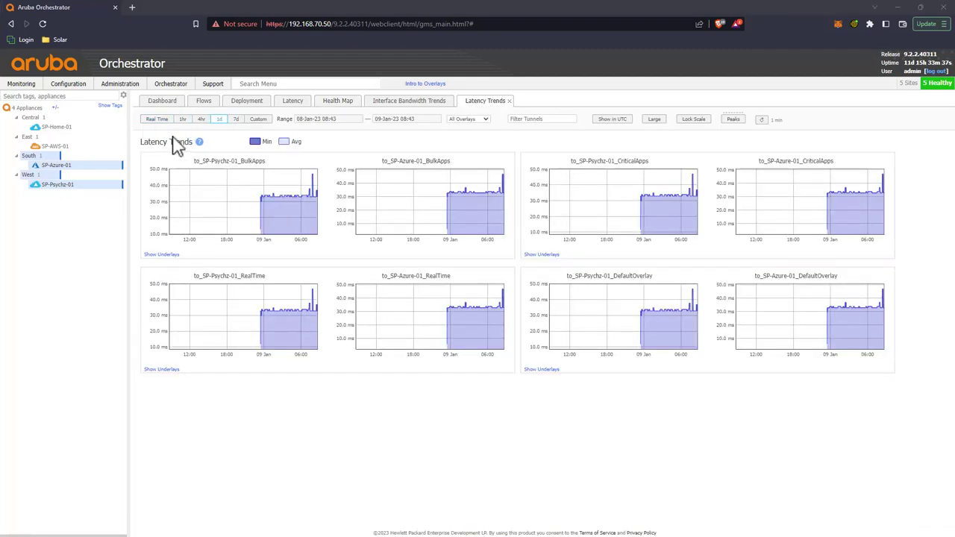
pyautogui.click(169, 104)
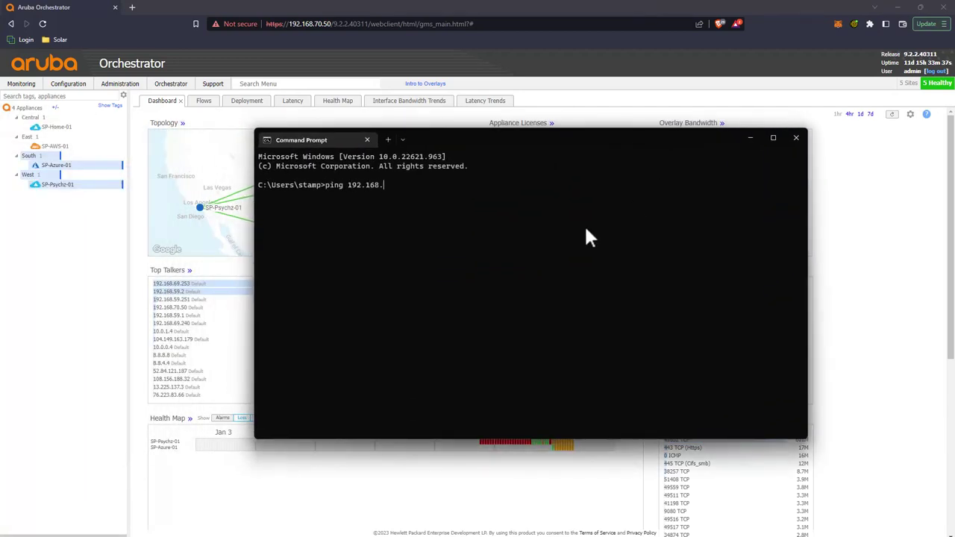
# Step: Ping 192.168.59.251, stopping it with Ctrl+C, then ping 10.0.0.5
pyautogui.write('251')
pyautogui.press('Return')
pyautogui.hotkey('ctrl', 'c')
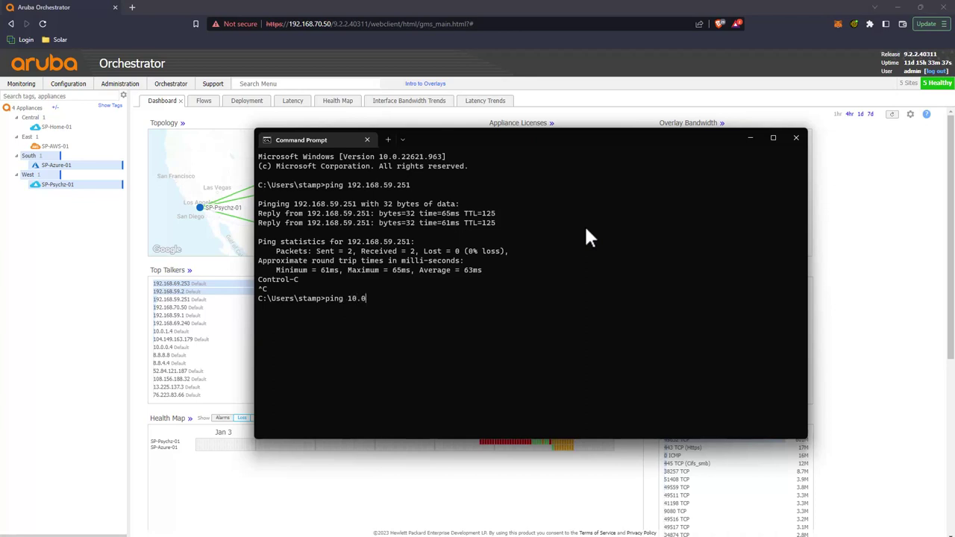
pyautogui.write('ping 10.0.0.5')
pyautogui.press('Return')
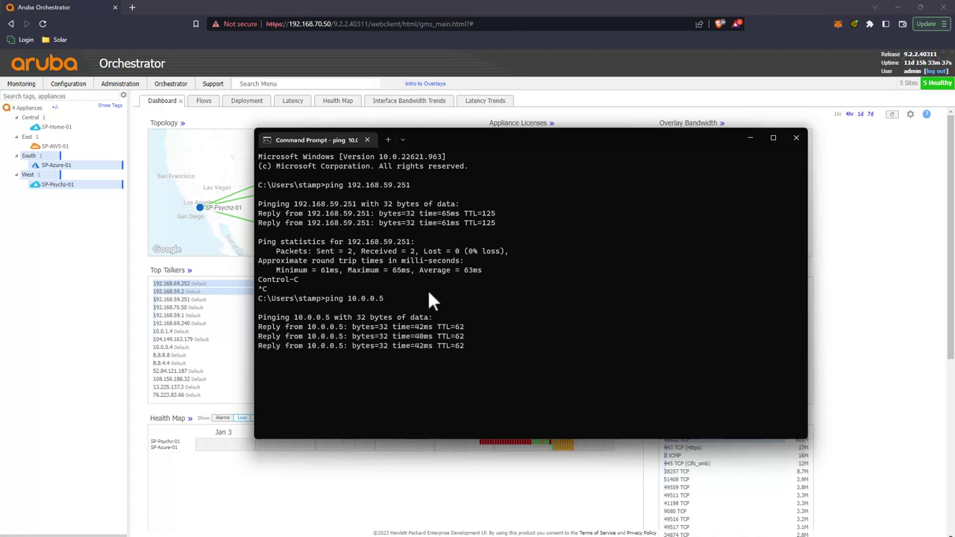
# Step: Ping 10.0.0.6 and 172.31.37.73, both replying with 0% loss
pyautogui.press('Up')
pyautogui.press('BackSpace')
pyautogui.write('6')
pyautogui.press('Return')
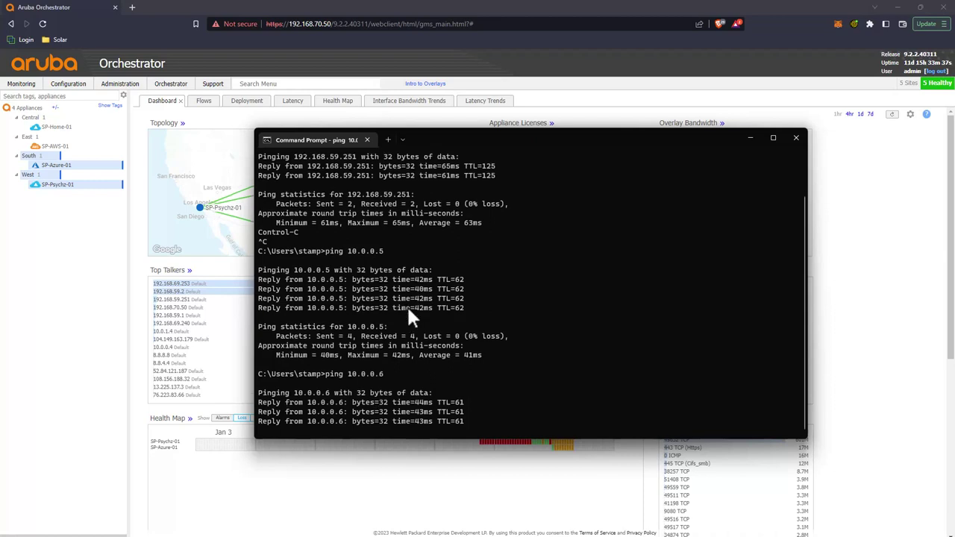
pyautogui.press('Return')
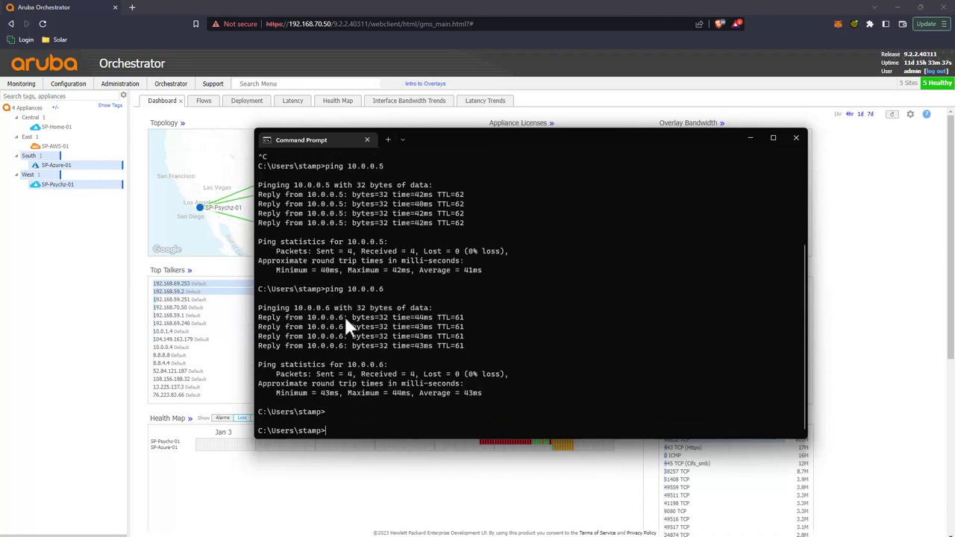
pyautogui.write('ping 172.31.')
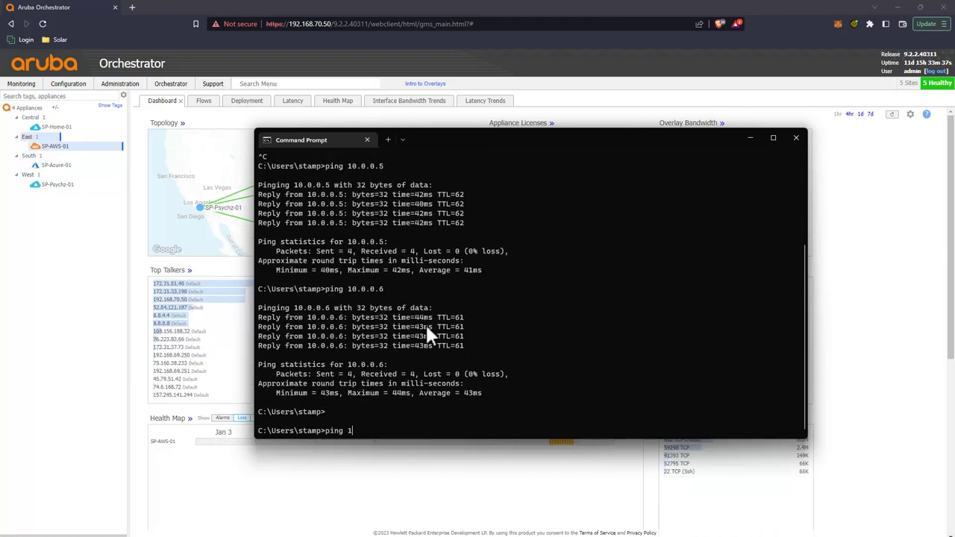
pyautogui.write('37.73')
pyautogui.press('Return')
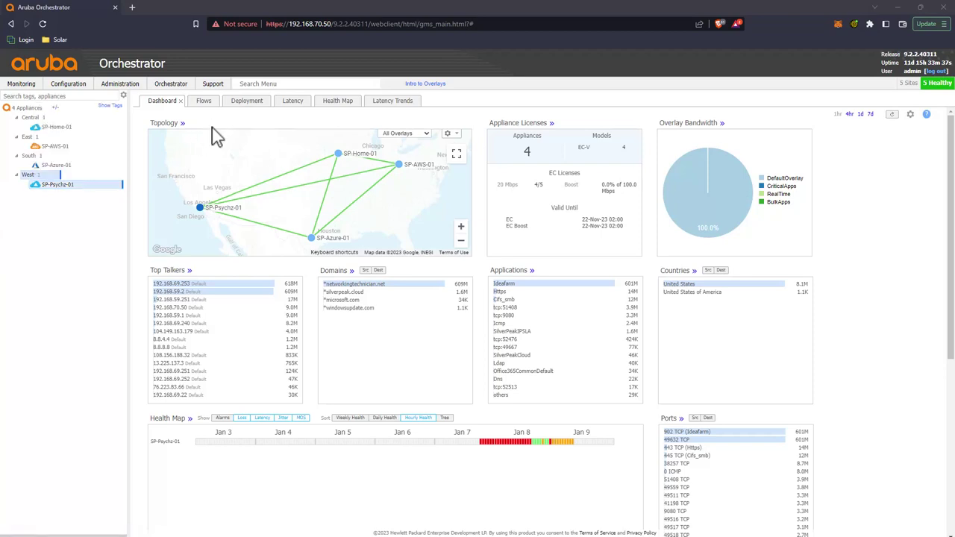
# Step: Open the Interface Bandwidth Trends report from the Monitoring menu
pyautogui.click(43, 89)
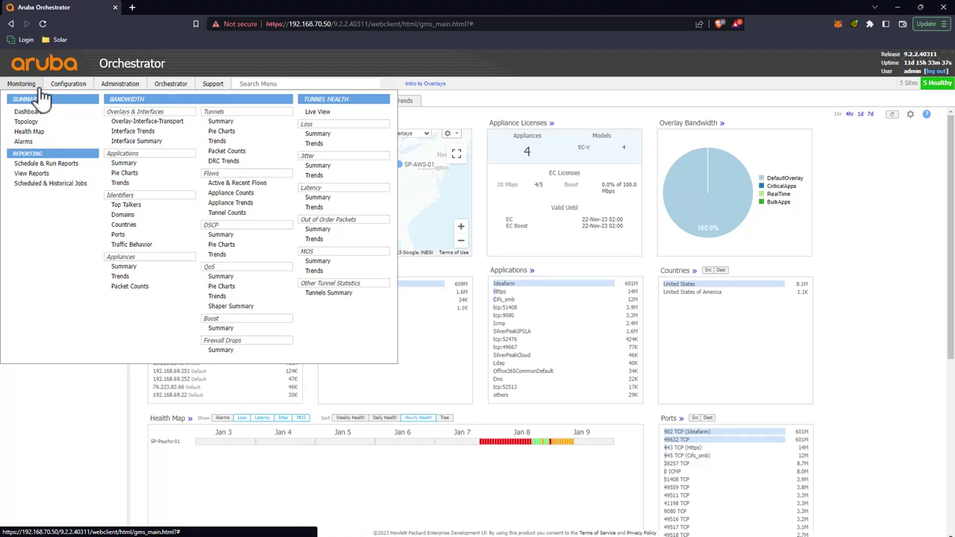
pyautogui.click(147, 133)
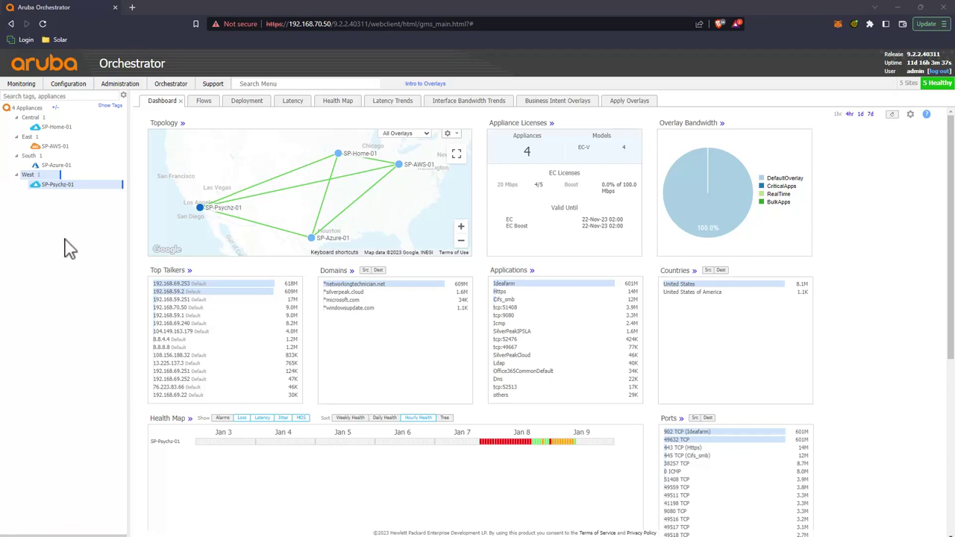
pyautogui.moveTo(75, 191)
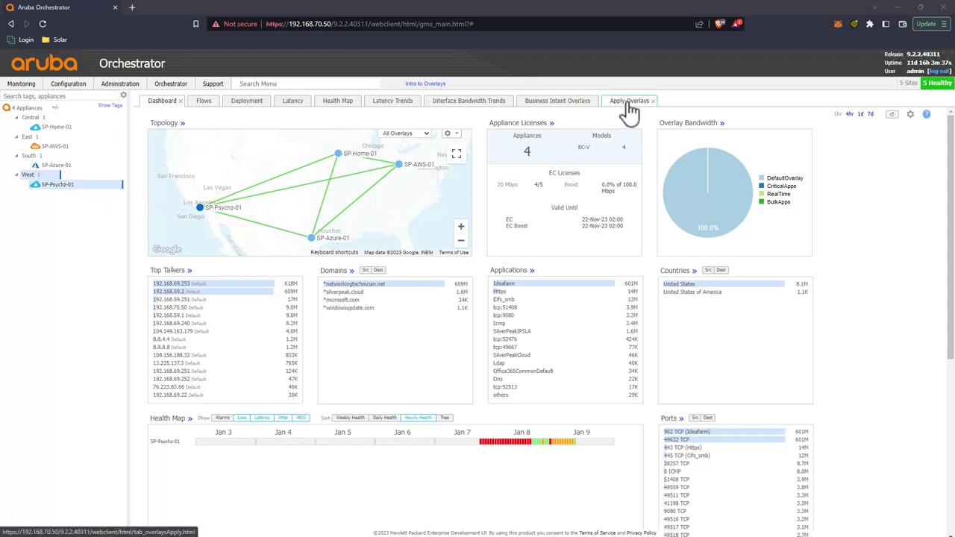
# Step: In Business Intent Overlays, select SP-Psychz-01 and open DefaultOverlay's configuration
pyautogui.click(571, 106)
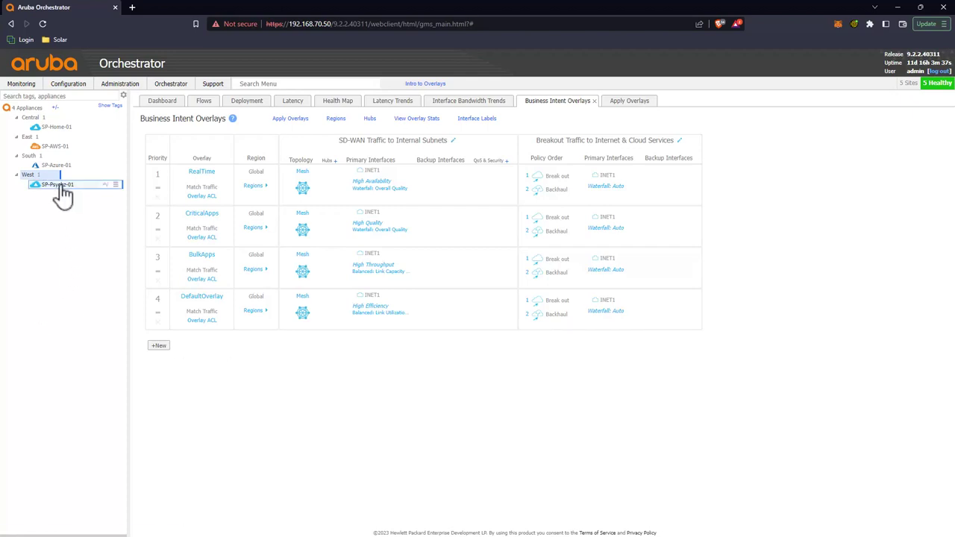
pyautogui.click(60, 186)
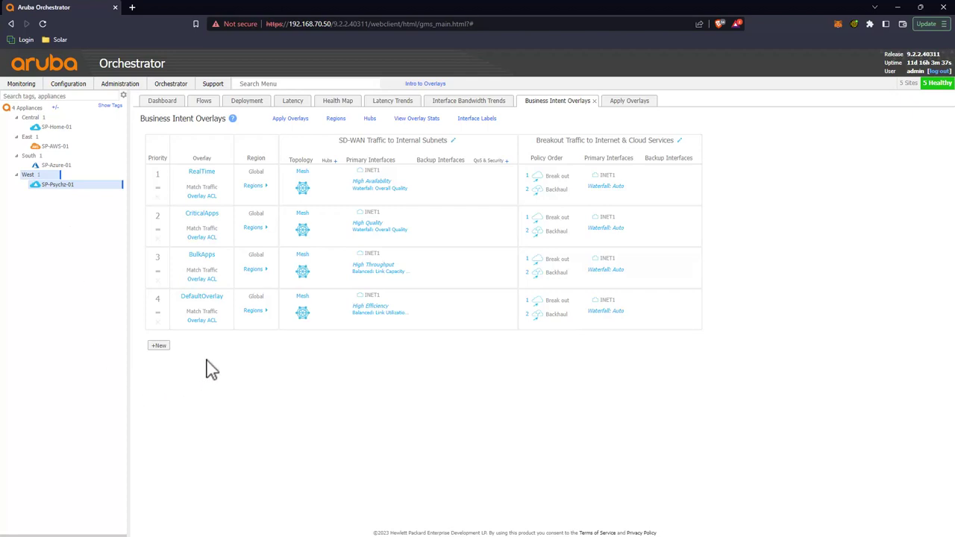
pyautogui.click(190, 309)
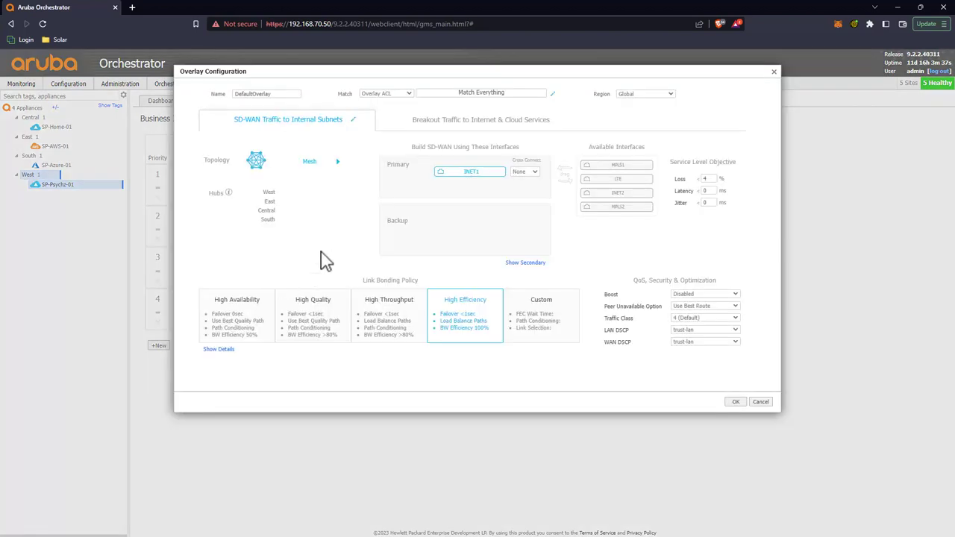
# Step: Leave DefaultOverlay's Boost Disabled and close it, then cancel a new overlay
pyautogui.click(701, 294)
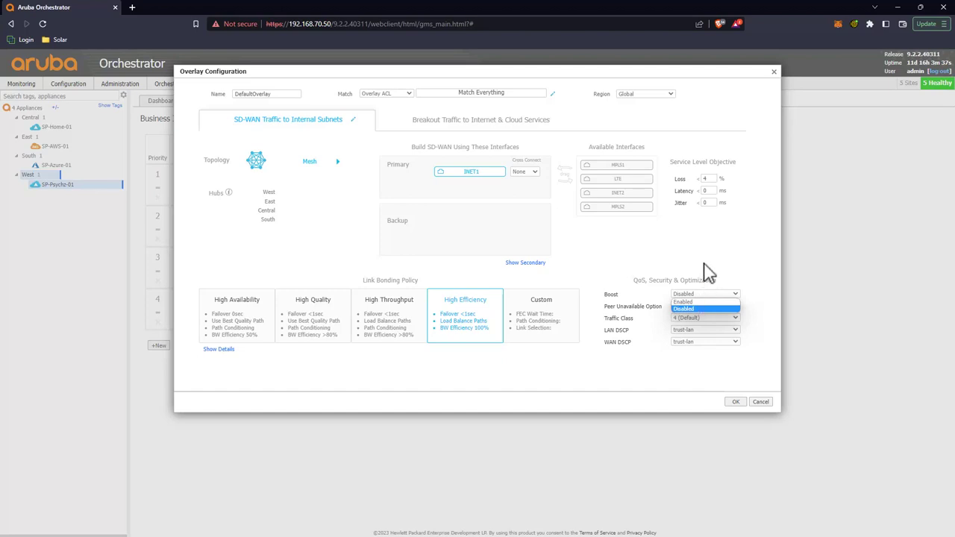
pyautogui.click(683, 273)
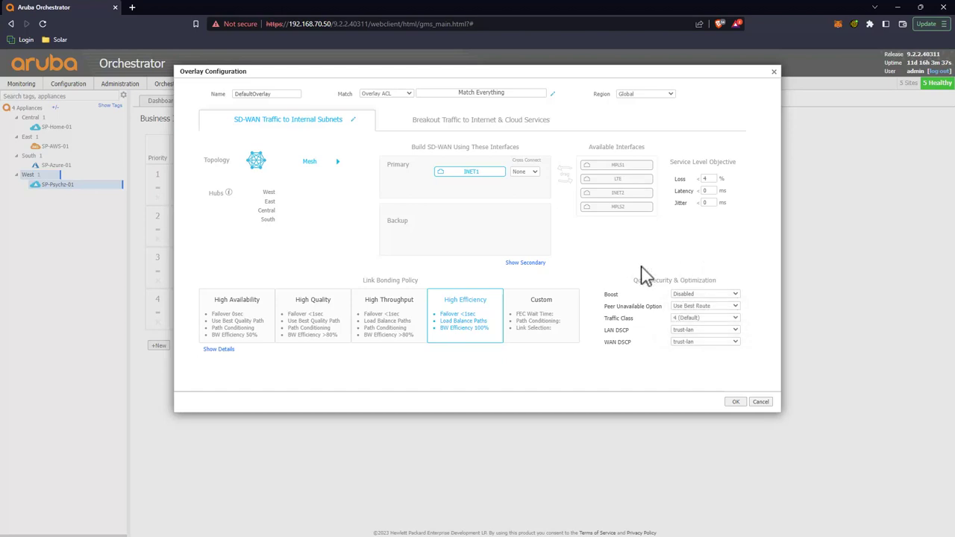
pyautogui.press('Escape')
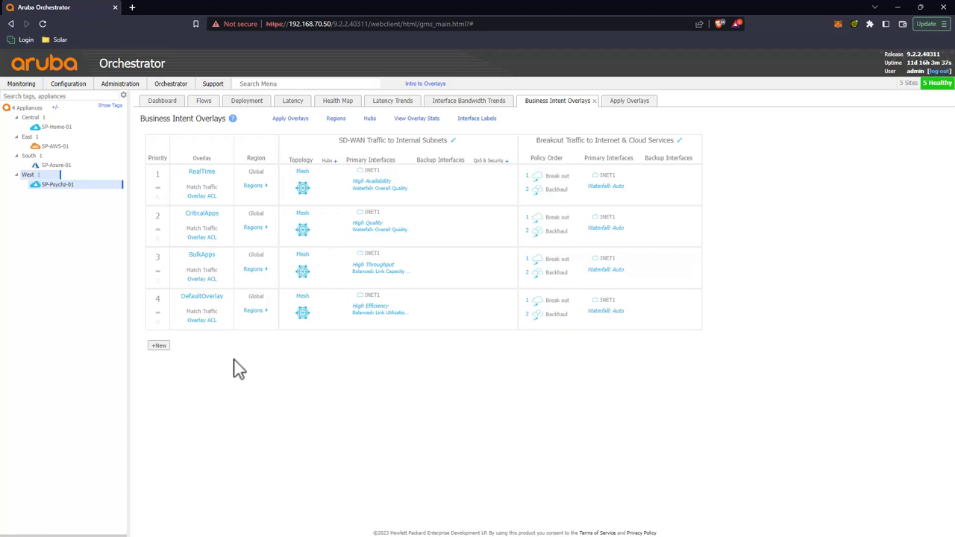
pyautogui.click(159, 347)
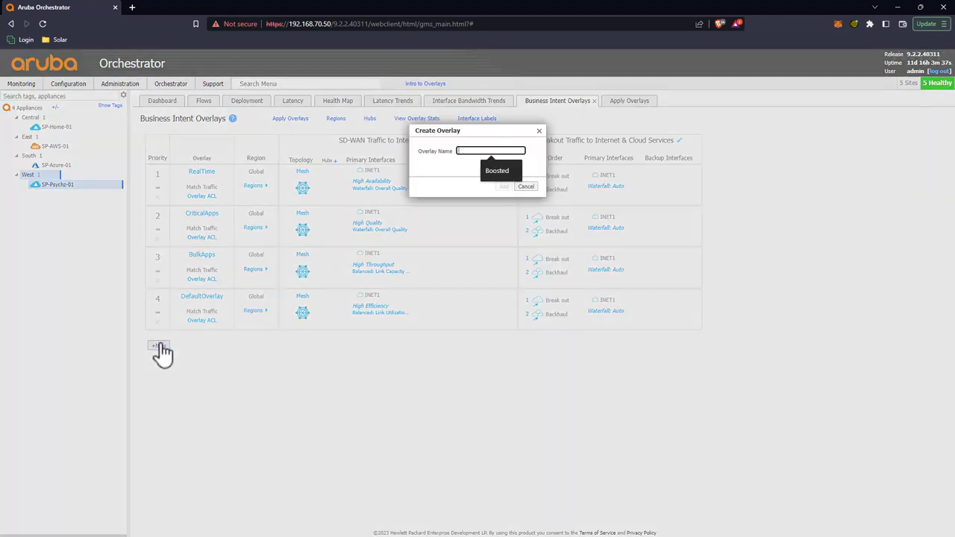
pyautogui.click(531, 186)
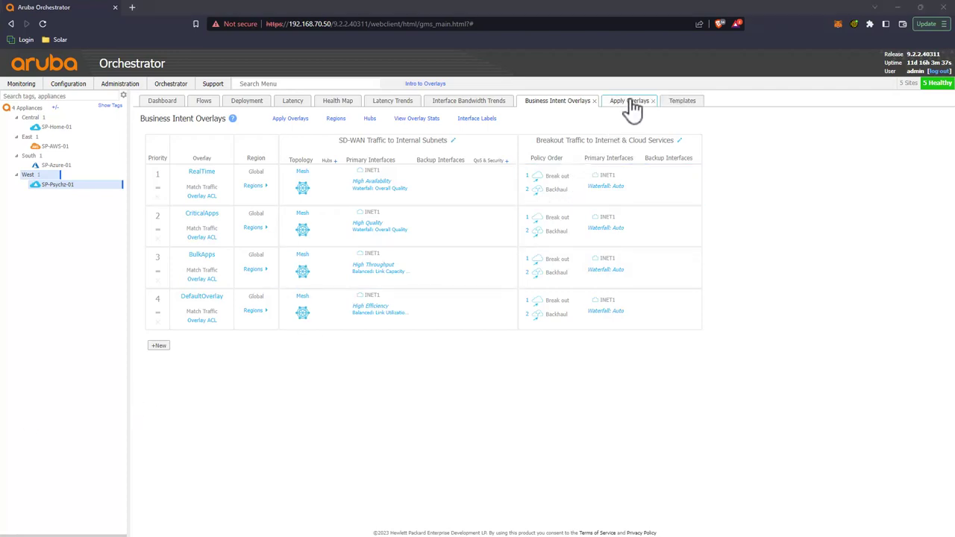
# Step: Add the Access Lists template, using NewACL, to the Default Template Group
pyautogui.click(677, 102)
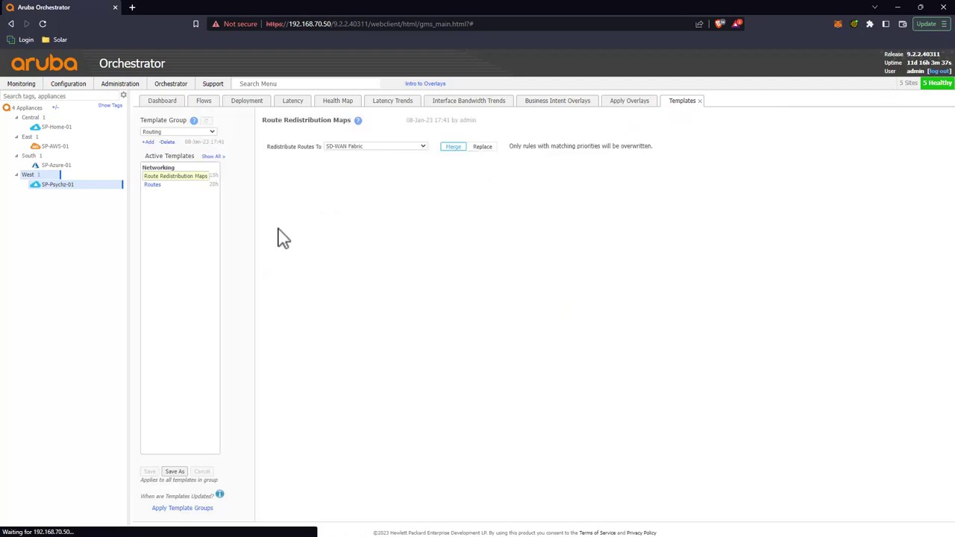
pyautogui.click(173, 132)
pyautogui.click(171, 140)
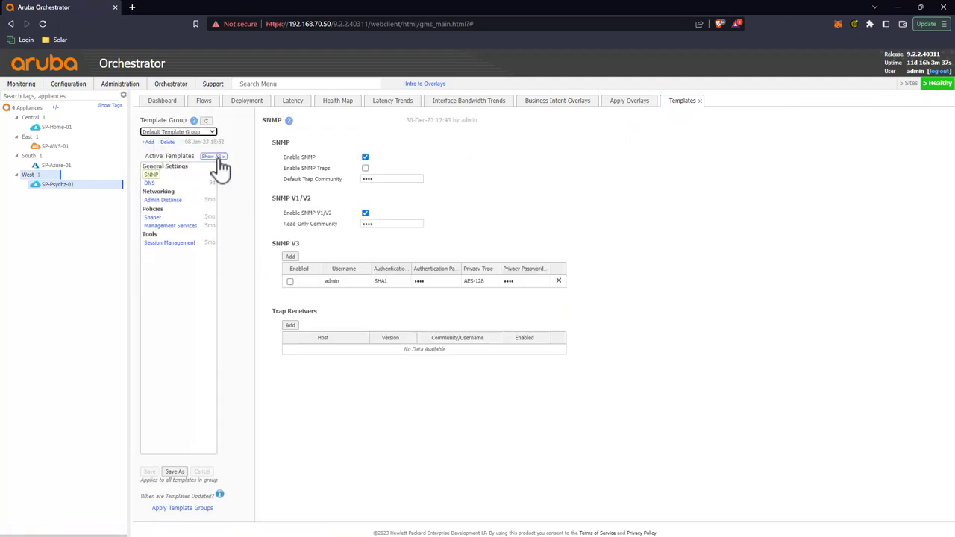
pyautogui.click(213, 156)
pyautogui.moveTo(269, 390); pyautogui.dragTo(164, 234)
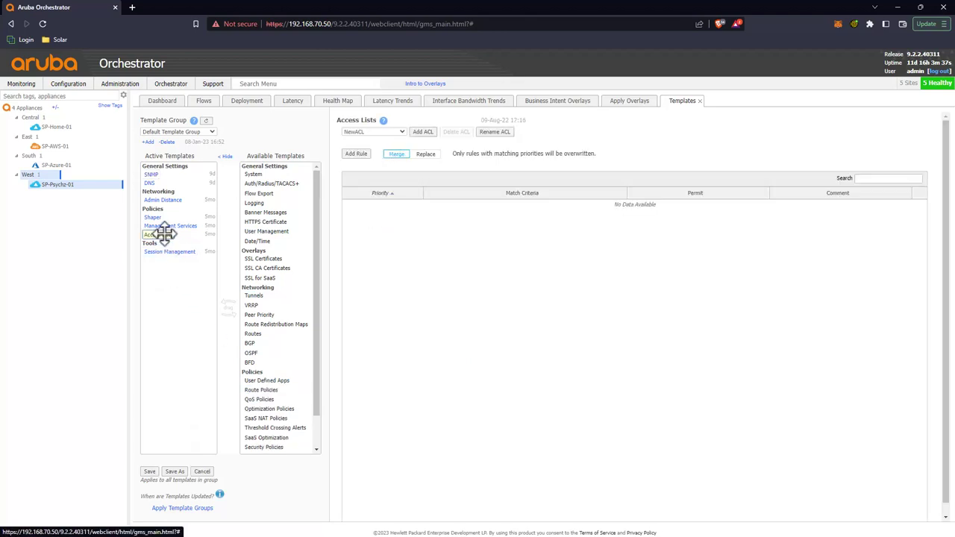
pyautogui.click(388, 133)
pyautogui.click(389, 140)
# Step: Add a NewACL rule matching application Cifs_smb and save the template changes to the appliances
pyautogui.click(366, 156)
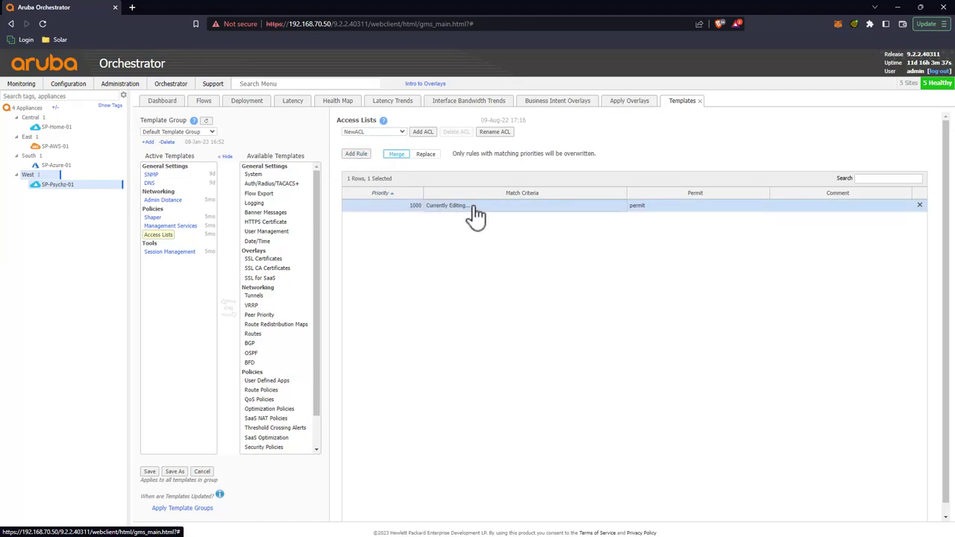
pyautogui.click(475, 215)
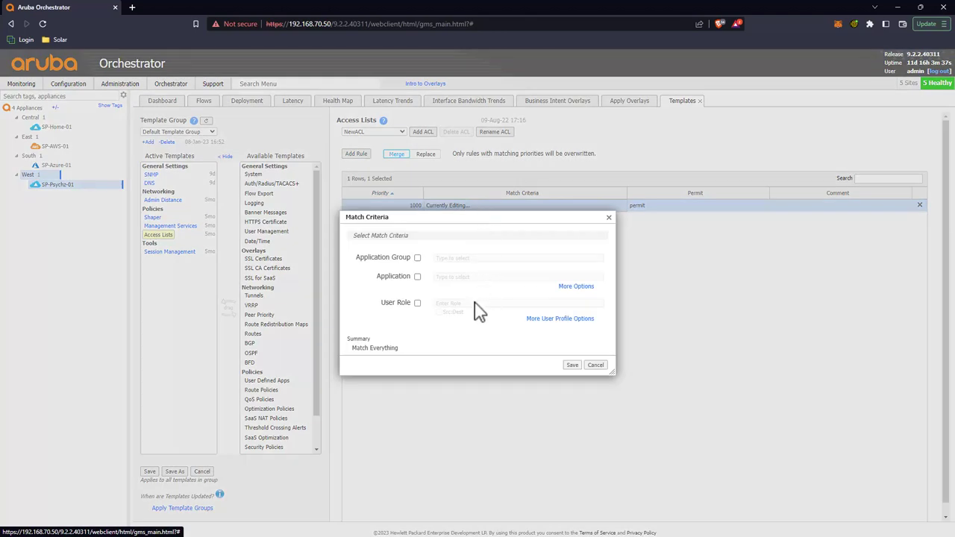
pyautogui.click(417, 276)
pyautogui.click(461, 276)
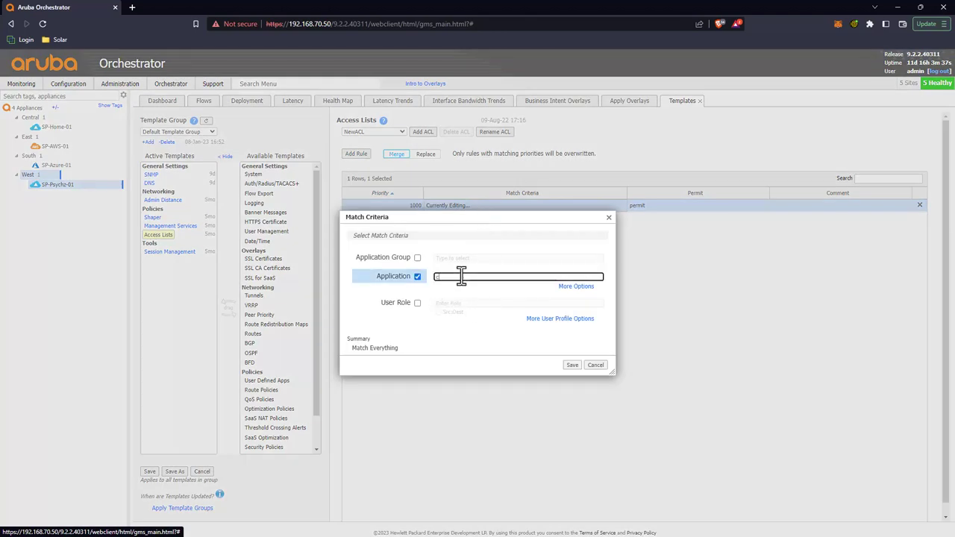
pyautogui.write('cifs')
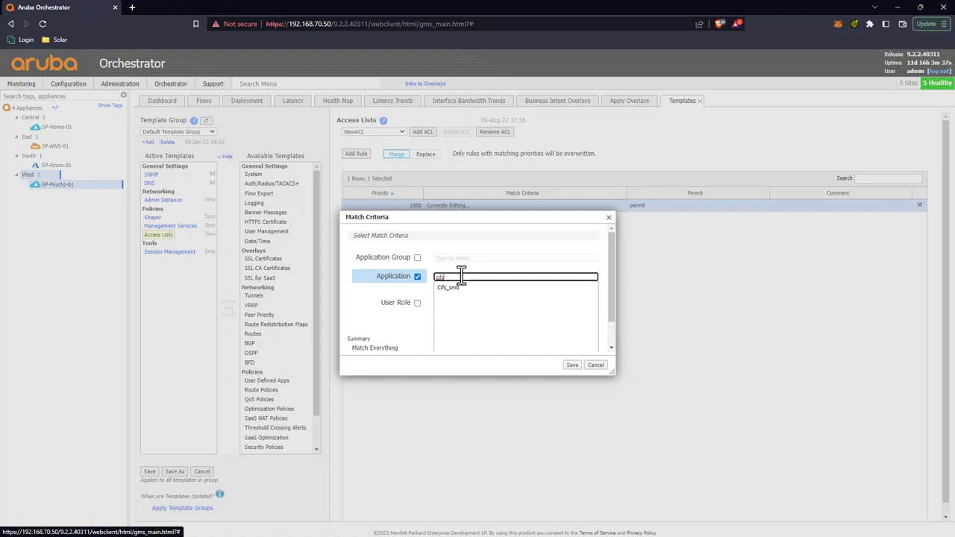
pyautogui.click(462, 289)
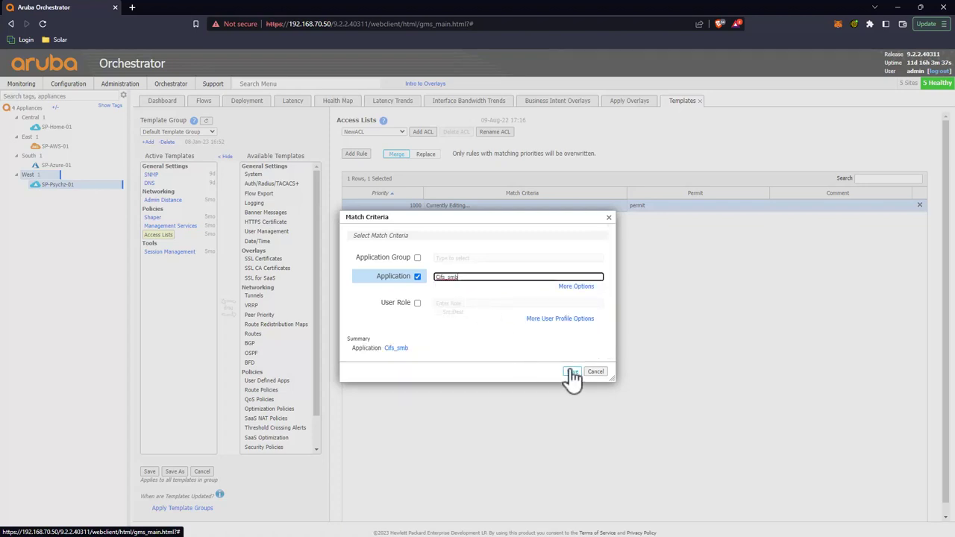
pyautogui.click(571, 371)
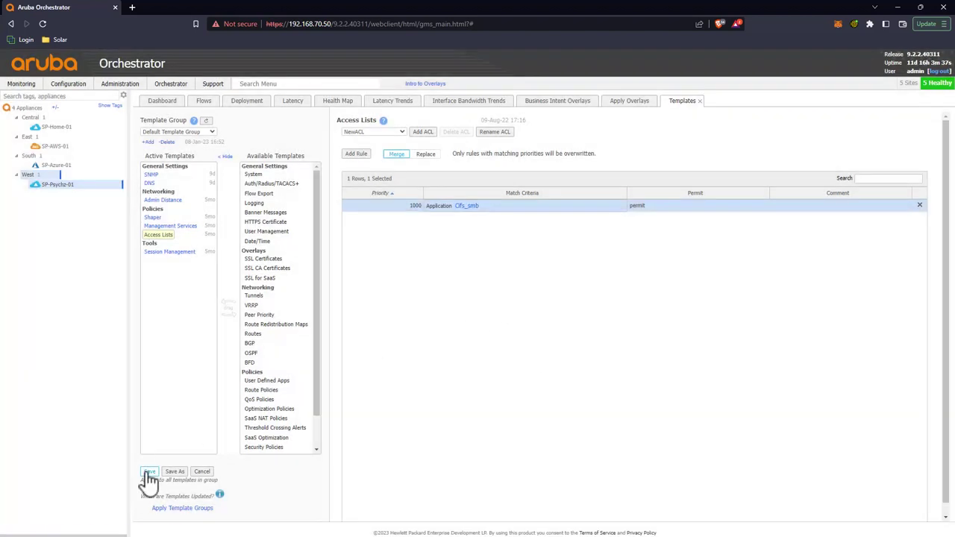
pyautogui.click(149, 472)
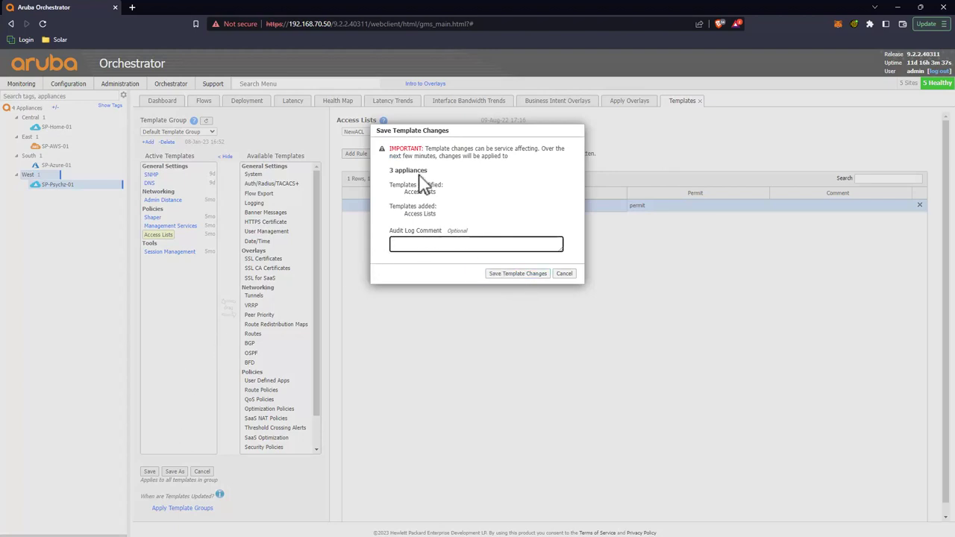
pyautogui.click(520, 273)
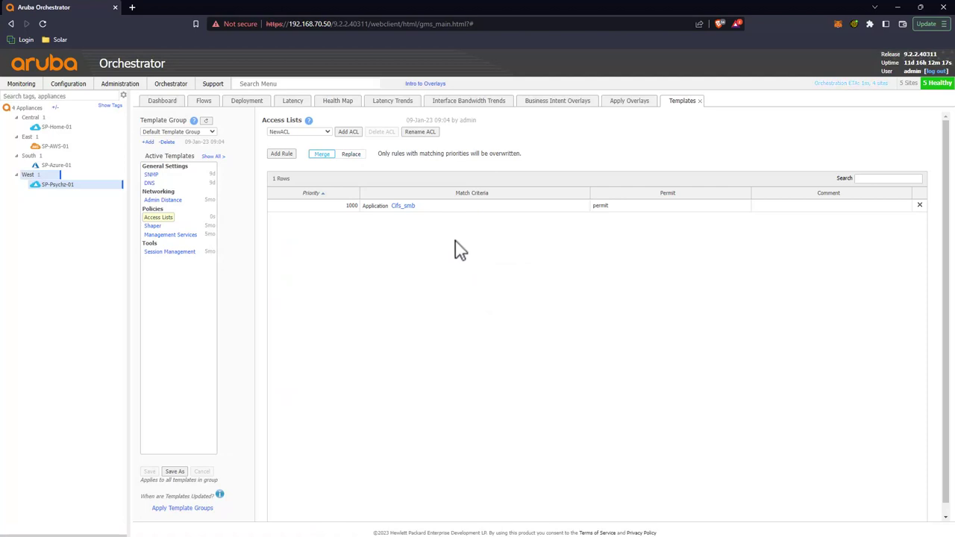
# Step: Switch to the Psychz Default template group and add the Access Lists template
pyautogui.click(211, 133)
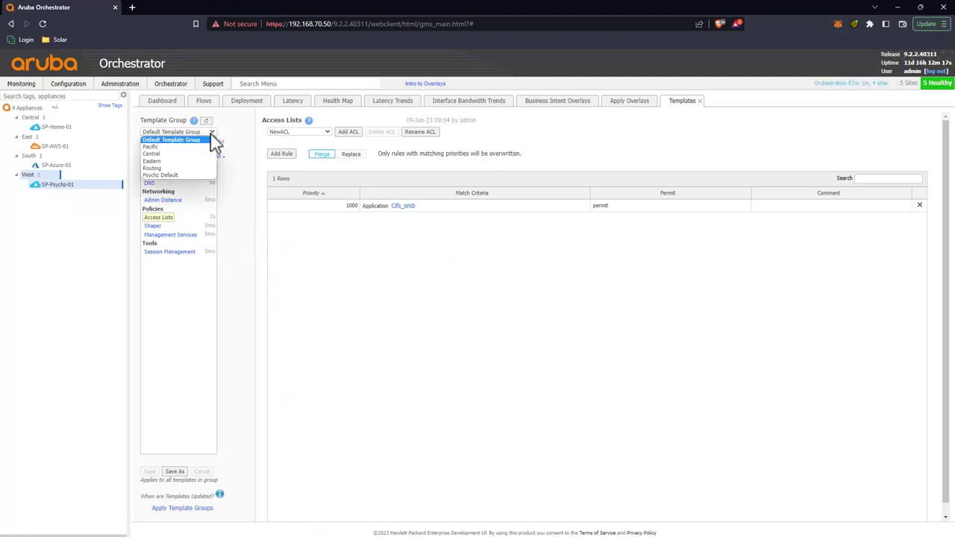
pyautogui.click(173, 179)
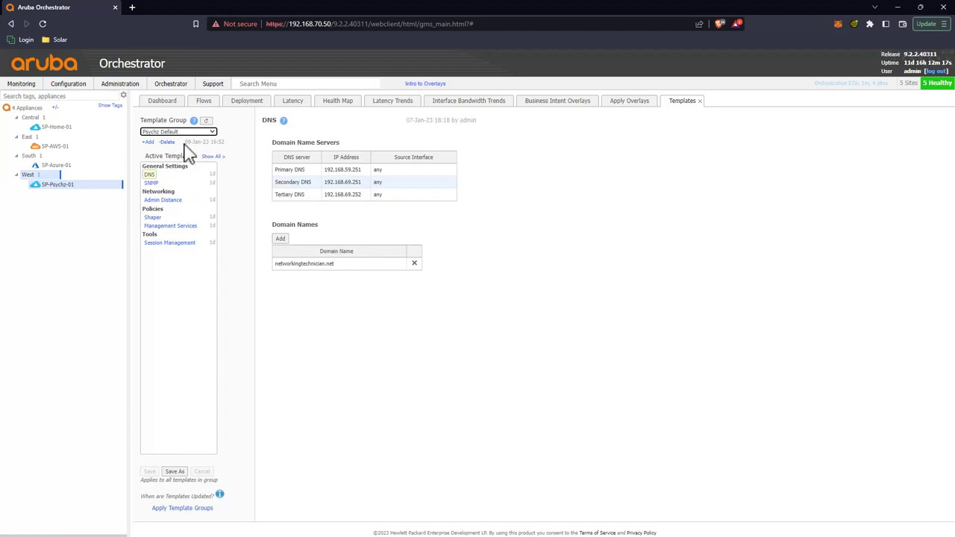
pyautogui.click(212, 157)
pyautogui.moveTo(261, 389); pyautogui.dragTo(166, 232)
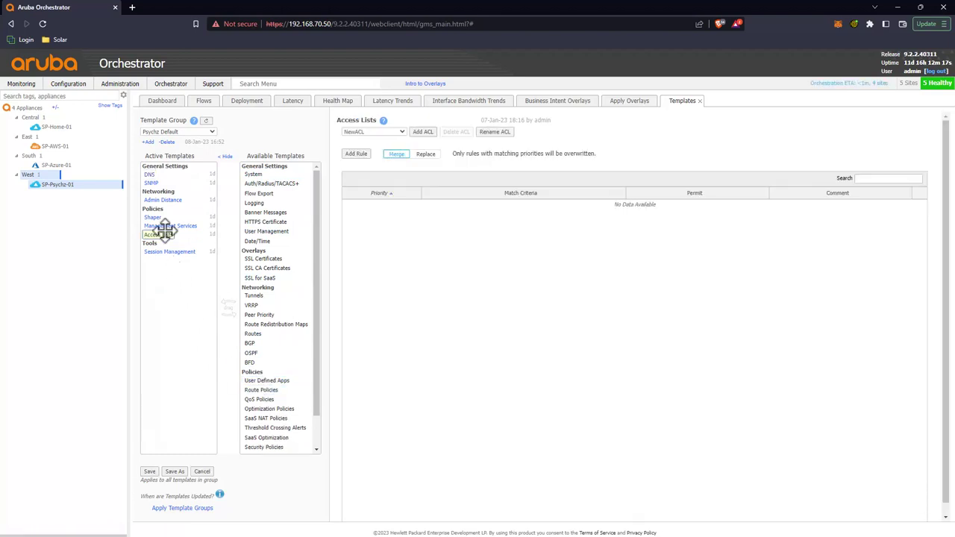
# Step: Add an access list rule matching application Cifs_smb and save the template changes
pyautogui.click(367, 159)
pyautogui.click(459, 212)
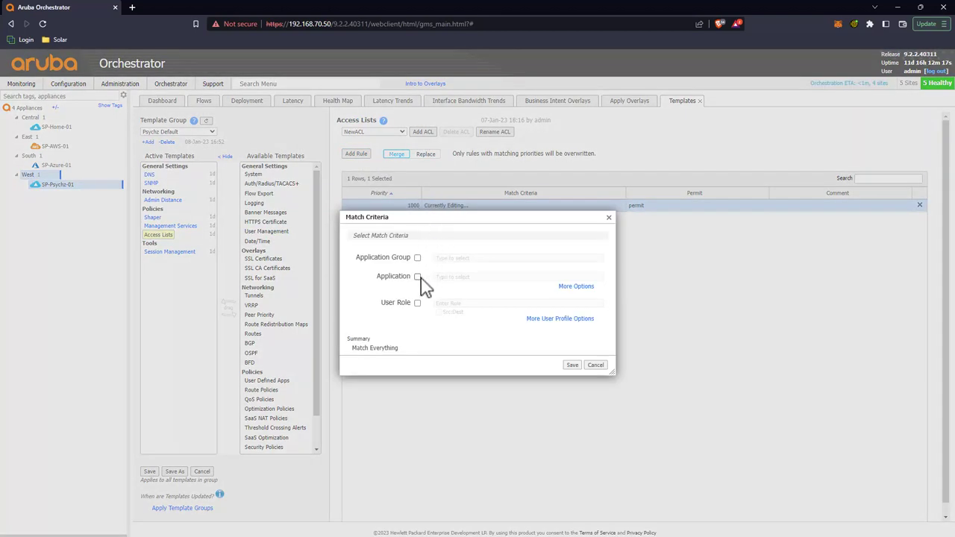
pyautogui.click(418, 276)
pyautogui.write('cif')
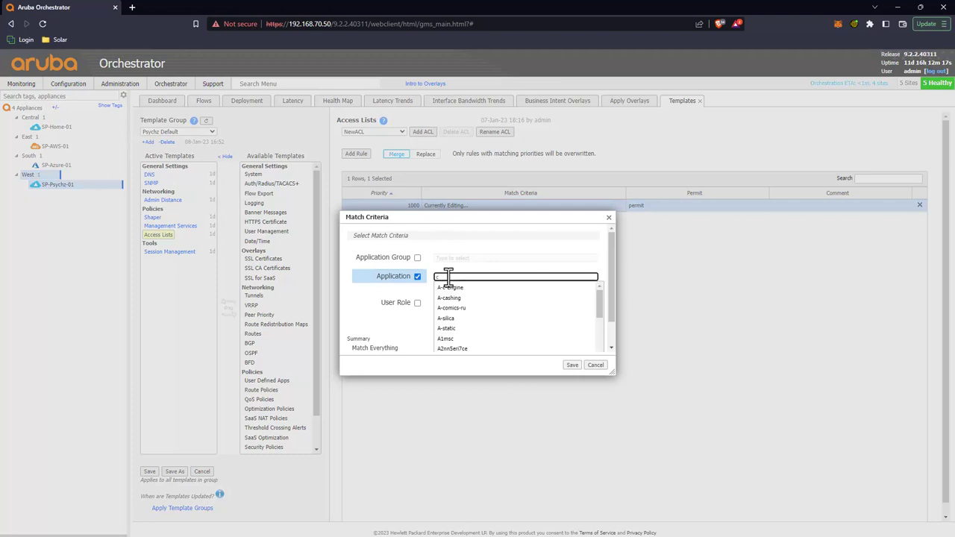
pyautogui.write('s')
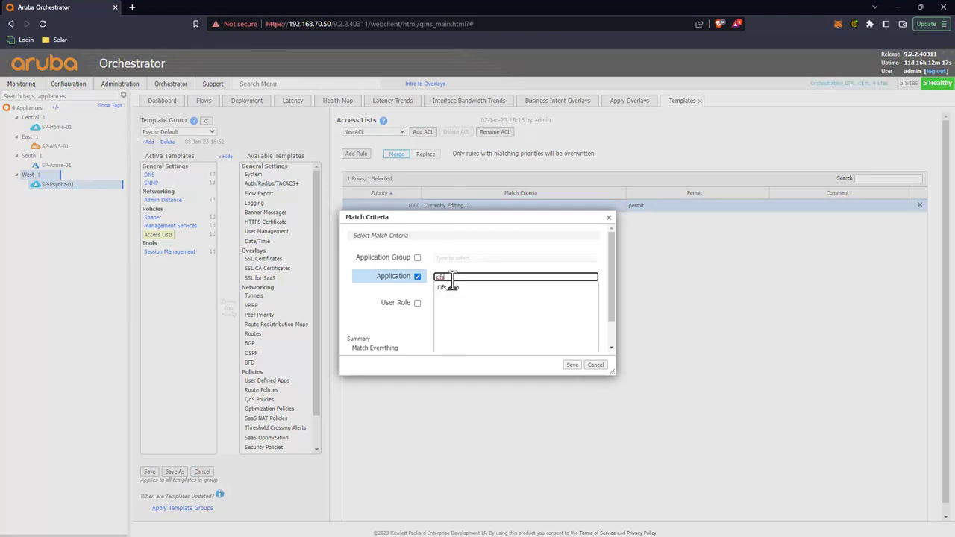
pyautogui.click(449, 284)
pyautogui.click(571, 372)
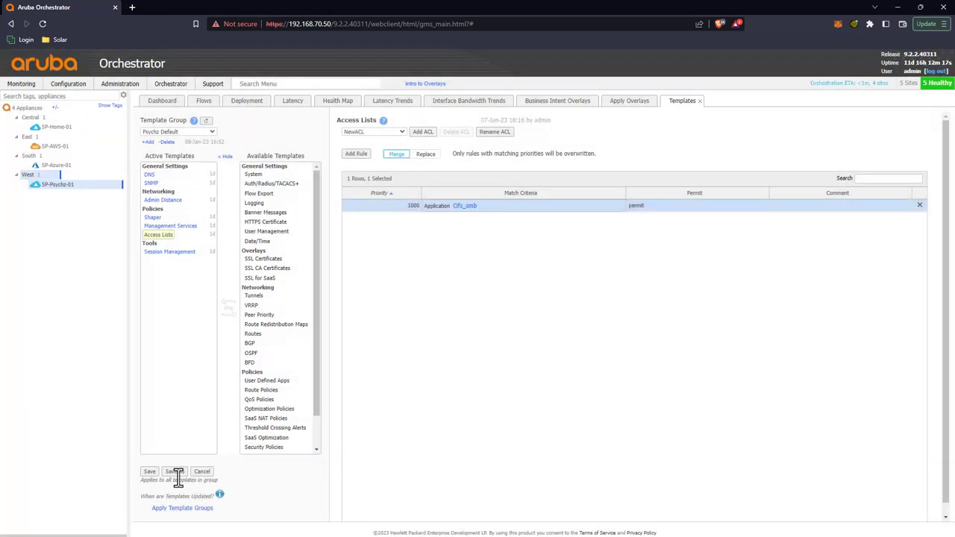
pyautogui.click(149, 472)
pyautogui.click(526, 274)
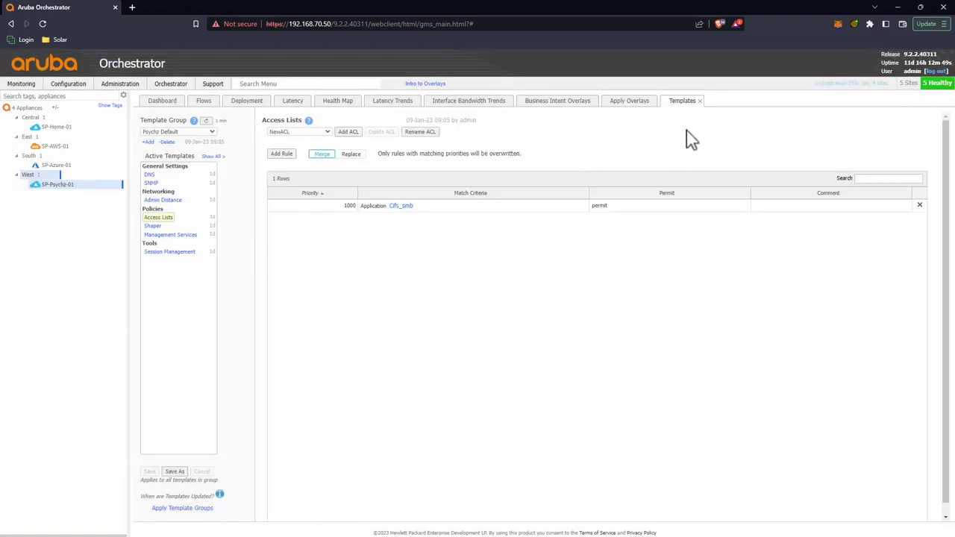
# Step: Create an overlay named 'Boosted' above DefaultOverlay at priority 4 and open it
pyautogui.click(558, 103)
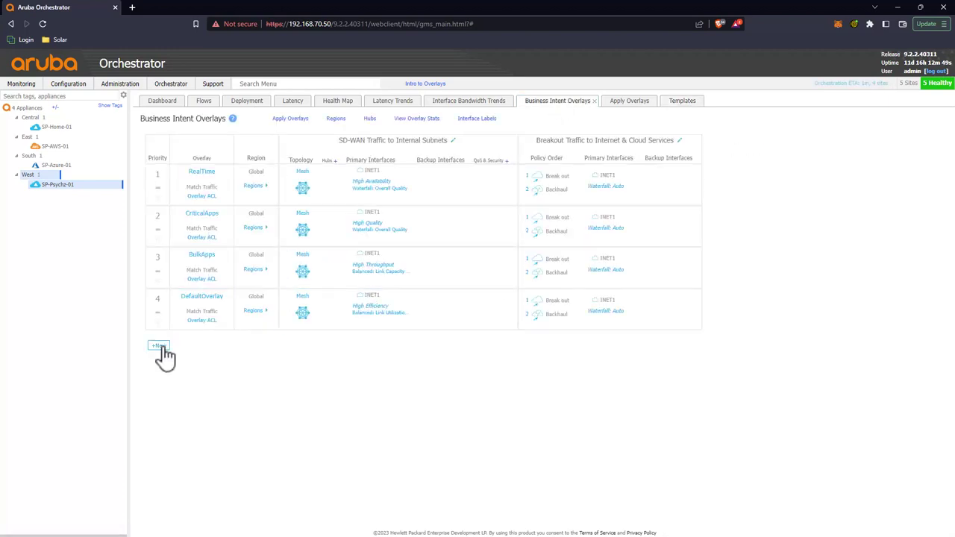
pyautogui.click(159, 347)
pyautogui.write('B')
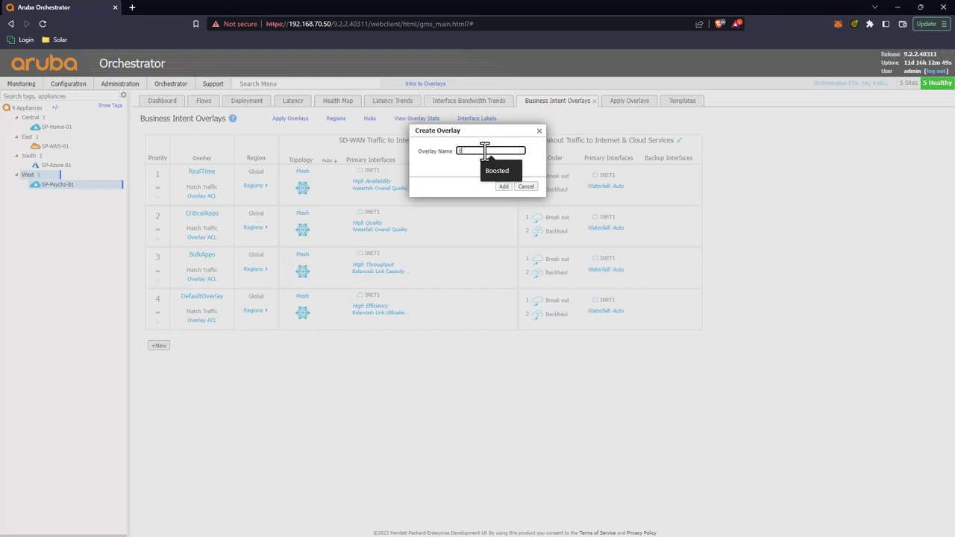
pyautogui.write('oosted')
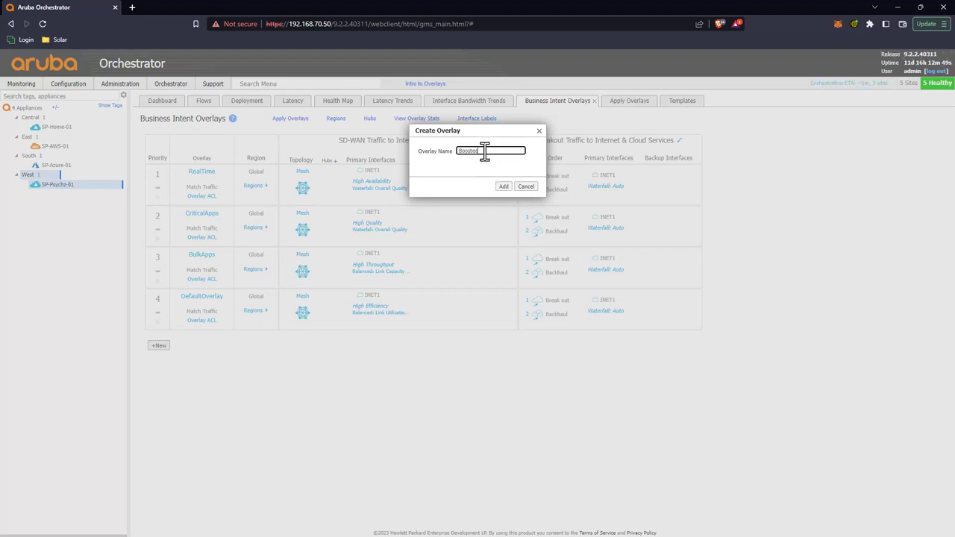
pyautogui.click(504, 186)
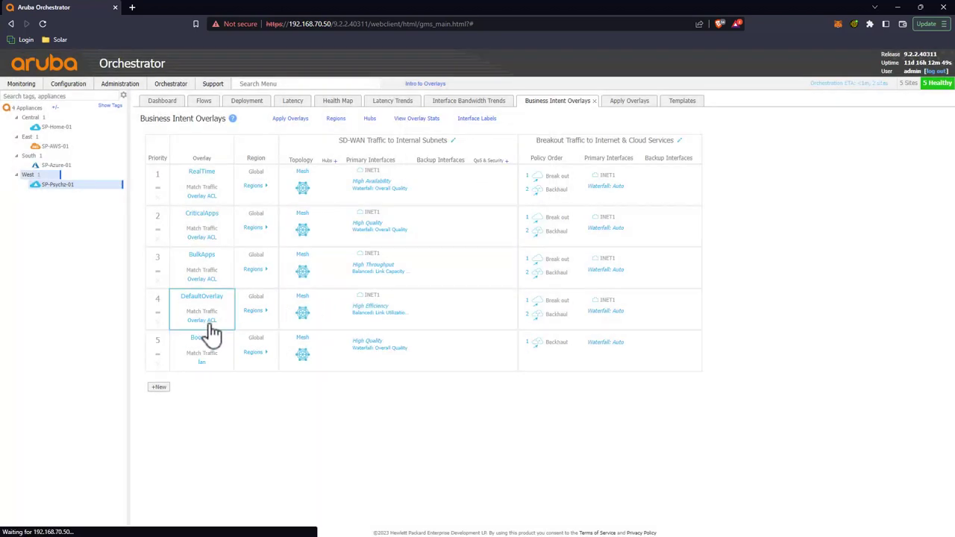
pyautogui.moveTo(158, 351); pyautogui.dragTo(158, 307)
pyautogui.click(211, 326)
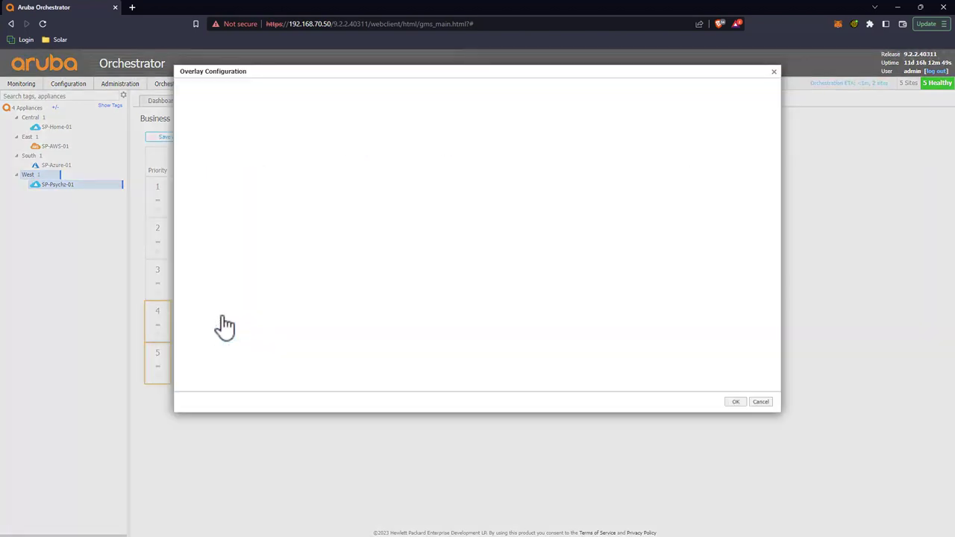
# Step: Make INET1 the primary interface, match ACL NewACL, and use High Throughput bonding
pyautogui.moveTo(602, 179); pyautogui.dragTo(489, 183)
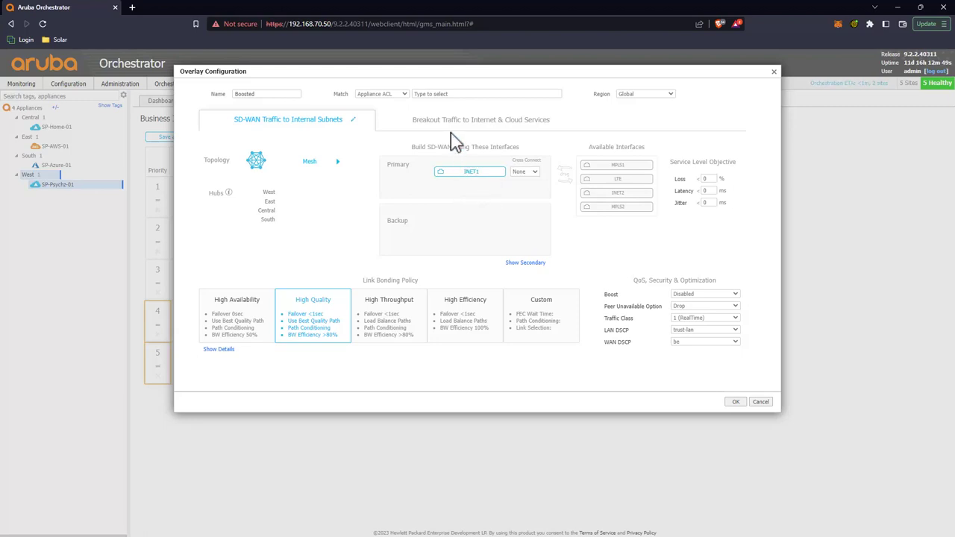
pyautogui.click(426, 94)
pyautogui.write('NewACL')
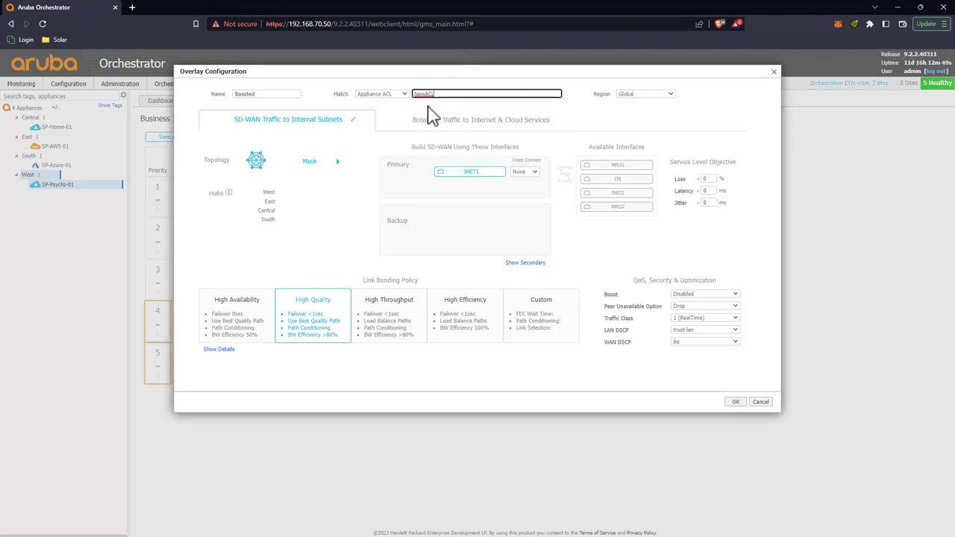
pyautogui.click(367, 319)
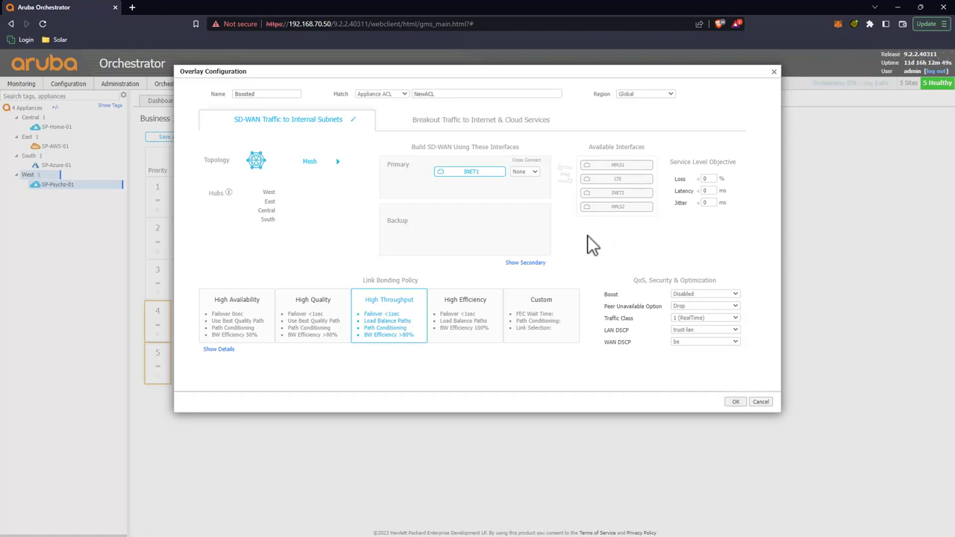
# Step: Add Break Out Locally via INET1 to the breakout policy and confirm the overlay
pyautogui.click(503, 131)
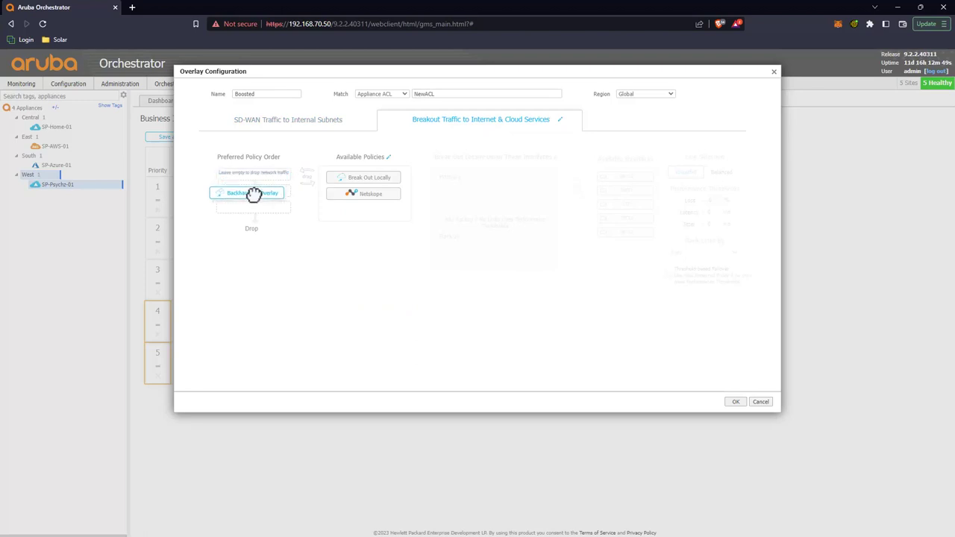
pyautogui.moveTo(369, 179); pyautogui.dragTo(243, 178)
pyautogui.moveTo(612, 186); pyautogui.dragTo(531, 191)
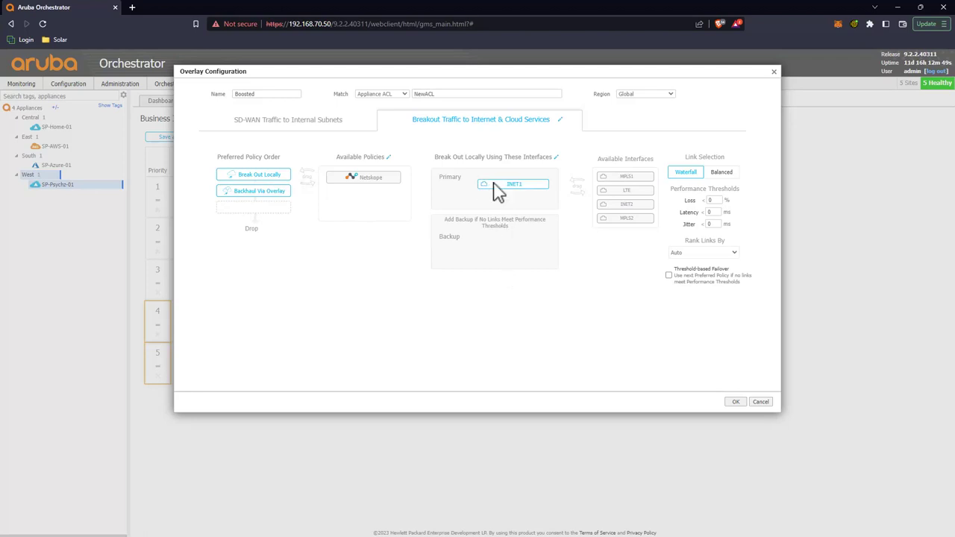
pyautogui.click(735, 401)
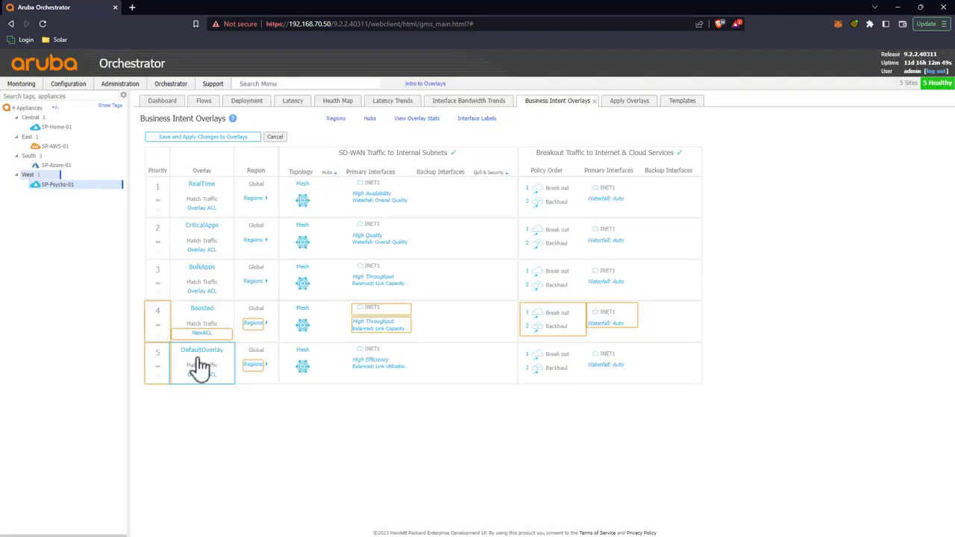
# Step: Save the overlay changes and add the Boosted overlay to SP-Home-01 and SP-Psychz-01
pyautogui.click(224, 147)
pyautogui.click(534, 206)
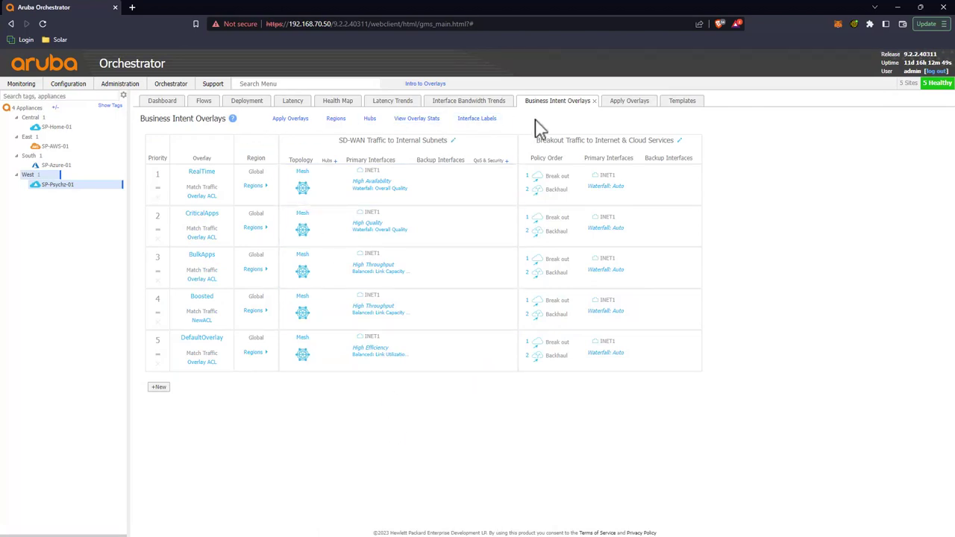
pyautogui.click(625, 103)
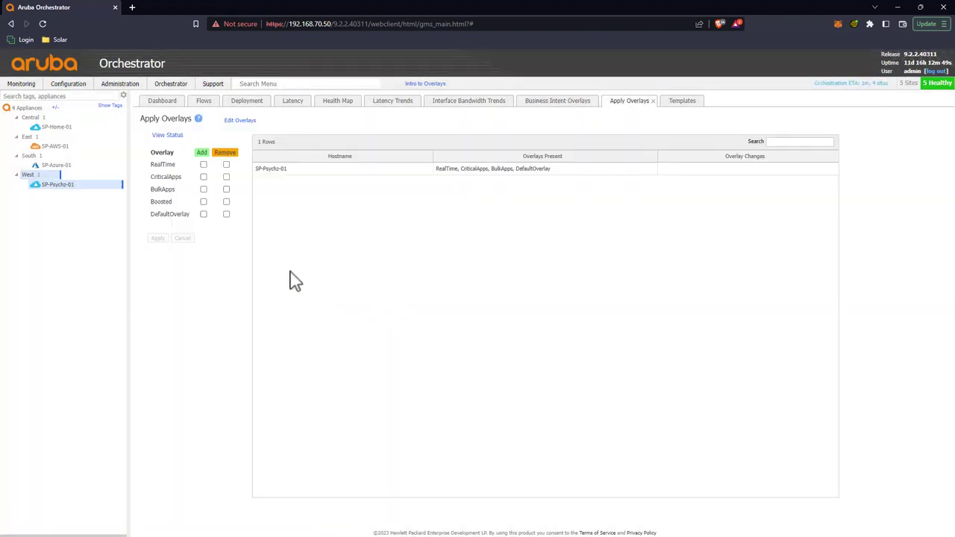
pyautogui.keyDown('ctrl'); pyautogui.click(60, 128); pyautogui.keyUp('ctrl')
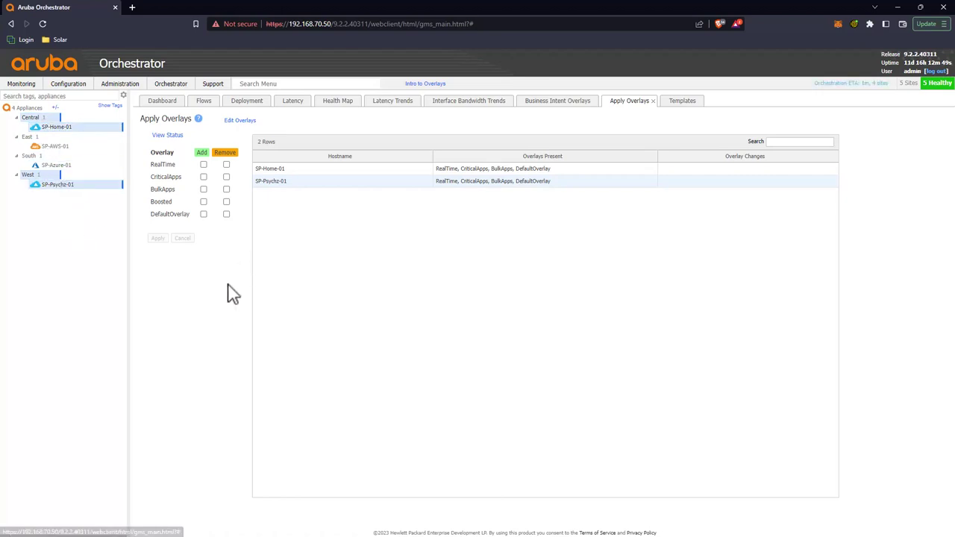
pyautogui.click(203, 202)
pyautogui.click(158, 238)
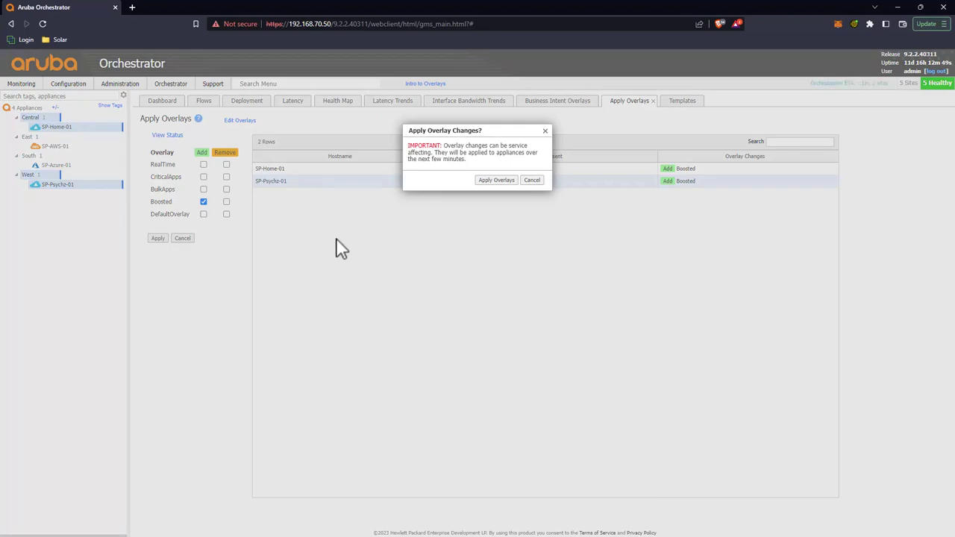
pyautogui.click(496, 181)
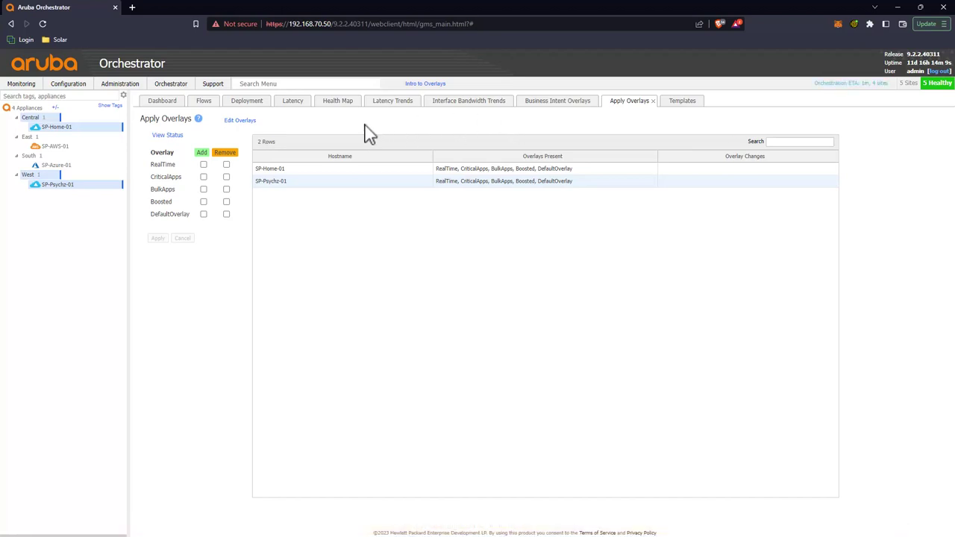
# Step: Set SP-Home-01's EdgeConnect licensing boost to 20,000 Kbps and save its deployment settings
pyautogui.click(246, 102)
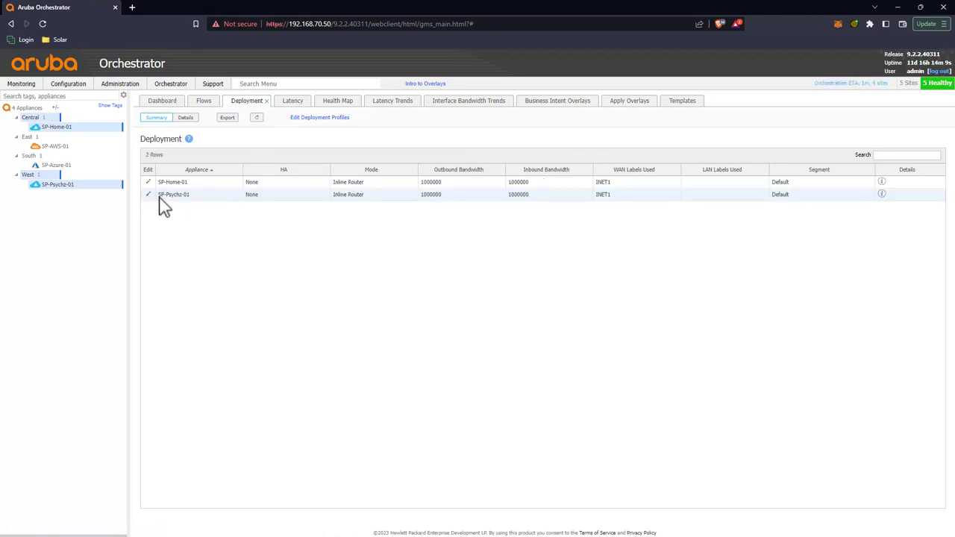
pyautogui.click(149, 184)
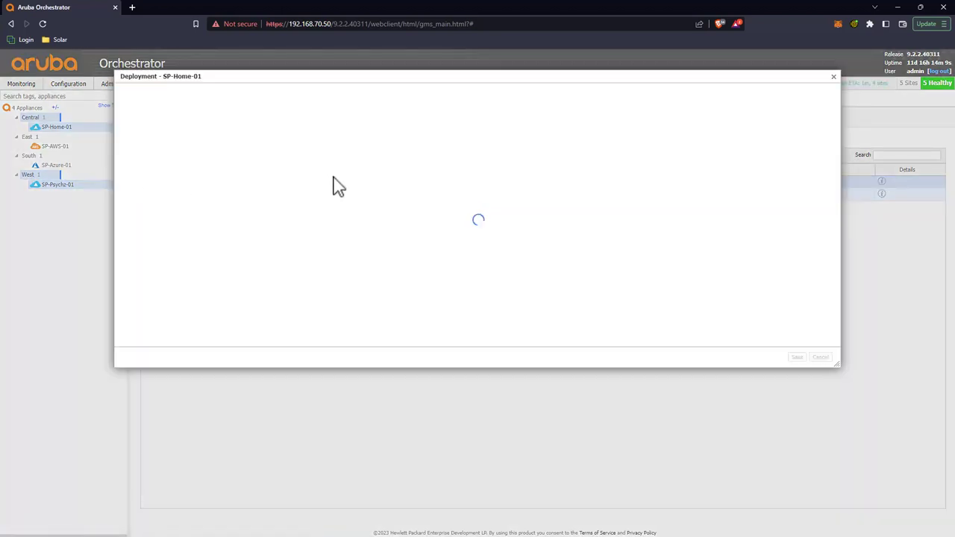
pyautogui.click(765, 297)
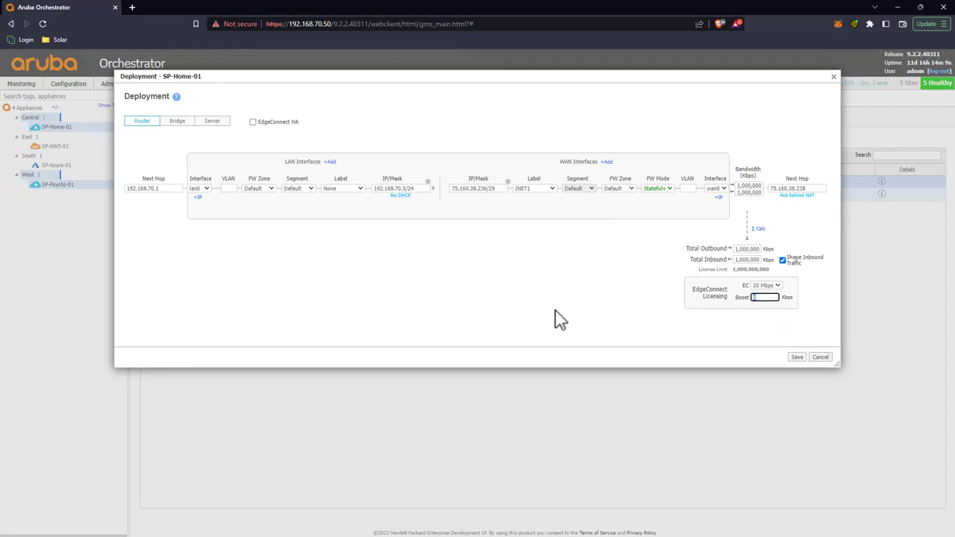
pyautogui.write('200000')
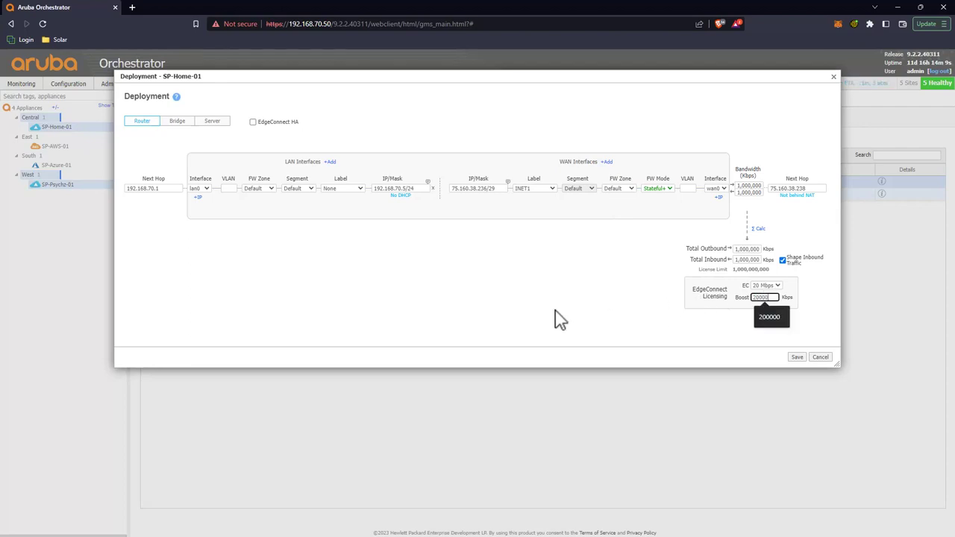
pyautogui.click(561, 319)
pyautogui.click(799, 359)
# Step: Enter the same 20,000 Kbps boost value for SP-Psychz-01
pyautogui.click(162, 193)
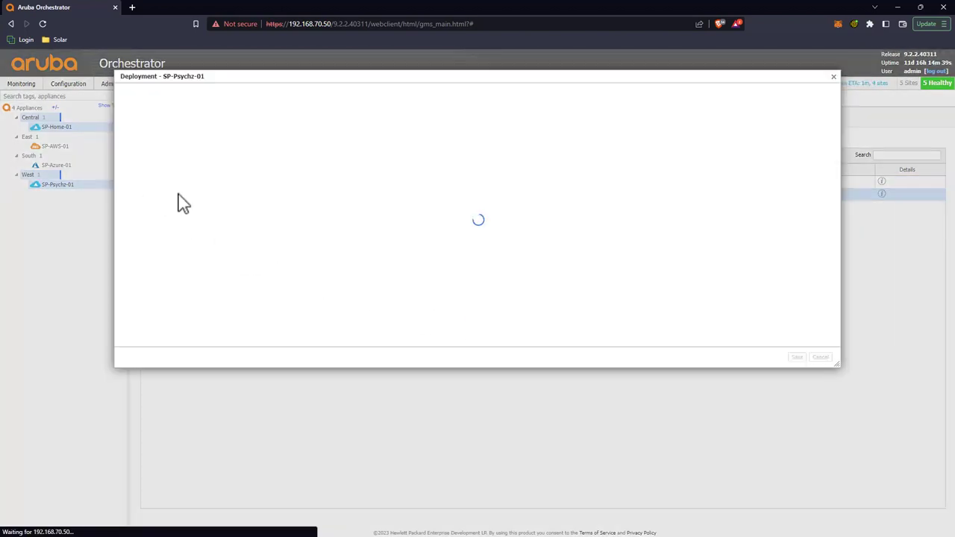
pyautogui.click(761, 296)
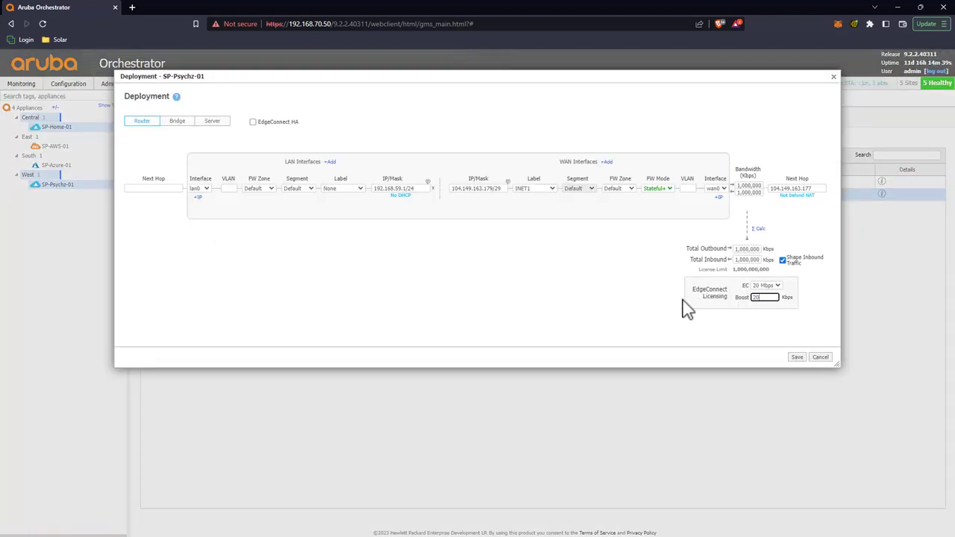
pyautogui.click(825, 373)
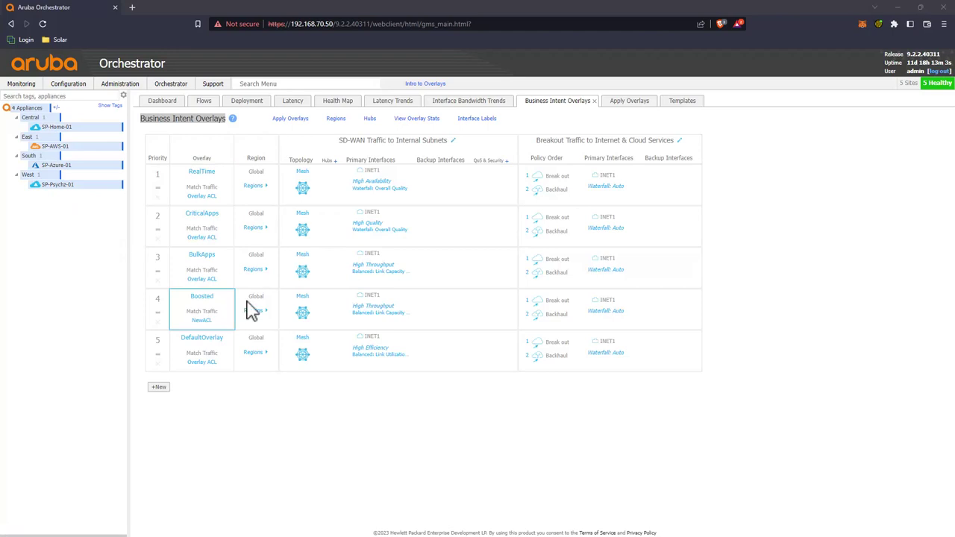
pyautogui.click(213, 311)
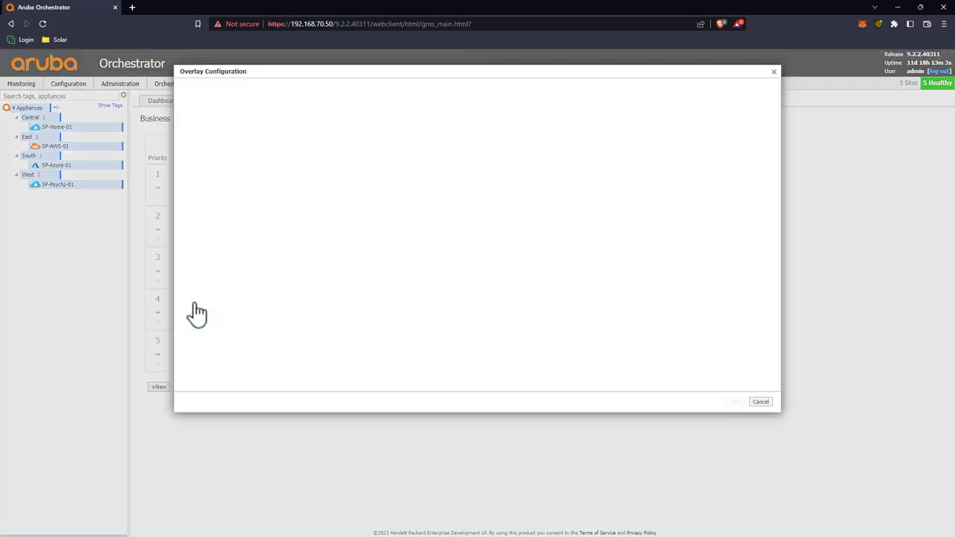
pyautogui.click(759, 403)
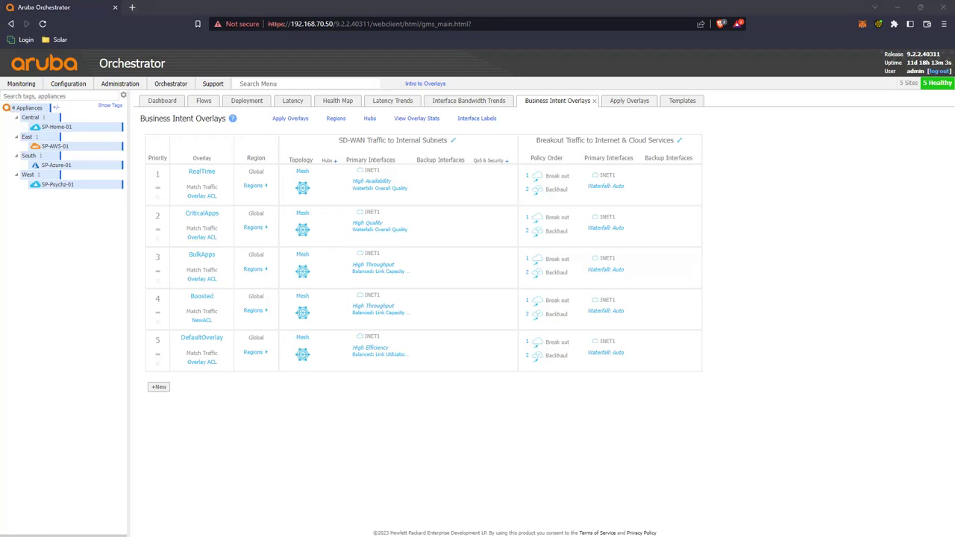
pyautogui.moveTo(0, 94); pyautogui.dragTo(255, 52)
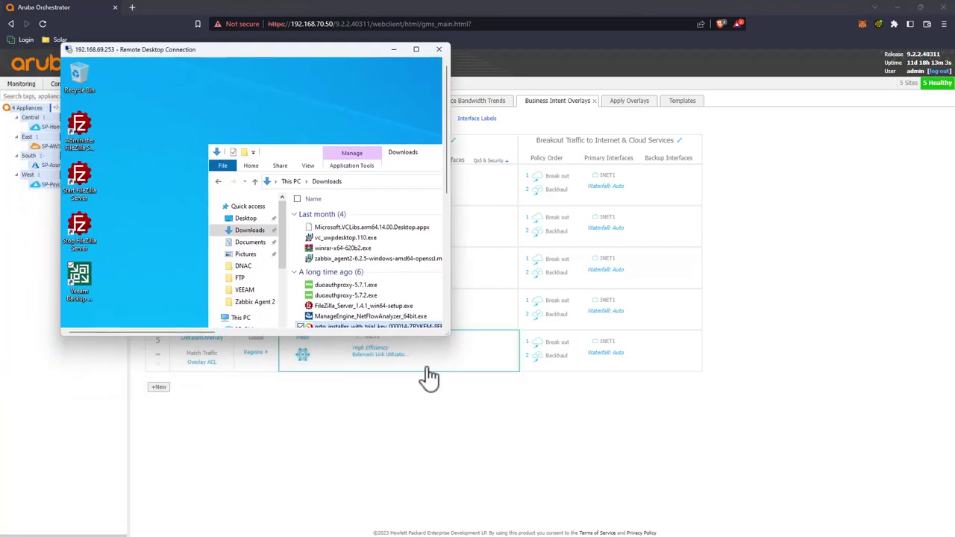
# Step: Copy the PRTG installer from local Downloads into the 192.168.59.251 share's Downloads folder
pyautogui.moveTo(448, 337); pyautogui.dragTo(693, 450)
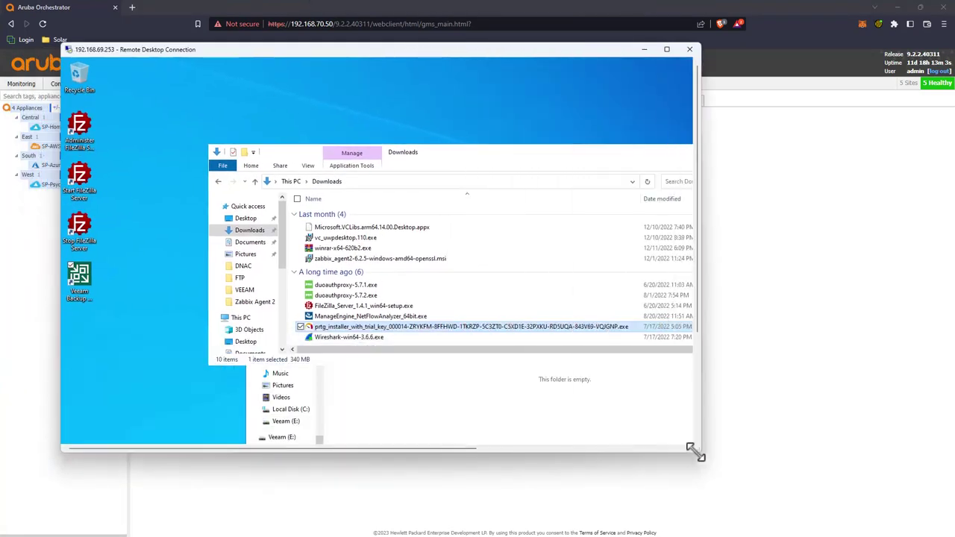
pyautogui.rightClick(399, 326)
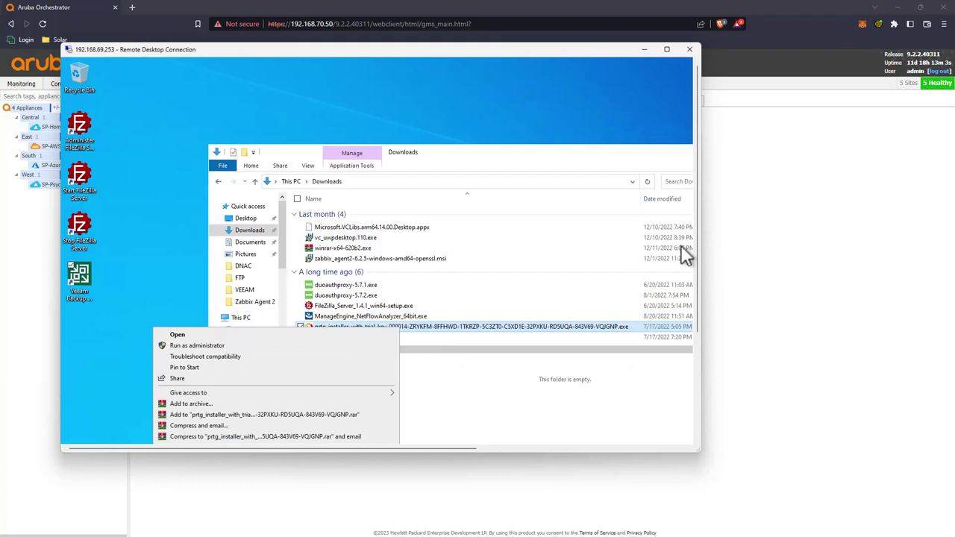
pyautogui.moveTo(695, 239); pyautogui.dragTo(695, 302)
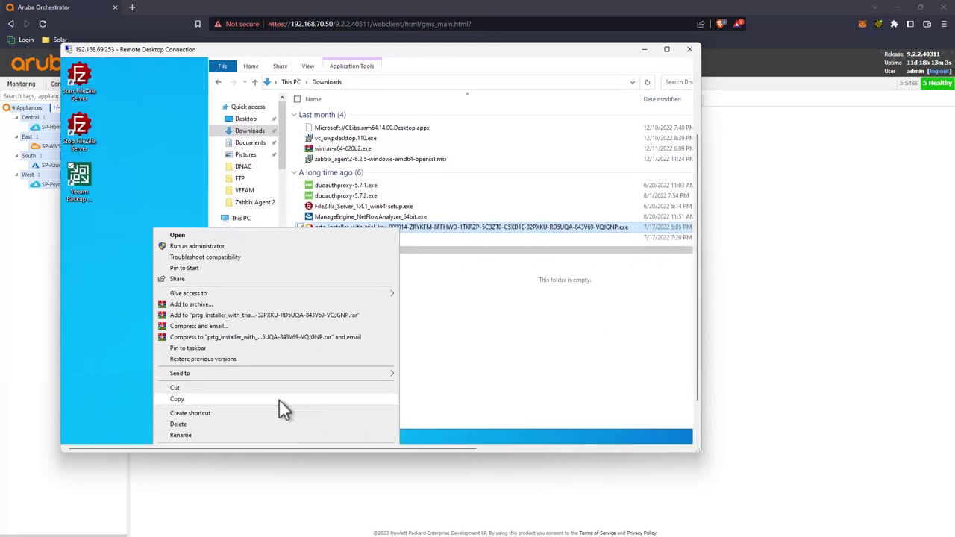
pyautogui.click(279, 399)
pyautogui.click(440, 313)
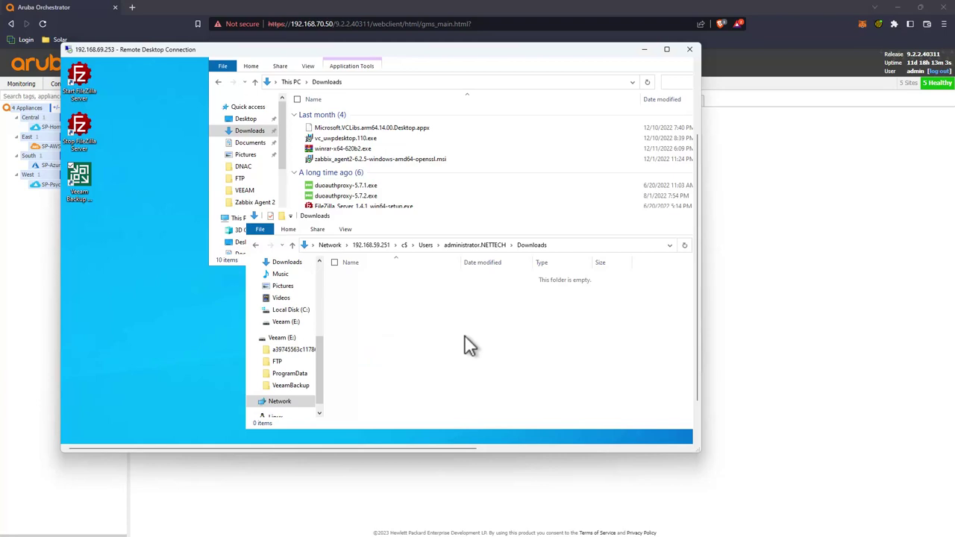
pyautogui.hotkey('ctrl', 'v')
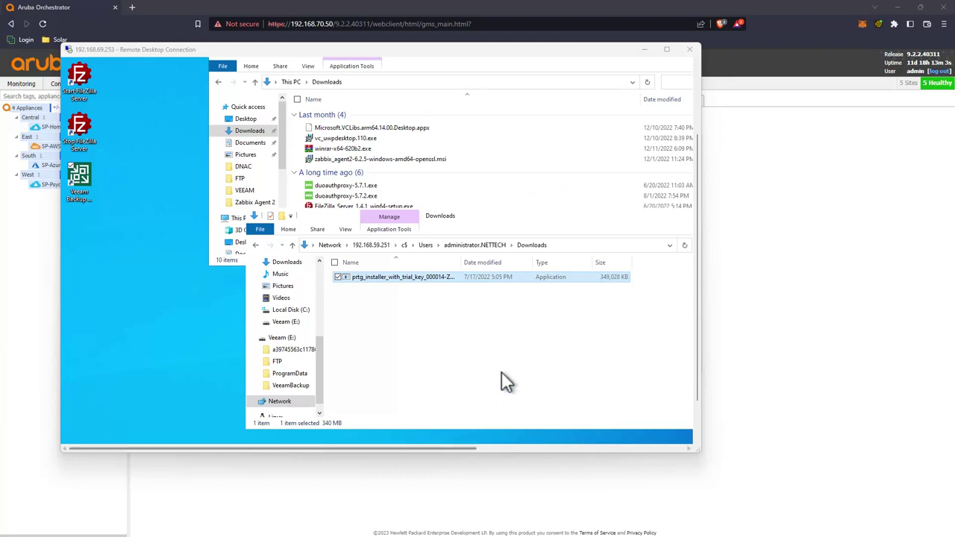
# Step: Delete the pasted PRTG installer from the network Downloads folder
pyautogui.click(412, 326)
pyautogui.click(387, 277)
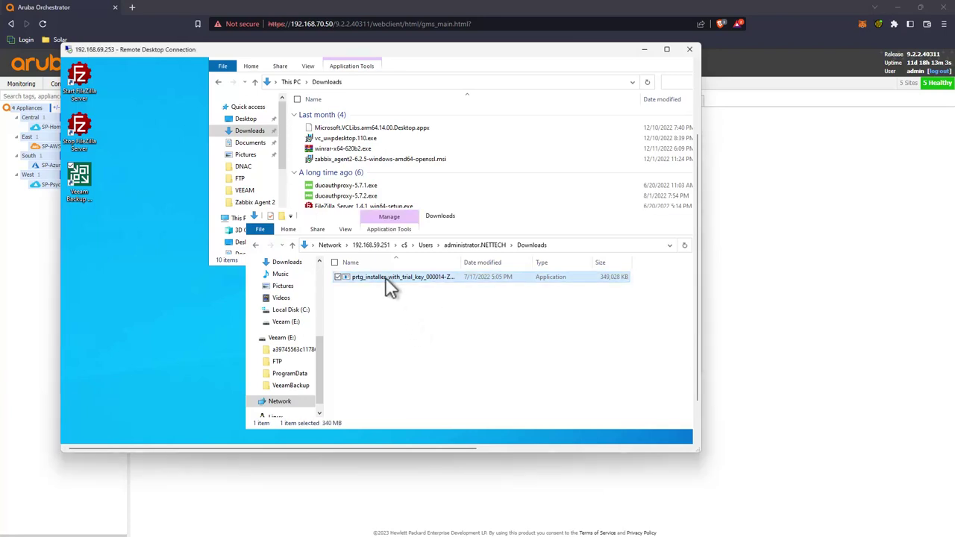
pyautogui.press('Delete')
pyautogui.press('Escape')
pyautogui.press('Delete')
pyautogui.press('Return')
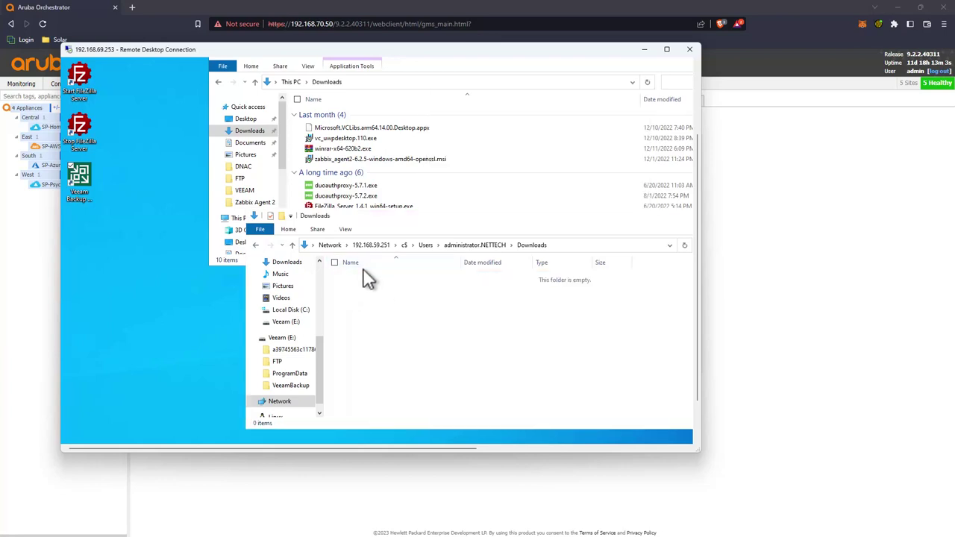
pyautogui.click(34, 307)
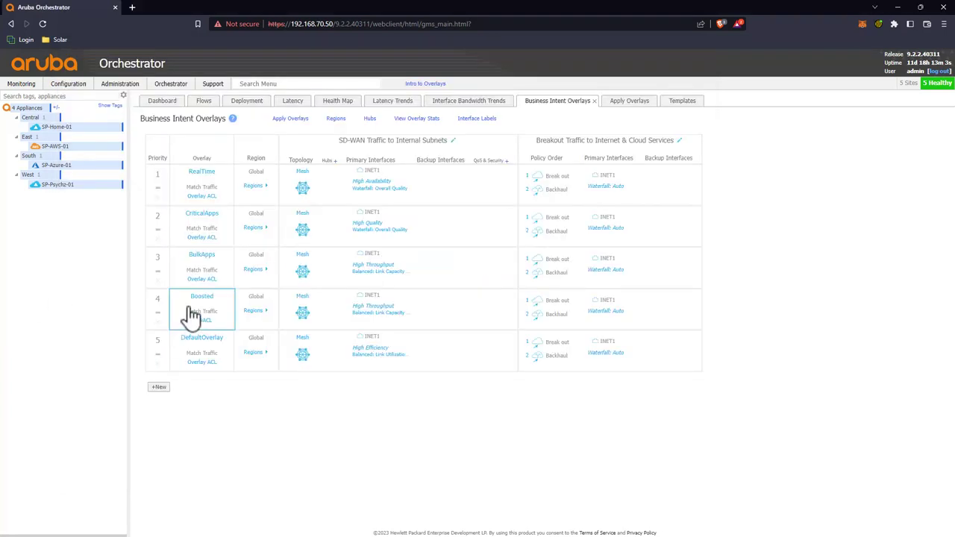
# Step: Set Boost to Enabled on the Boosted overlay, then save and apply the change
pyautogui.click(192, 315)
pyautogui.click(705, 294)
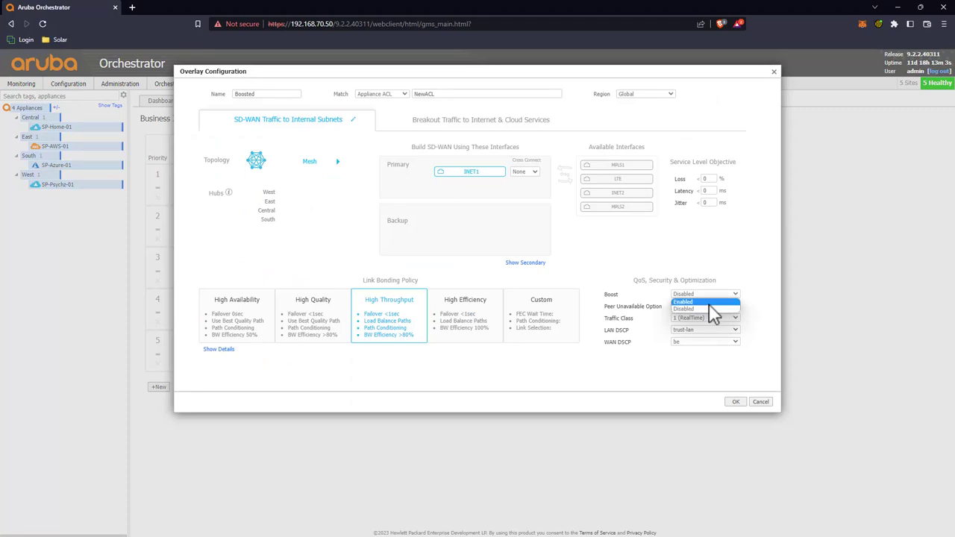
pyautogui.click(708, 302)
pyautogui.click(736, 402)
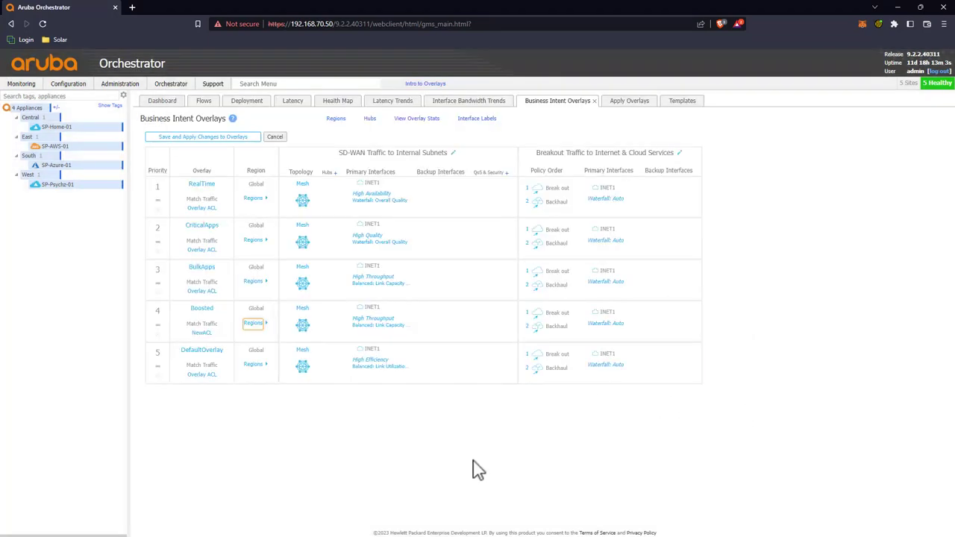
pyautogui.click(220, 137)
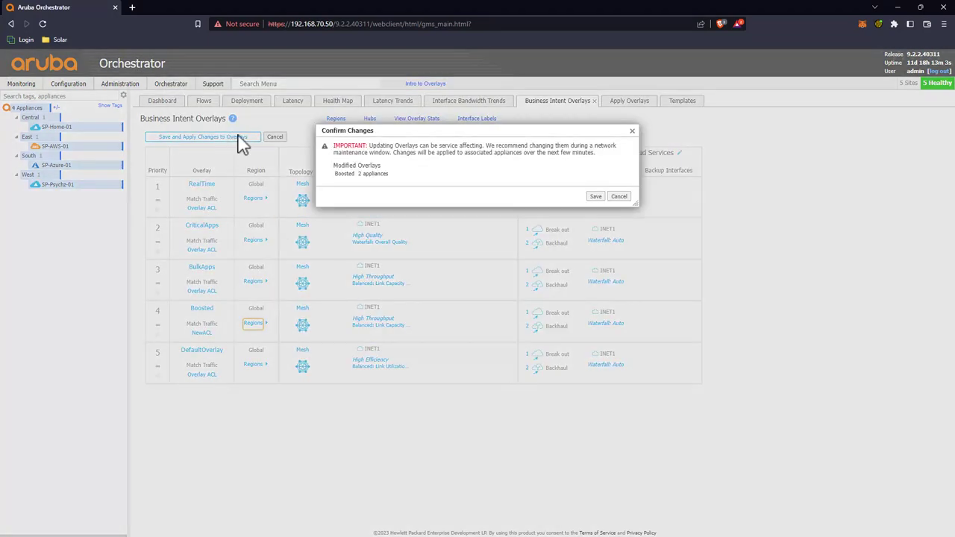
pyautogui.click(595, 196)
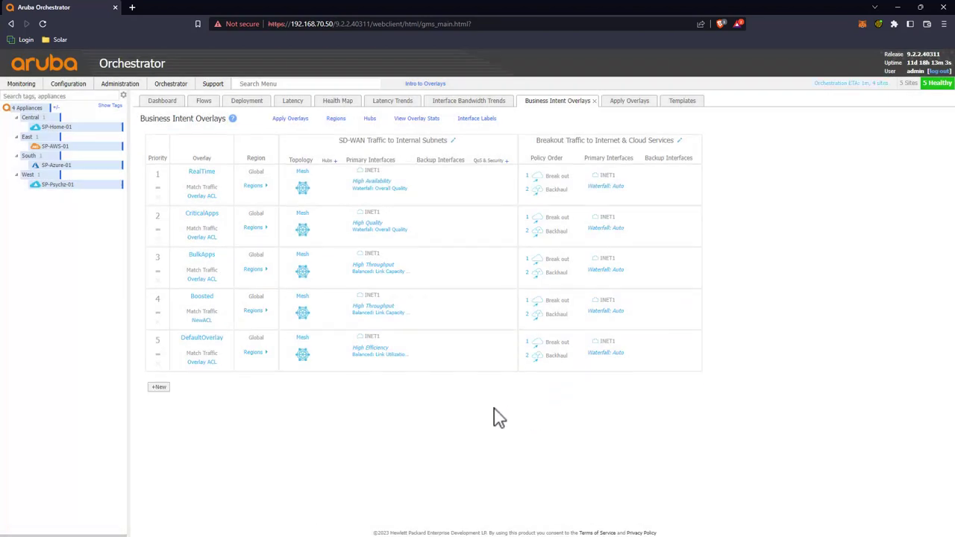
# Step: Reopen the Boosted overlay to check that Boost is enabled
pyautogui.click(200, 305)
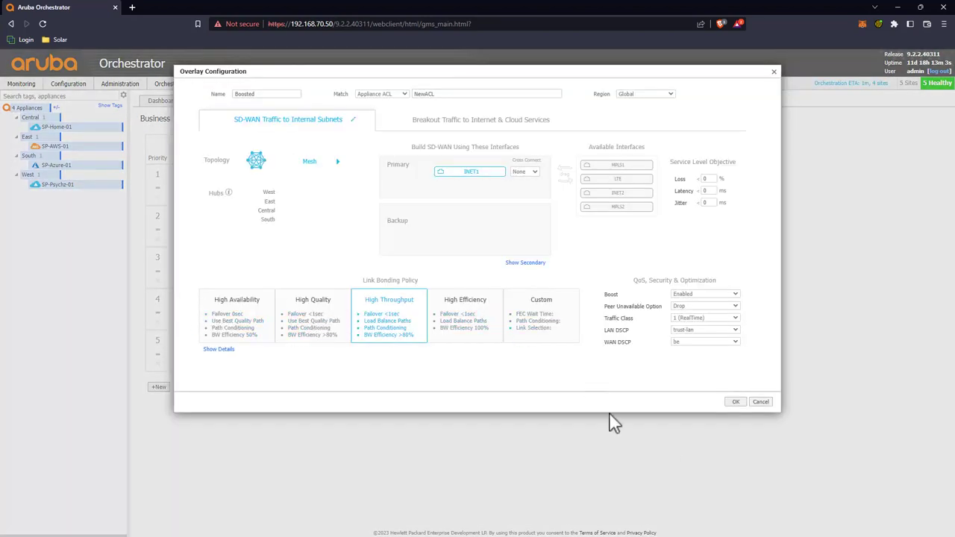
pyautogui.press('Escape')
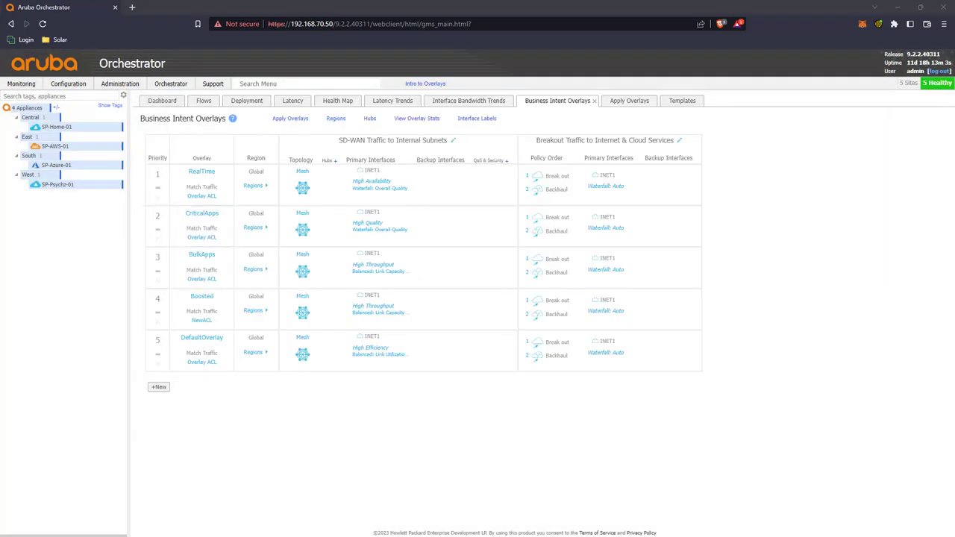
pyautogui.hotkey('alt', 'Tab')
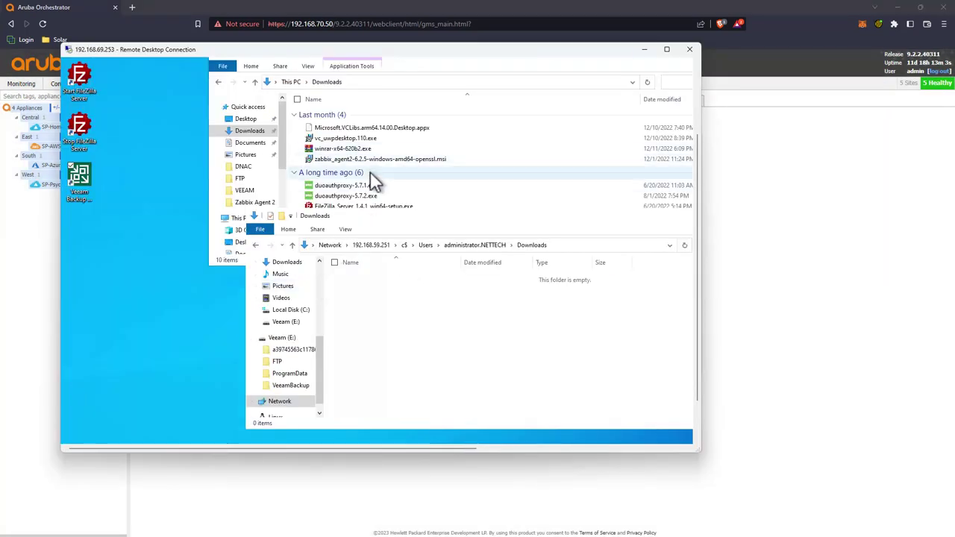
# Step: Paste the prtg_installer file from local Downloads into the share's Downloads folder
pyautogui.click(393, 198)
pyautogui.click(388, 227)
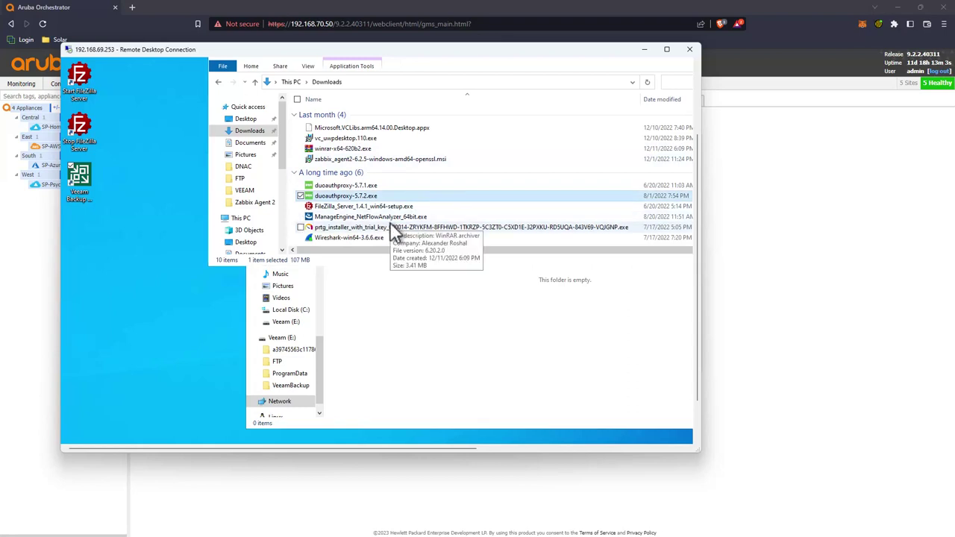
pyautogui.click(395, 297)
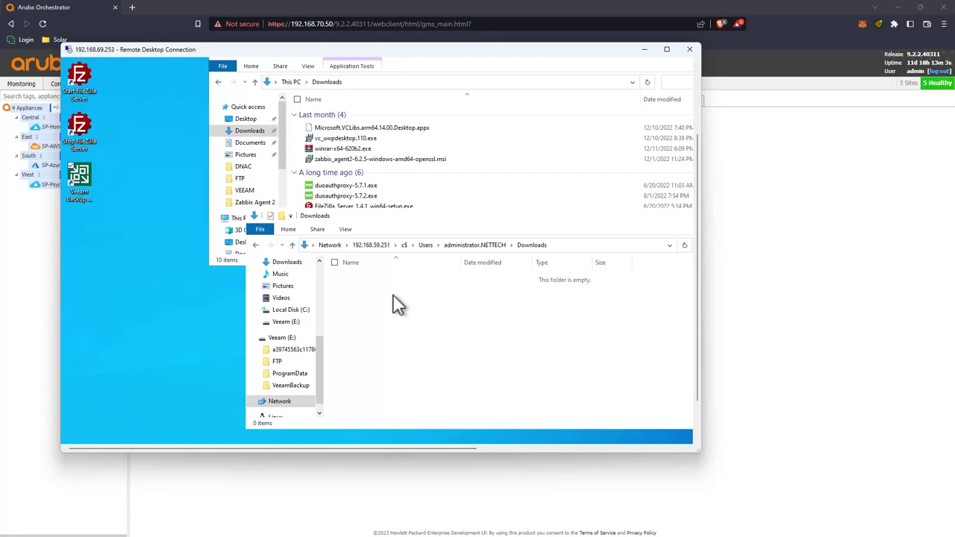
pyautogui.hotkey('ctrl', 'v')
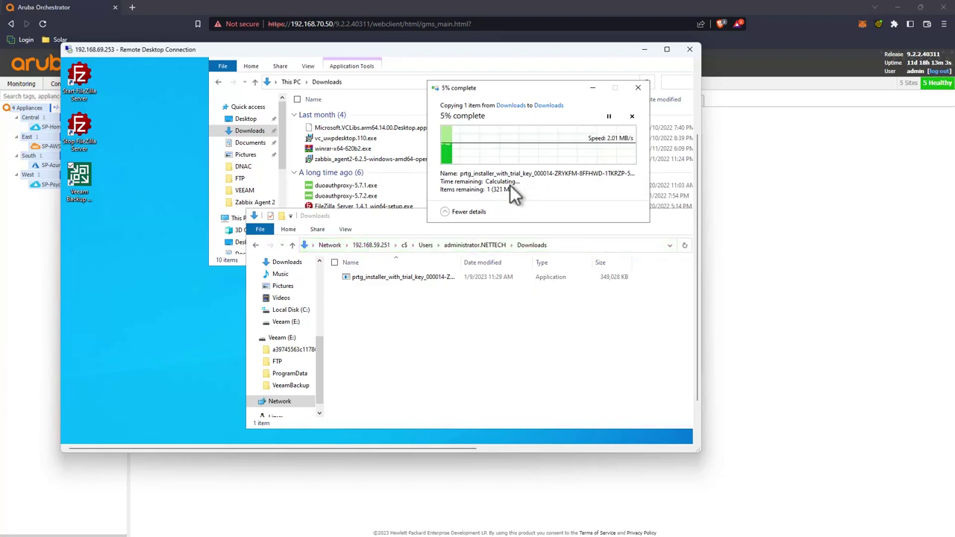
pyautogui.click(735, 181)
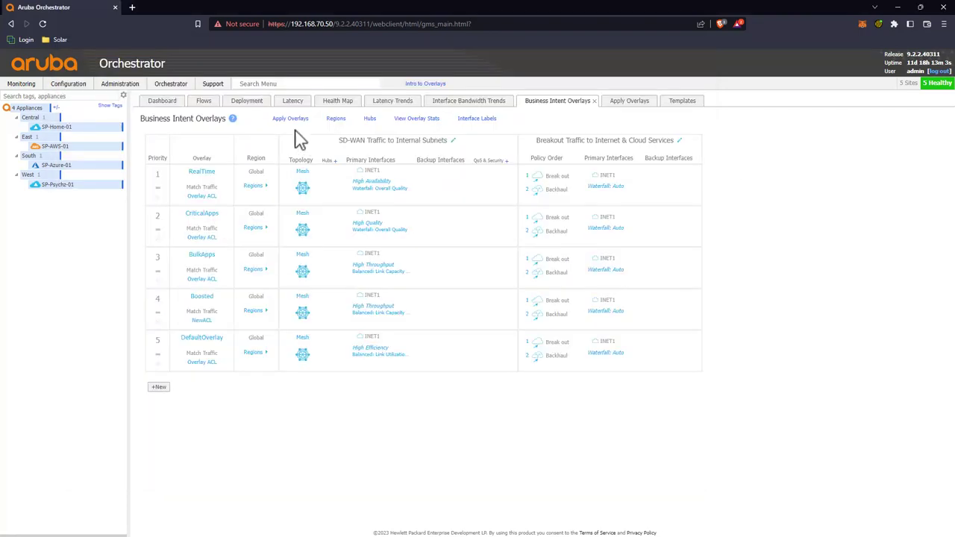
# Step: Filter the Flows list to Boosted traffic and inspect one Cifs_smb flow's details
pyautogui.click(203, 105)
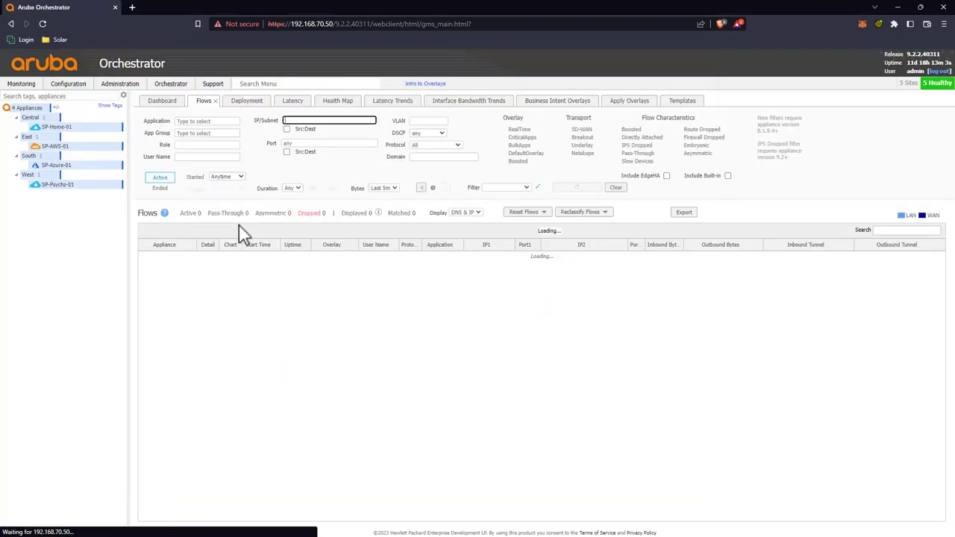
pyautogui.click(646, 130)
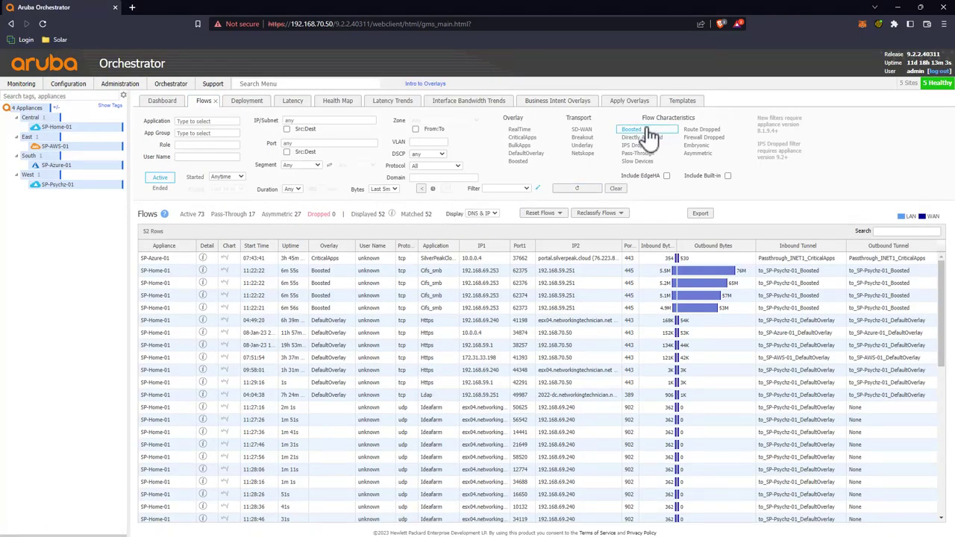
pyautogui.click(577, 188)
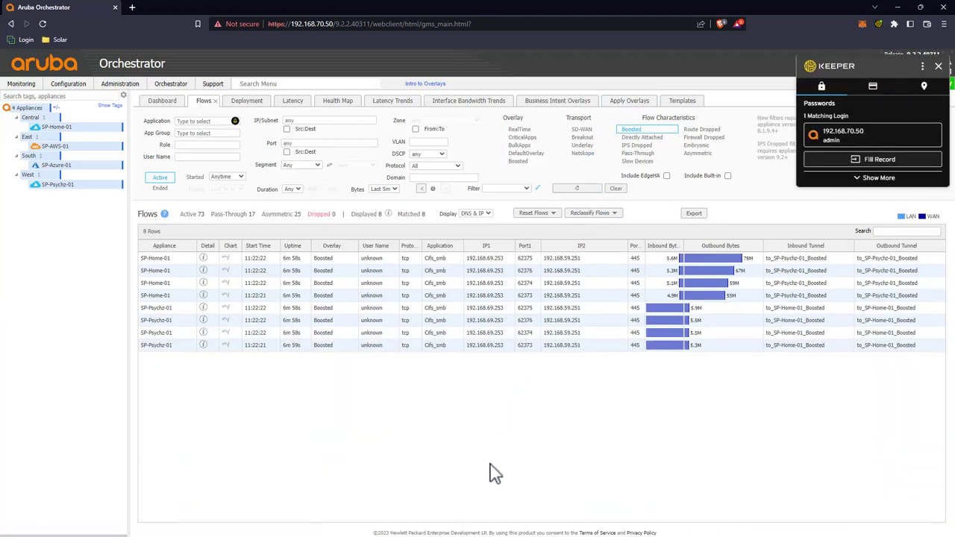
pyautogui.click(938, 66)
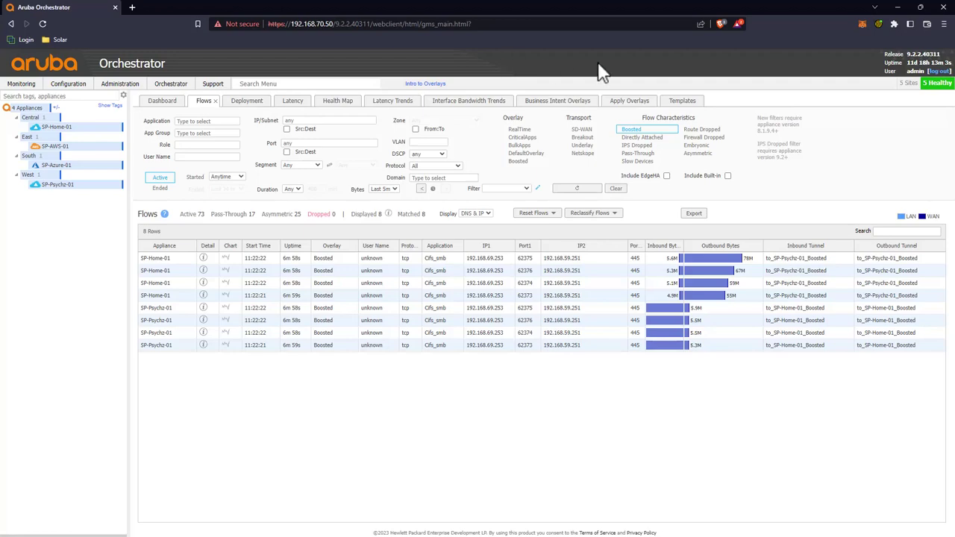
pyautogui.click(202, 259)
pyautogui.click(671, 356)
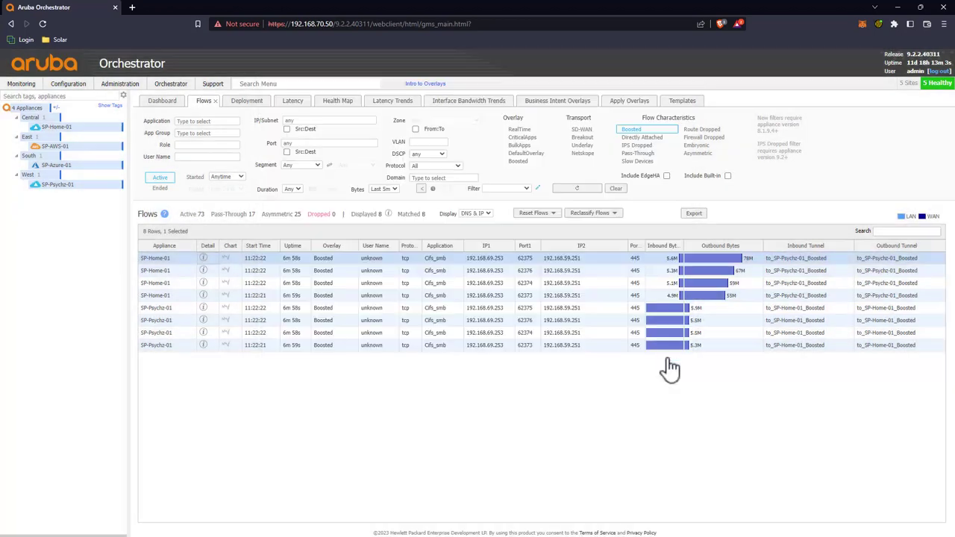
pyautogui.click(24, 85)
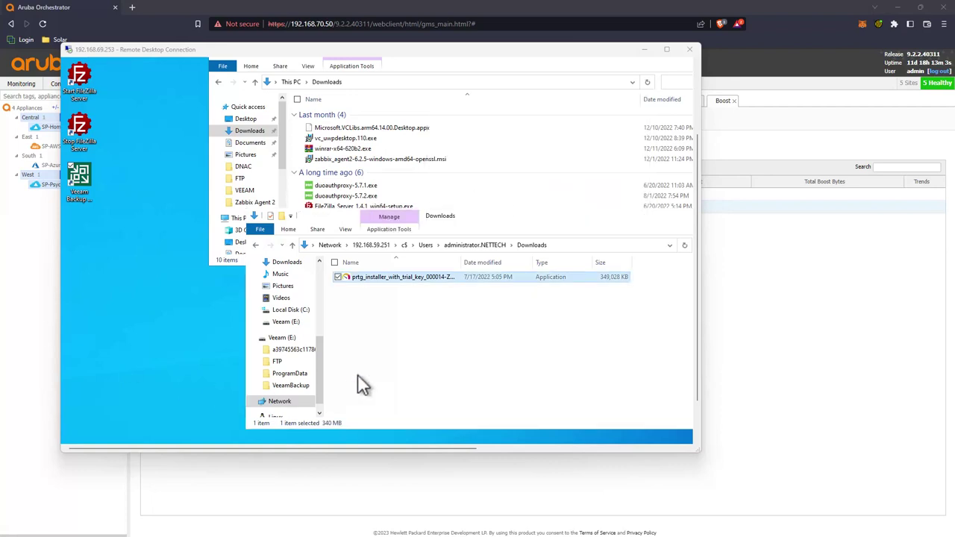
# Step: Delete the prtg_installer copy from the share, confirm, and paste it in again
pyautogui.click(402, 344)
pyautogui.click(393, 277)
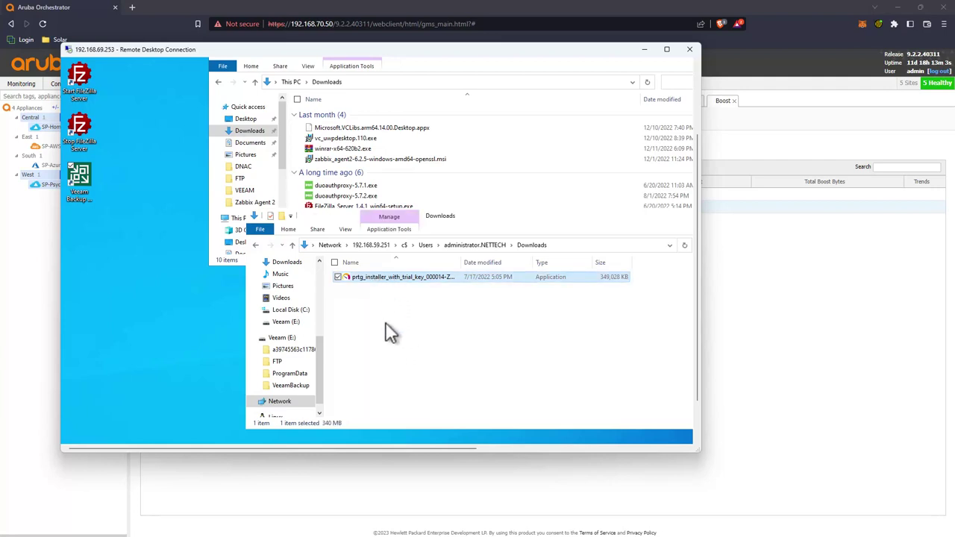
pyautogui.click(382, 323)
pyautogui.click(373, 276)
pyautogui.press('Delete')
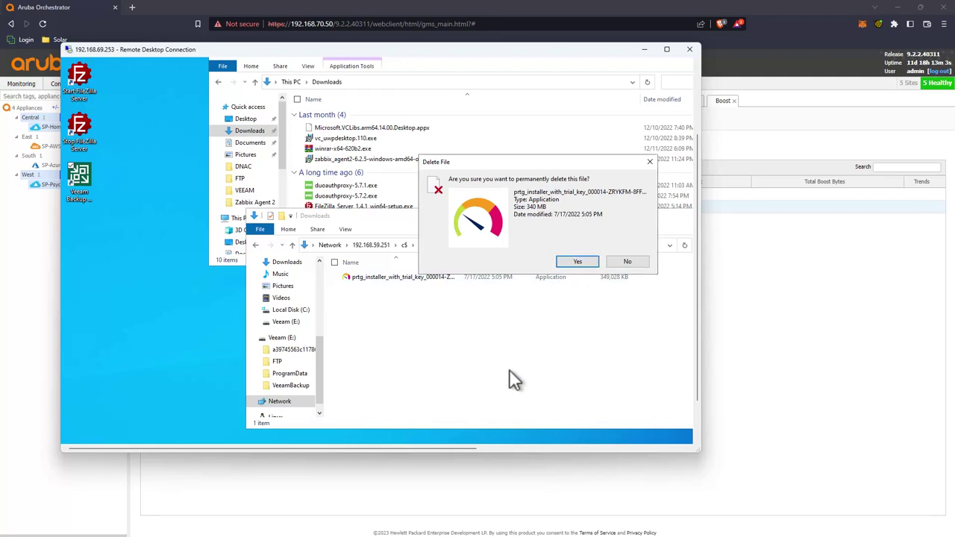
pyautogui.click(575, 262)
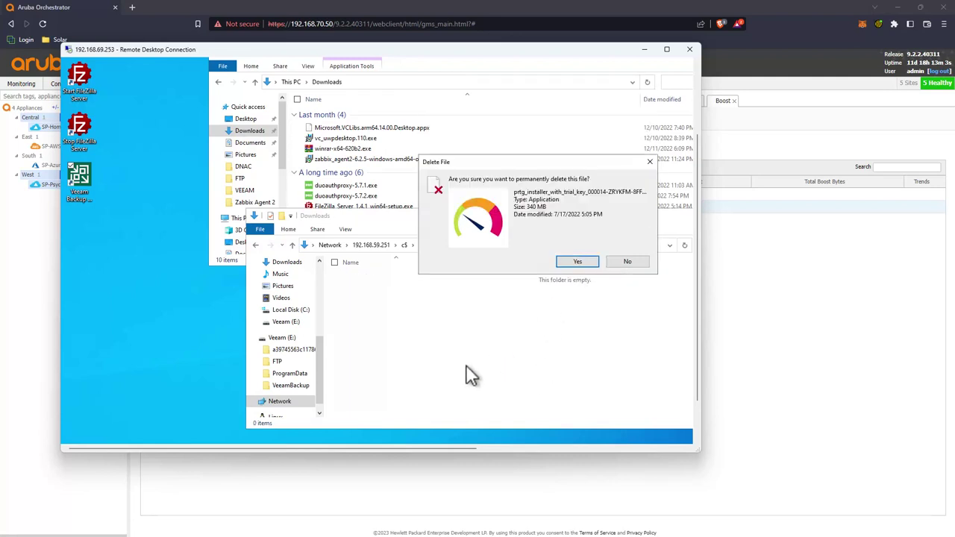
pyautogui.click(574, 263)
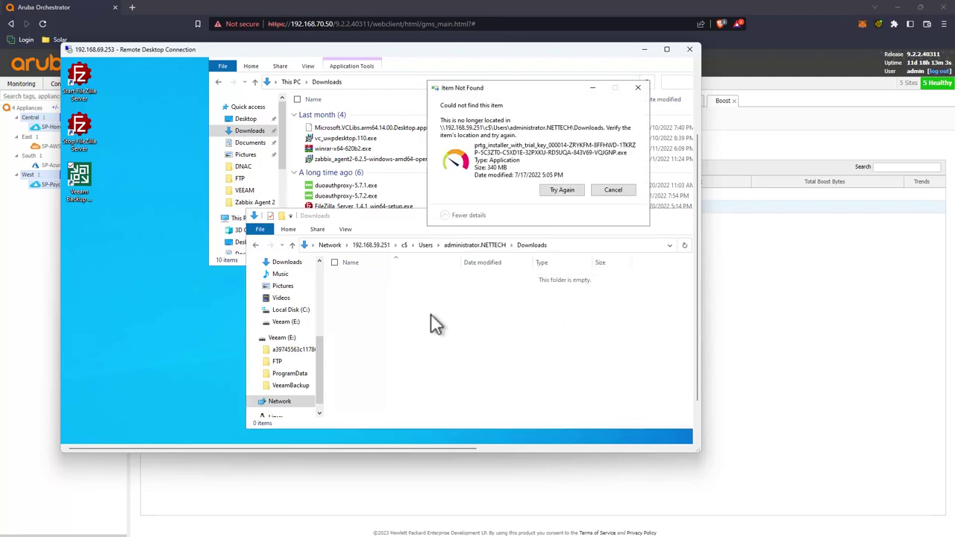
pyautogui.hotkey('ctrl', 'v')
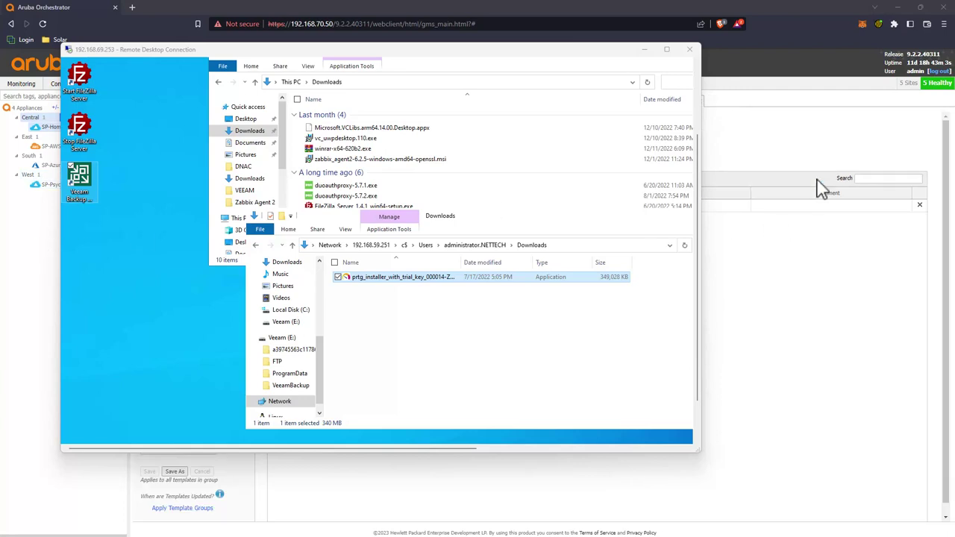
# Step: Show the Boost summary for SP-Home-01 and SP-Psychz-01 and glance at SP-Home-01's boost trend
pyautogui.click(813, 148)
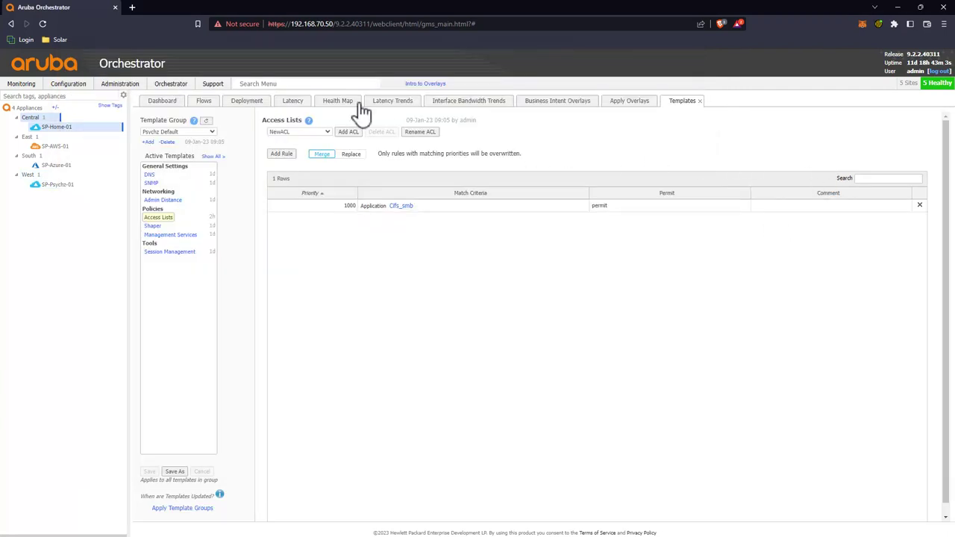
pyautogui.click(336, 84)
pyautogui.write('boost')
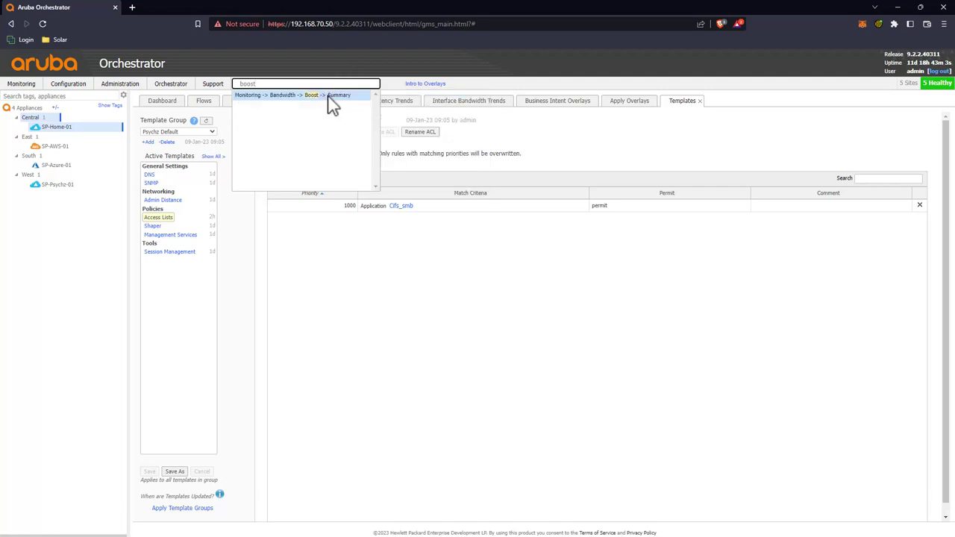
pyautogui.click(331, 96)
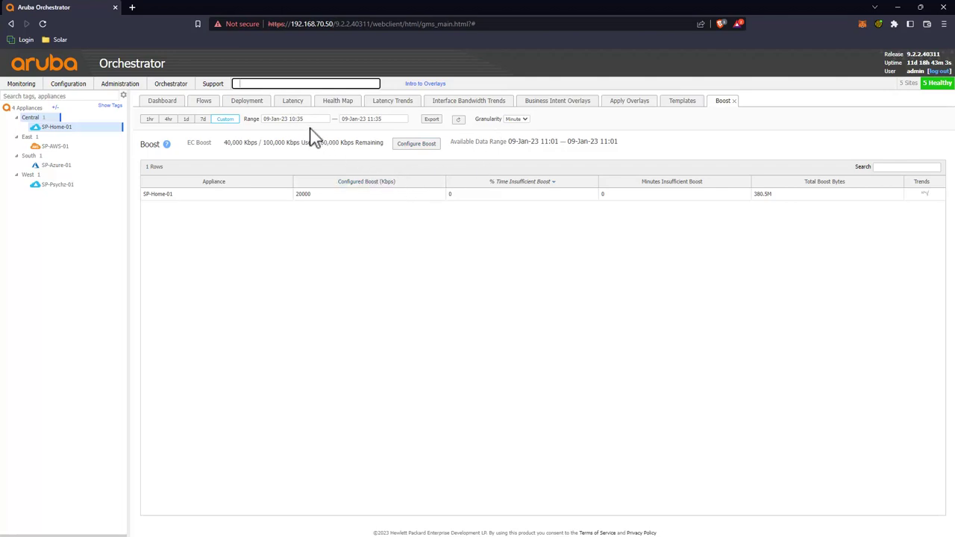
pyautogui.moveTo(105, 129)
pyautogui.click(60, 130)
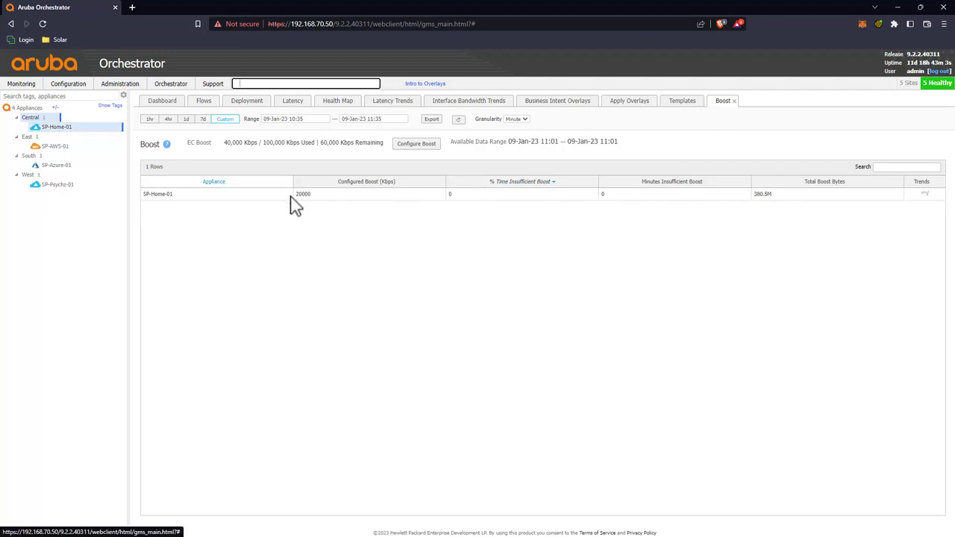
pyautogui.keyDown('ctrl'); pyautogui.click(68, 186); pyautogui.keyUp('ctrl')
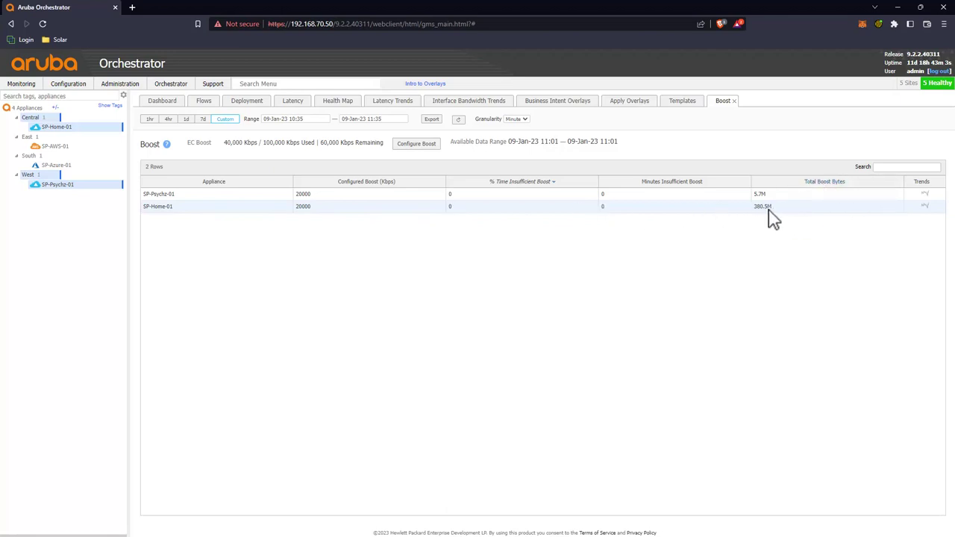
pyautogui.click(924, 207)
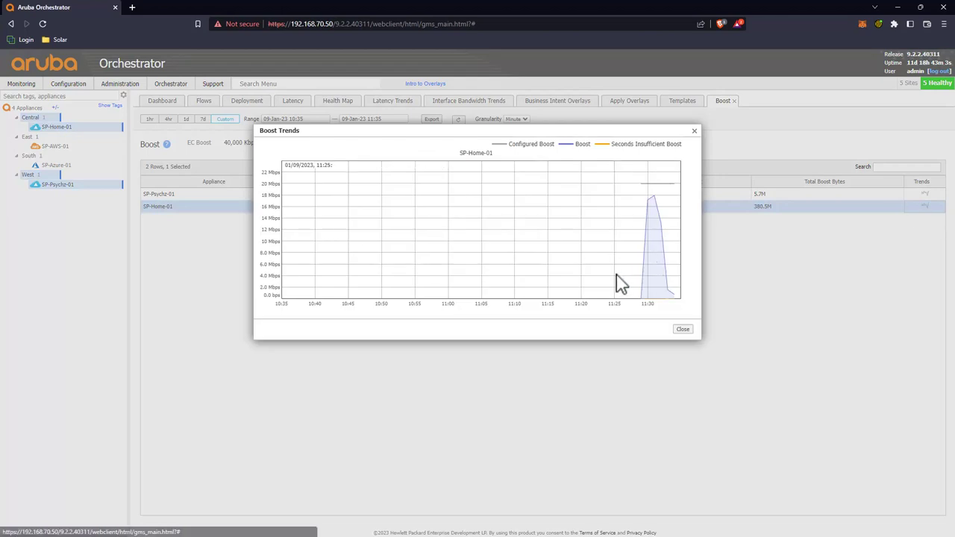
pyautogui.click(684, 330)
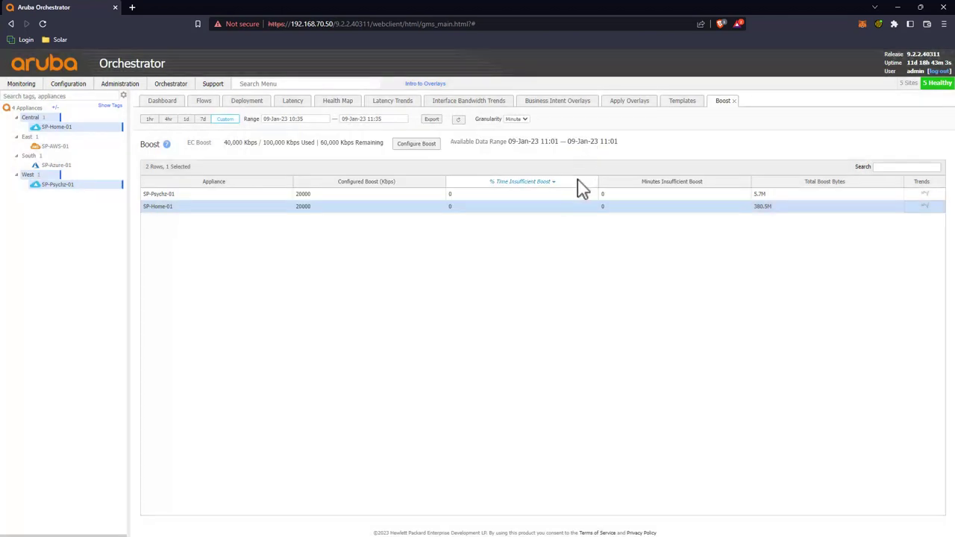